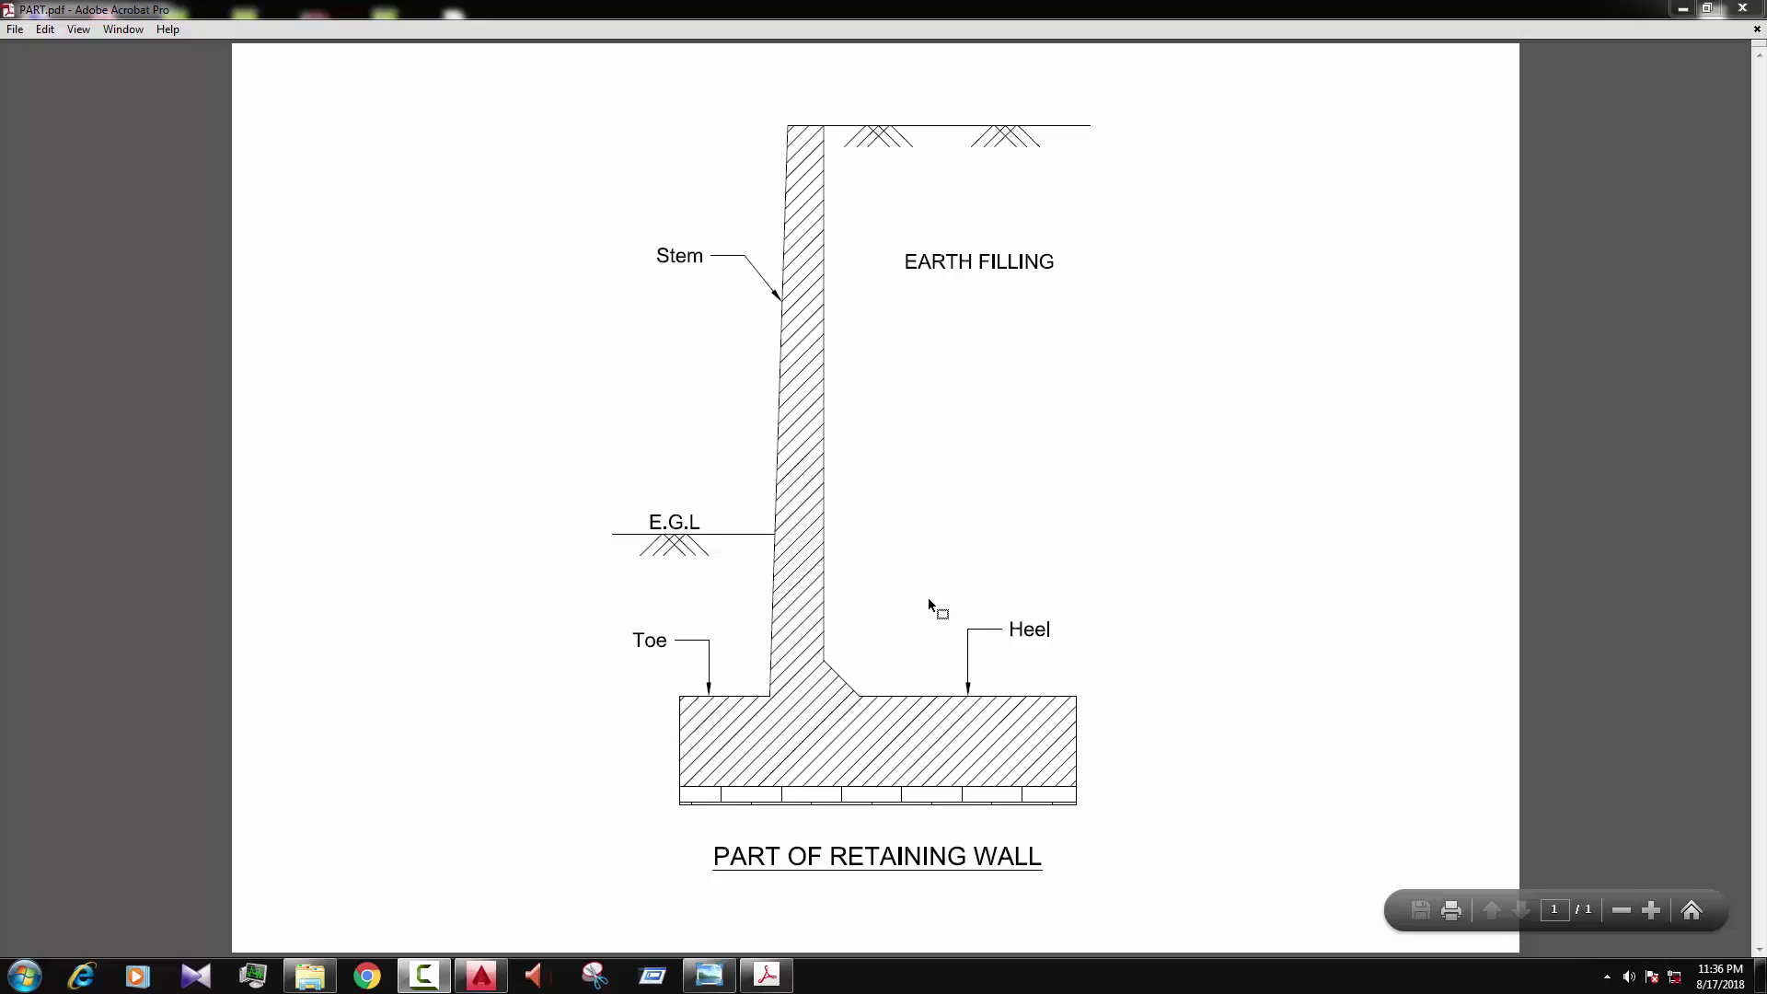
# Step: Examine the heel, toe and earth-filling areas of the retaining wall in PART.pdf and the detailed section in RETAINING.pdf
pyautogui.moveTo(928, 600); pyautogui.dragTo(1096, 719)
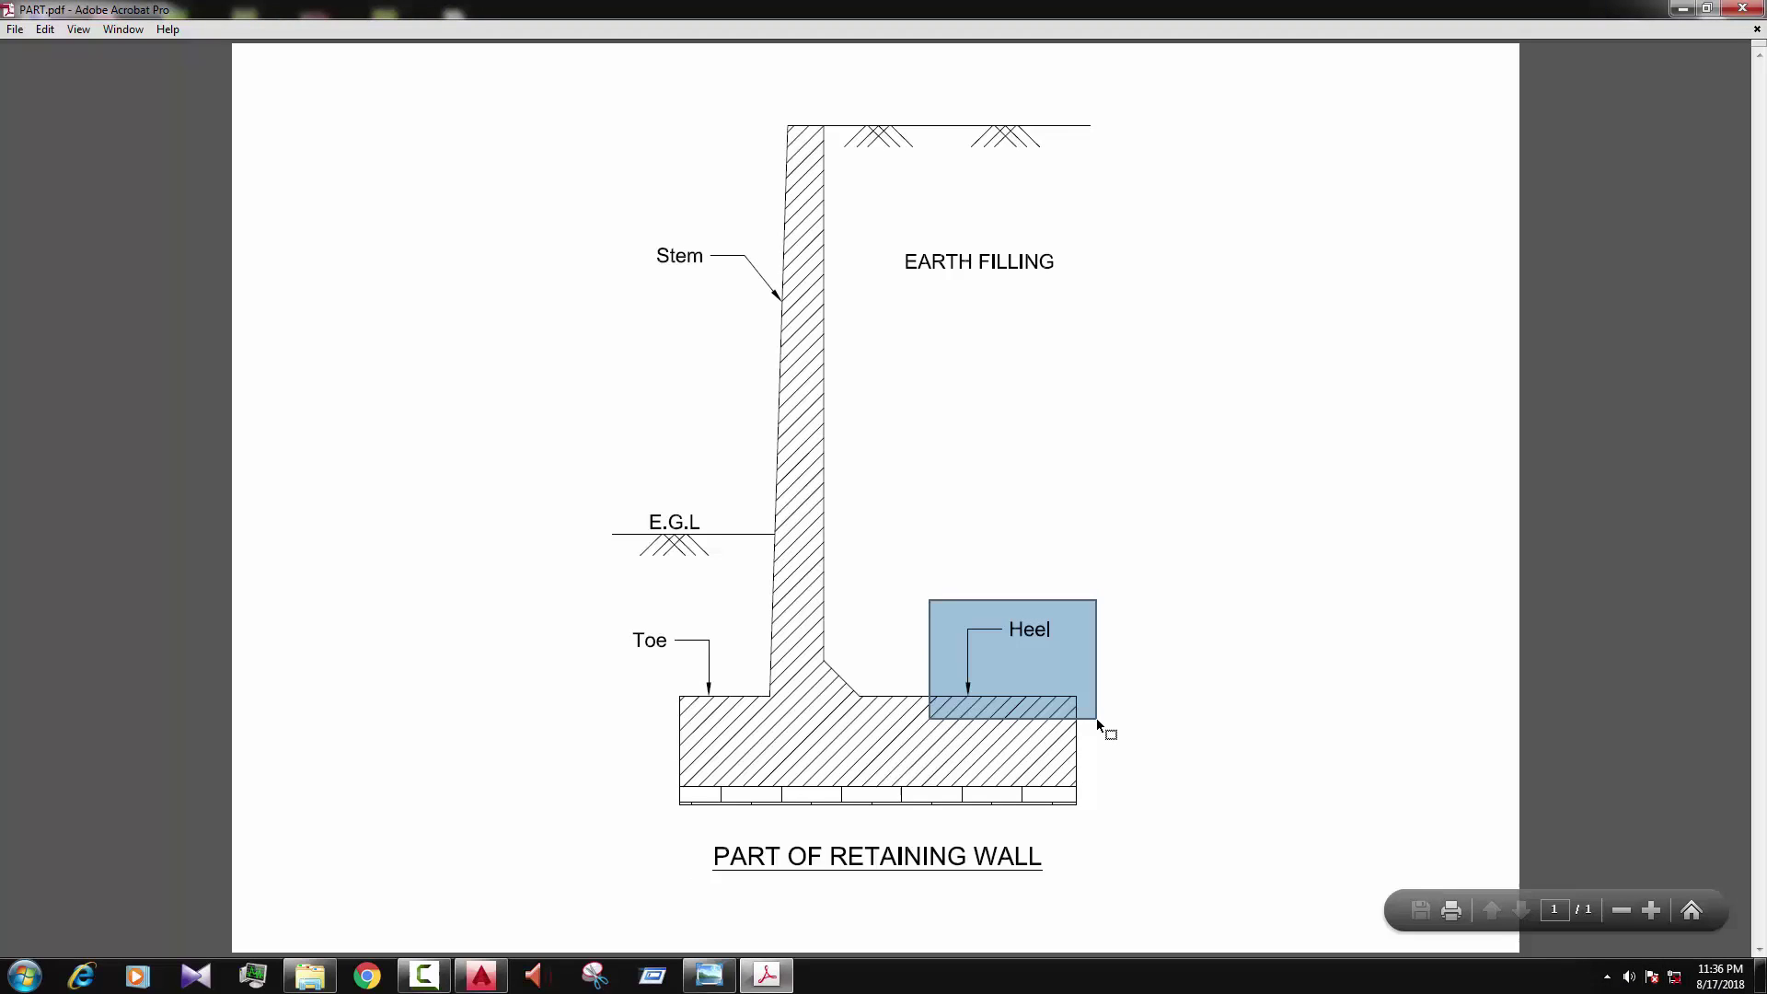
pyautogui.click(983, 737)
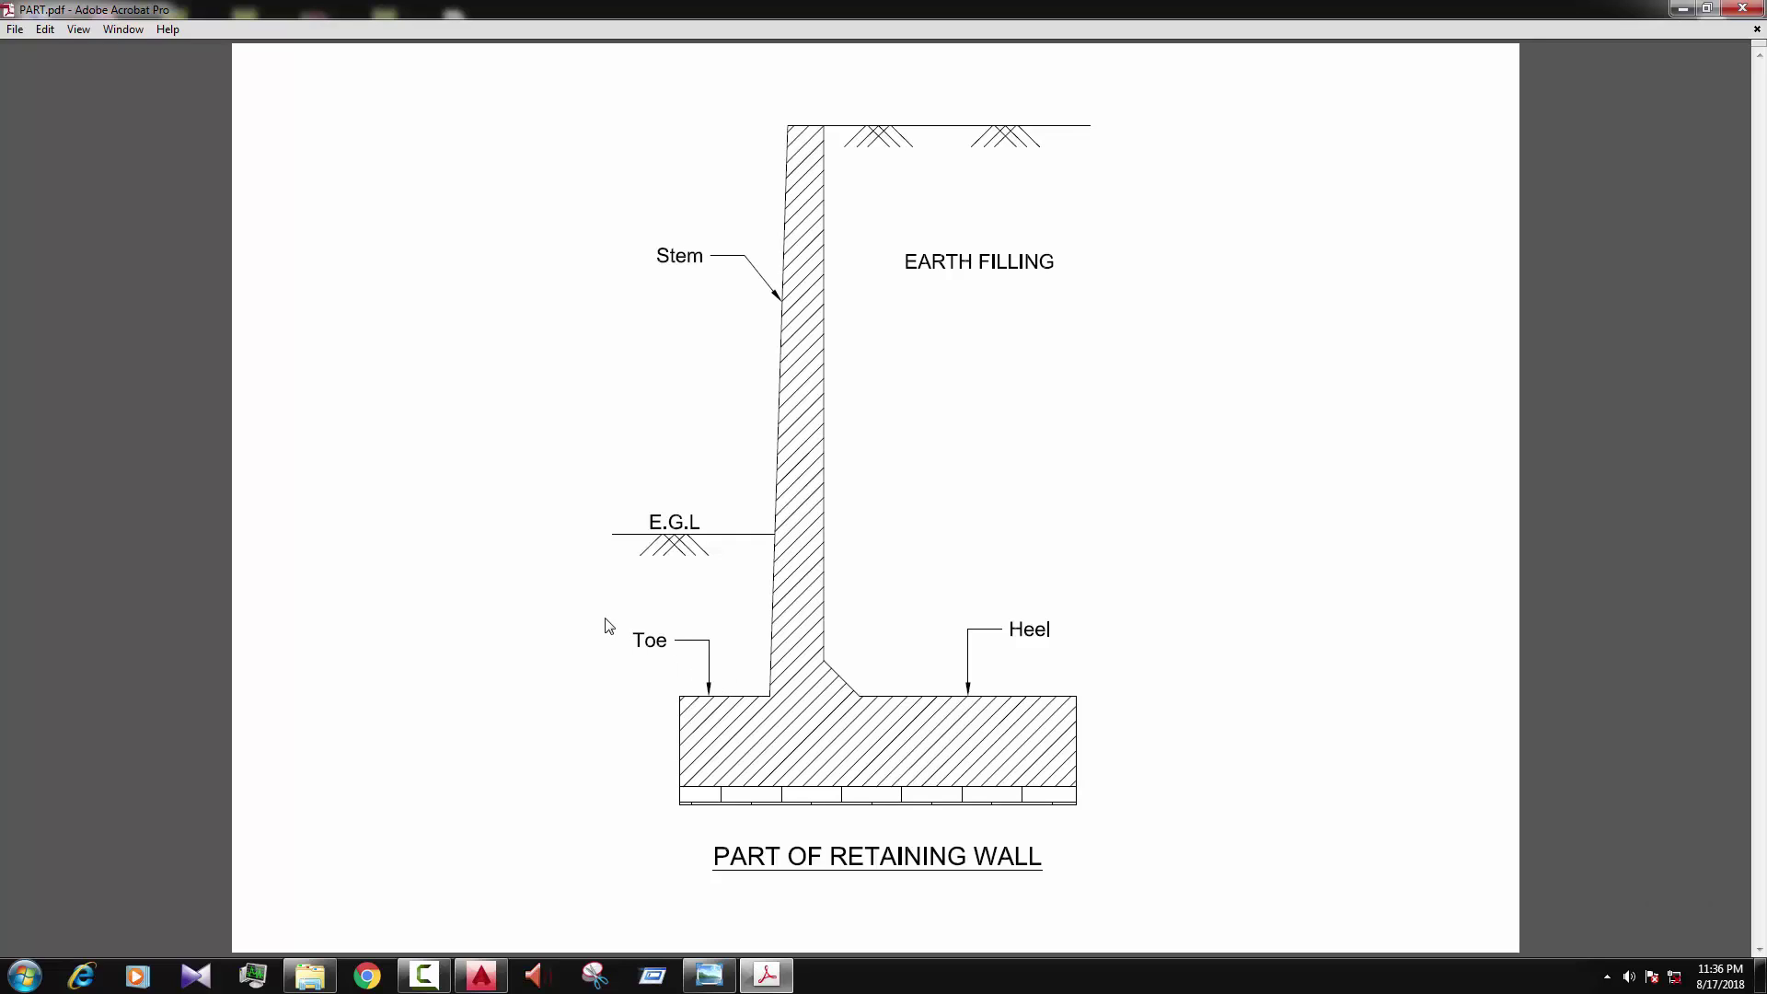
pyautogui.moveTo(605, 619); pyautogui.dragTo(743, 753)
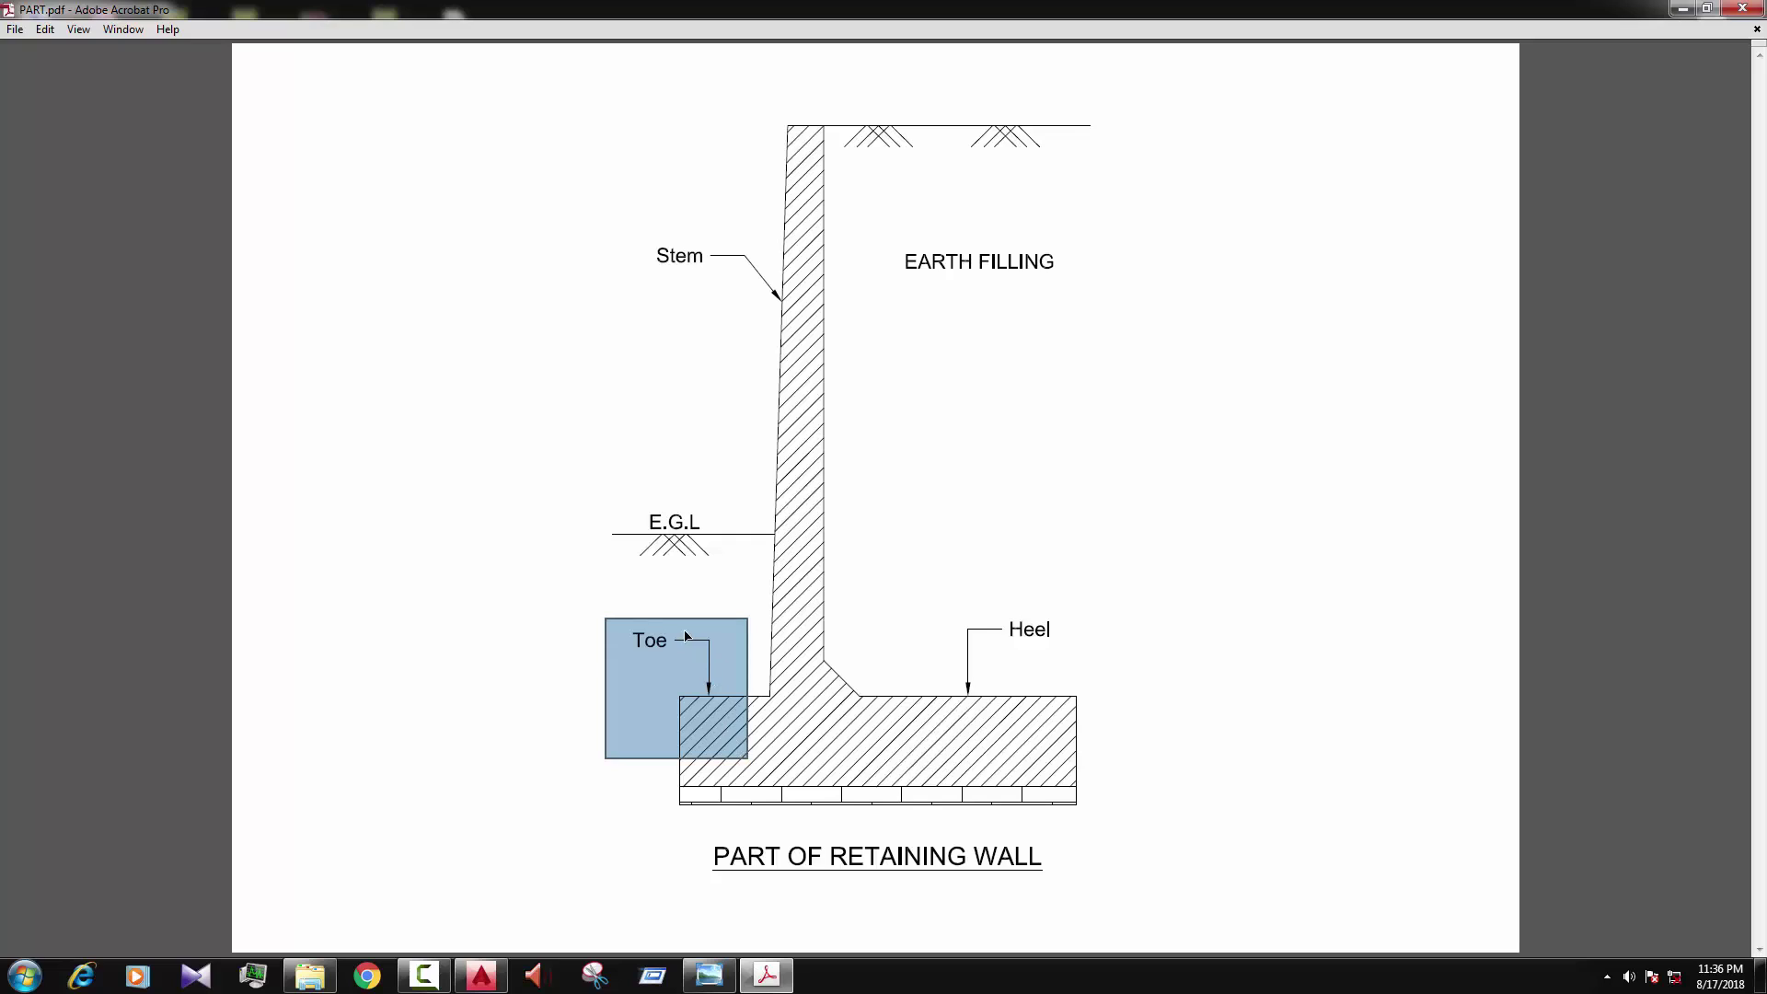
pyautogui.click(906, 591)
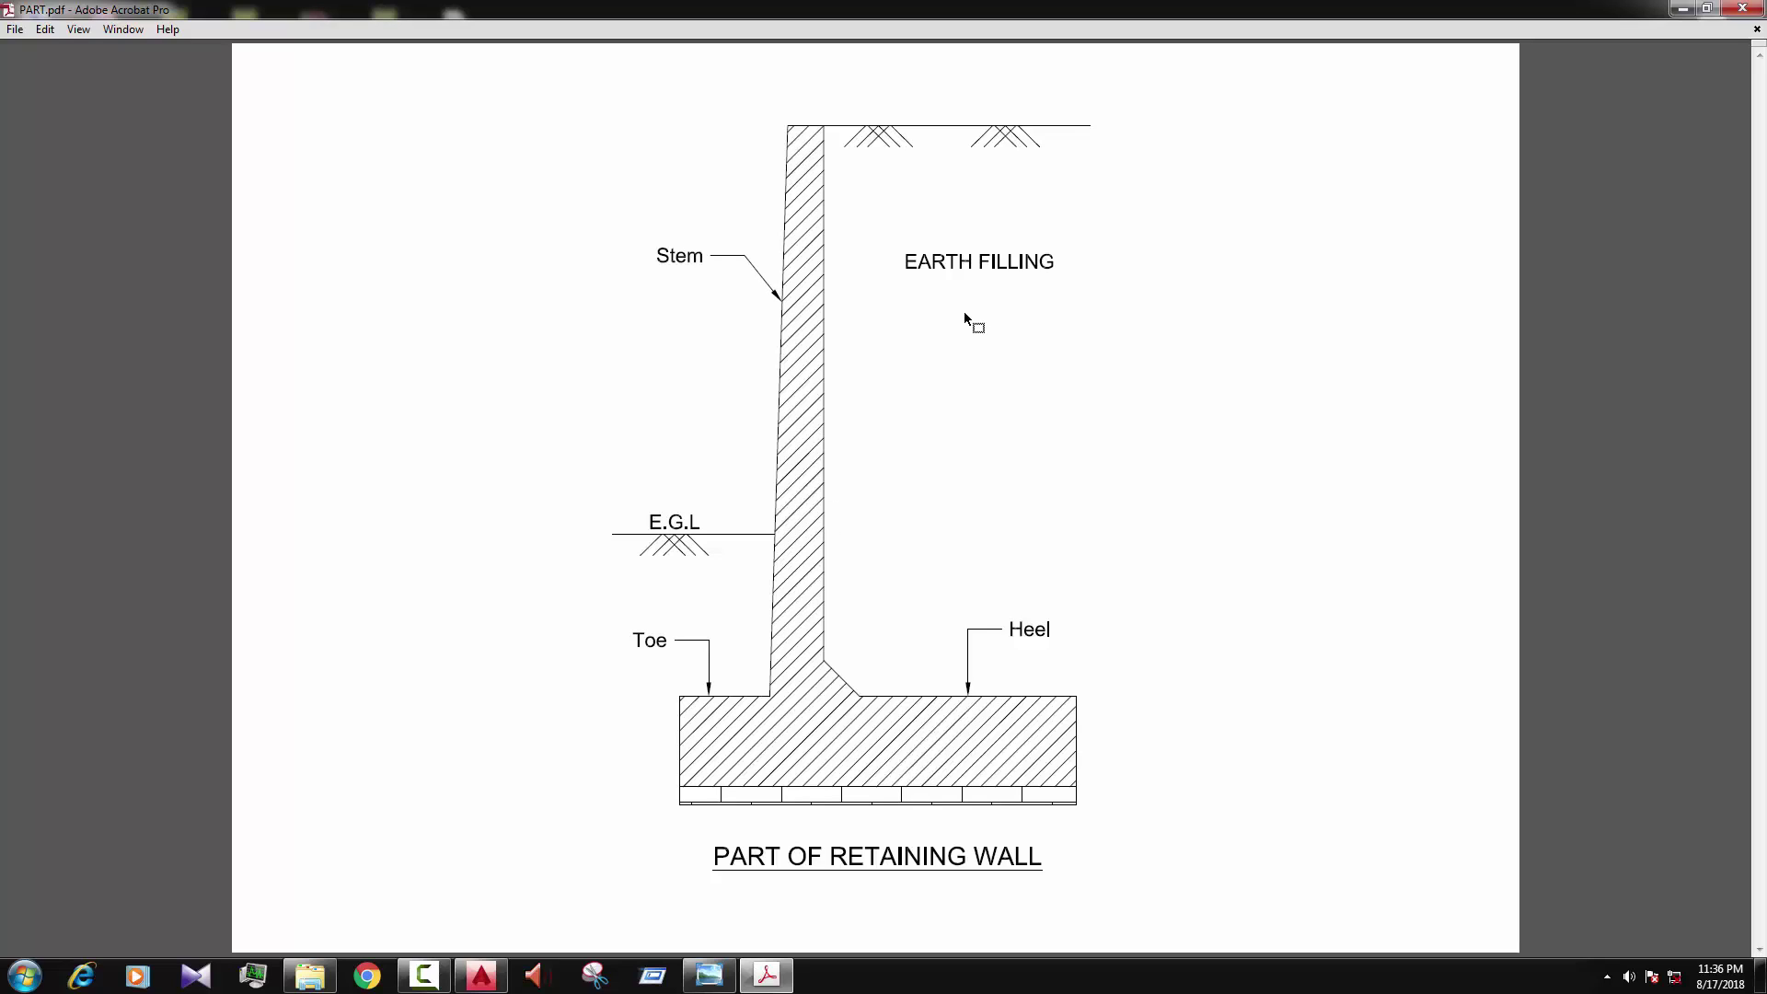
pyautogui.moveTo(884, 215); pyautogui.dragTo(1075, 297)
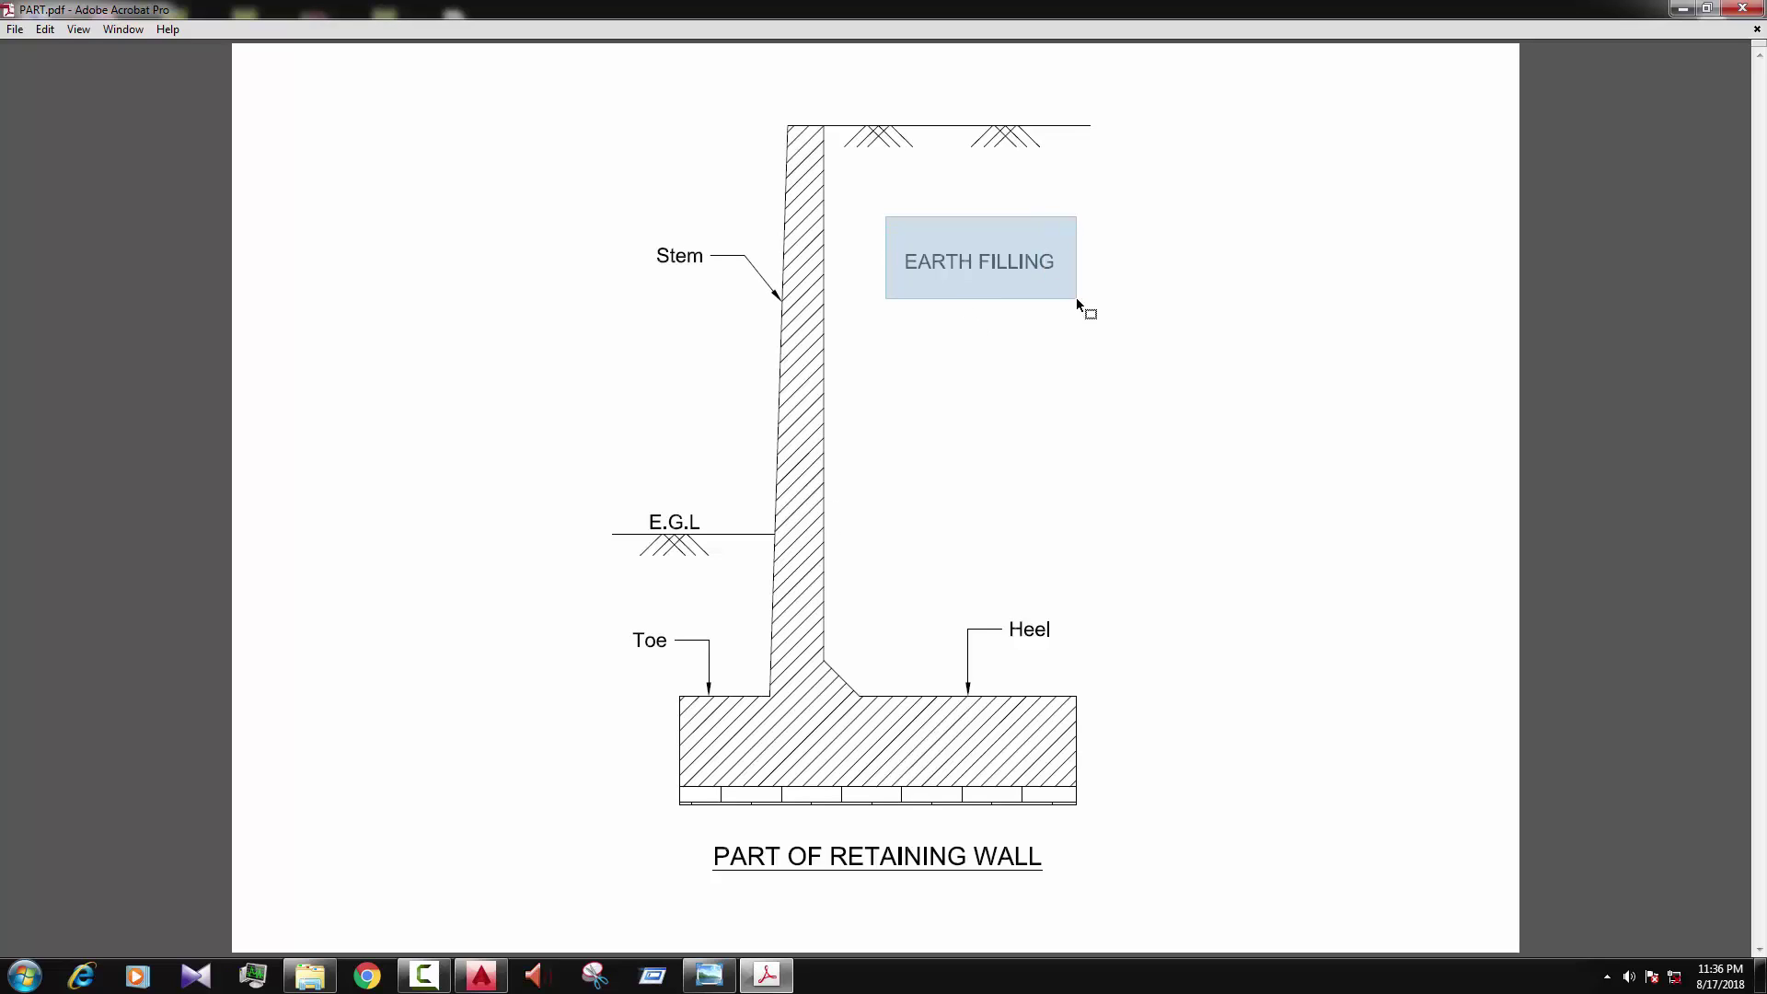
pyautogui.click(1031, 355)
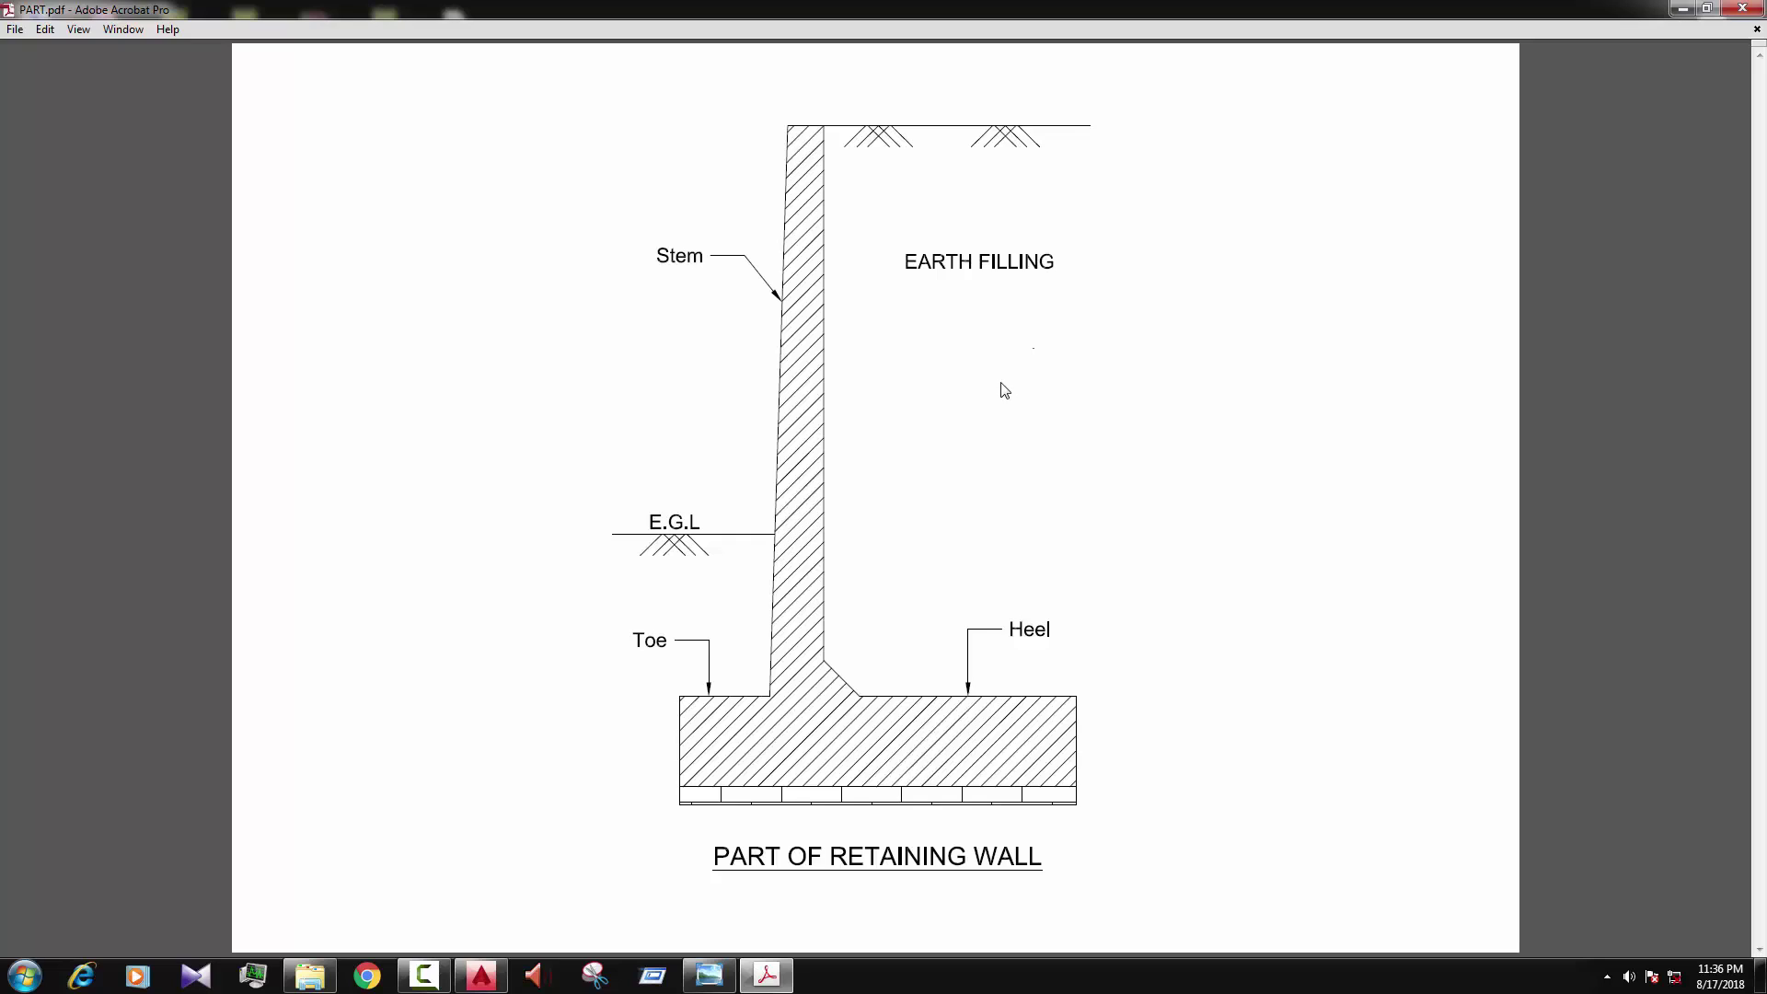
pyautogui.moveTo(885, 211); pyautogui.dragTo(1066, 308)
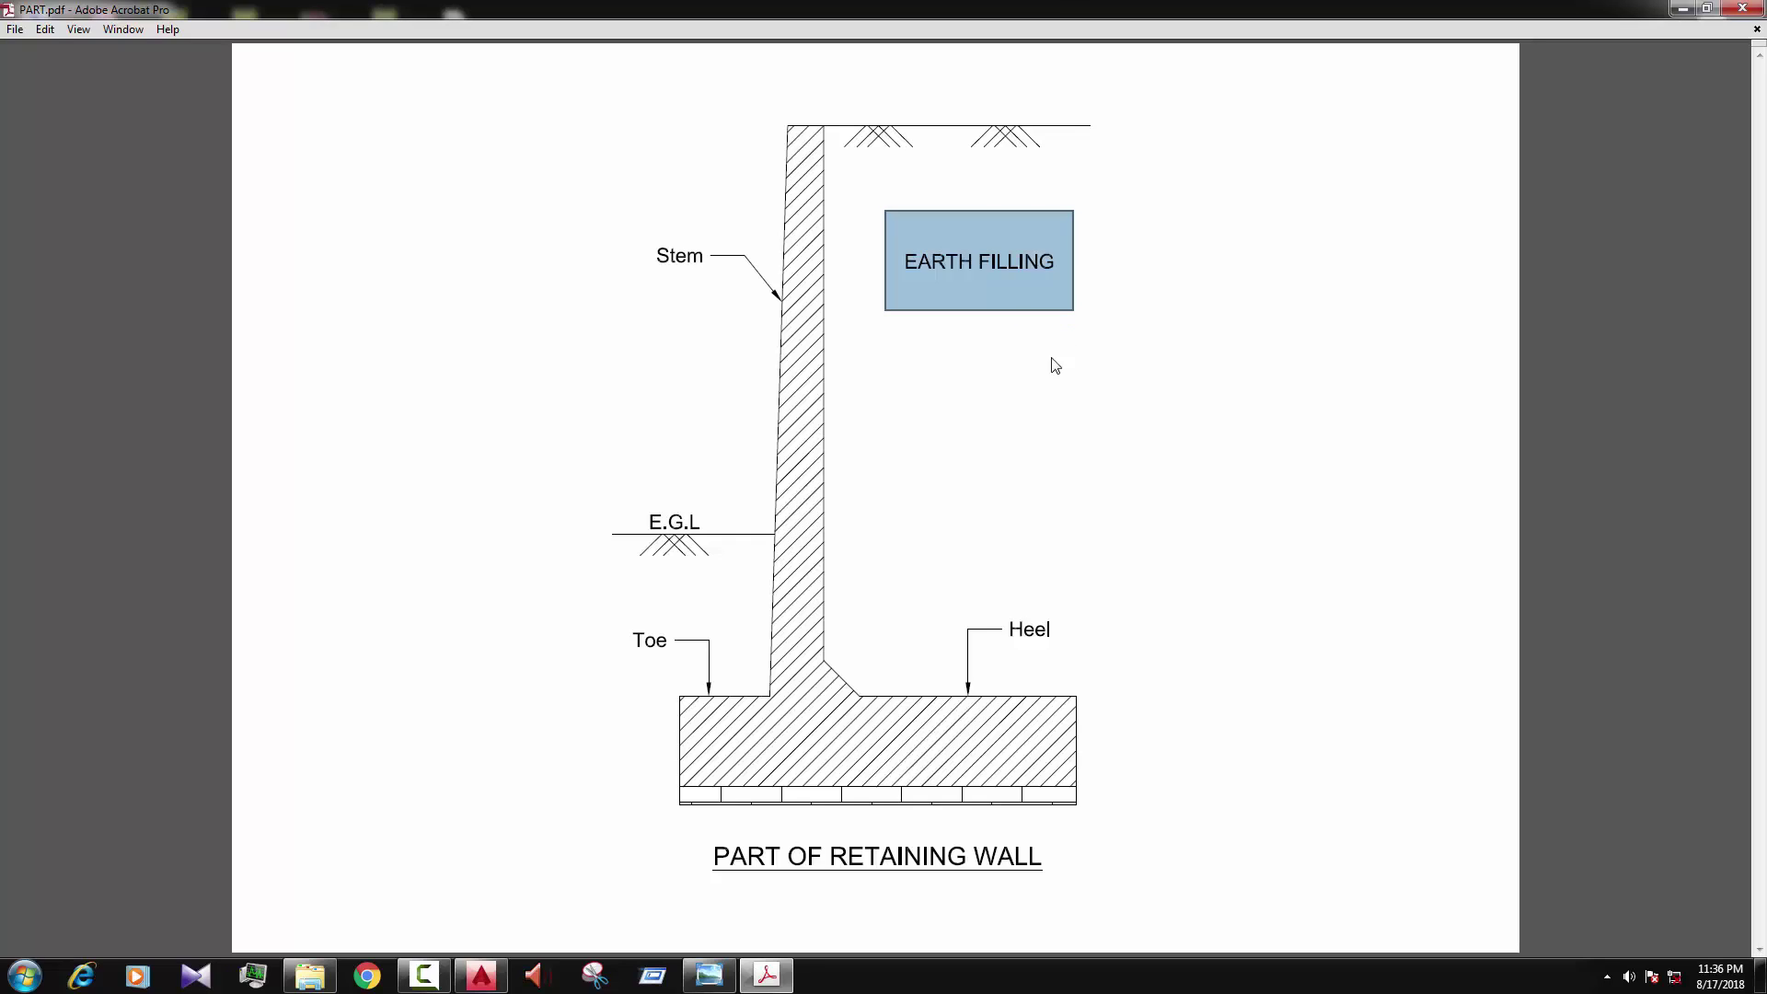
pyautogui.click(1022, 391)
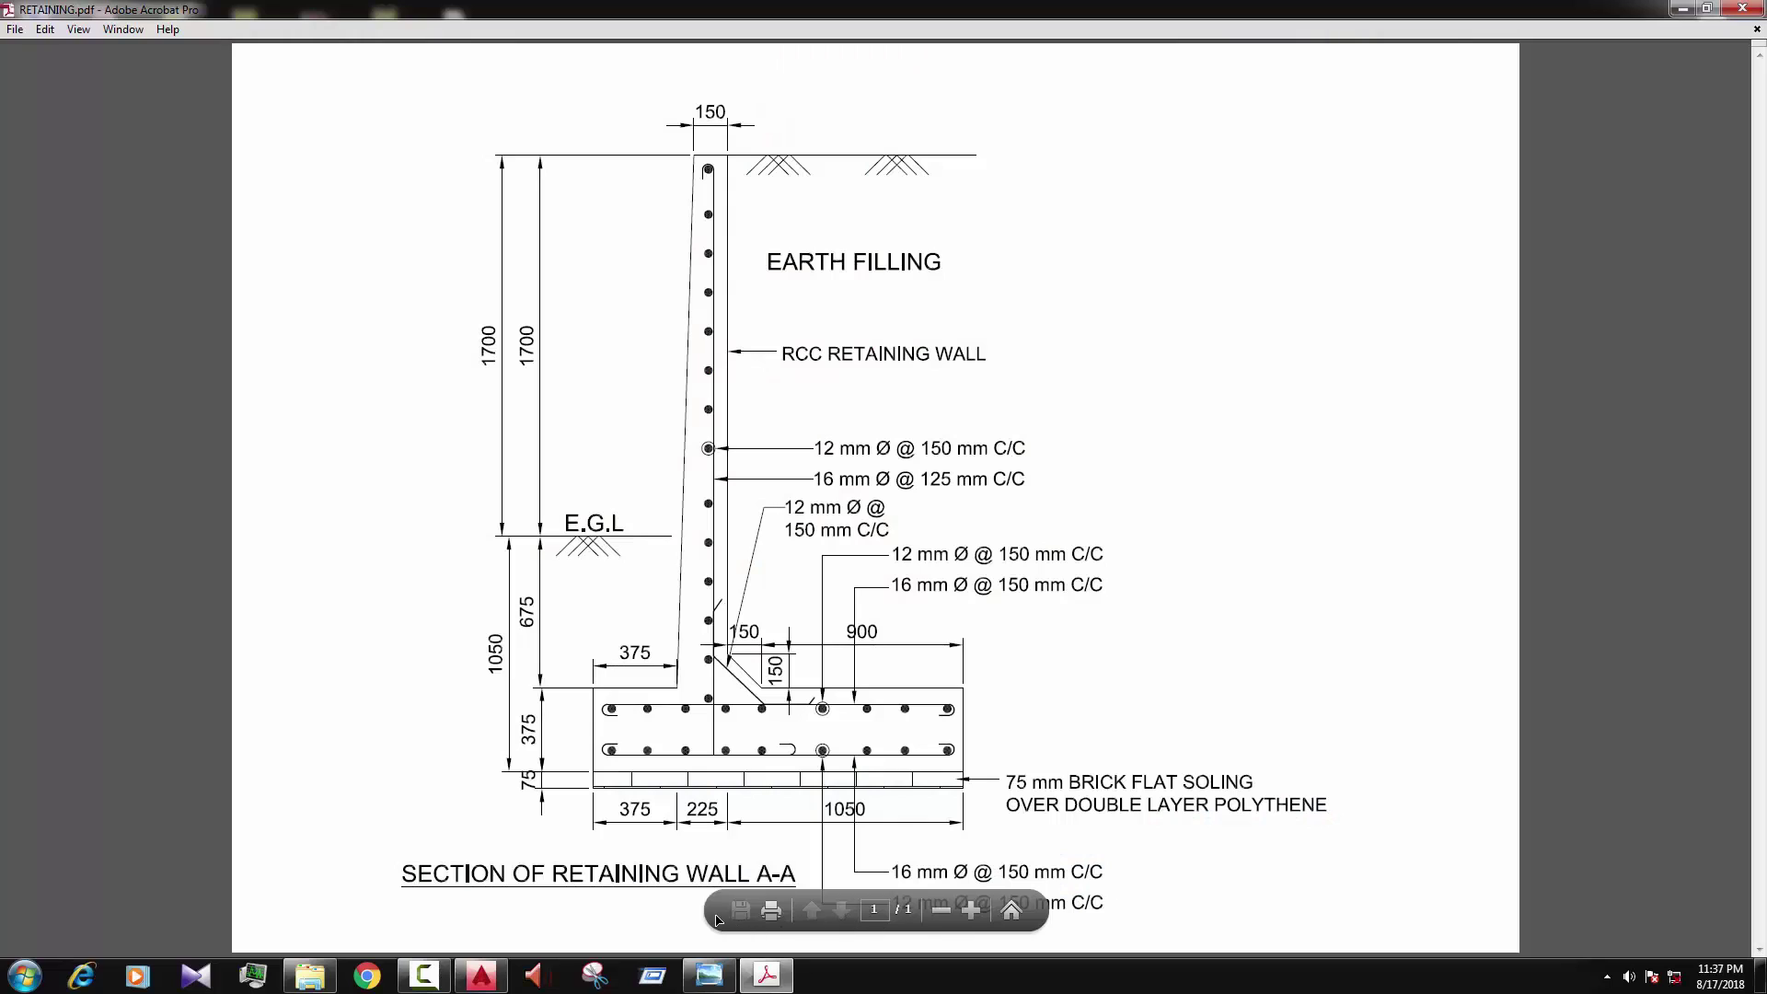
pyautogui.moveTo(826, 928); pyautogui.dragTo(1500, 934)
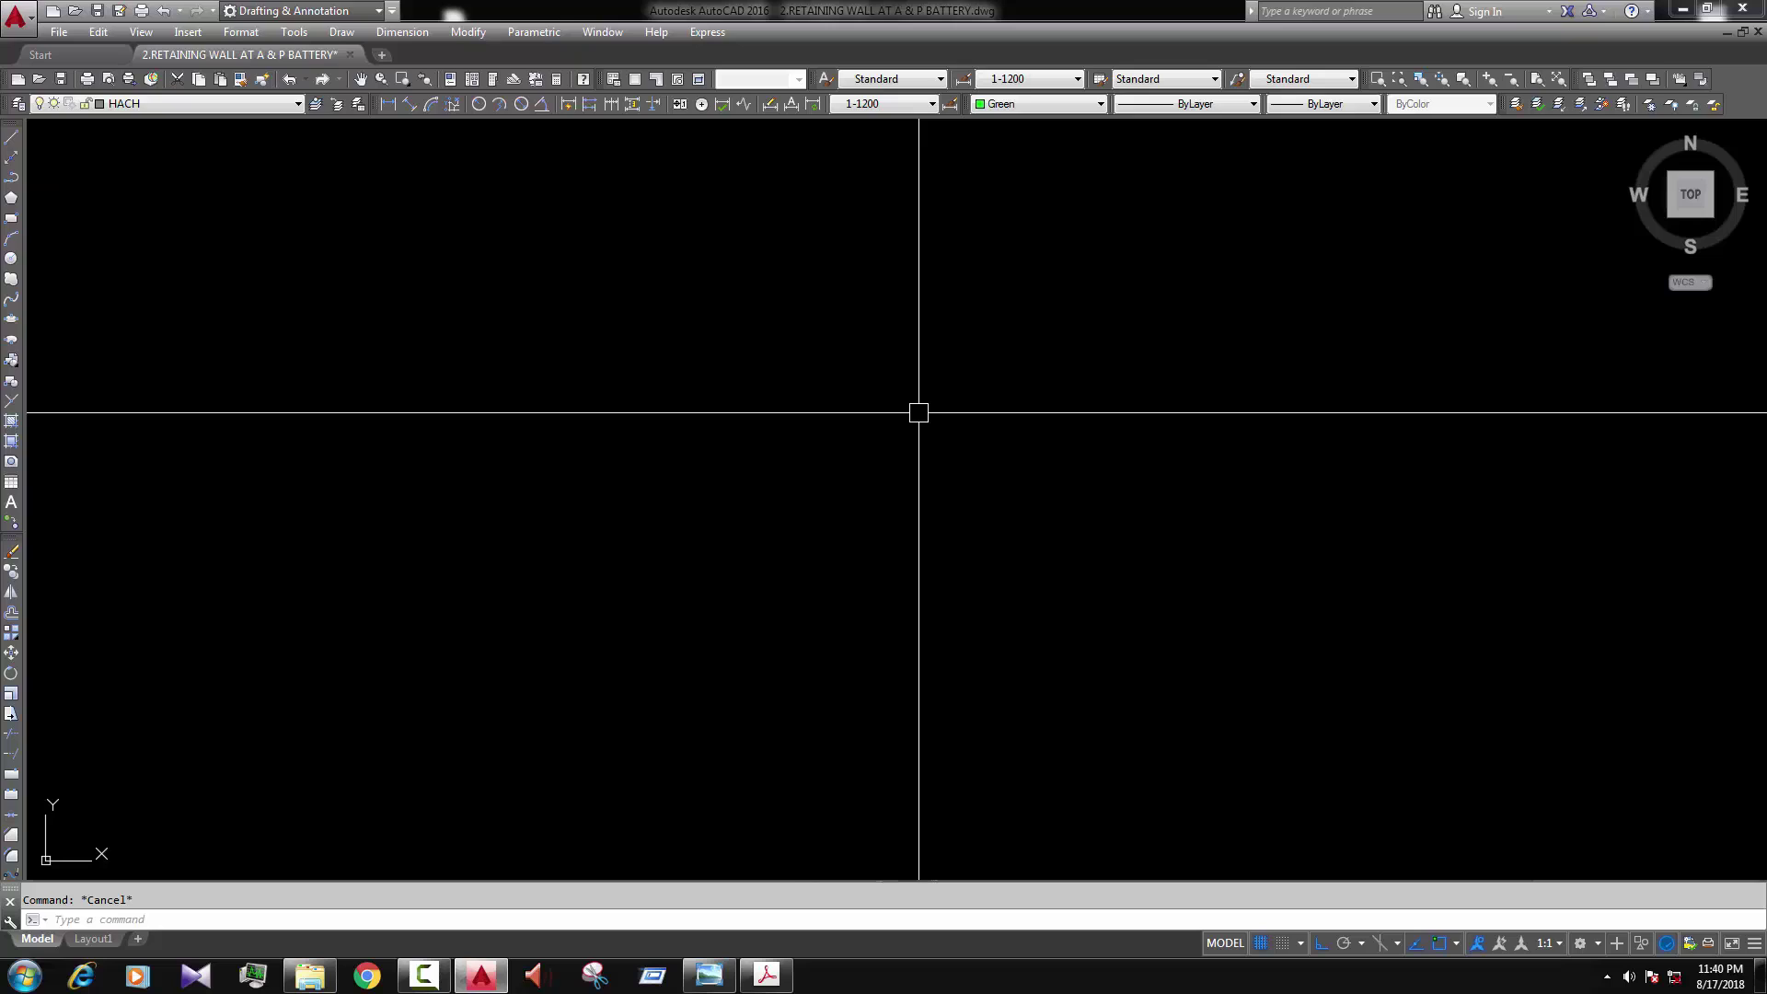
# Step: Switch to the RETAINING.pdf section drawing in Adobe Acrobat and open the Windows Calculator over it
pyautogui.click(767, 975)
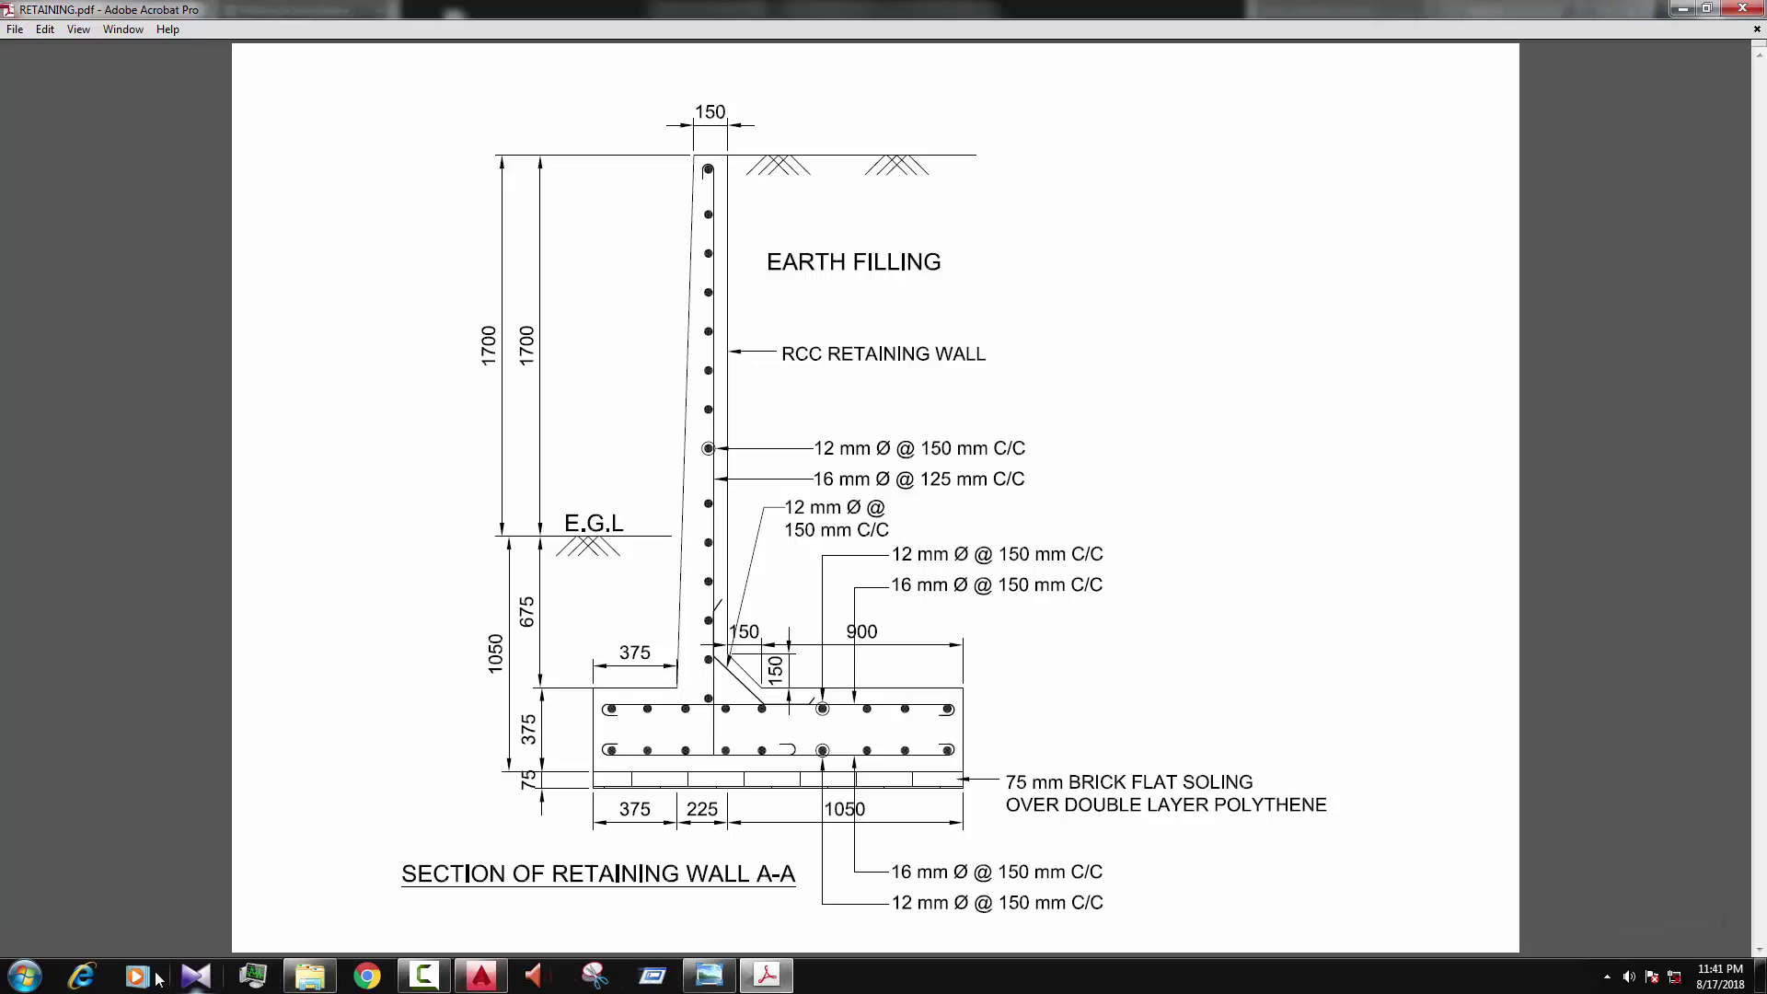
pyautogui.click(25, 975)
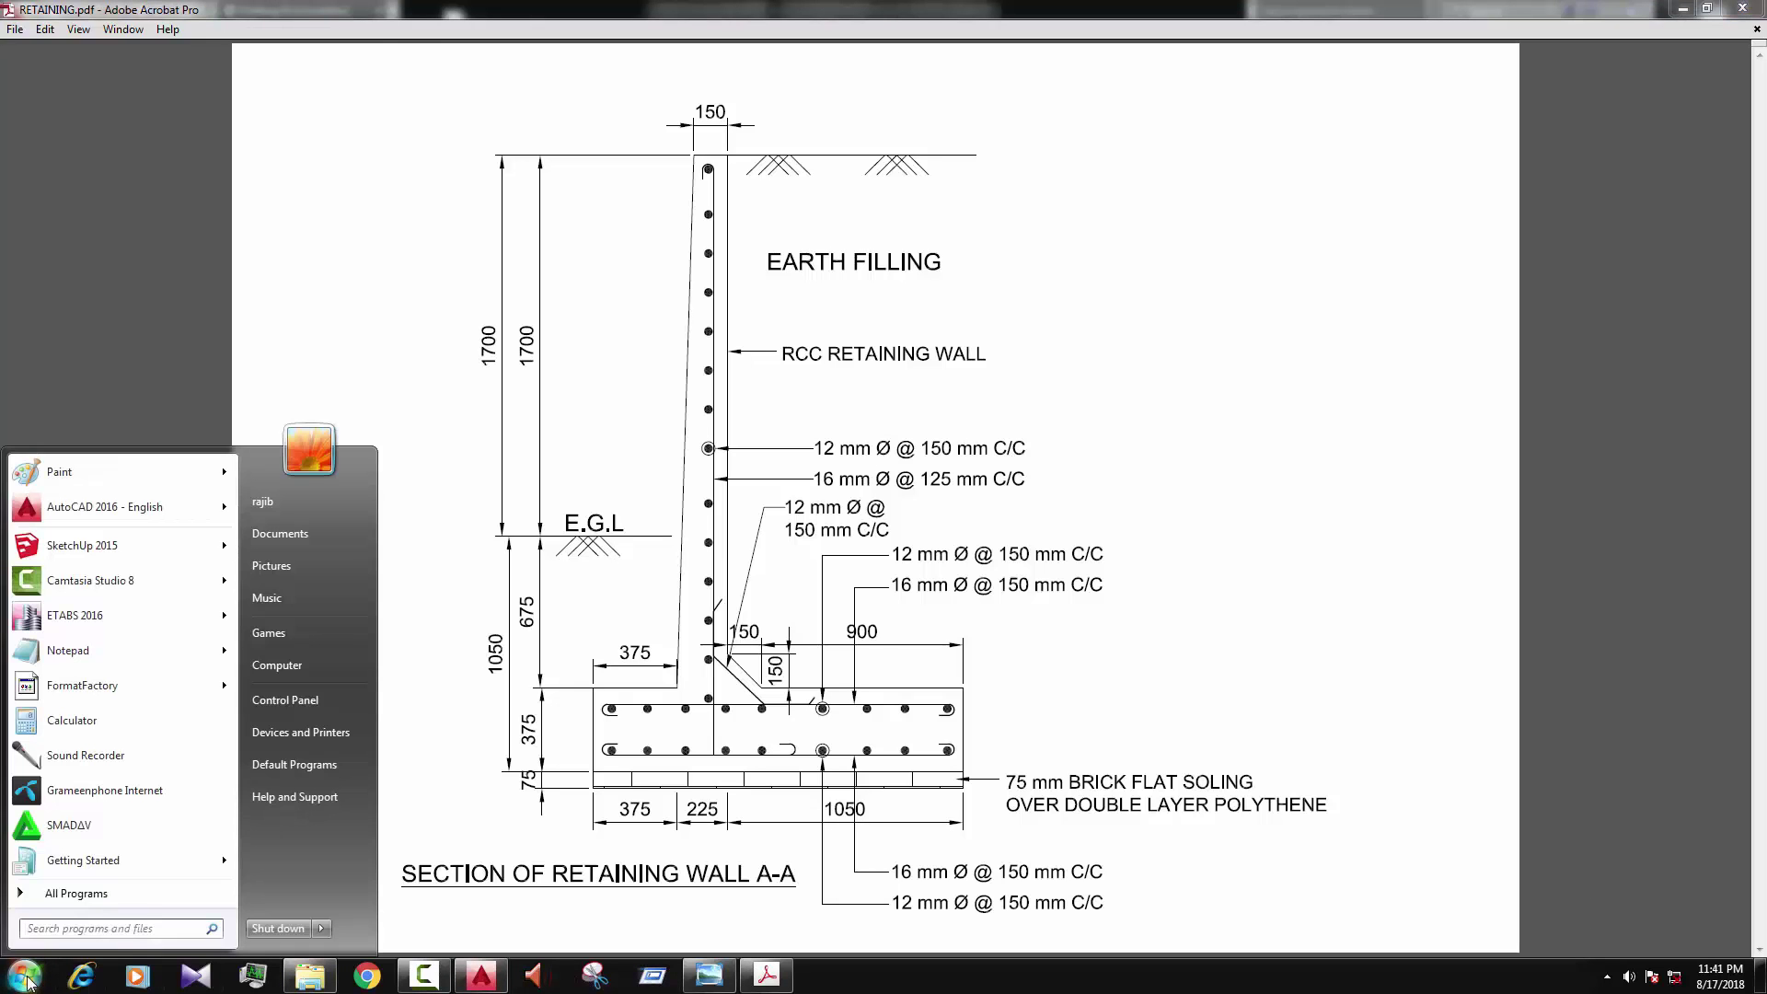
pyautogui.click(73, 720)
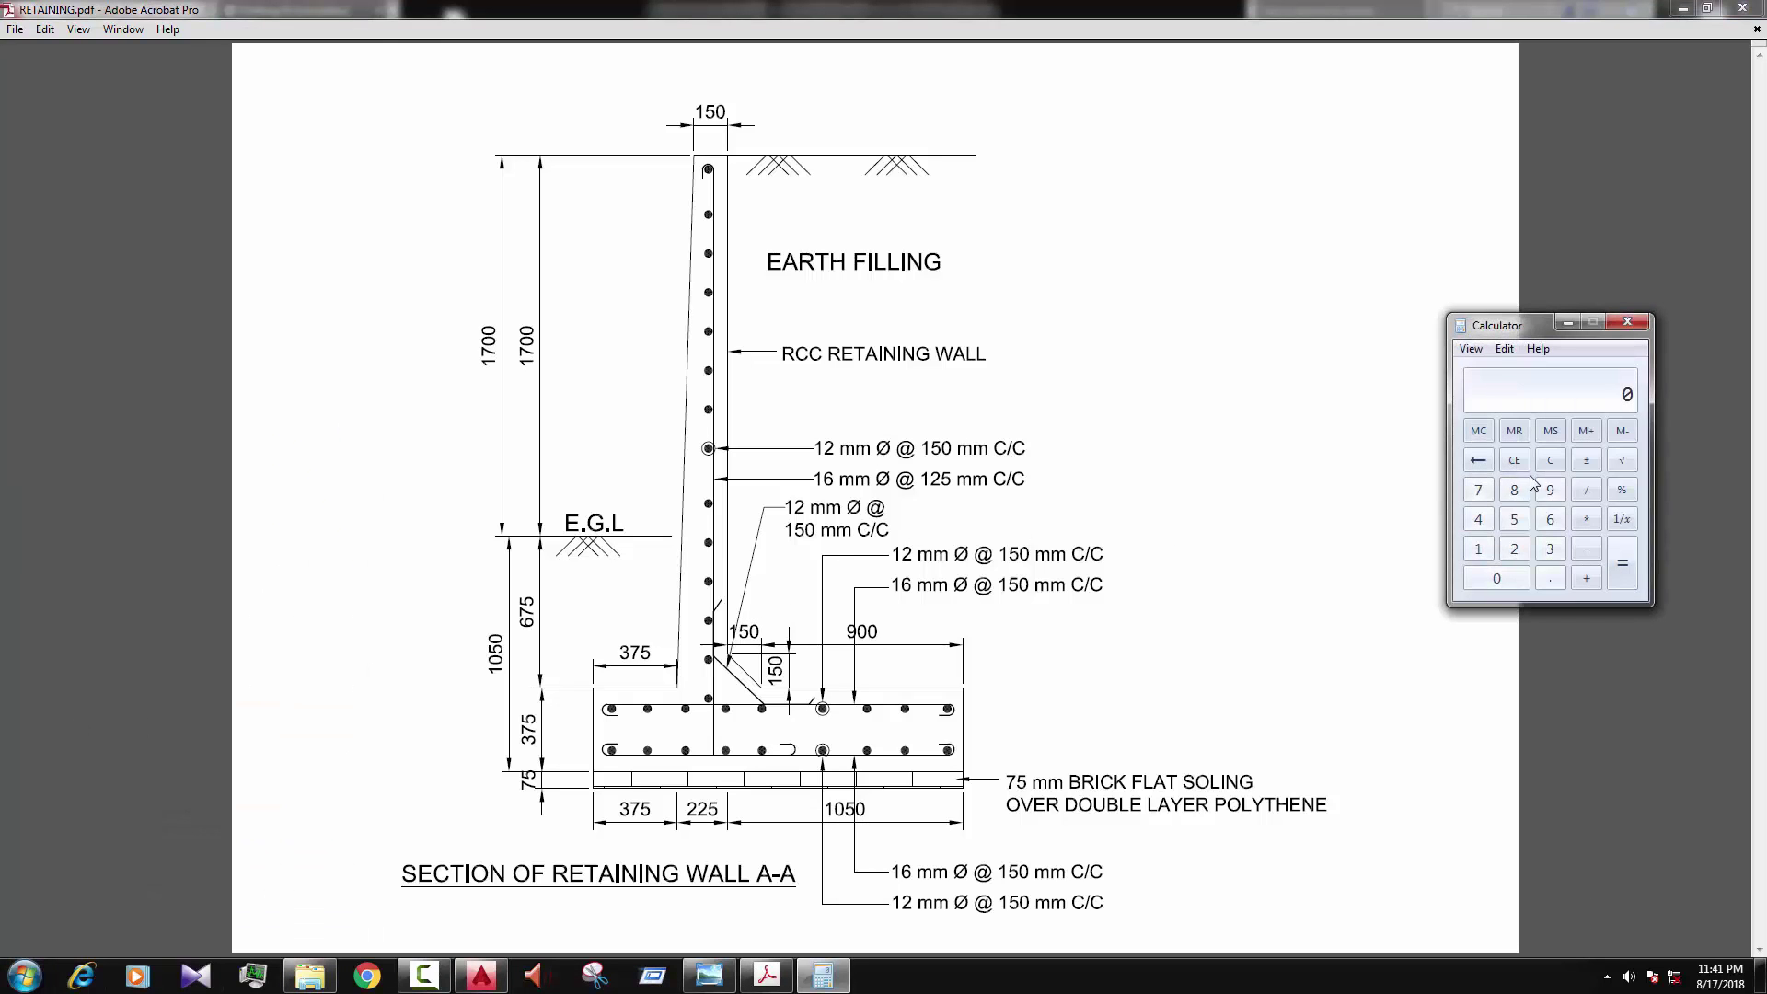
# Step: Add the base's three width dimensions, 375 + 225 + 1050, in the Calculator to get the overall base width
pyautogui.click(1550, 549)
pyautogui.press('7')
pyautogui.click(1528, 522)
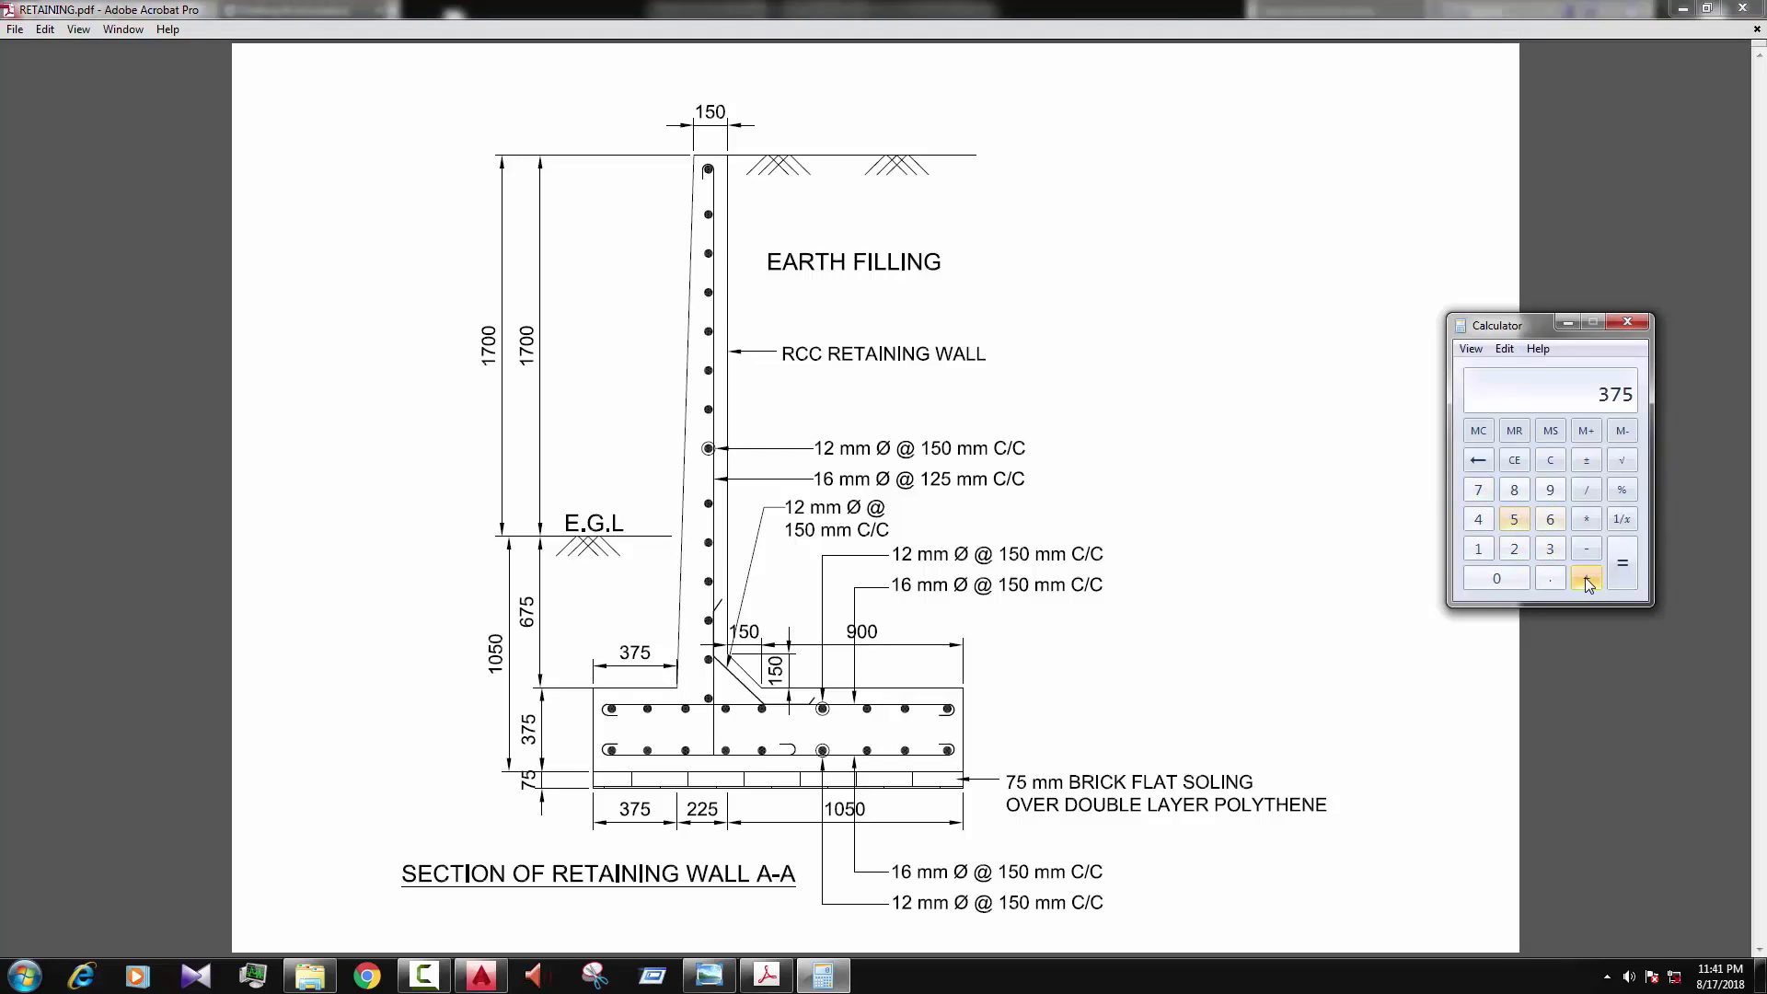
pyautogui.click(1586, 578)
pyautogui.doubleClick(1515, 549)
pyautogui.click(1514, 520)
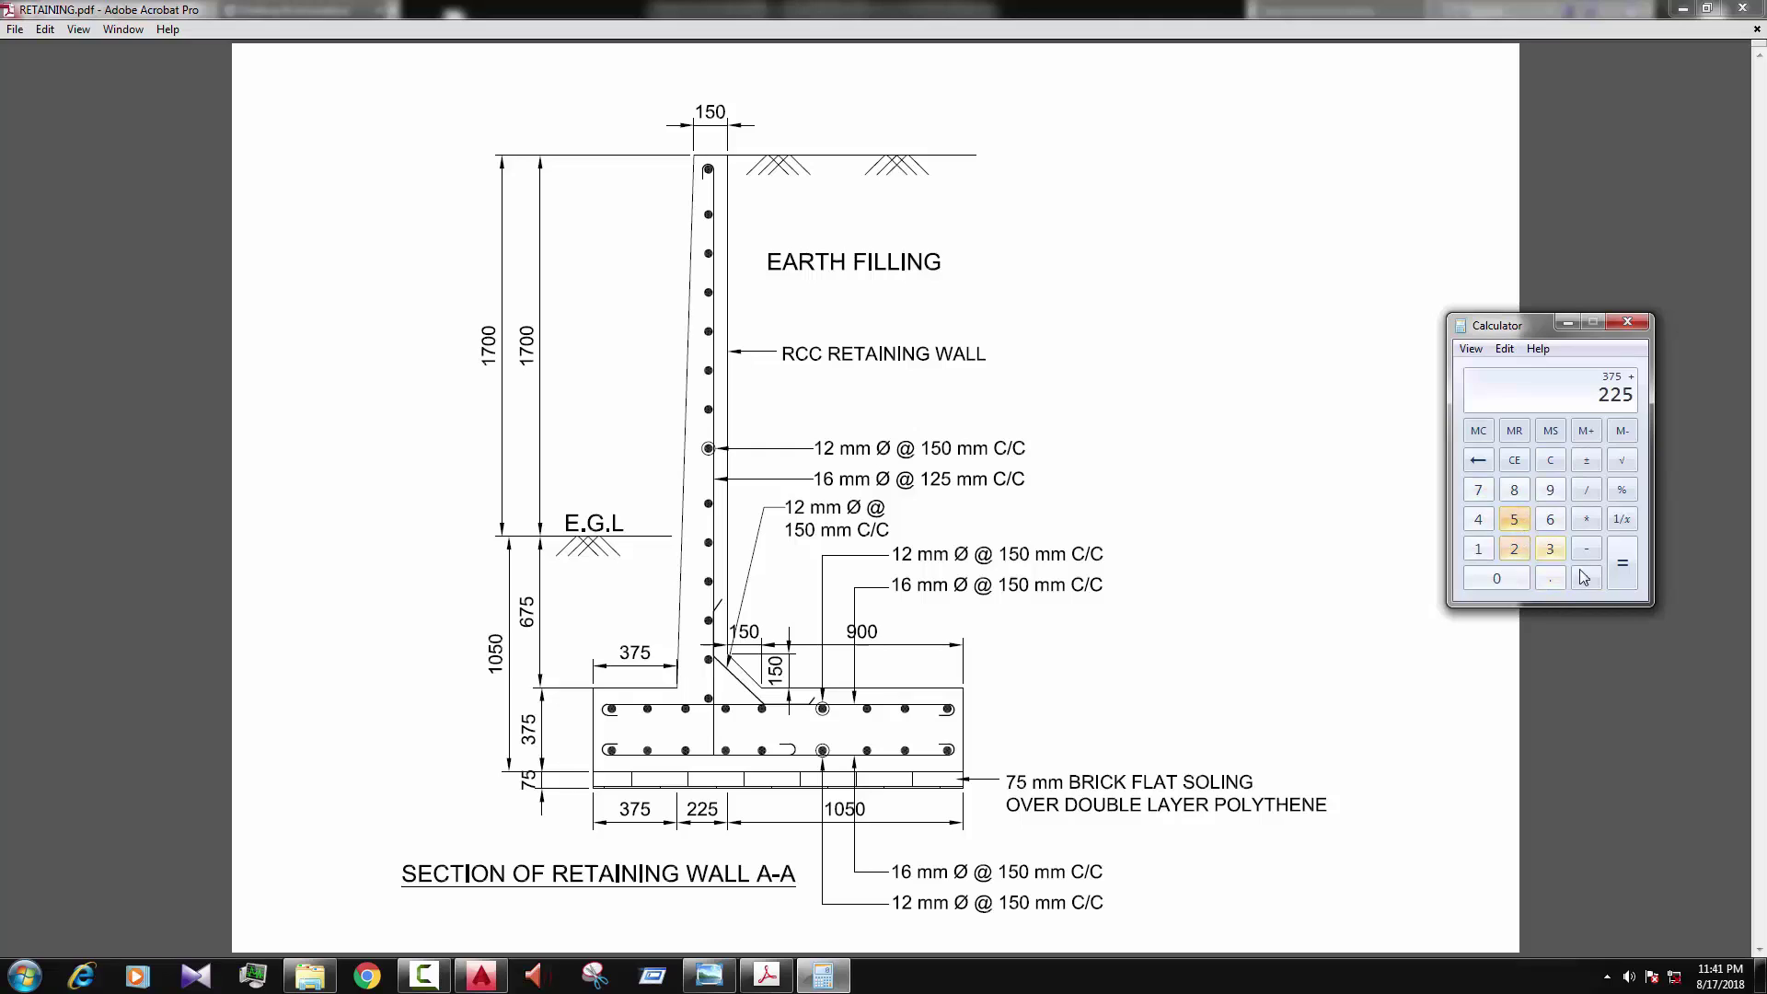
pyautogui.click(1586, 578)
pyautogui.click(1478, 549)
pyautogui.click(1496, 578)
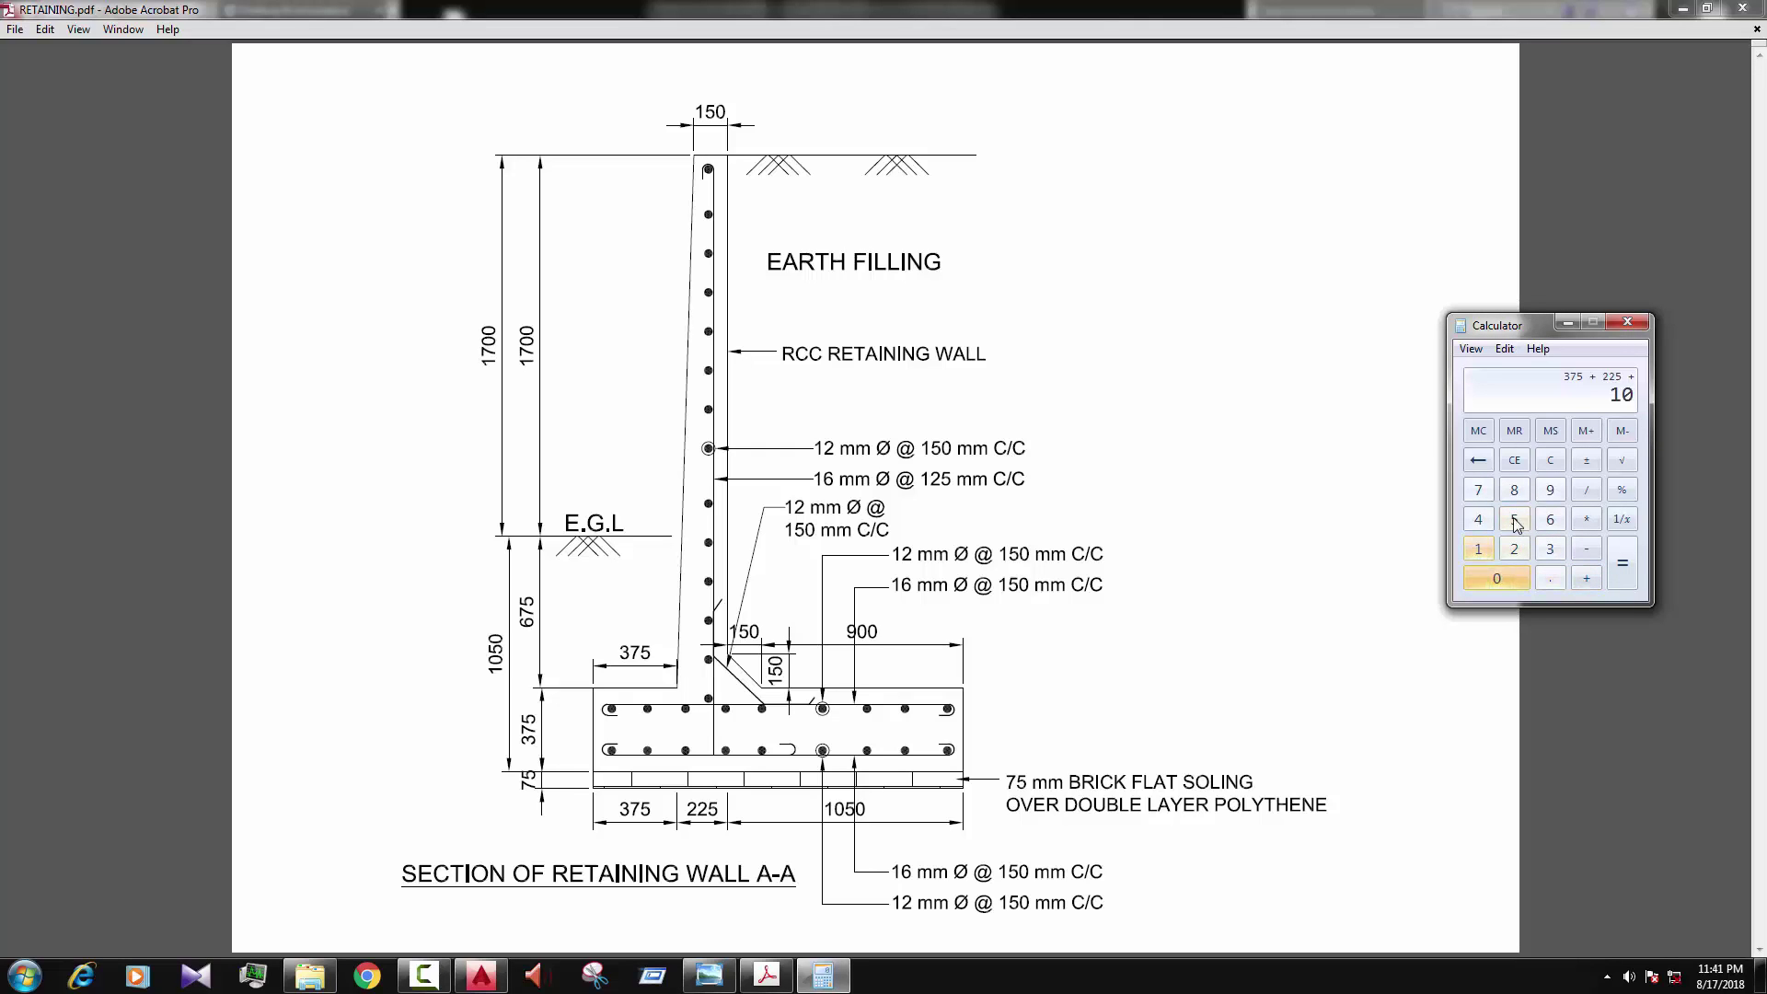
pyautogui.click(1514, 519)
pyautogui.click(1501, 578)
pyautogui.click(1622, 573)
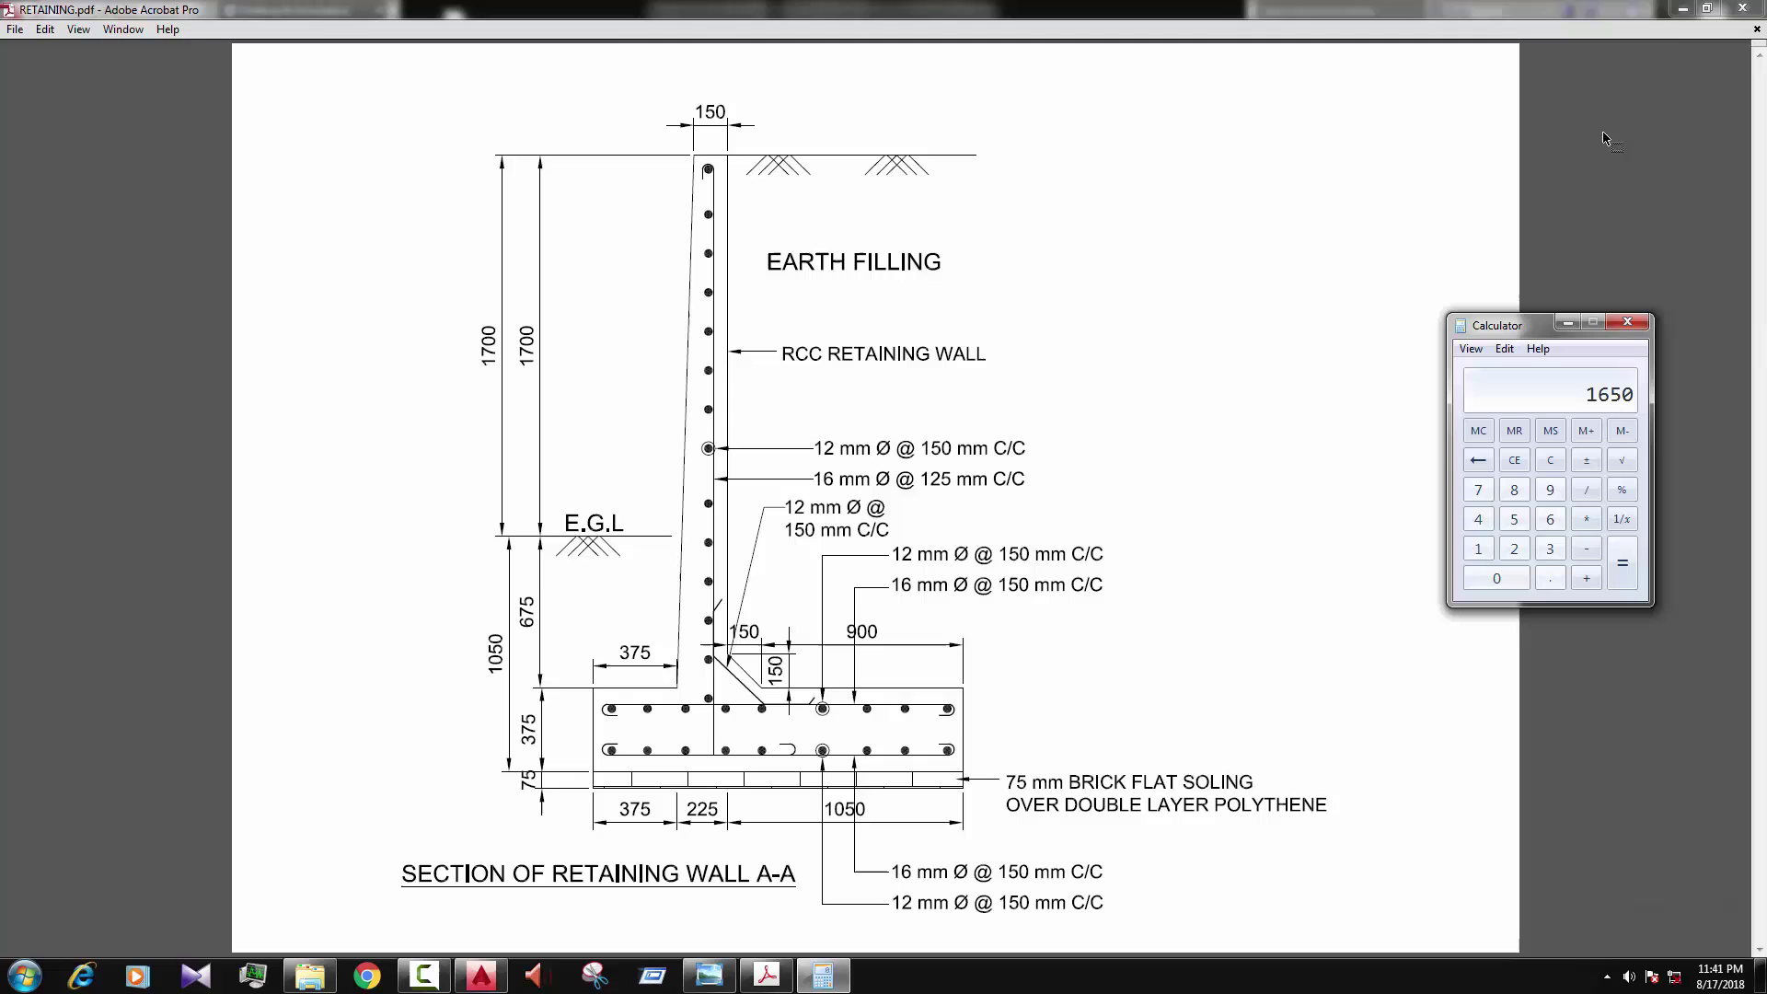
# Step: Switch to AutoCAD and draw a rectangle 1050 wide and 375 high for the wall base
pyautogui.click(1675, 16)
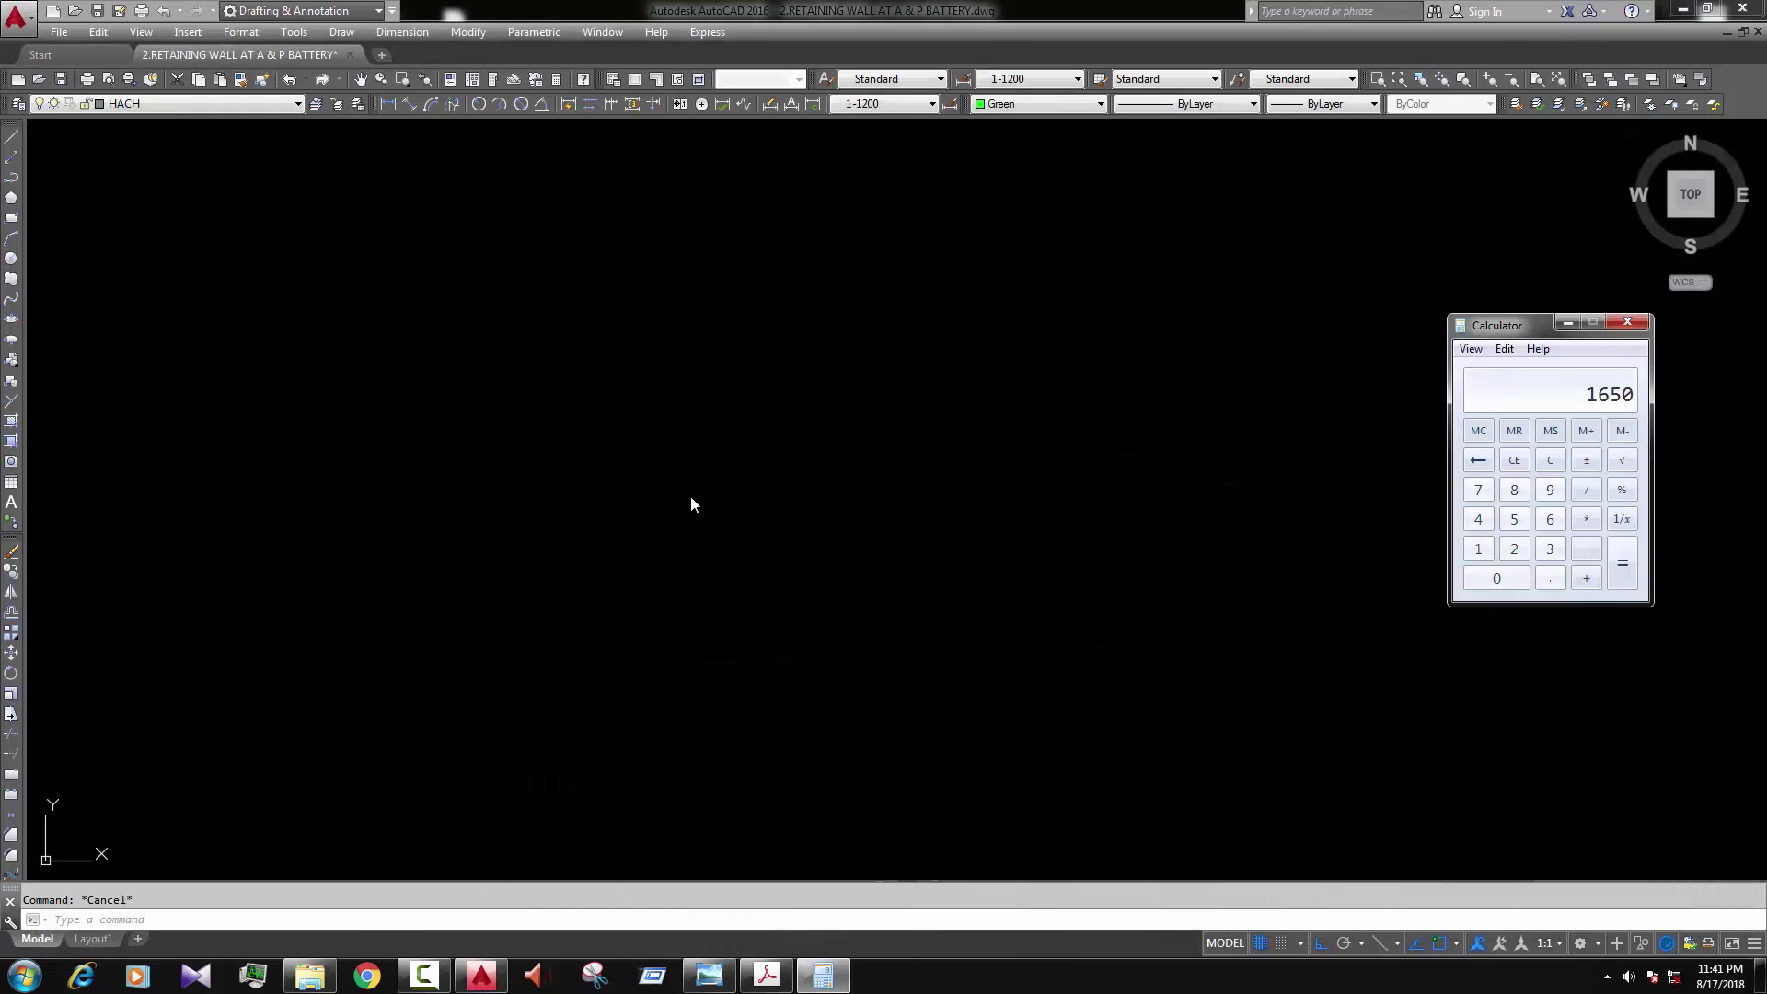
pyautogui.click(805, 500)
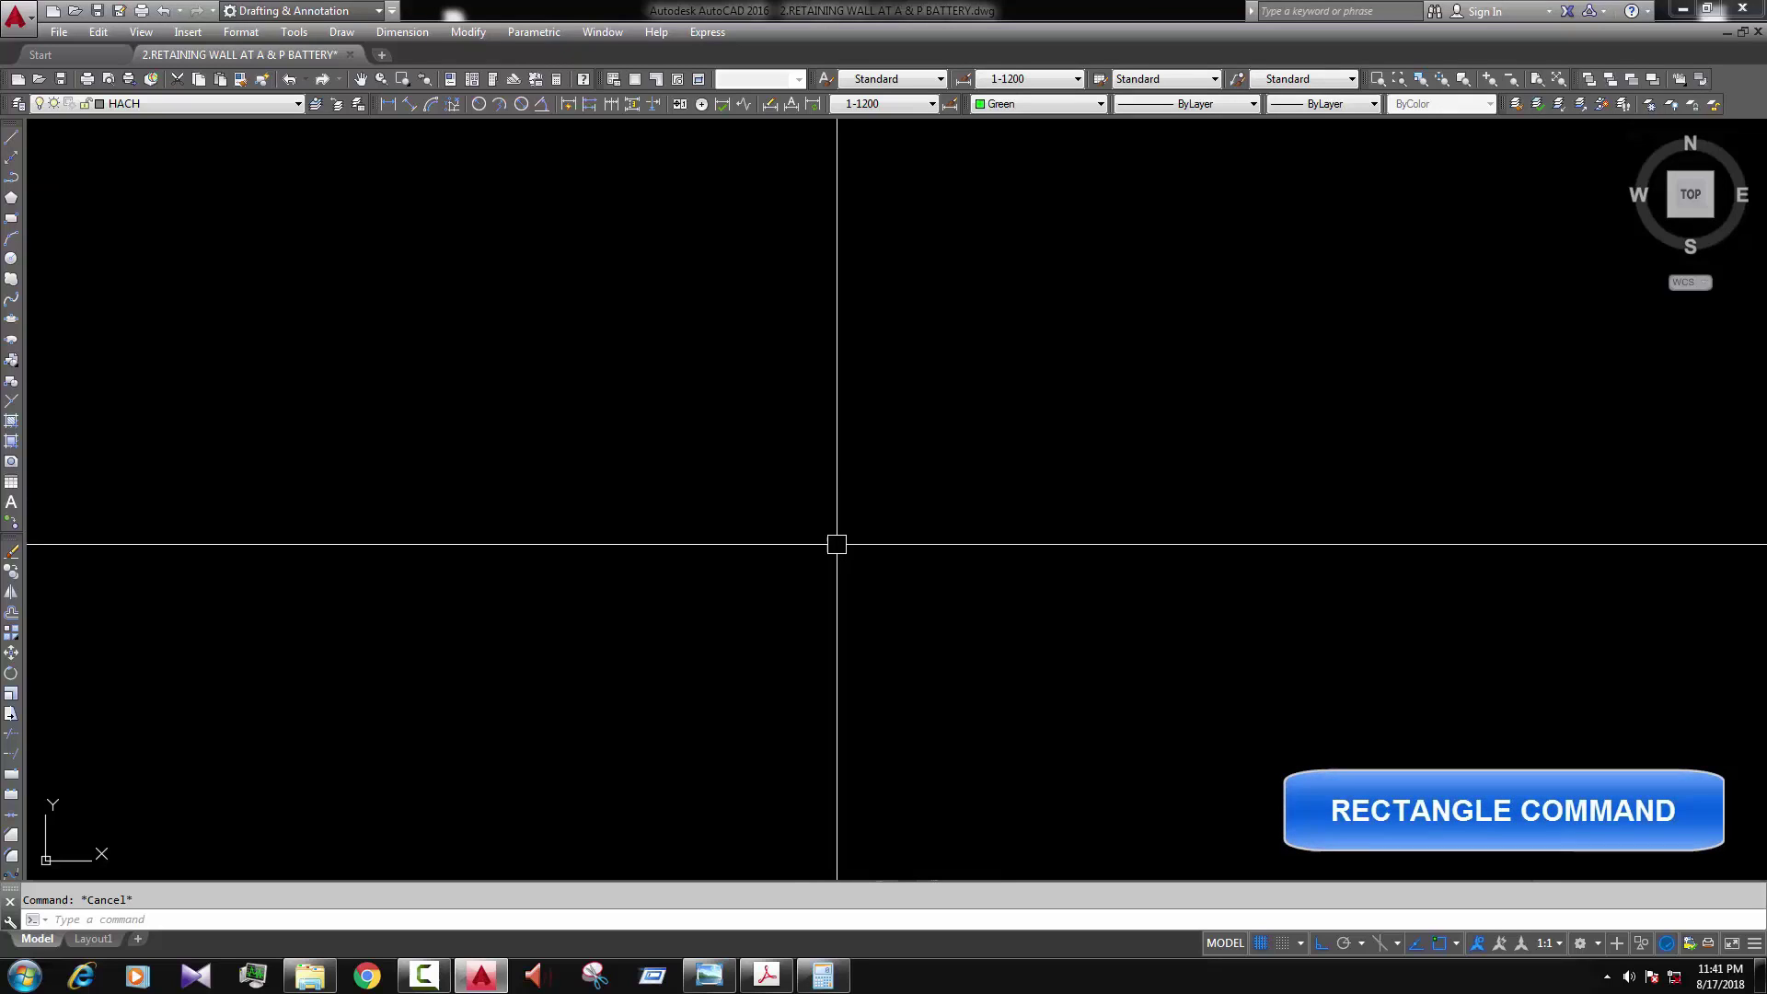
pyautogui.write('REC')
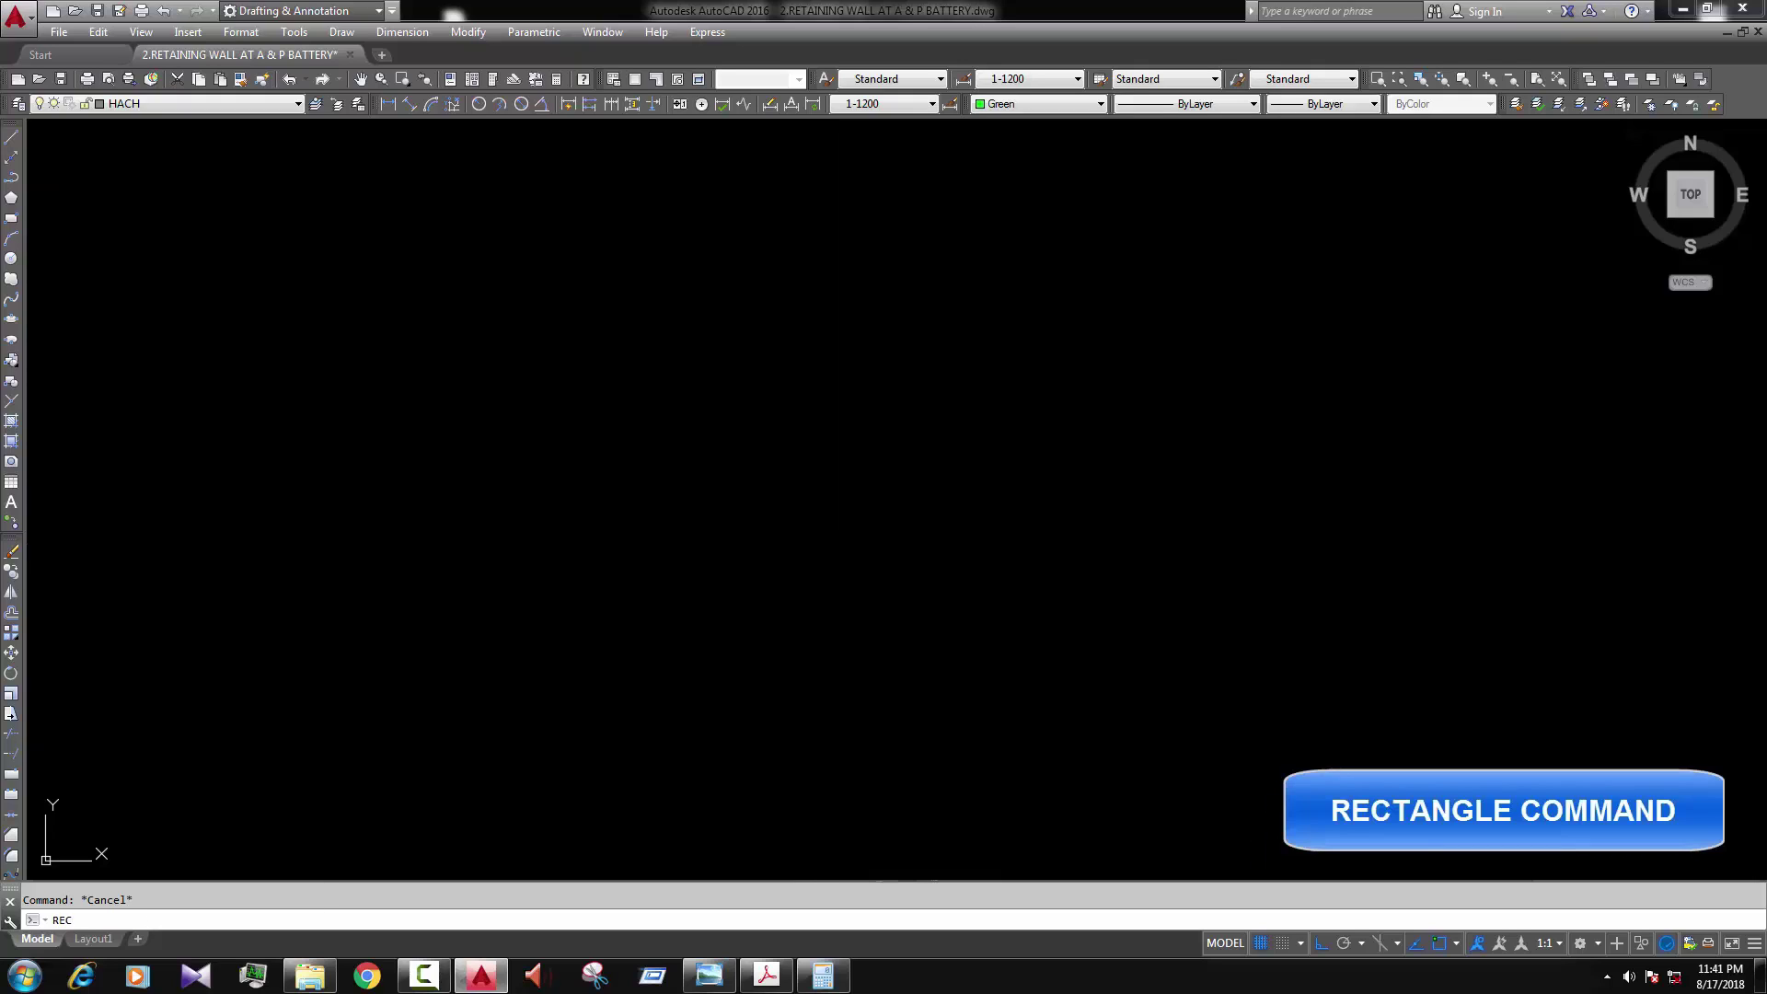
pyautogui.press('Return')
pyautogui.click(700, 491)
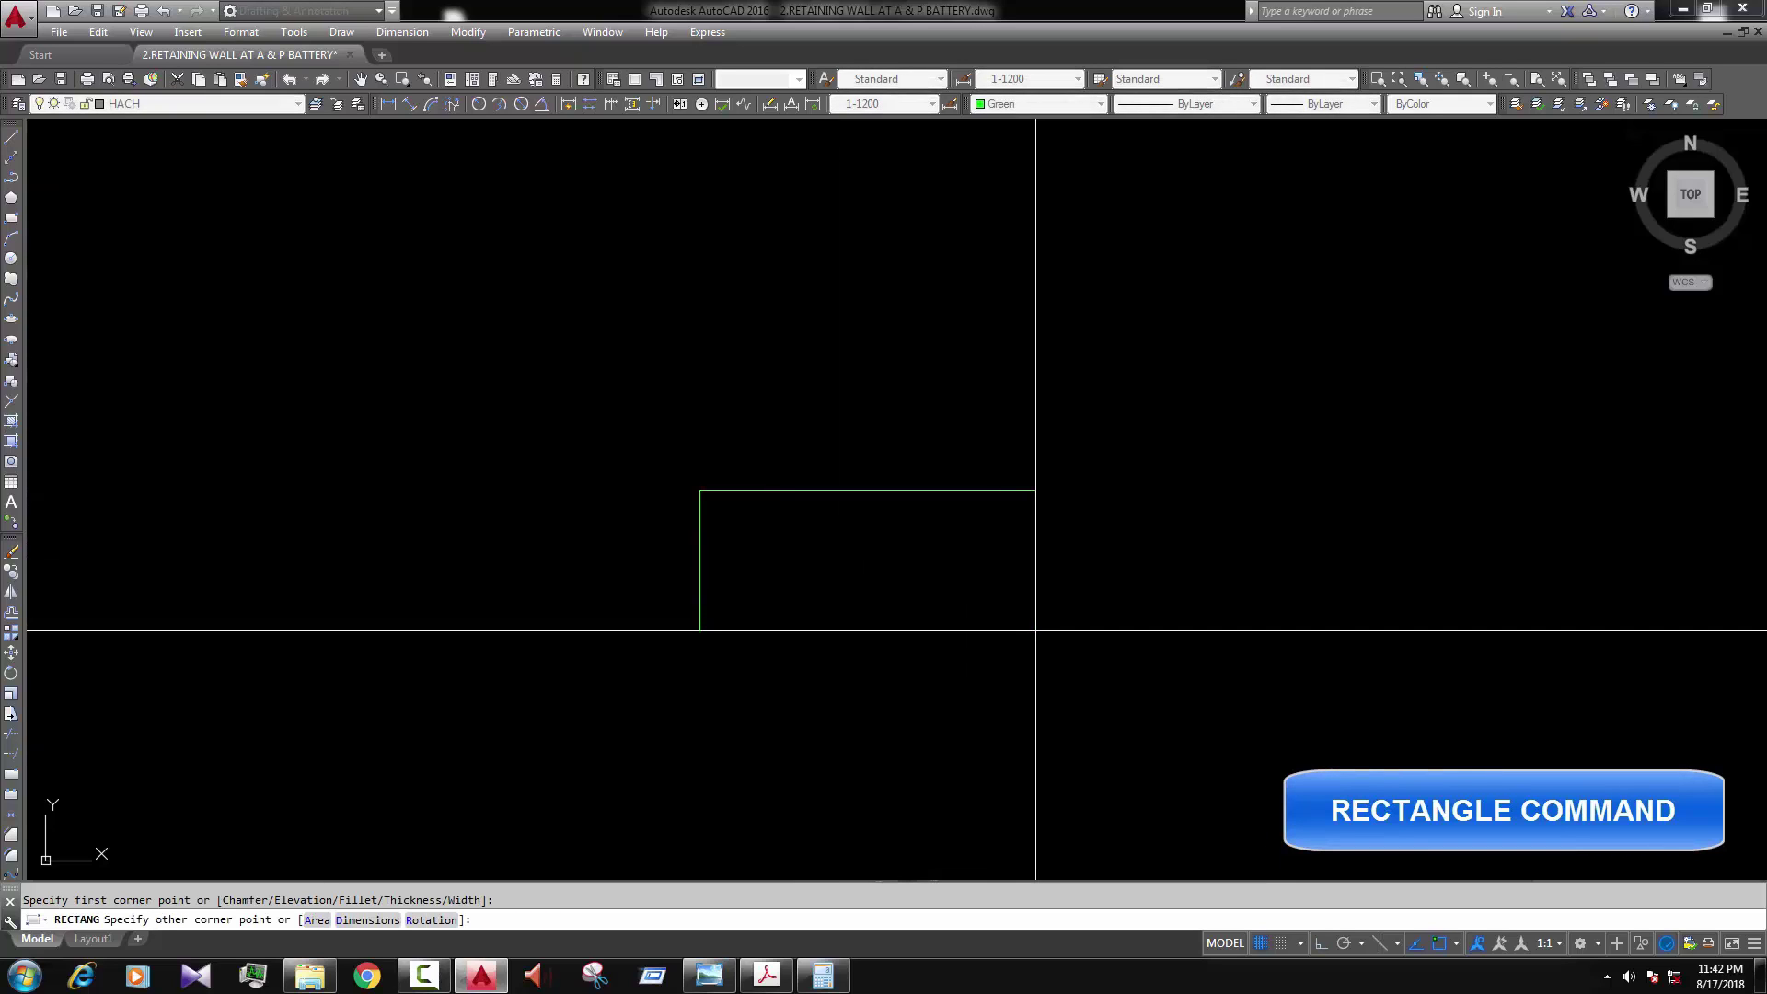
pyautogui.write('@')
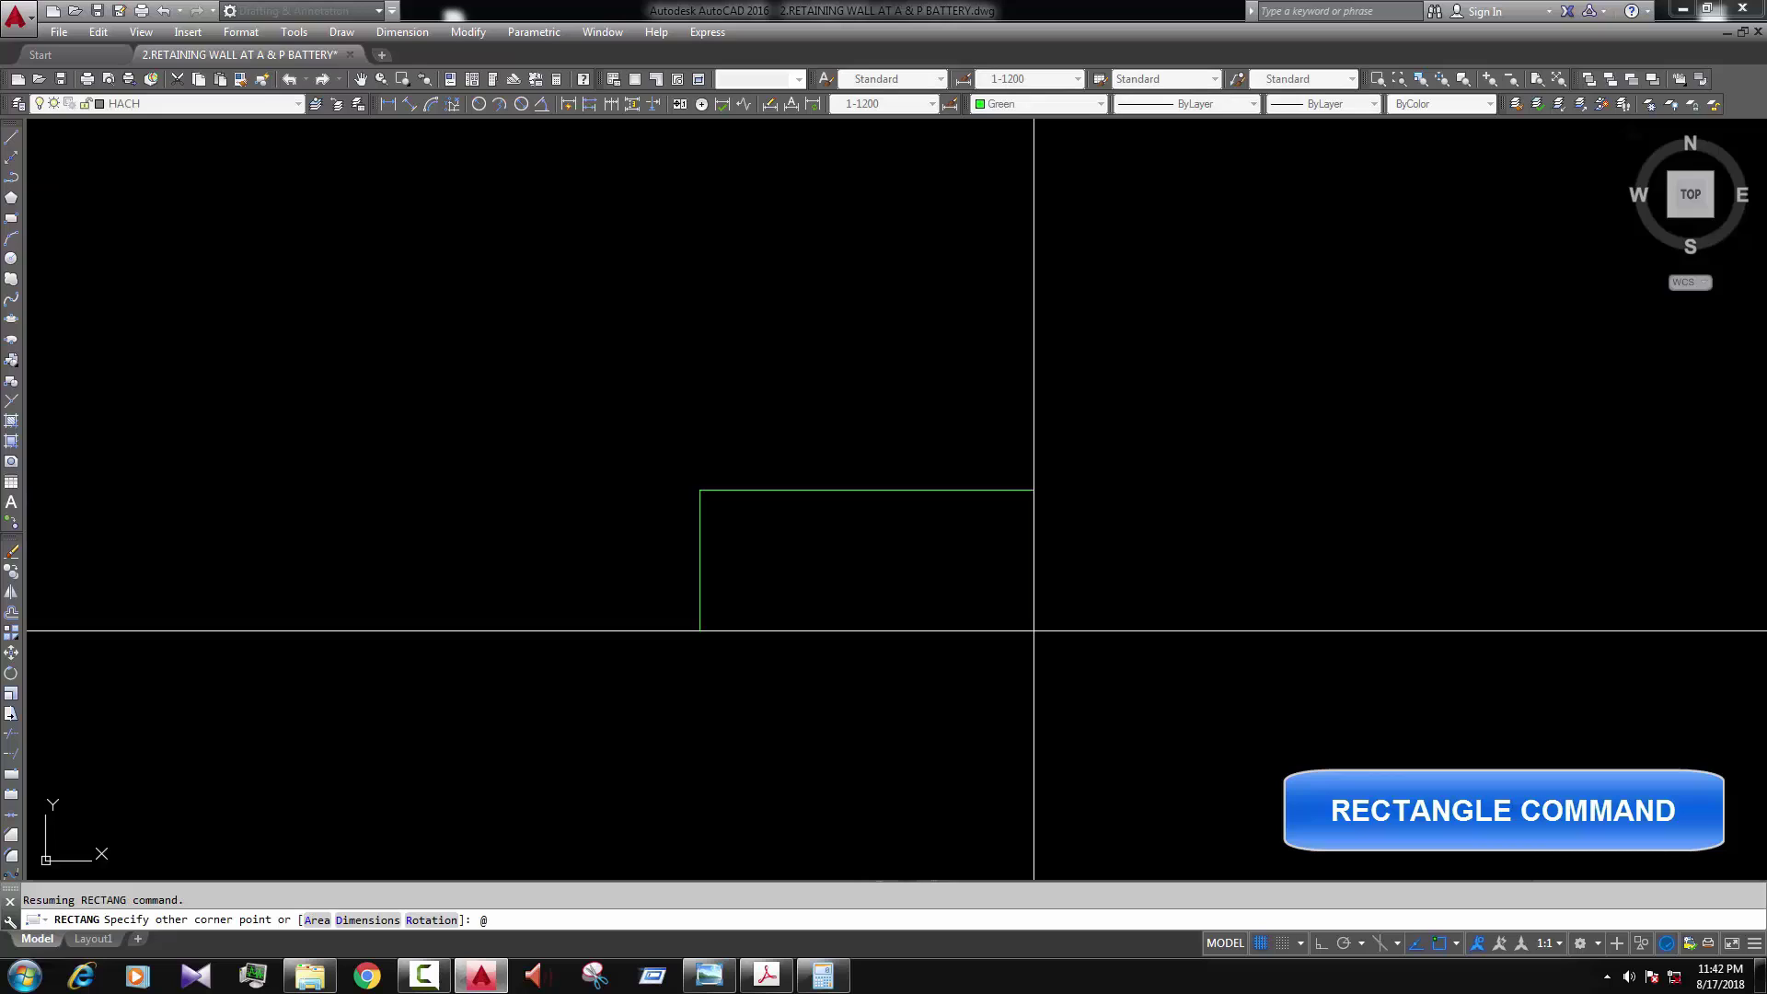
pyautogui.write('1050')
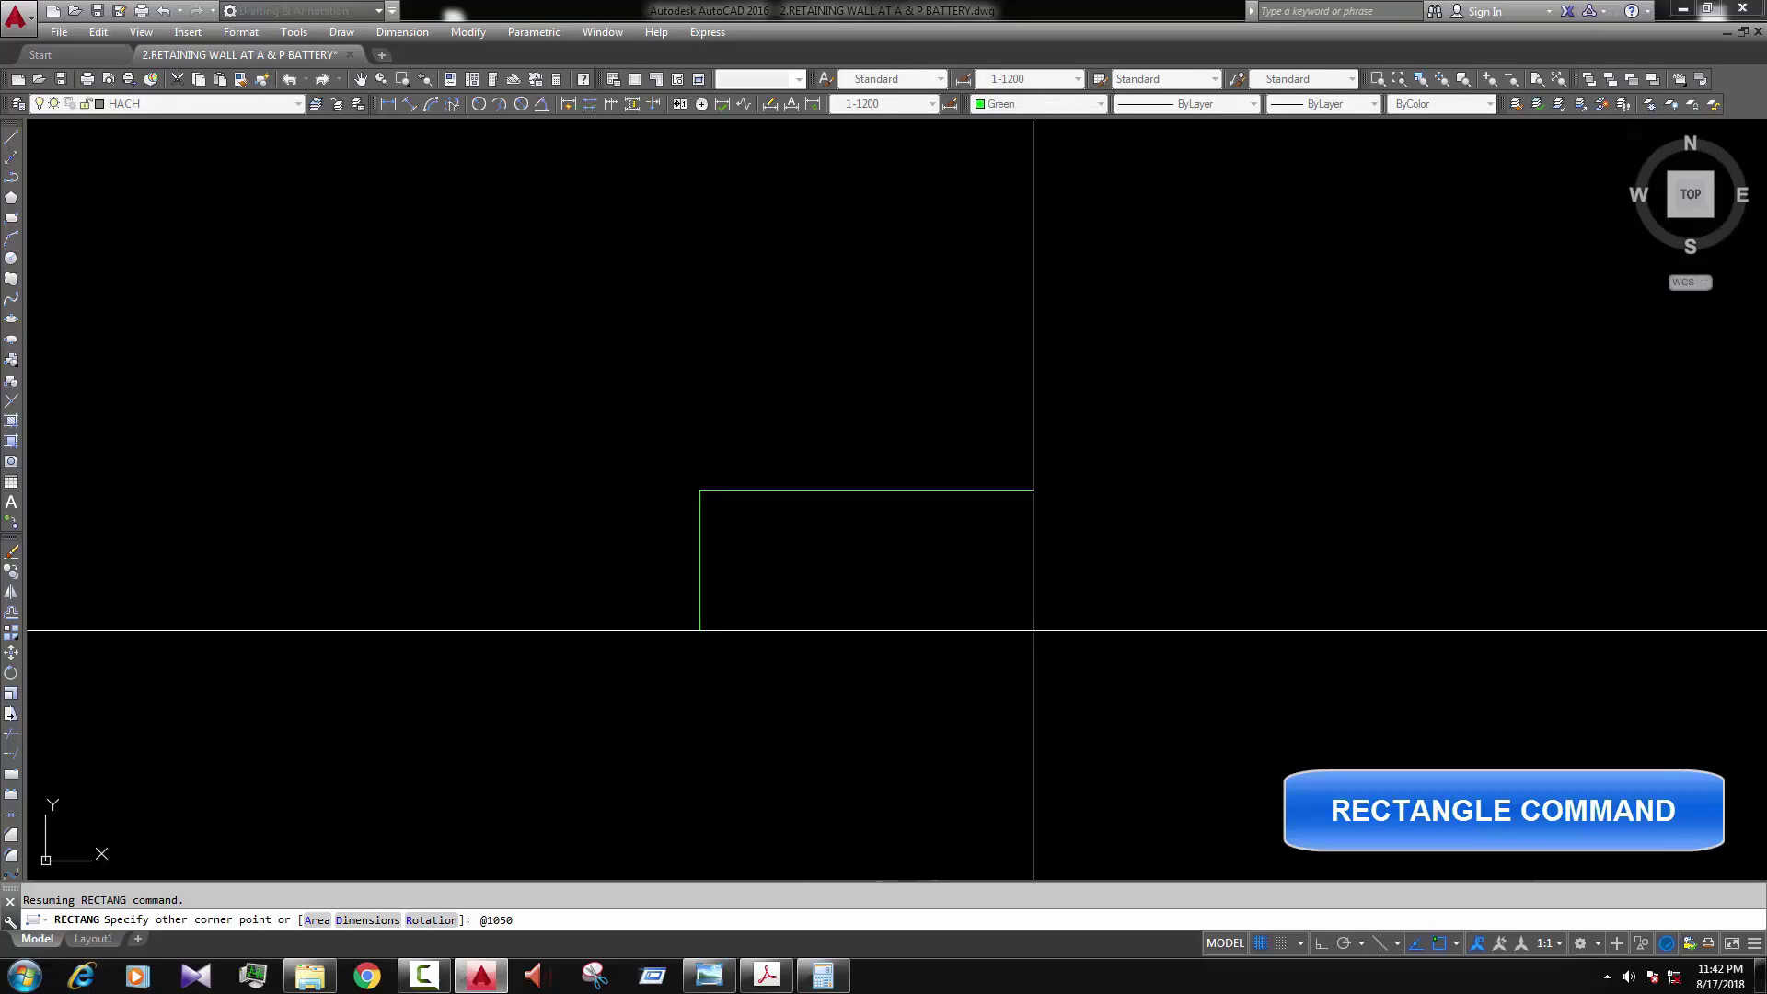
pyautogui.write(',3')
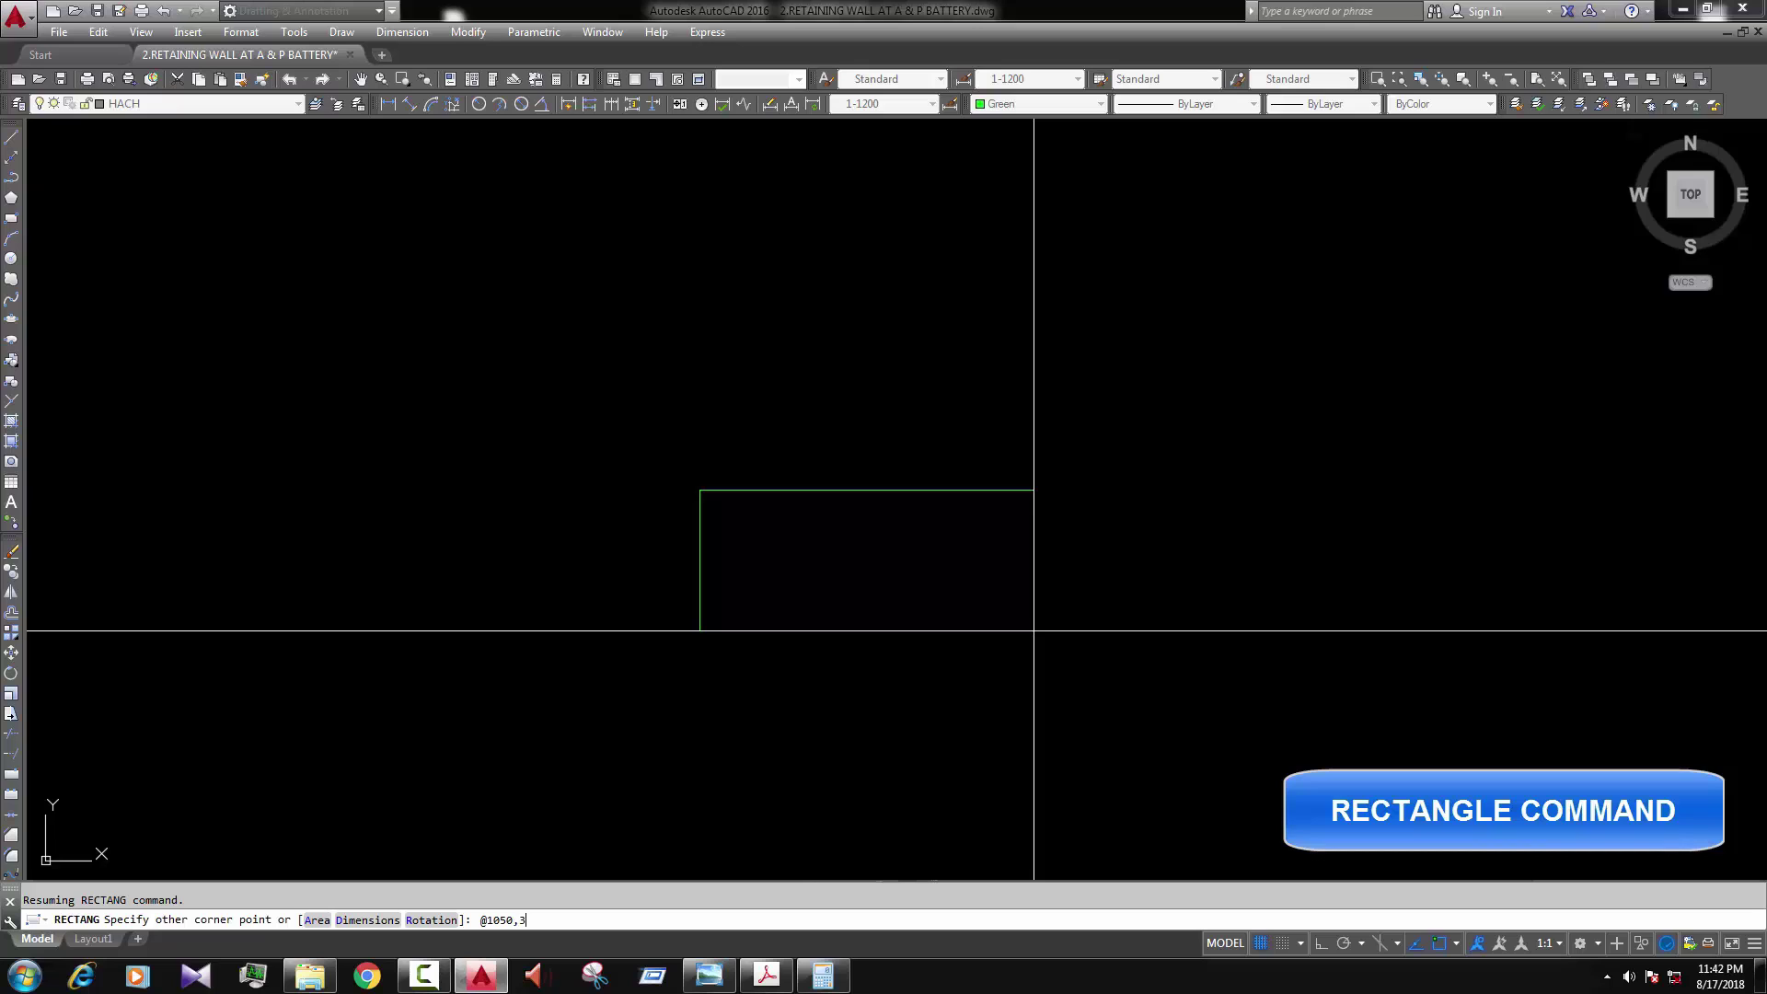
pyautogui.write('75')
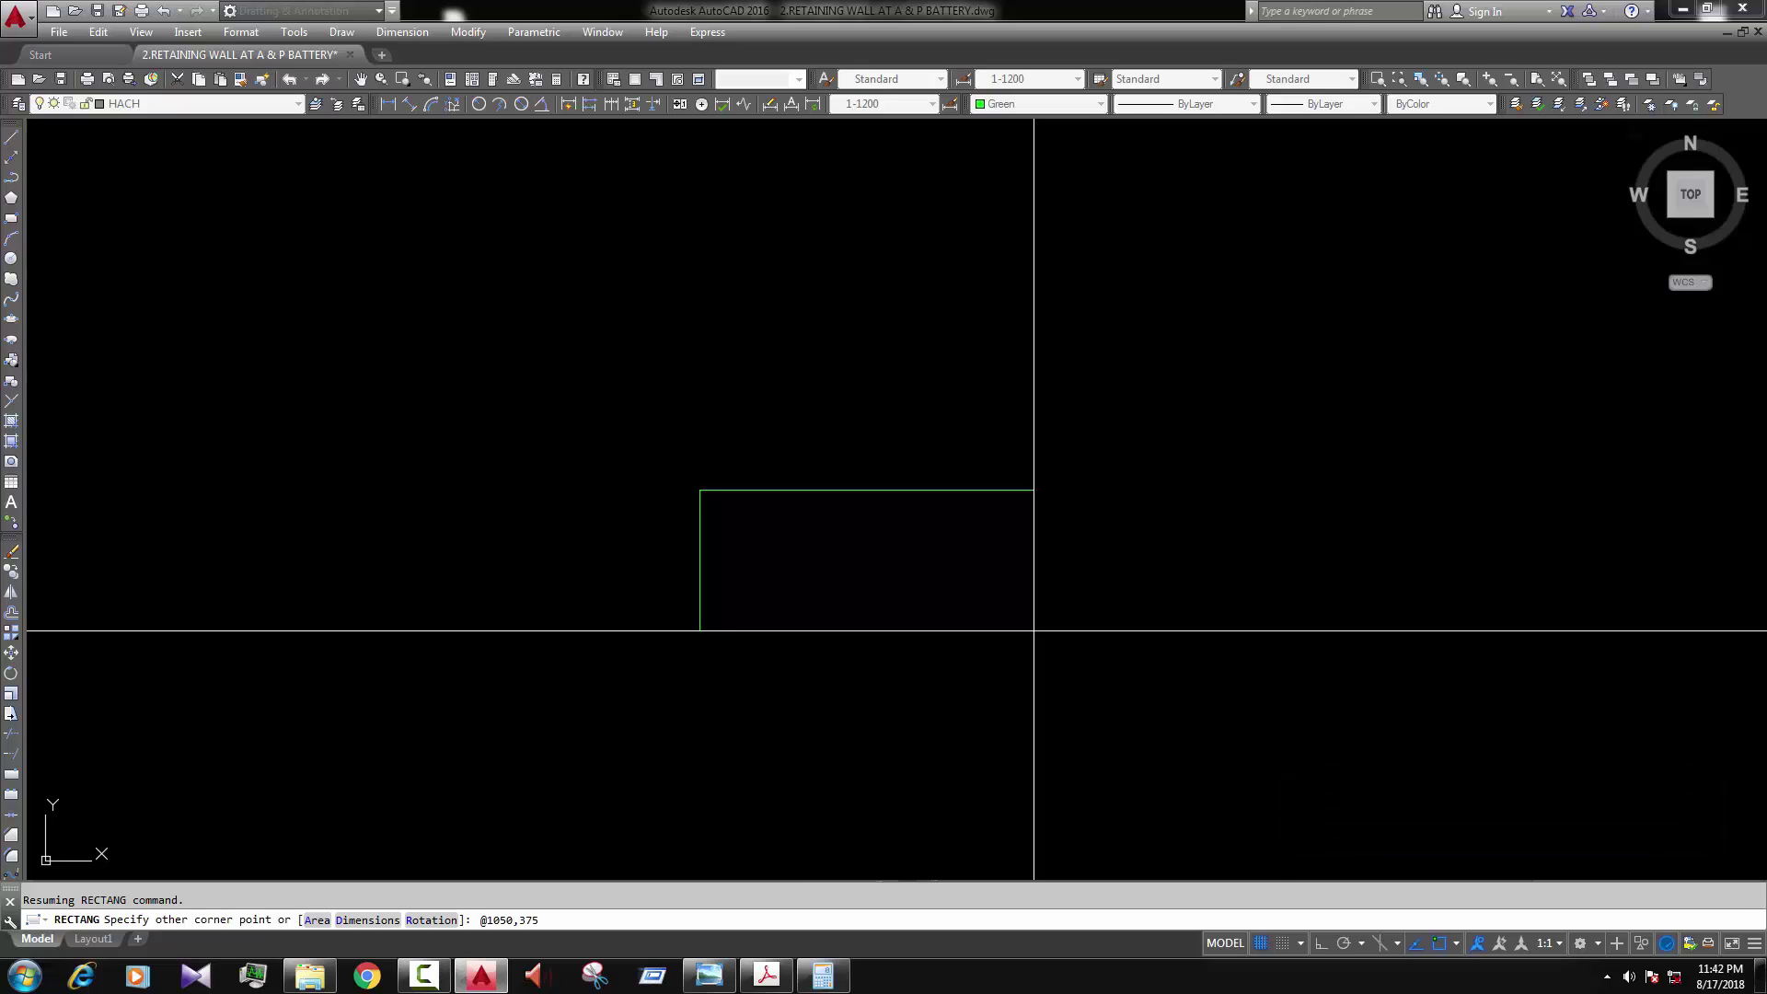
pyautogui.press('Return')
pyautogui.scroll(8, 752, 466)
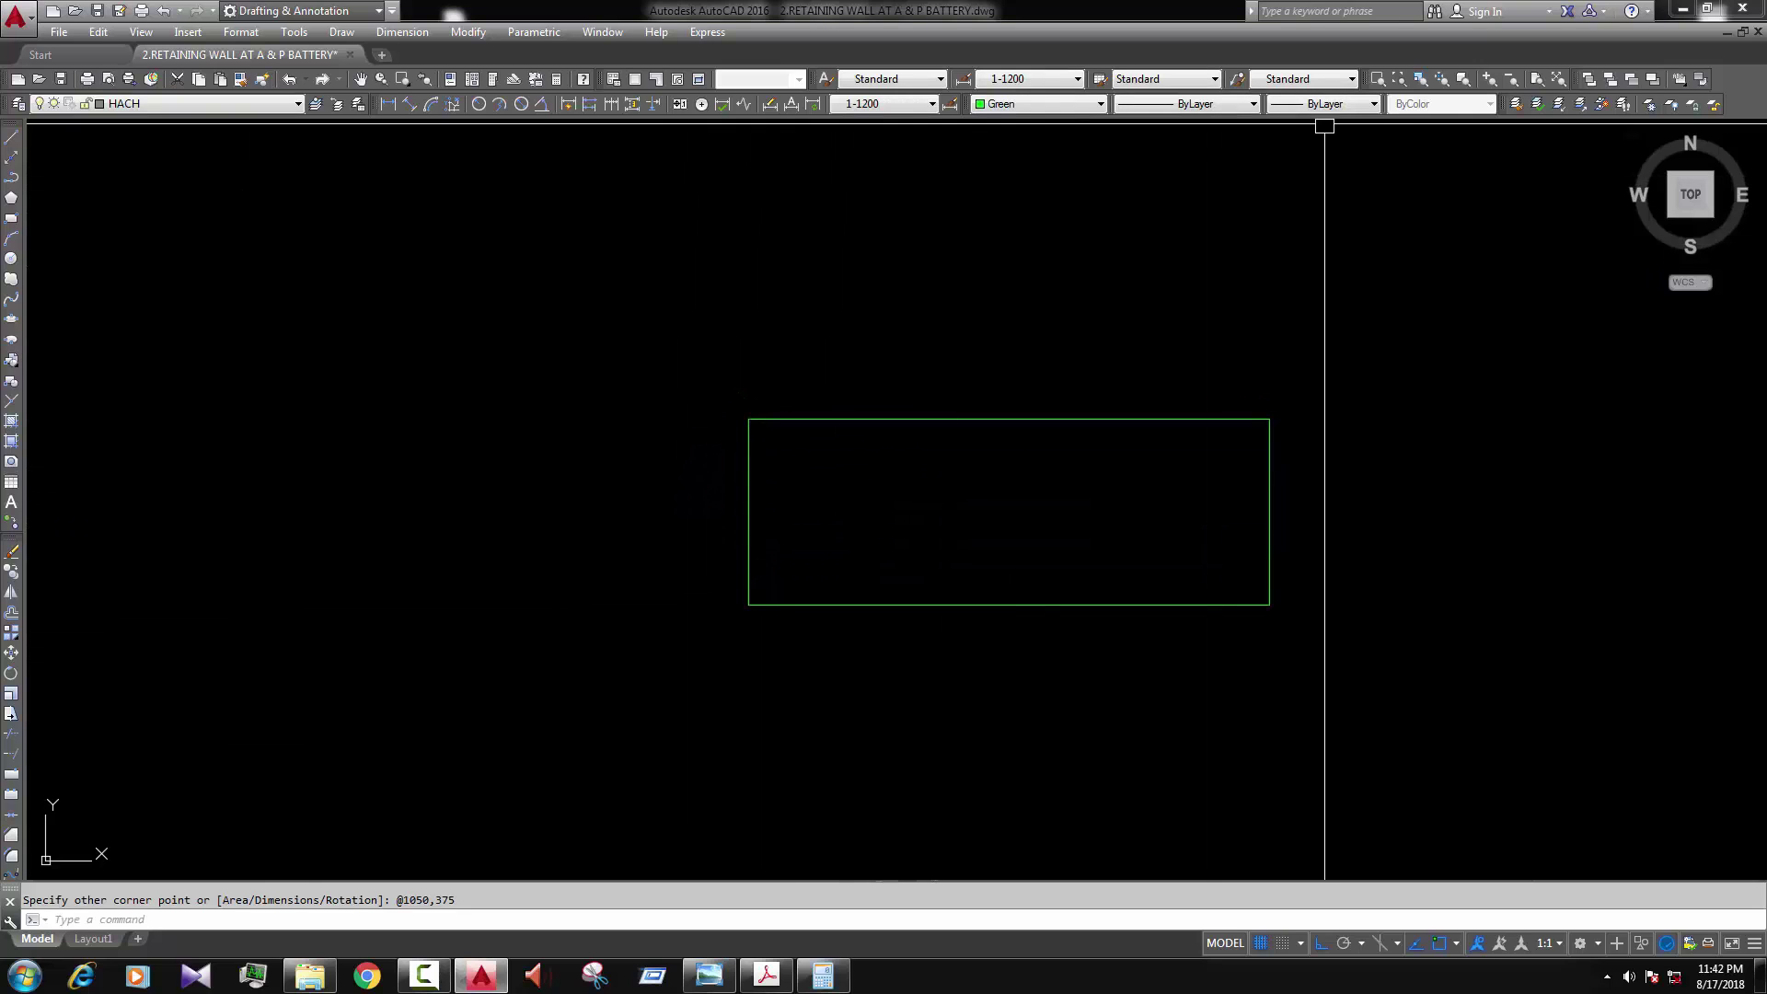
# Step: Add linear dimensions to the rectangle's left side and bottom edge, using the 1-10 dimension style
pyautogui.click(387, 104)
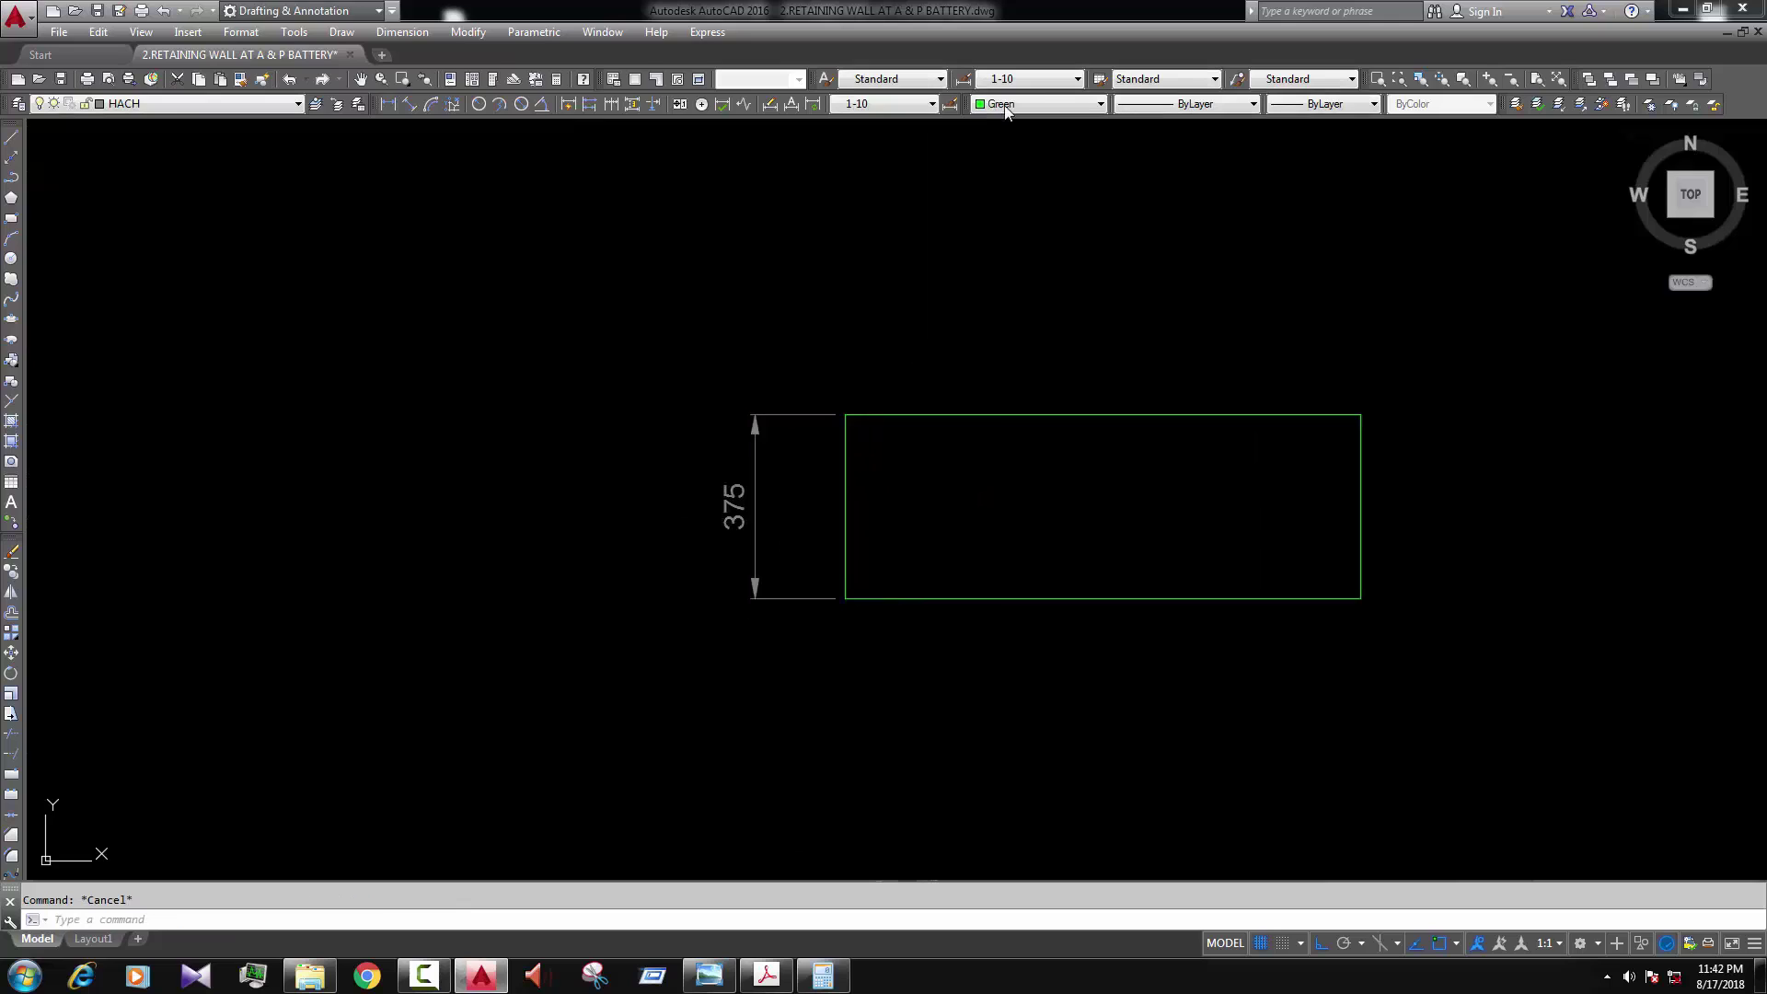
pyautogui.scroll(-3, 1068, 428)
pyautogui.scroll(3, 1013, 432)
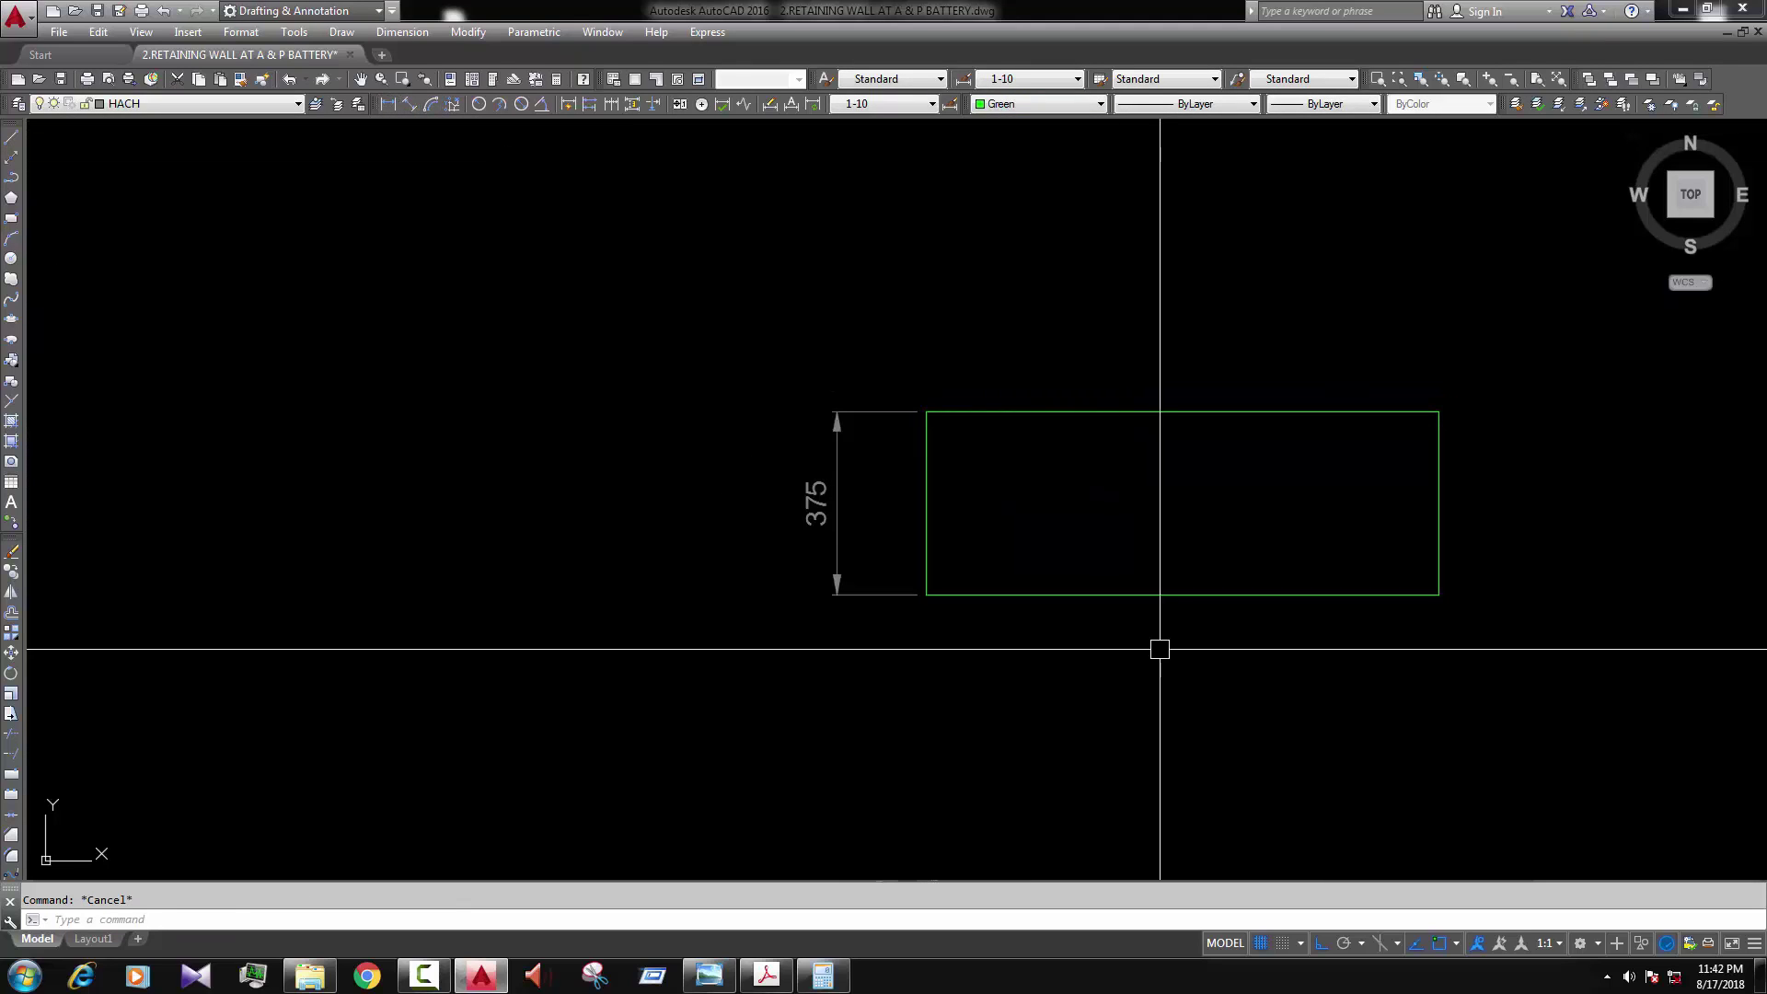
pyautogui.press('Return')
pyautogui.press('Return')
pyautogui.click(1151, 595)
pyautogui.click(1163, 653)
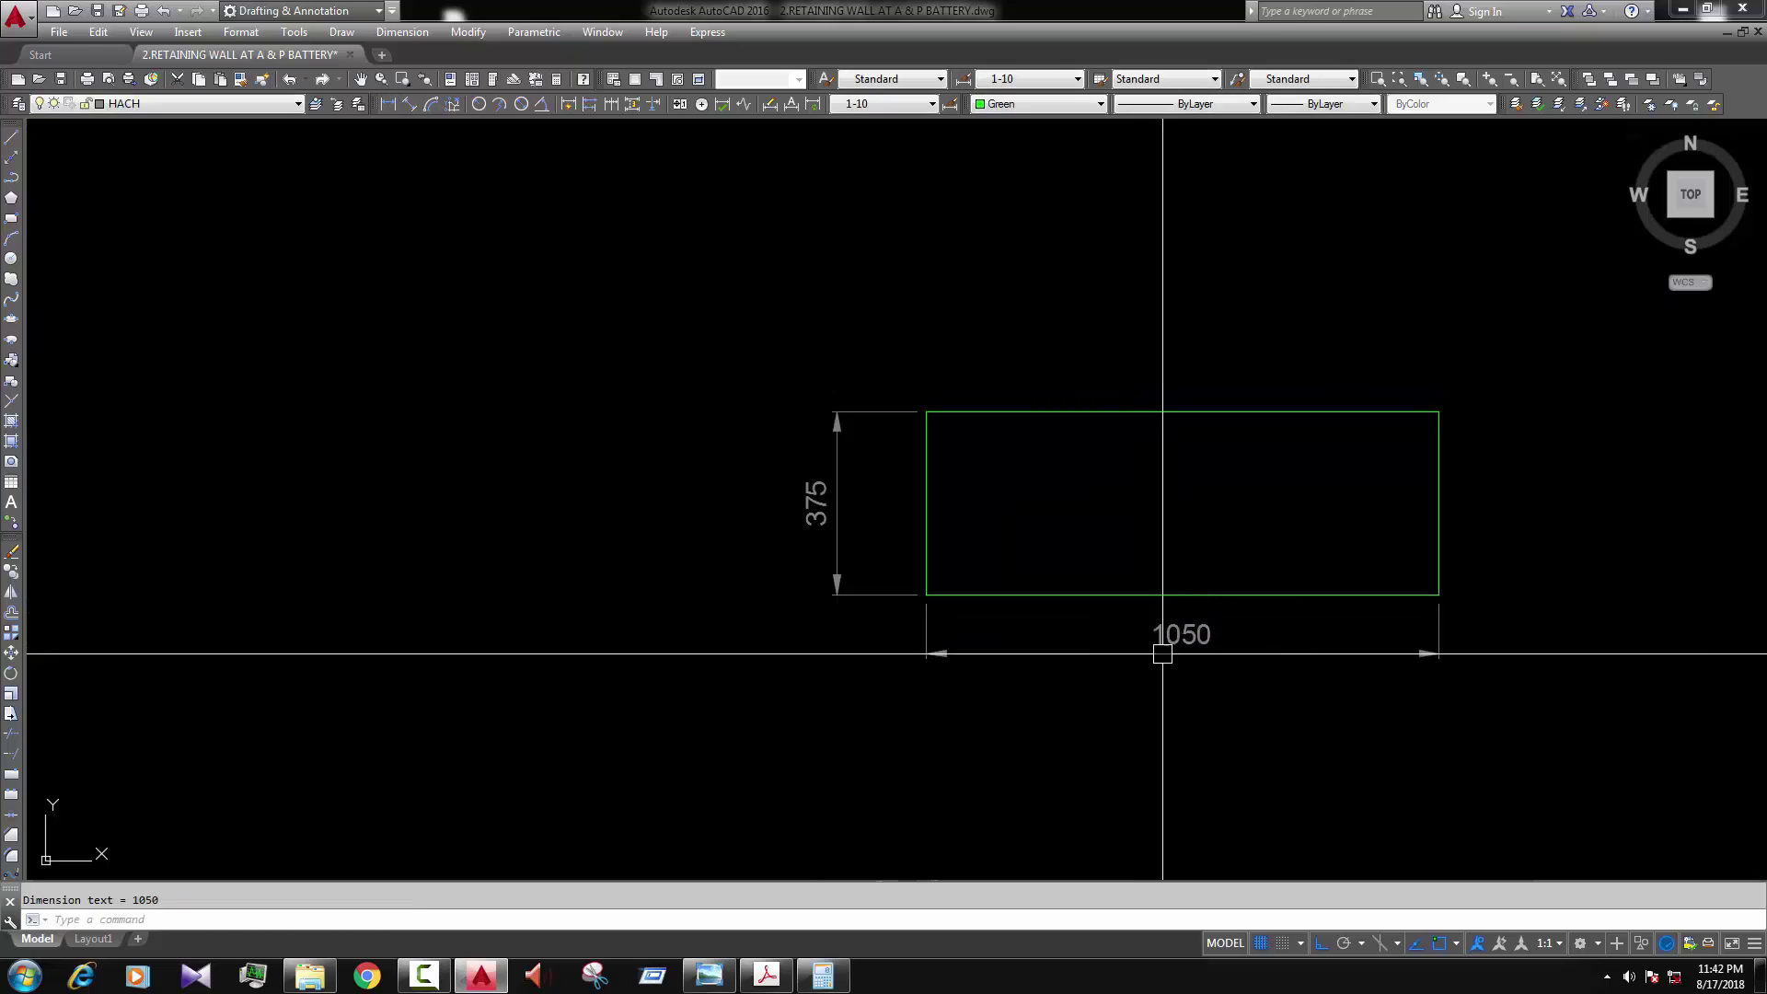
pyautogui.press('Escape')
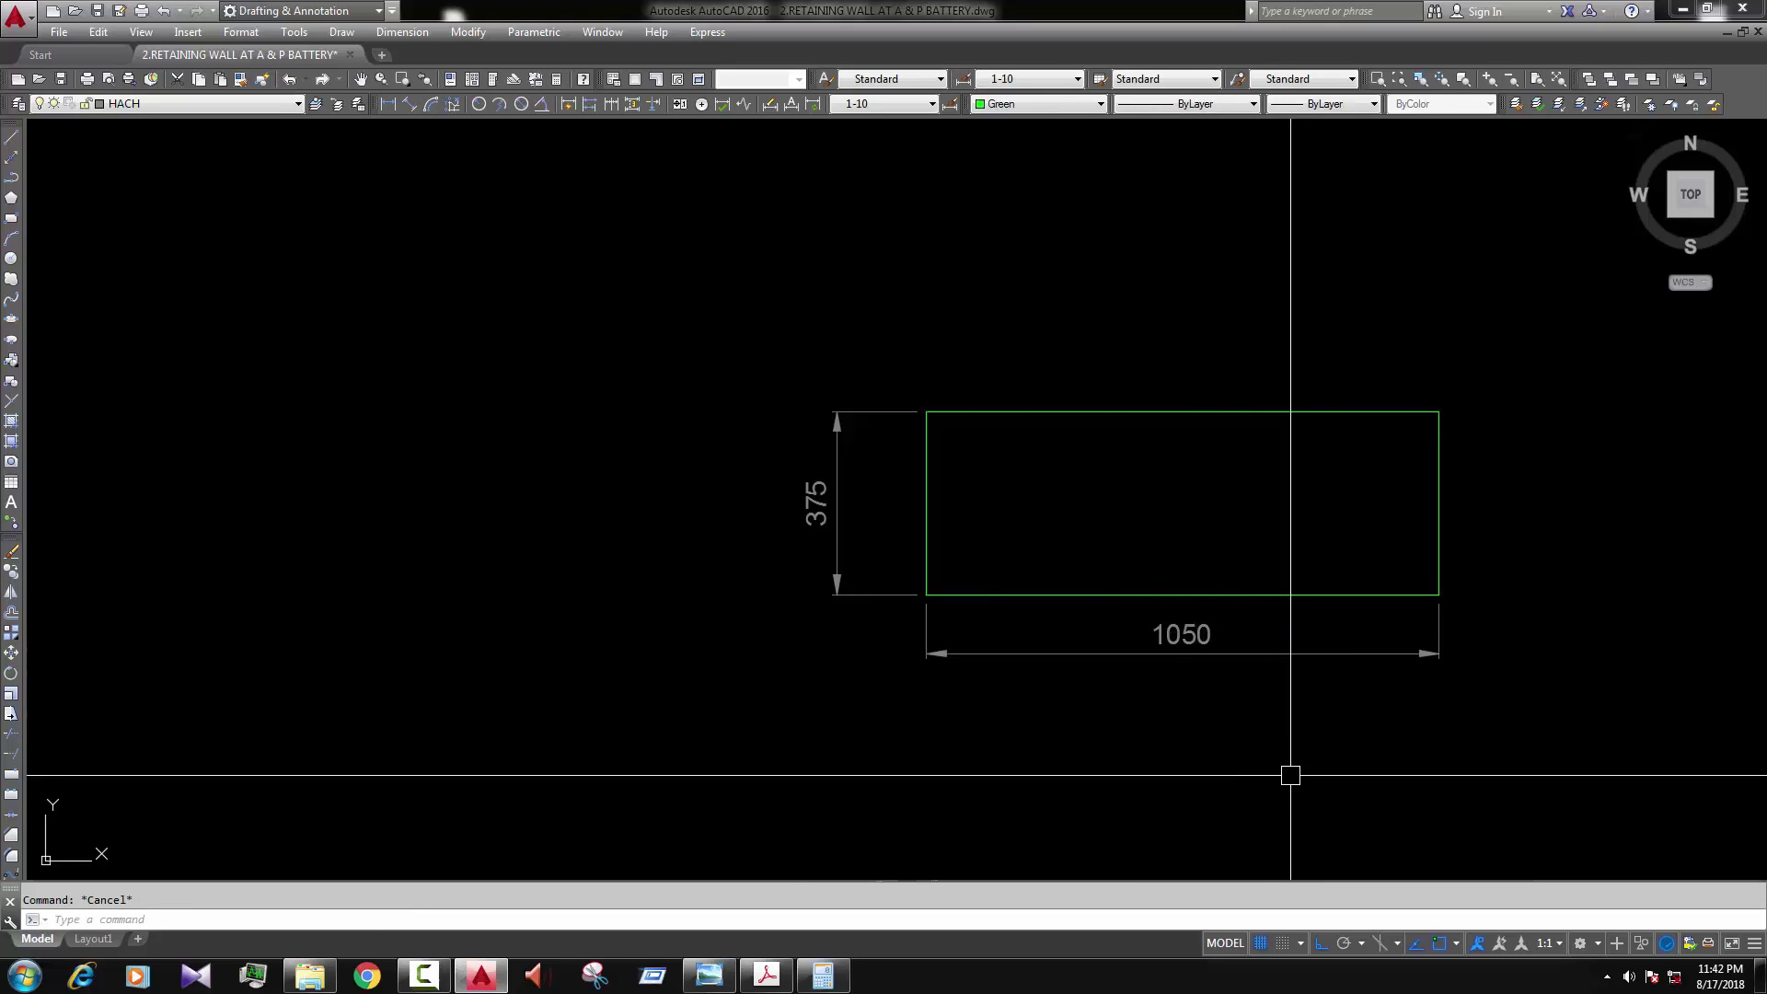
# Step: Stretch the rectangle's right end, together with its width dimension, 600 to the right
pyautogui.click(1549, 683)
pyautogui.click(1362, 368)
pyautogui.write('s')
pyautogui.press('Return')
pyautogui.click(1243, 297)
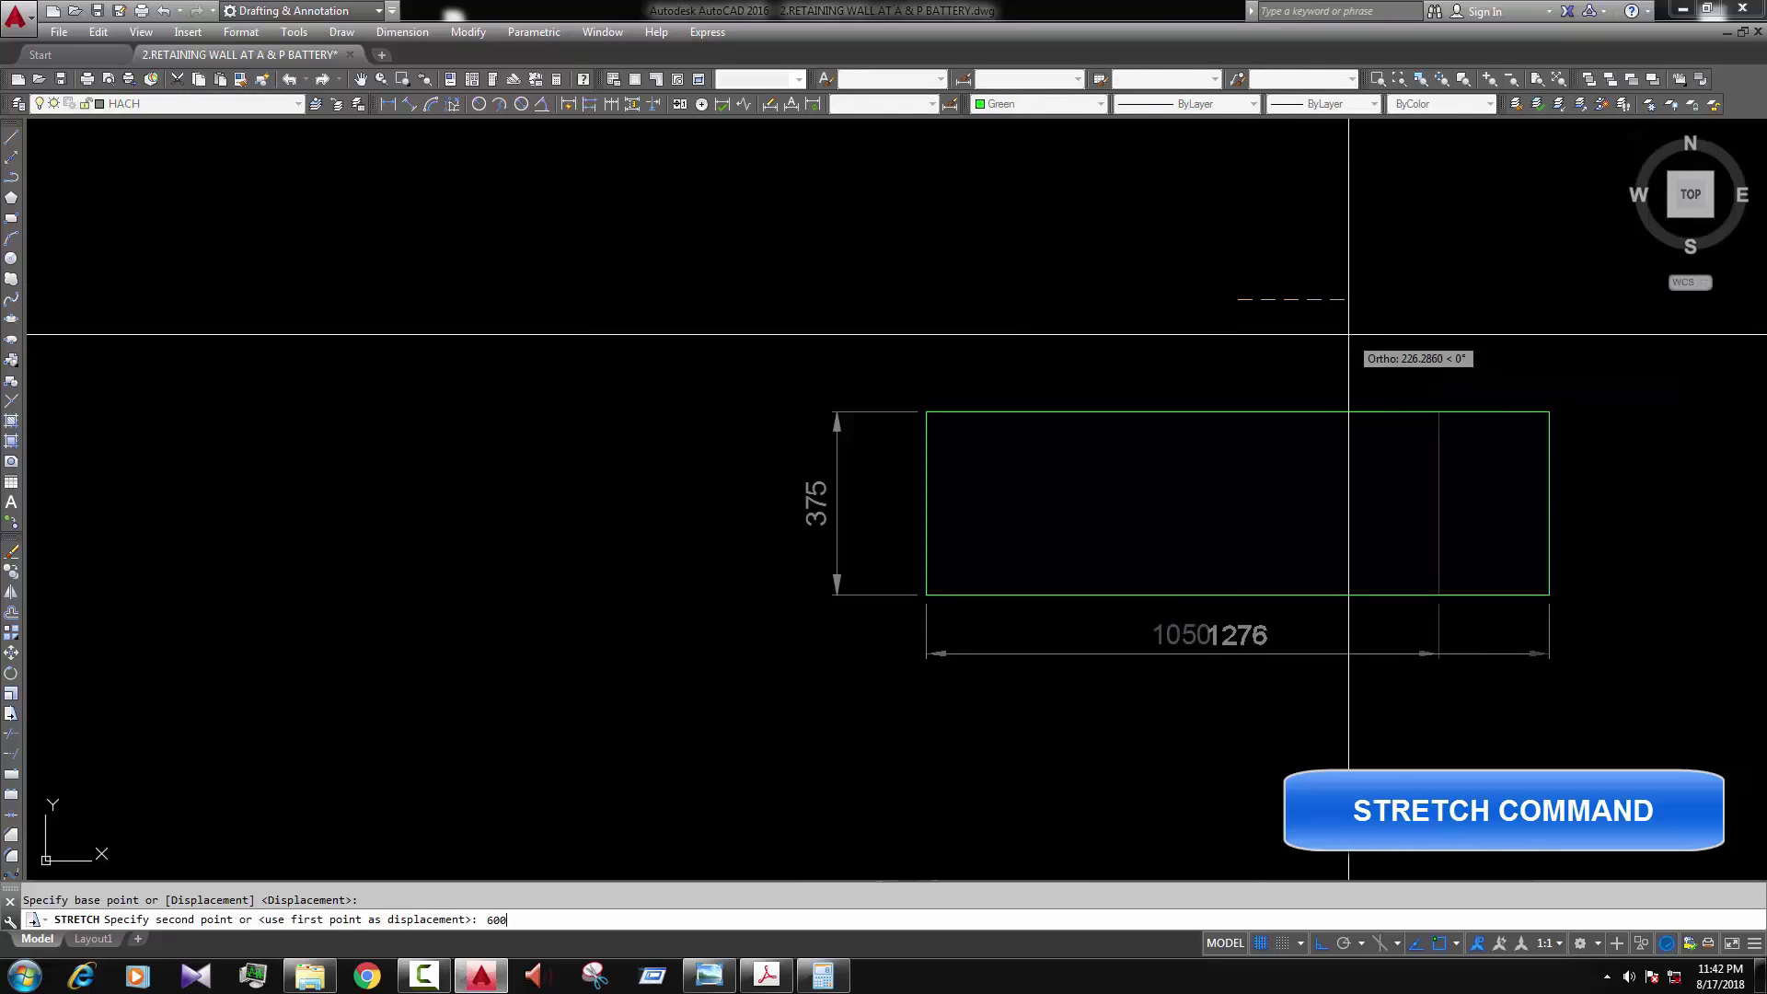
pyautogui.press('Return')
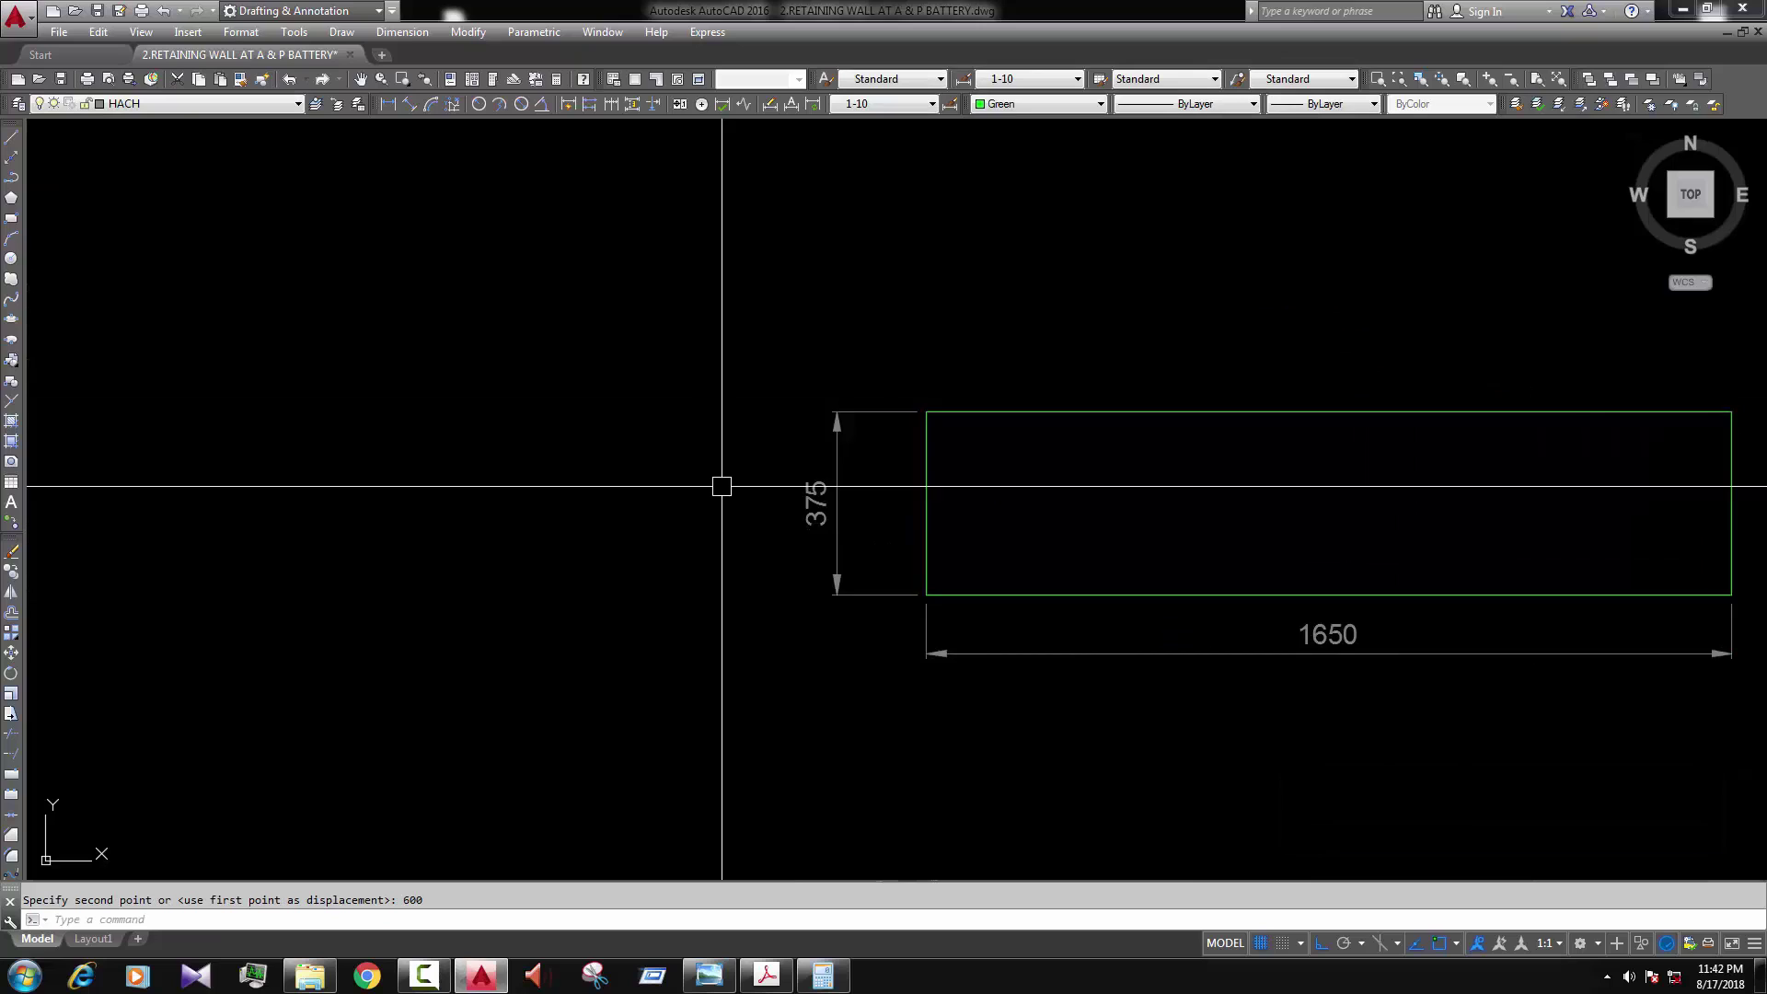
pyautogui.scroll(-4, 870, 552)
pyautogui.scroll(4, 1191, 598)
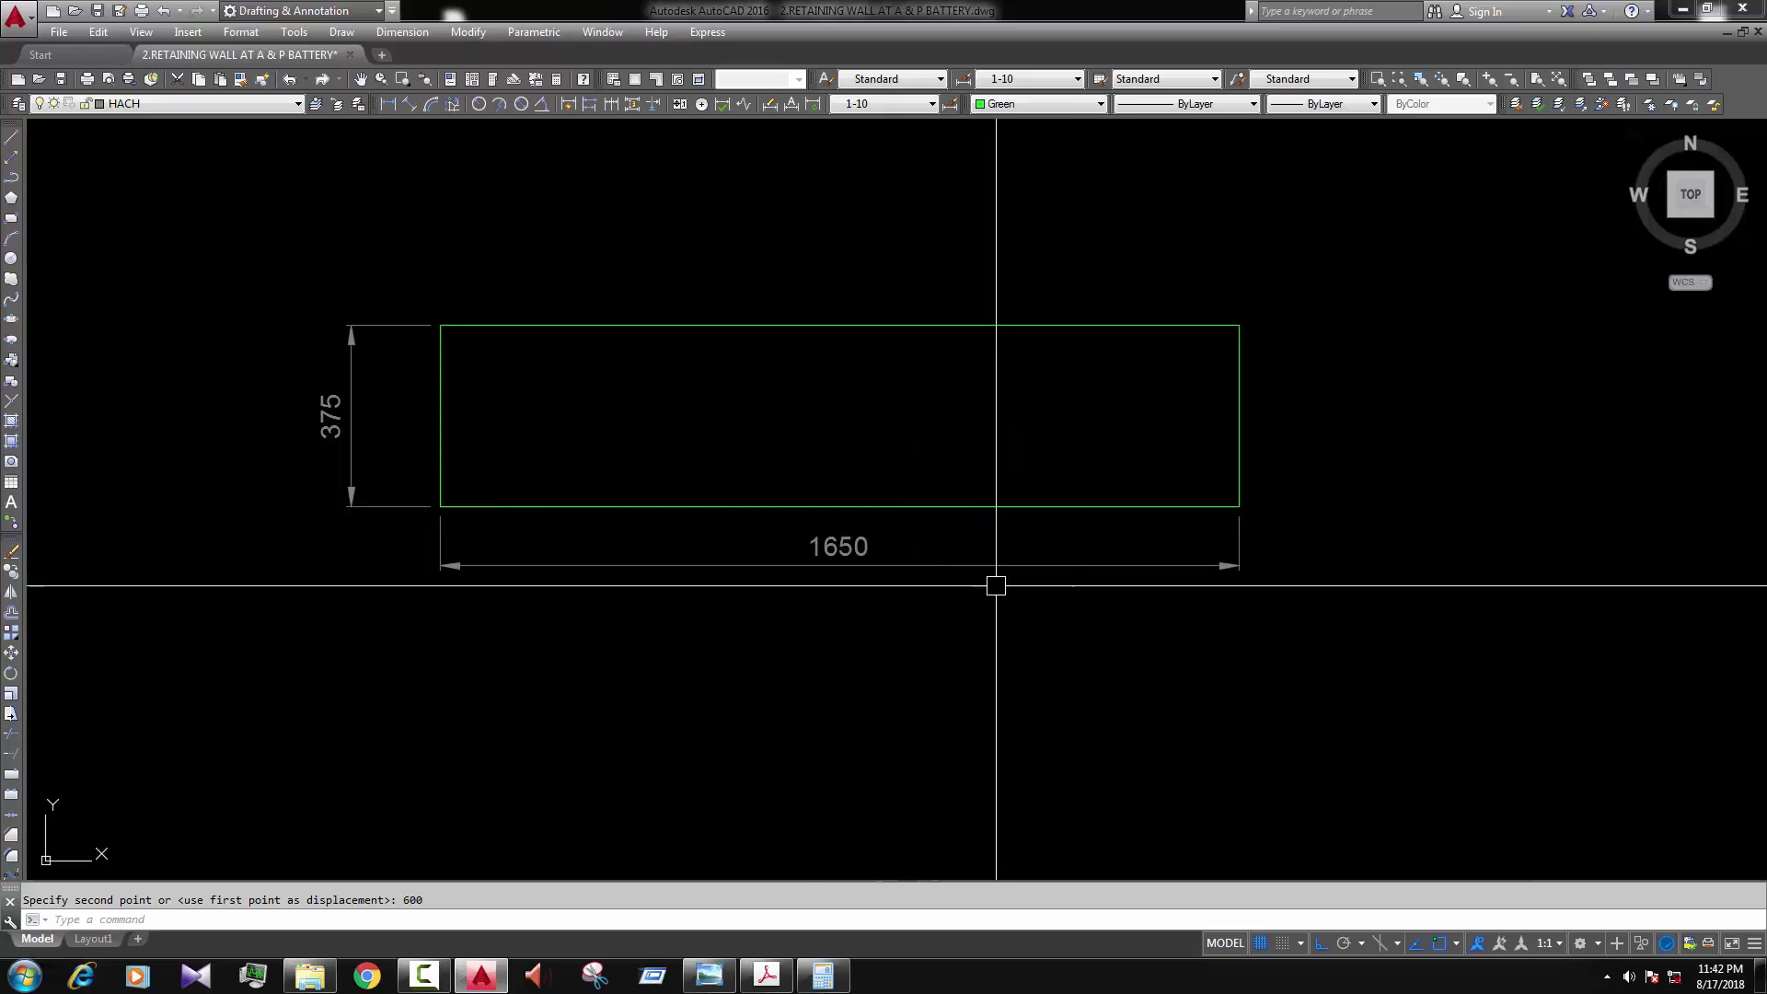
pyautogui.press('Escape')
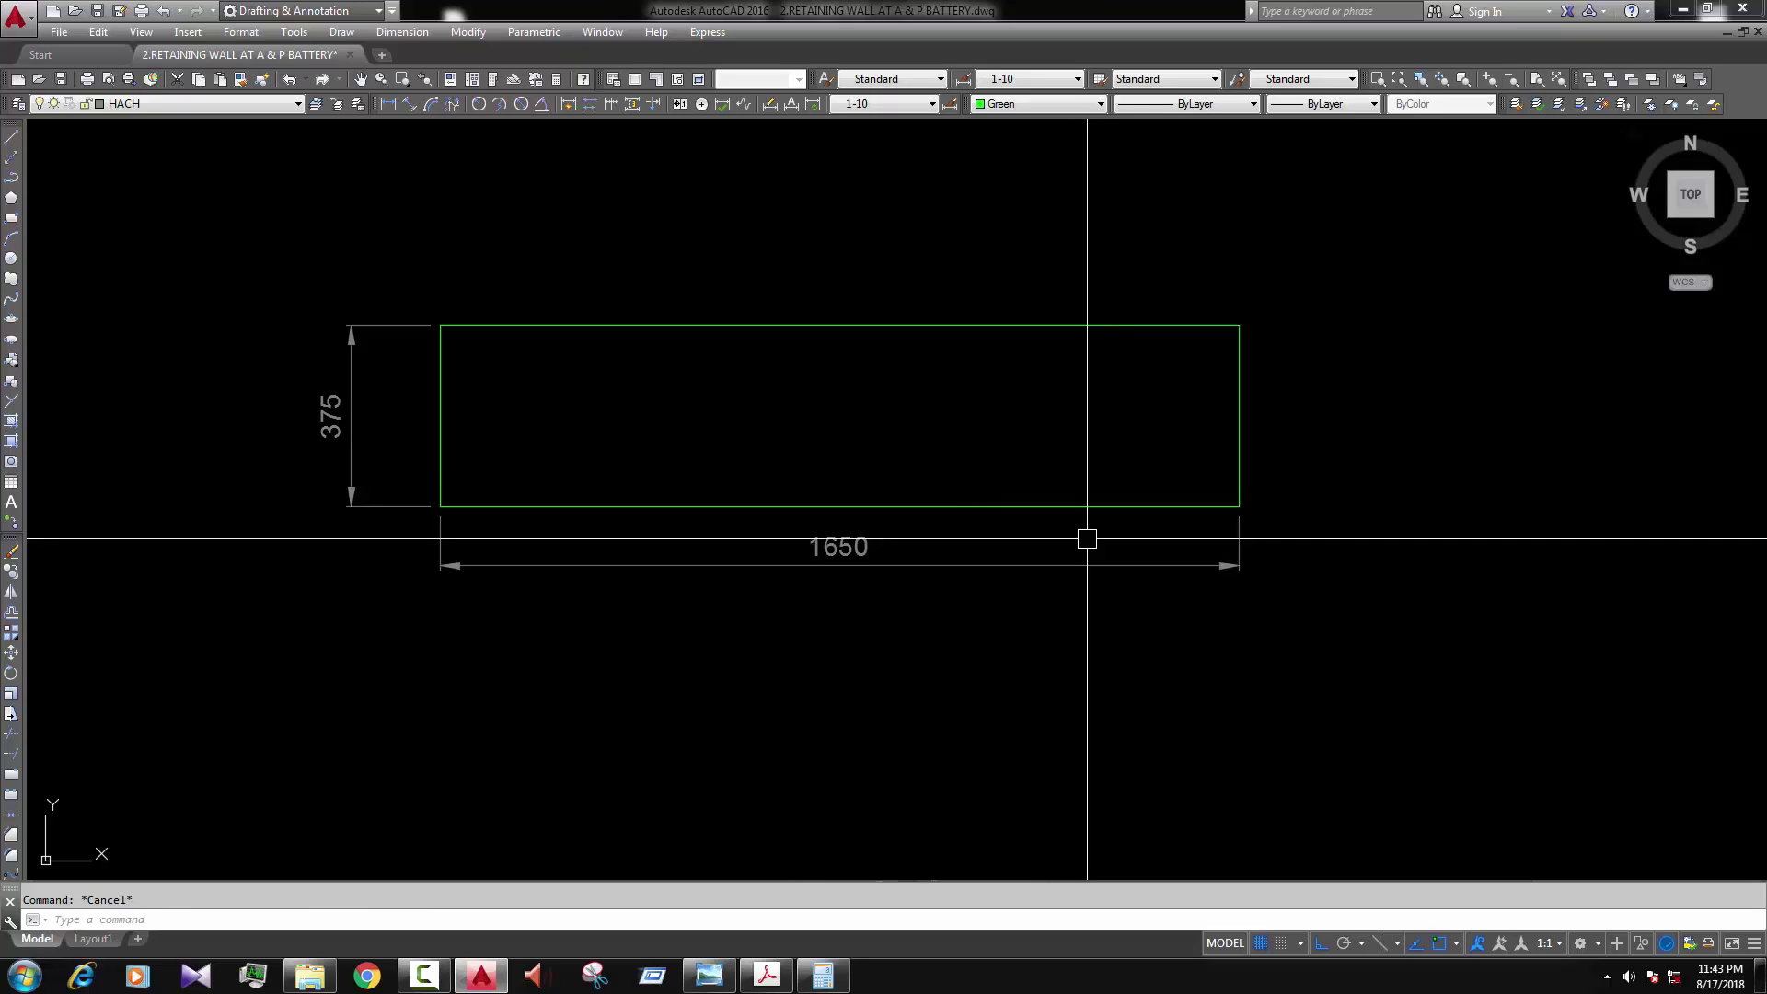
# Step: Offset the base rectangle 75 outward to mark the soling thickness
pyautogui.press('Return')
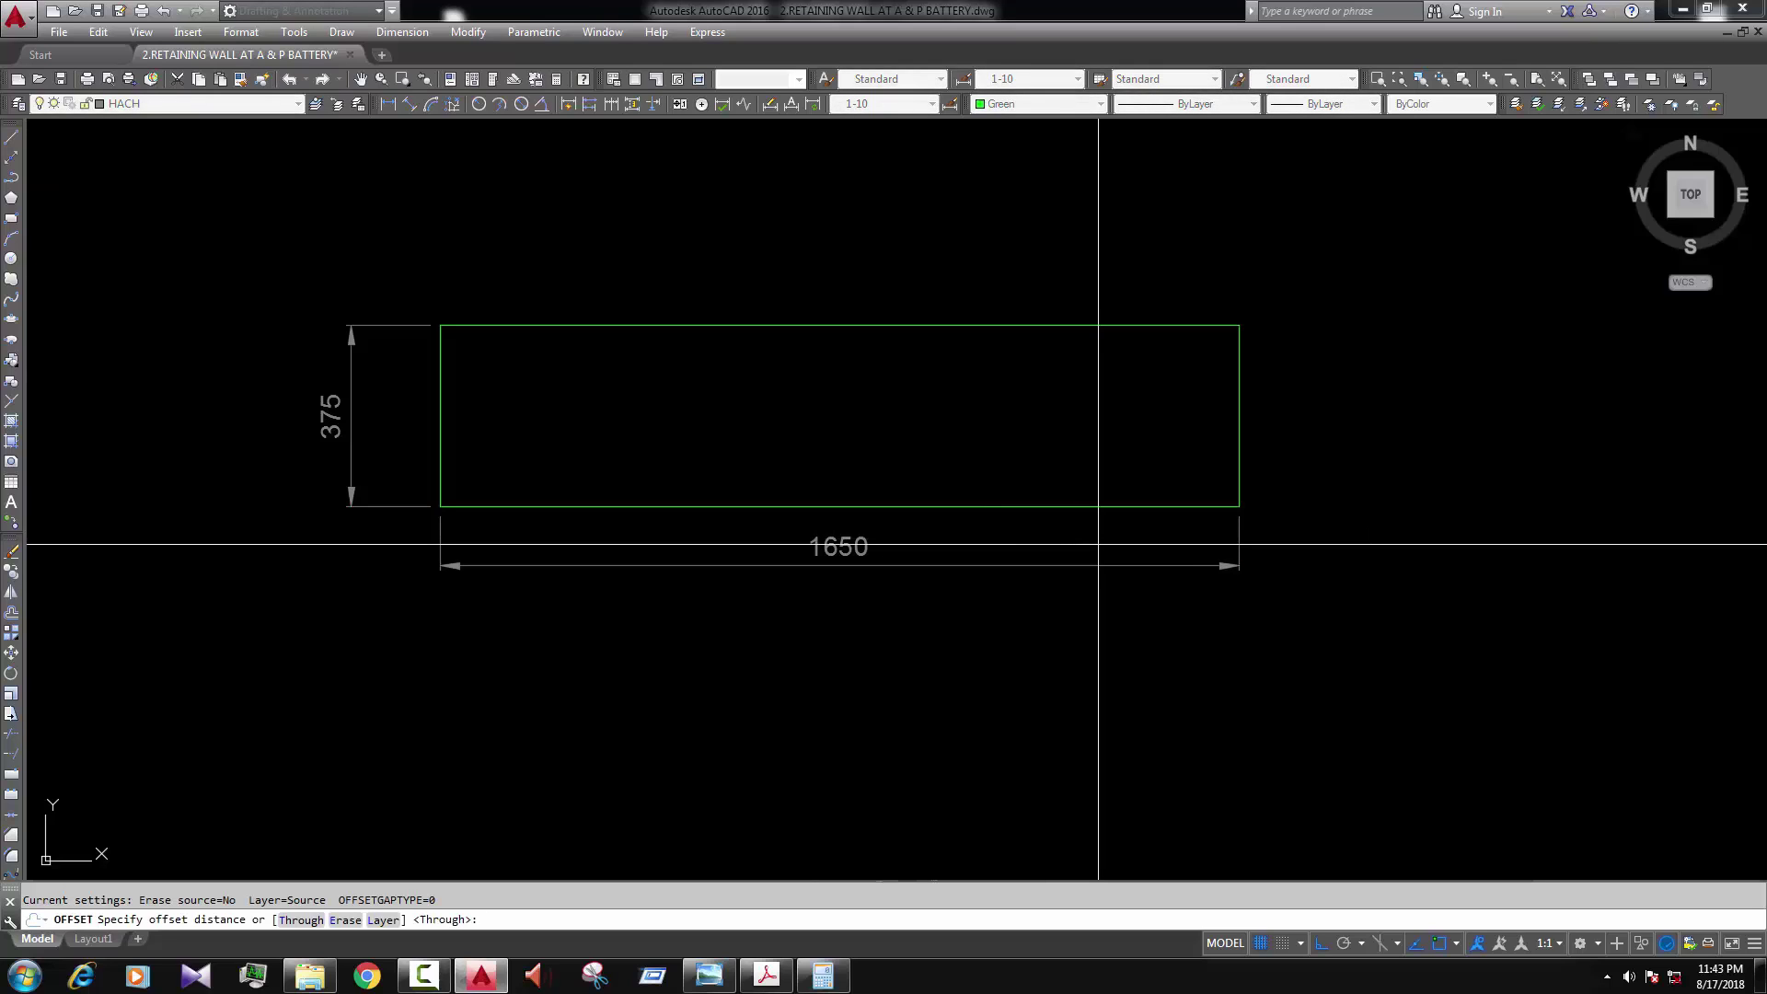
pyautogui.press('Return')
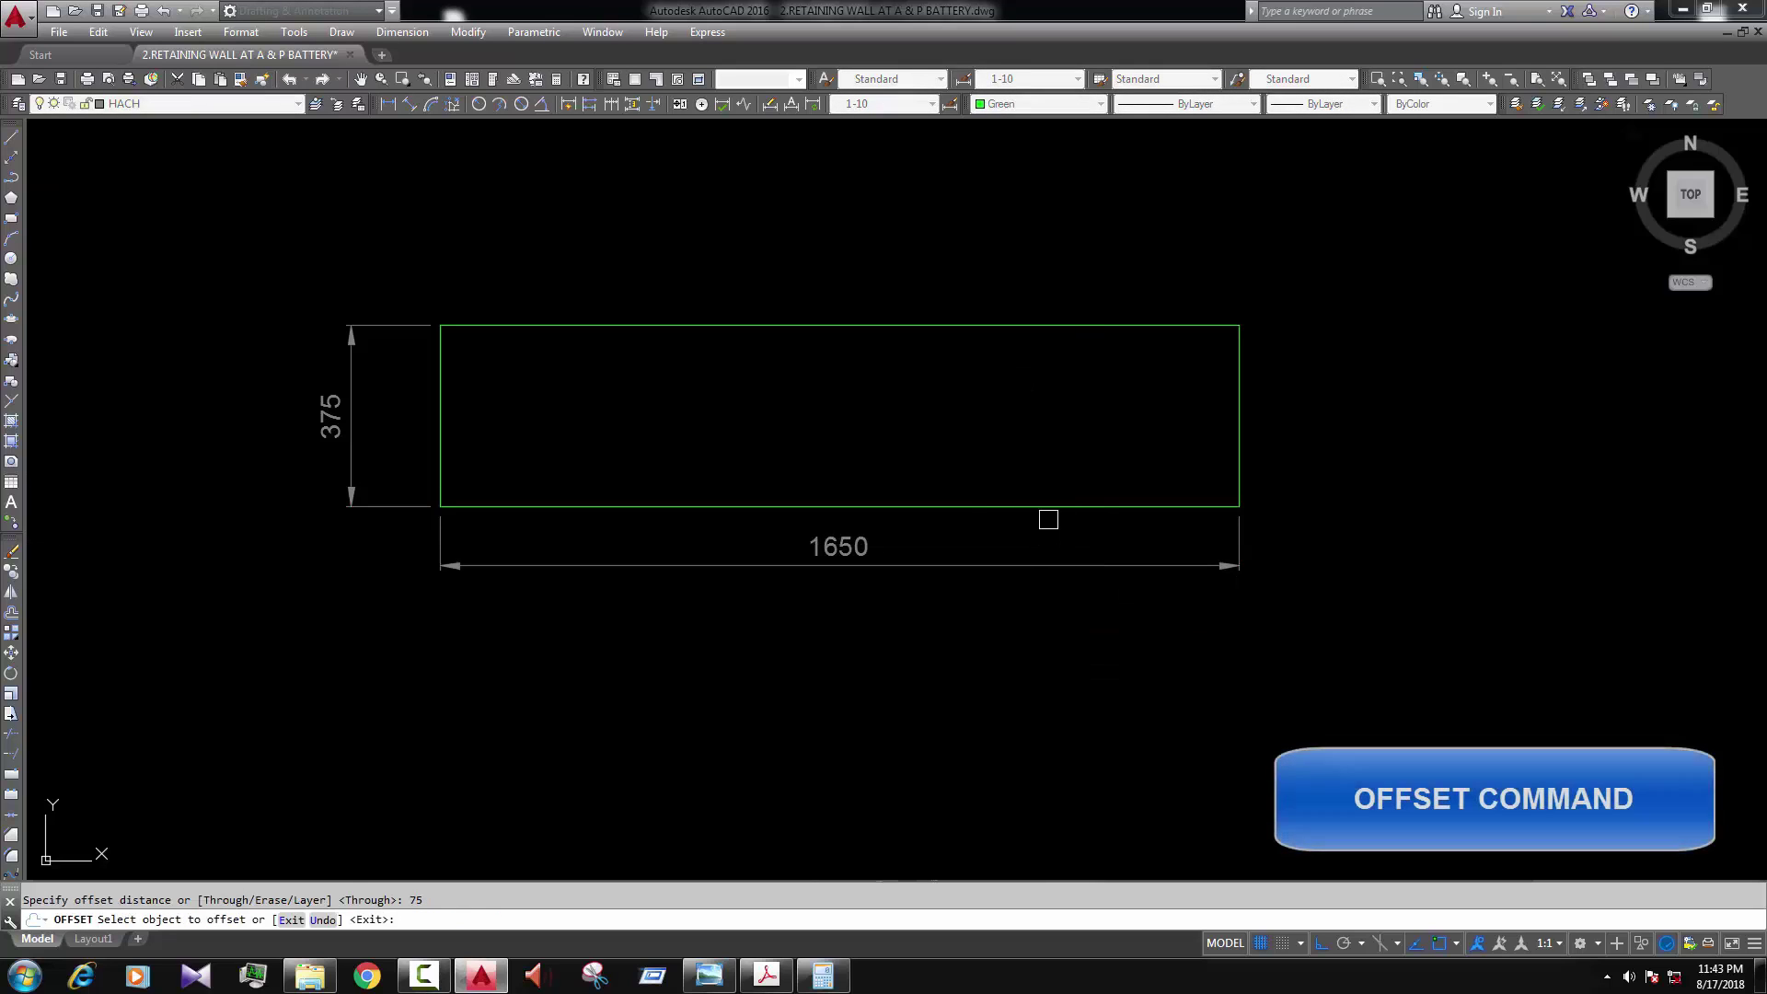
pyautogui.click(1046, 508)
pyautogui.click(880, 592)
pyautogui.press('Escape')
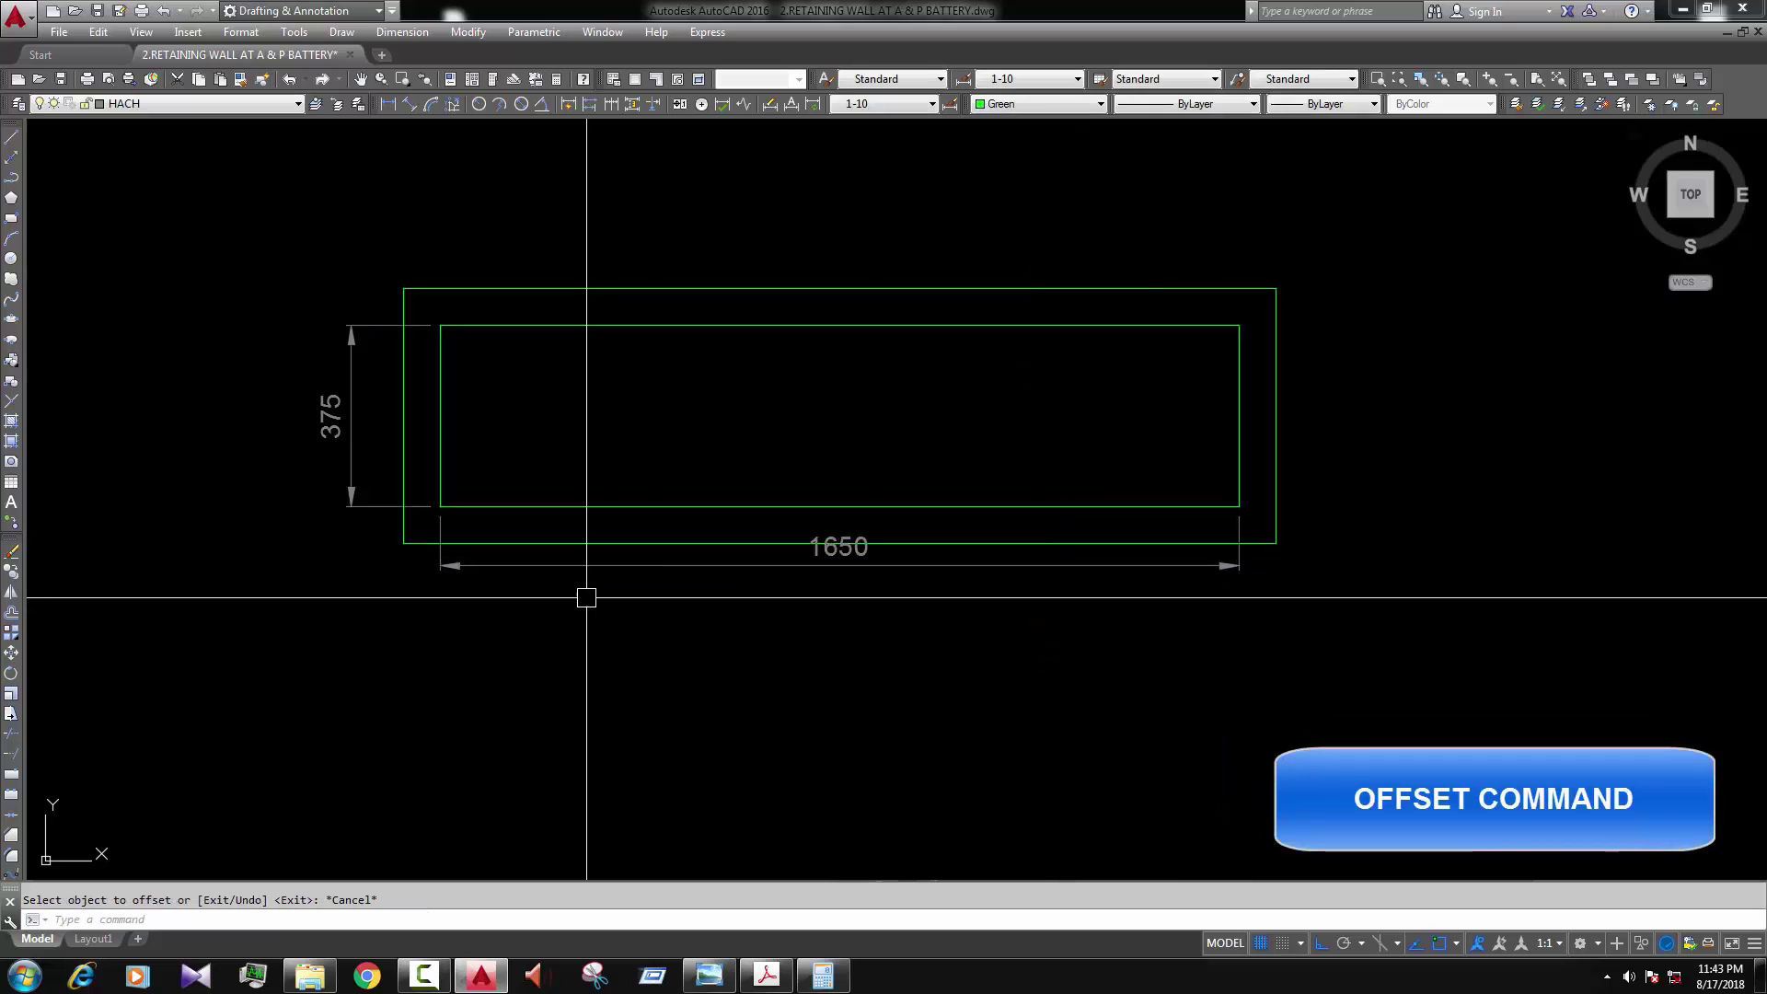
# Step: Draw the soling rectangle directly under the base, spanning its full width down to the lower edge of the offset outline
pyautogui.write('REC')
pyautogui.press('Return')
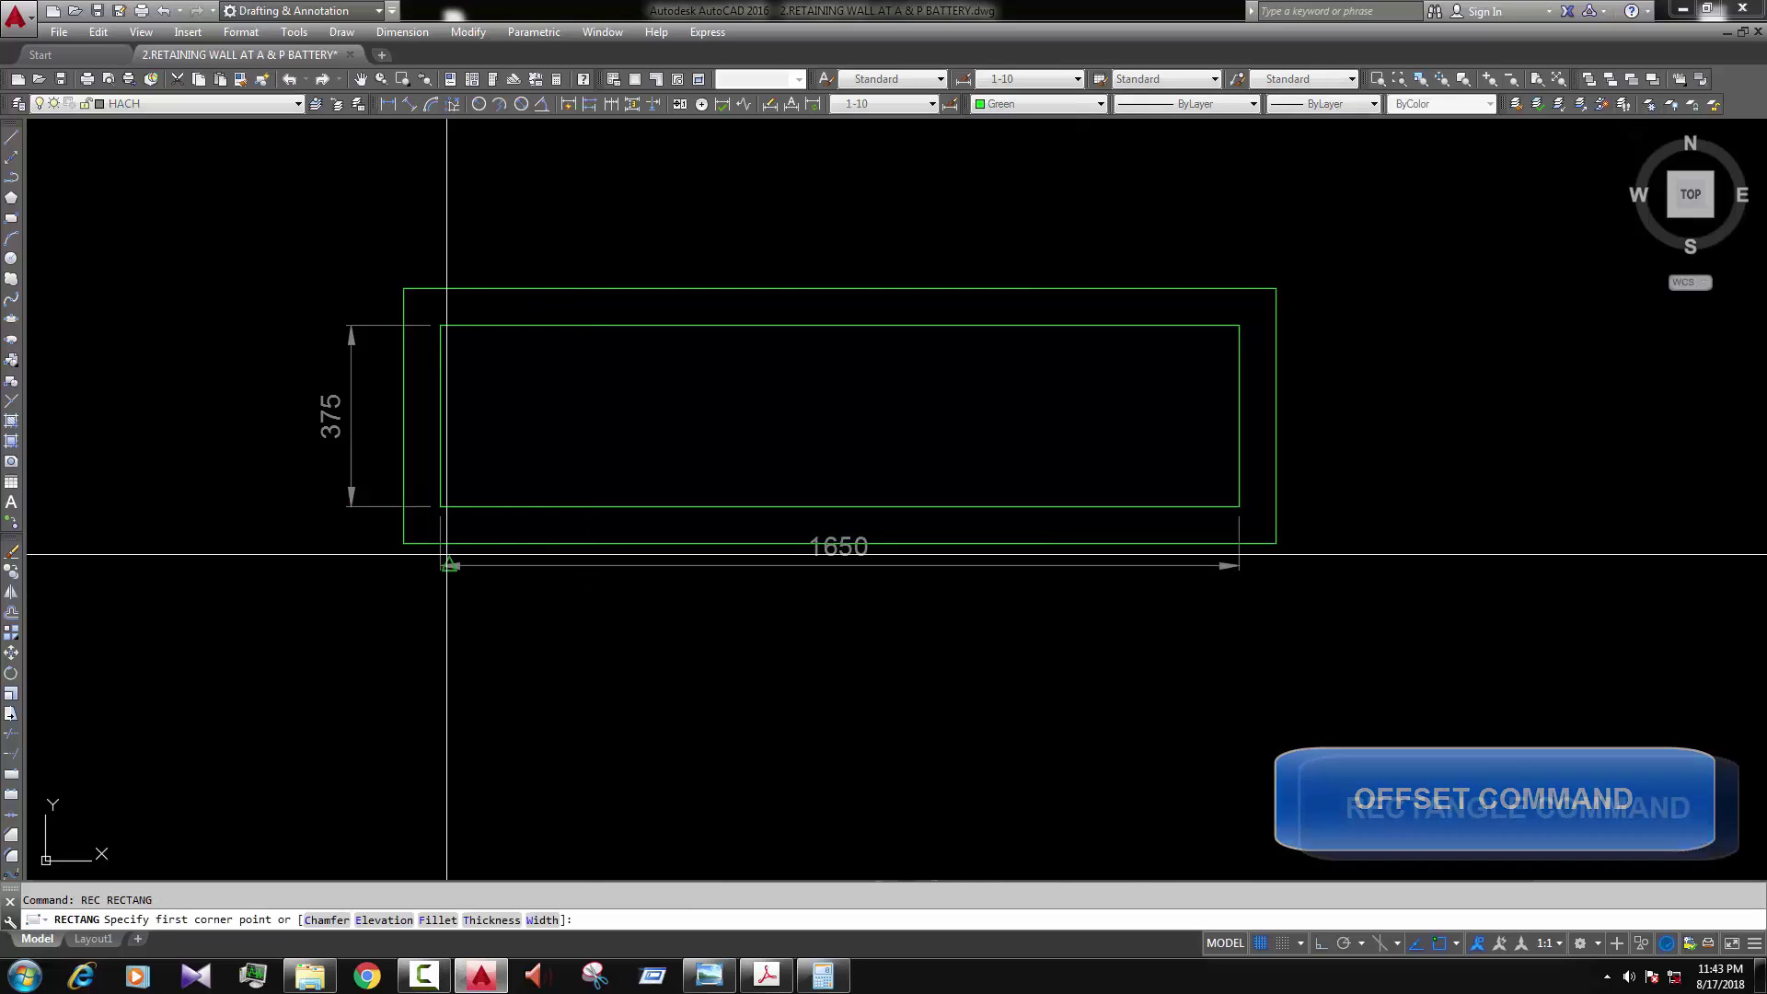
pyautogui.click(441, 506)
pyautogui.scroll(2, 1305, 556)
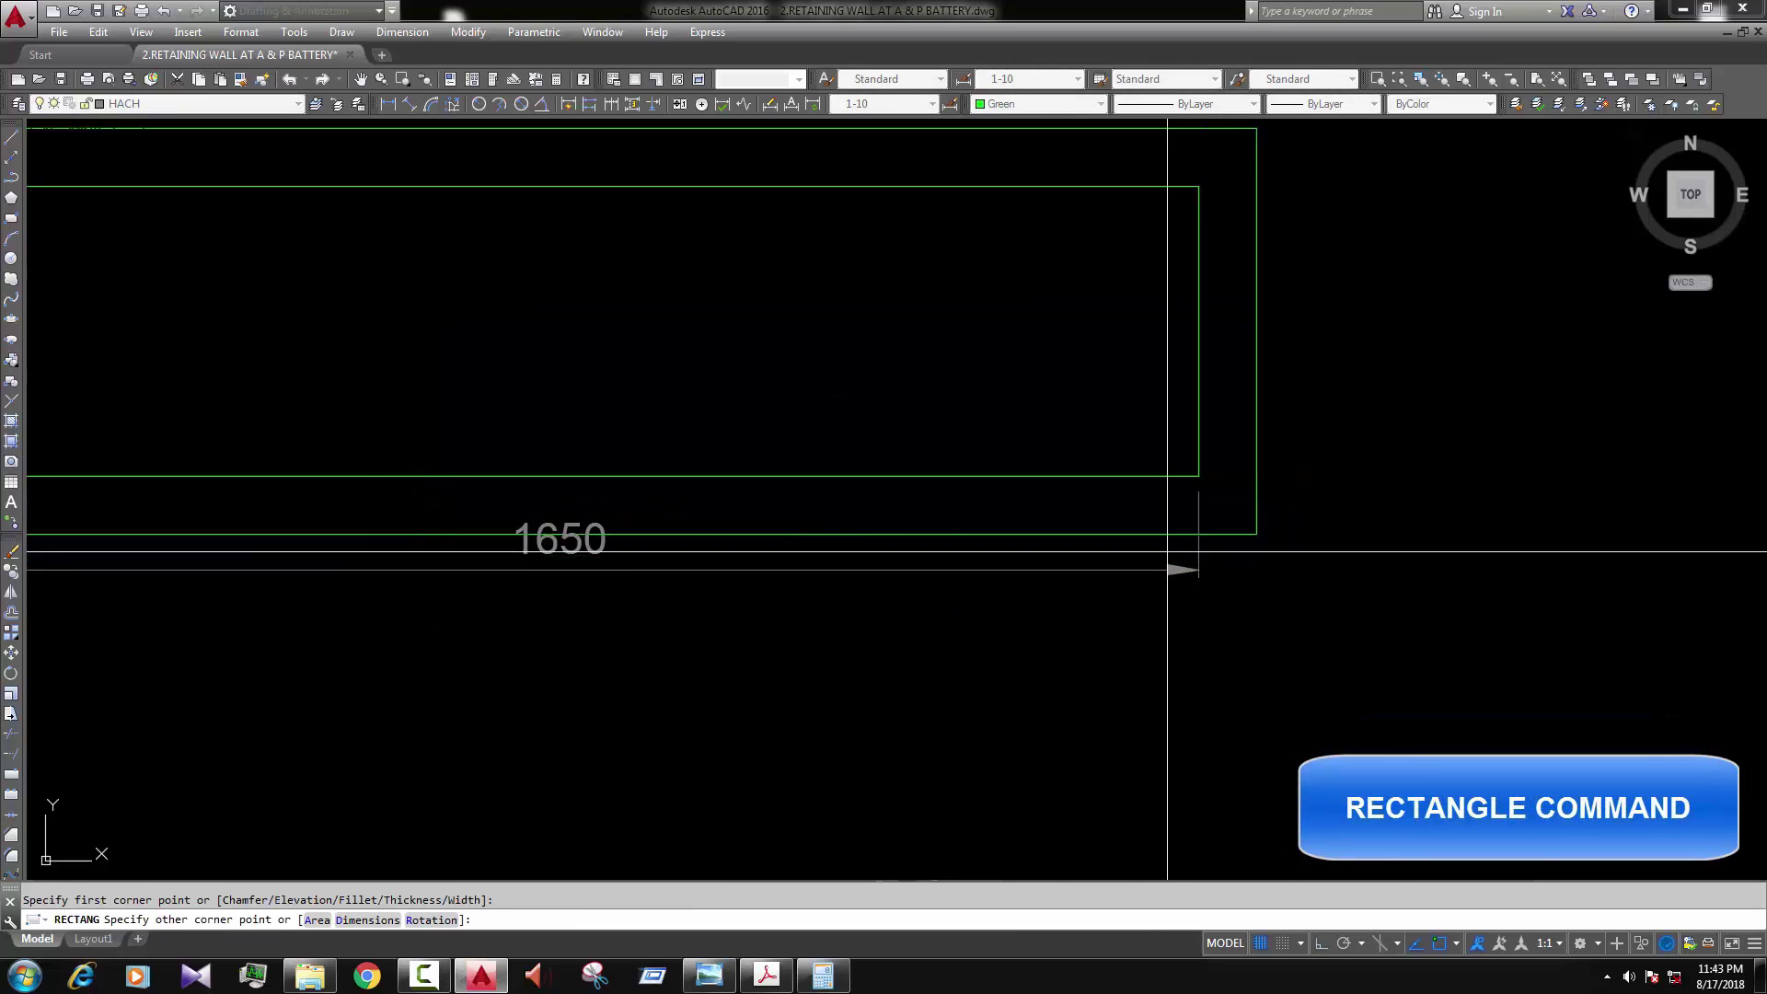
pyautogui.press('Escape')
pyautogui.scroll(-2, 1249, 531)
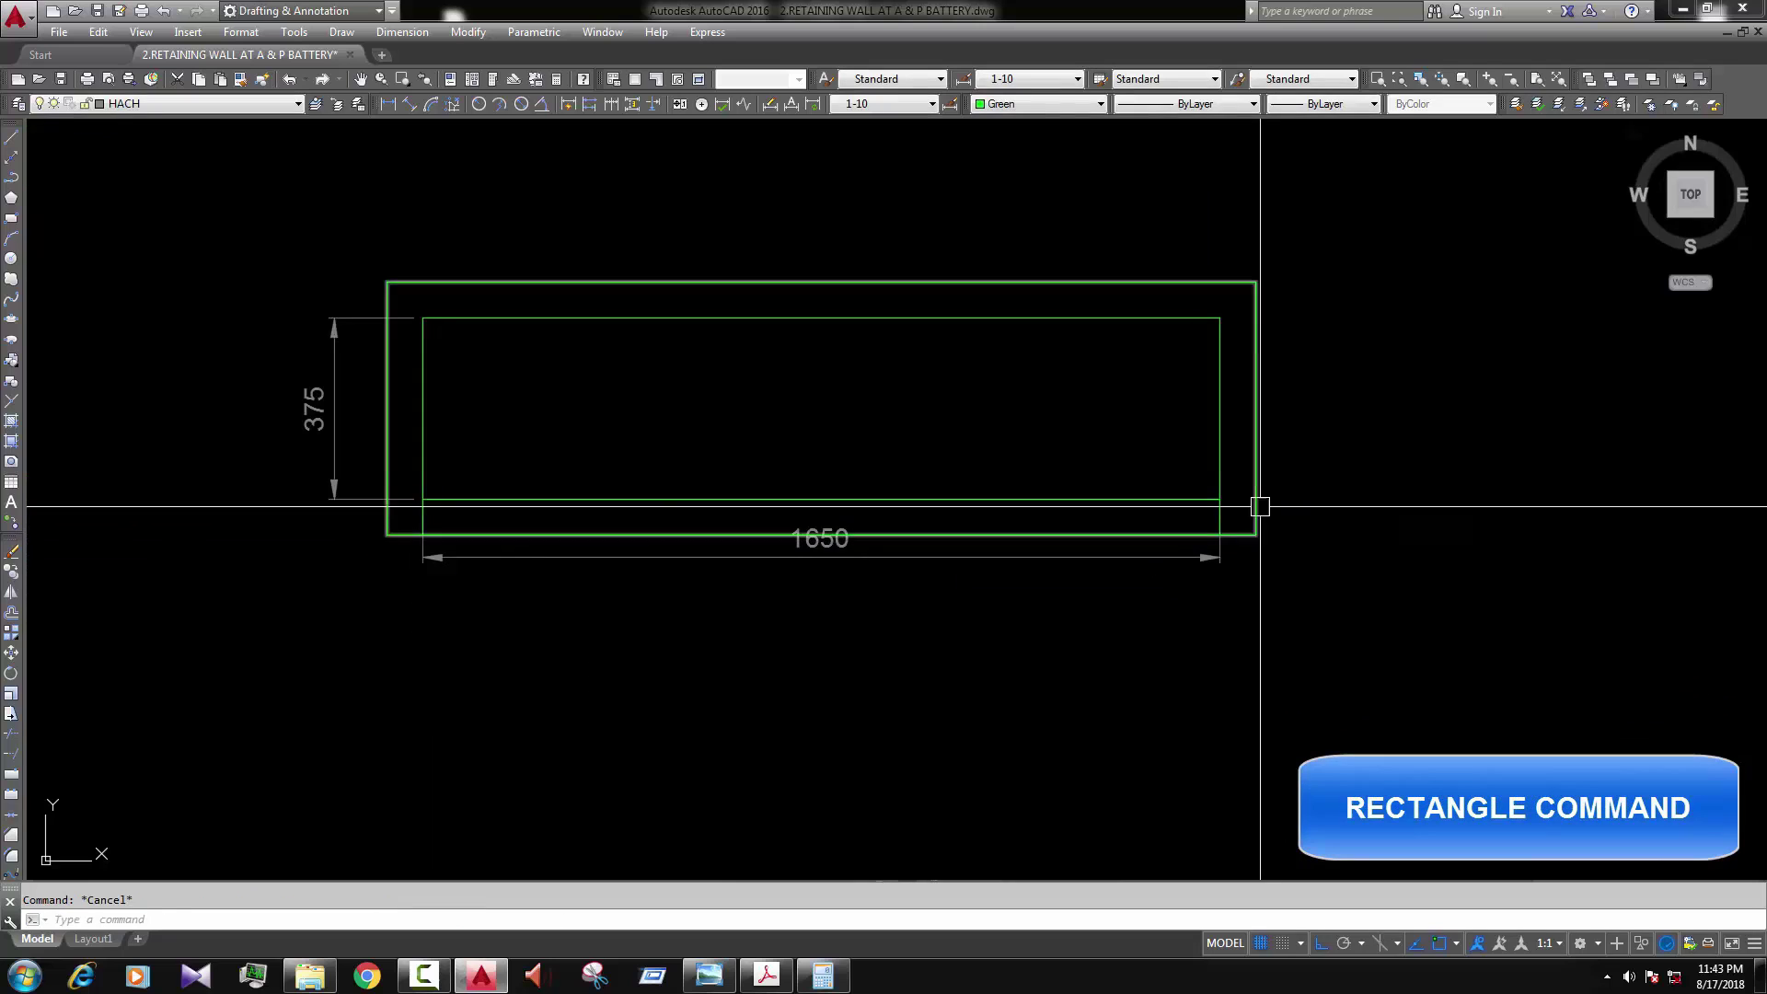
# Step: Erase the outer offset rectangle around the base
pyautogui.write('e')
pyautogui.press('Return')
pyautogui.click(1258, 505)
# Step: Move the base's width dimension straight down so it sits clear below the soling rectangle
pyautogui.click(1362, 578)
pyautogui.click(383, 513)
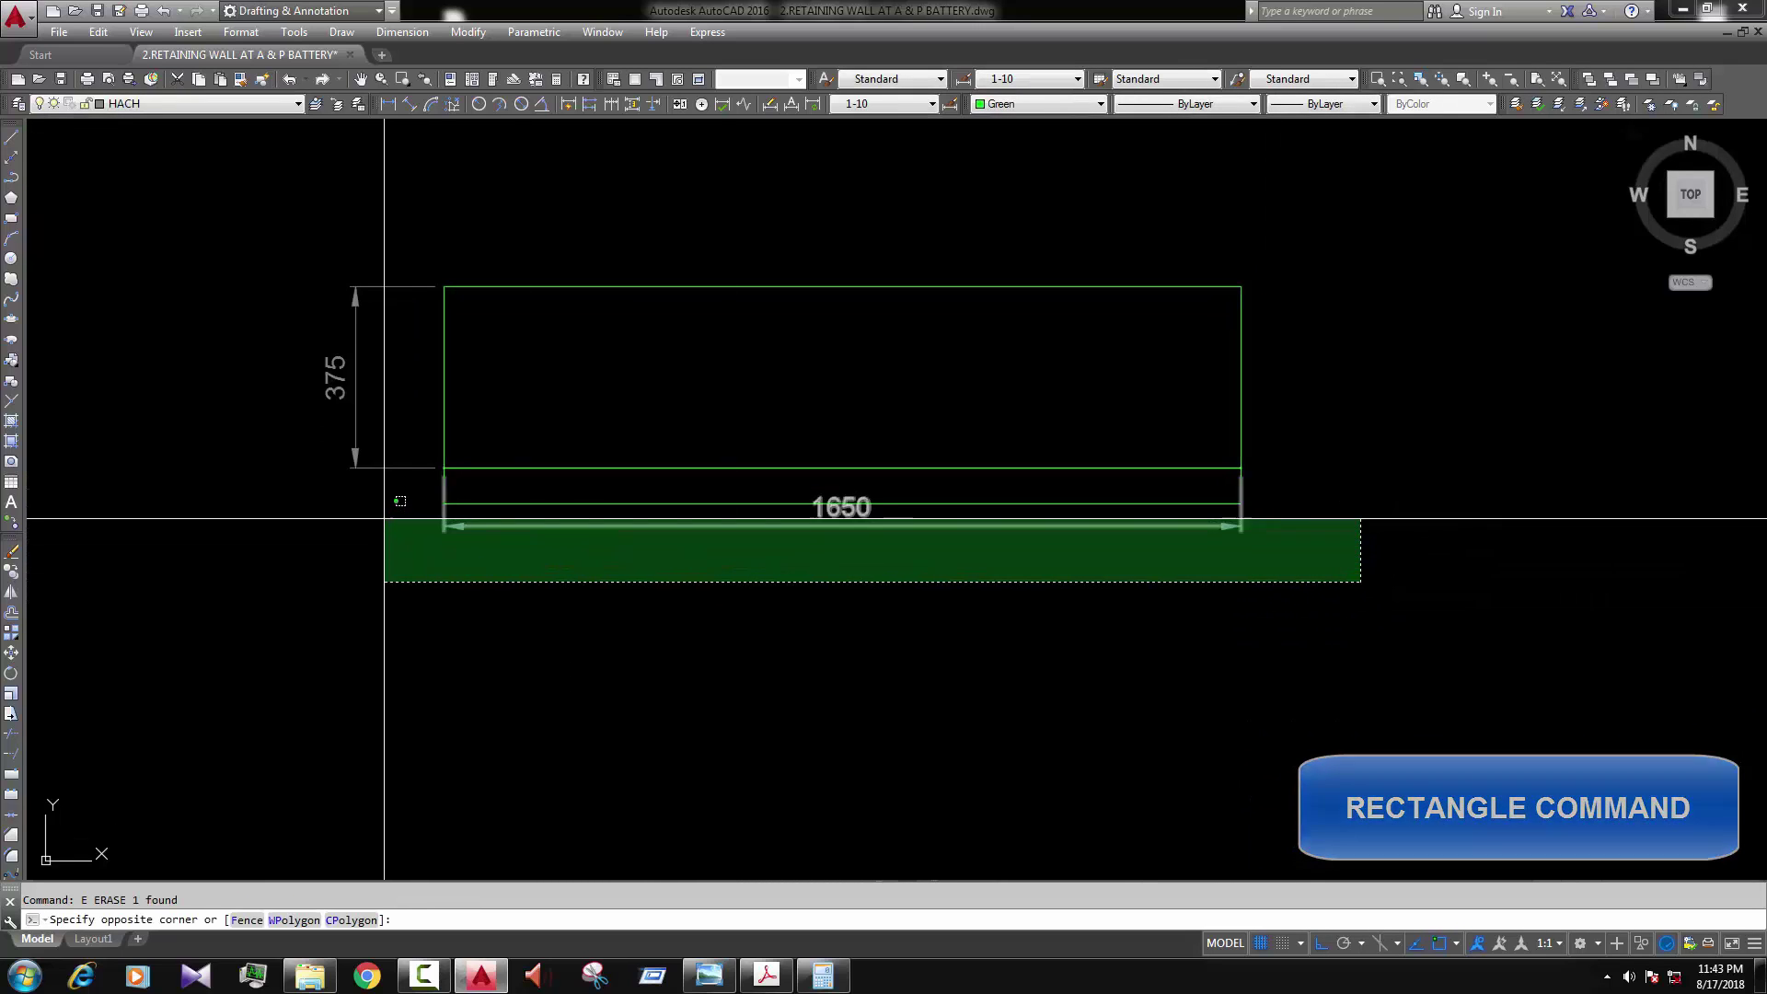
pyautogui.write('m')
pyautogui.press('Return')
pyautogui.click(434, 616)
pyautogui.click(433, 671)
pyautogui.press('Escape')
pyautogui.scroll(2, 696, 461)
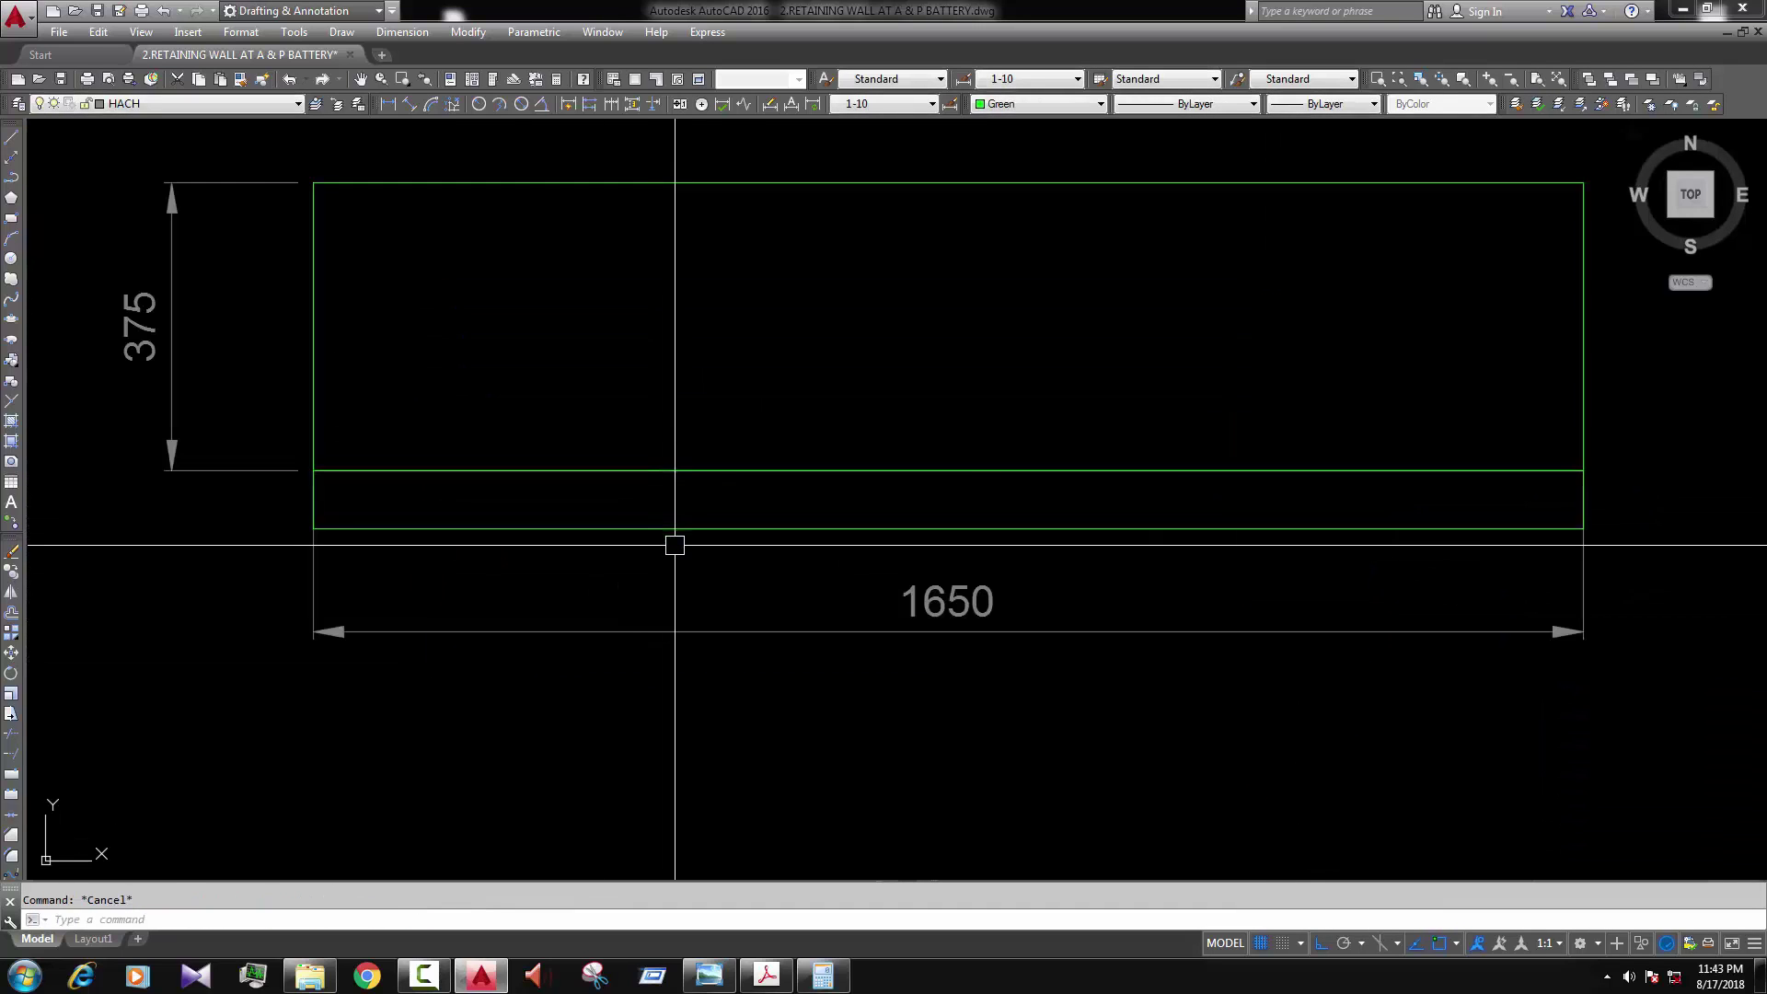
pyautogui.click(675, 540)
pyautogui.click(649, 514)
pyautogui.press('Escape')
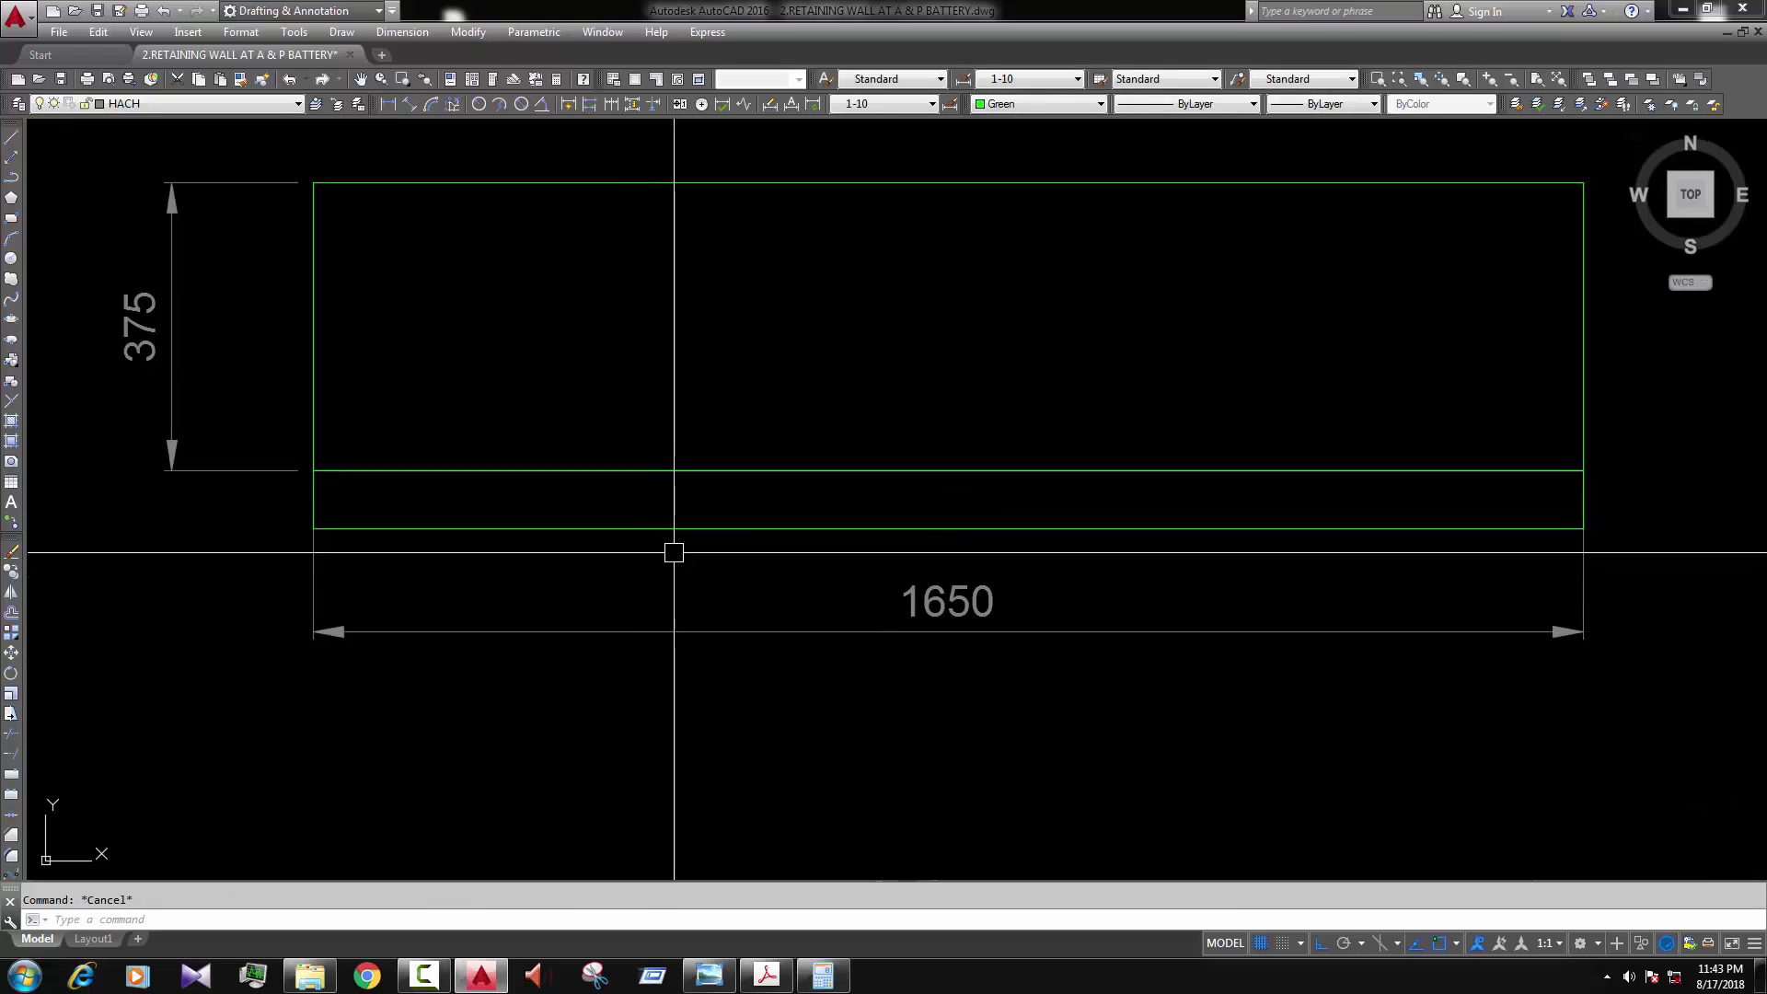
# Step: Put the base and soling rectangles on the FOOTING layer and give them the layer's own colour
pyautogui.click(748, 554)
pyautogui.click(714, 406)
pyautogui.click(1005, 105)
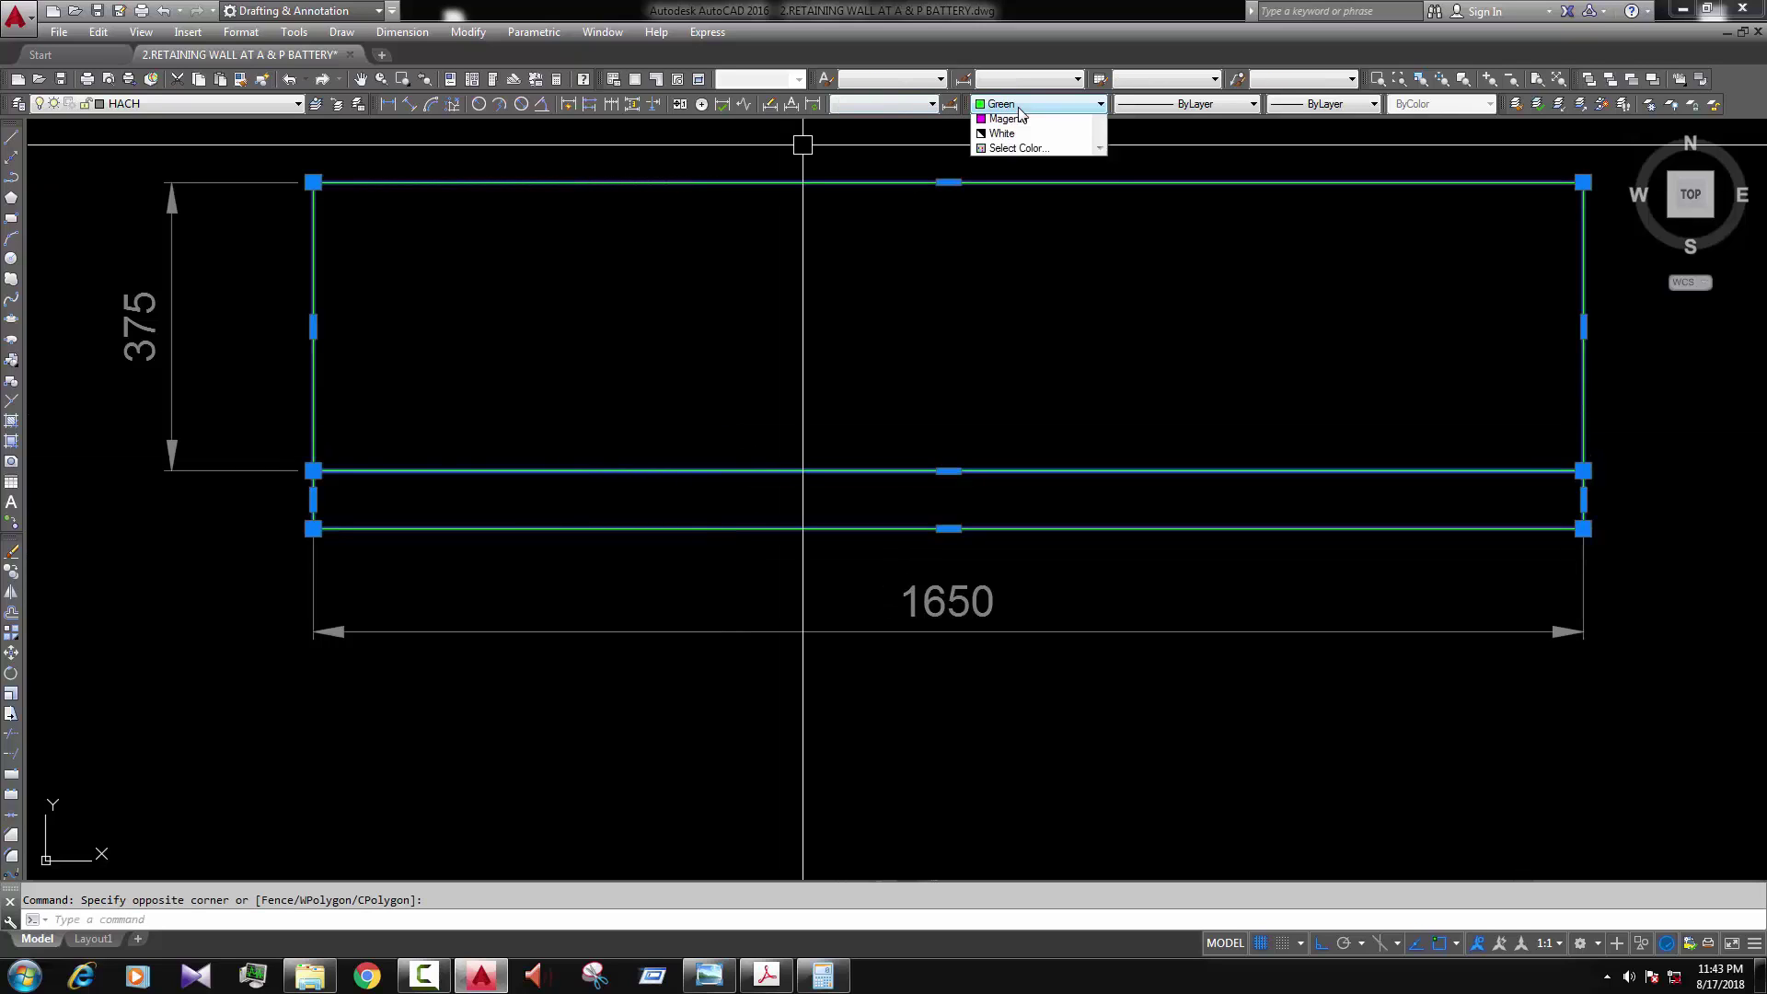
pyautogui.click(1019, 110)
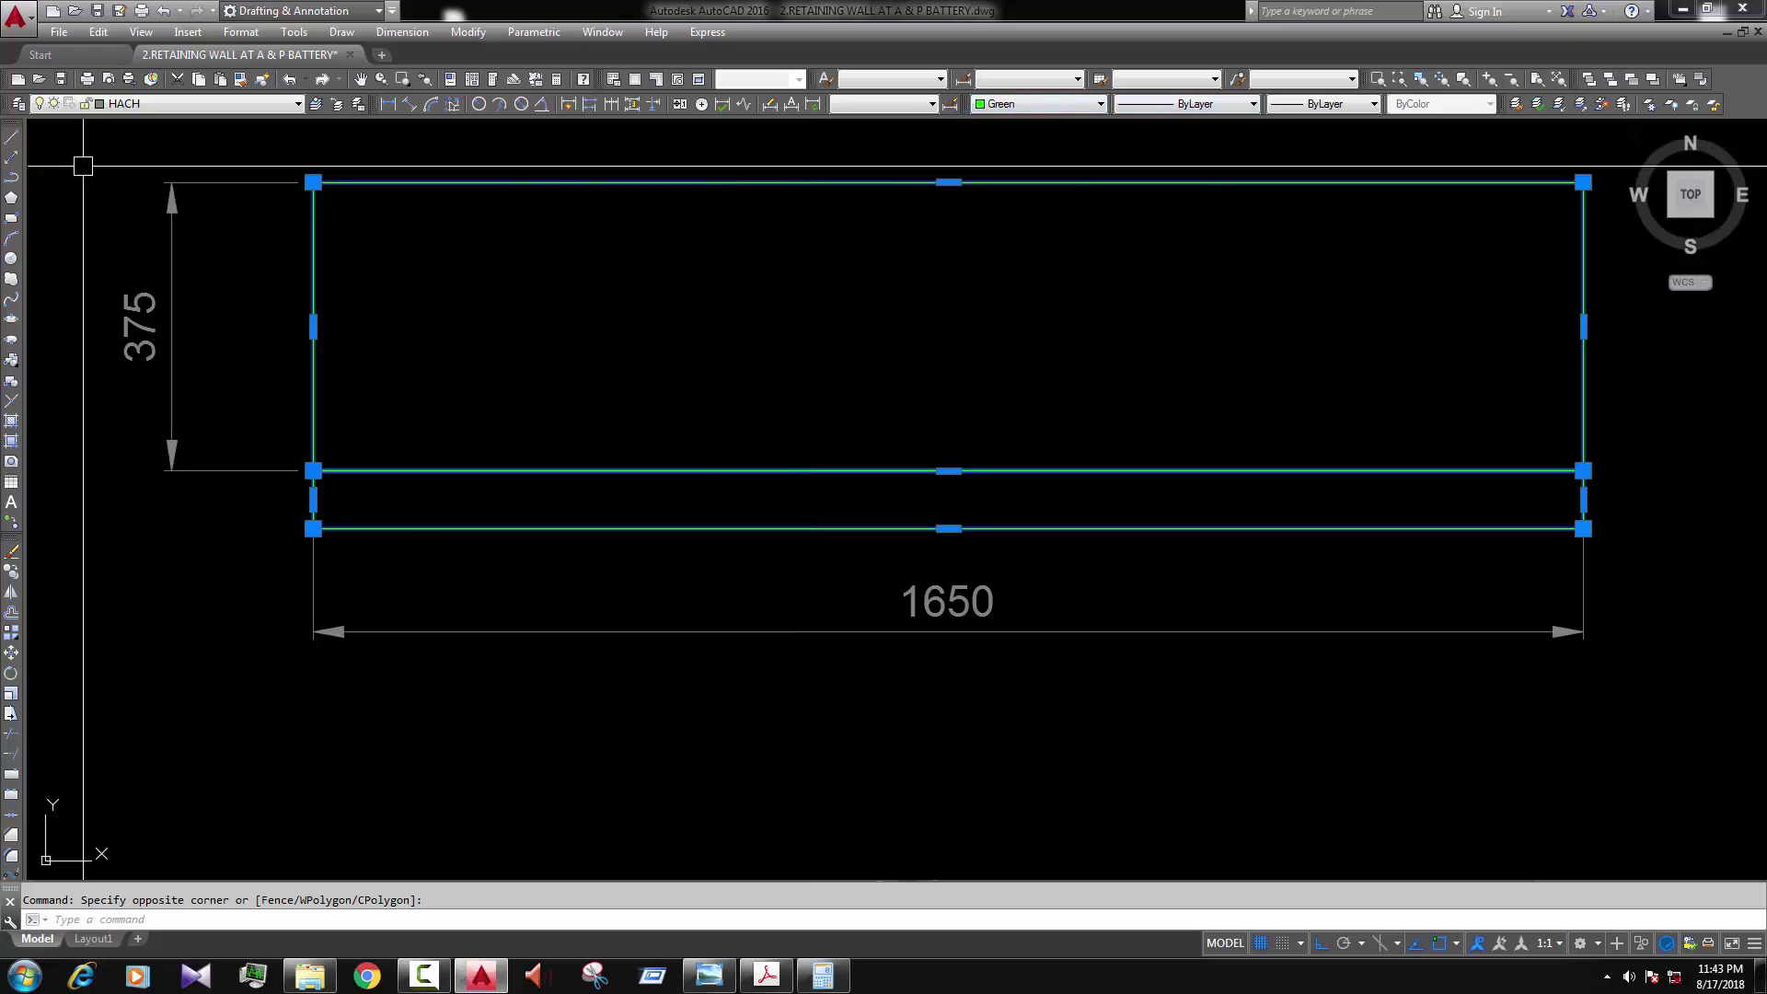
pyautogui.click(269, 107)
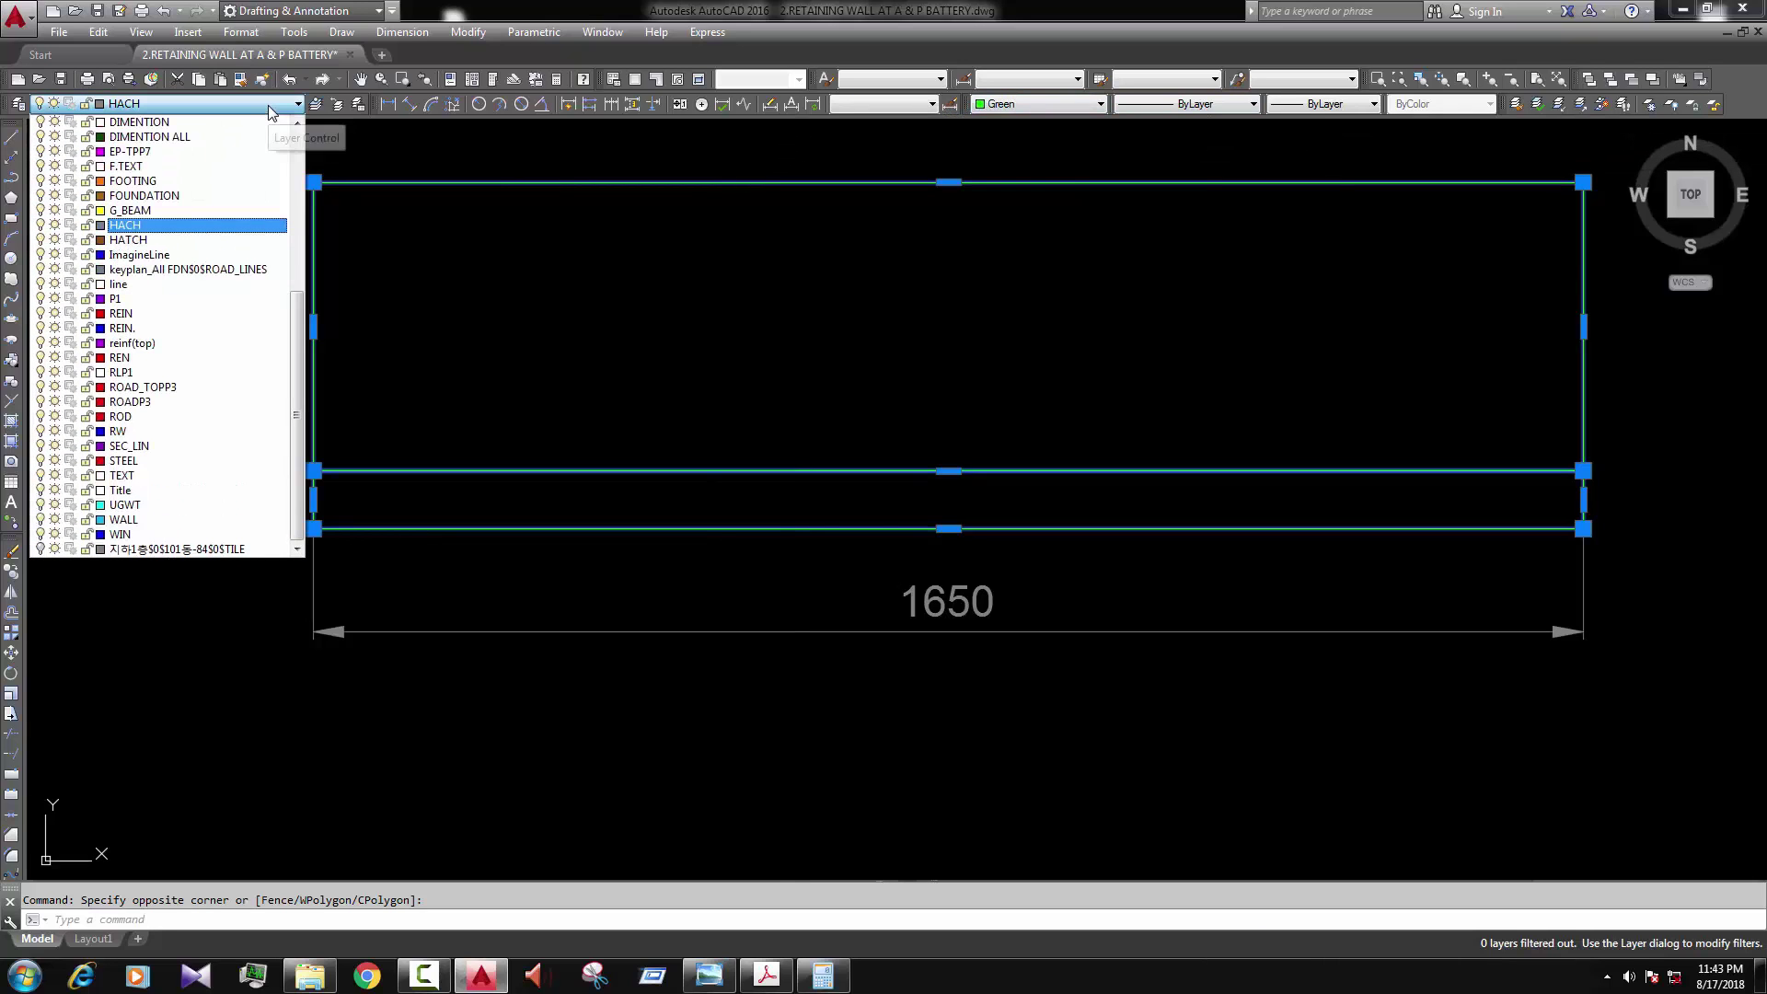
pyautogui.click(167, 183)
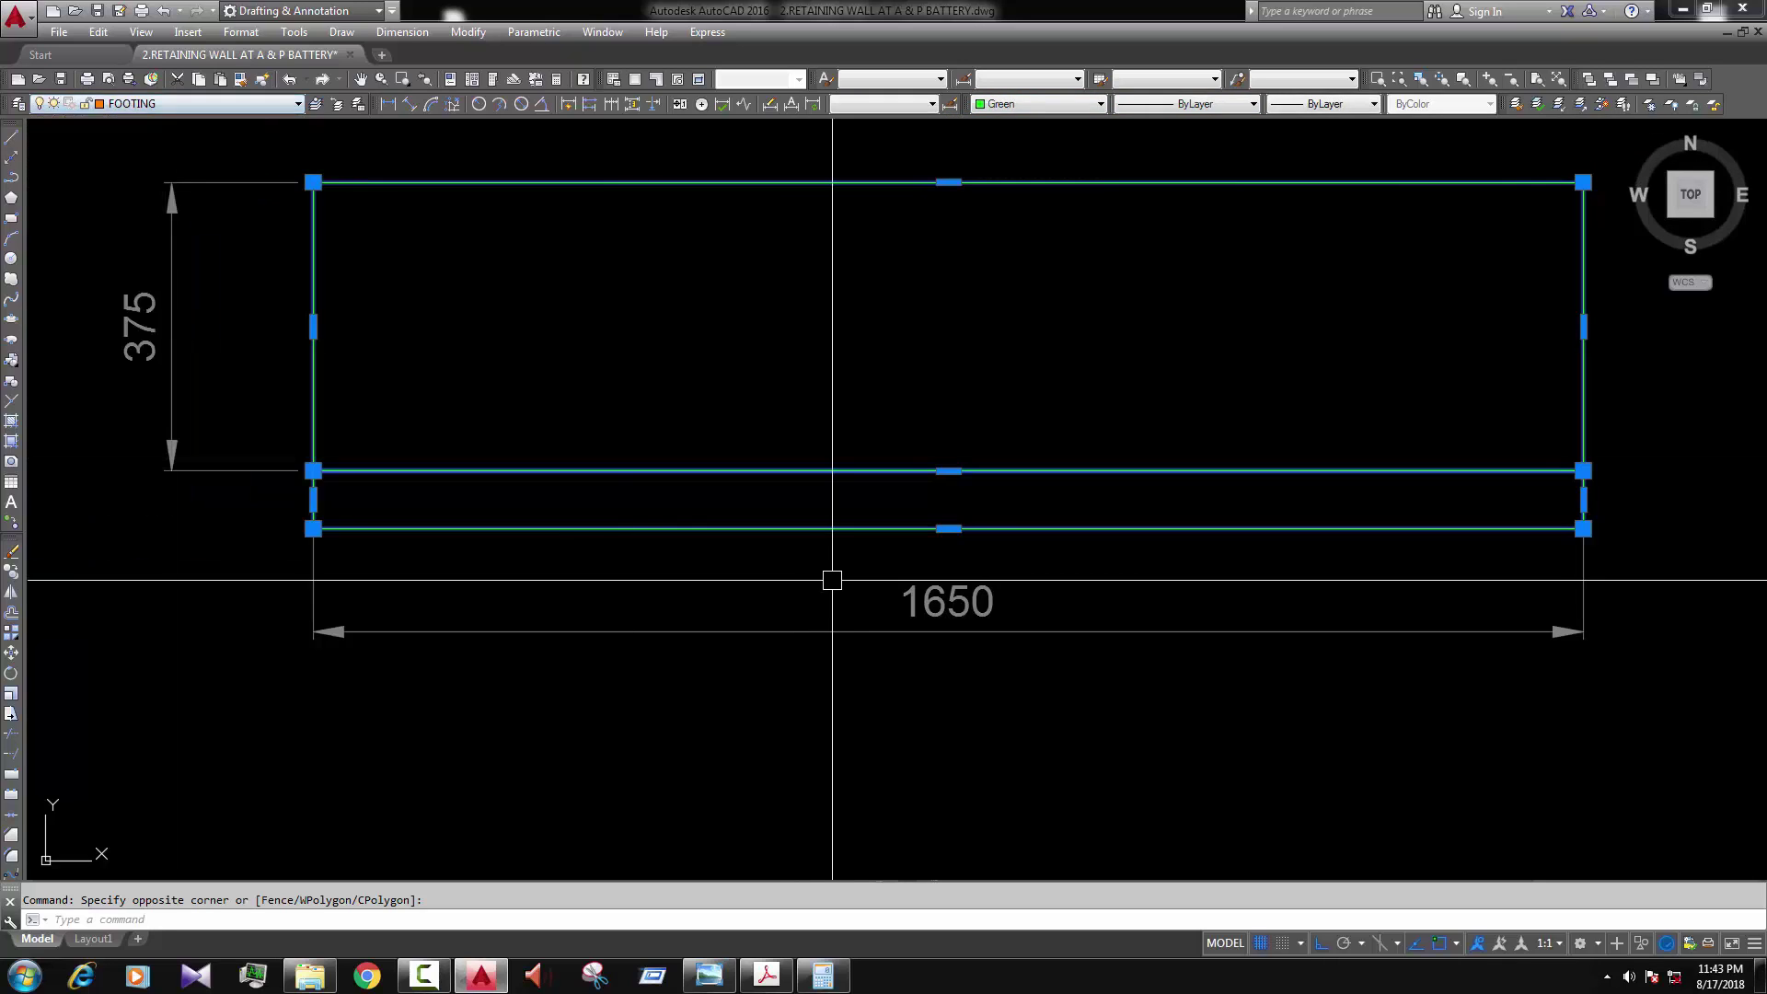
pyautogui.click(1065, 104)
pyautogui.click(1005, 154)
pyautogui.press('Escape')
# Step: Put the base's height and width dimensions on the magenta EP-TPP7 layer
pyautogui.scroll(-3, 967, 473)
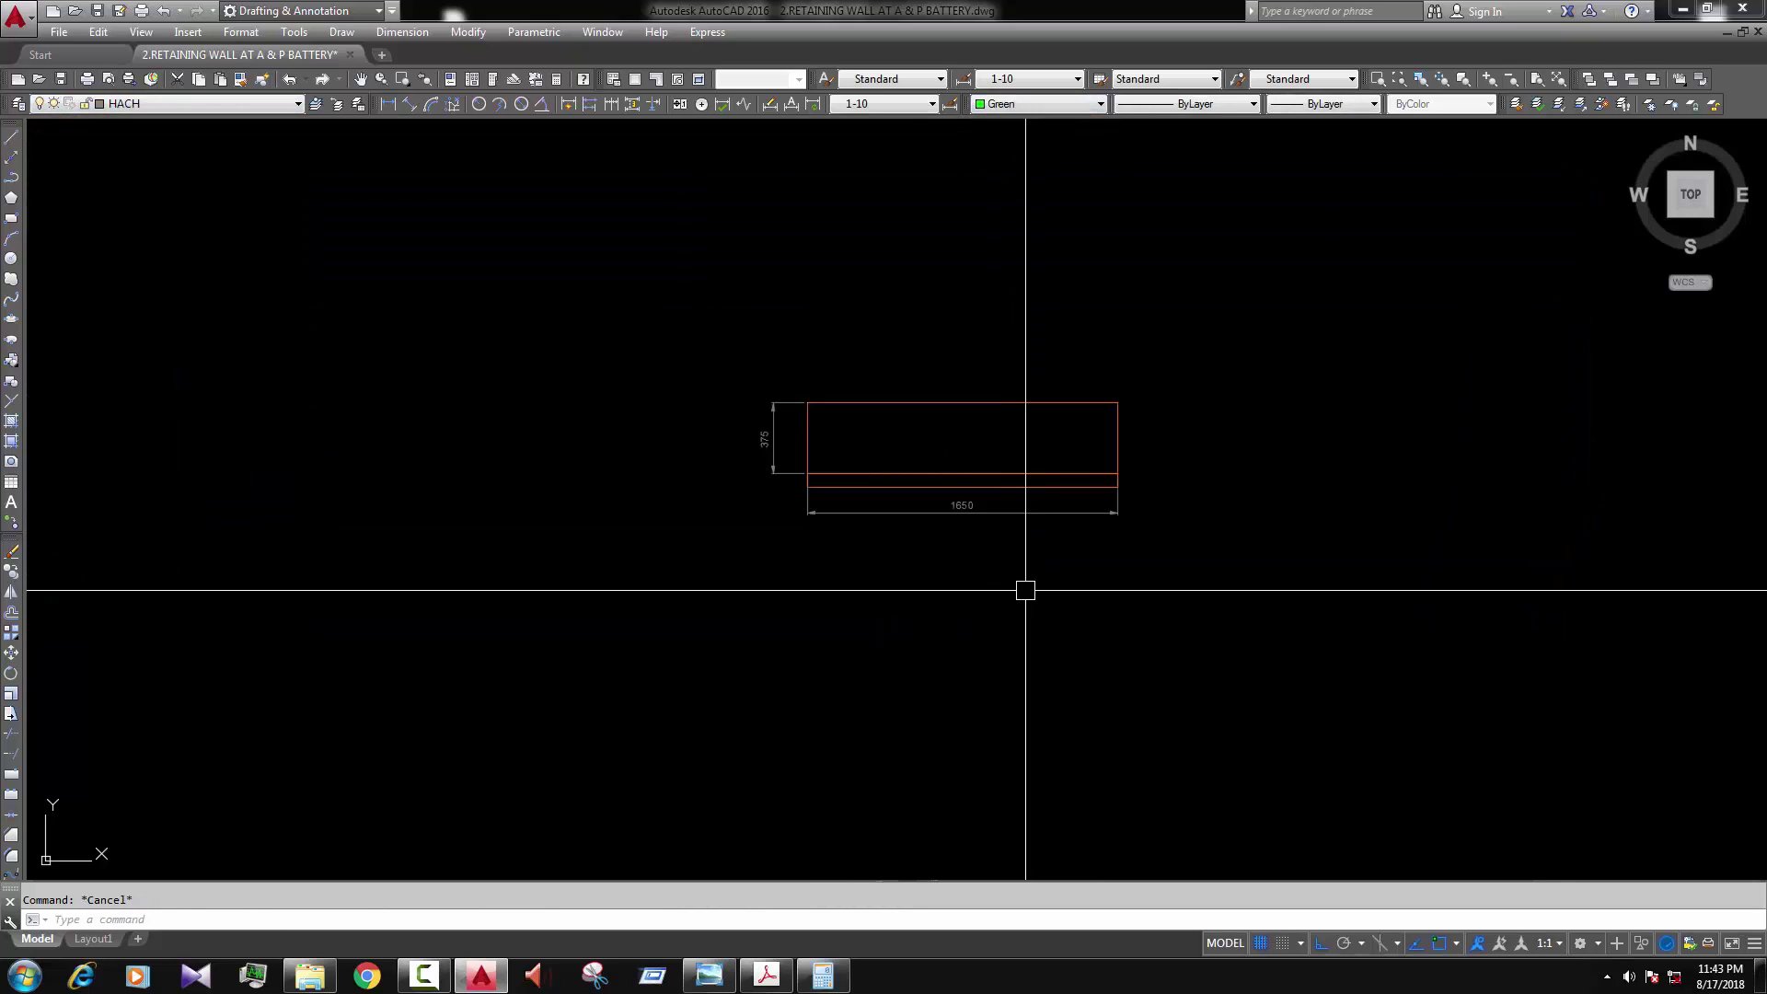
pyautogui.scroll(2, 1232, 460)
pyautogui.click(832, 540)
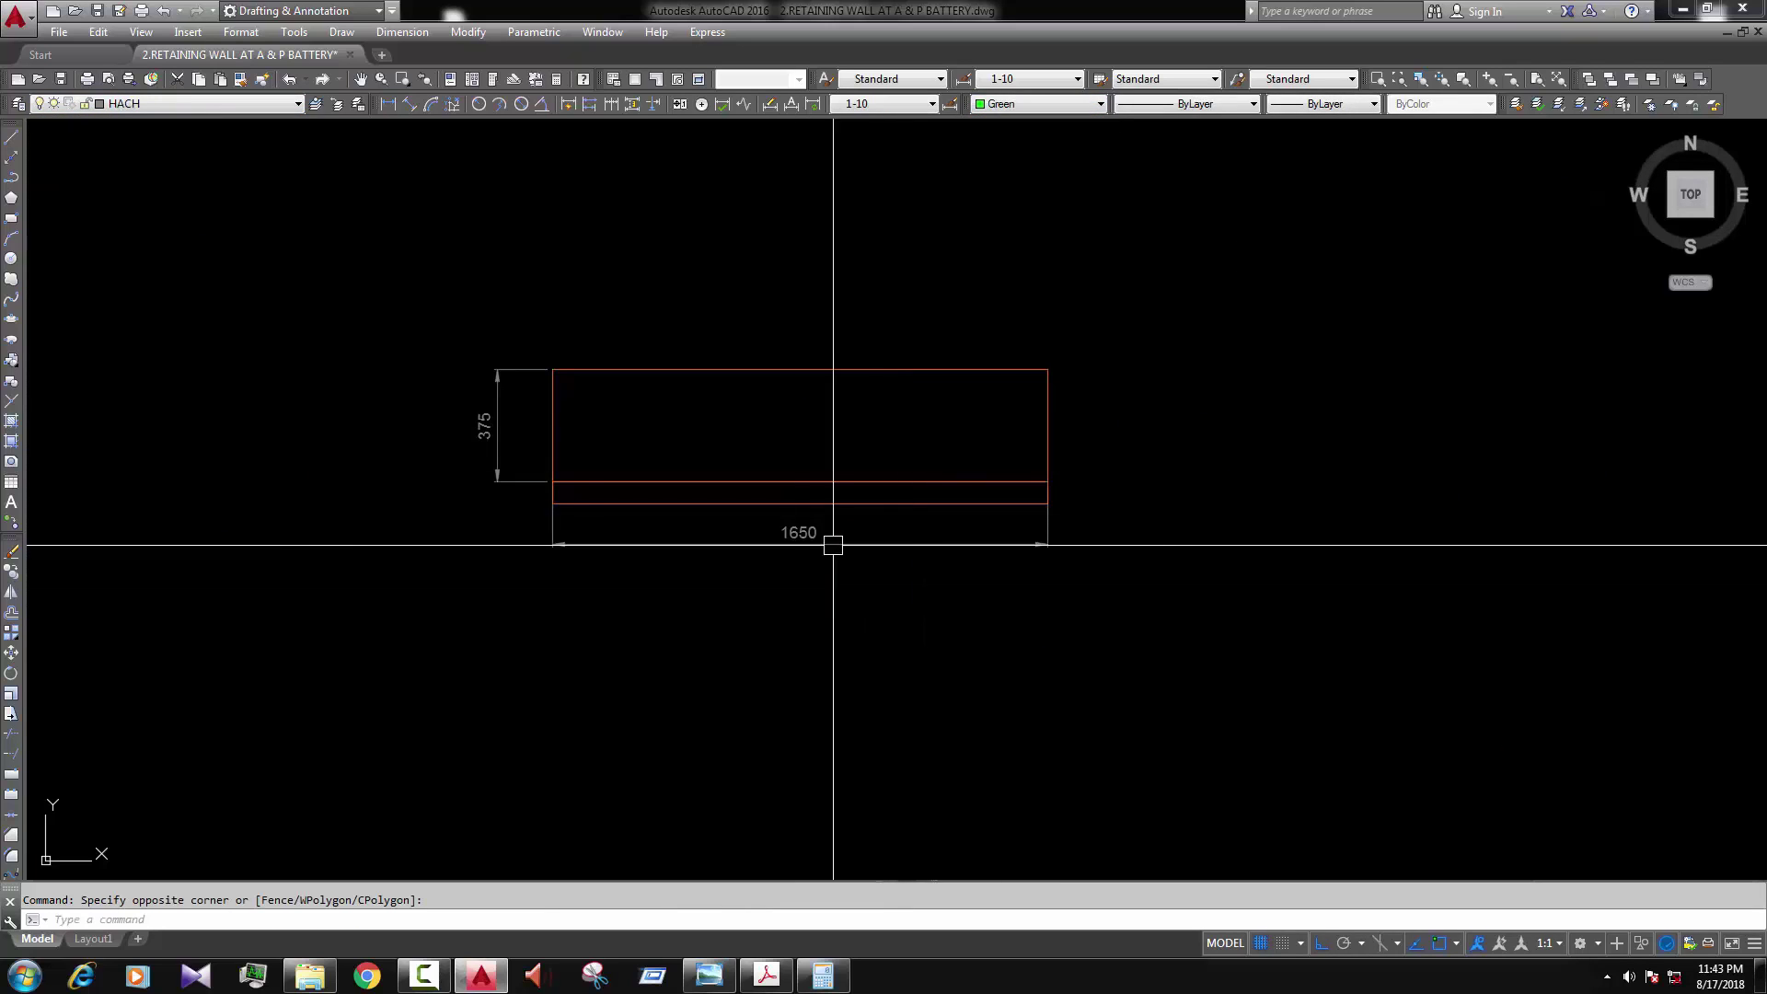
pyautogui.click(730, 549)
pyautogui.click(505, 426)
pyautogui.click(399, 481)
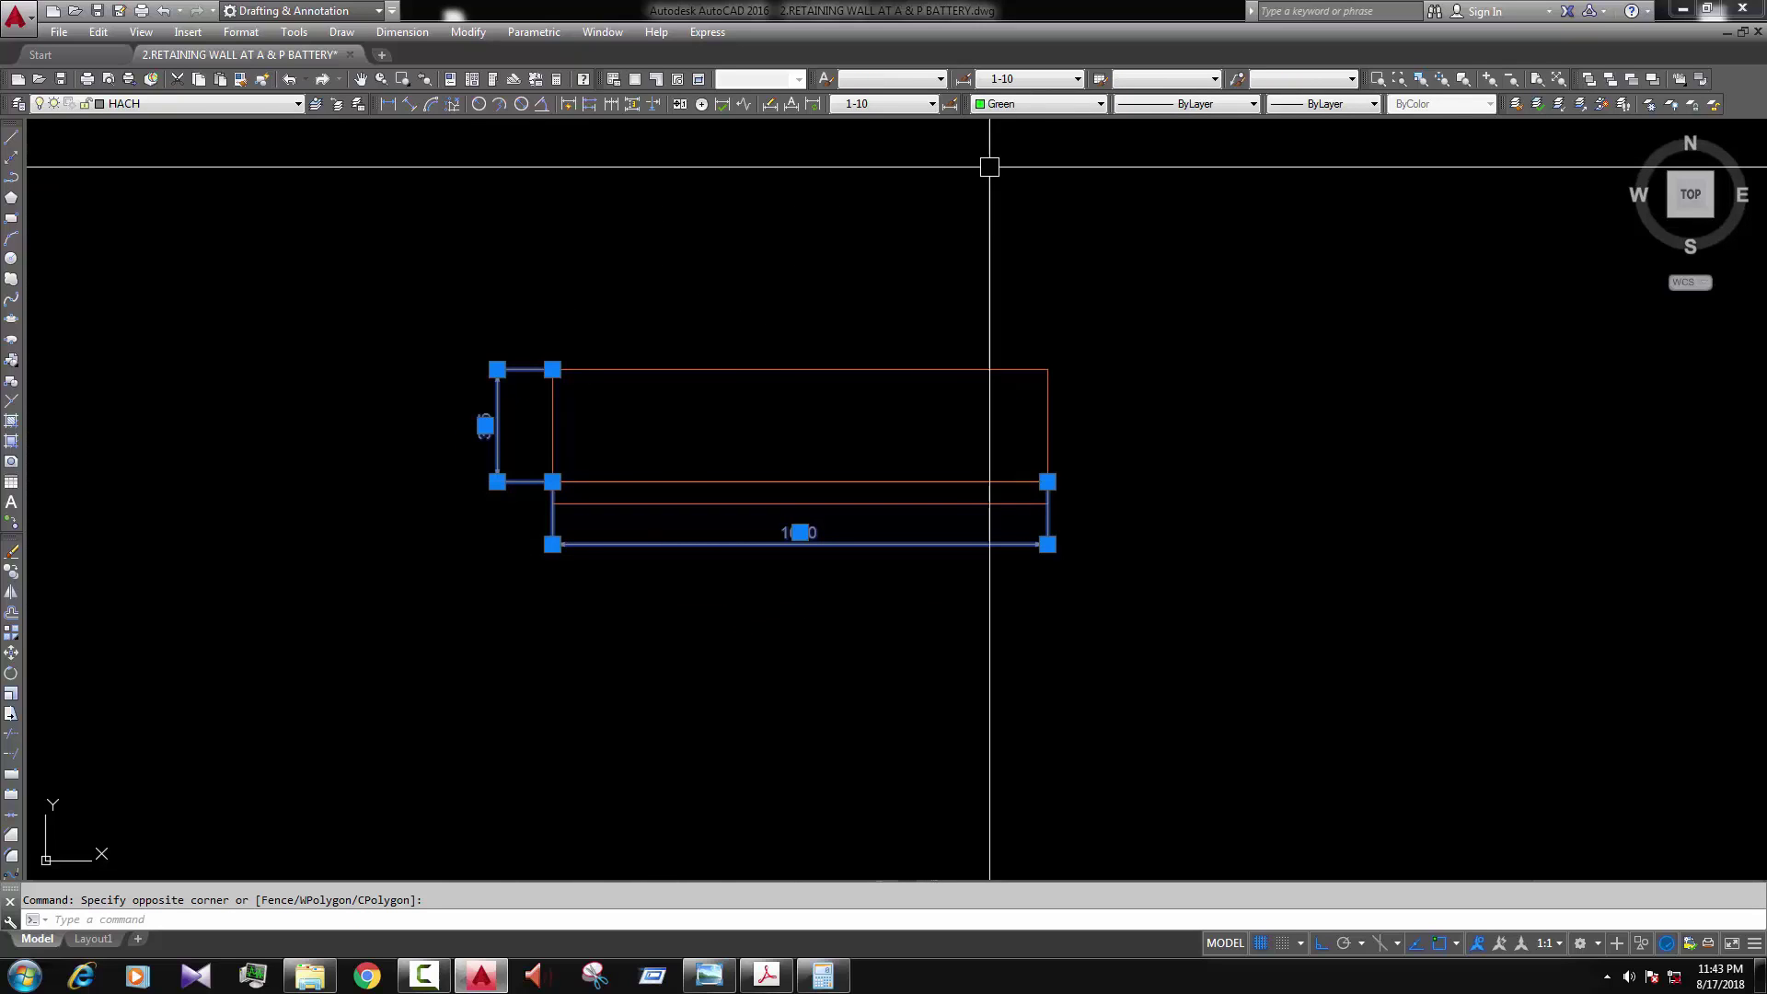
pyautogui.click(161, 104)
pyautogui.scroll(1, 158, 138)
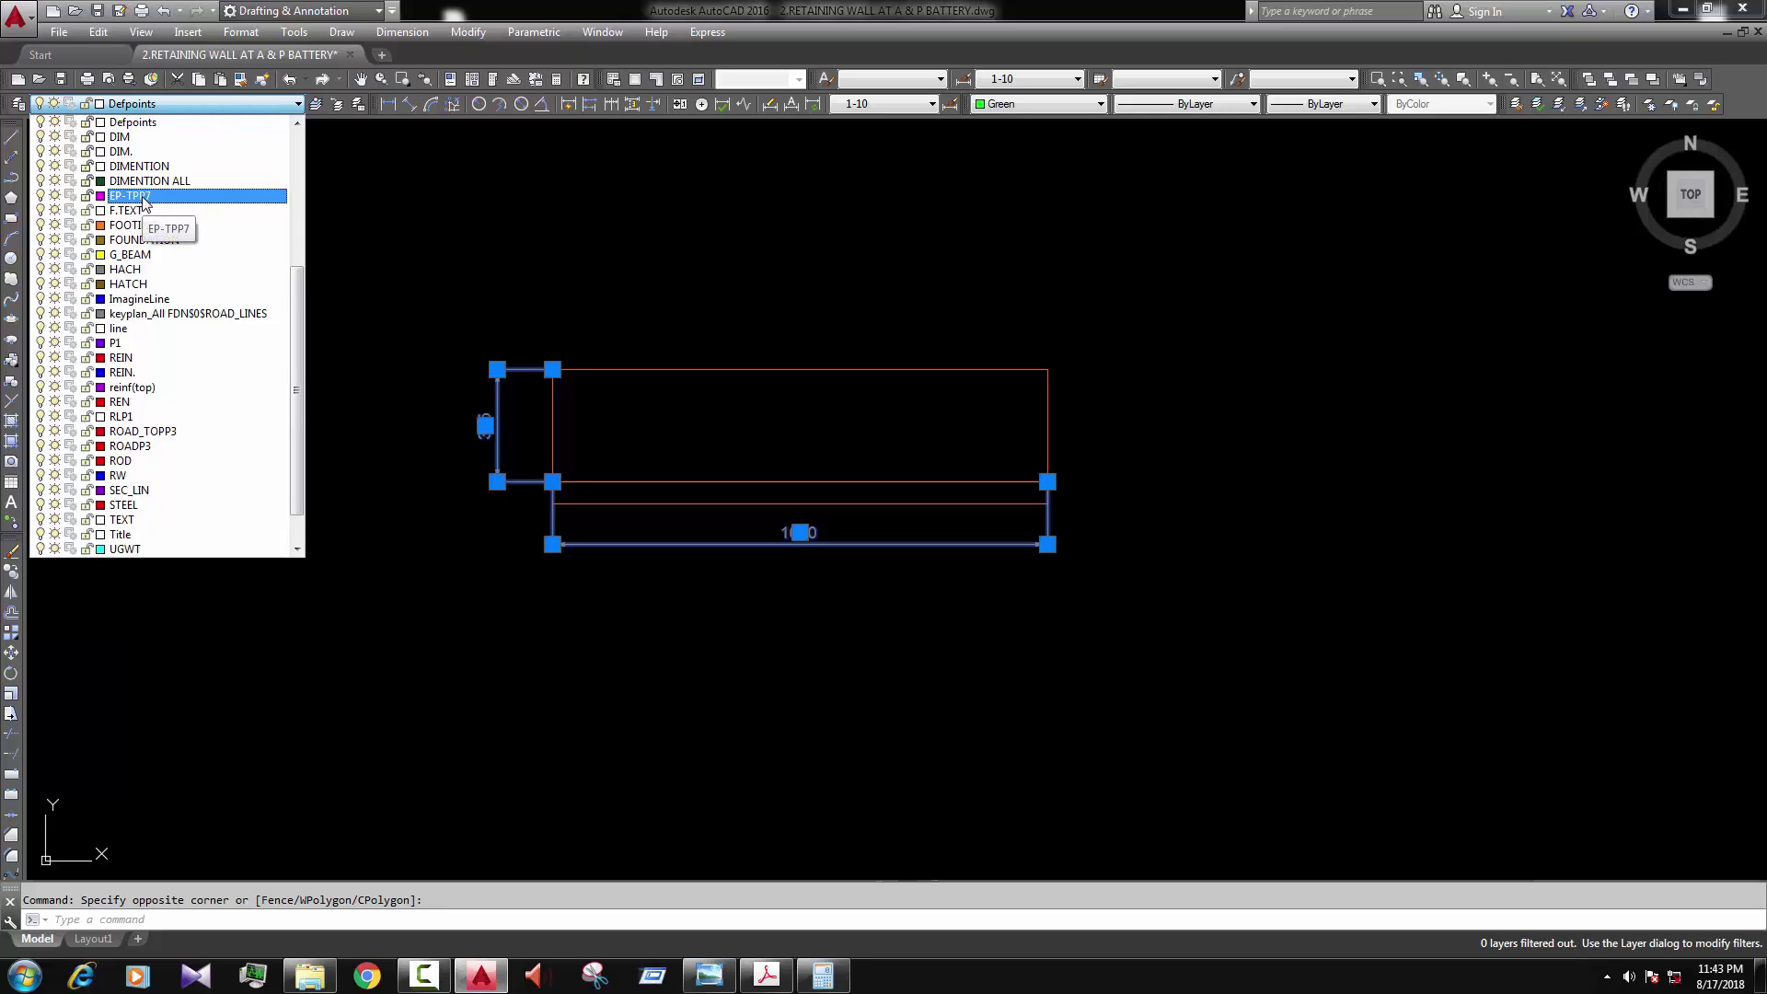
pyautogui.press('Escape')
pyautogui.press('Escape')
pyautogui.scroll(2, 631, 583)
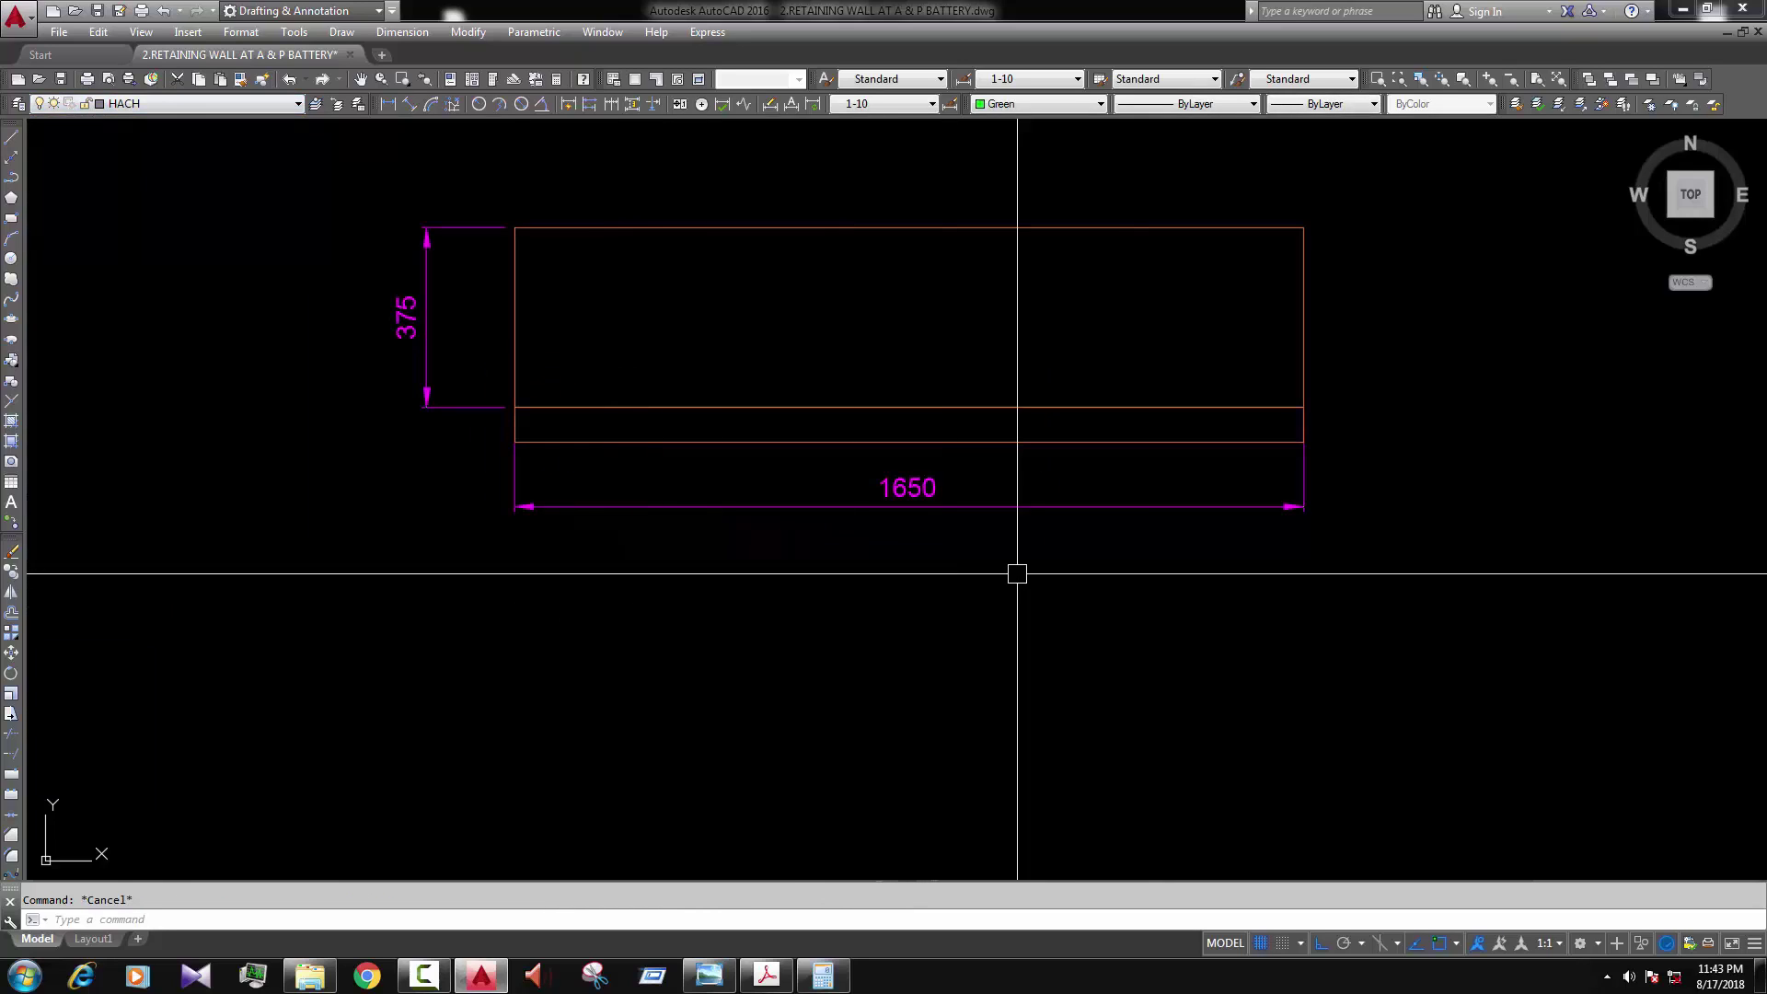
pyautogui.scroll(-2, 1140, 592)
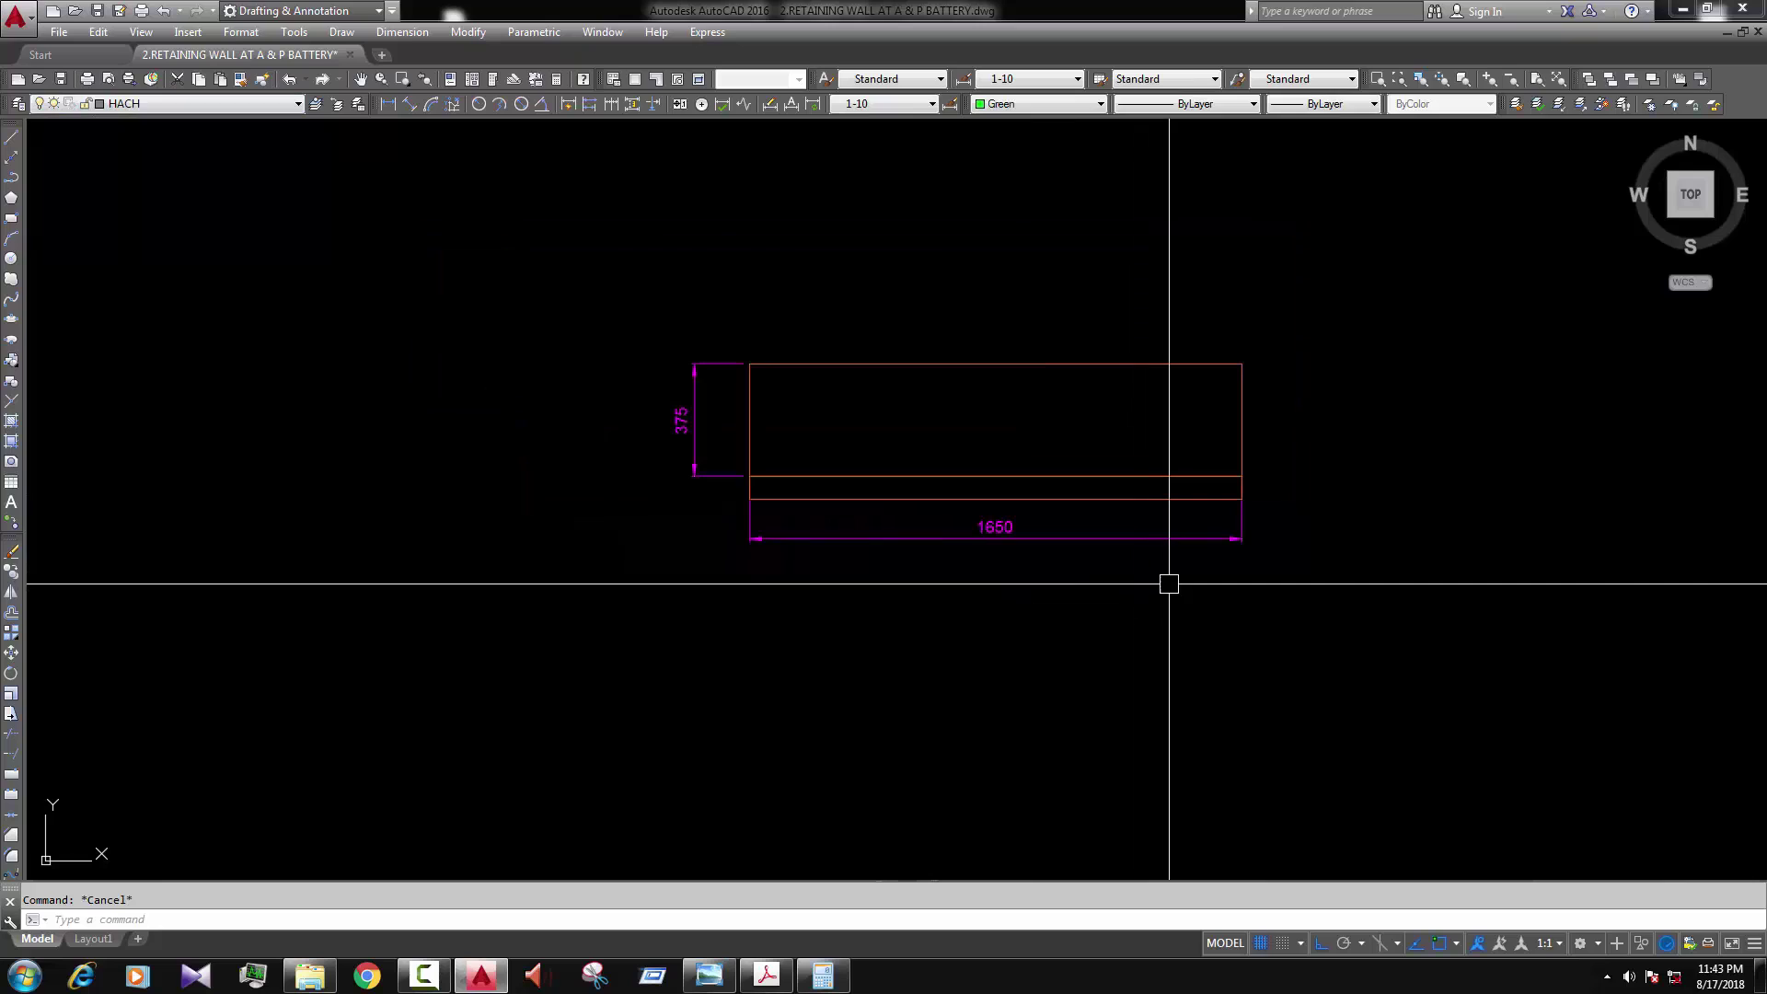
pyautogui.scroll(2, 991, 404)
pyautogui.scroll(-4, 978, 510)
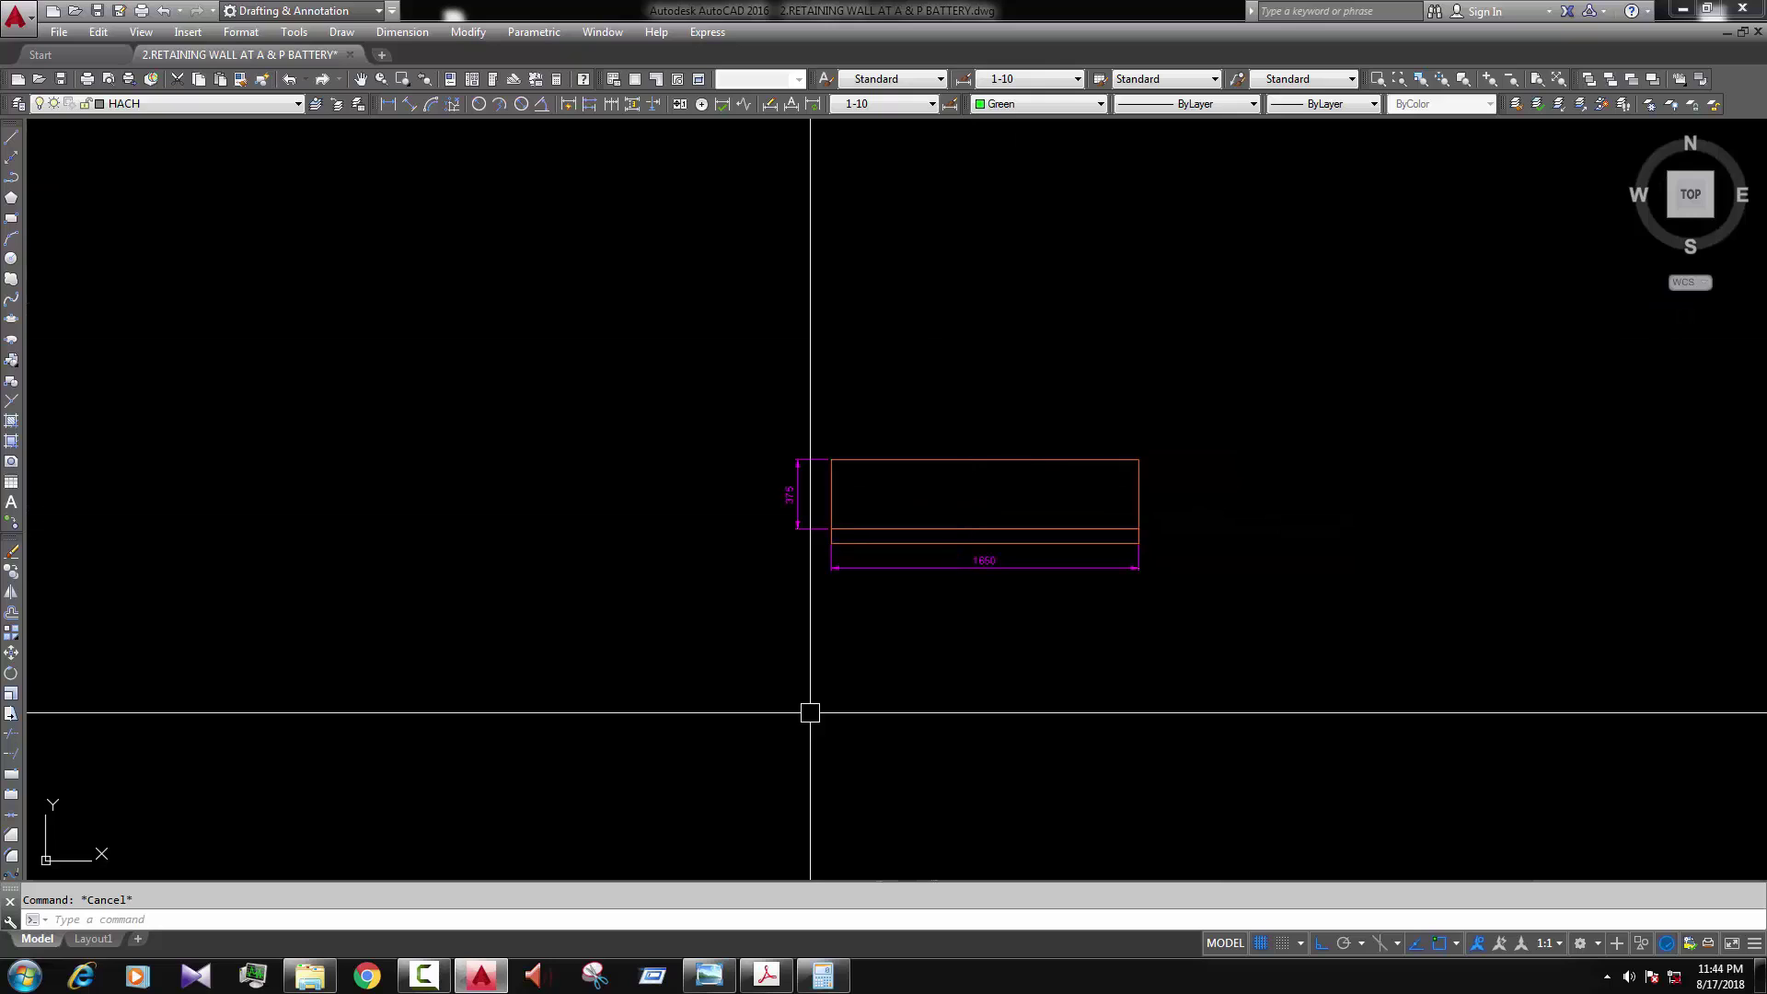
# Step: Switch to the reference PDF and add the toe and stem widths, 375 + 225, in the Calculator
pyautogui.click(766, 974)
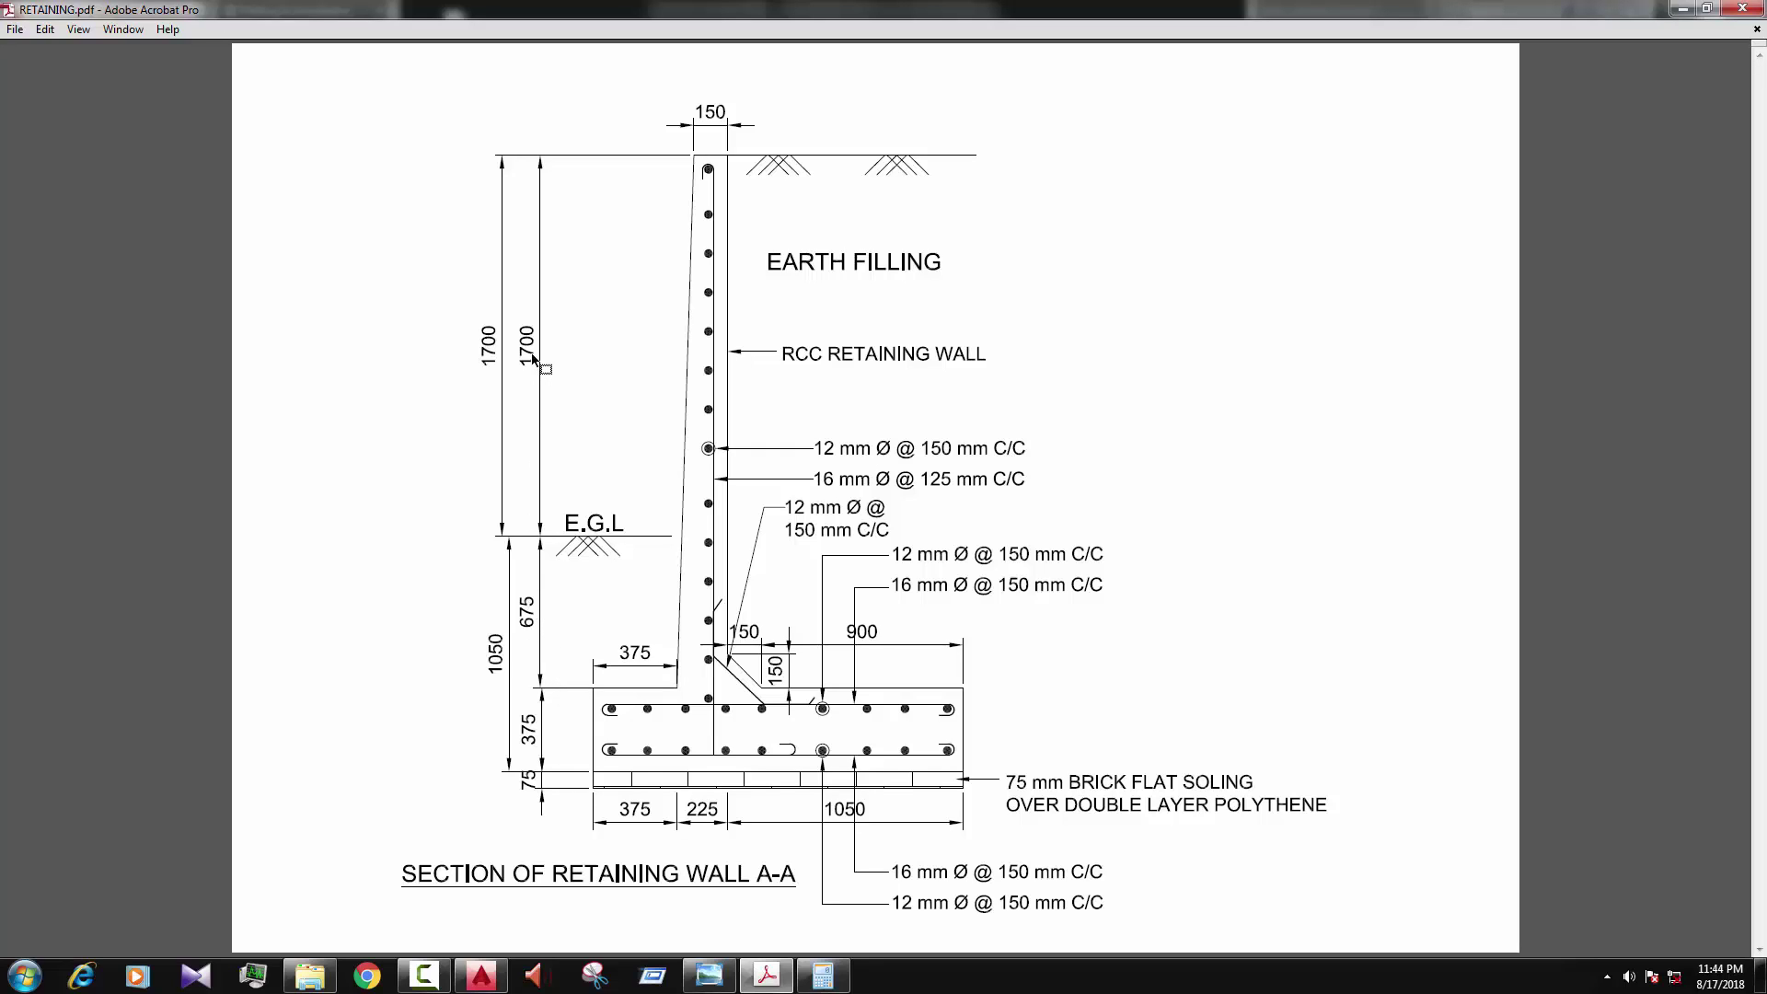
pyautogui.click(823, 975)
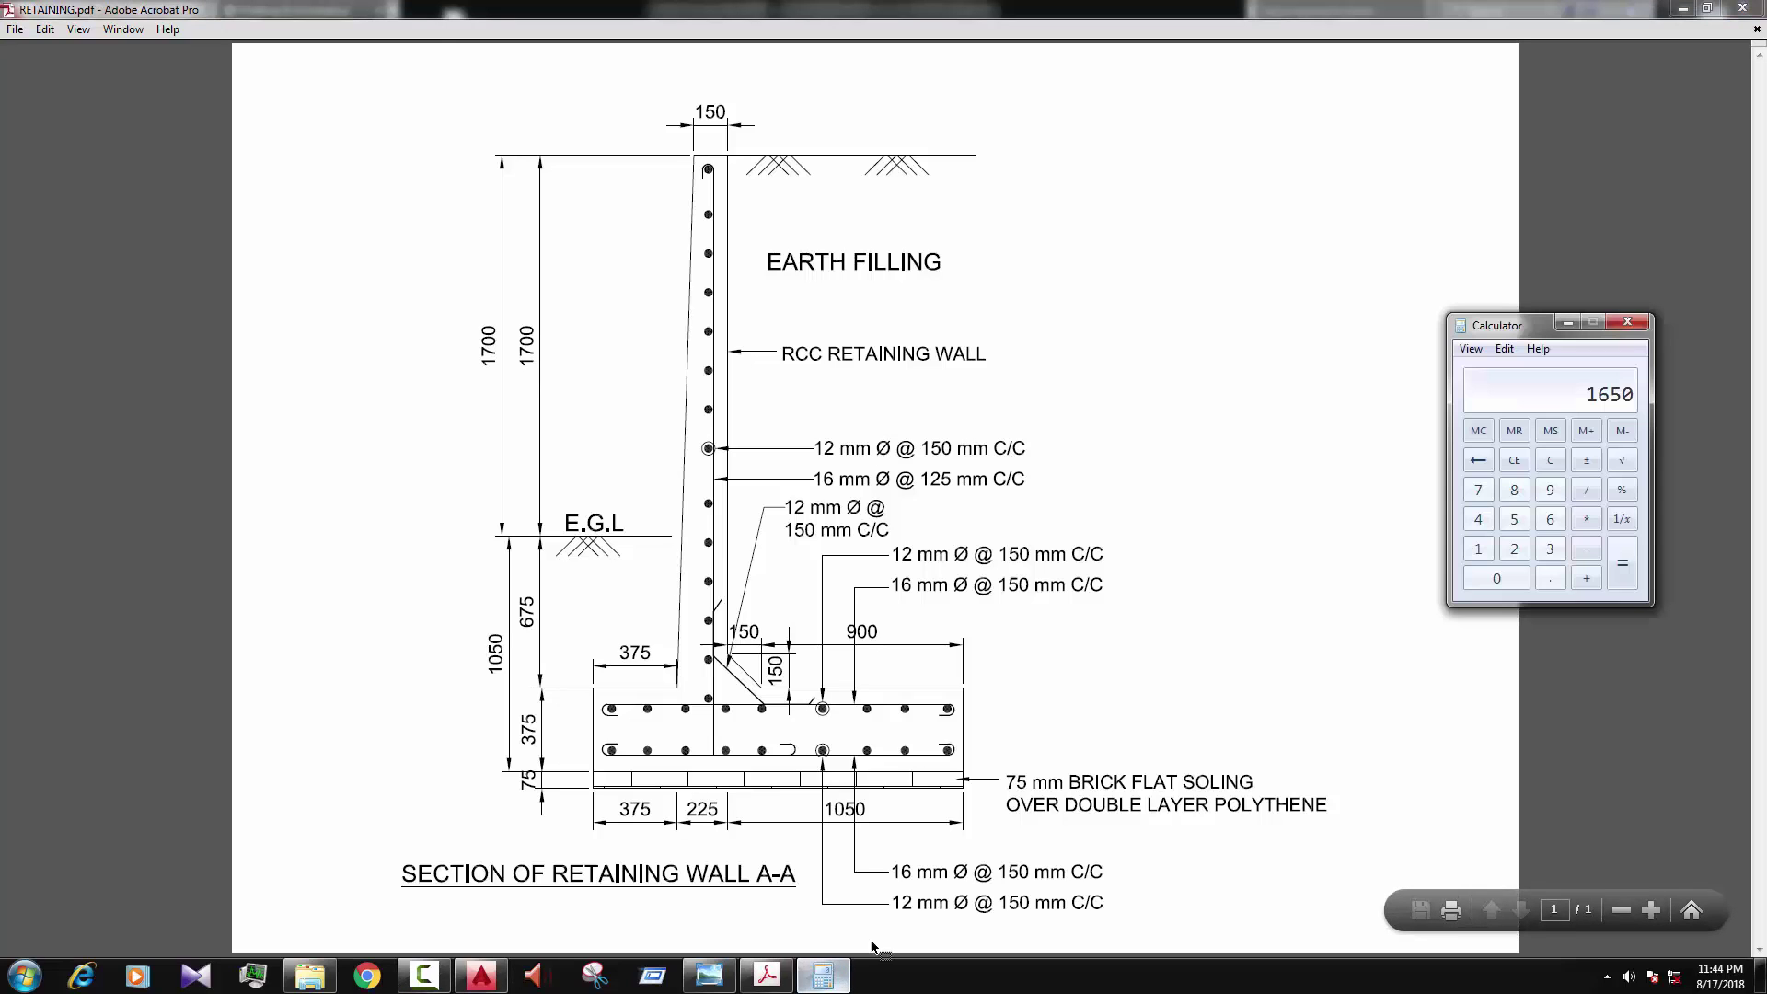
pyautogui.click(1484, 490)
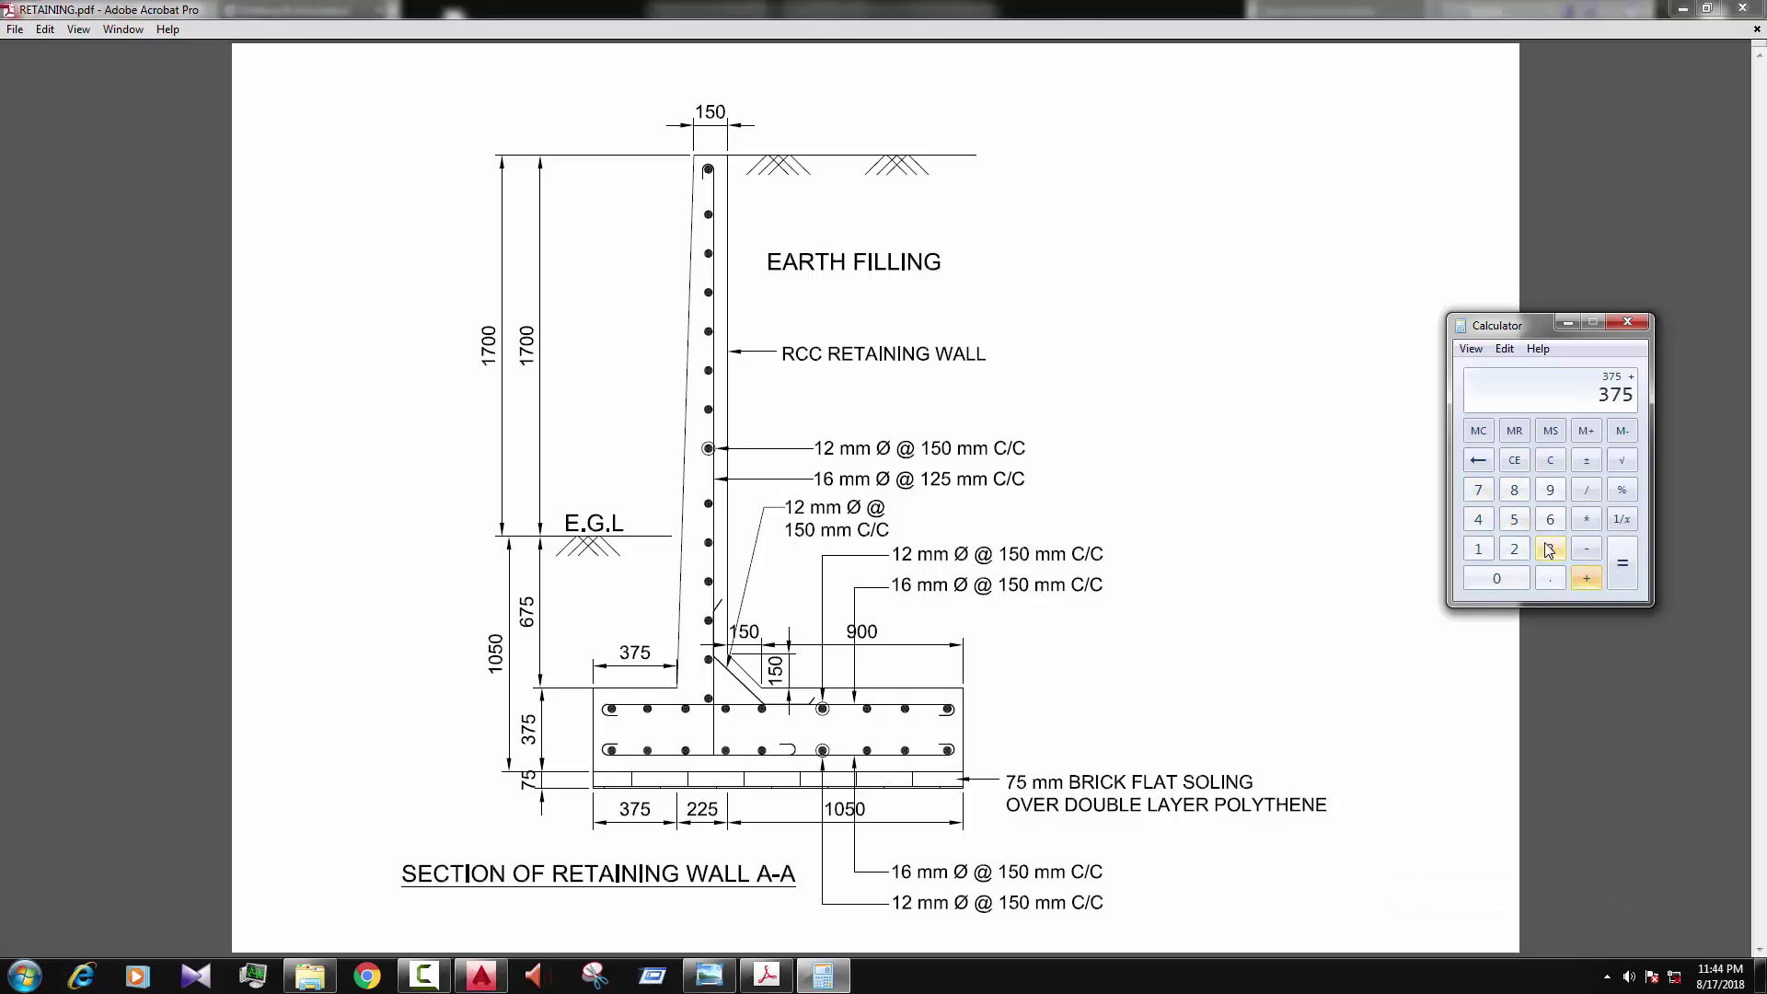
pyautogui.click(1623, 571)
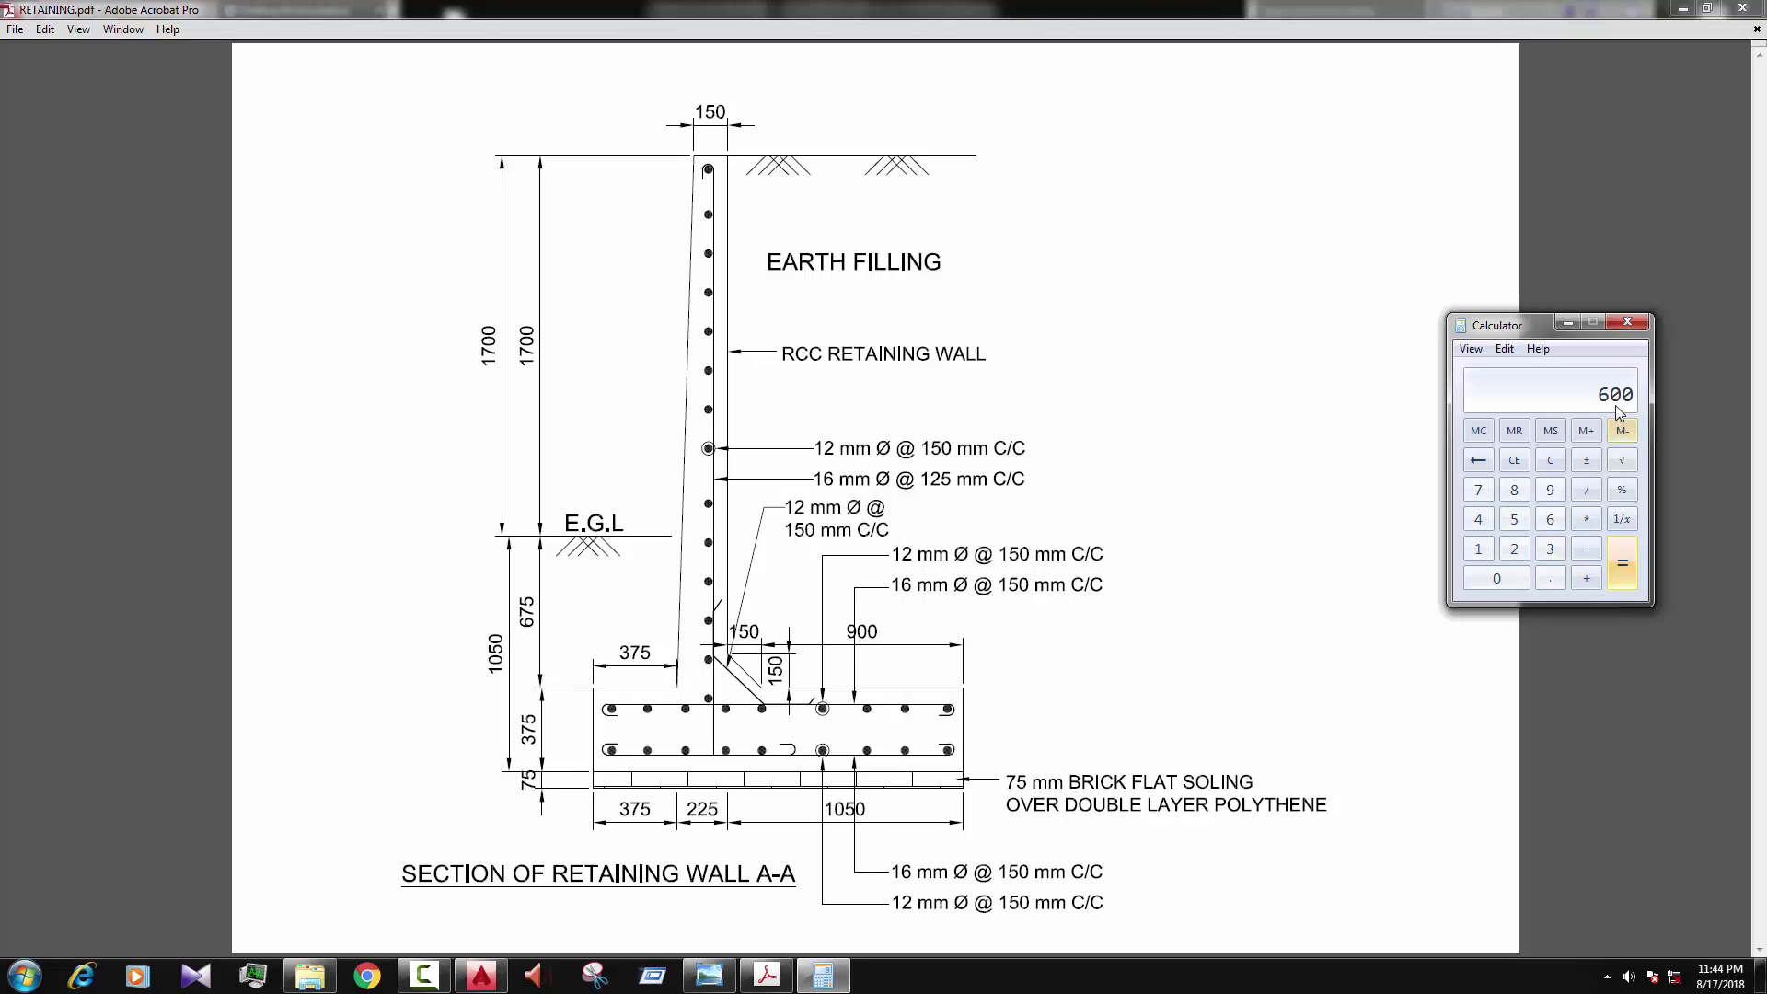
# Step: Return to AutoCAD and draw a vertical construction line along the base's left edge
pyautogui.click(1568, 322)
pyautogui.click(1683, 8)
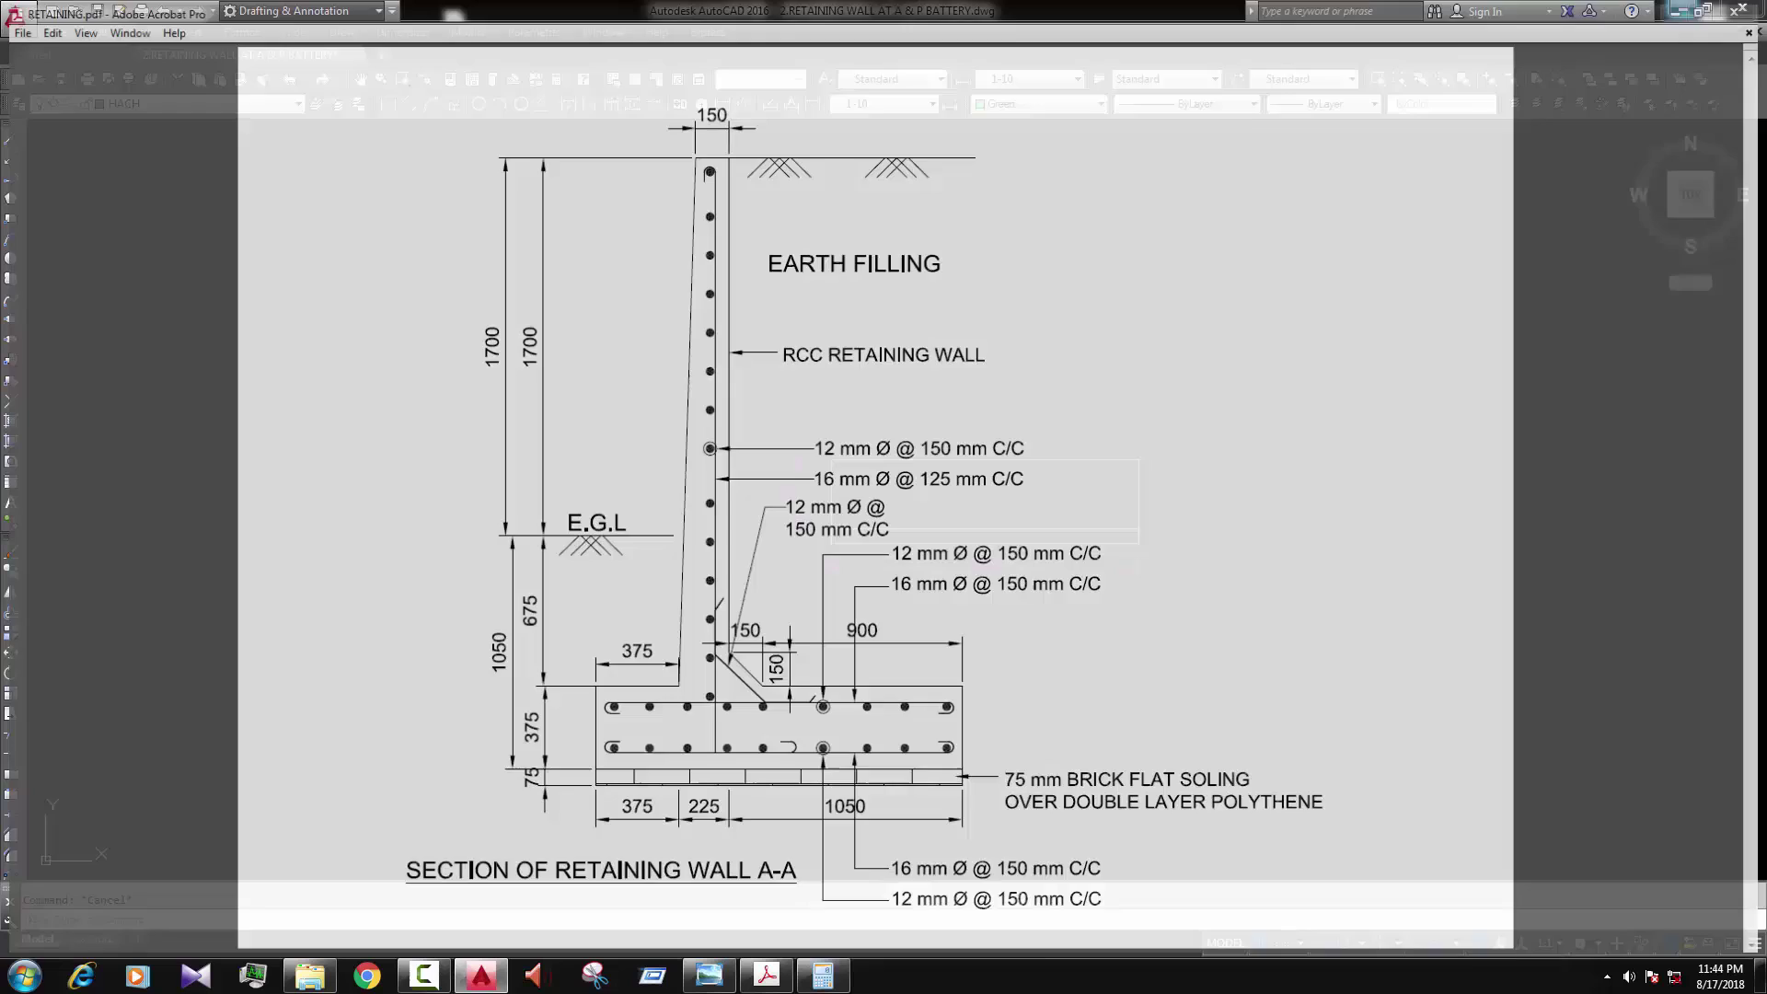
pyautogui.write('xl')
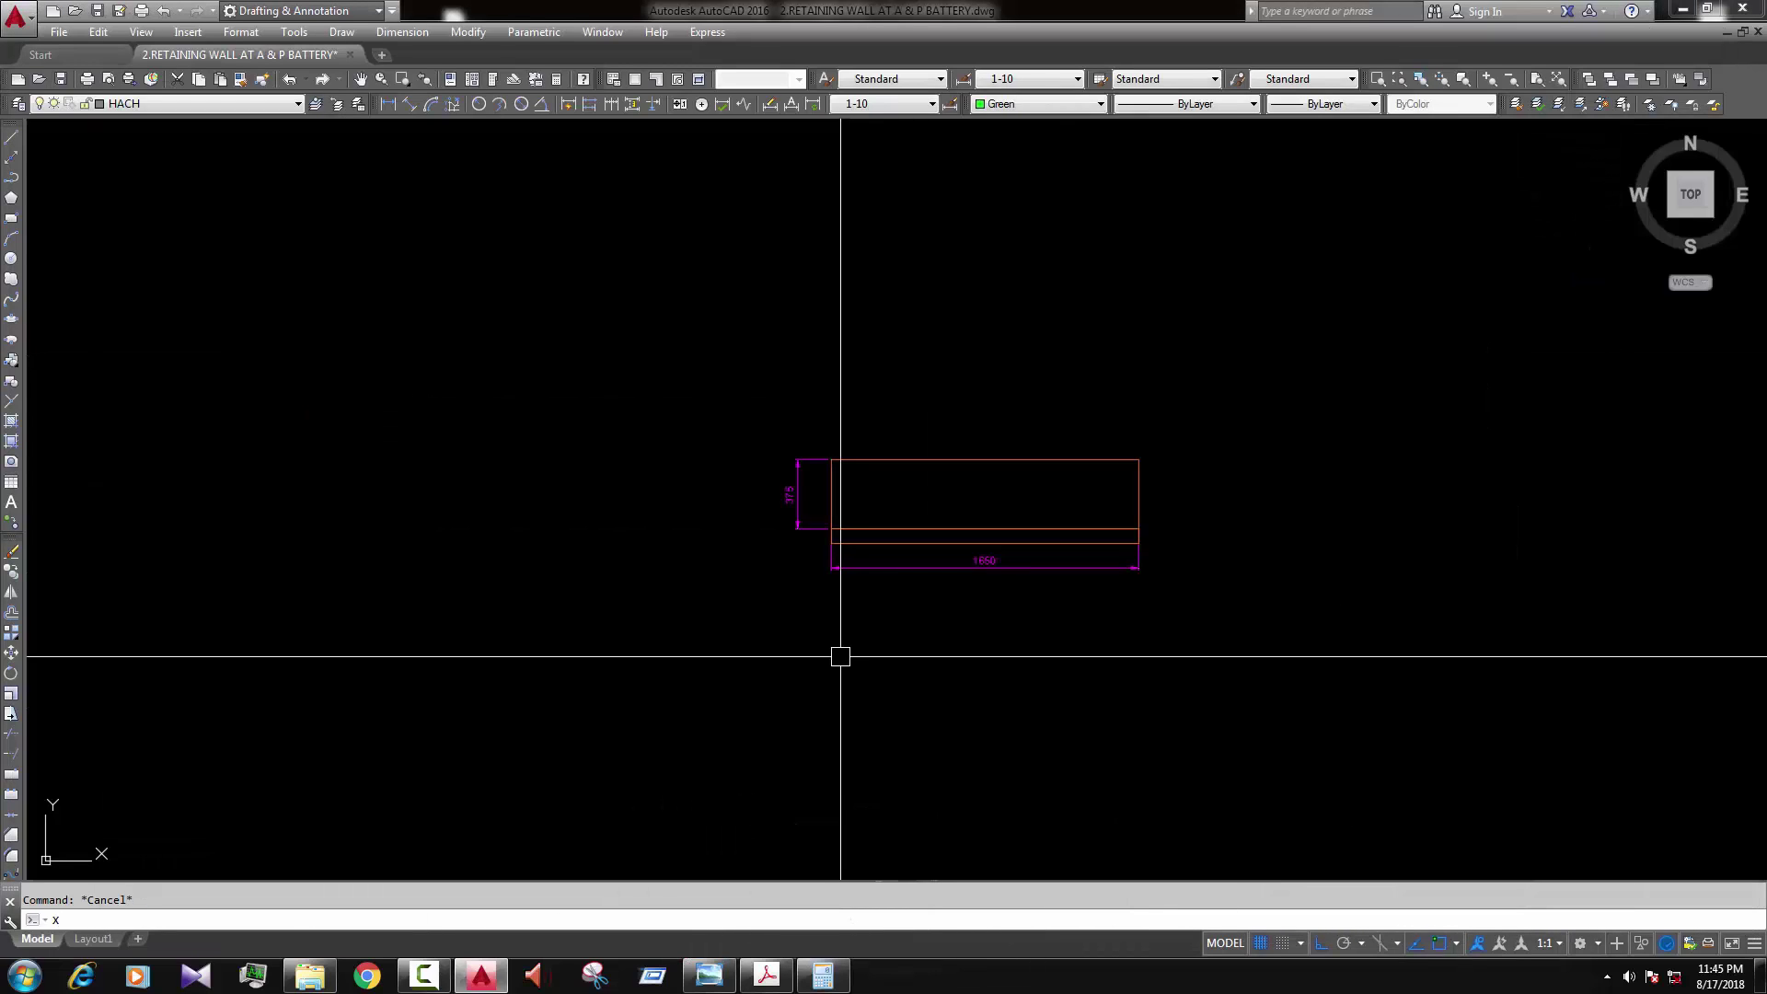
pyautogui.press('Return')
pyautogui.click(831, 494)
pyautogui.click(931, 221)
pyautogui.press('Escape')
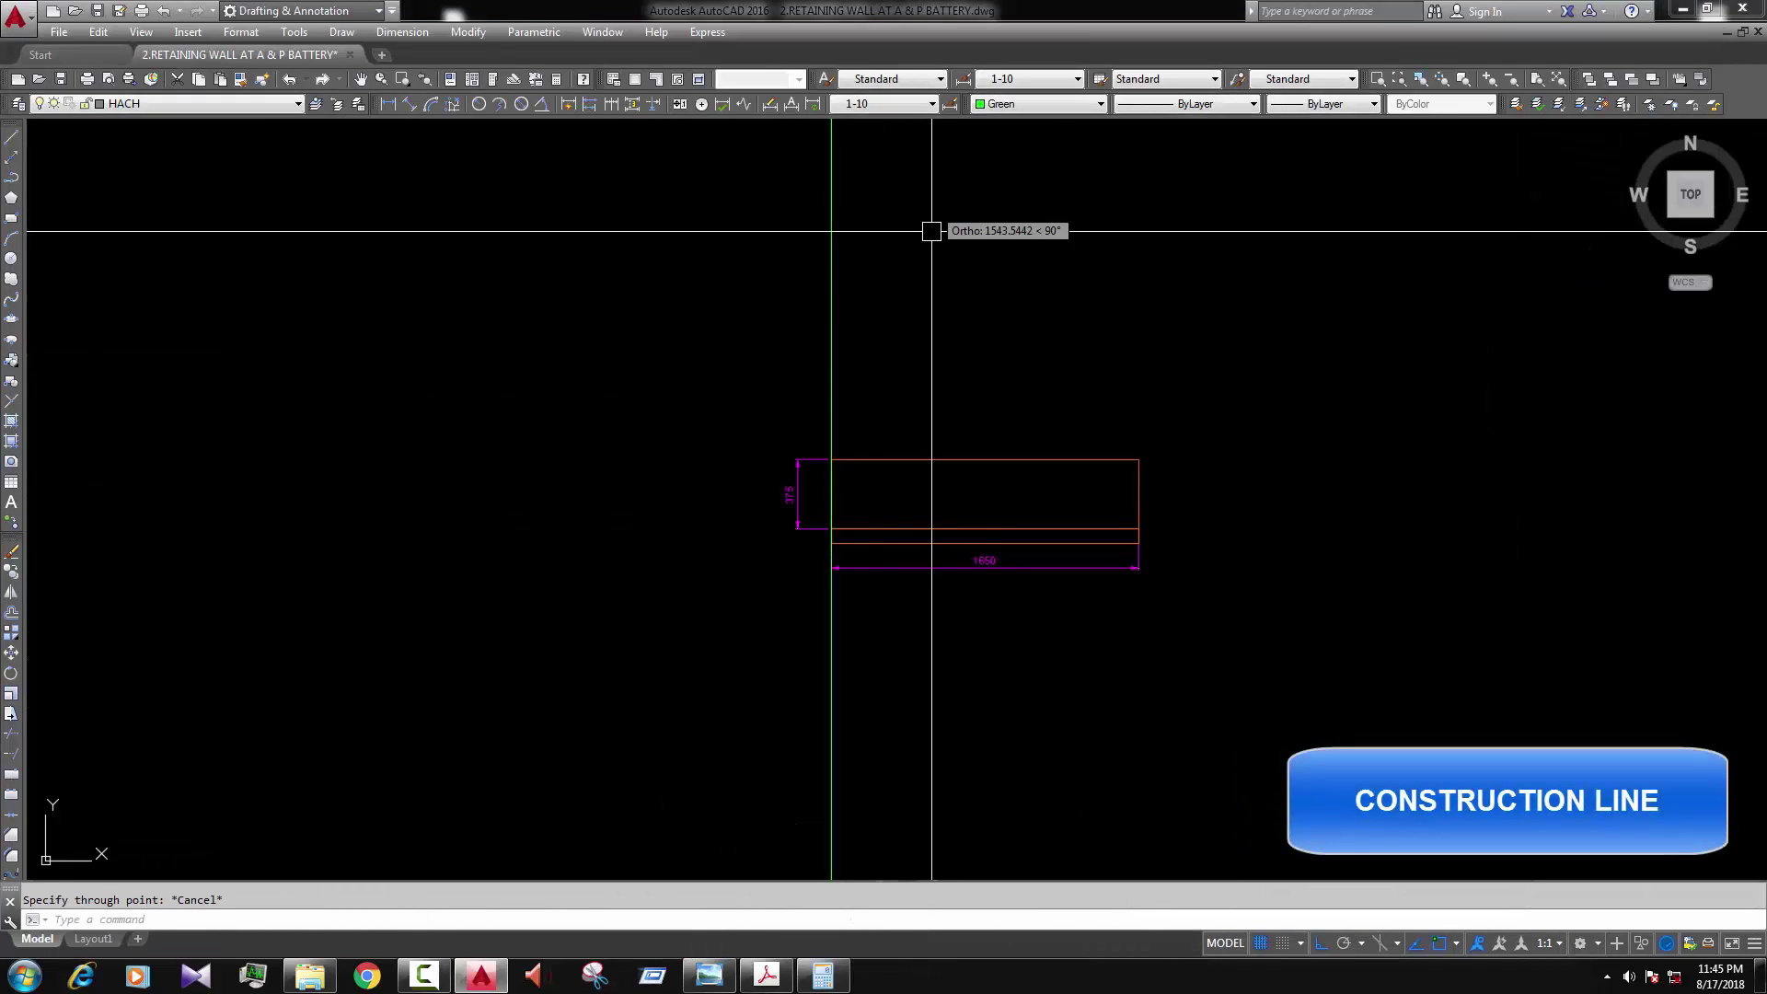
pyautogui.write('o')
pyautogui.press('Return')
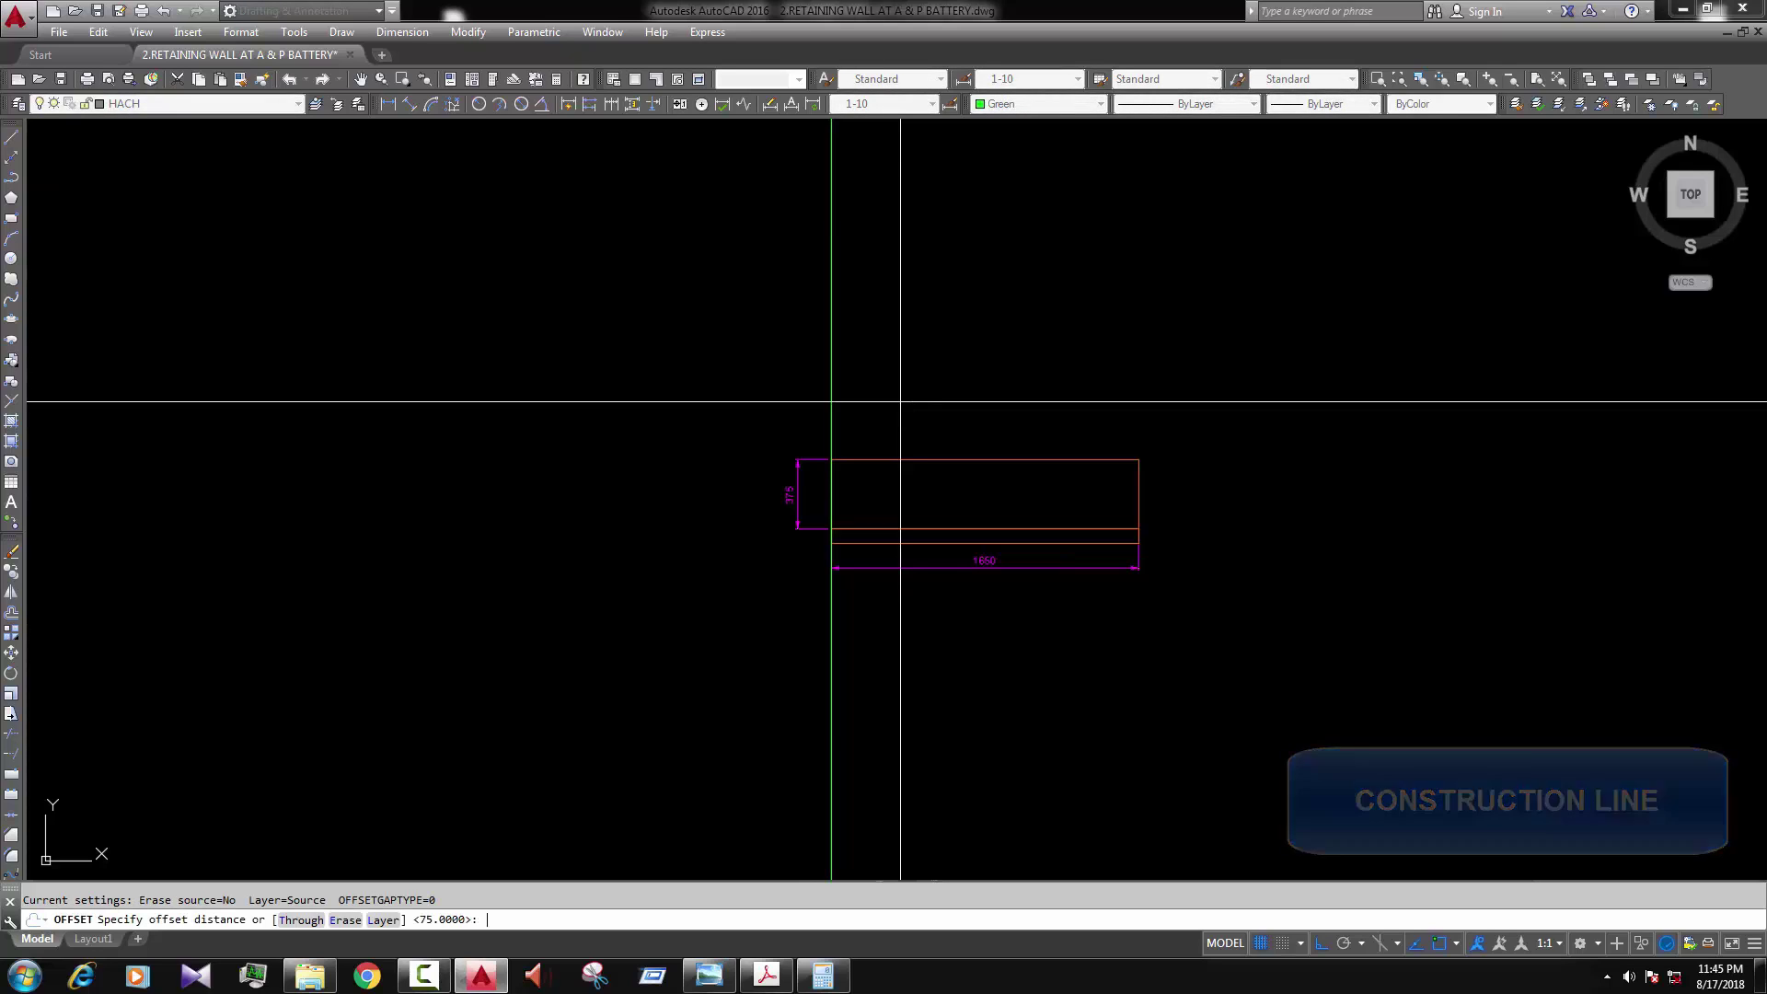
pyautogui.click(825, 972)
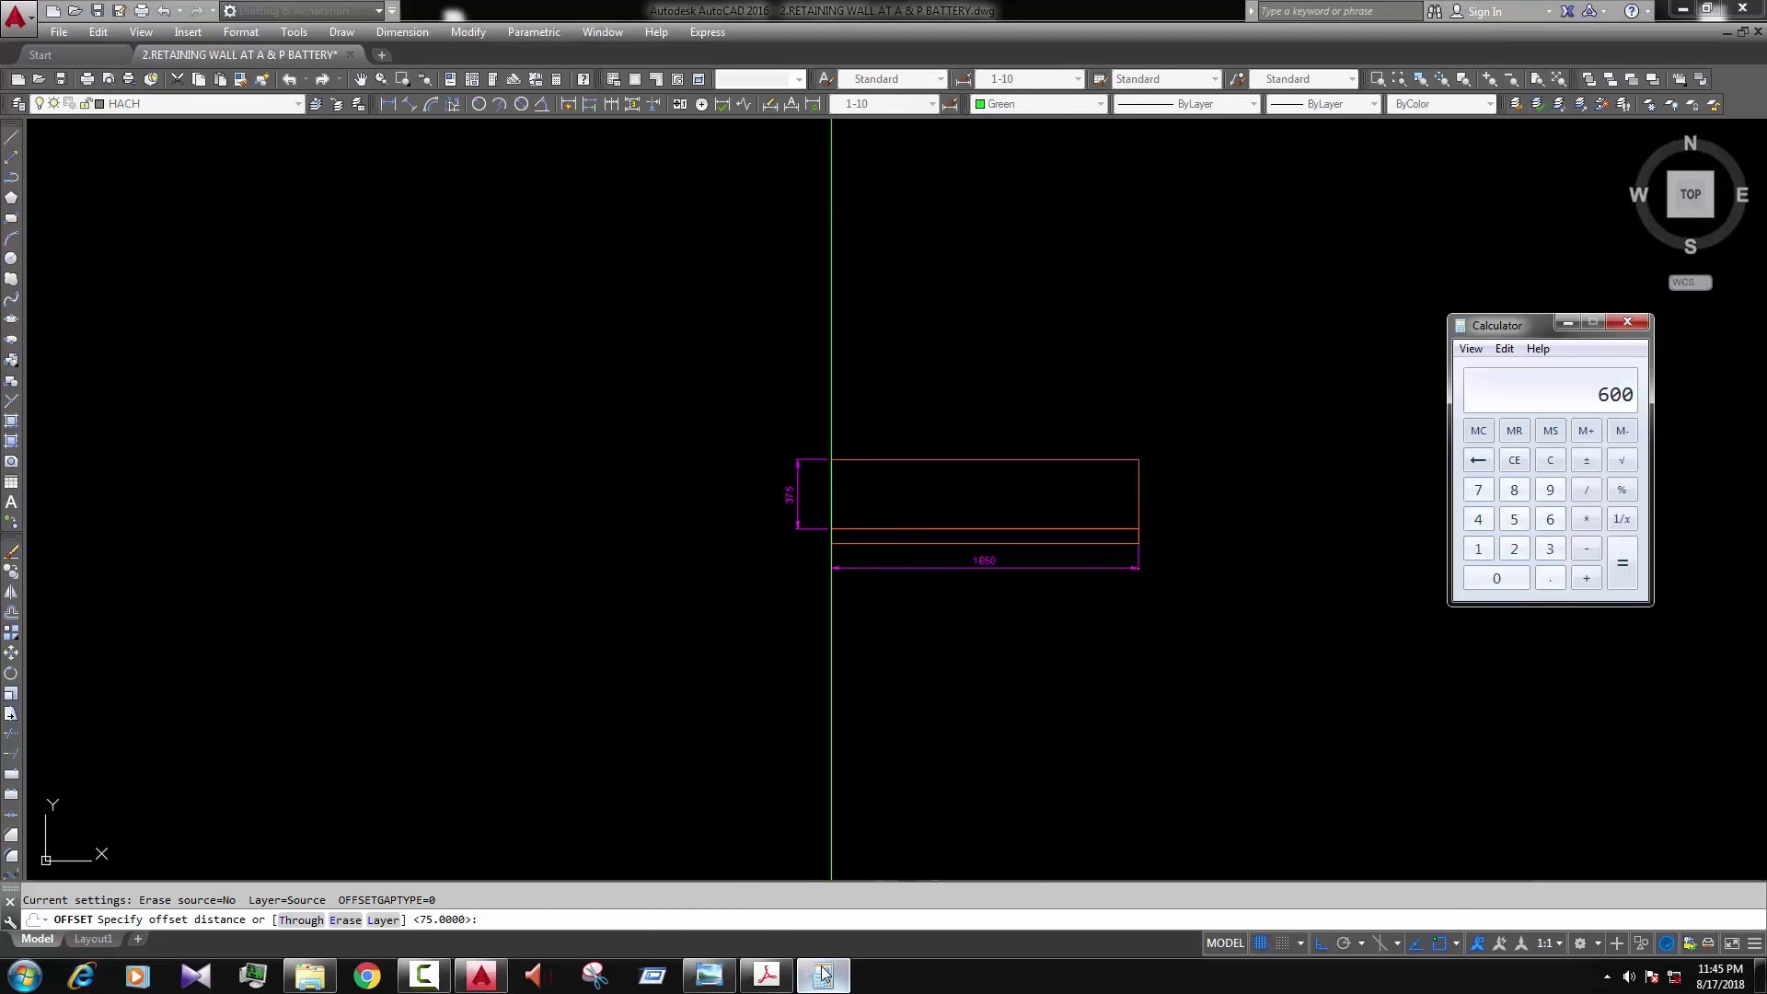
pyautogui.click(821, 973)
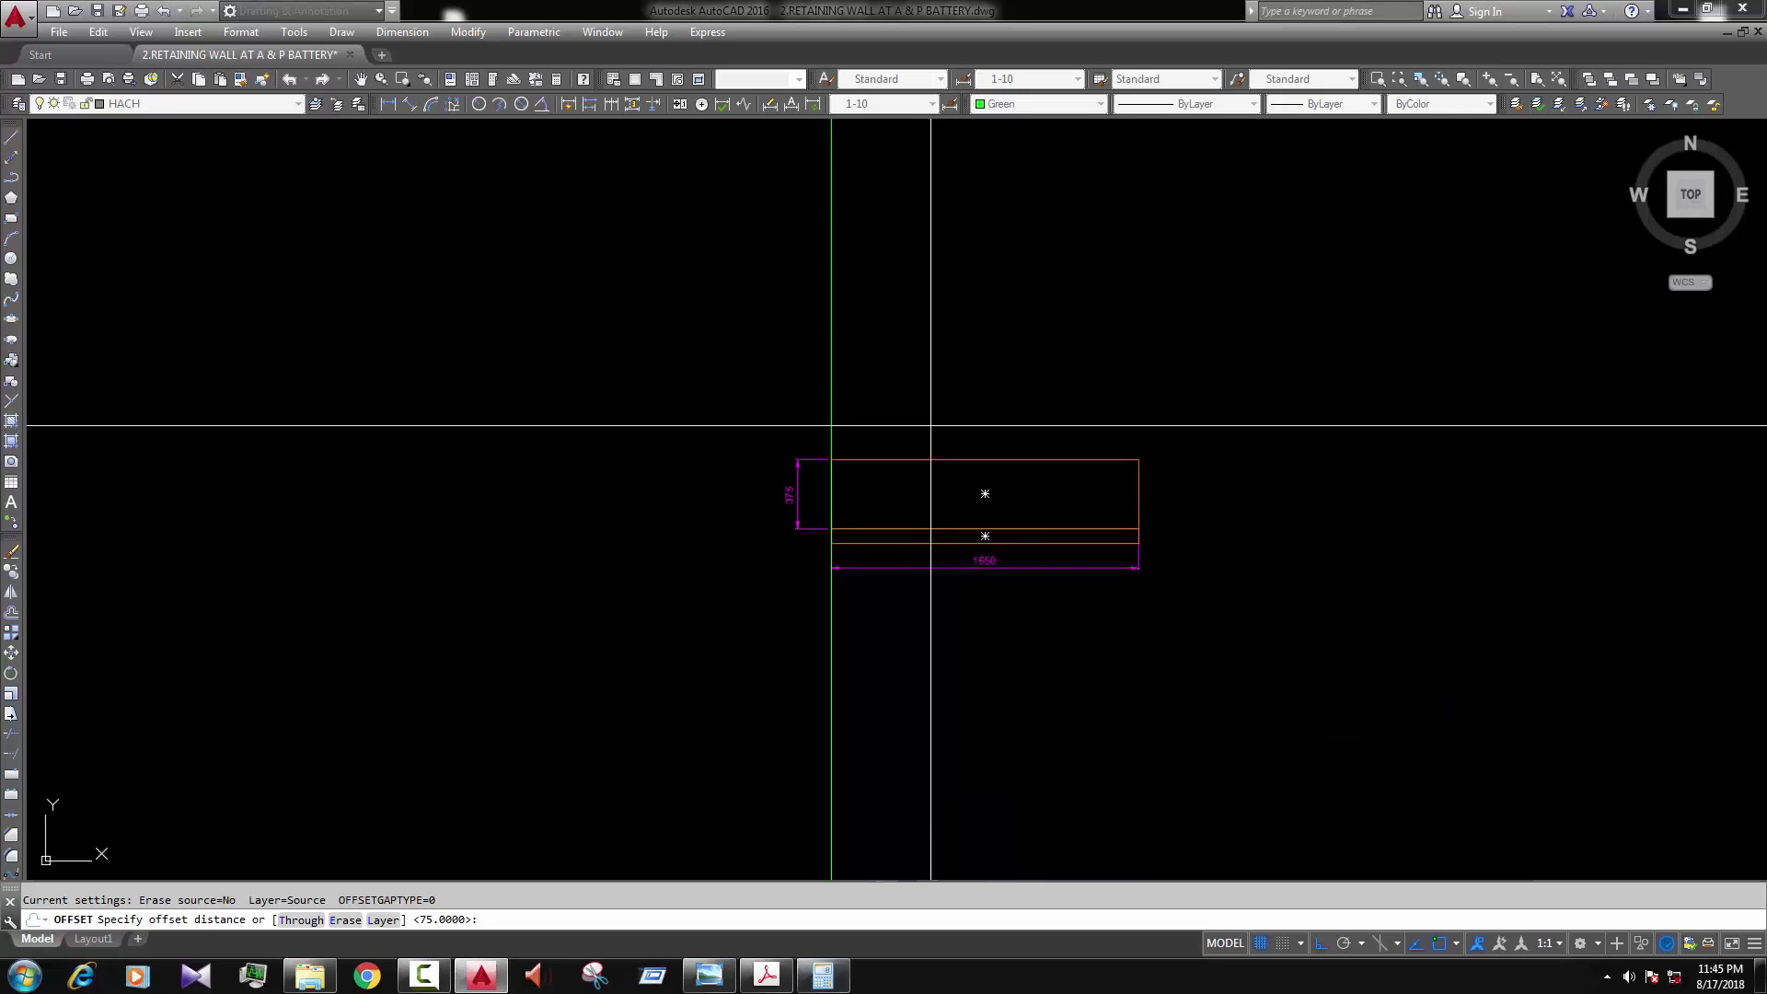
pyautogui.write('000')
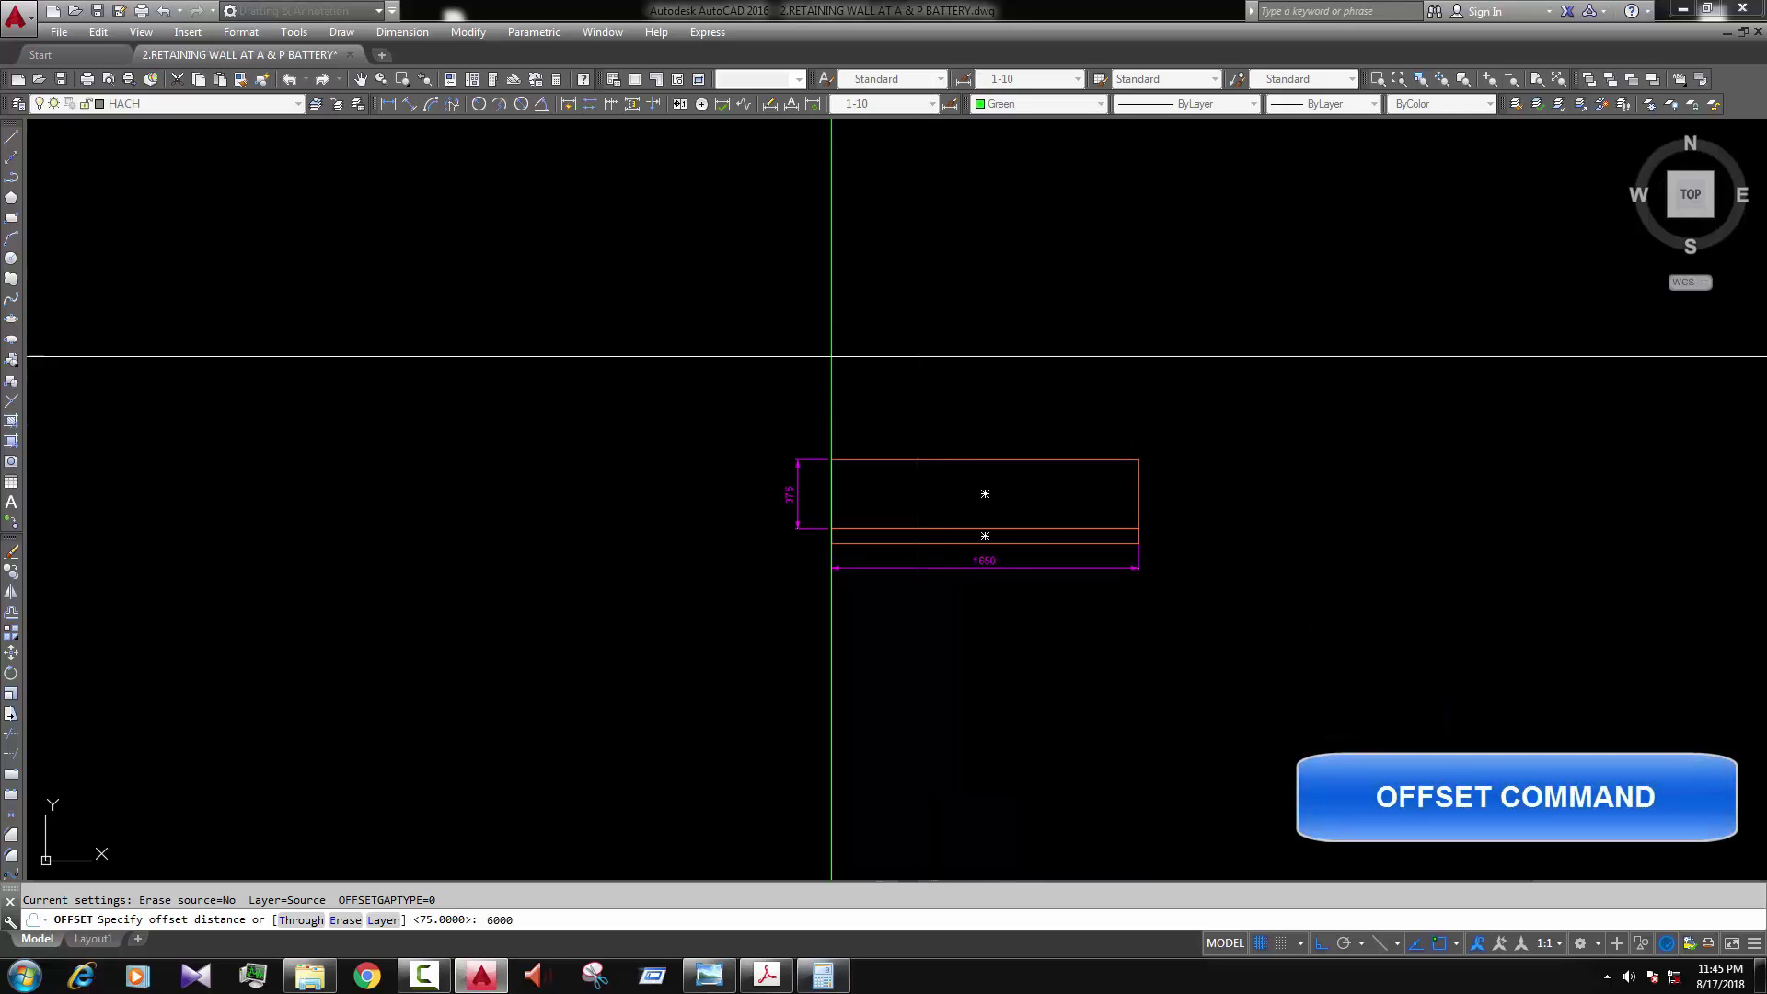
pyautogui.press('Escape')
# Step: Offset the vertical construction line 600 to the right to mark the stem's inner face
pyautogui.write('o')
pyautogui.press('Return')
pyautogui.write('6')
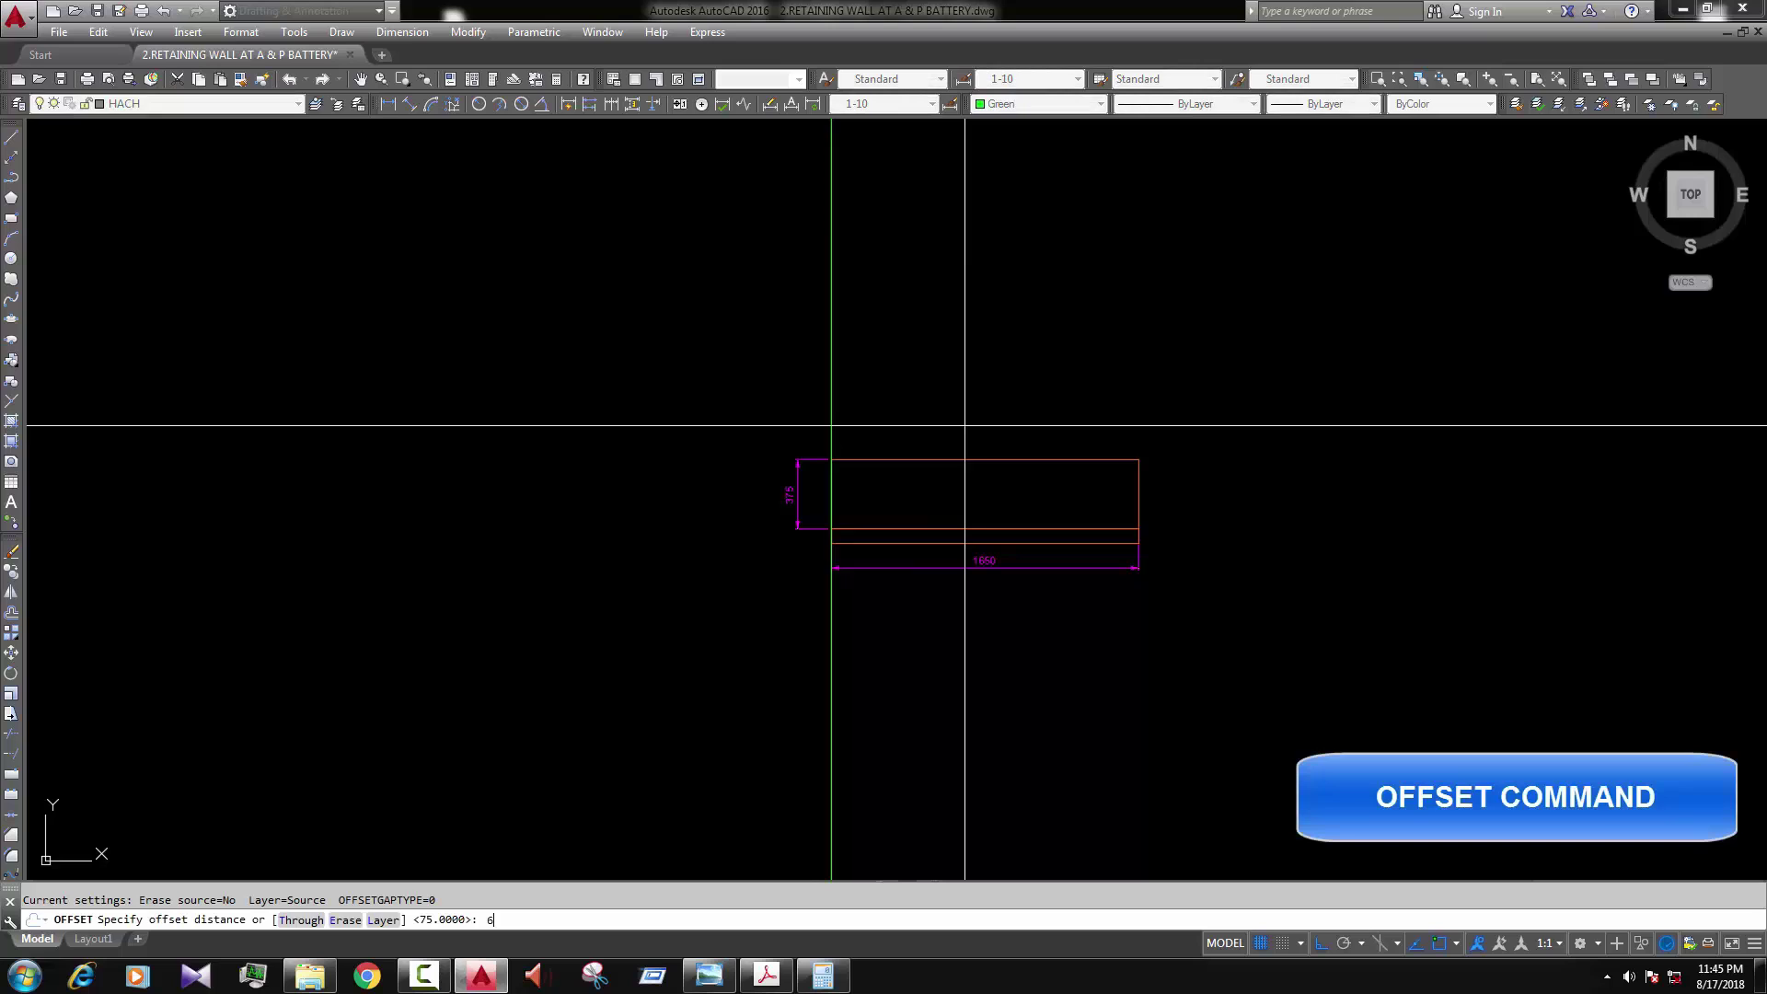
pyautogui.write('000')
pyautogui.press('BackSpace')
pyautogui.press('Return')
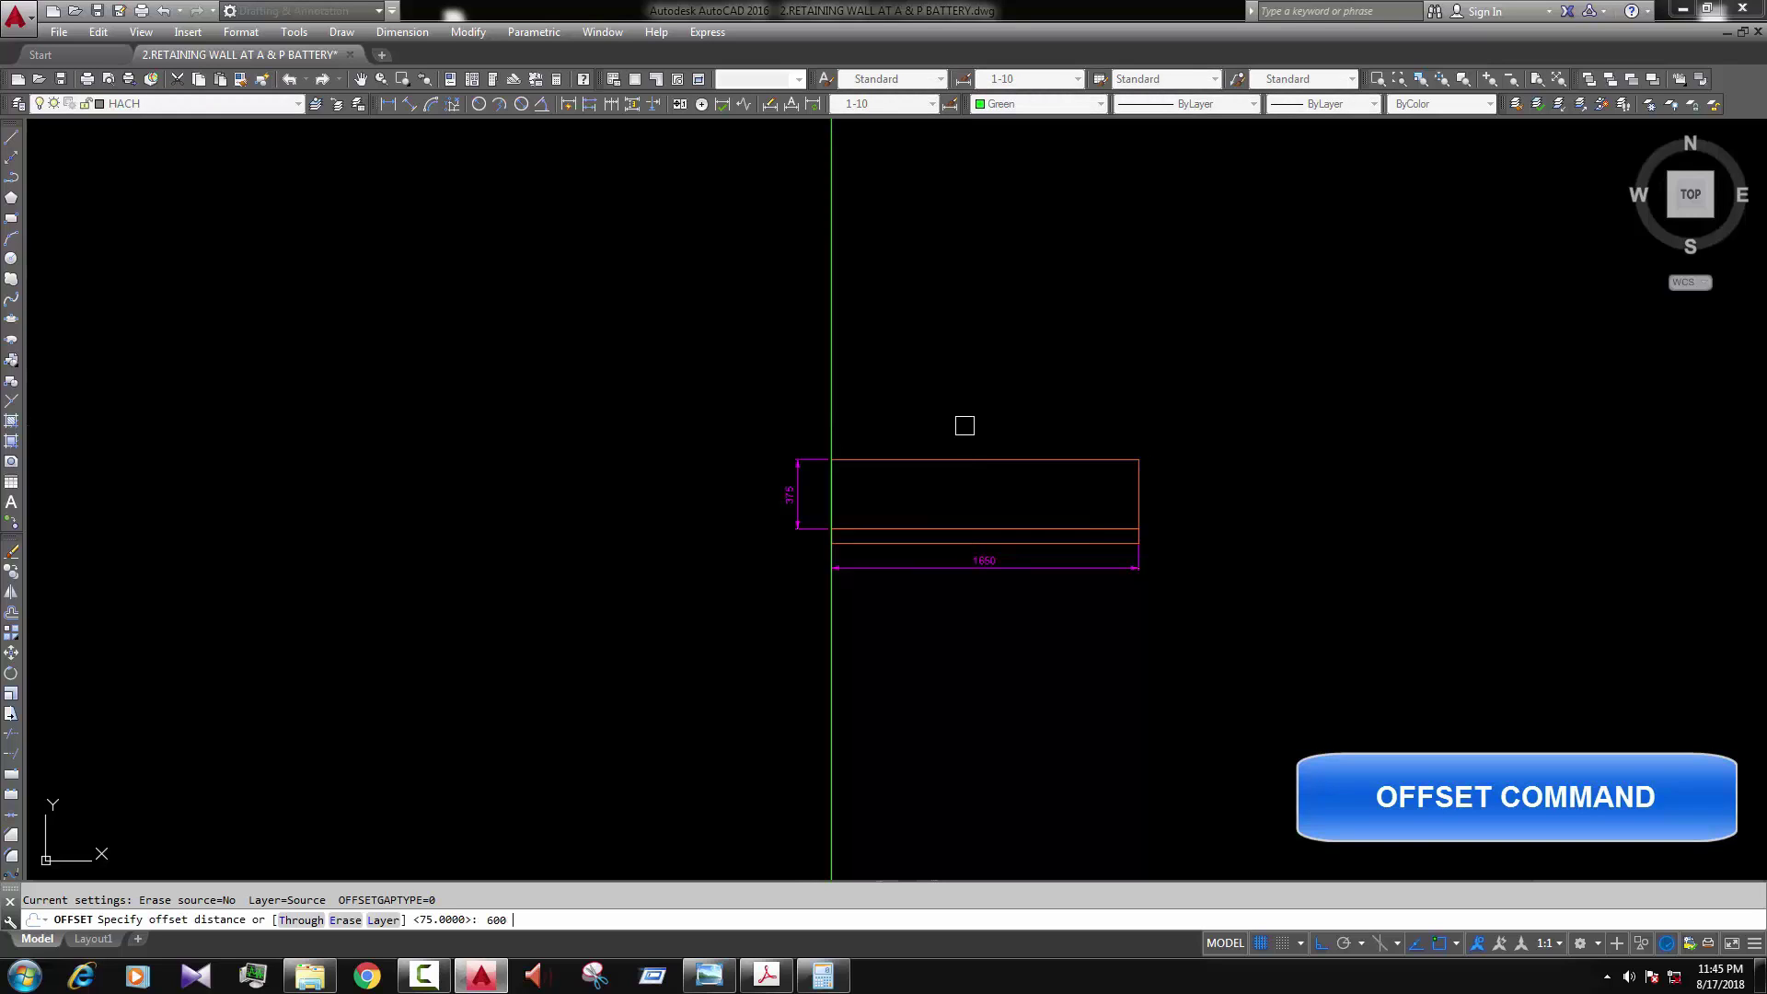
pyautogui.click(834, 360)
pyautogui.click(919, 383)
pyautogui.press('Escape')
# Step: Delete the original construction line on the base's left edge
pyautogui.scroll(2, 924, 482)
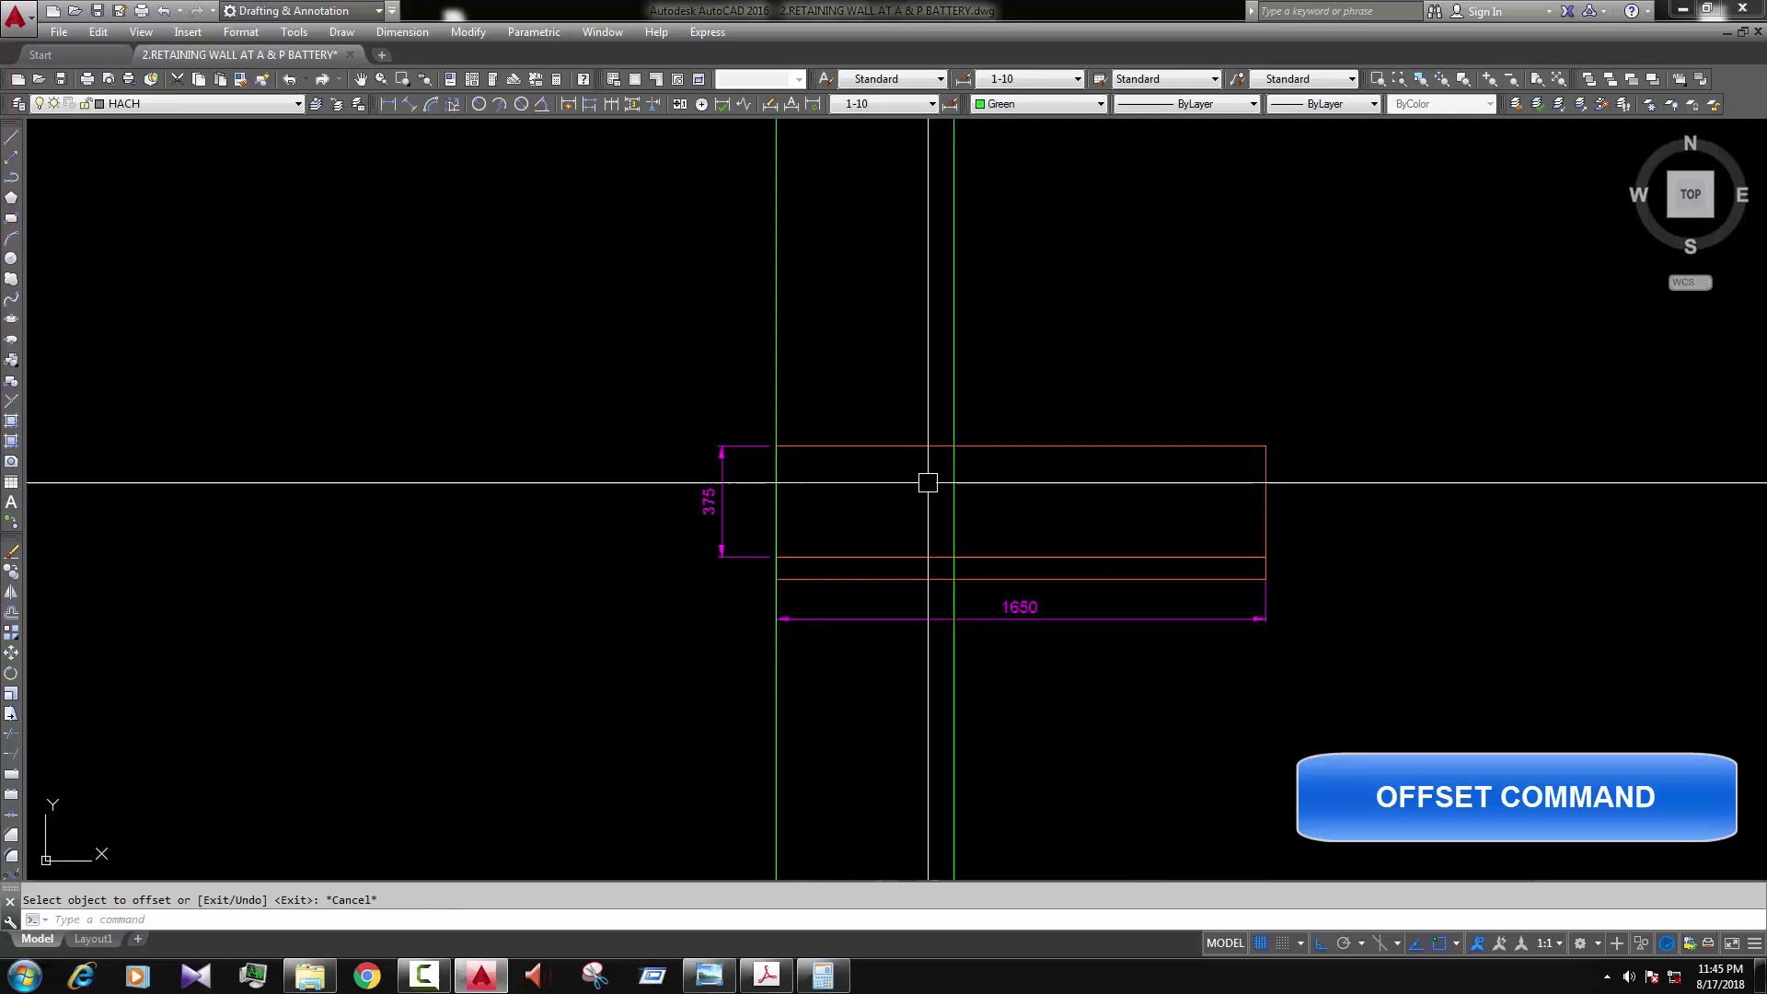
pyautogui.click(776, 501)
pyautogui.click(749, 343)
pyautogui.press('Delete')
pyautogui.press('Escape')
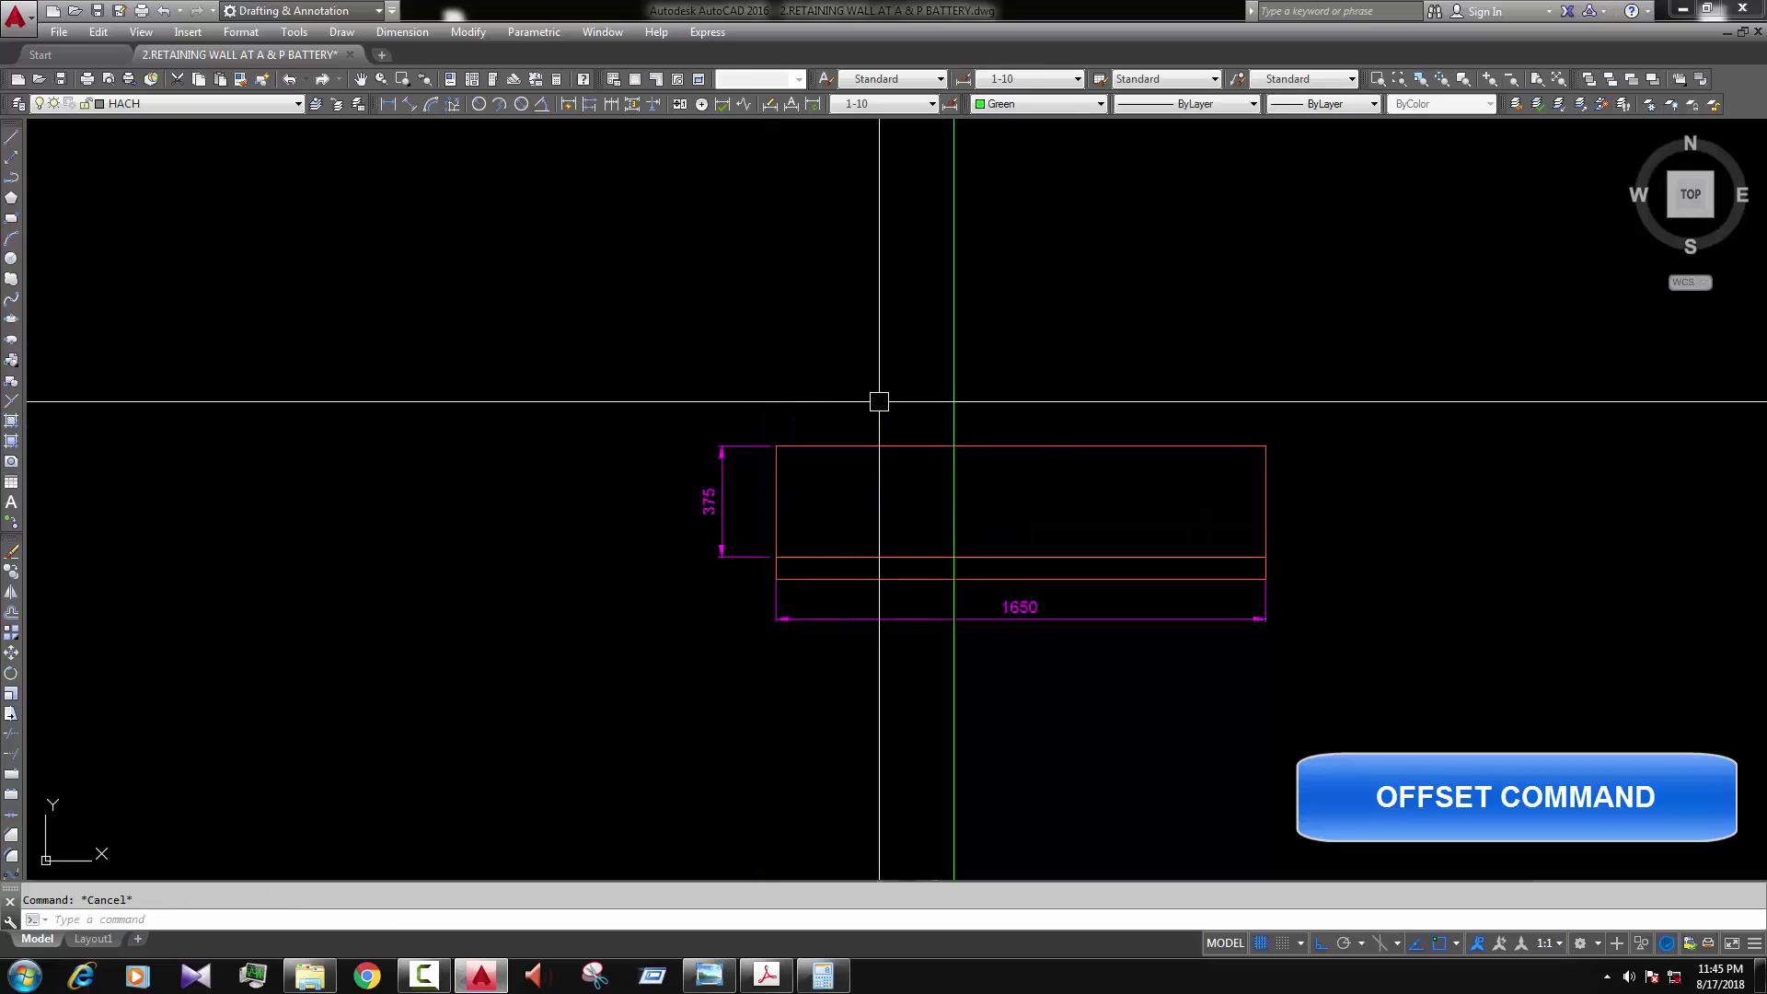
# Step: Offset the stem's inner-face construction line 225 to the left to mark the outer face at the base
pyautogui.write('o')
pyautogui.press('Return')
pyautogui.write('225')
pyautogui.press('Return')
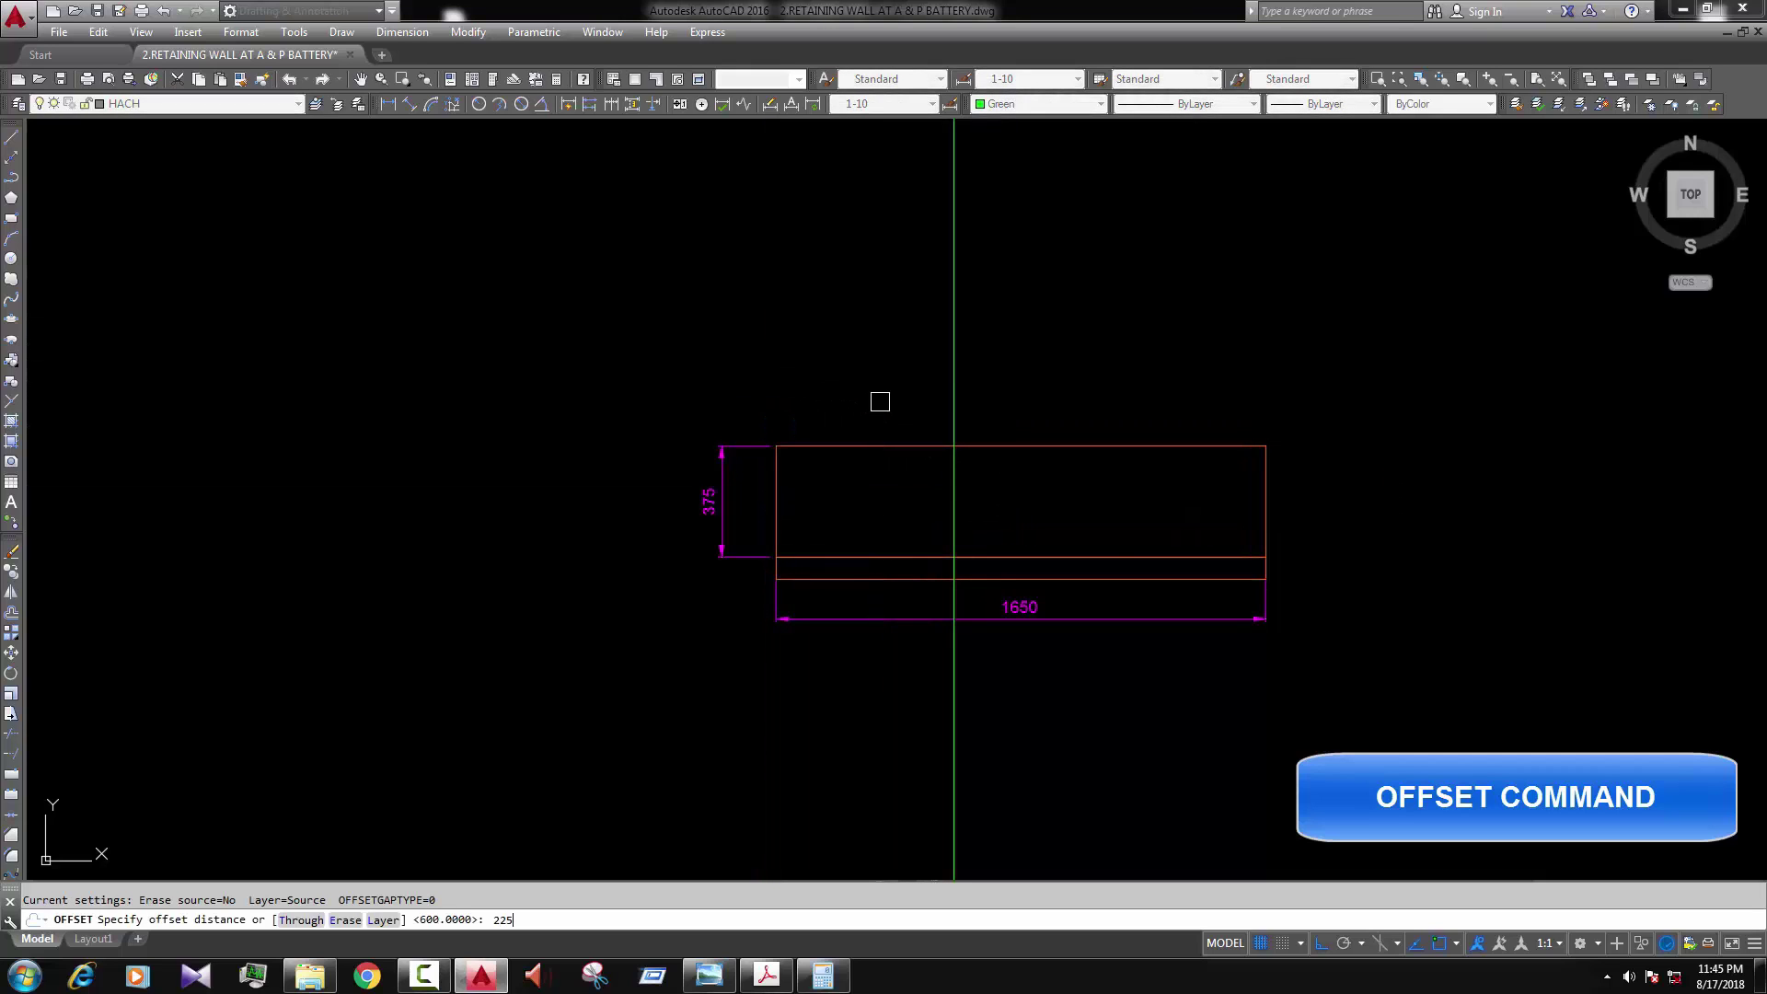
pyautogui.press('Escape')
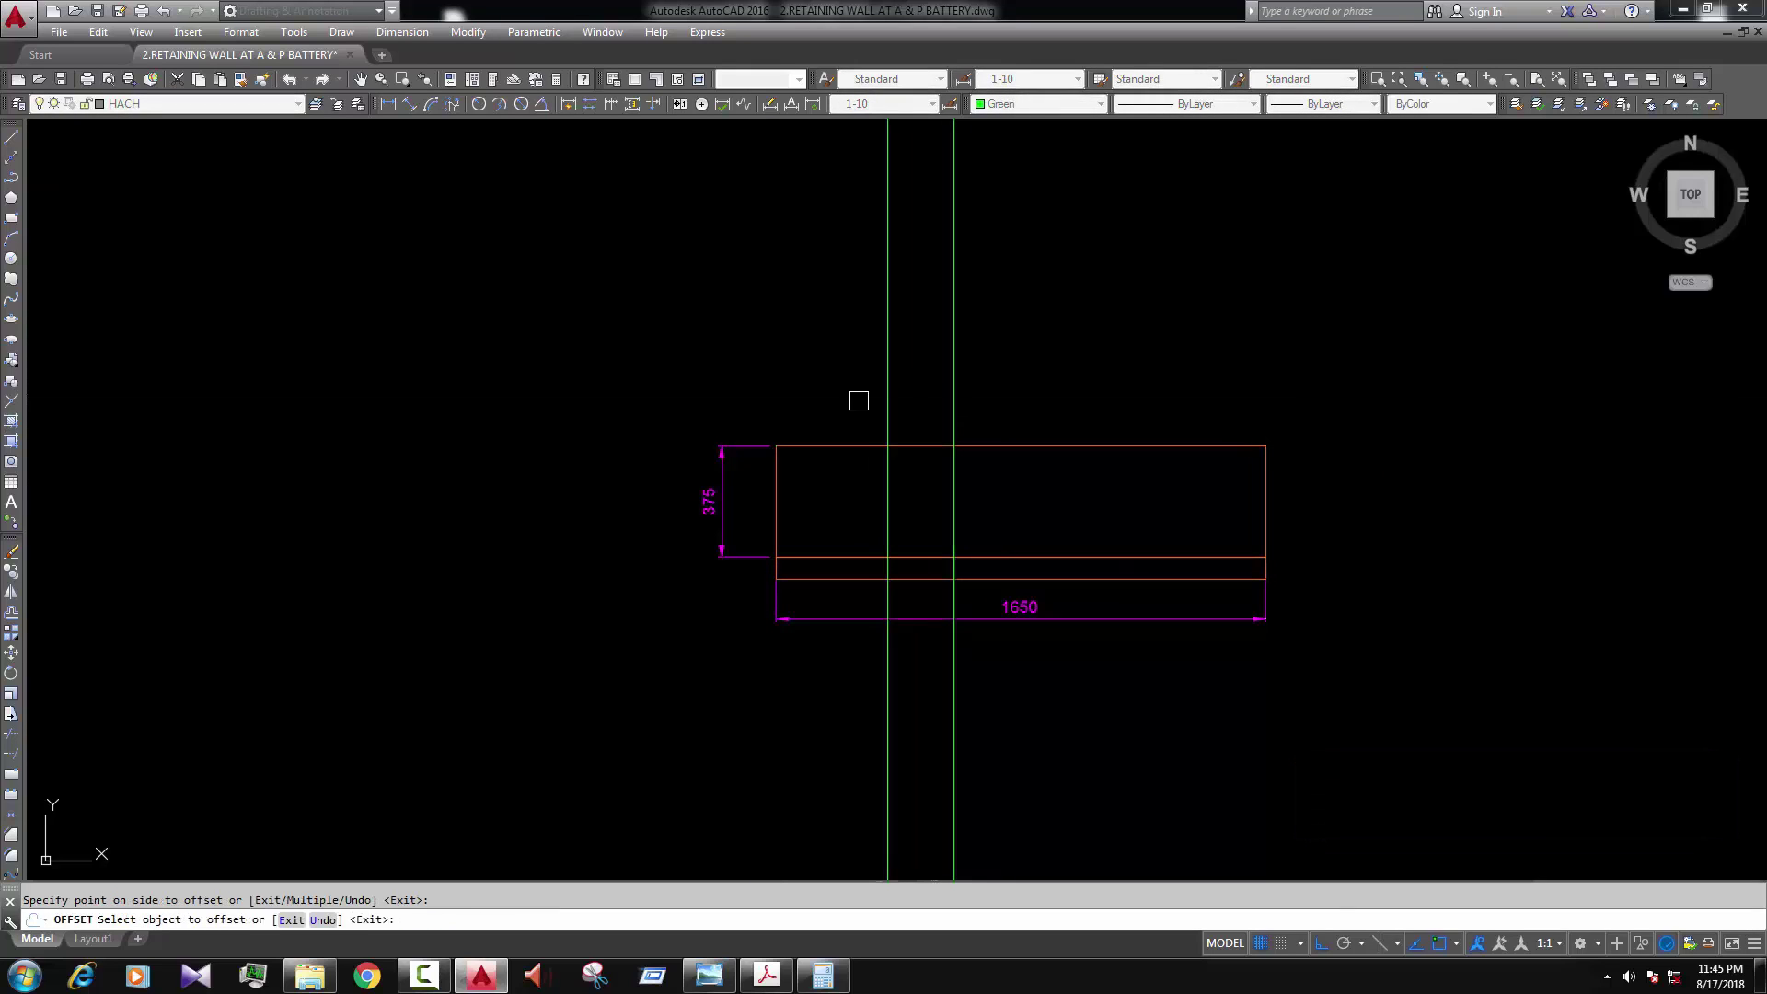
pyautogui.scroll(-2, 967, 516)
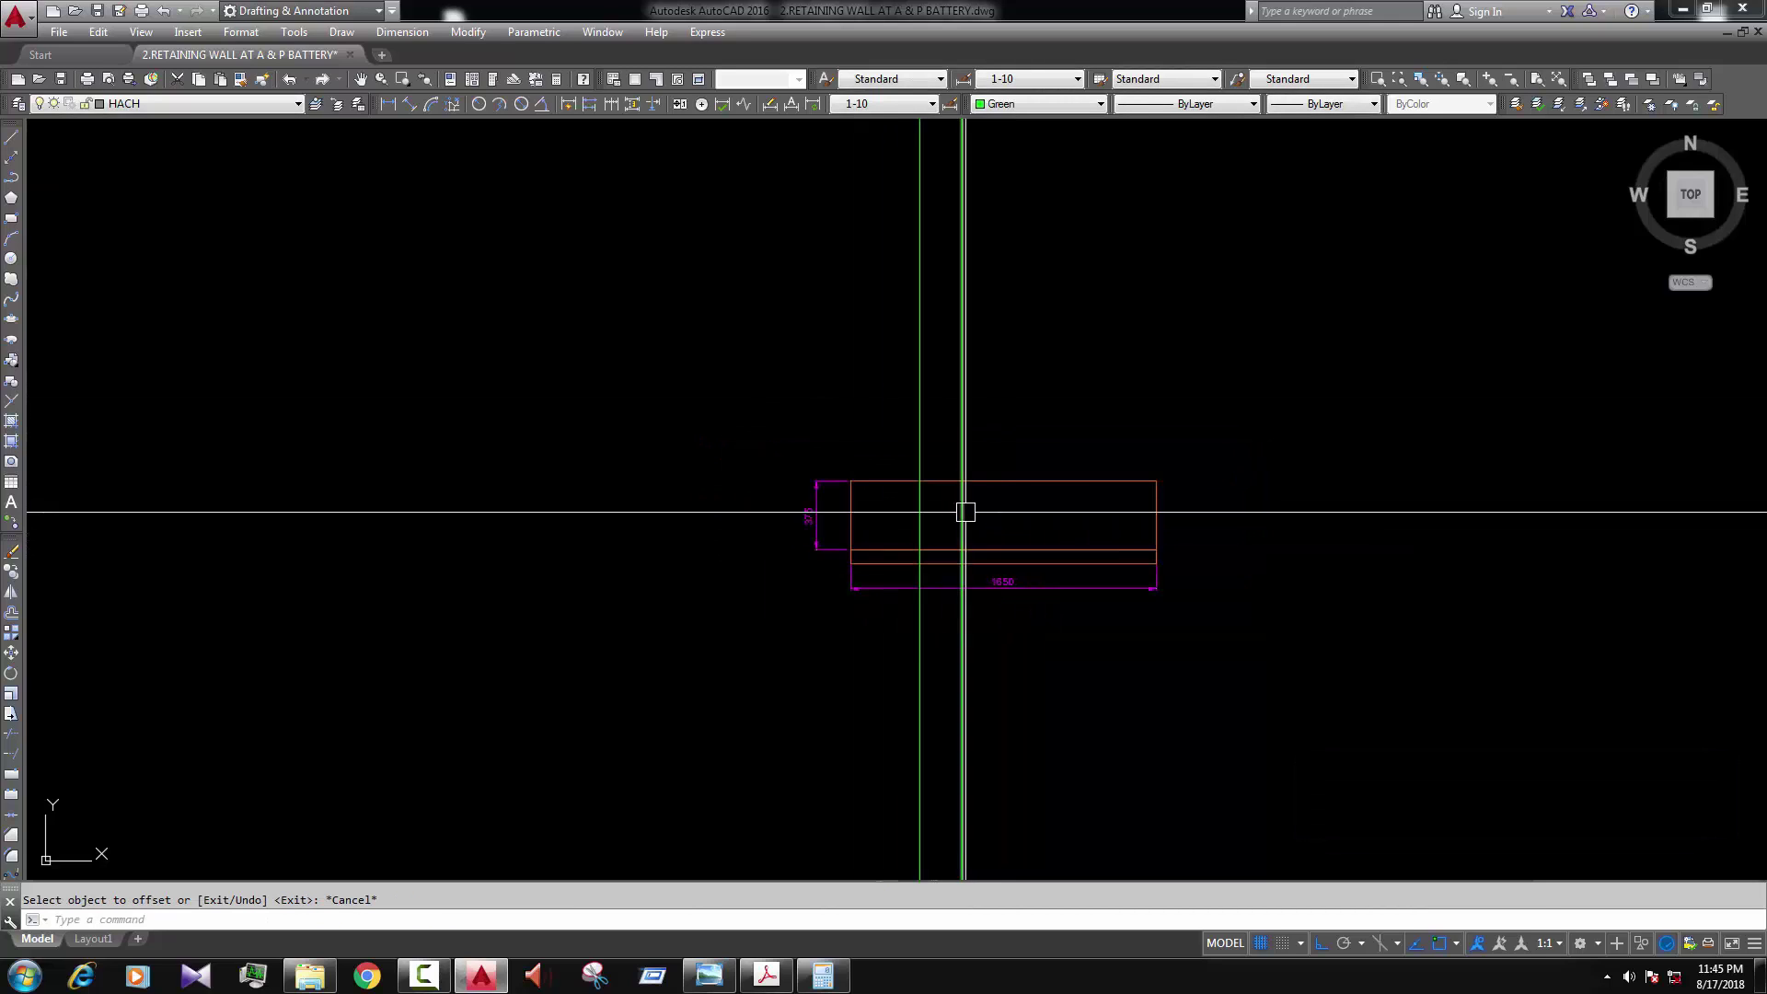
# Step: Draw a horizontal construction line along the base's top edge
pyautogui.write('xl')
pyautogui.press('Return')
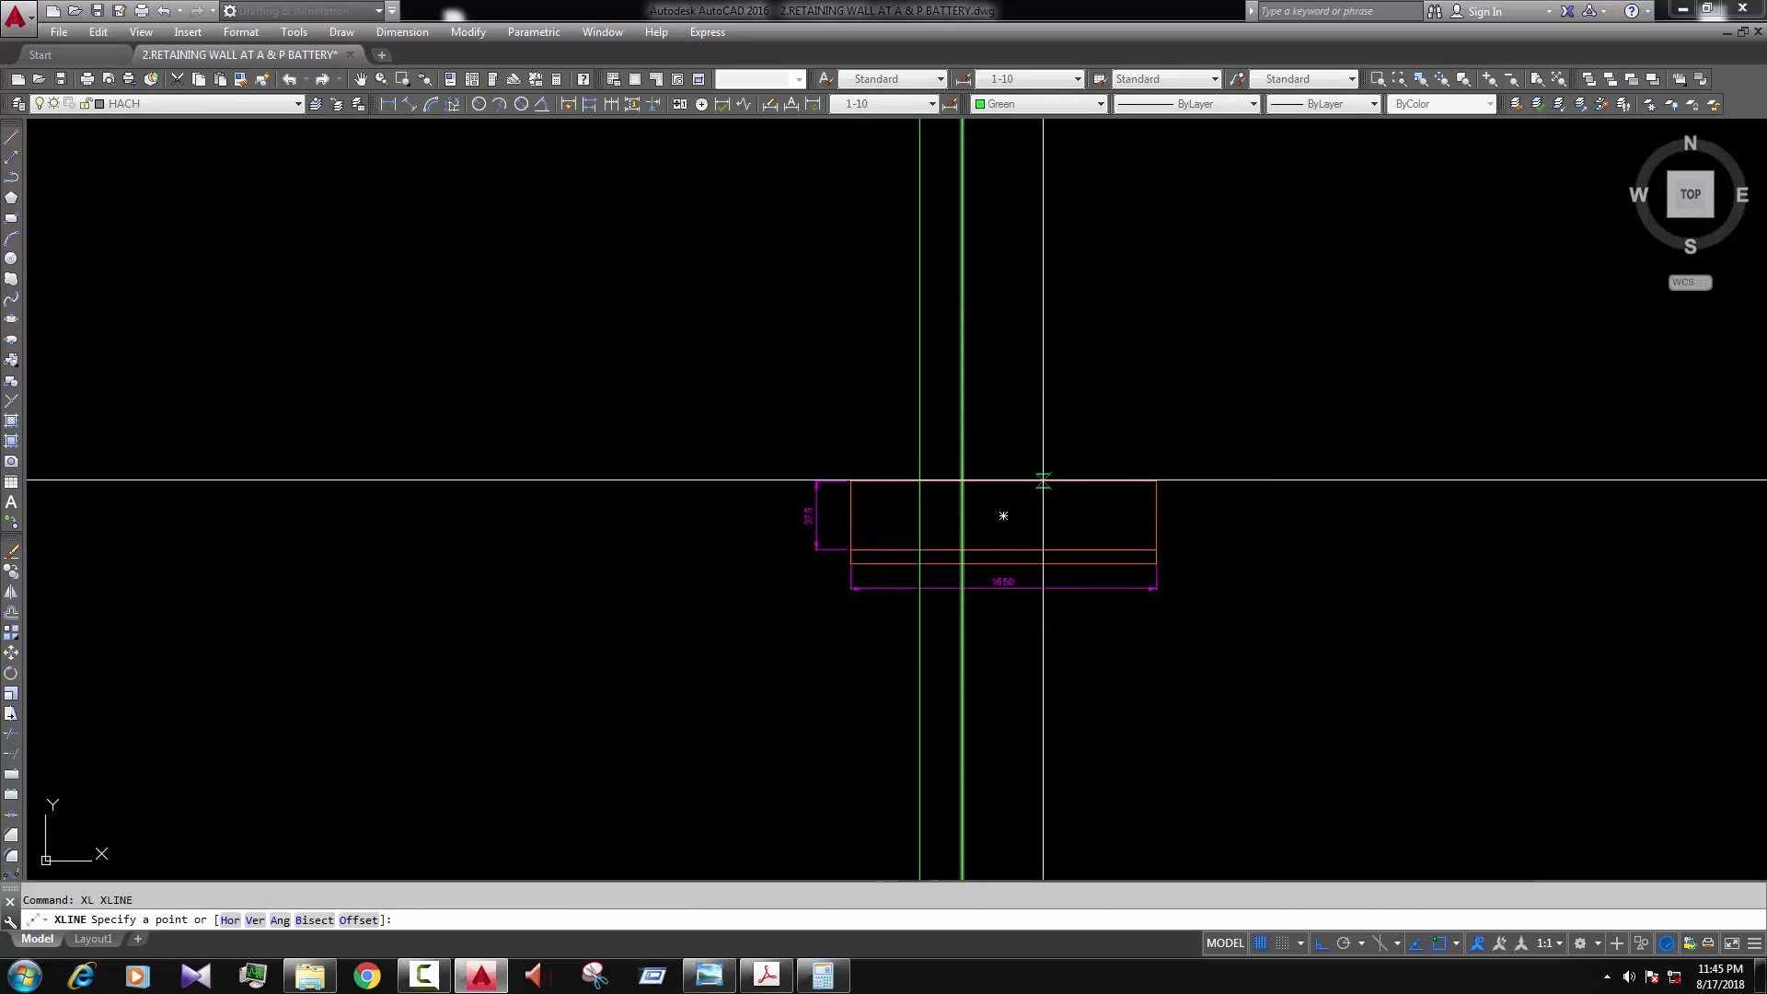
pyautogui.click(1041, 481)
pyautogui.press('Escape')
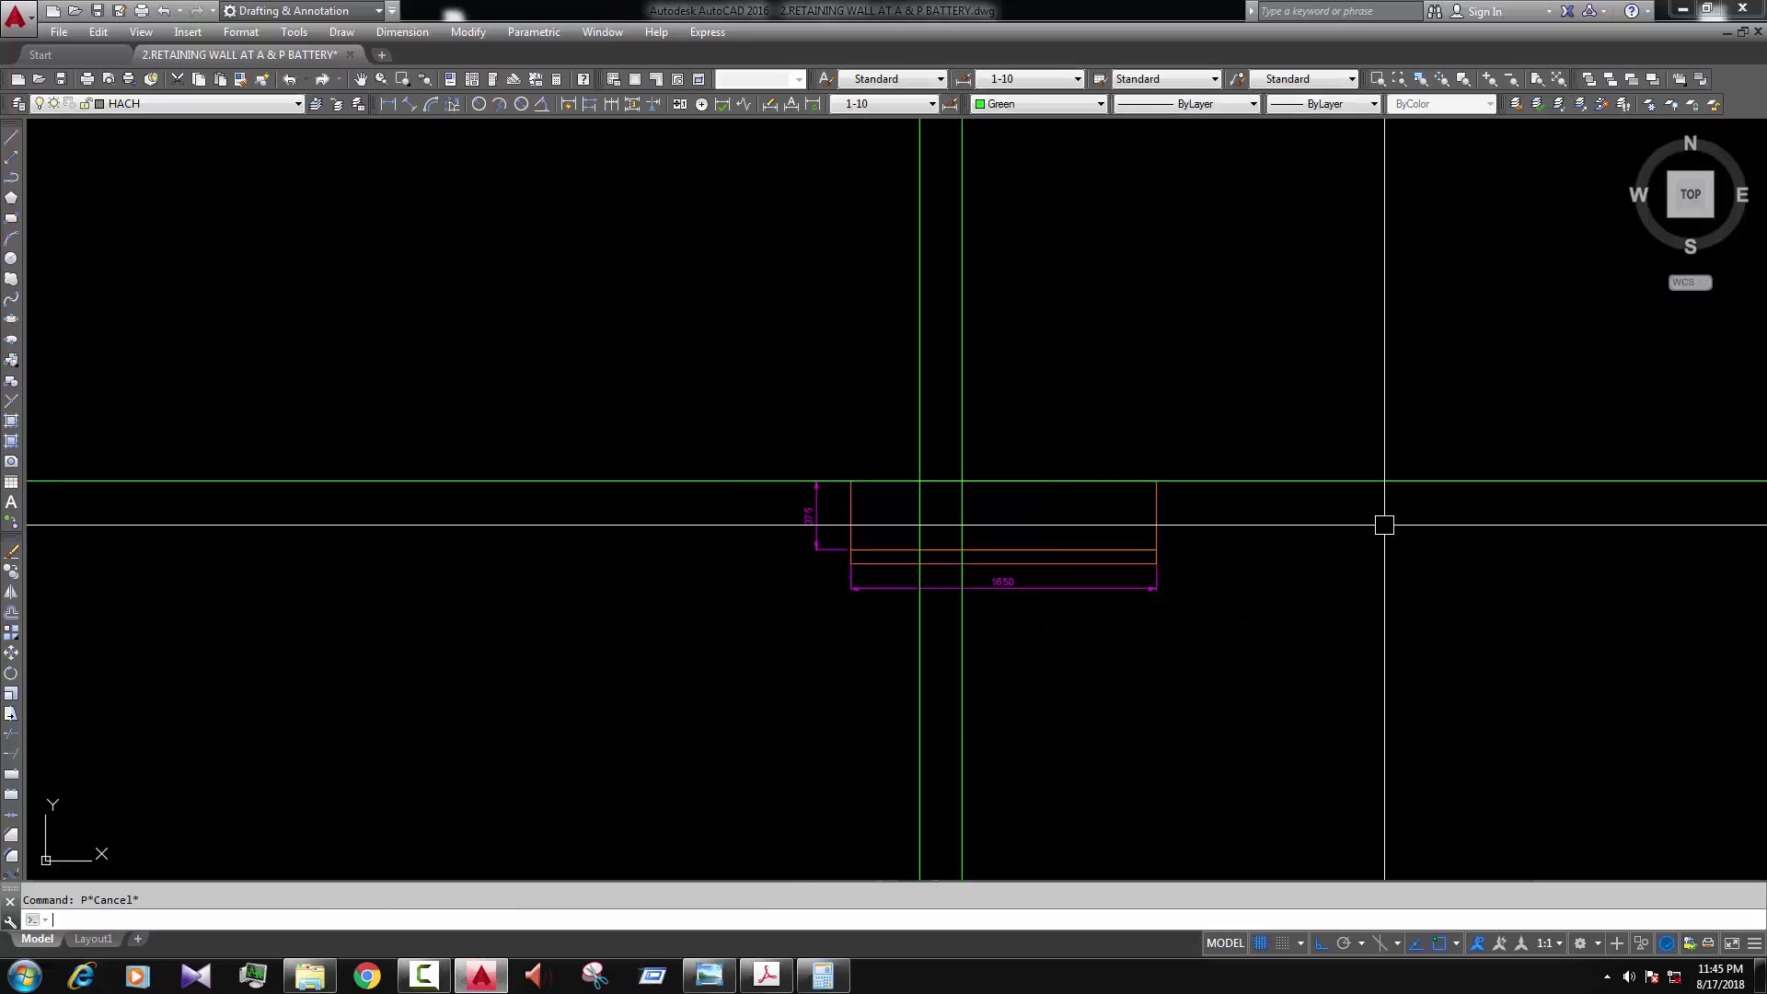
# Step: Offset the horizontal construction line 2350 upward to mark the top of the stem
pyautogui.write('o')
pyautogui.press('Return')
pyautogui.write('1')
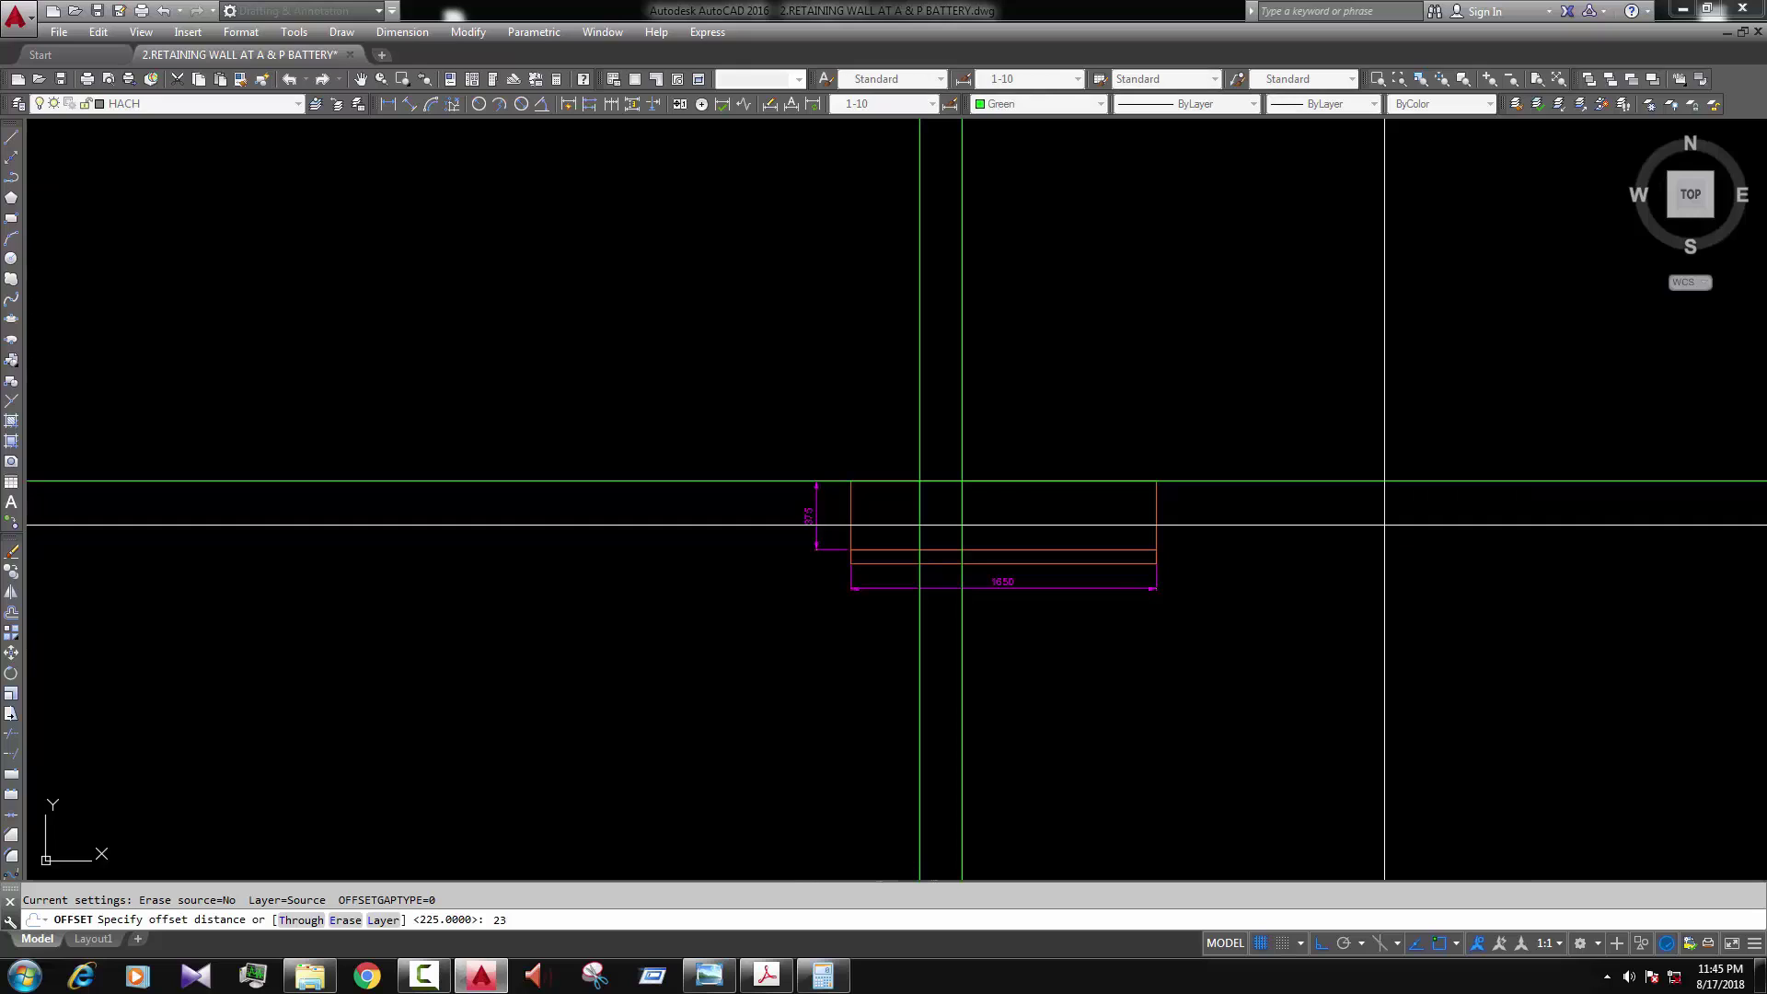
pyautogui.press('Return')
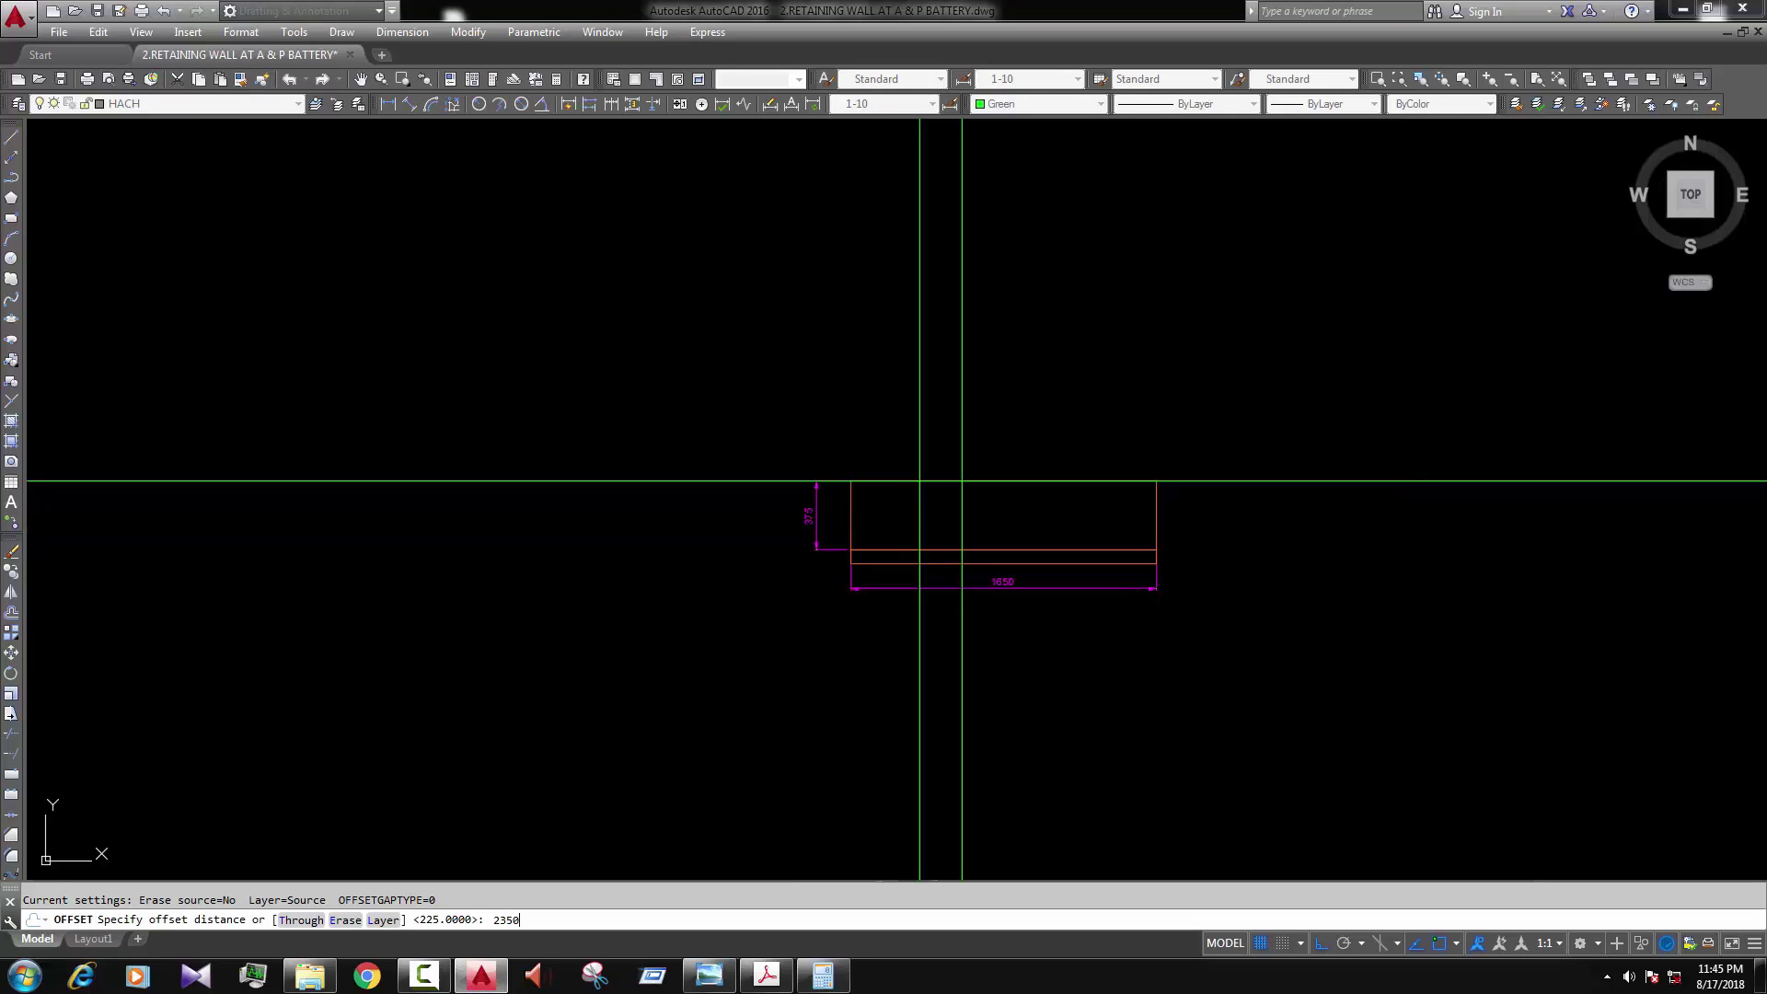
pyautogui.click(1328, 480)
pyautogui.click(1299, 416)
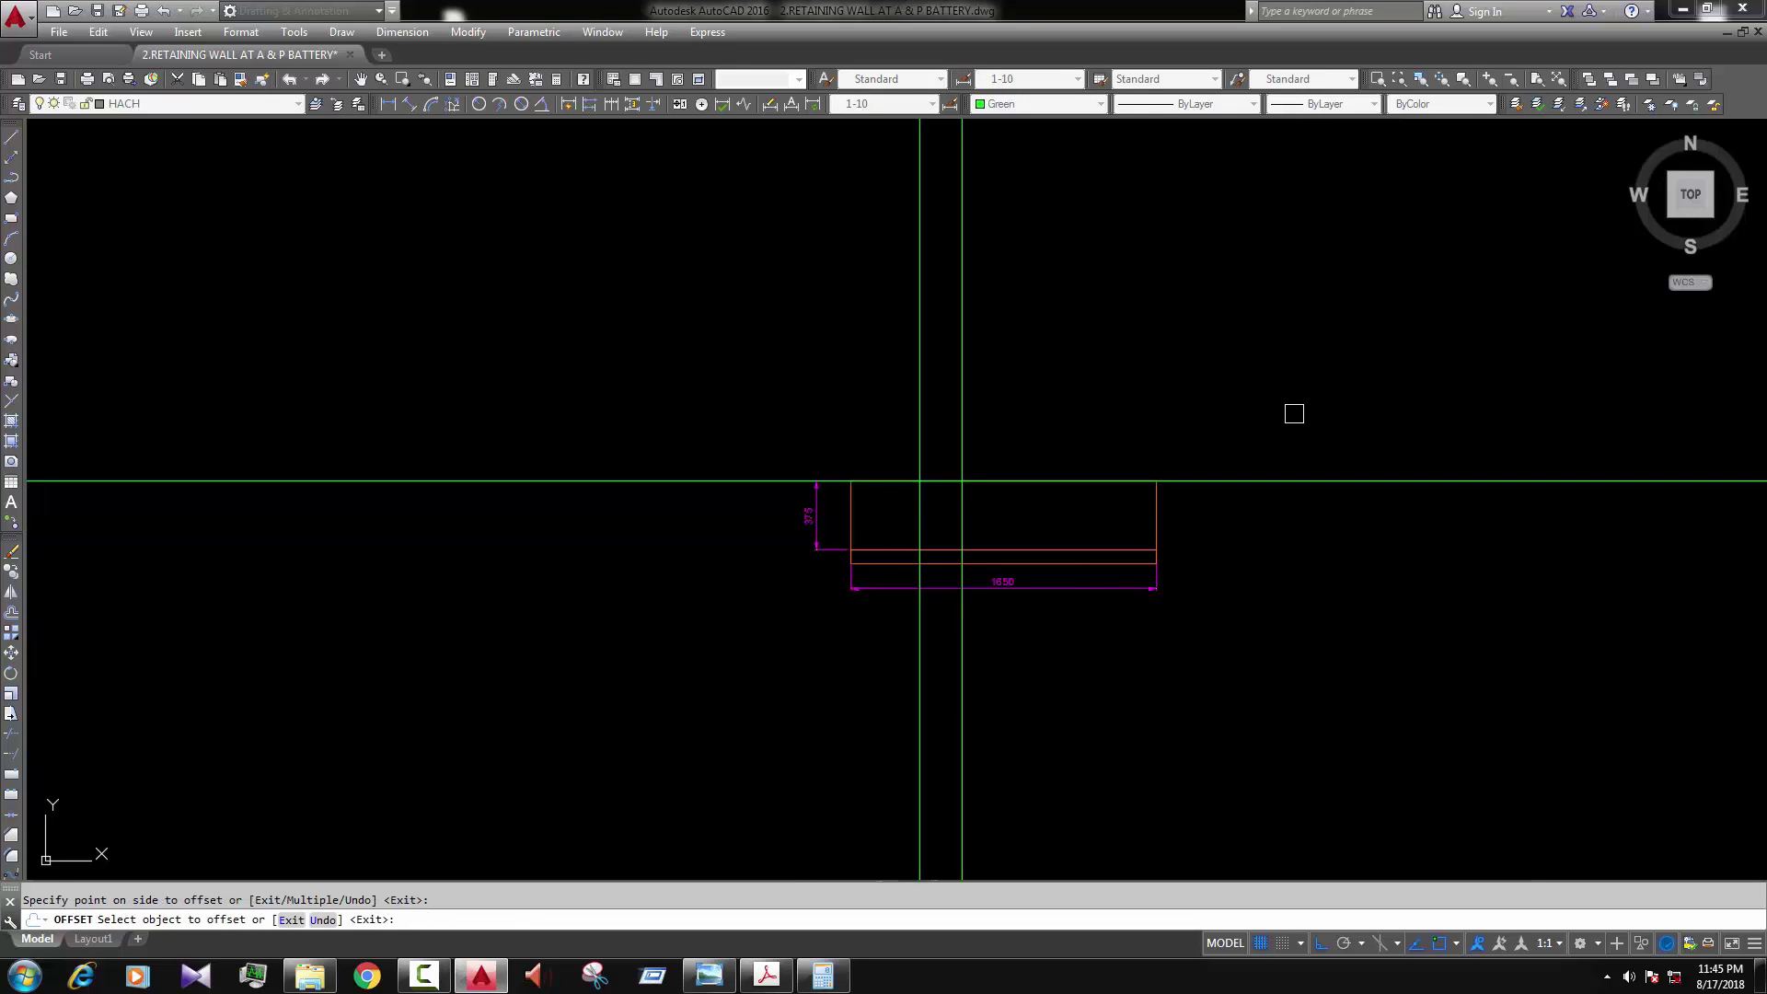
pyautogui.scroll(-2, 1275, 425)
pyautogui.scroll(2, 1094, 255)
pyautogui.press('Escape')
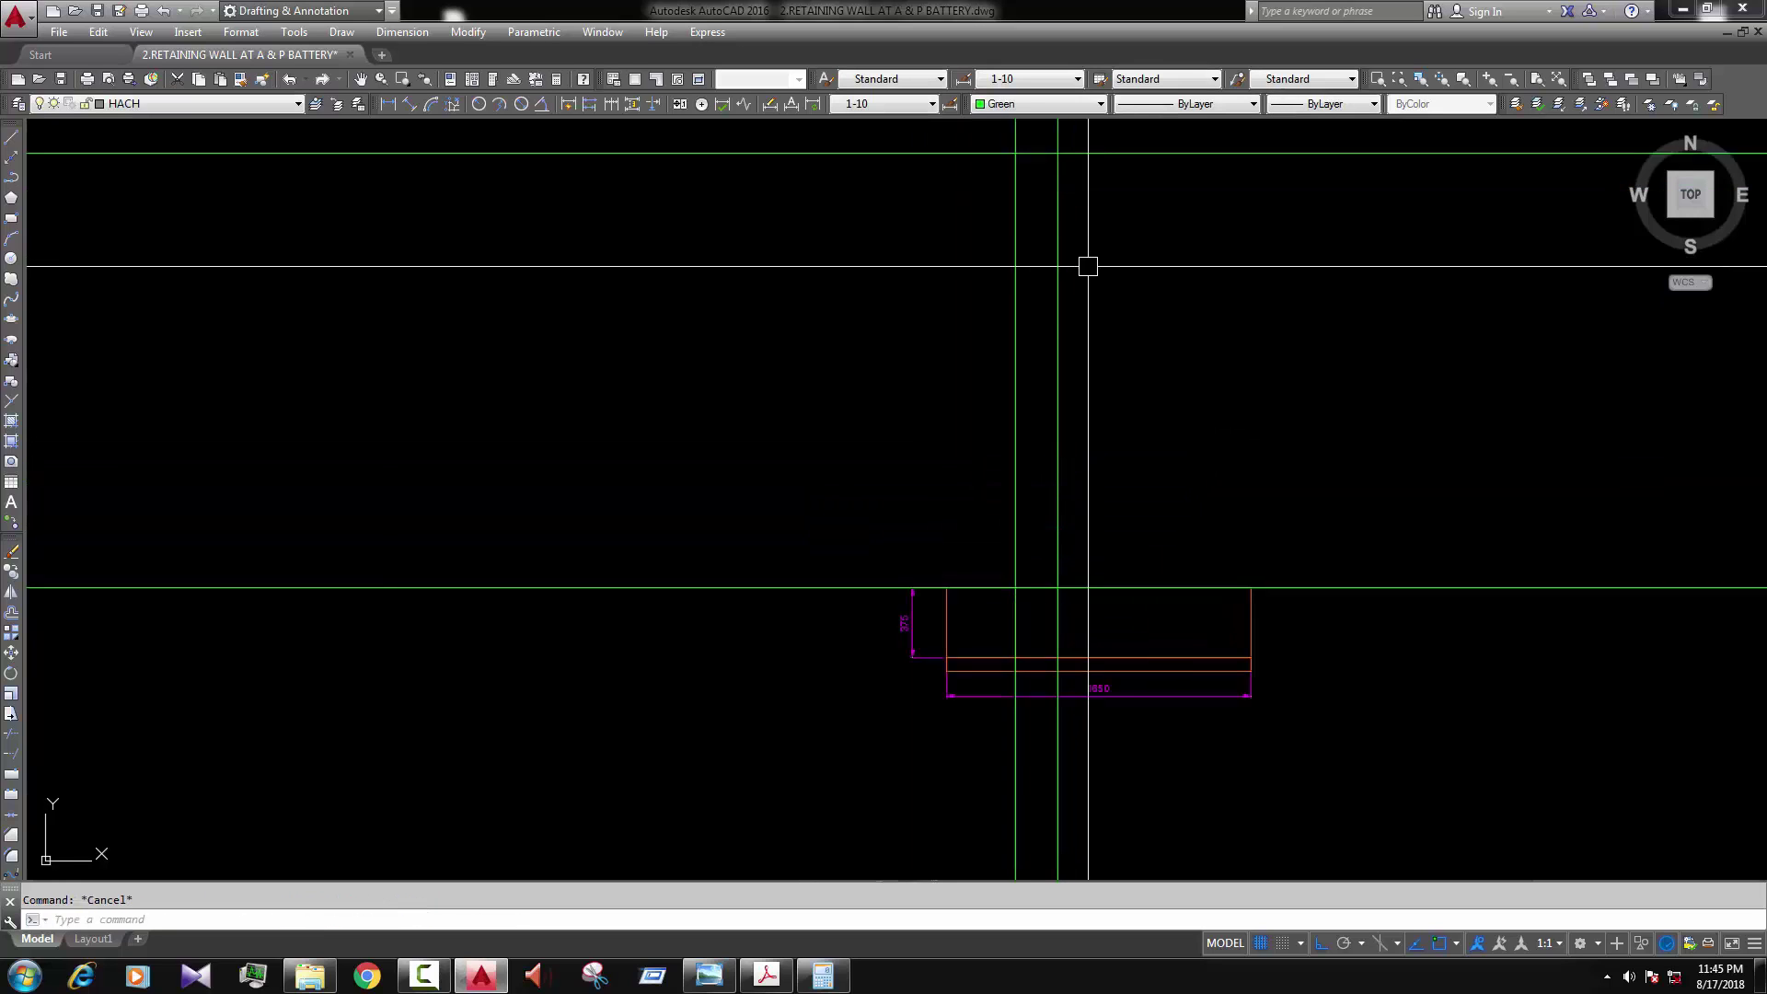
# Step: Switch to the reference PDF to check the stem's top width, and return to AutoCAD
pyautogui.scroll(-3, 1091, 276)
pyautogui.scroll(1, 1088, 280)
pyautogui.scroll(2, 1086, 272)
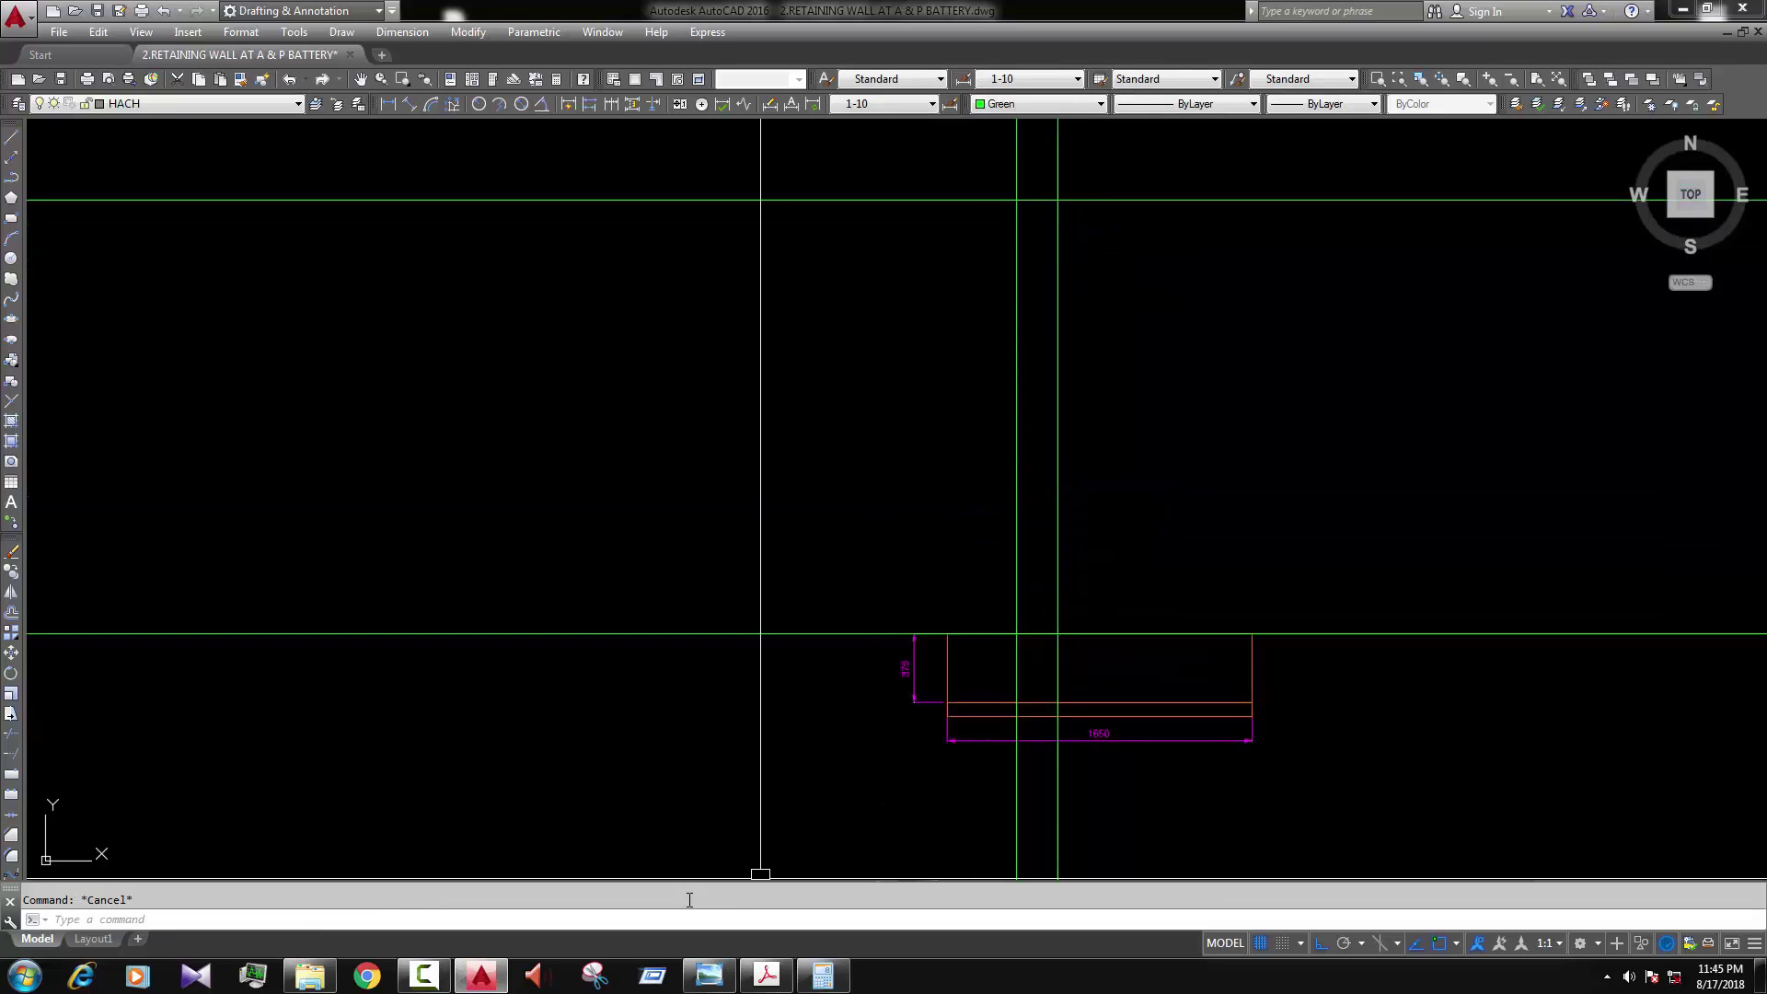
pyautogui.click(767, 975)
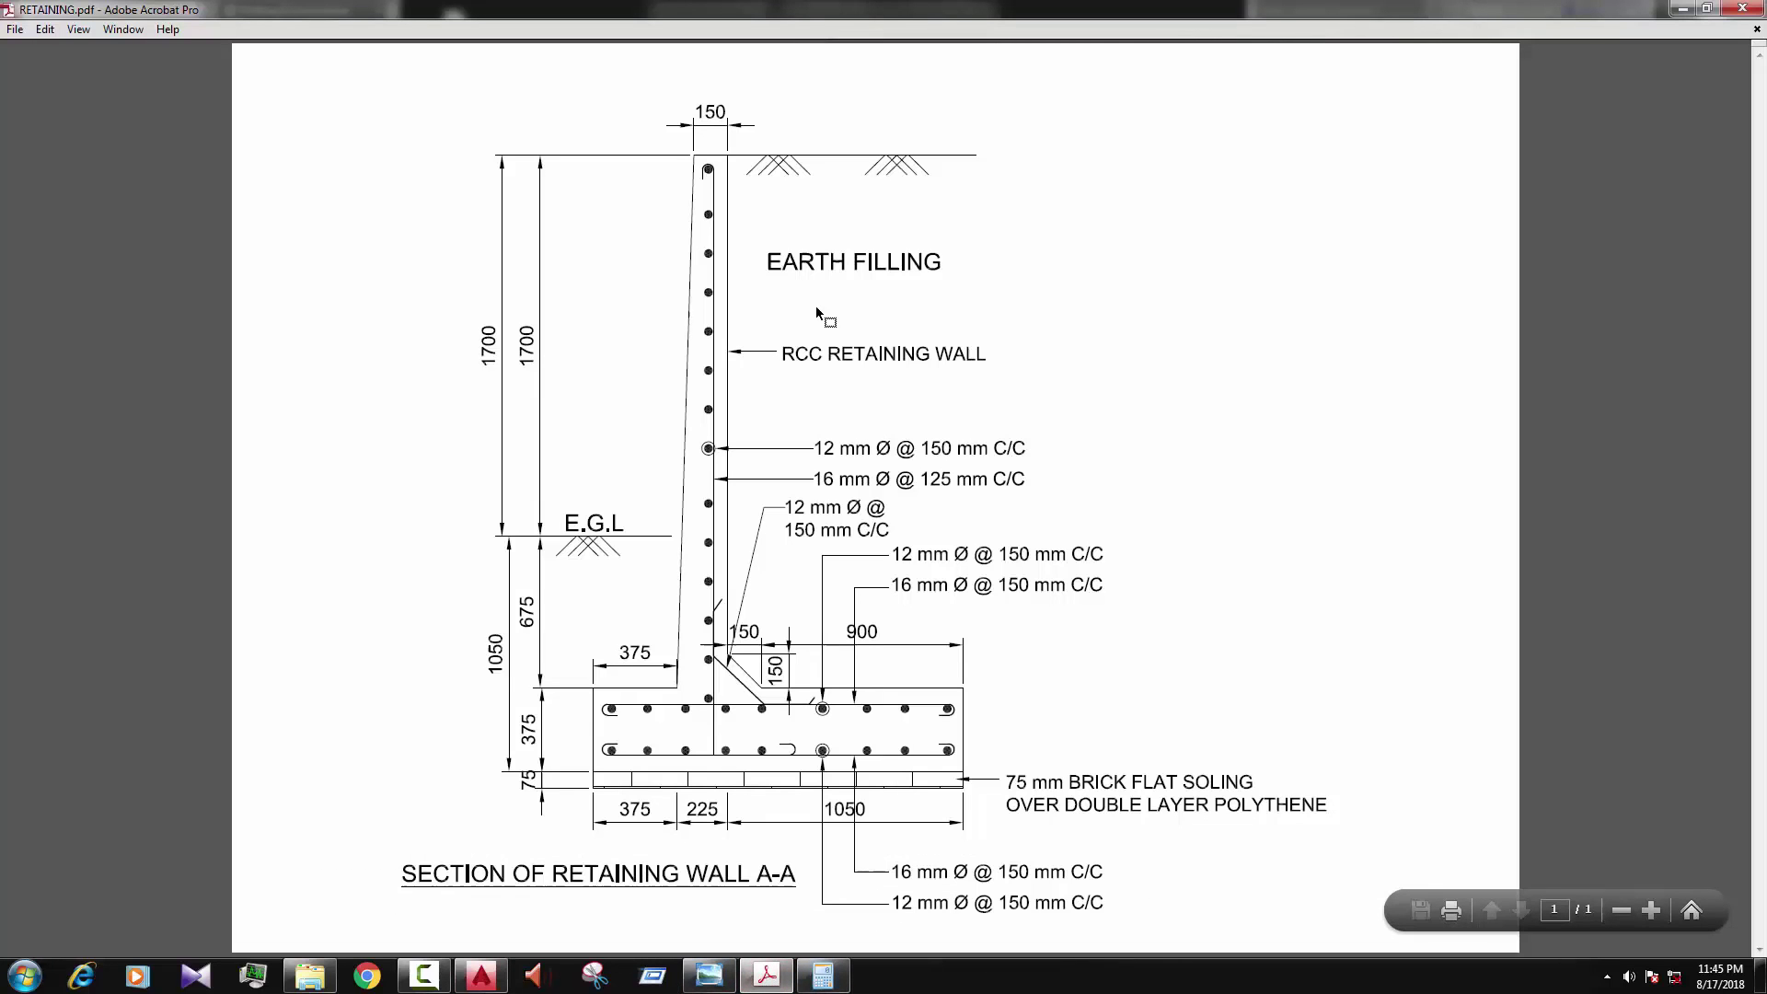
pyautogui.click(1683, 10)
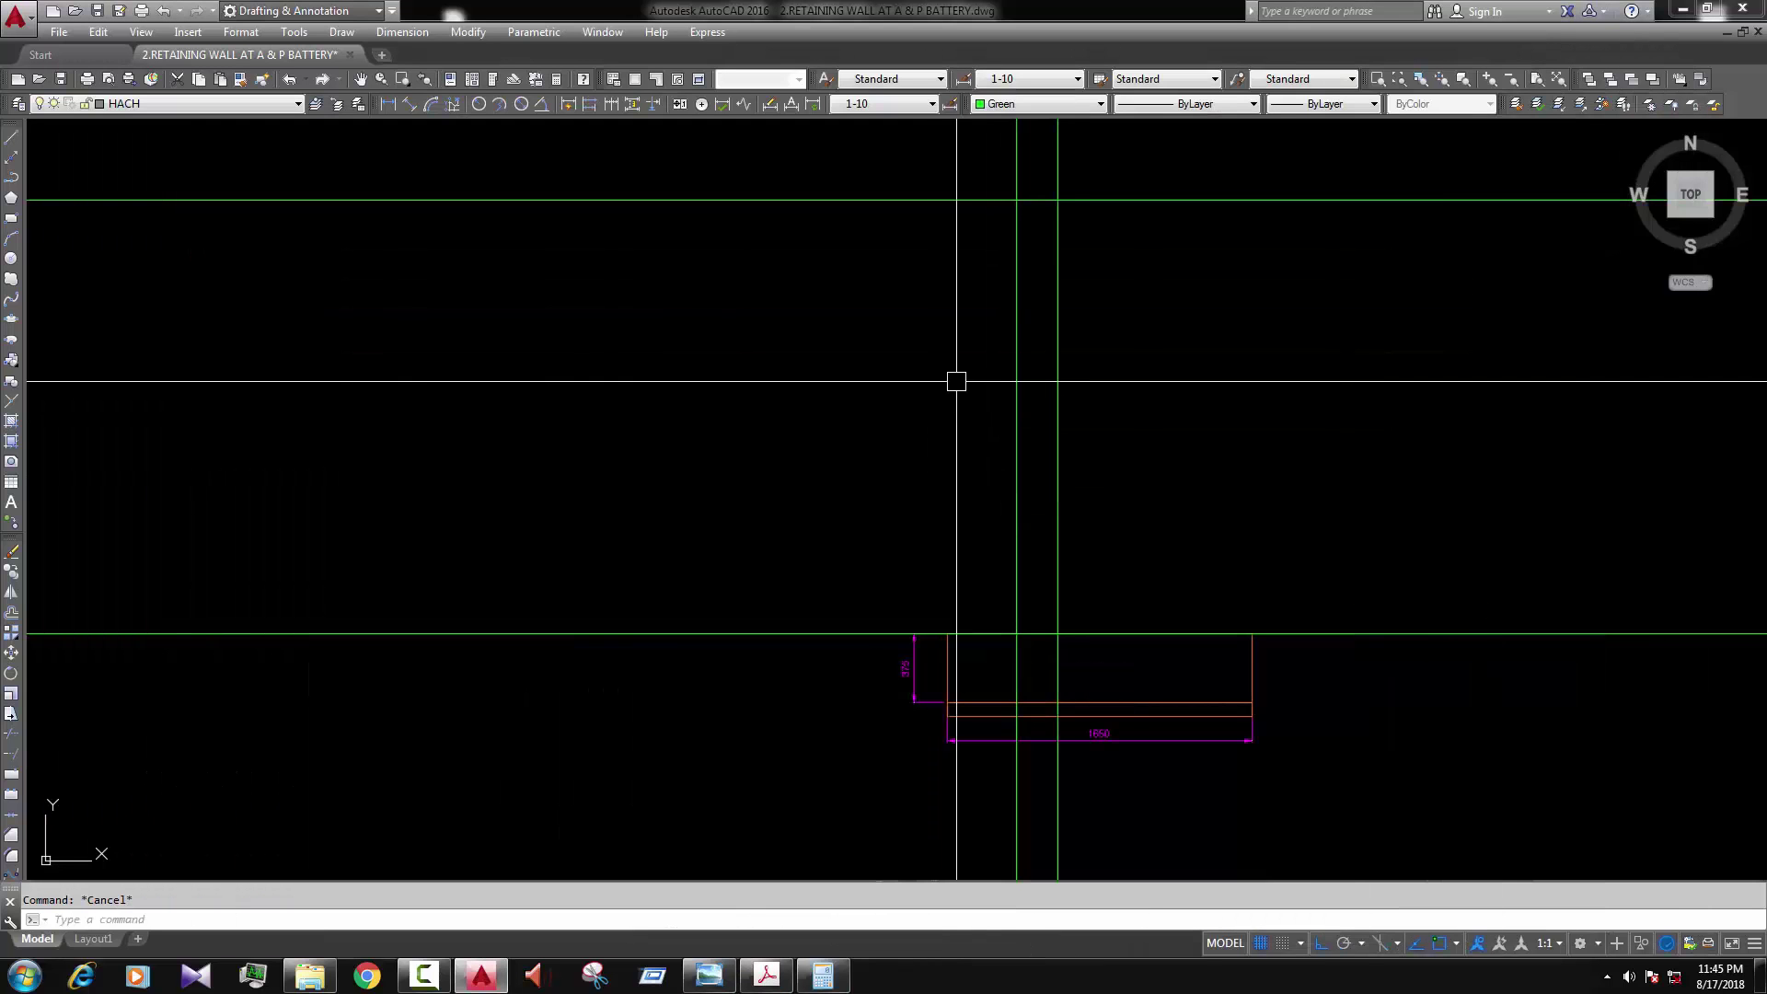
# Step: Try offsetting the inner-face construction line 1450 to the left, and delete the misplaced copy
pyautogui.write('O')
pyautogui.press('Return')
pyautogui.write('1450')
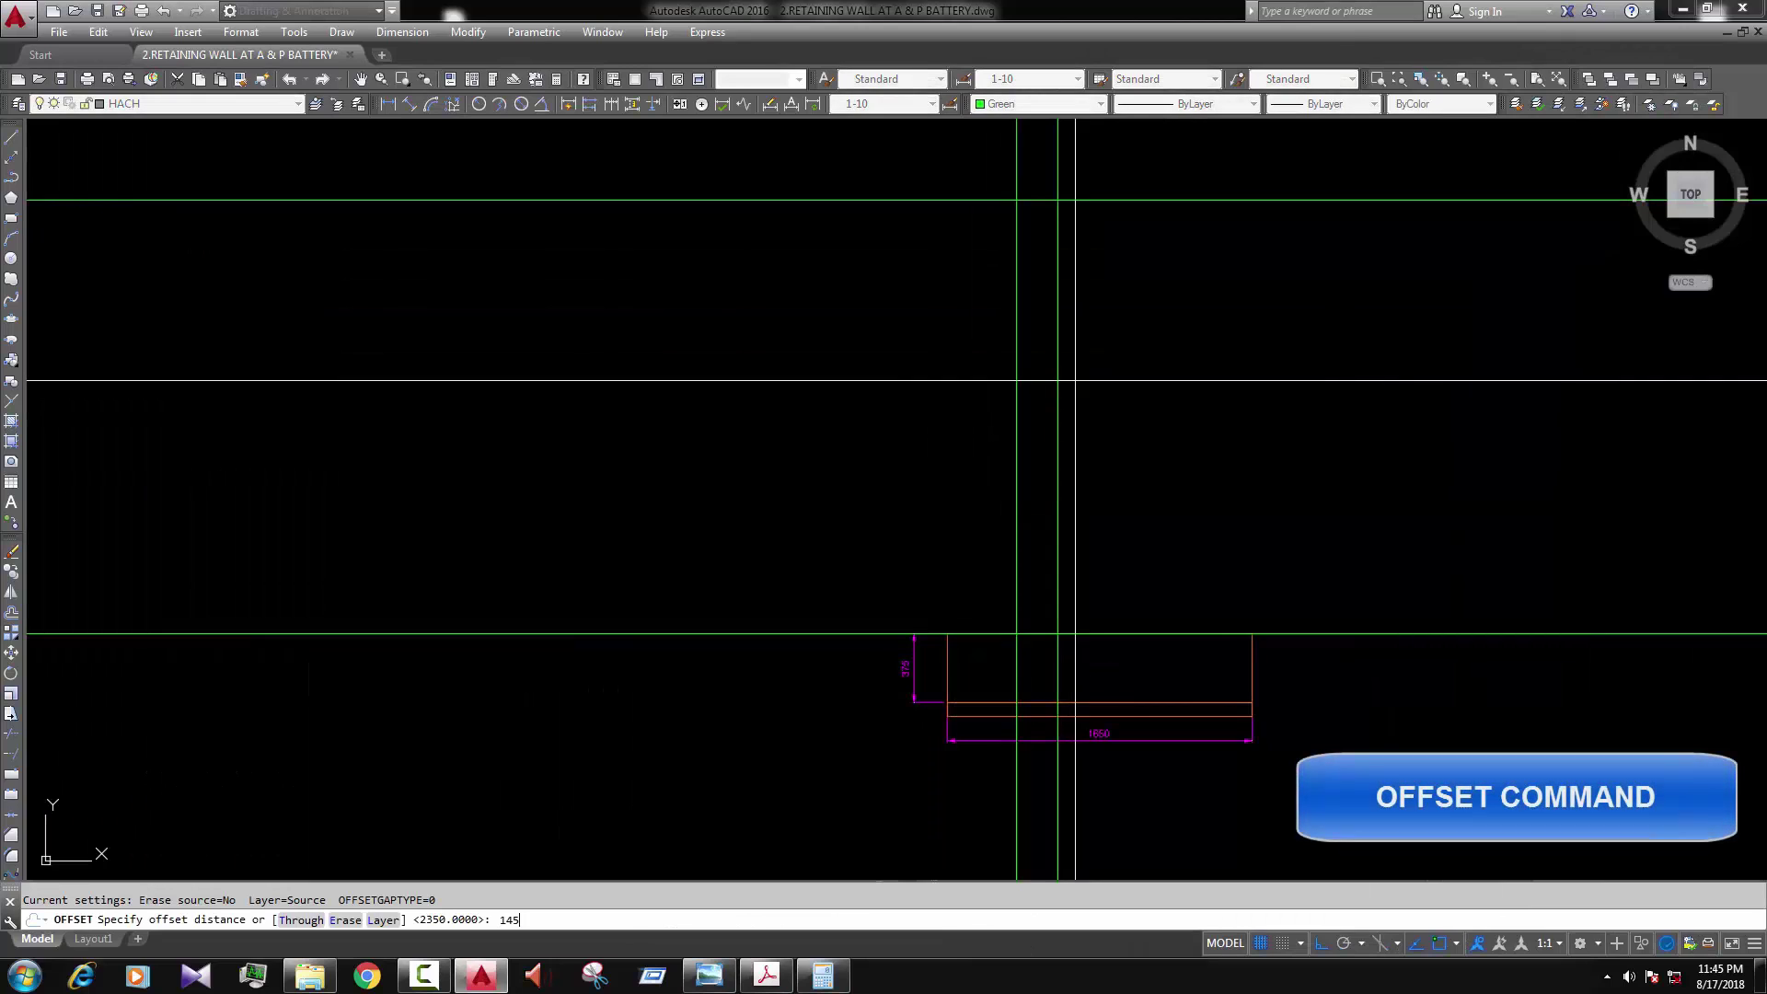
pyautogui.press('Return')
pyautogui.click(1057, 152)
pyautogui.click(968, 169)
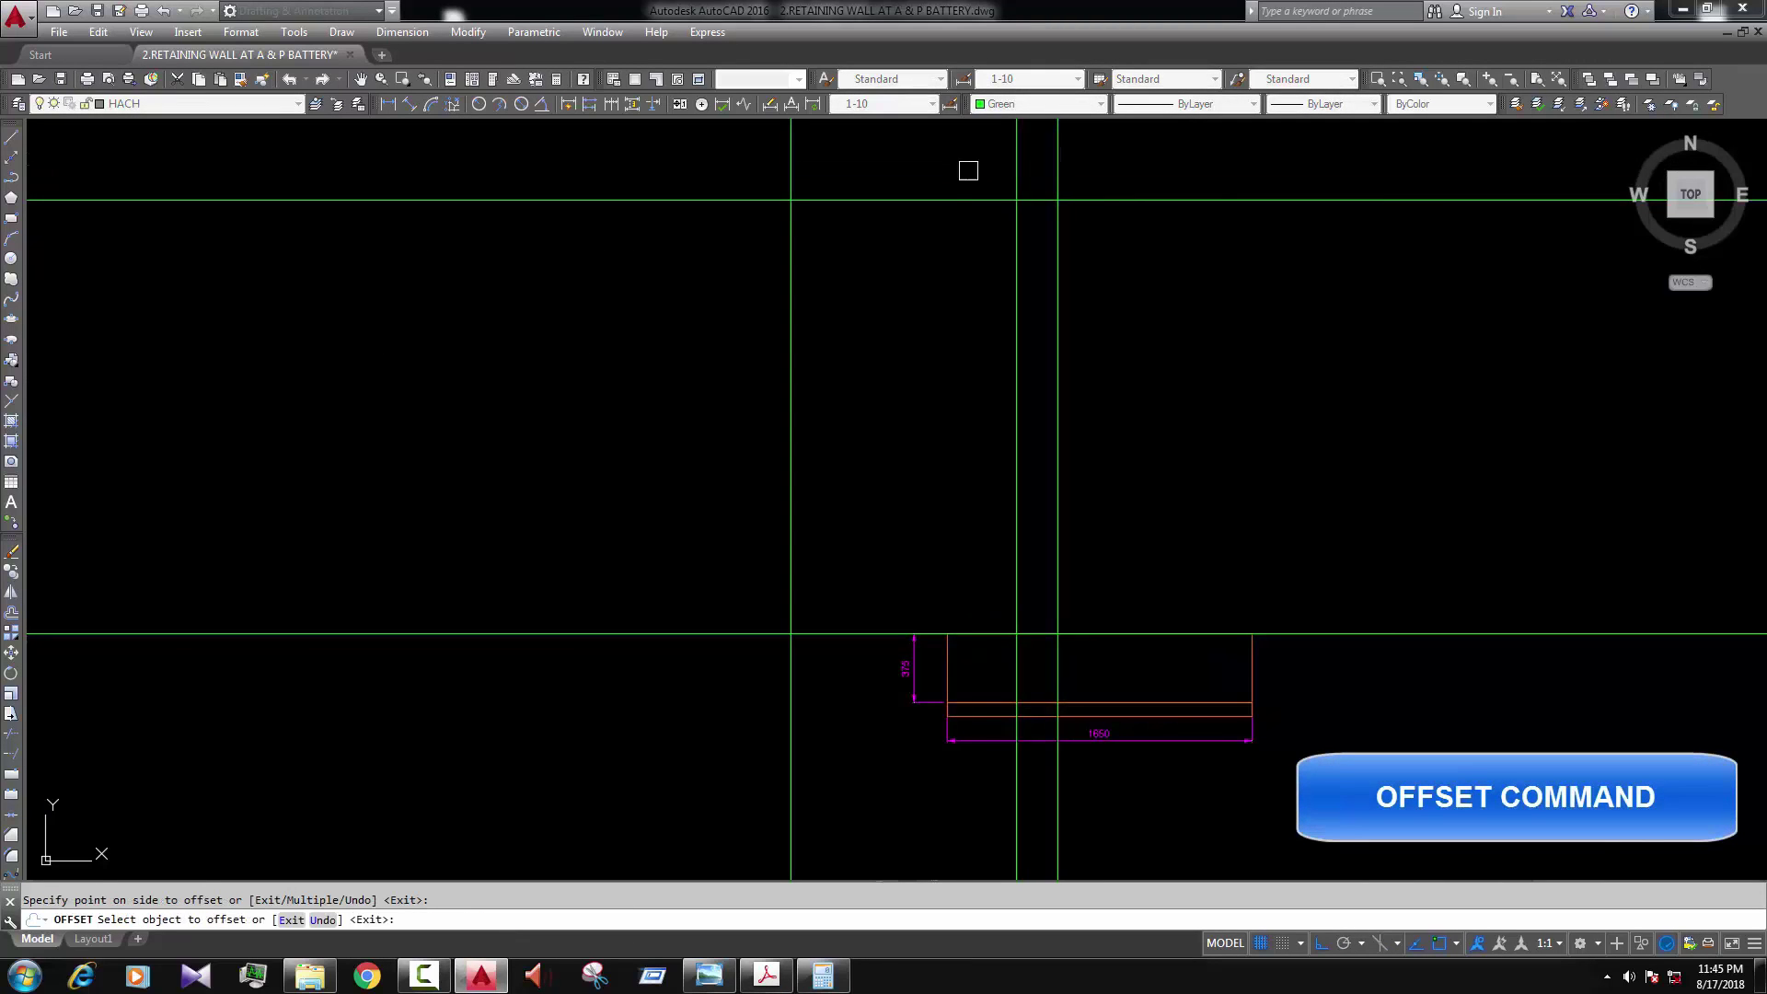
pyautogui.press('Escape')
pyautogui.click(787, 167)
pyautogui.write('E')
pyautogui.press('Return')
# Step: Offset the inner-face construction line 150 to the left to mark the stem's top width
pyautogui.write('O')
pyautogui.press('Return')
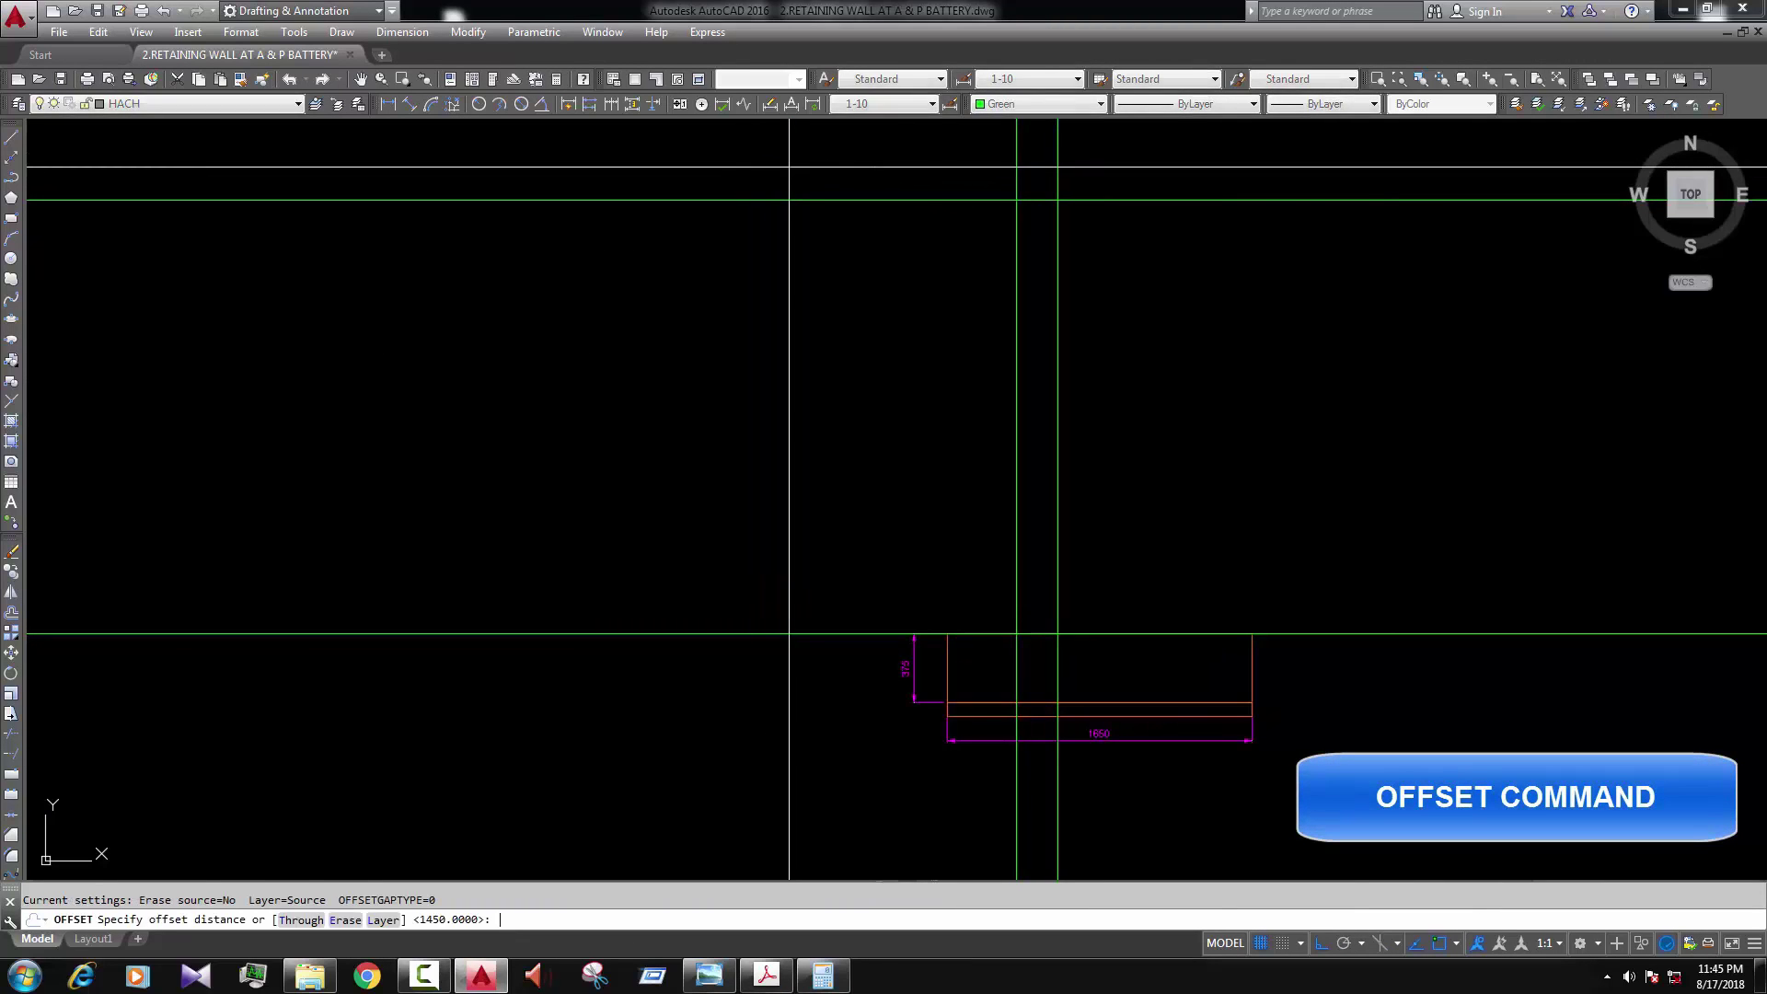
pyautogui.write('150')
pyautogui.press('Return')
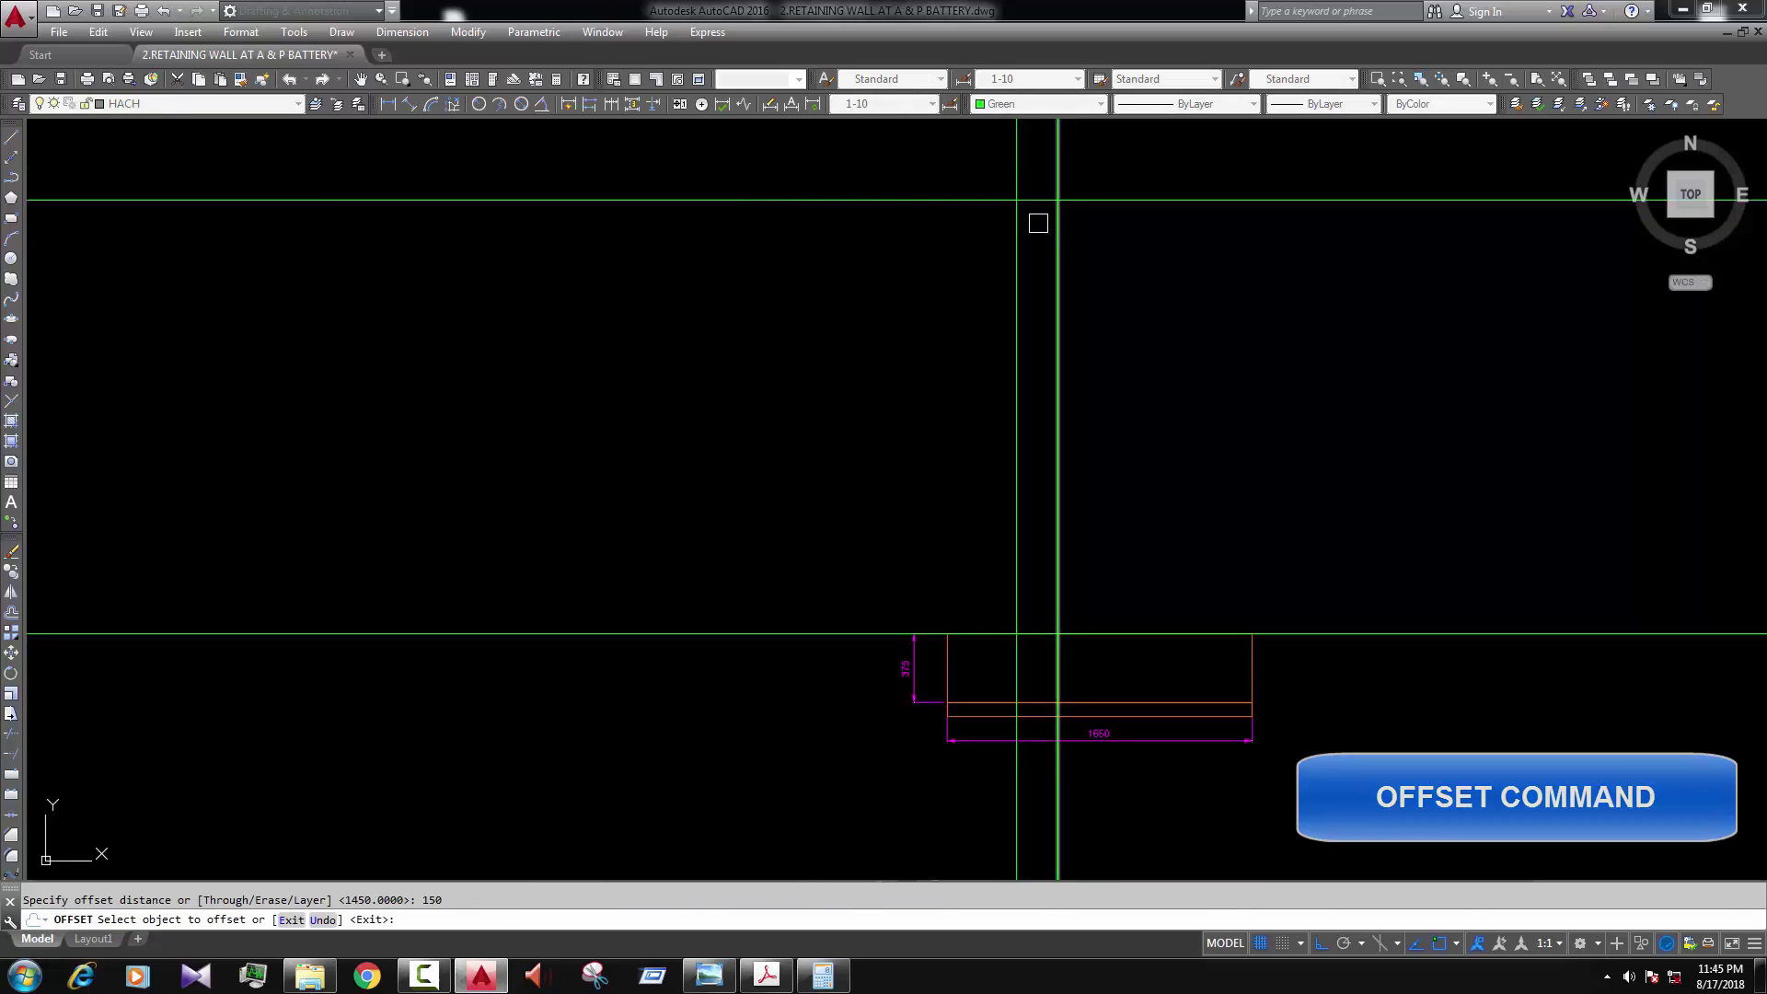
pyautogui.click(1057, 225)
pyautogui.click(989, 238)
pyautogui.scroll(2, 1012, 216)
pyautogui.press('Escape')
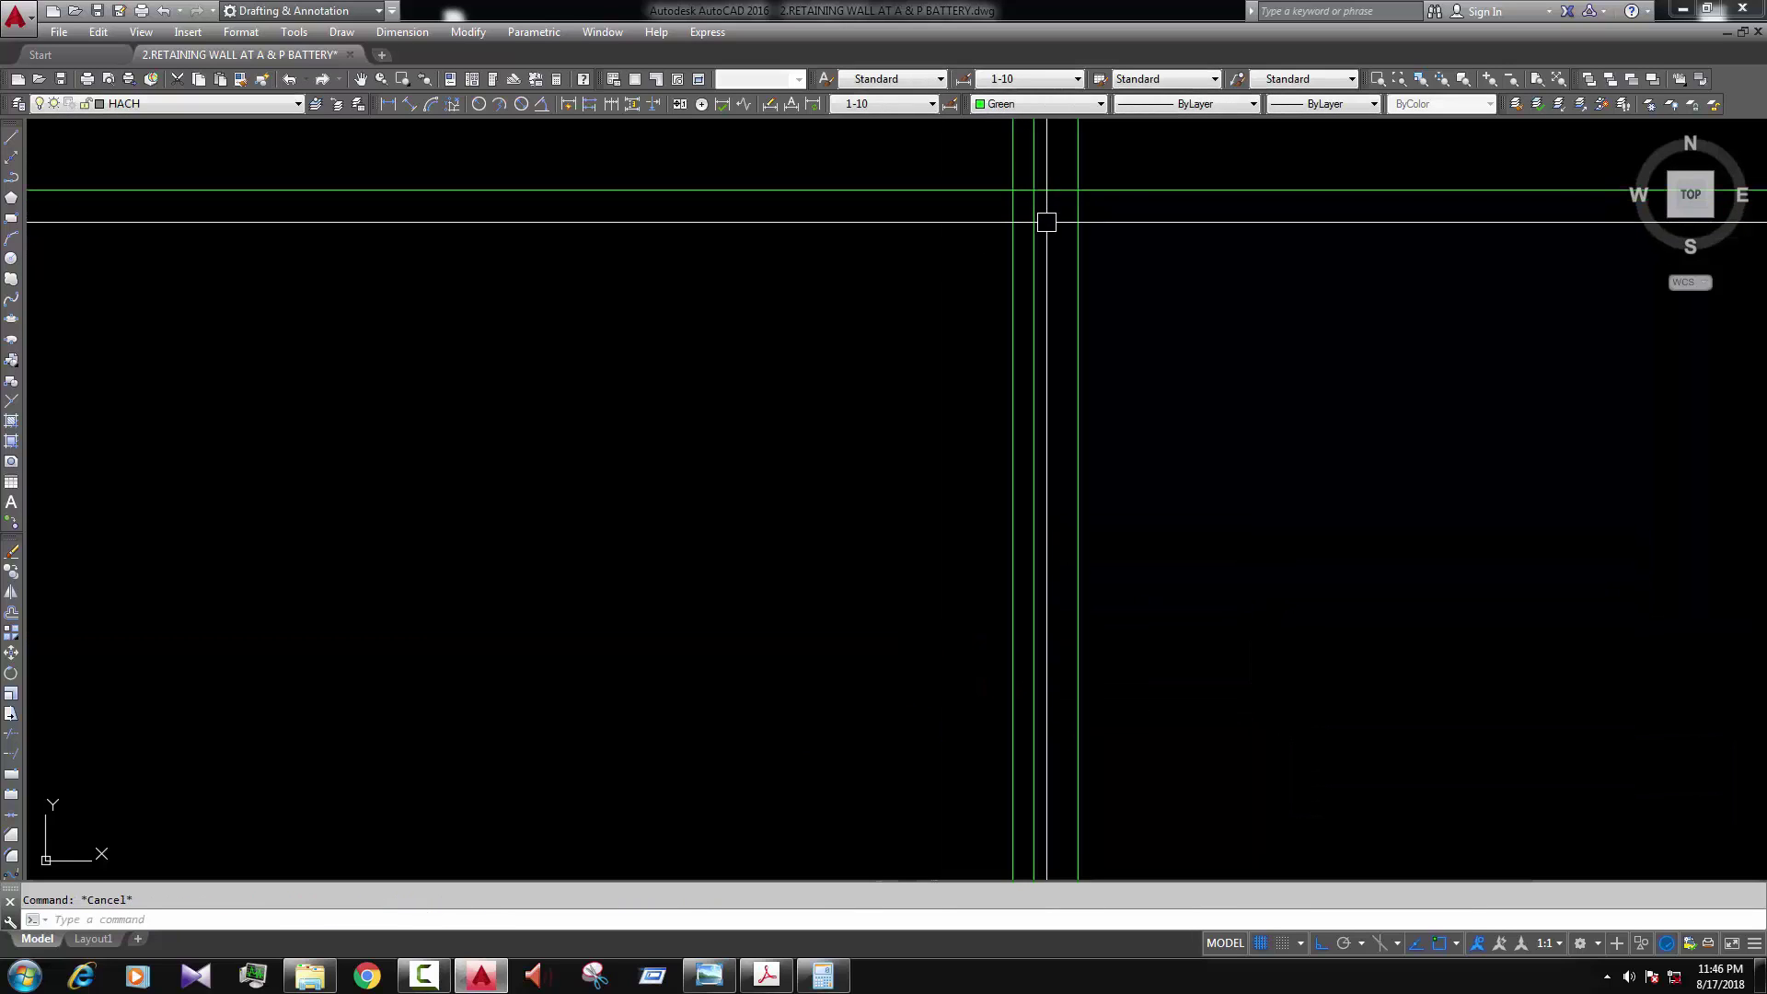
pyautogui.write('pl')
pyautogui.press('Return')
pyautogui.scroll(1, 1054, 226)
pyautogui.scroll(-2, 1059, 226)
pyautogui.press('Escape')
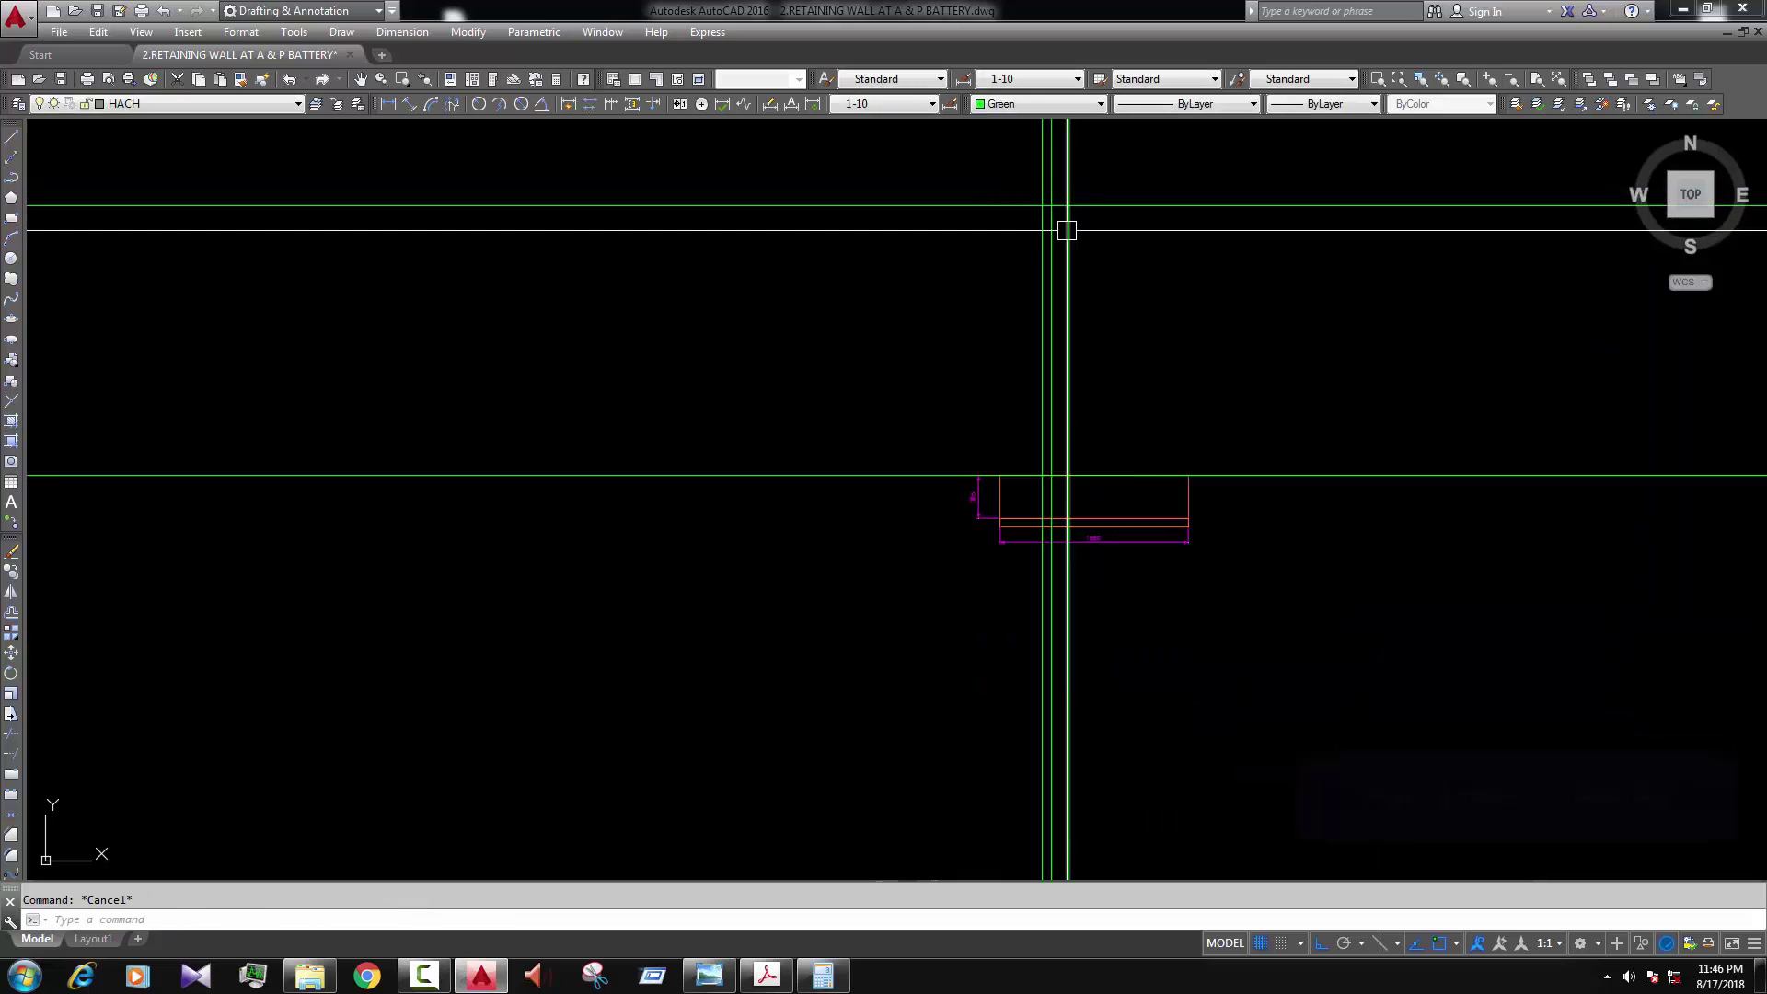
# Step: Draw a polyline through the construction-line intersections for the stem's vertical inner face, top edge and sloping outer face
pyautogui.write('PL')
pyautogui.press('Return')
pyautogui.scroll(3, 1077, 459)
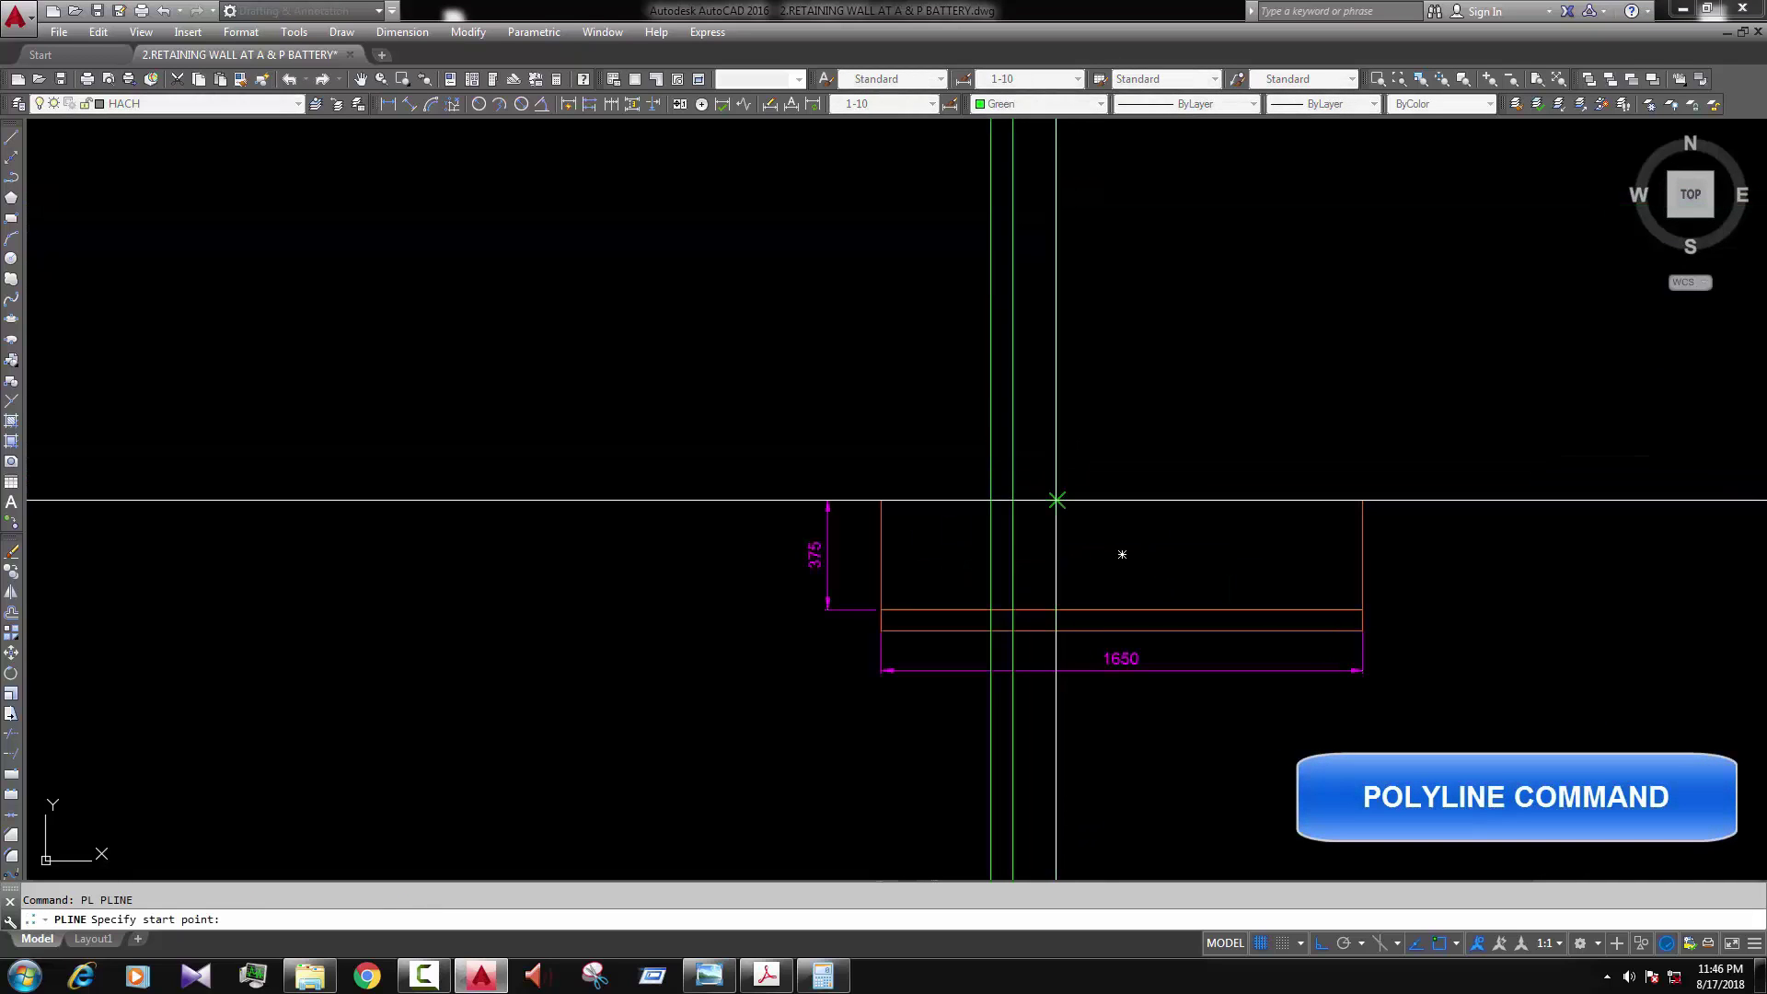
pyautogui.click(1083, 648)
pyautogui.scroll(-3, 1083, 648)
pyautogui.scroll(2, 1058, 138)
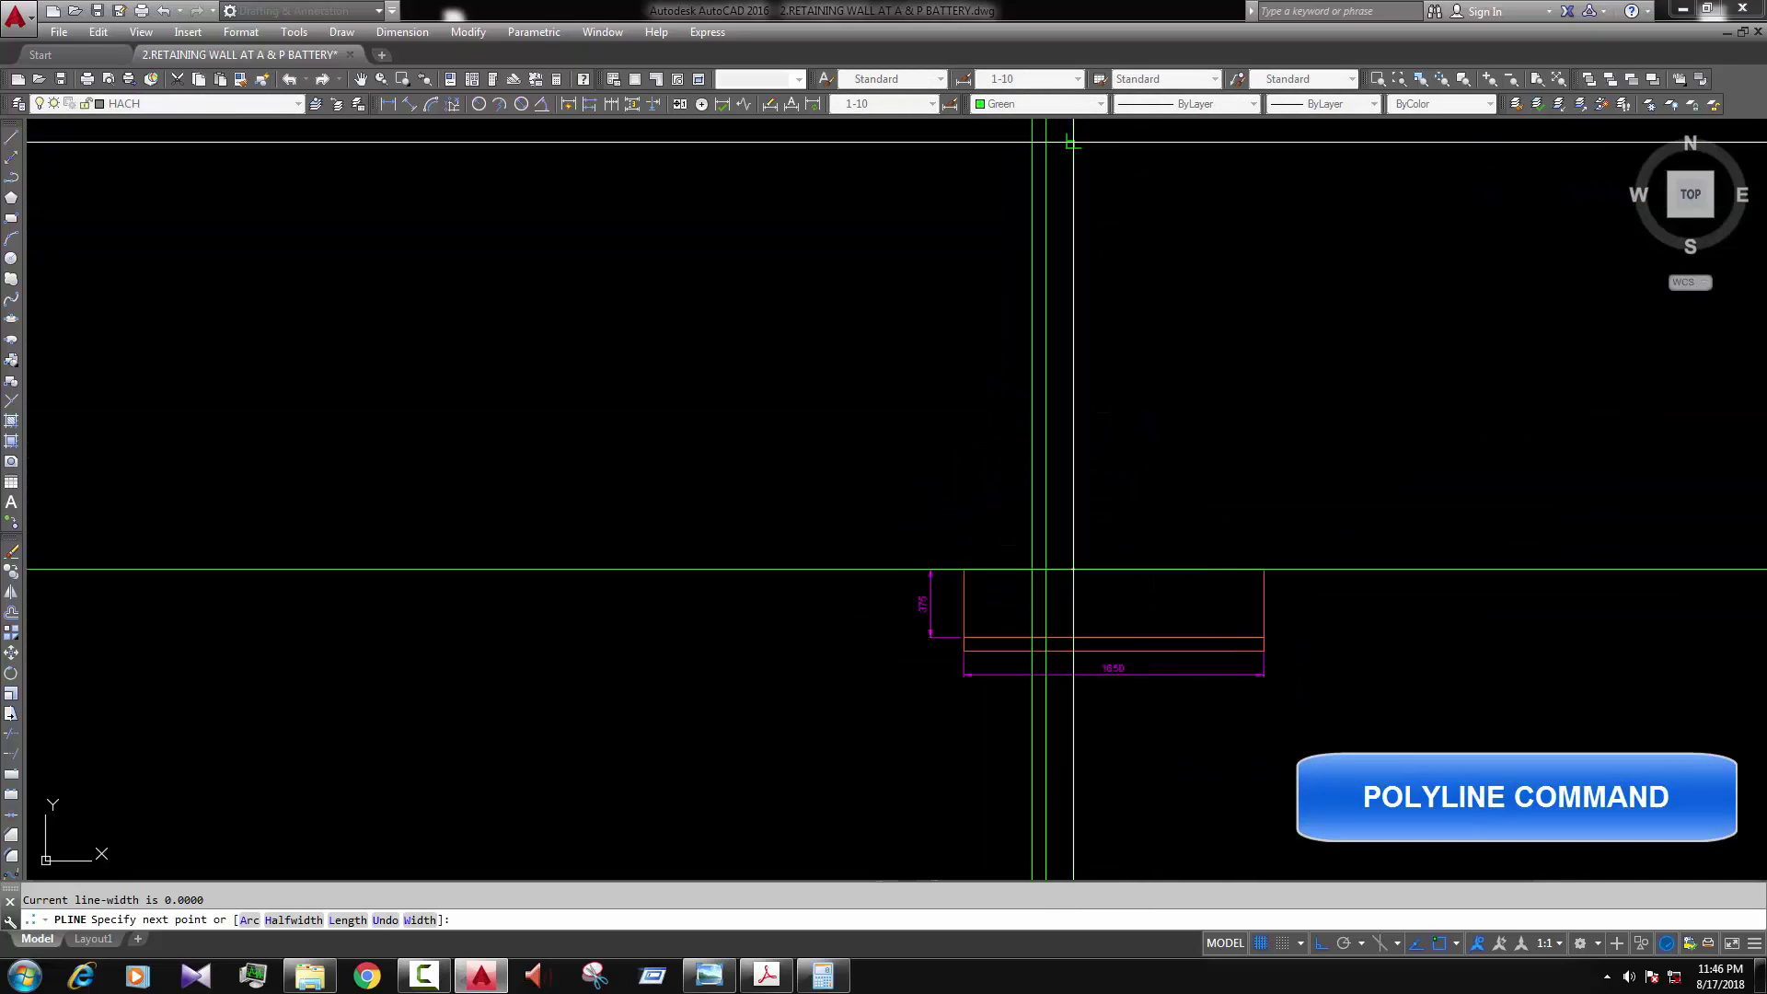
pyautogui.click(1045, 141)
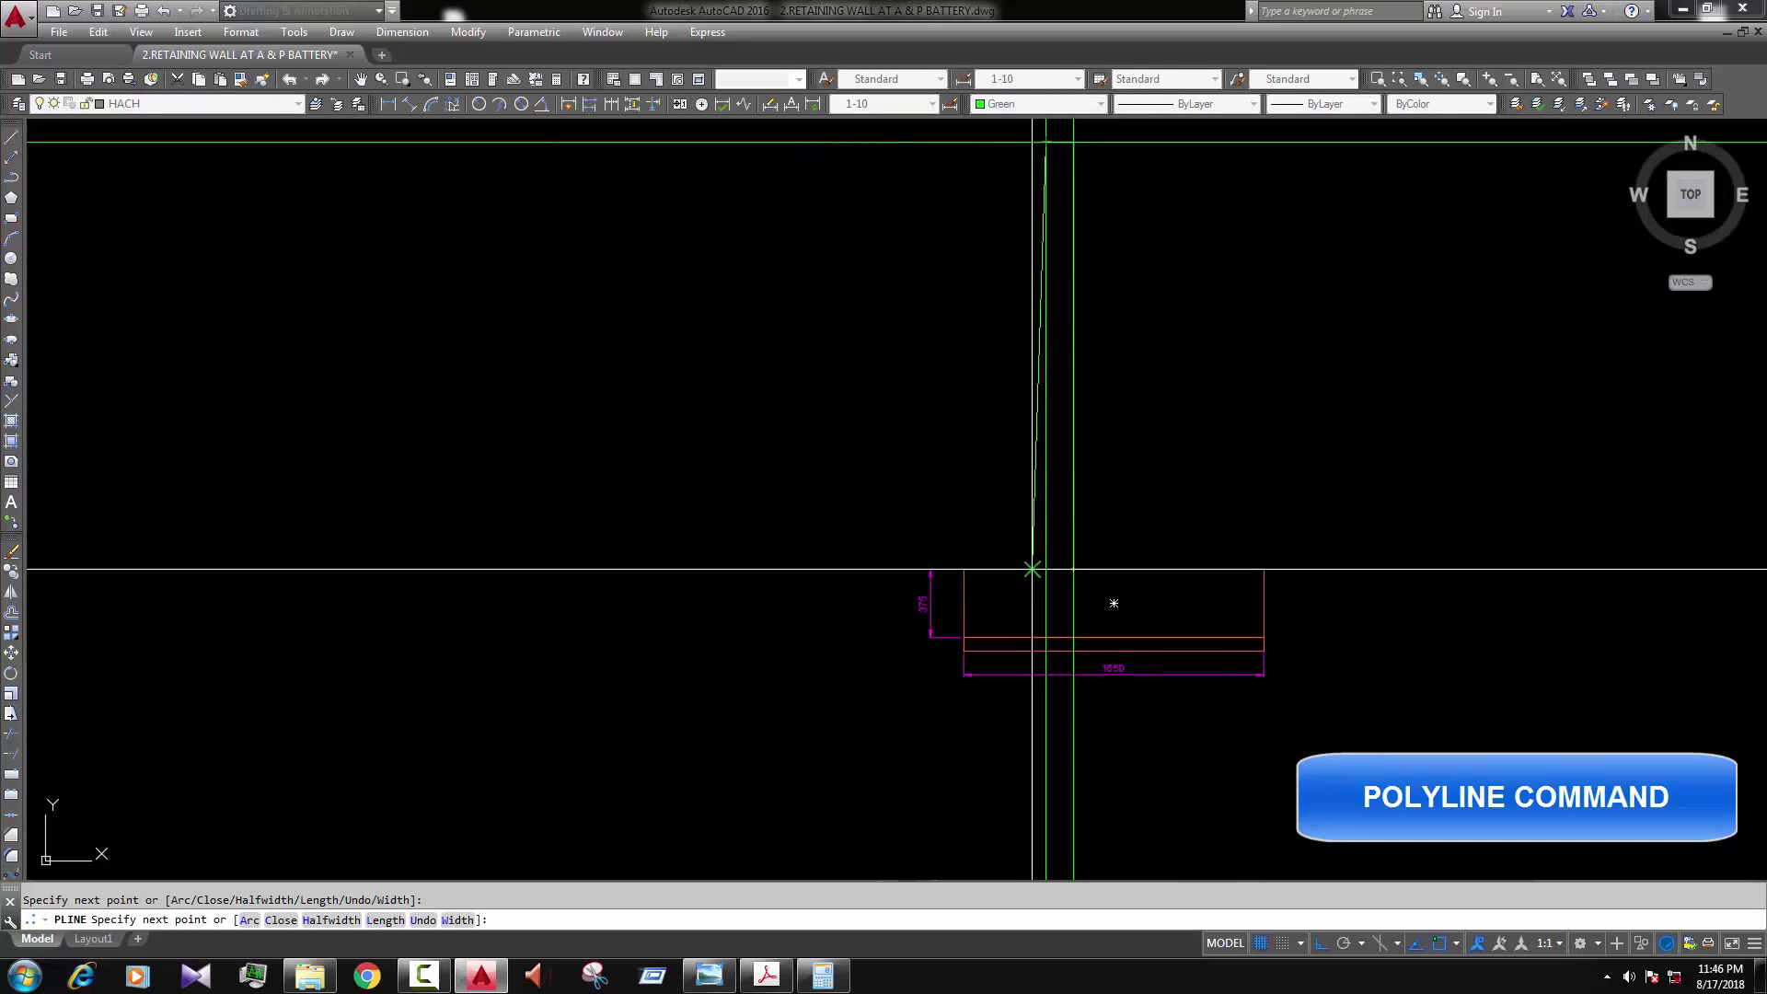
pyautogui.click(1033, 569)
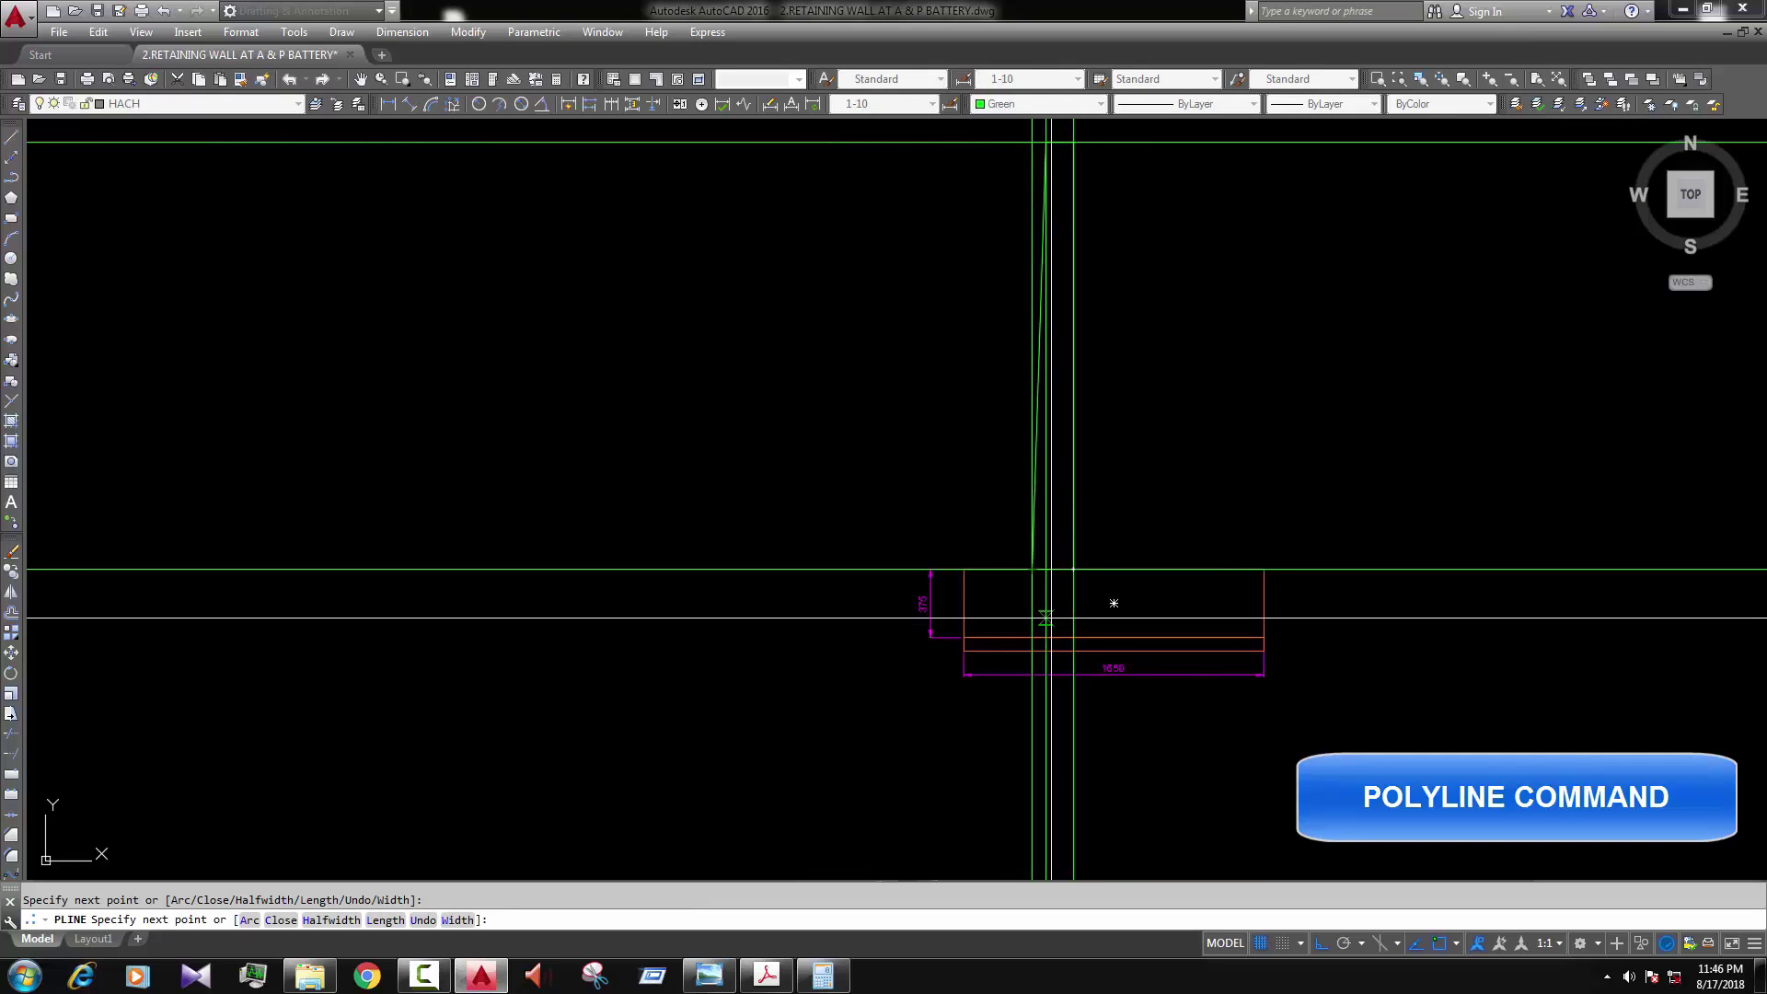
pyautogui.press('Escape')
# Step: Erase all the horizontal and vertical construction lines around the stem
pyautogui.scroll(-2, 1058, 603)
pyautogui.click(1309, 635)
pyautogui.click(1246, 230)
pyautogui.click(1175, 221)
pyautogui.click(899, 256)
pyautogui.write('e')
pyautogui.press('Return')
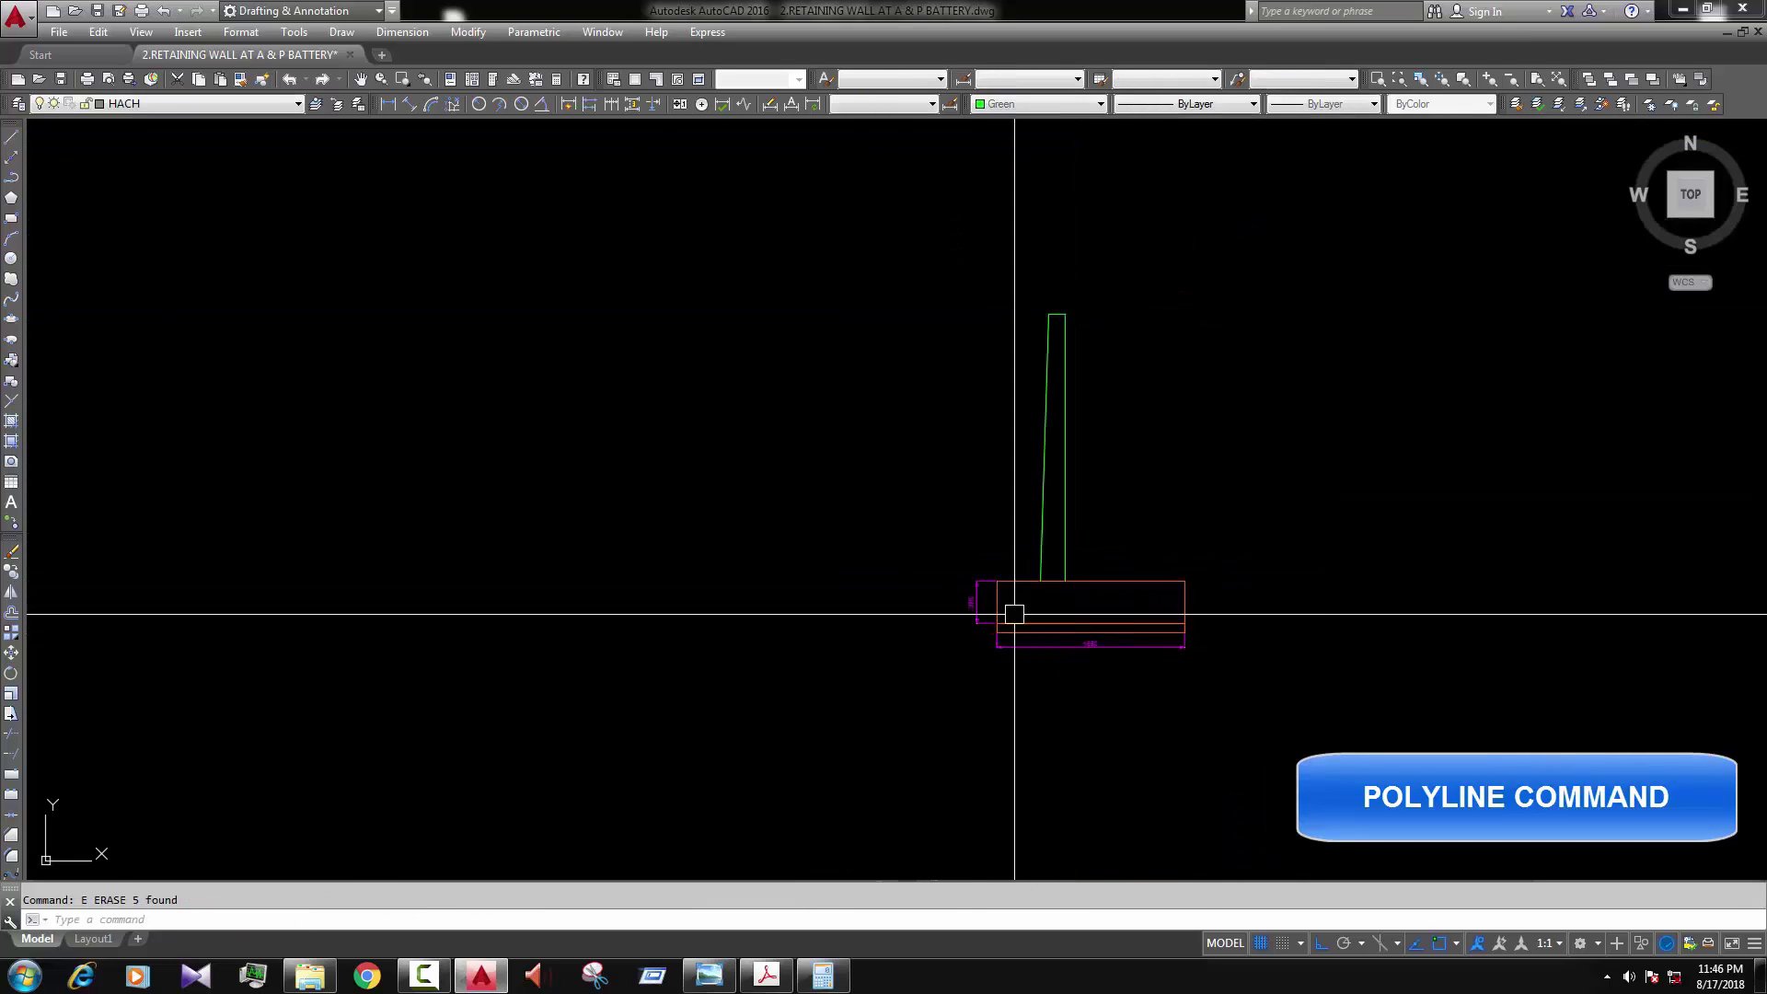
# Step: Trim away the part of the base's top edge between the two stem faces
pyautogui.scroll(2, 1058, 598)
pyautogui.scroll(1, 1065, 561)
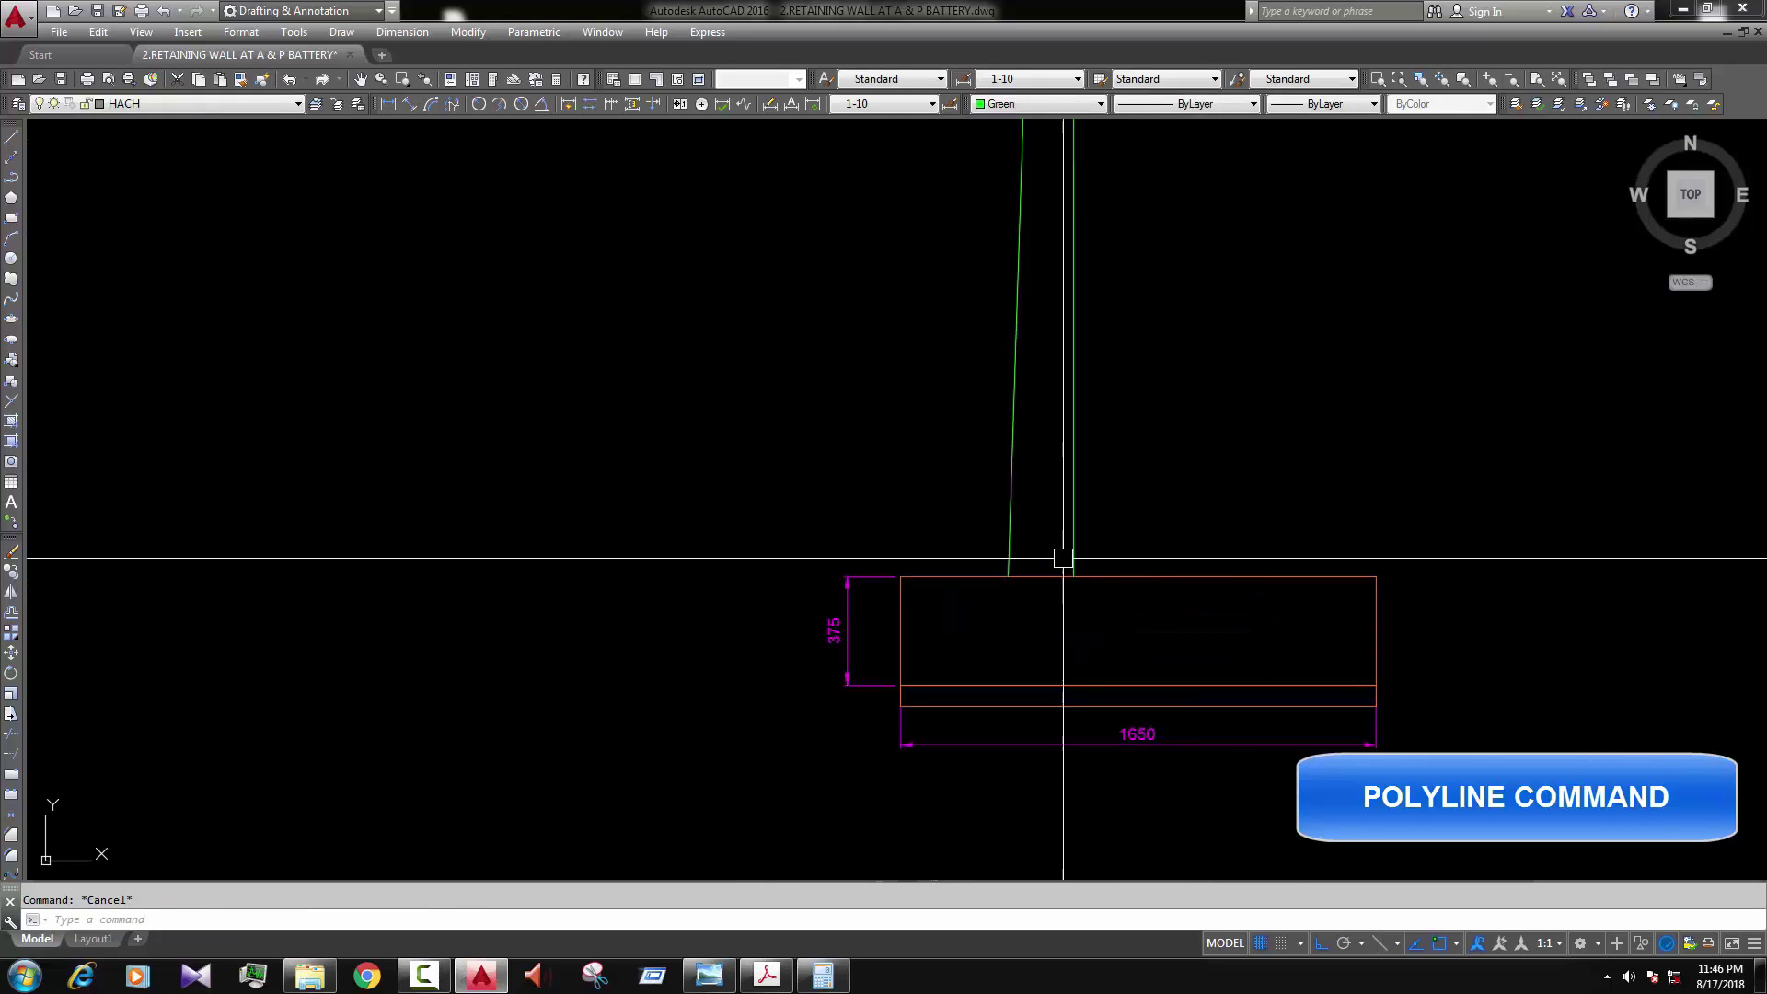
pyautogui.click(1113, 517)
pyautogui.click(970, 508)
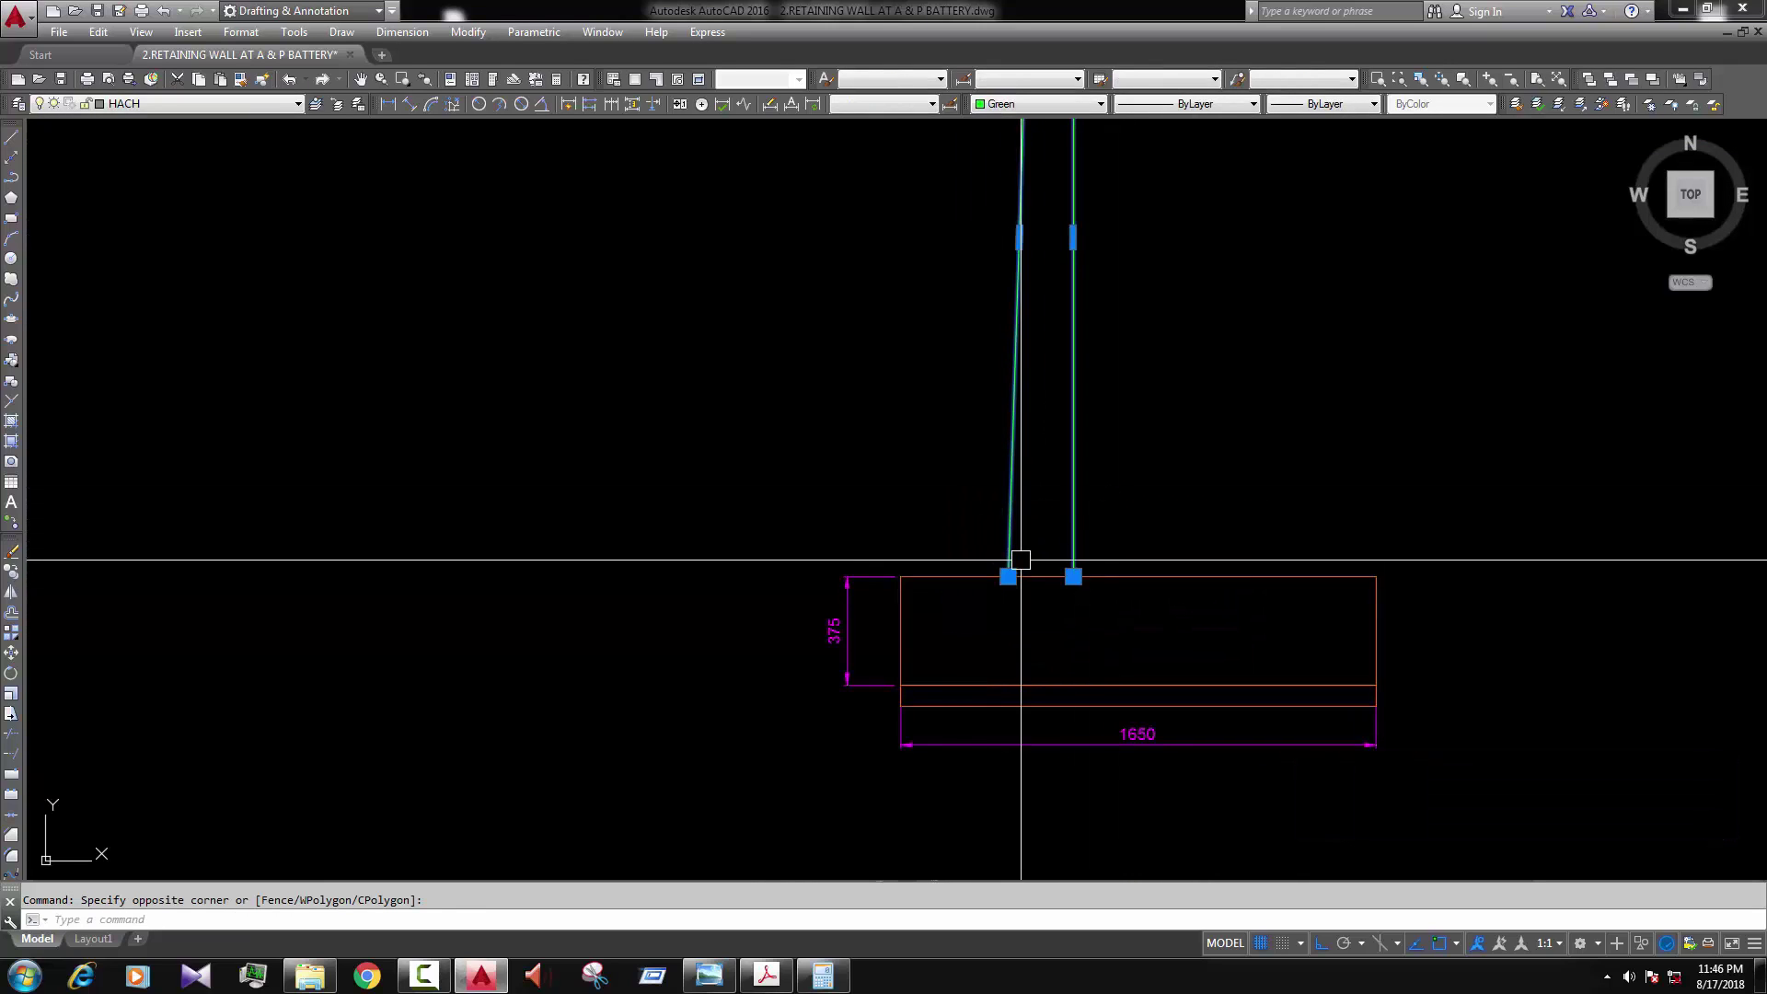
pyautogui.write('tr')
pyautogui.press('Return')
pyautogui.click(1058, 605)
pyautogui.click(1038, 535)
pyautogui.press('Escape')
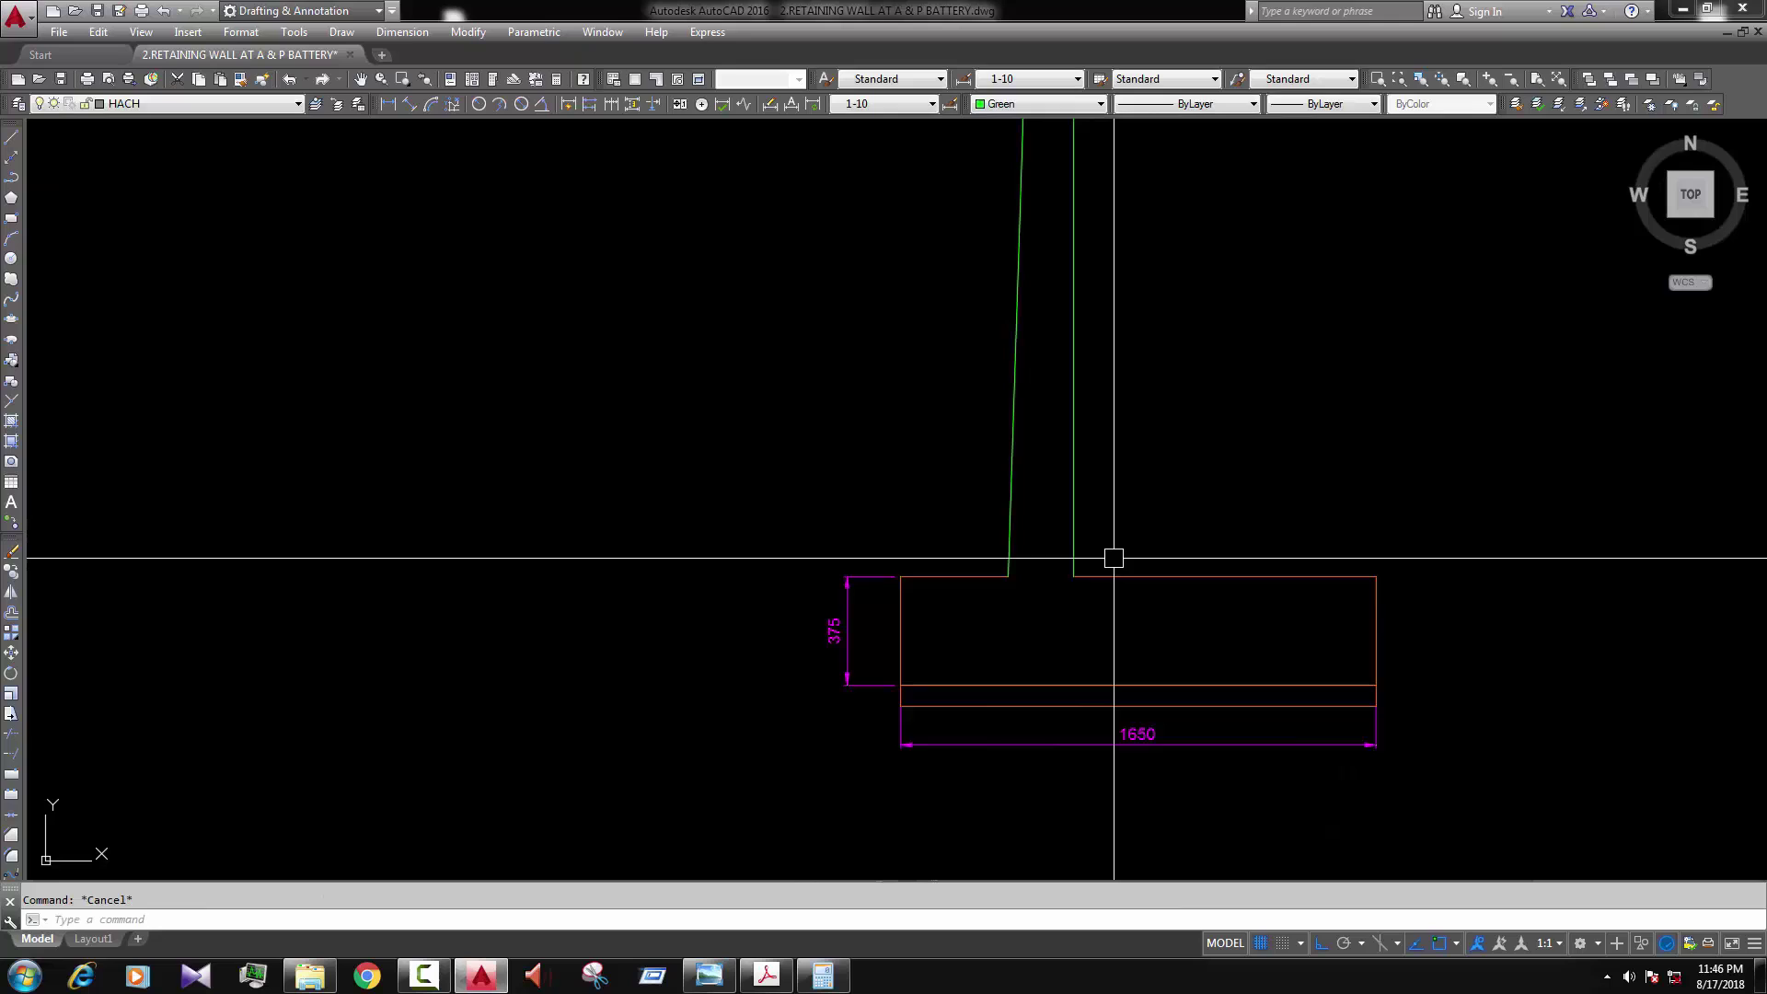
# Step: Match the stem outline's properties to those of the base outline
pyautogui.write('A')
pyautogui.press('Return')
pyautogui.click(1116, 574)
pyautogui.scroll(-4, 1116, 571)
pyautogui.click(1025, 236)
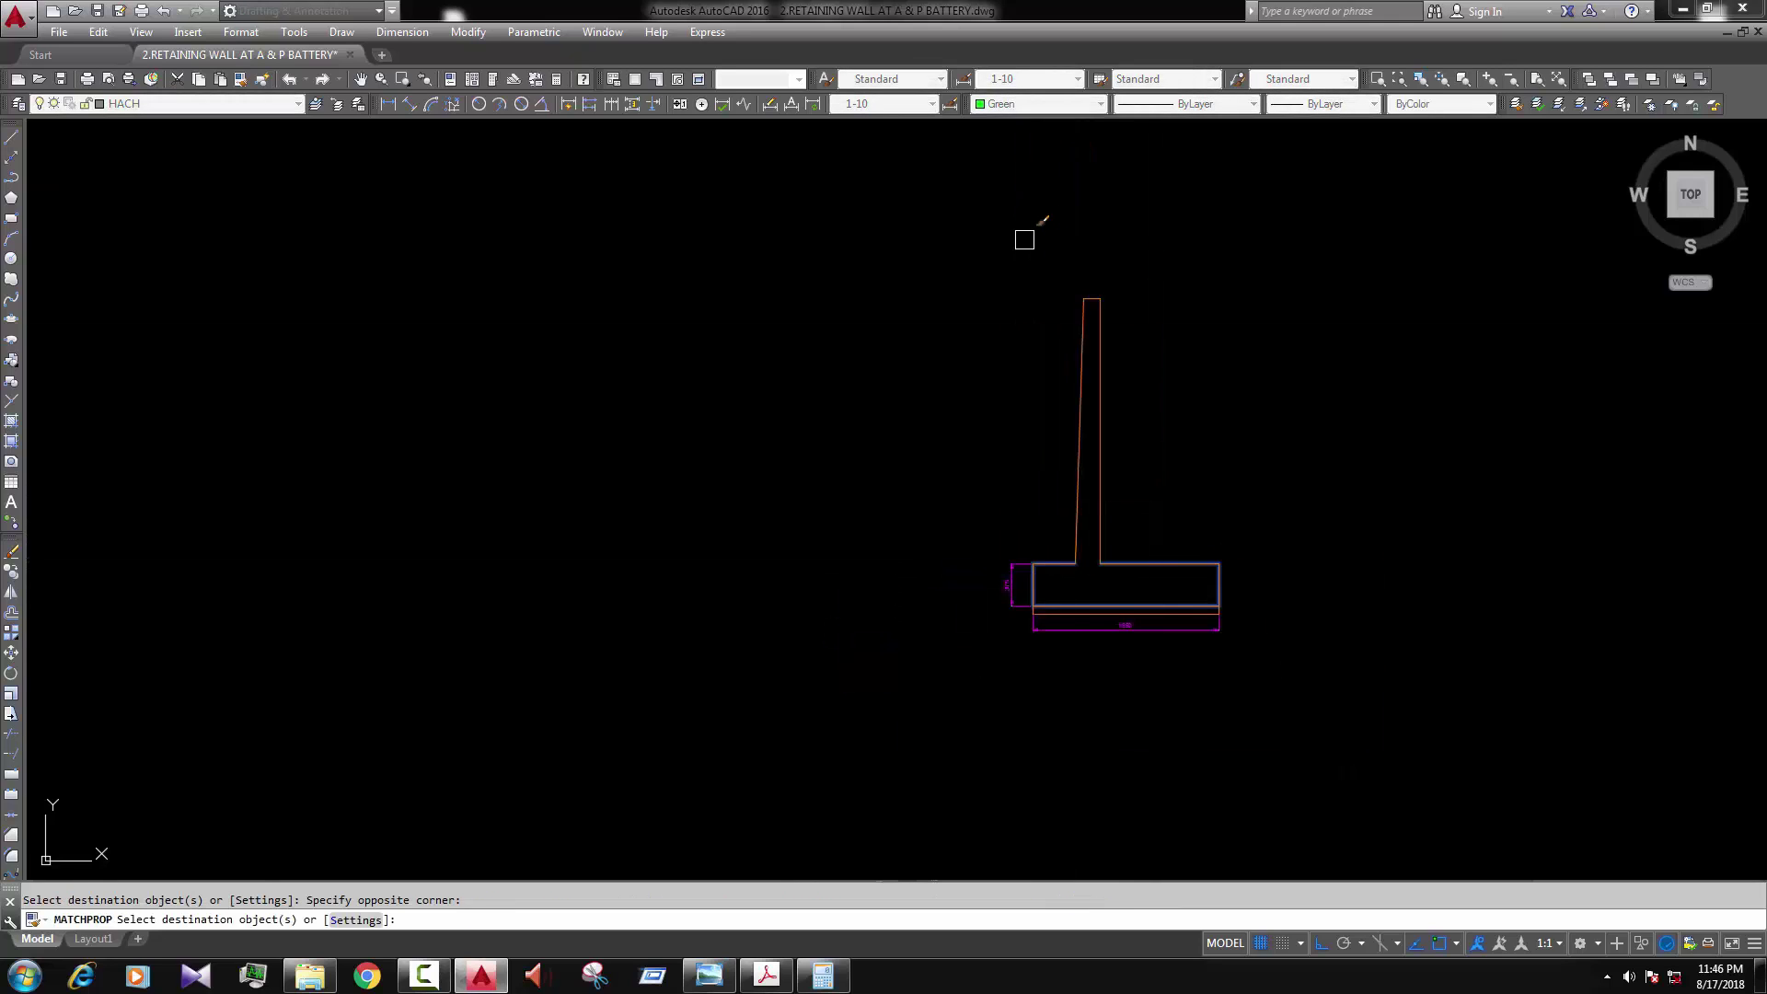
pyautogui.click(1129, 553)
pyautogui.press('Escape')
pyautogui.scroll(2, 1110, 518)
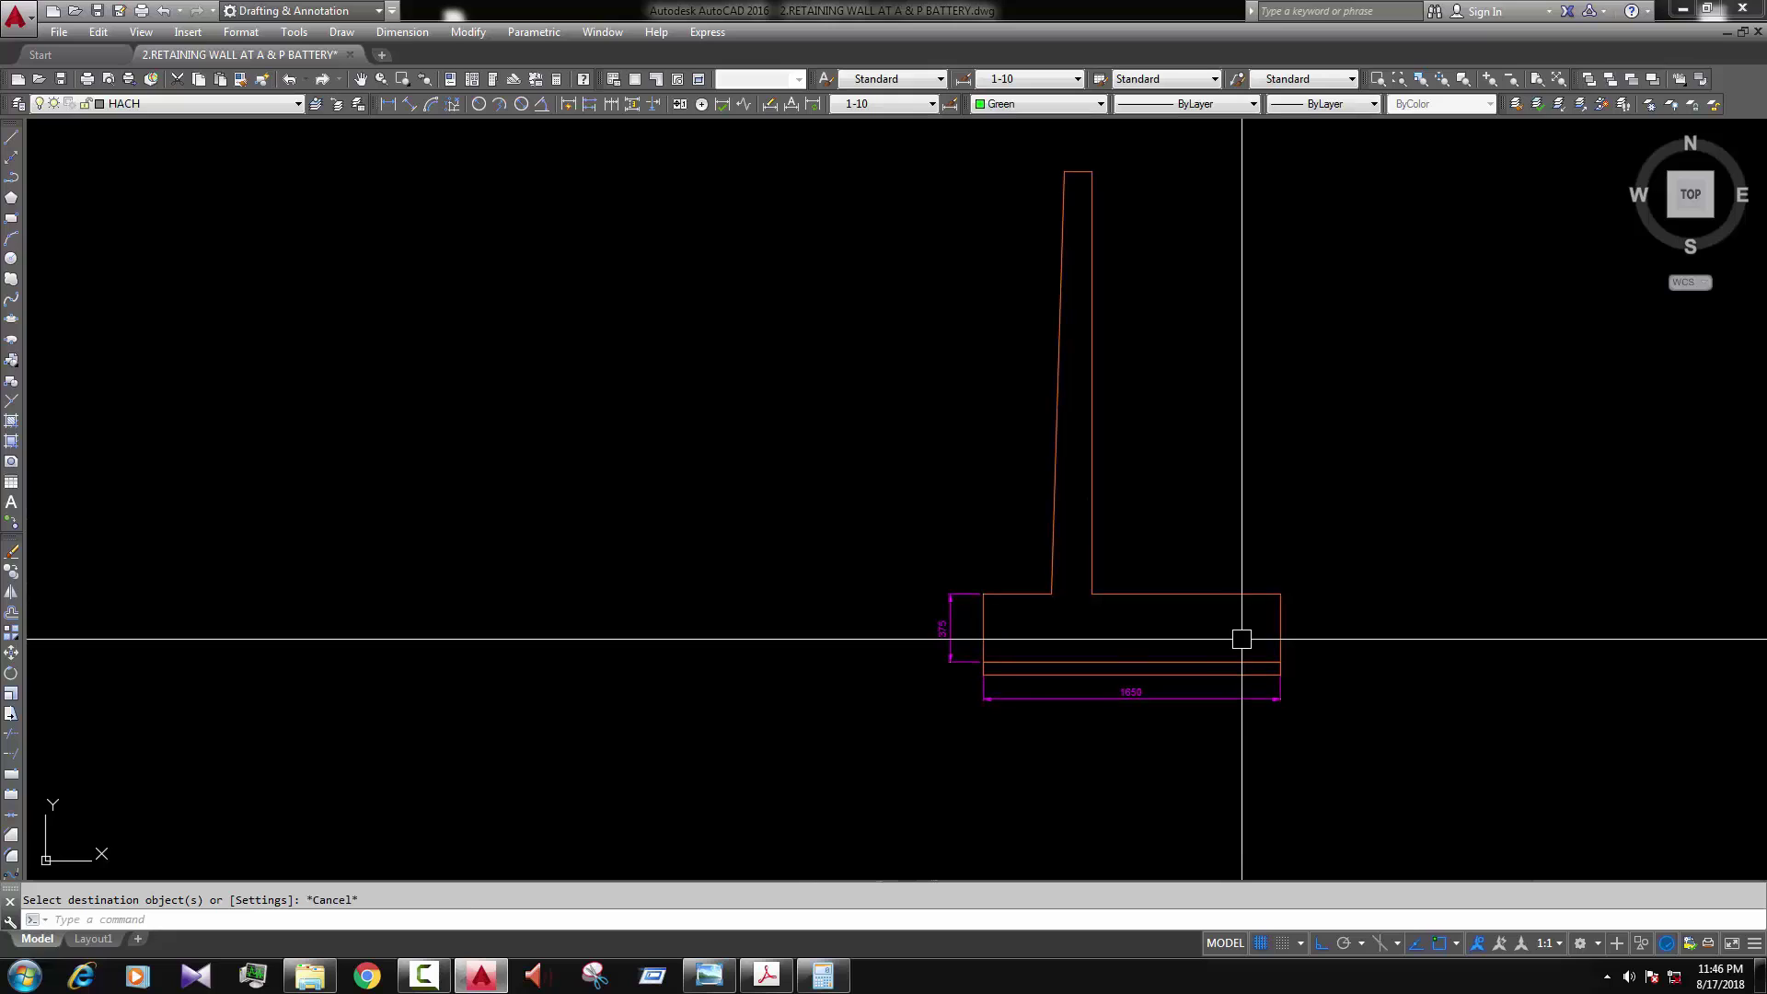
# Step: Draw a horizontal construction line along the base's bottom edge, above the soling
pyautogui.moveTo(1232, 650); pyautogui.dragTo(1218, 658, button='middle')
pyautogui.scroll(2, 1152, 657)
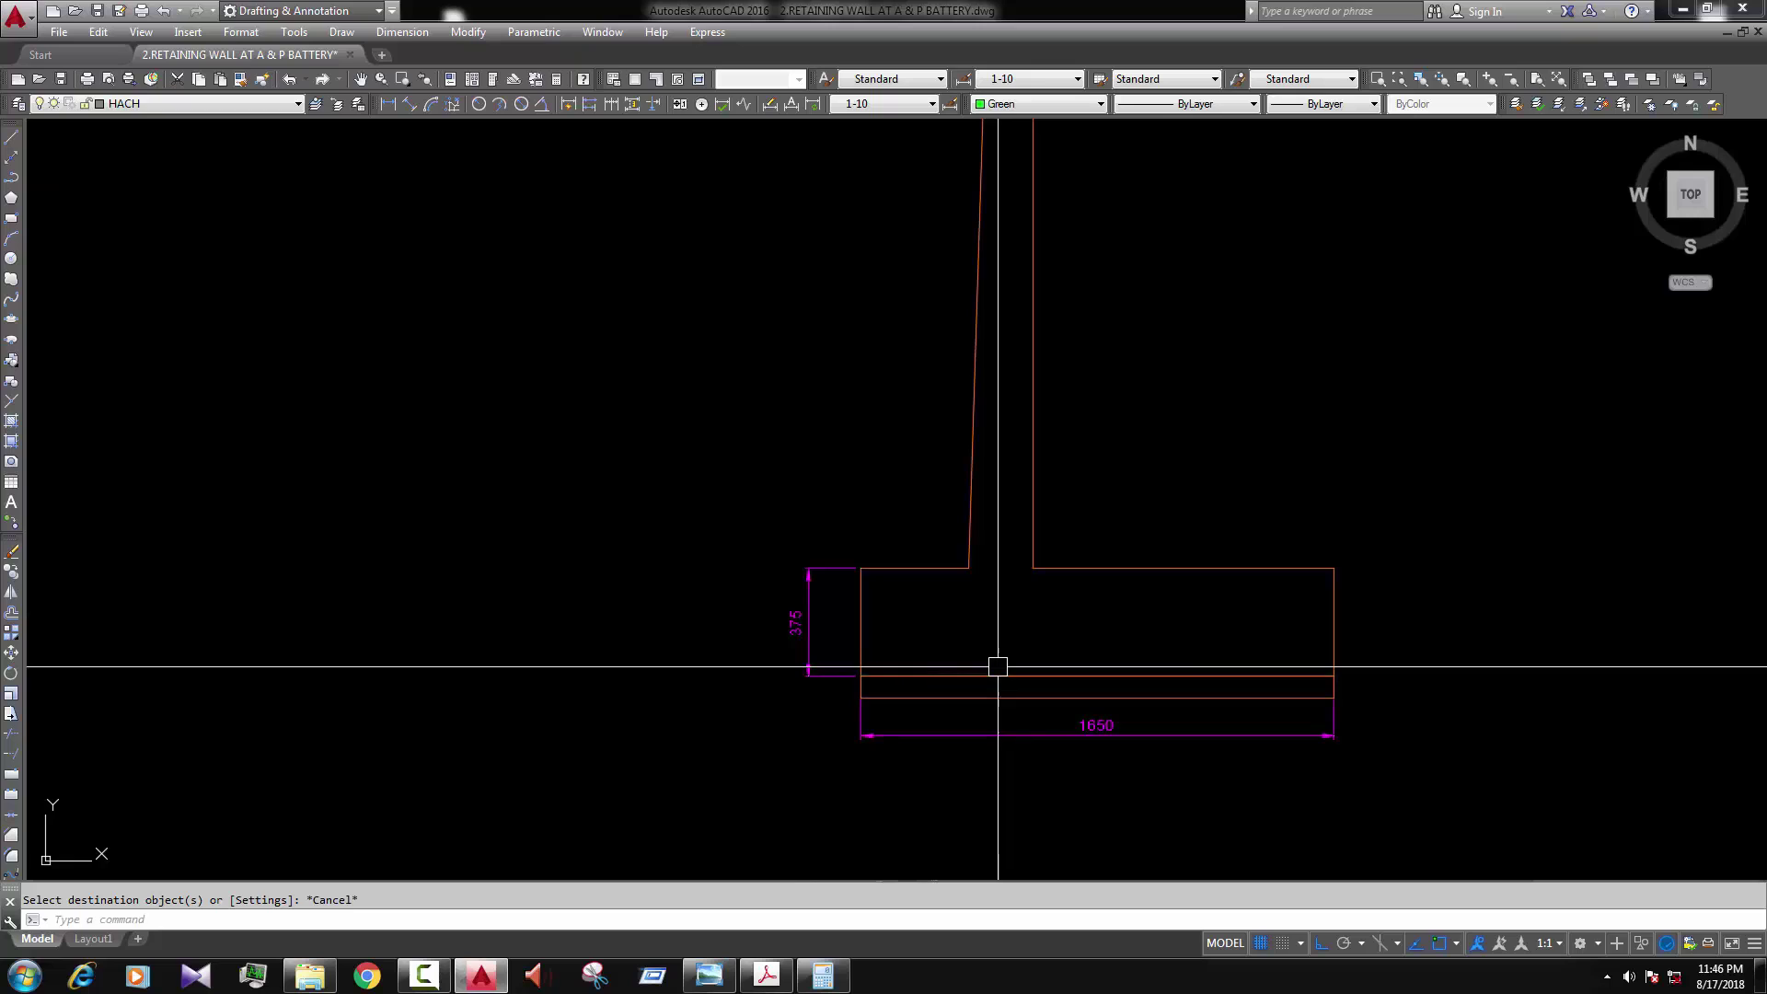
pyautogui.write('l')
pyautogui.press('Return')
pyautogui.write('h')
pyautogui.press('Return')
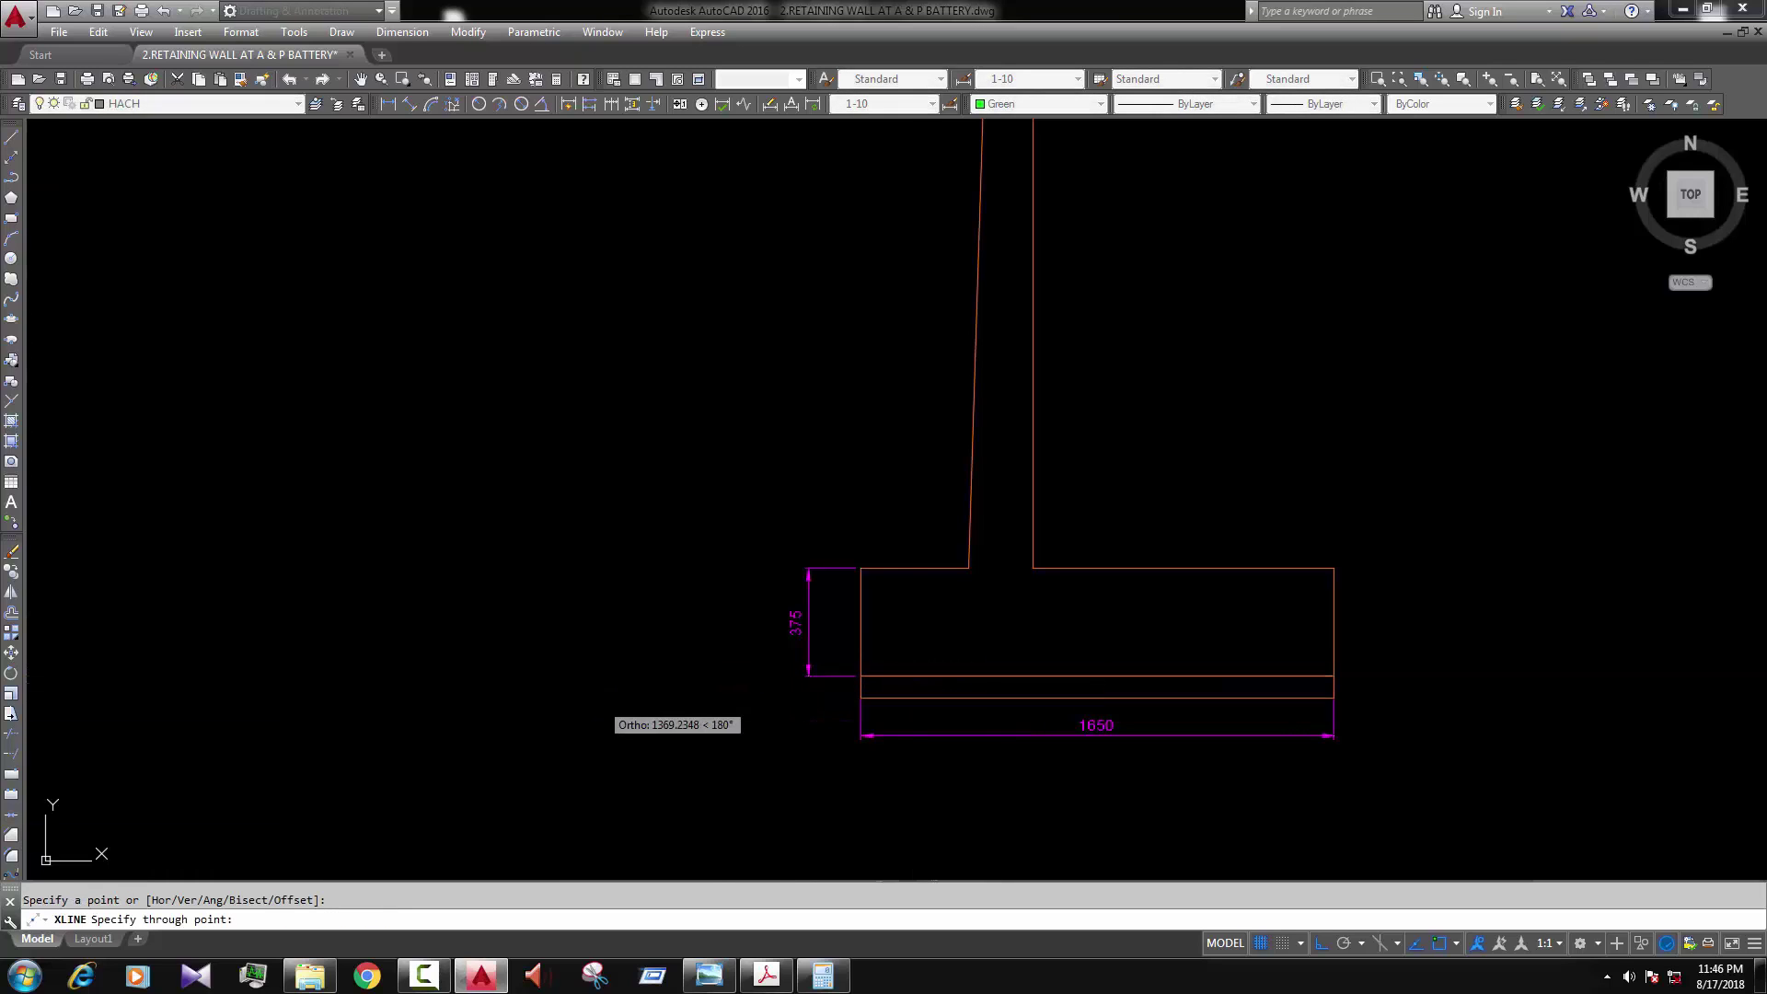
pyautogui.click(994, 676)
pyautogui.press('Escape')
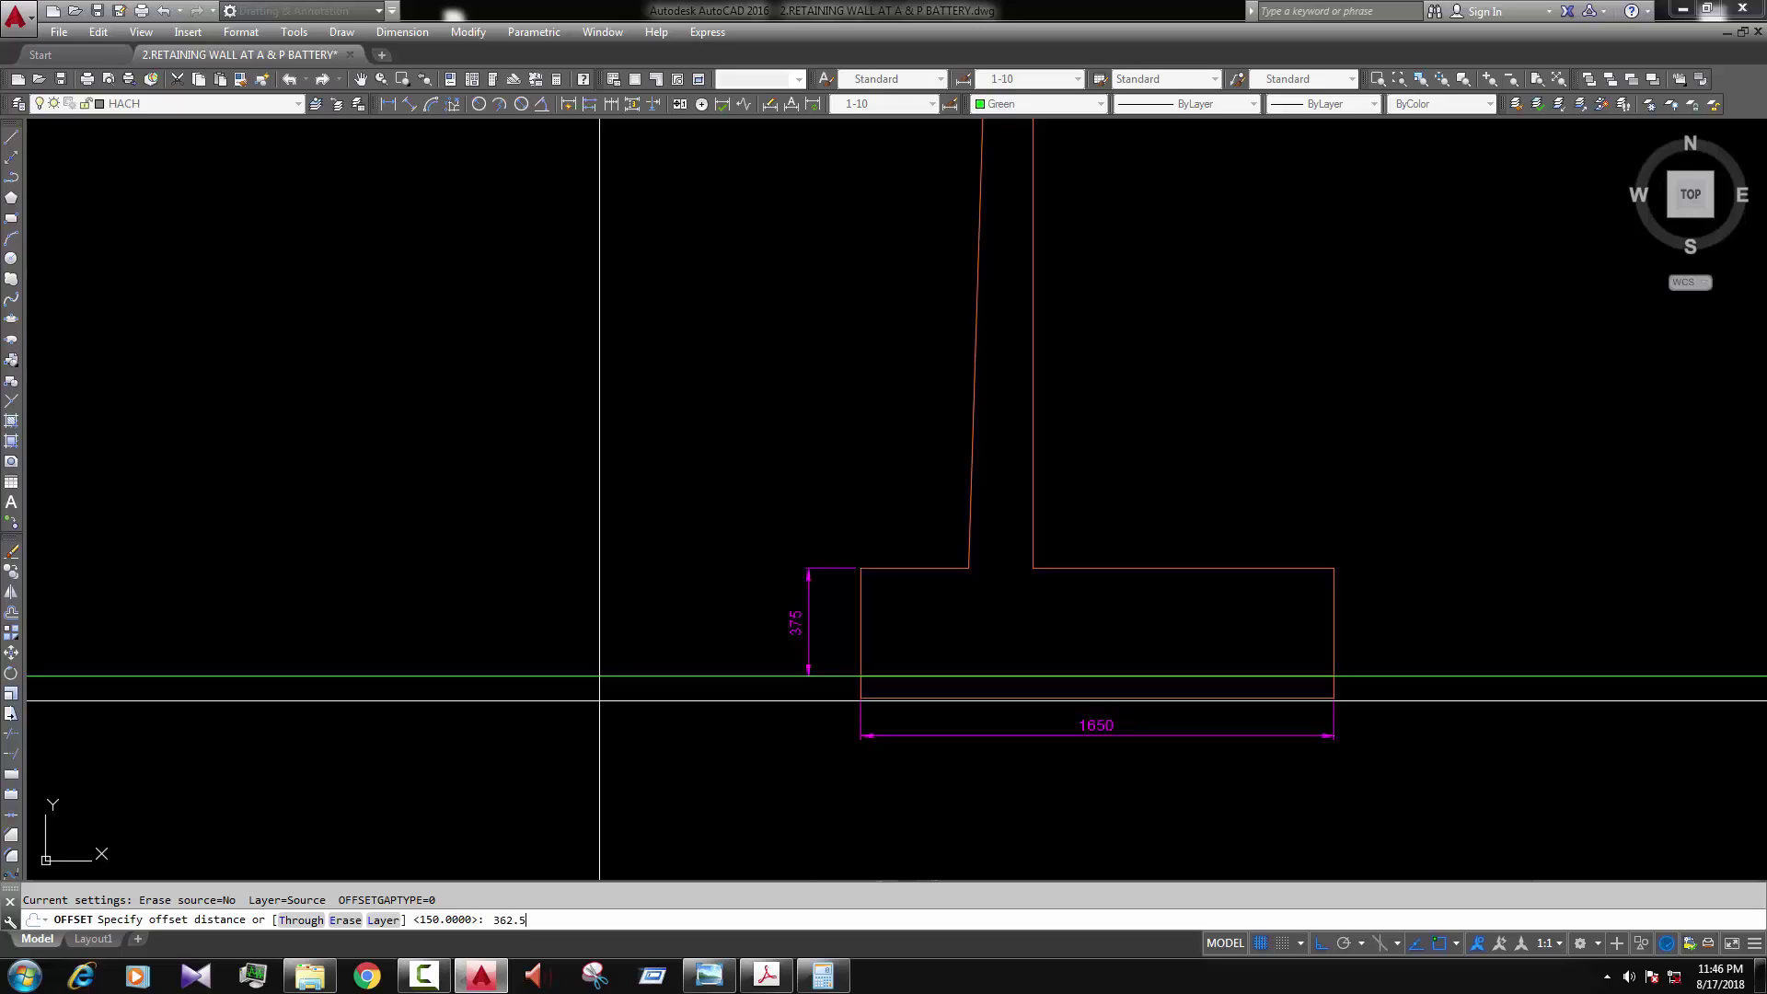
# Step: Try offsetting the bottom-edge construction line 362.5 upward, and erase the misplaced copy
pyautogui.click(601, 675)
pyautogui.click(600, 580)
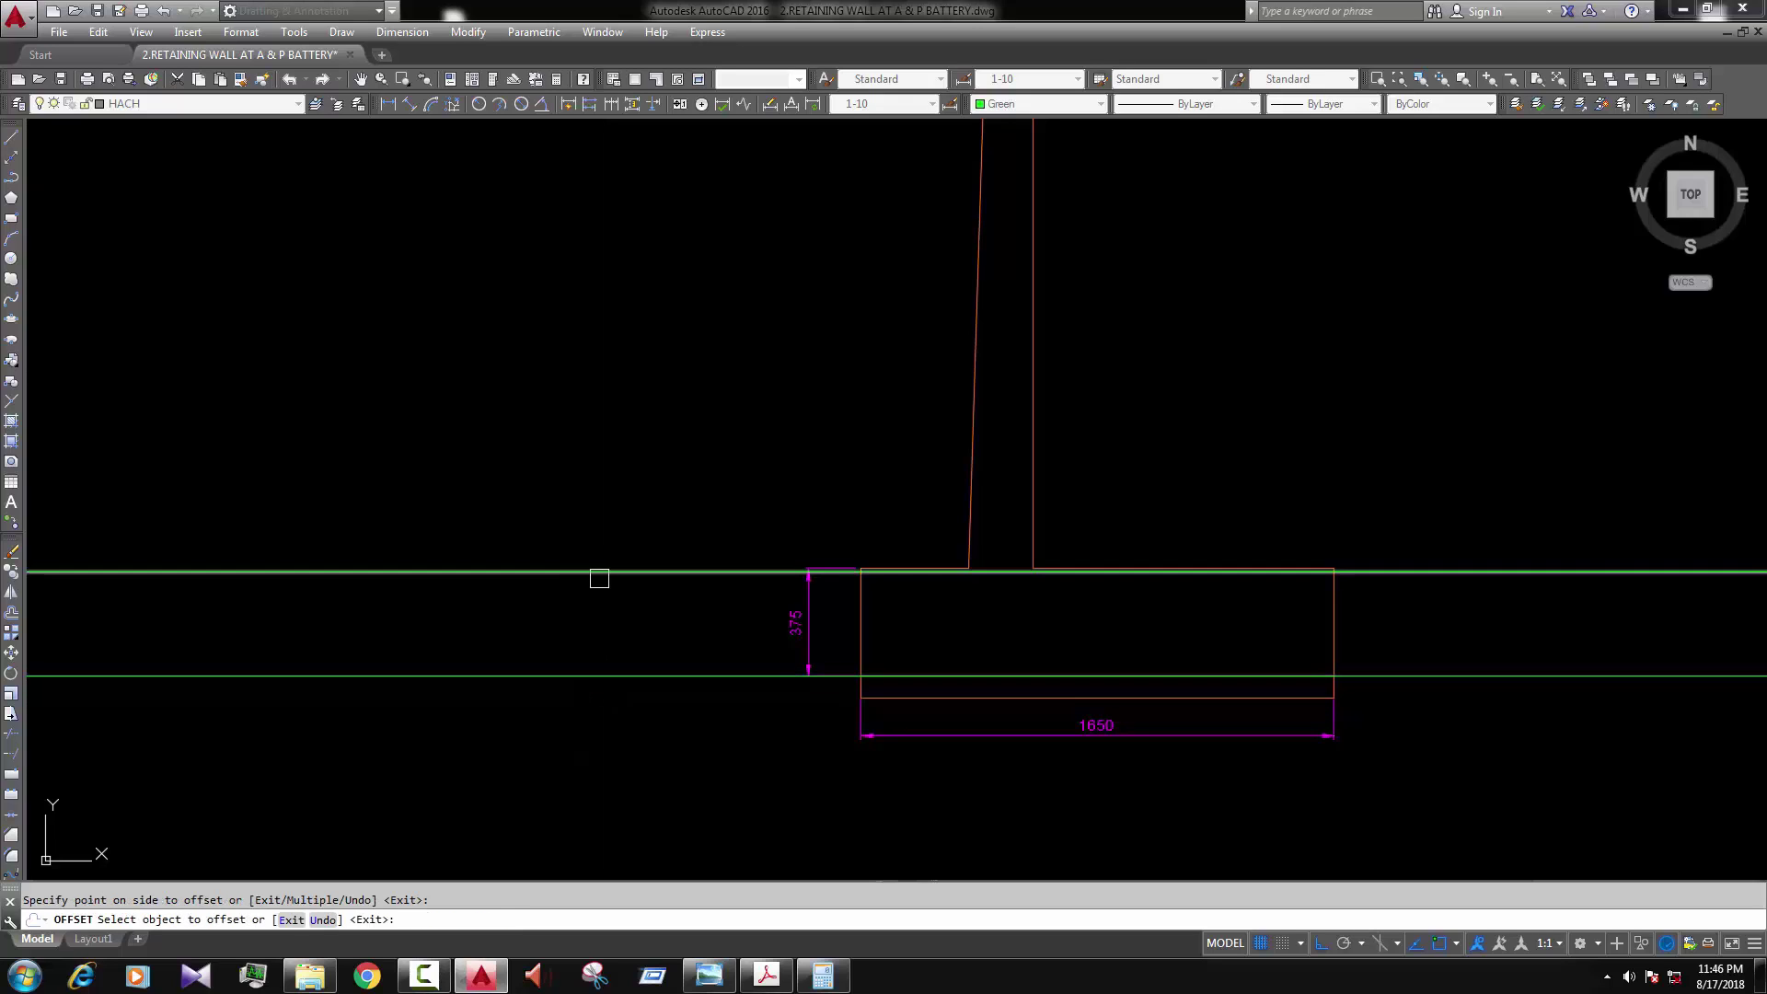
pyautogui.press('Escape')
pyautogui.write('e')
pyautogui.press('Return')
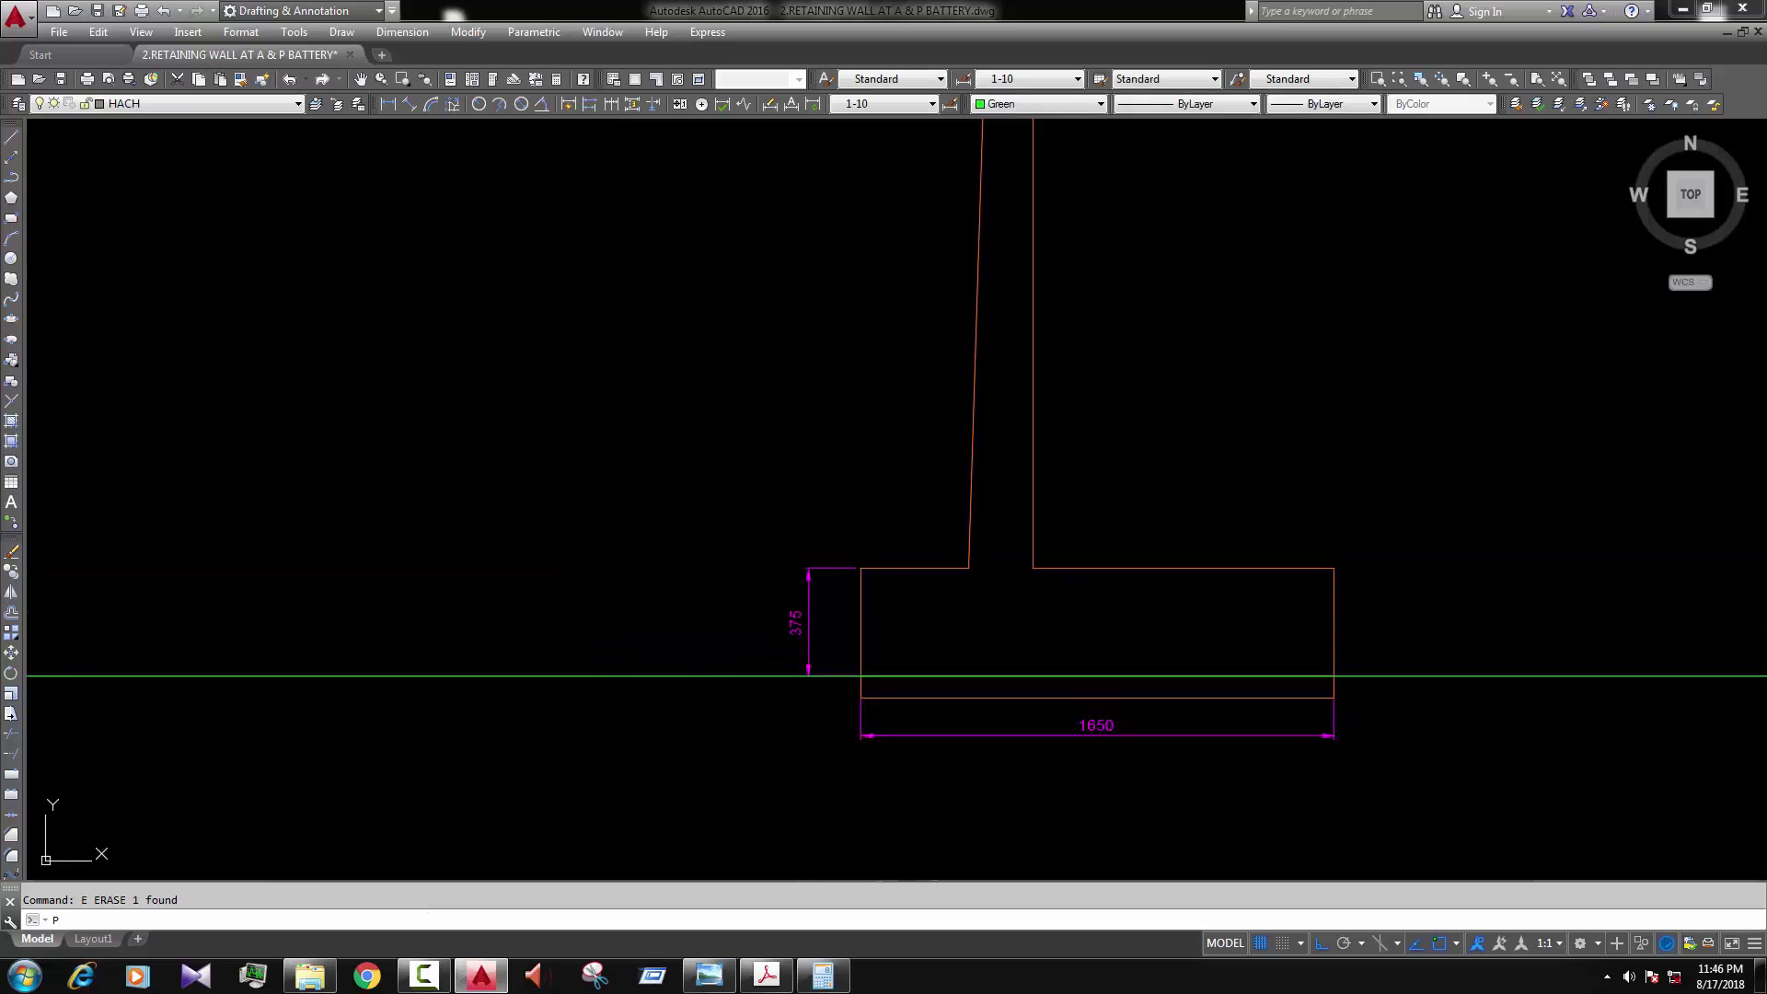
# Step: Offset the construction line on the base's bottom edge 62.5 upward
pyautogui.write('o')
pyautogui.press('Return')
pyautogui.write('6')
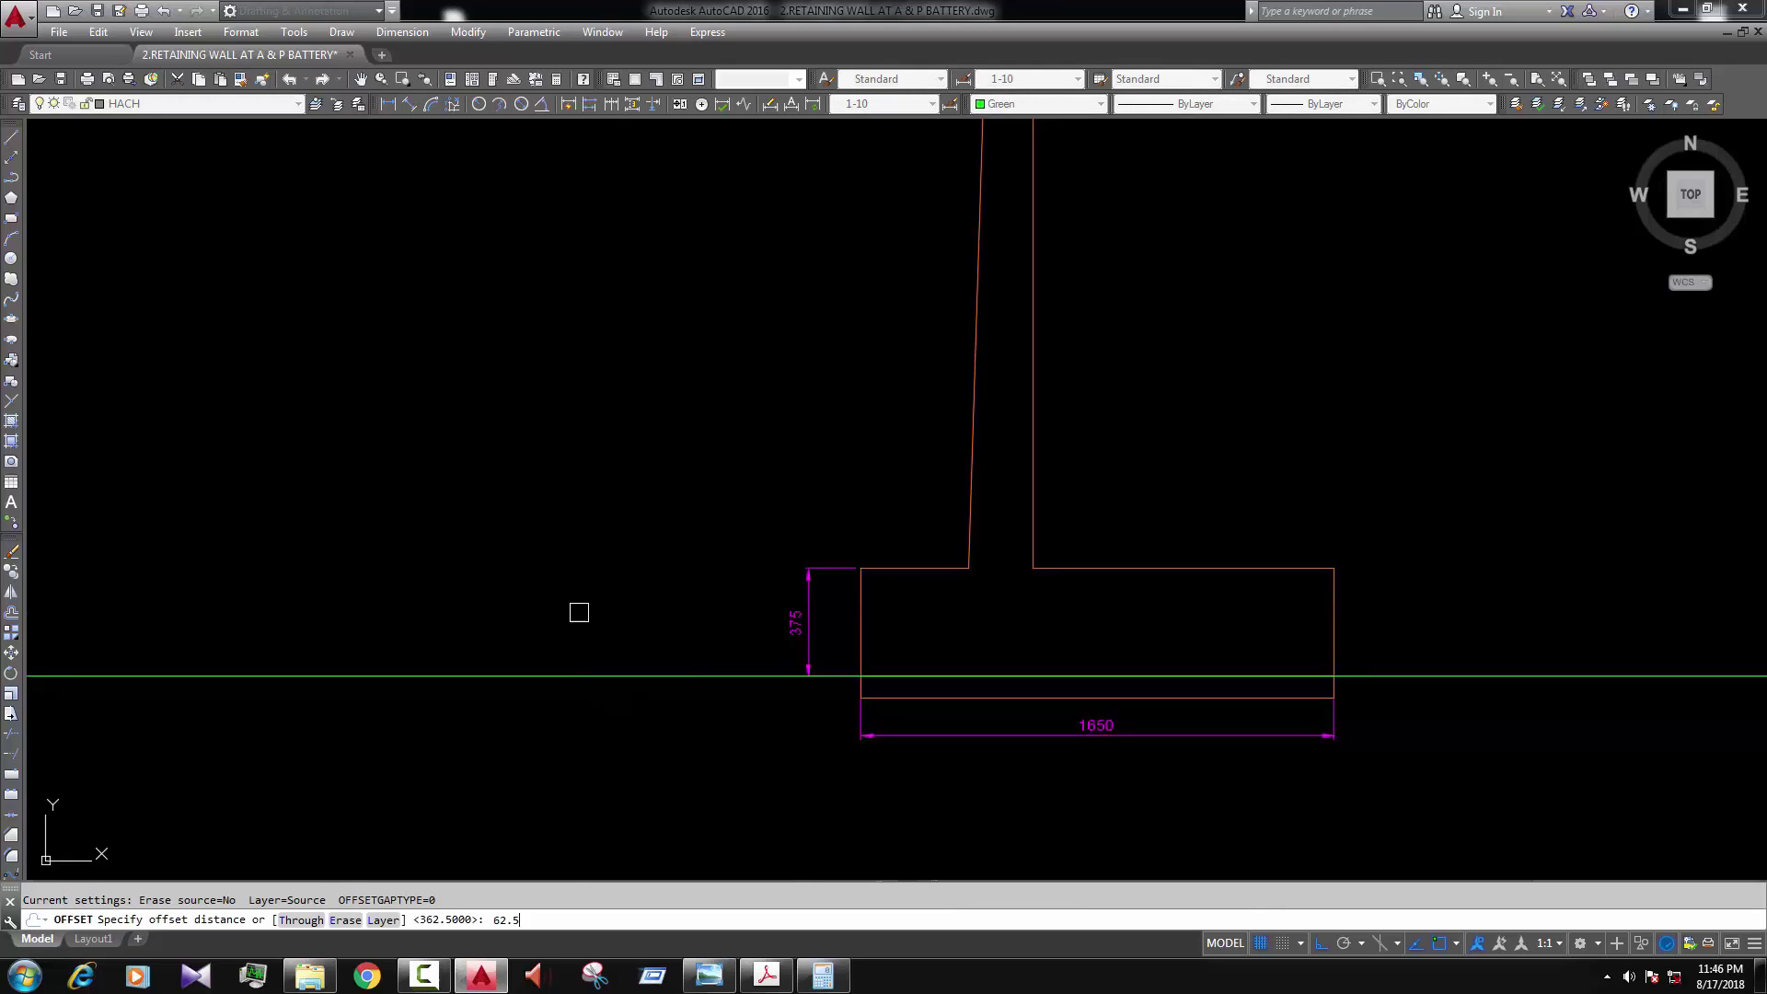
pyautogui.click(746, 676)
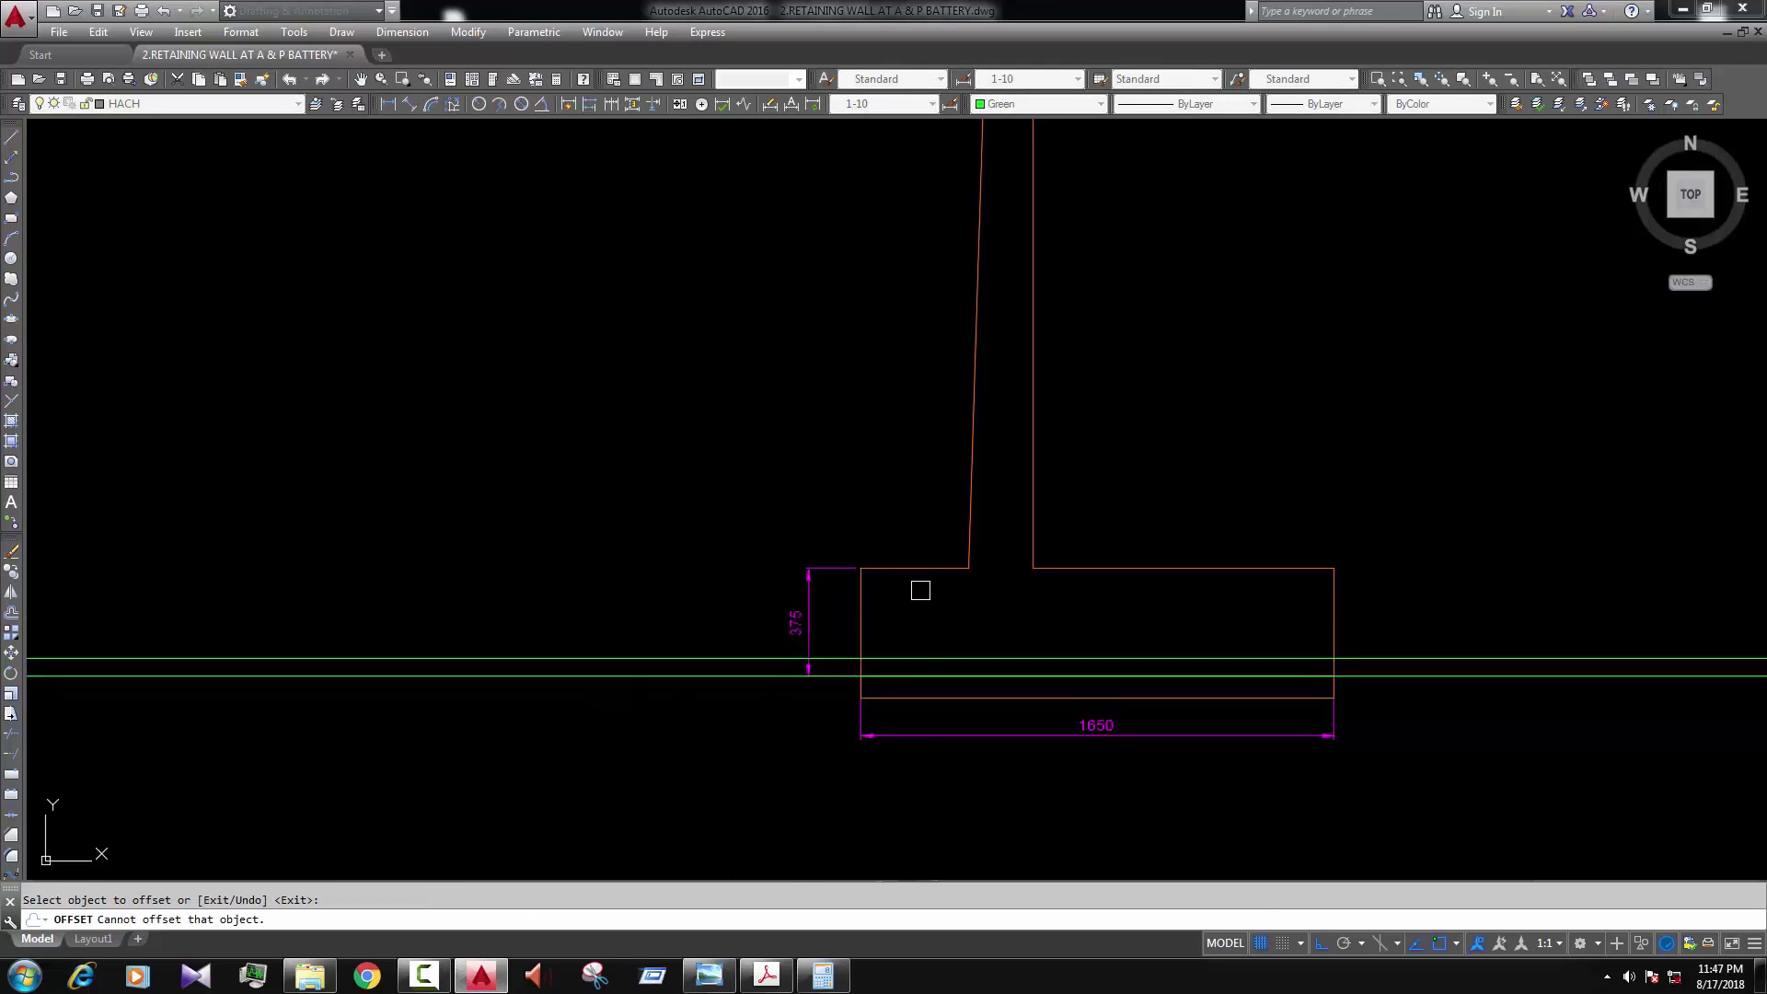
# Step: Copy the construction line on the base's bottom edge up to just below the base's top edge
pyautogui.press('Escape')
pyautogui.click(930, 676)
pyautogui.write('c')
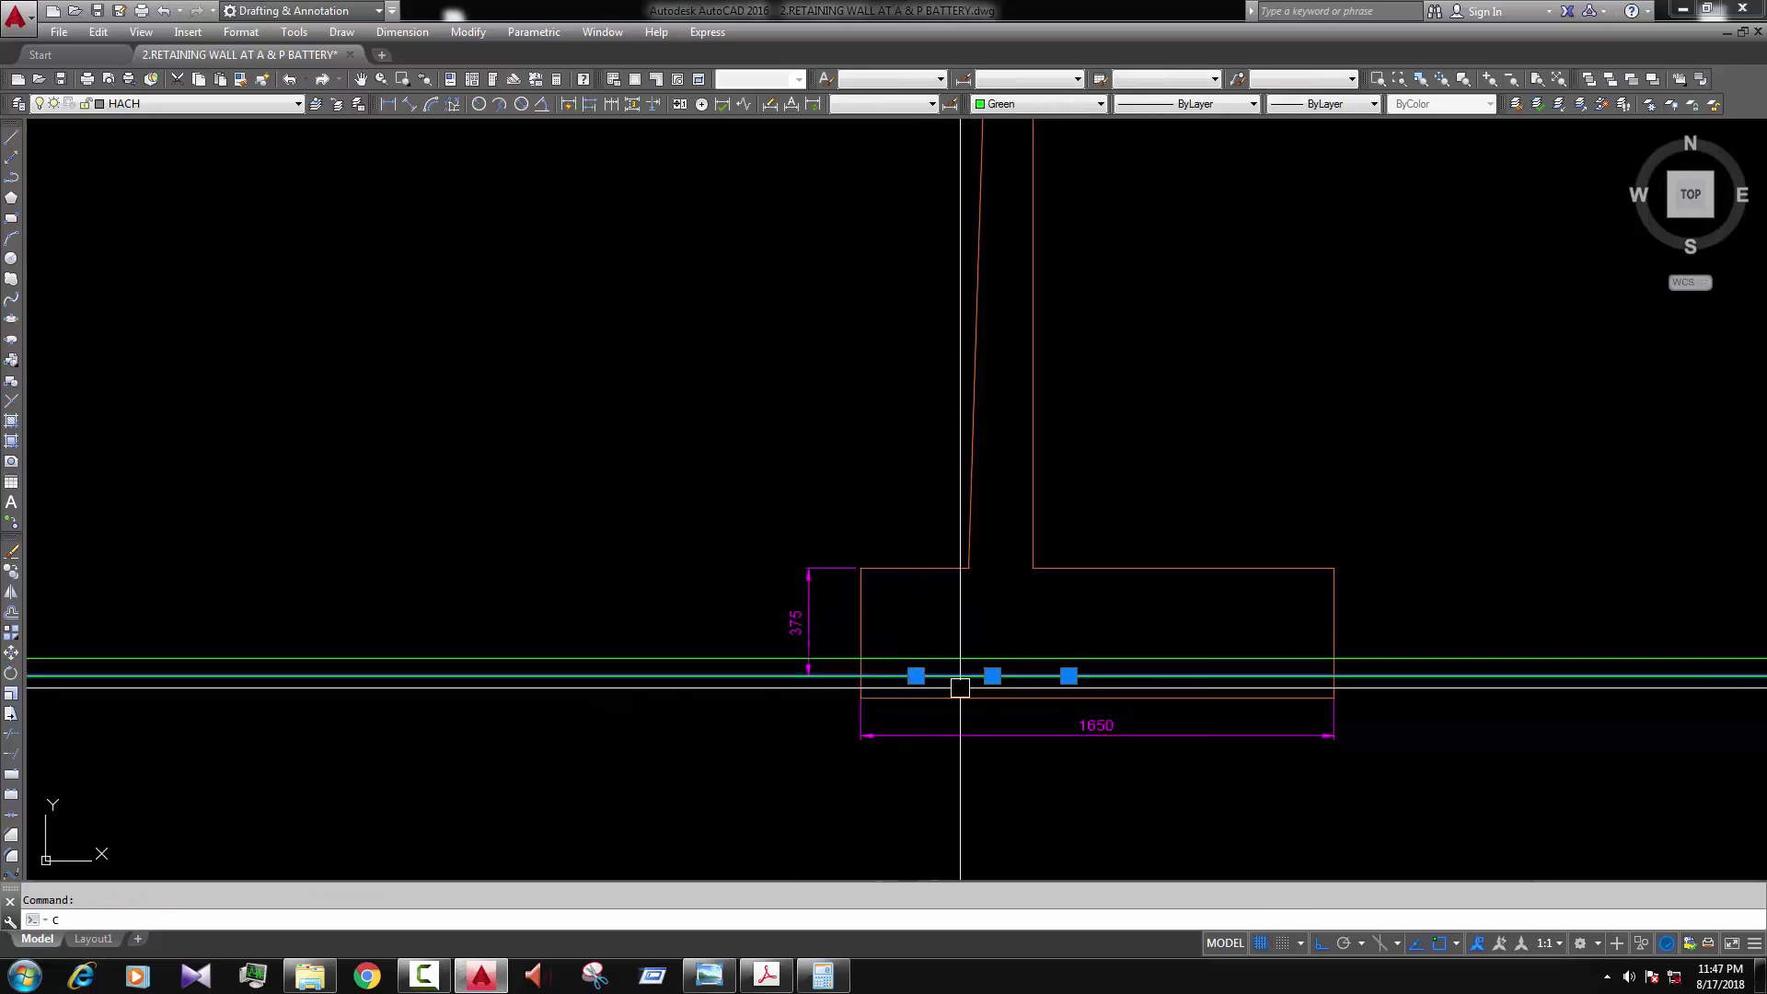
pyautogui.write('o')
pyautogui.press('Return')
pyautogui.click(1146, 676)
pyautogui.click(1155, 587)
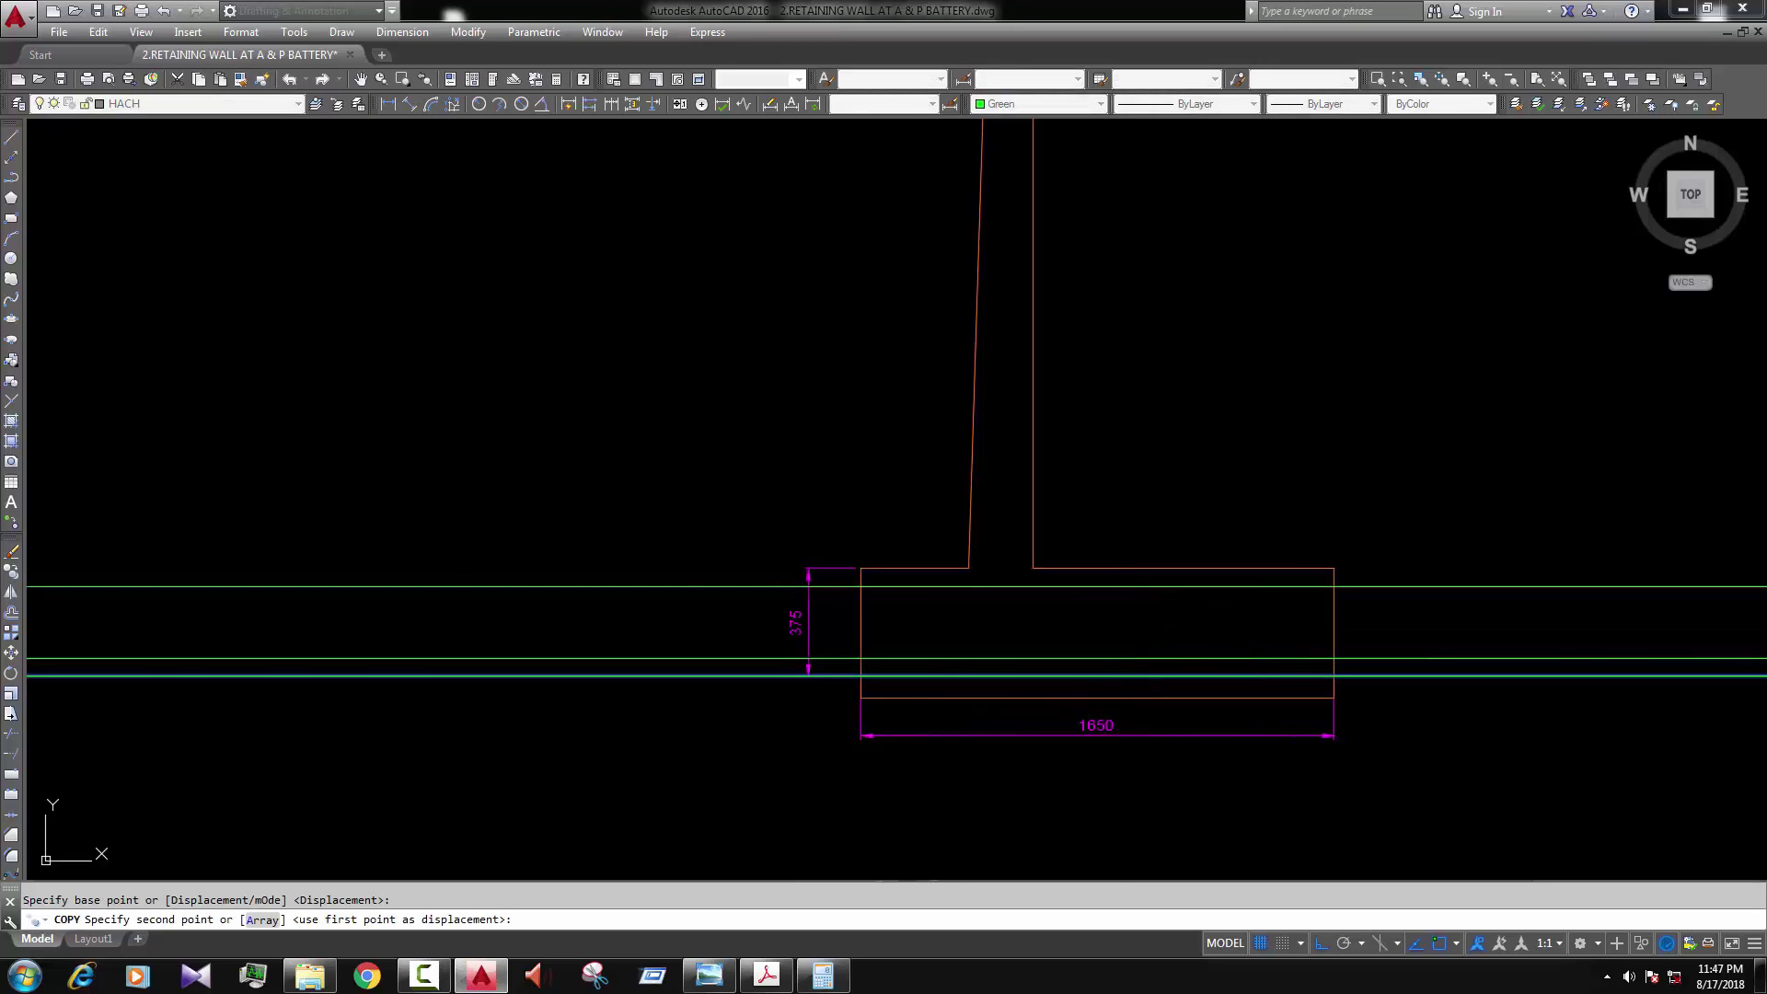
pyautogui.press('Escape')
pyautogui.scroll(2, 1328, 655)
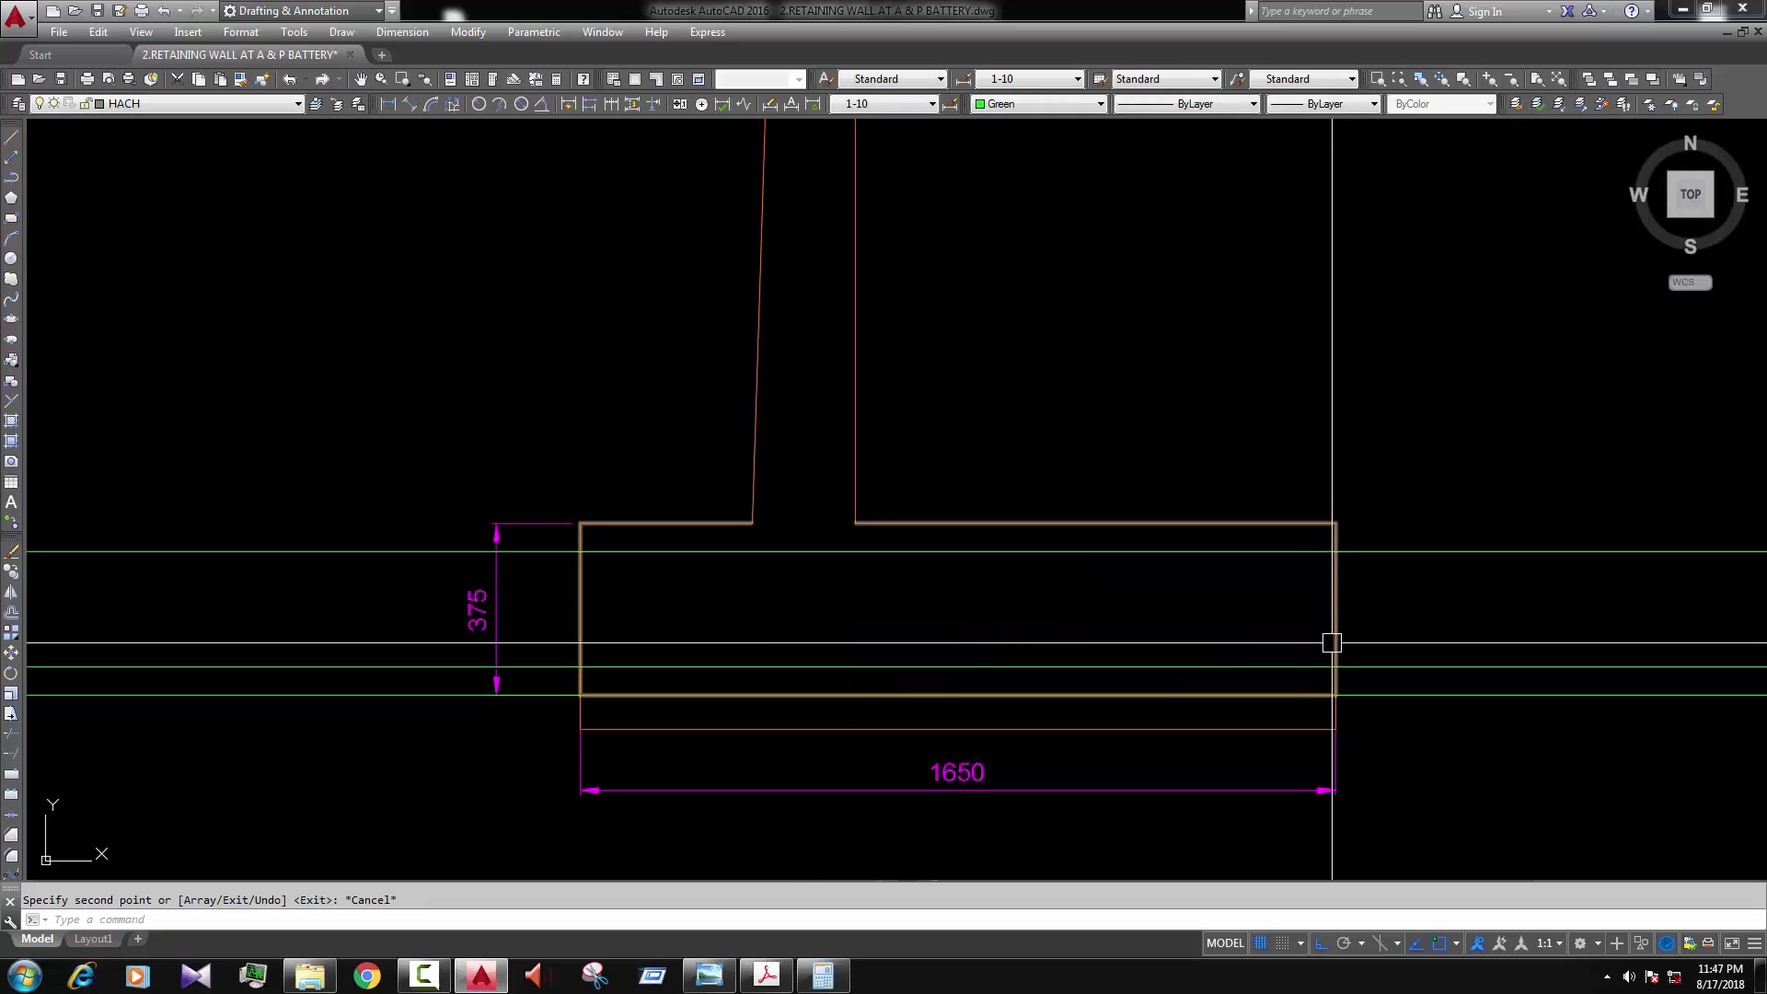
pyautogui.write('l')
pyautogui.press('Return')
pyautogui.press('Escape')
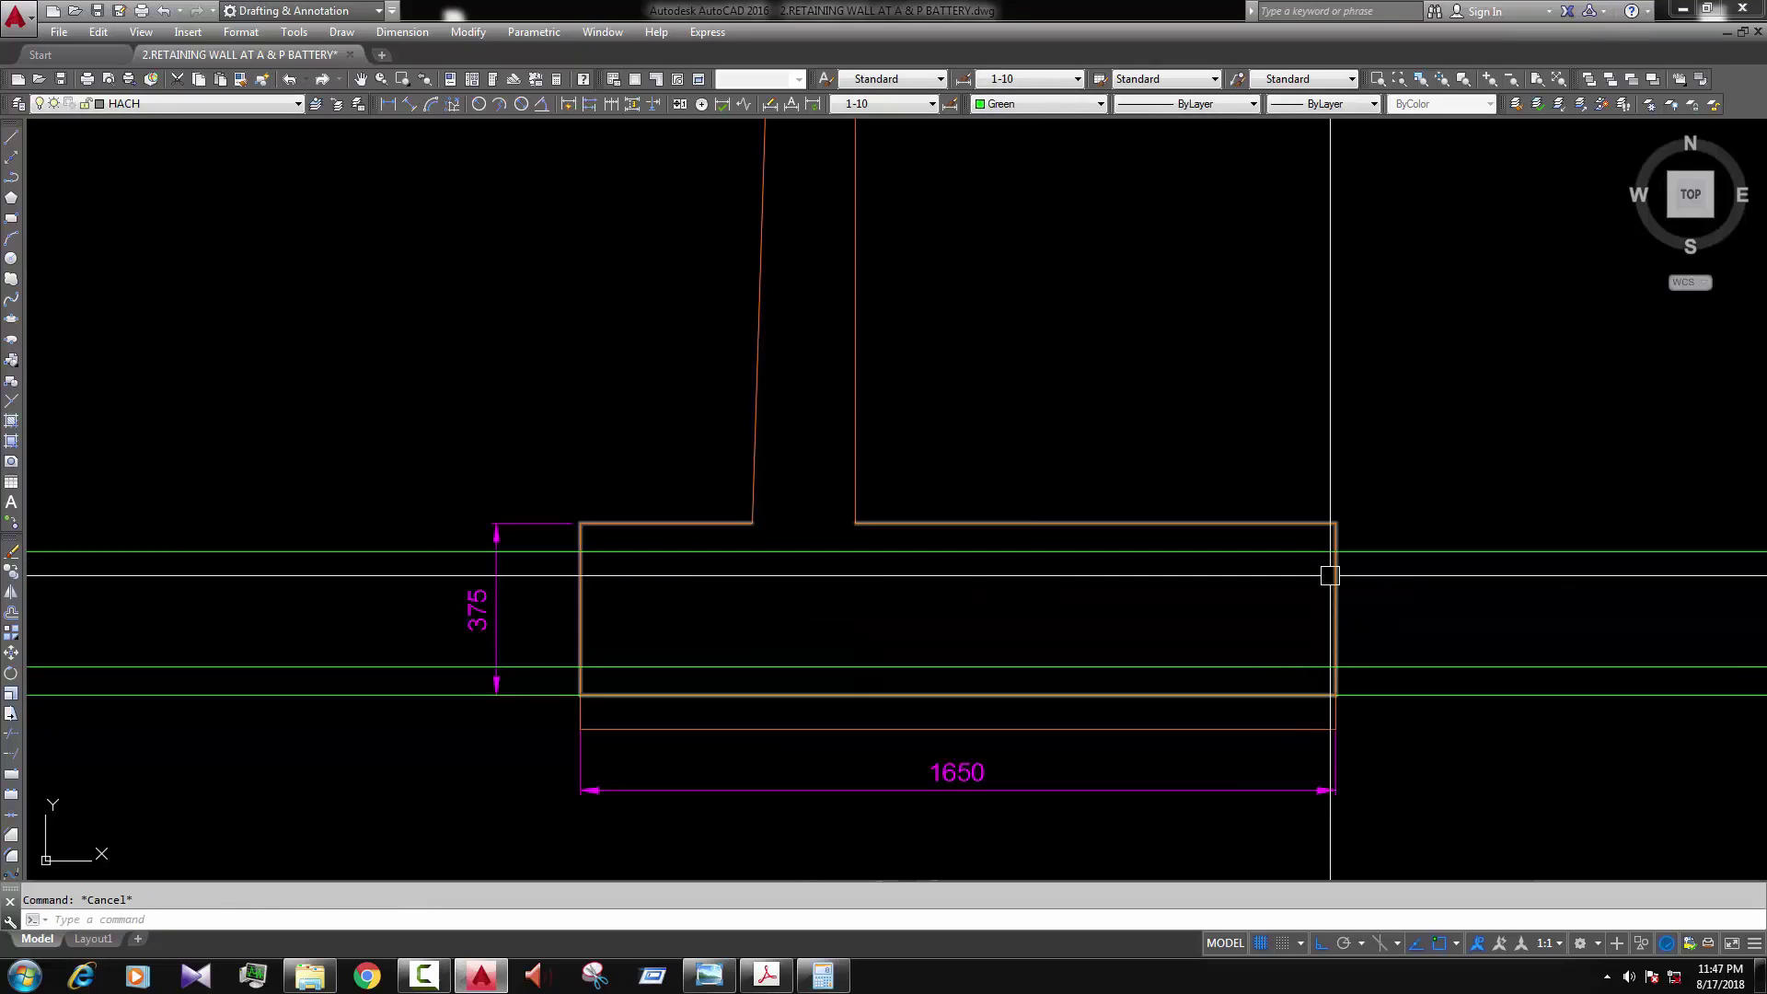
pyautogui.write('o')
pyautogui.press('Return')
pyautogui.press('Escape')
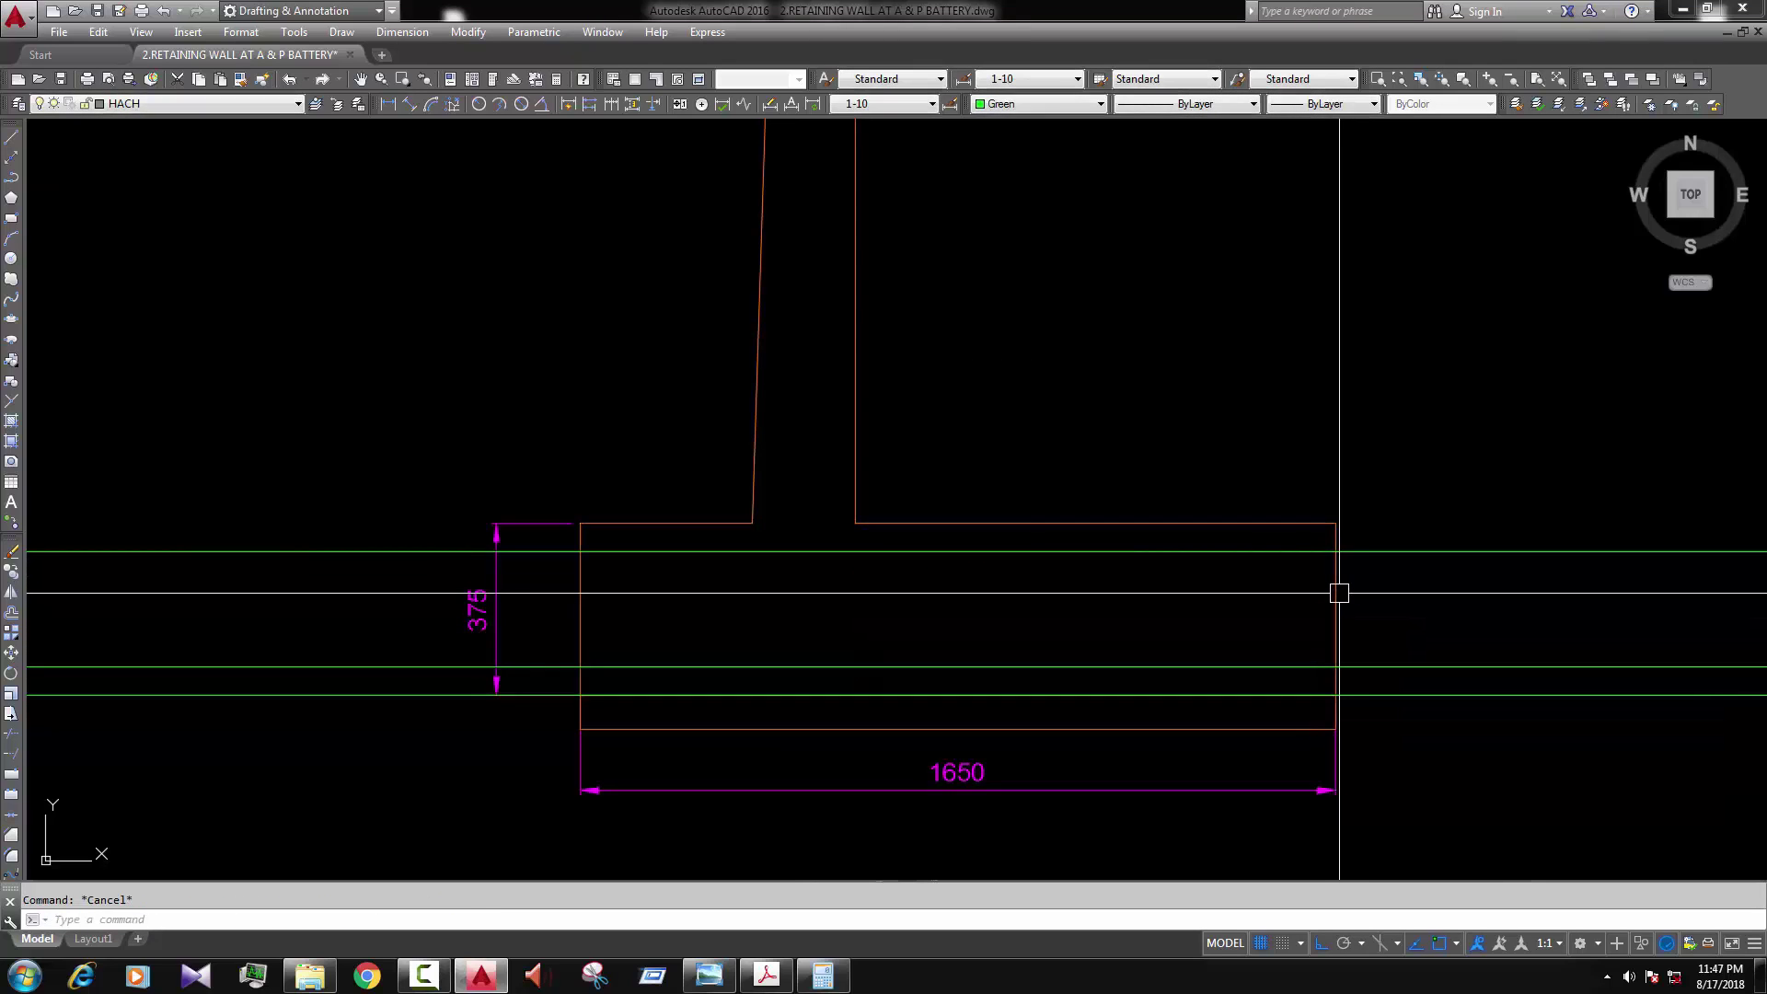
# Step: Offset the base outline 62.5 inward to form the reinforcement line
pyautogui.write('o')
pyautogui.press('Return')
pyautogui.press('Return')
pyautogui.click(1337, 593)
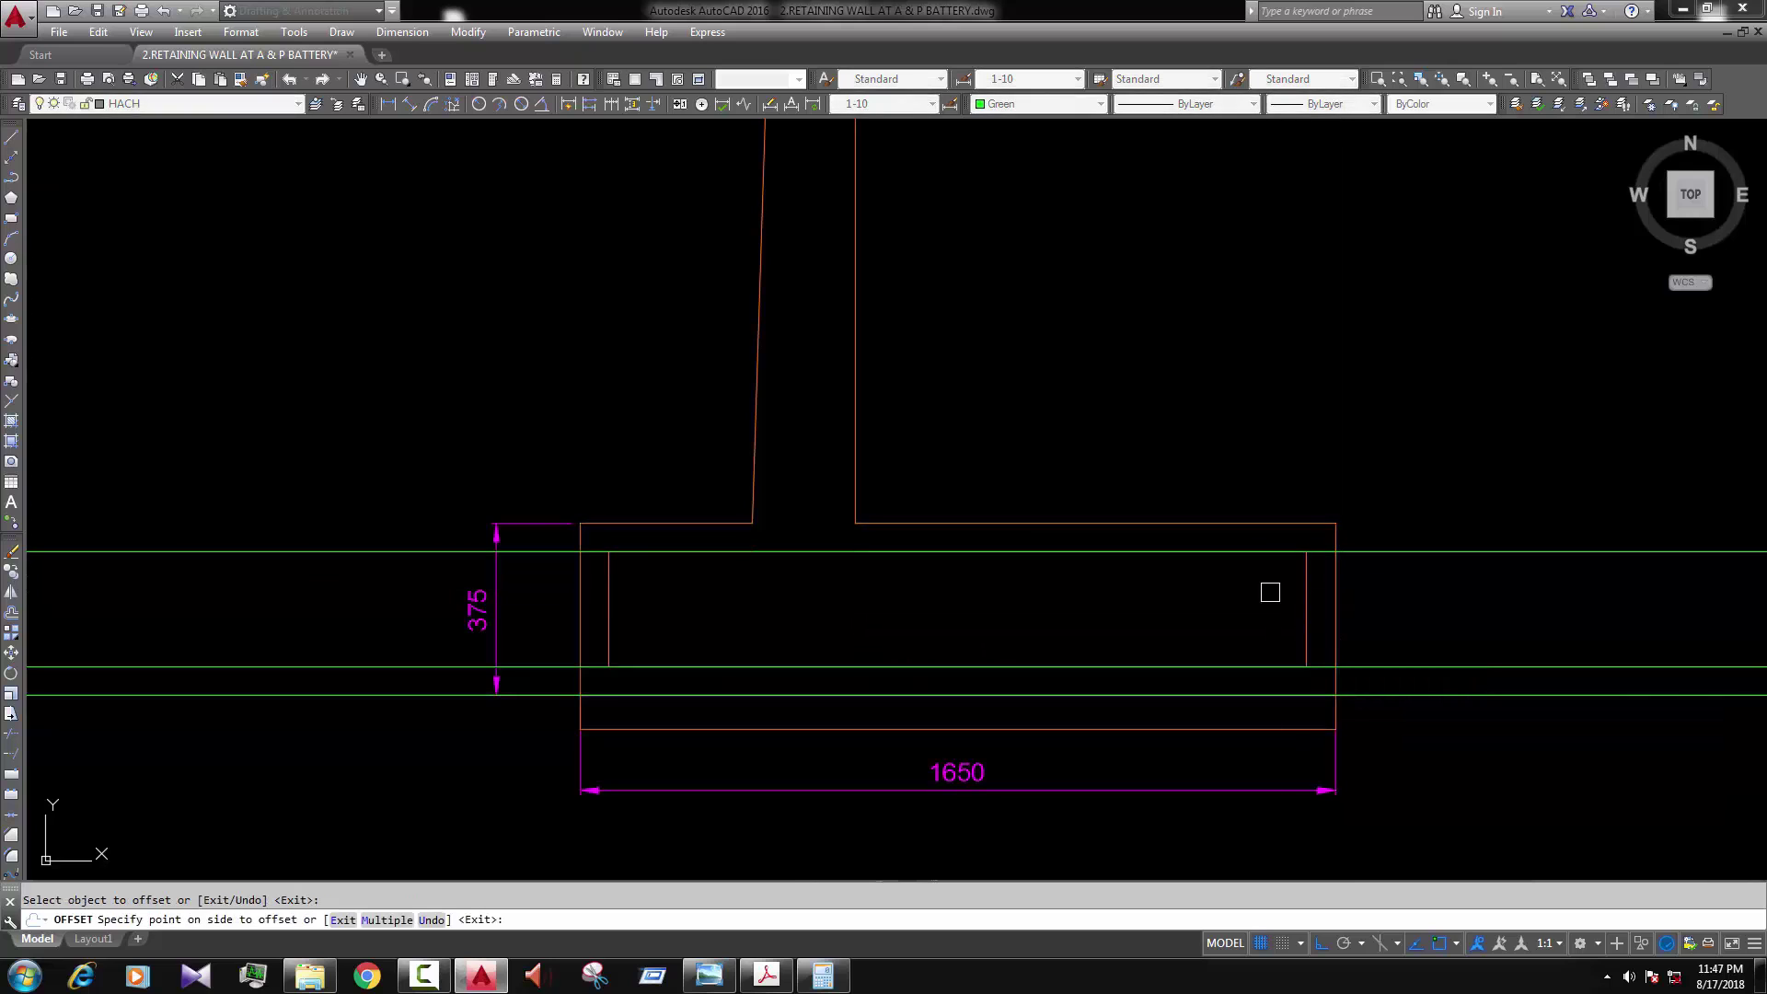
pyautogui.click(1279, 594)
pyautogui.press('Escape')
# Step: Erase the two construction lines running through the base, keeping the one on its bottom edge
pyautogui.click(1308, 605)
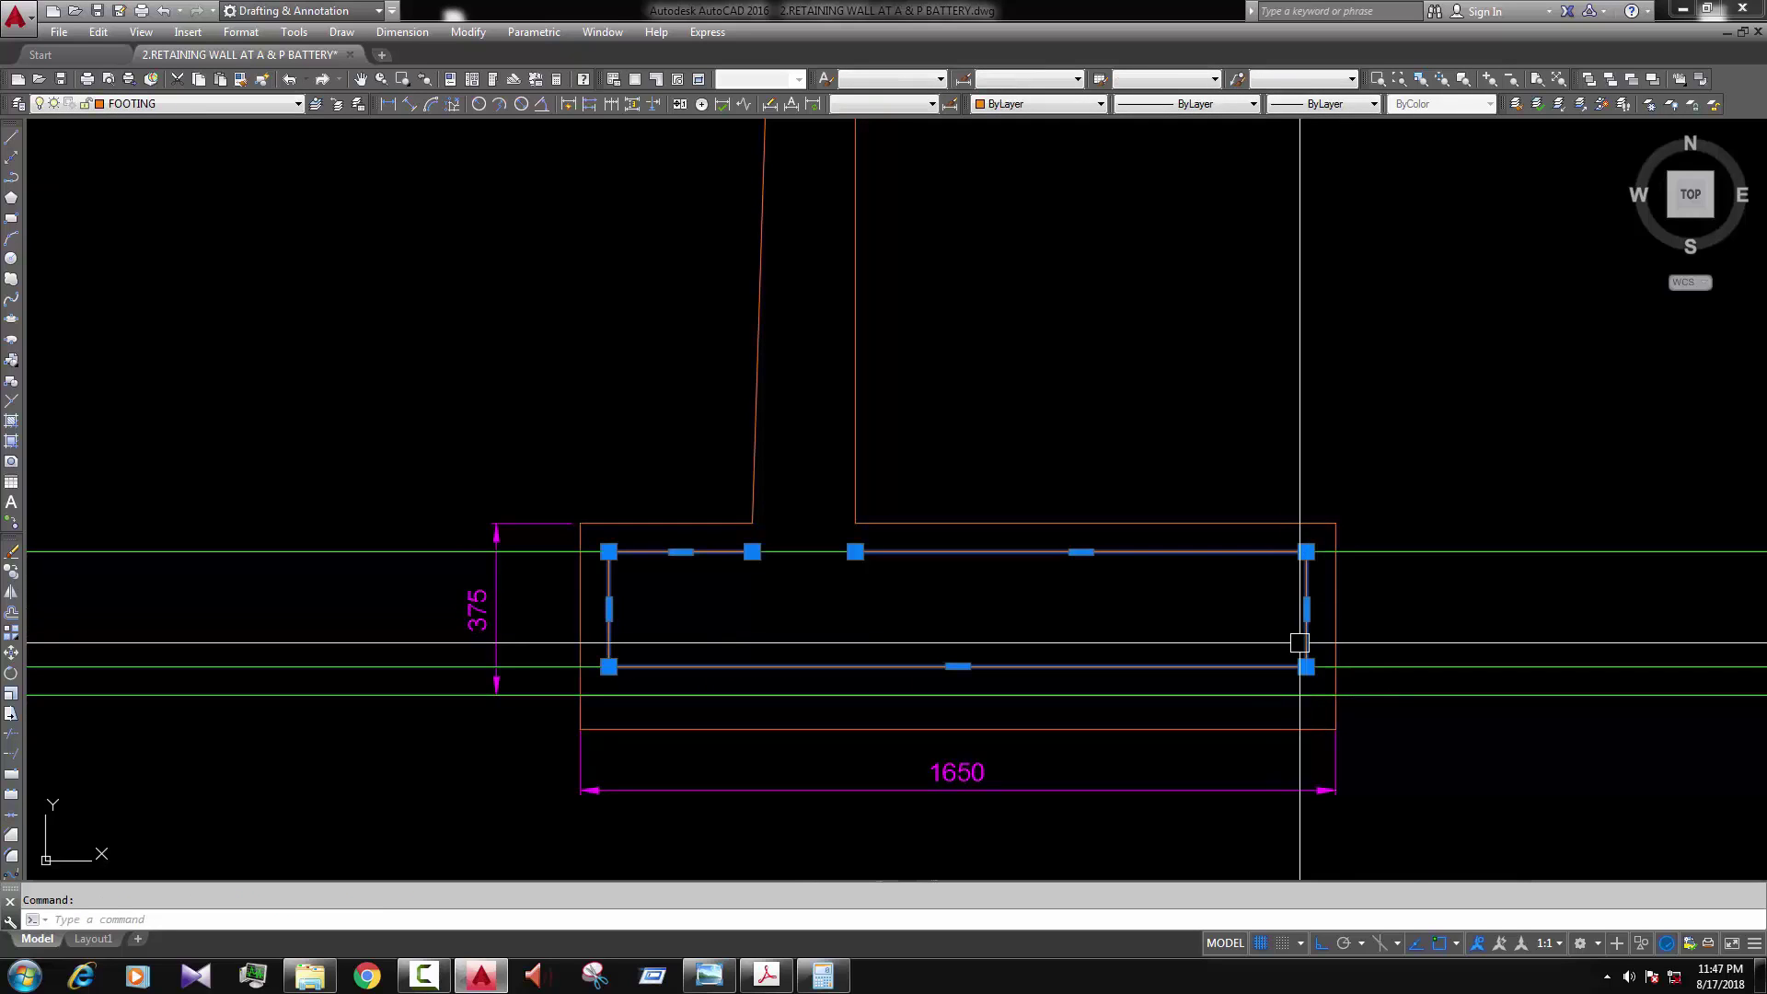
pyautogui.press('Escape')
pyautogui.click(1422, 682)
pyautogui.click(1389, 525)
pyautogui.write('e')
pyautogui.press('Return')
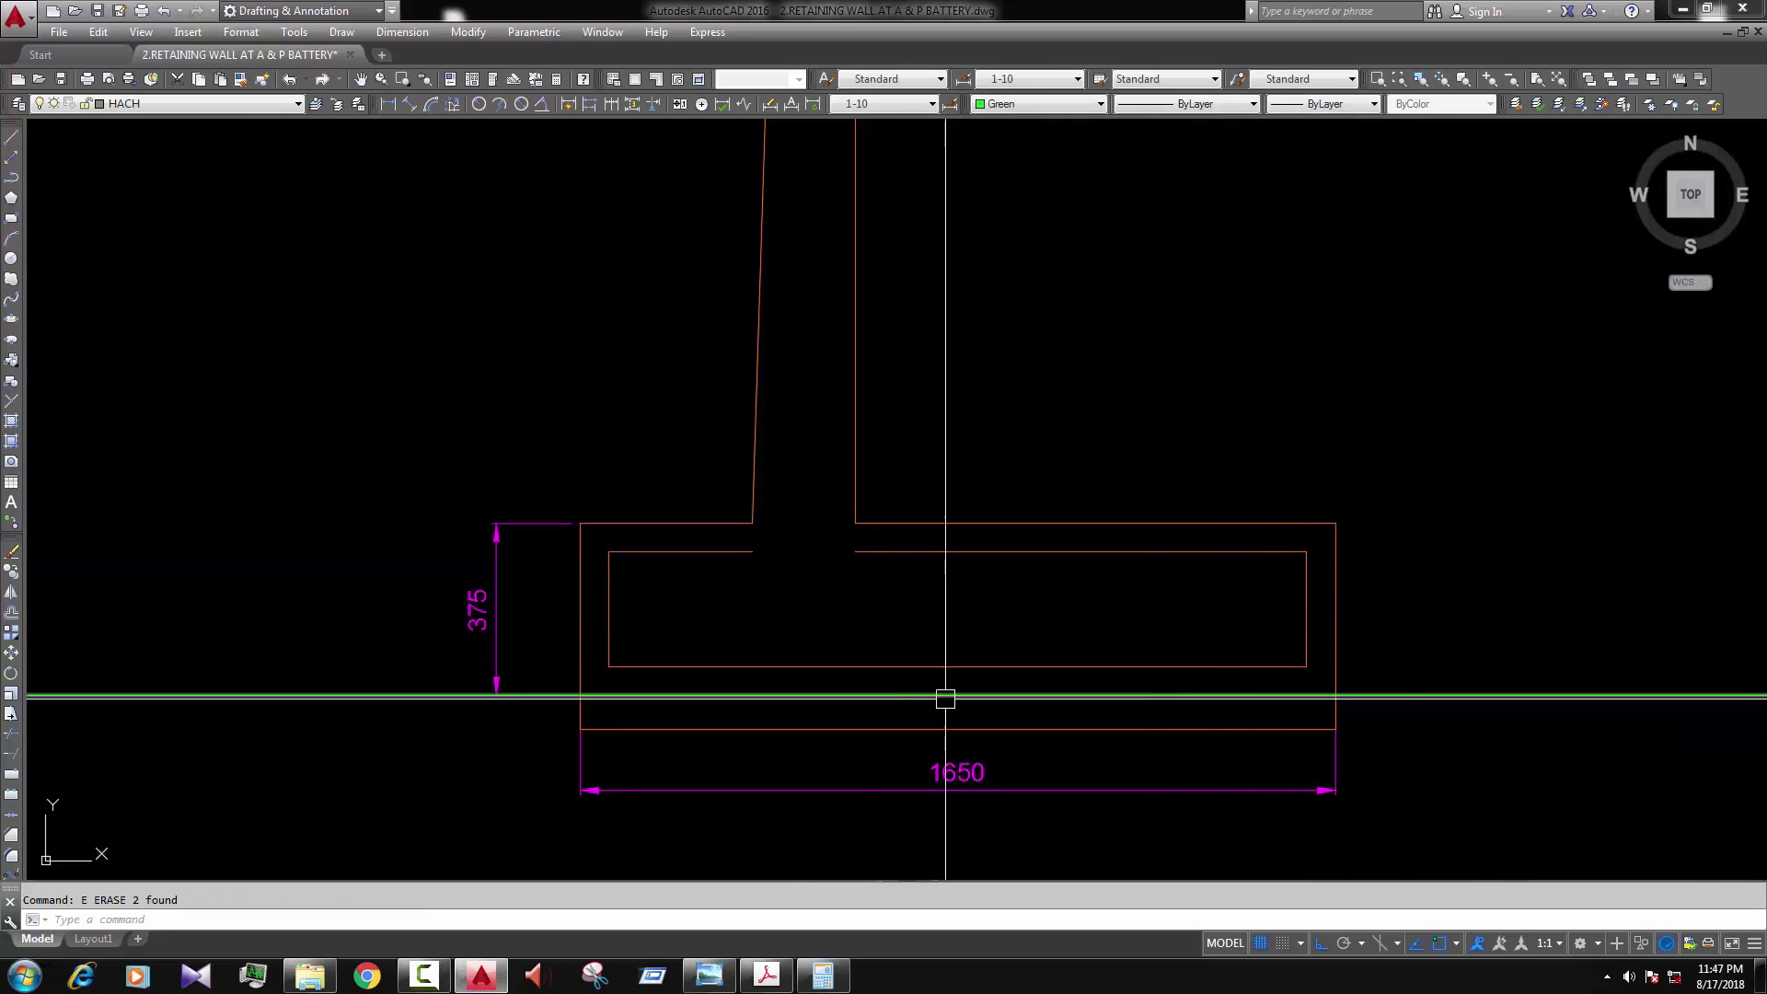
# Step: Close the gap in the inner outline under the stem by stretching its right-hand end to the opposite end
pyautogui.scroll(2, 907, 553)
pyautogui.click(905, 552)
pyautogui.click(822, 549)
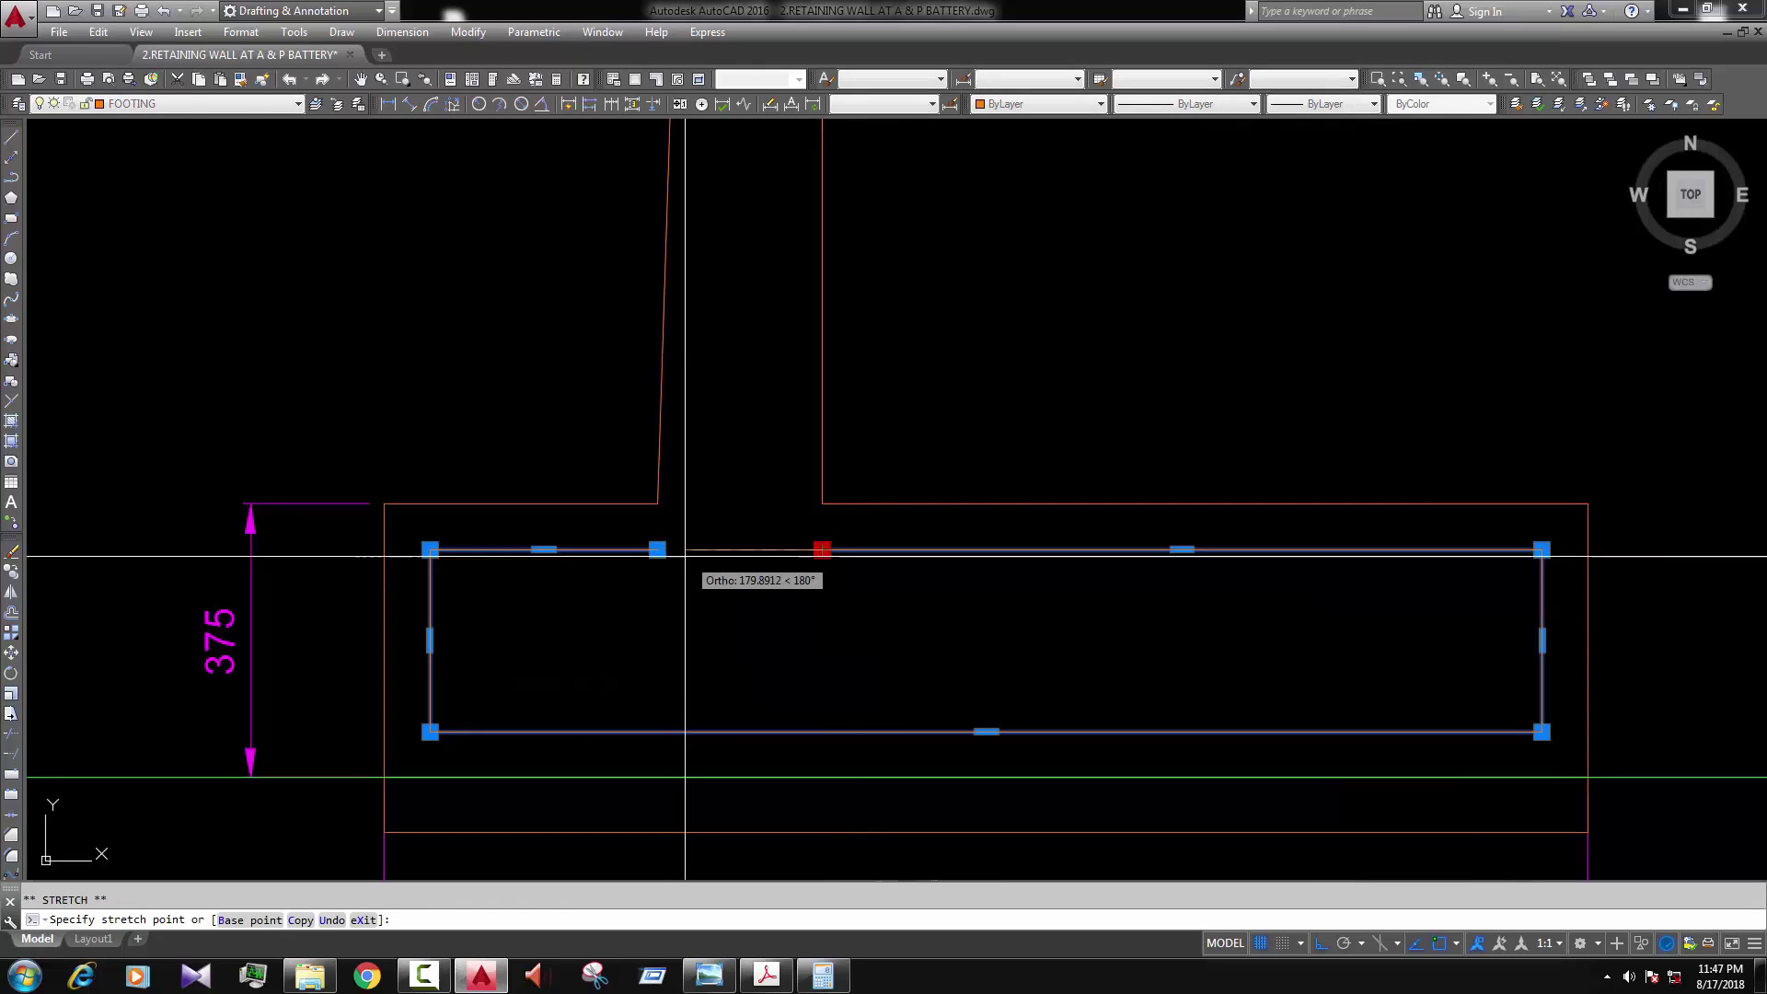
pyautogui.press('Escape')
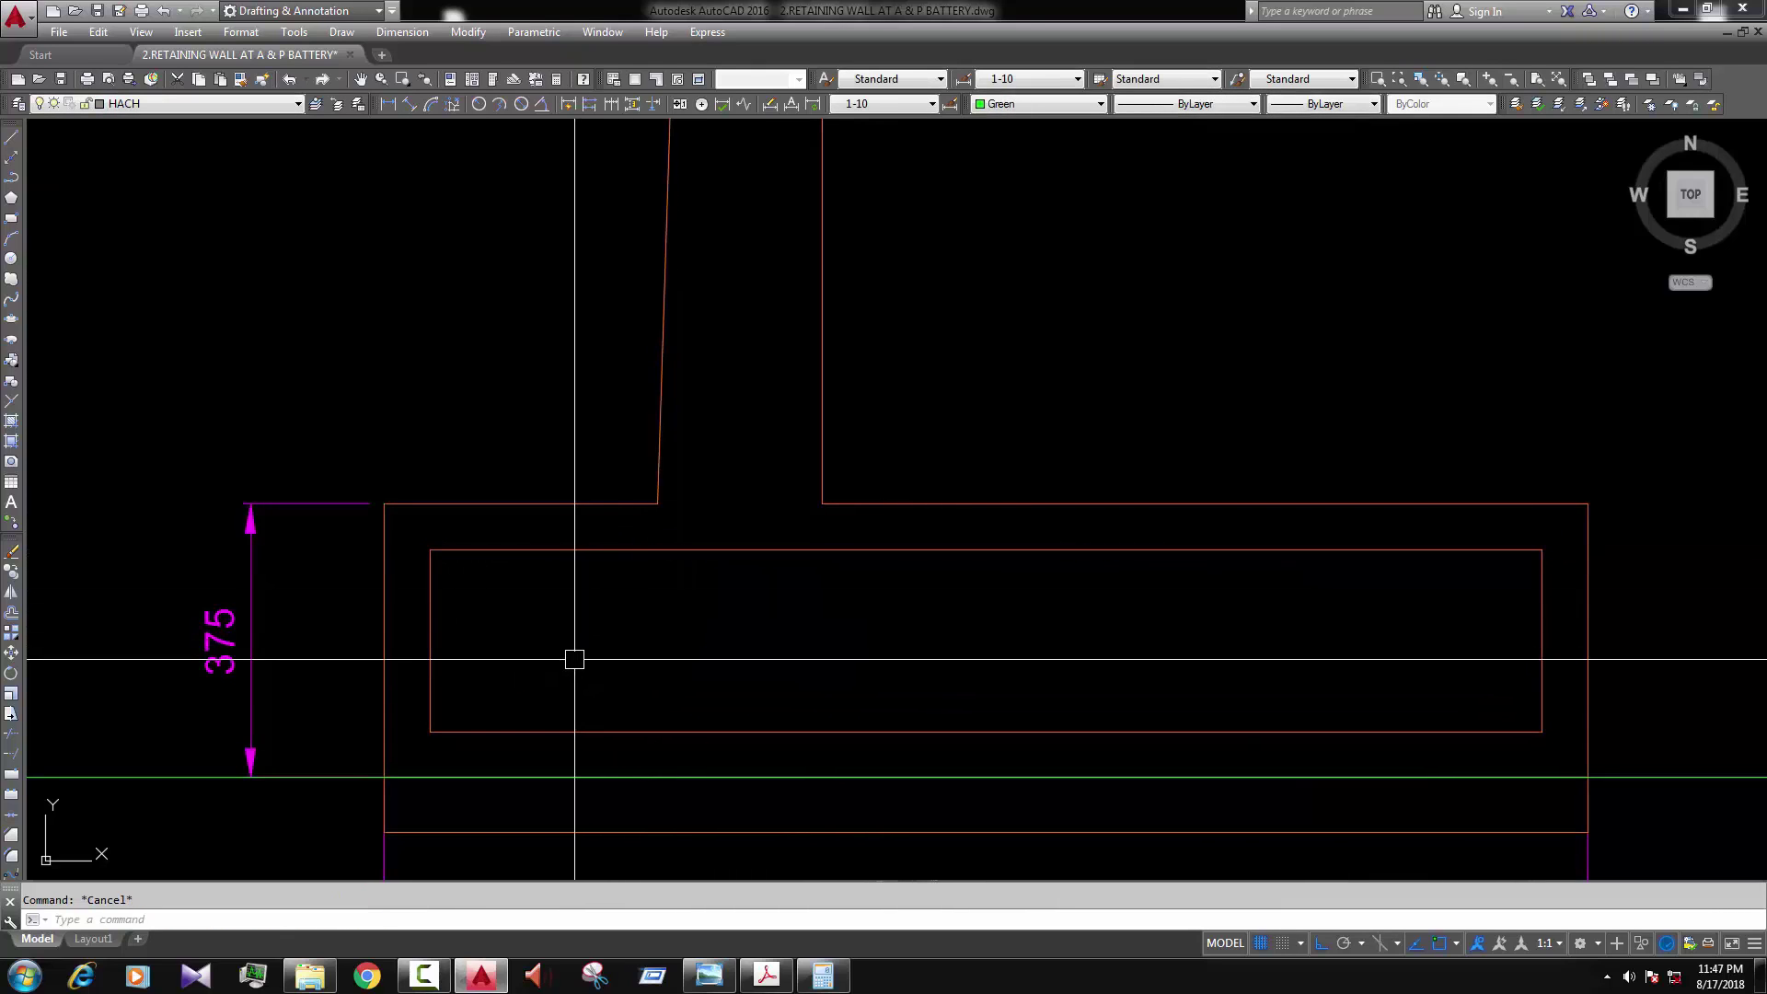
# Step: Break the inner outline's left side near mid-height and adjust its two ends to leave a clear gap
pyautogui.write('r')
pyautogui.press('Return')
pyautogui.click(429, 604)
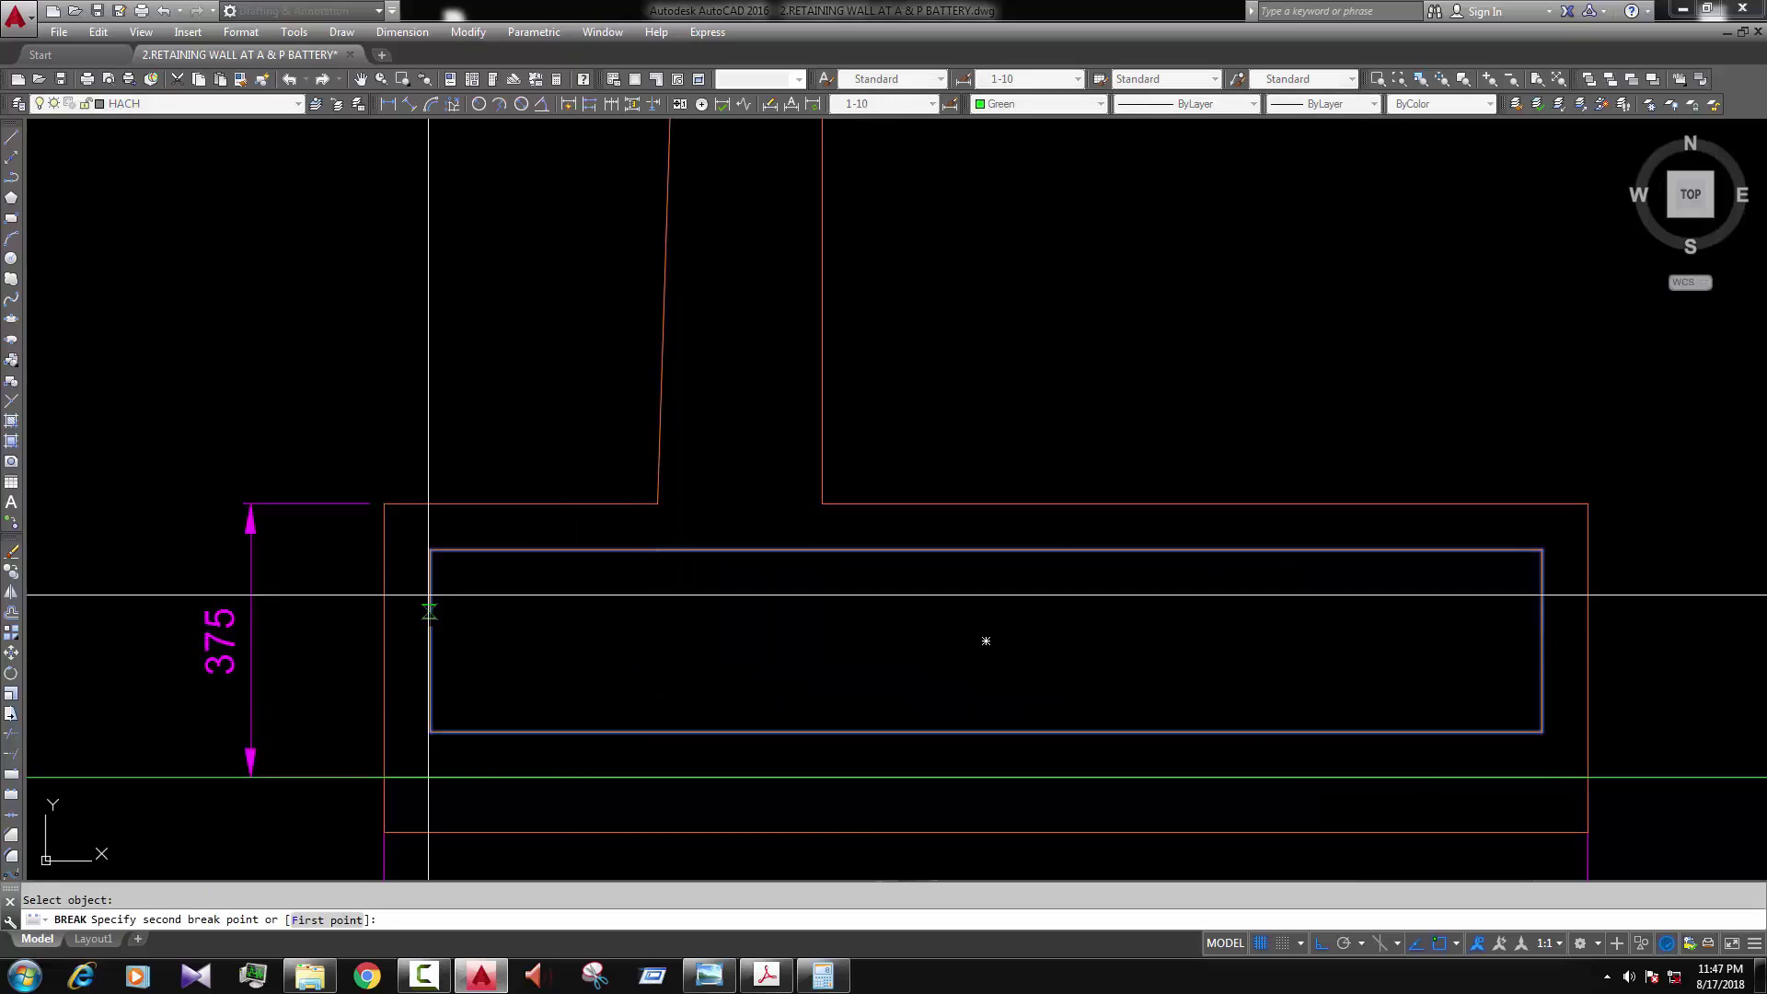
pyautogui.click(430, 626)
pyautogui.click(430, 627)
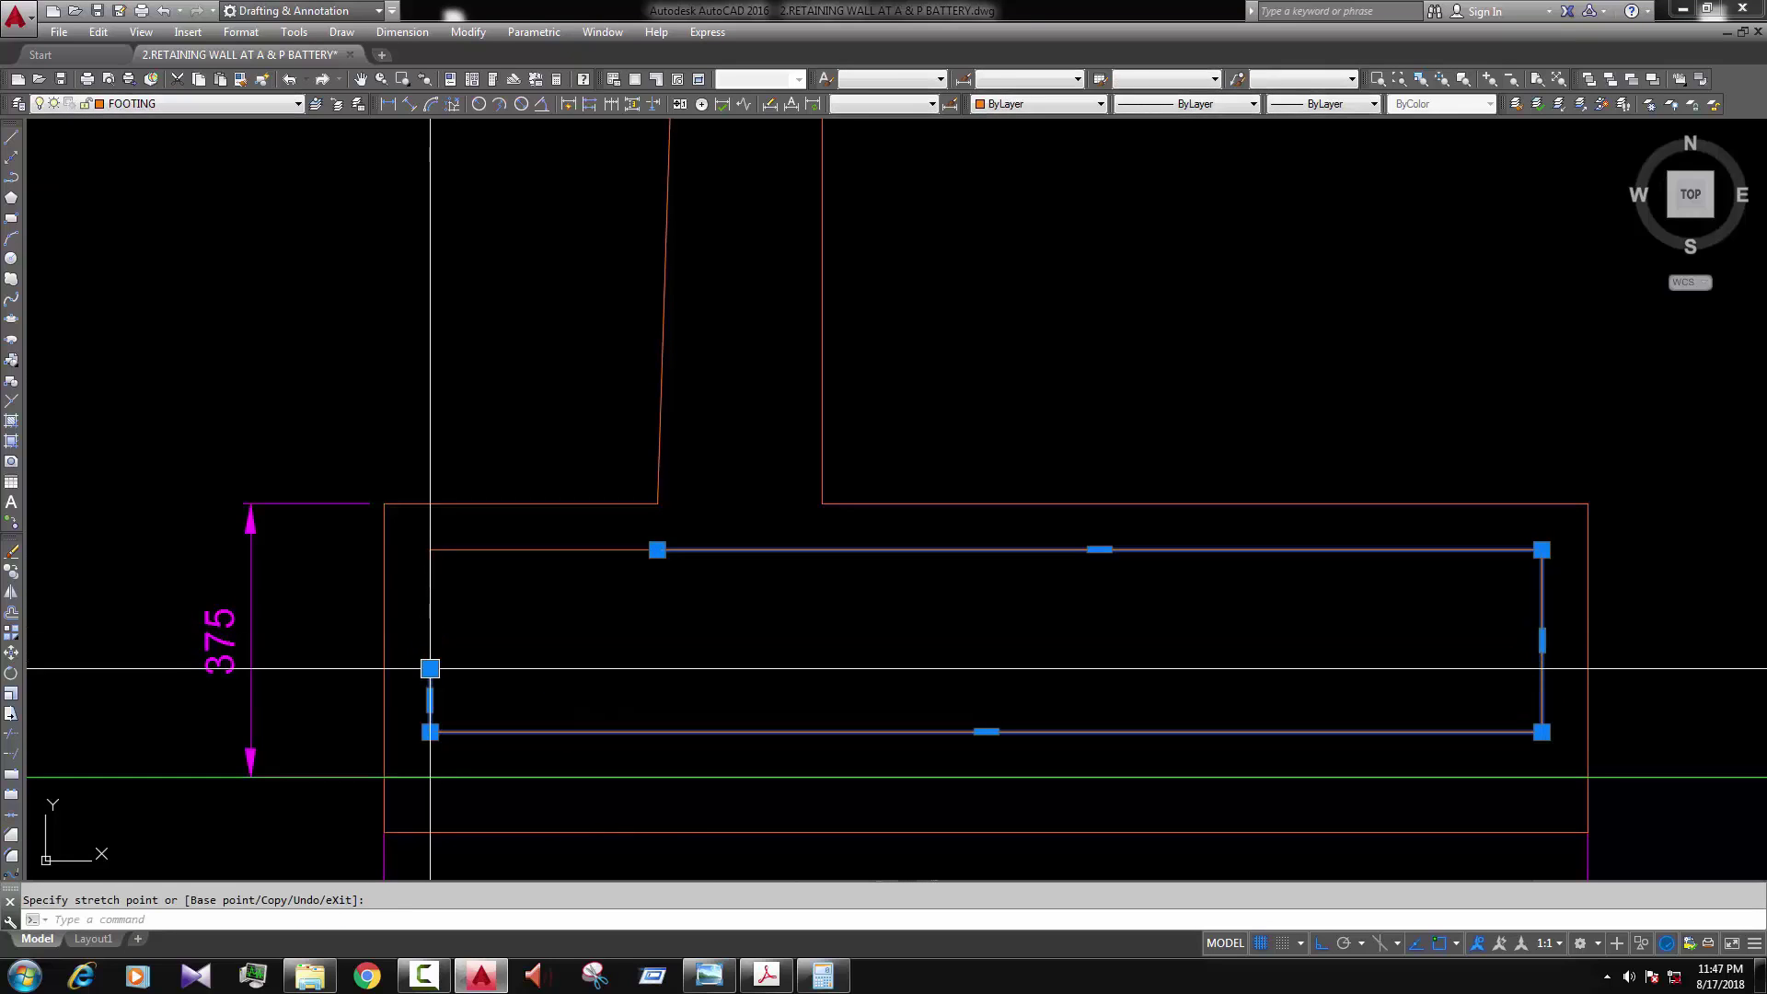
pyautogui.press('Escape')
pyautogui.press('Escape')
pyautogui.click(430, 571)
pyautogui.click(430, 594)
pyautogui.press('Escape')
pyautogui.scroll(-2, 616, 702)
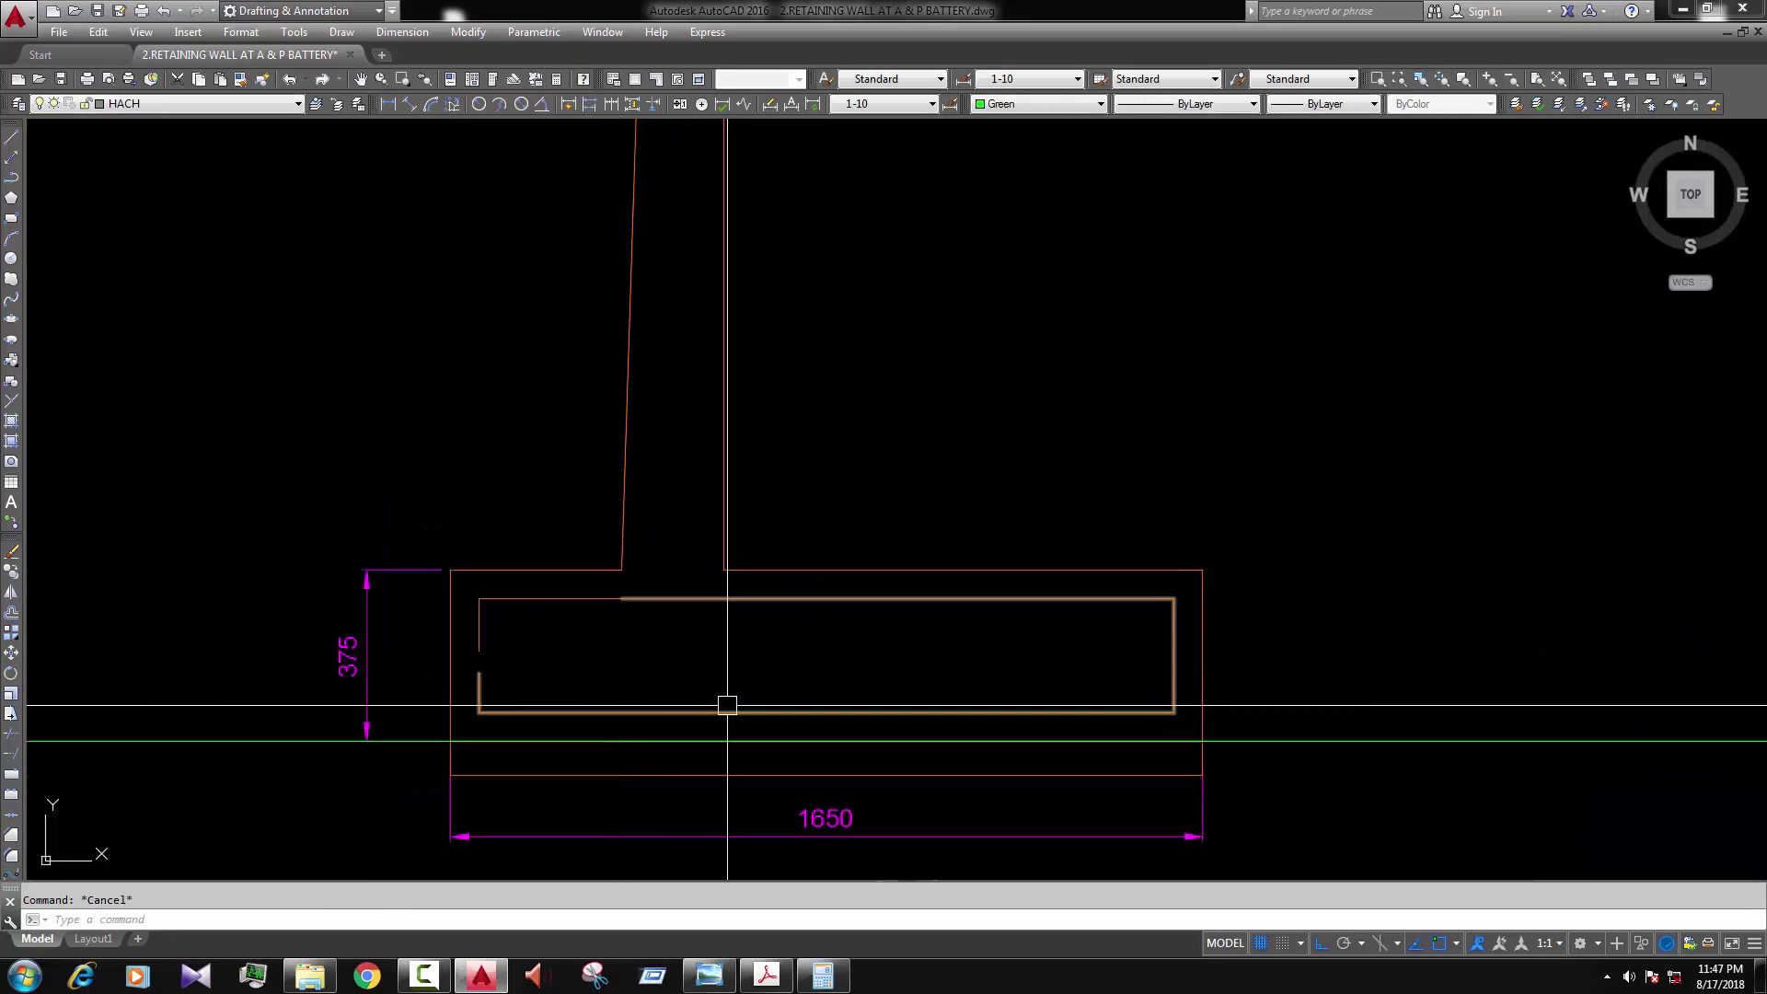
# Step: Break the inner outline's right side near mid-height to leave a small gap
pyautogui.scroll(2, 1191, 663)
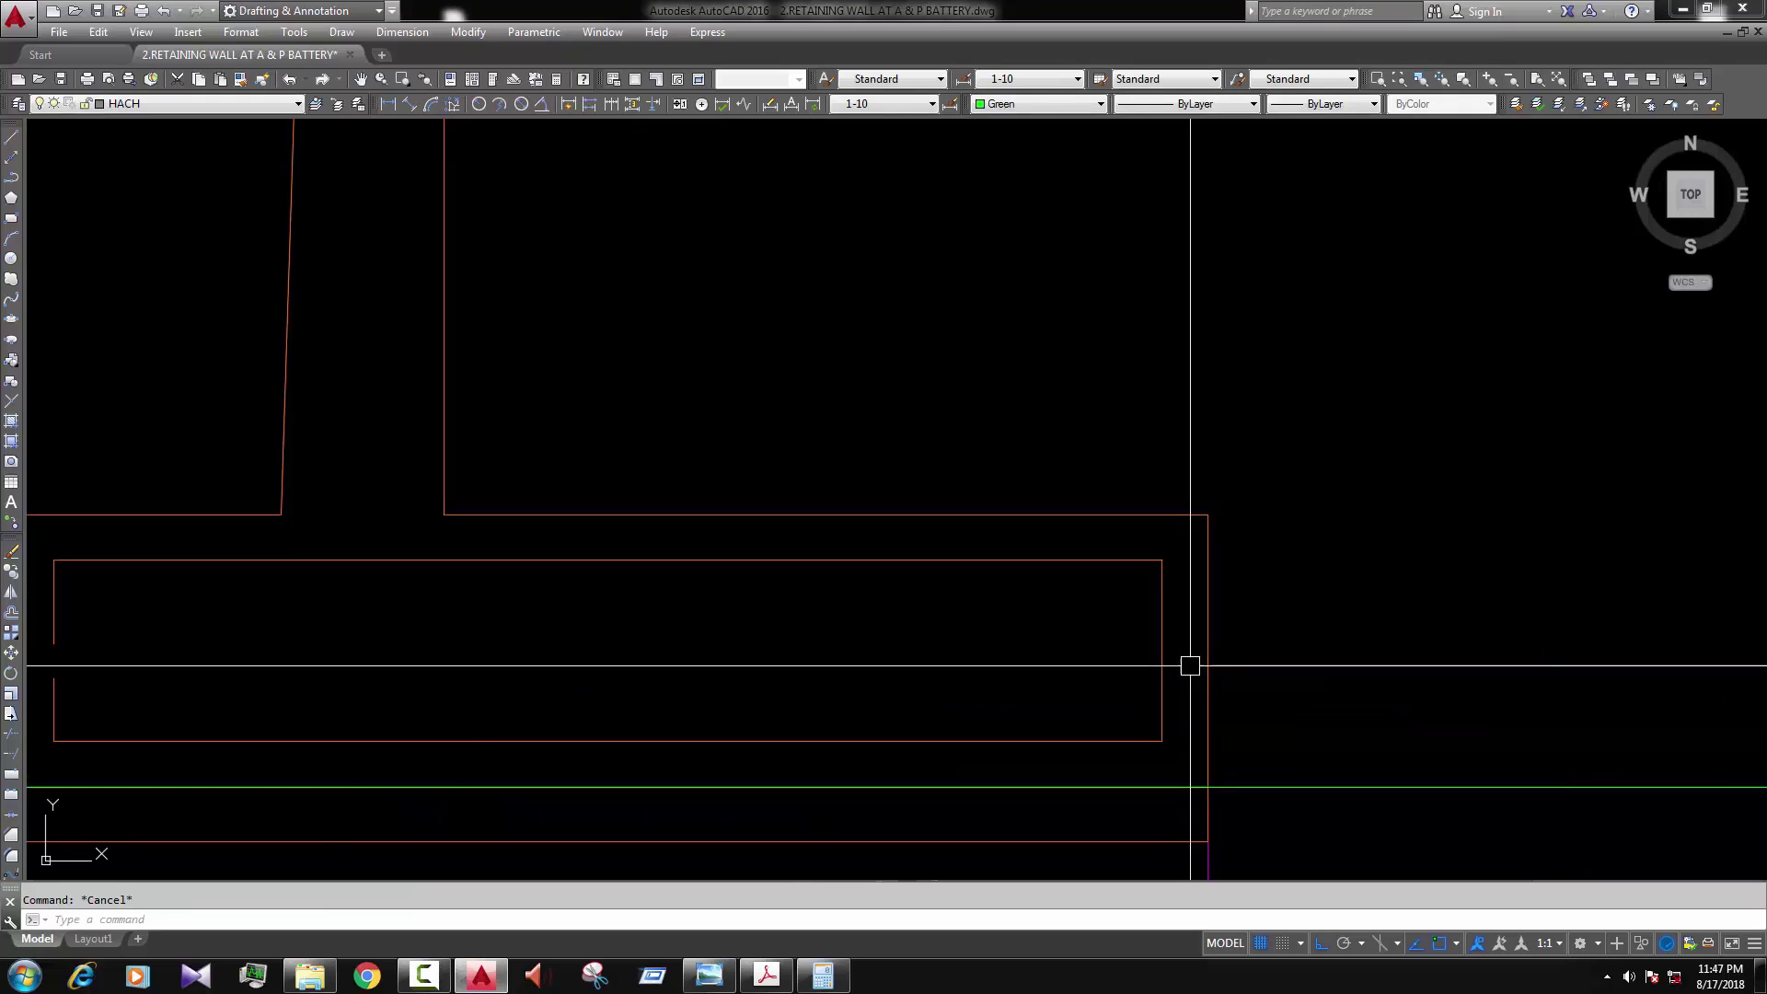
pyautogui.write('BR')
pyautogui.press('Return')
pyautogui.click(1163, 639)
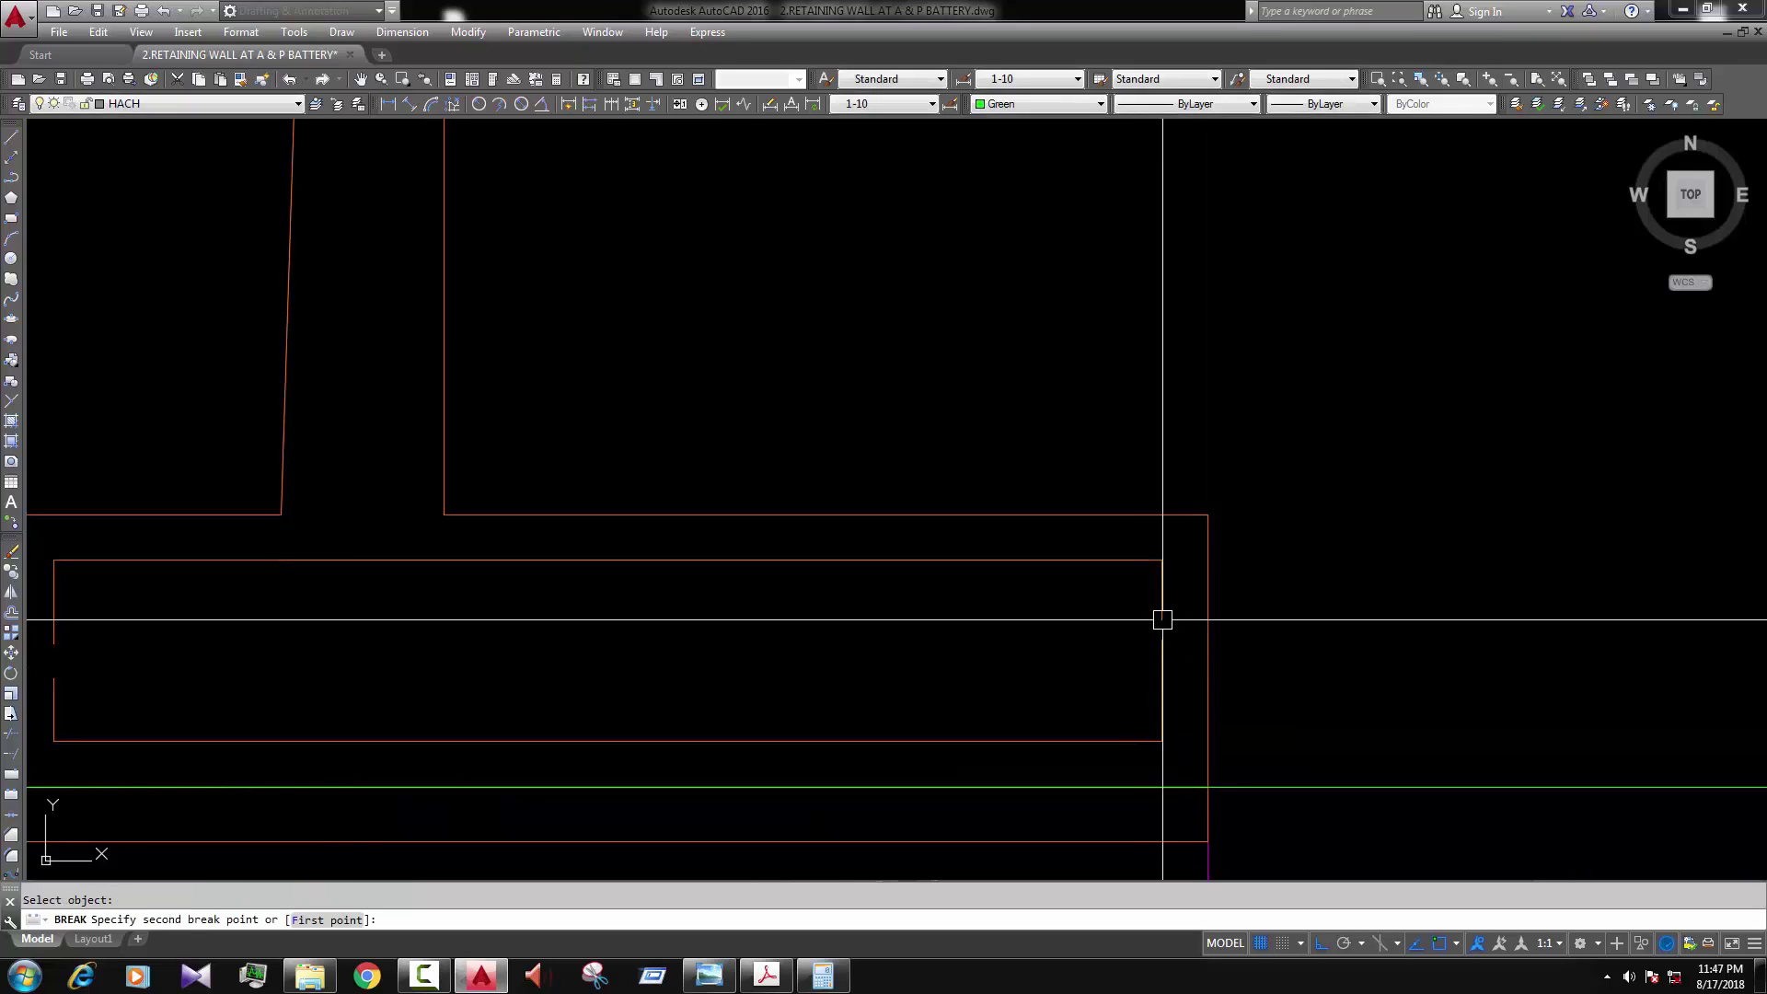
pyautogui.click(1164, 618)
pyautogui.scroll(-2, 1176, 613)
# Step: Draw two horizontal construction lines through the upper and lower ends of the left-side gap
pyautogui.write('XL')
pyautogui.press('Return')
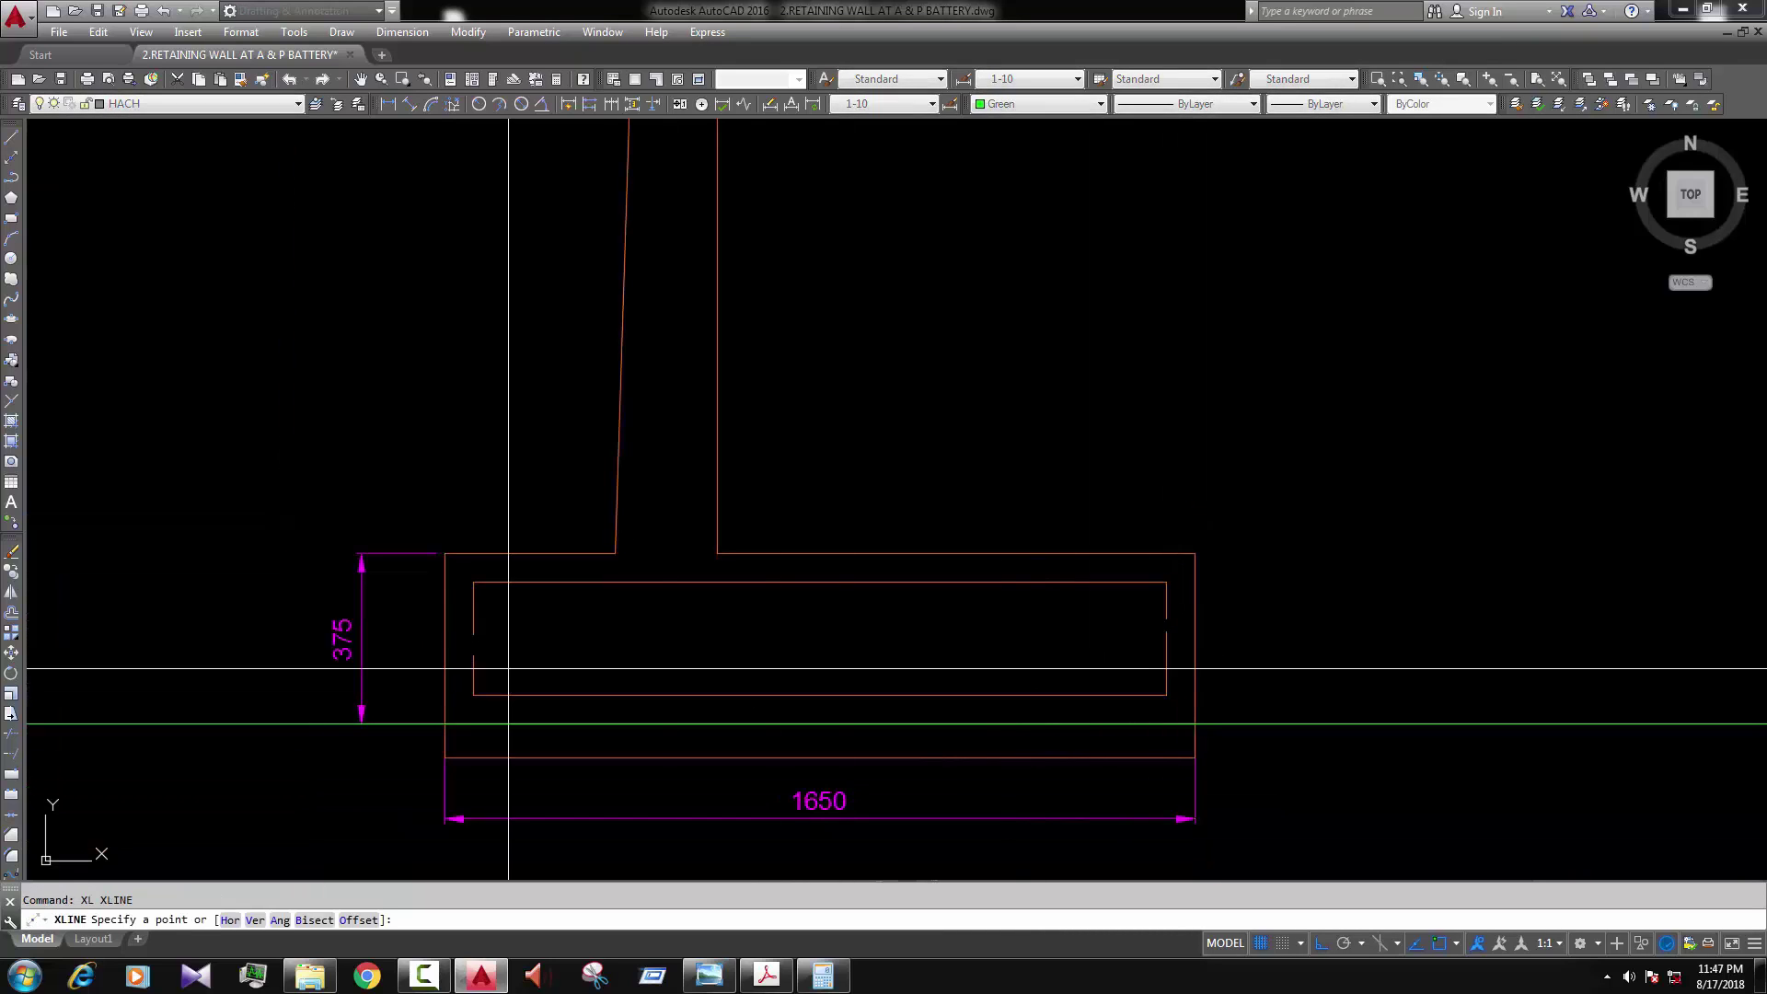
pyautogui.write('h')
pyautogui.press('Return')
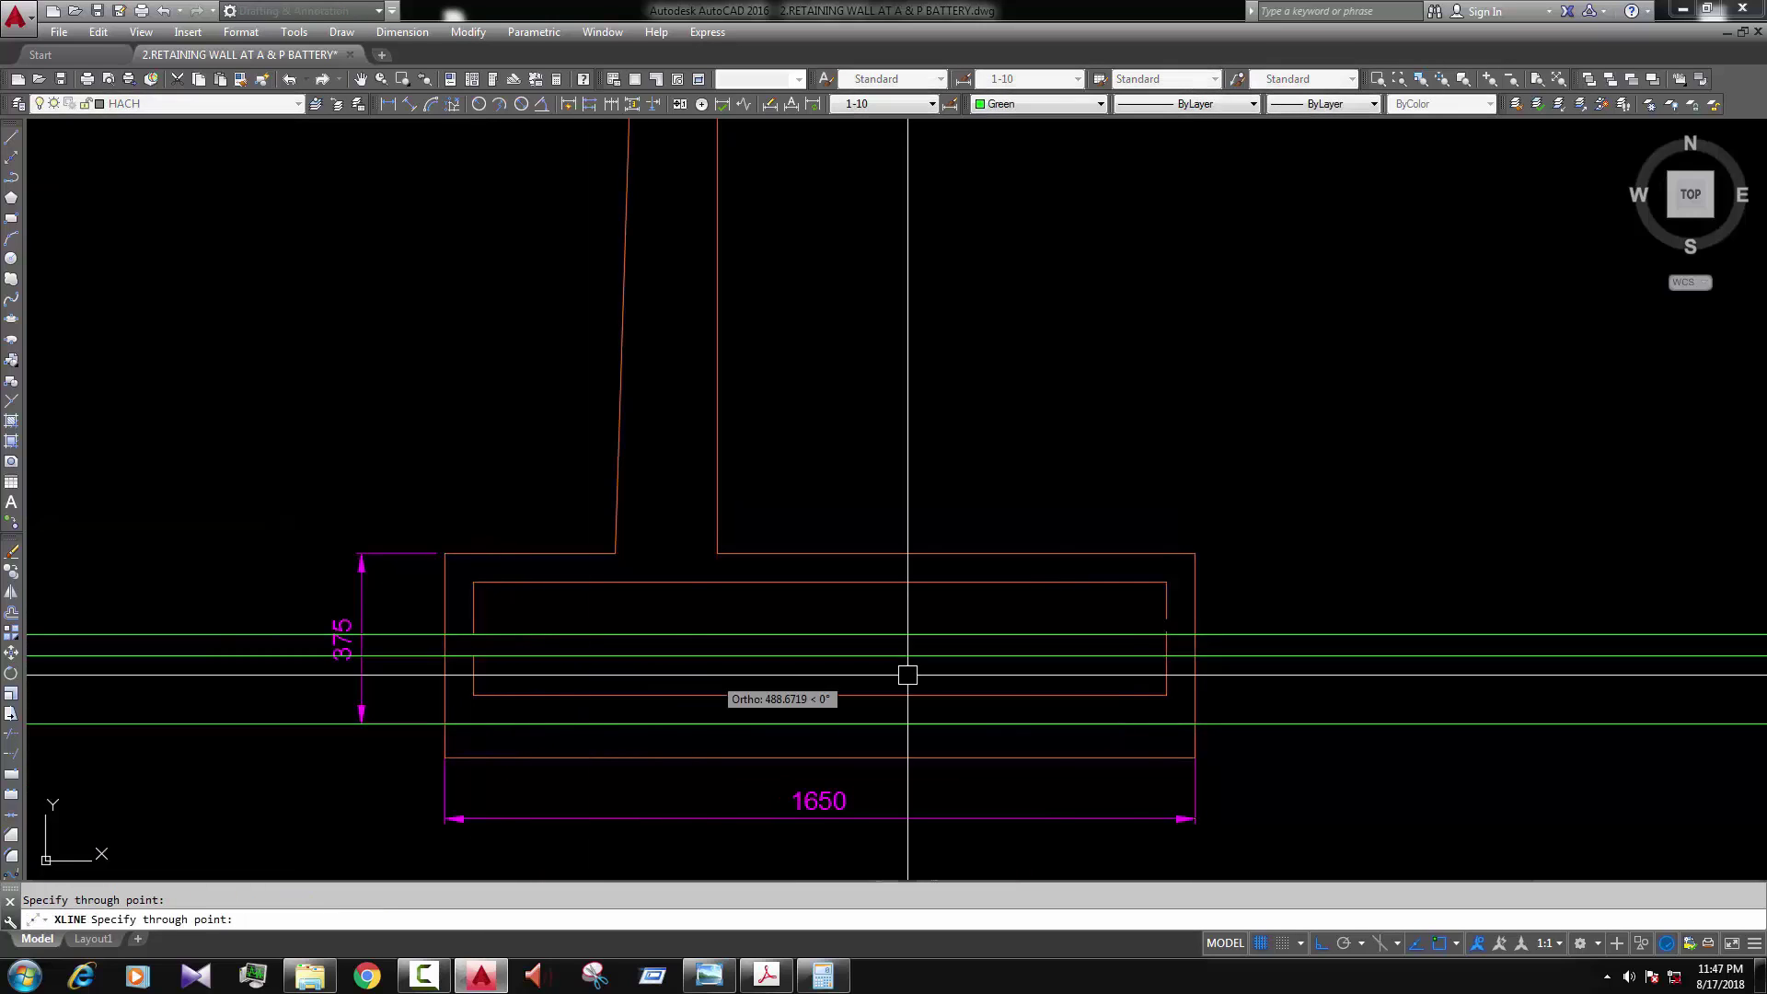
pyautogui.scroll(2, 1143, 654)
pyautogui.press('Escape')
# Step: Stretch both ends of the right-side gap to the horizontal construction lines so it matches the left-side gap
pyautogui.scroll(1, 1217, 622)
pyautogui.click(1155, 644)
pyautogui.click(1153, 617)
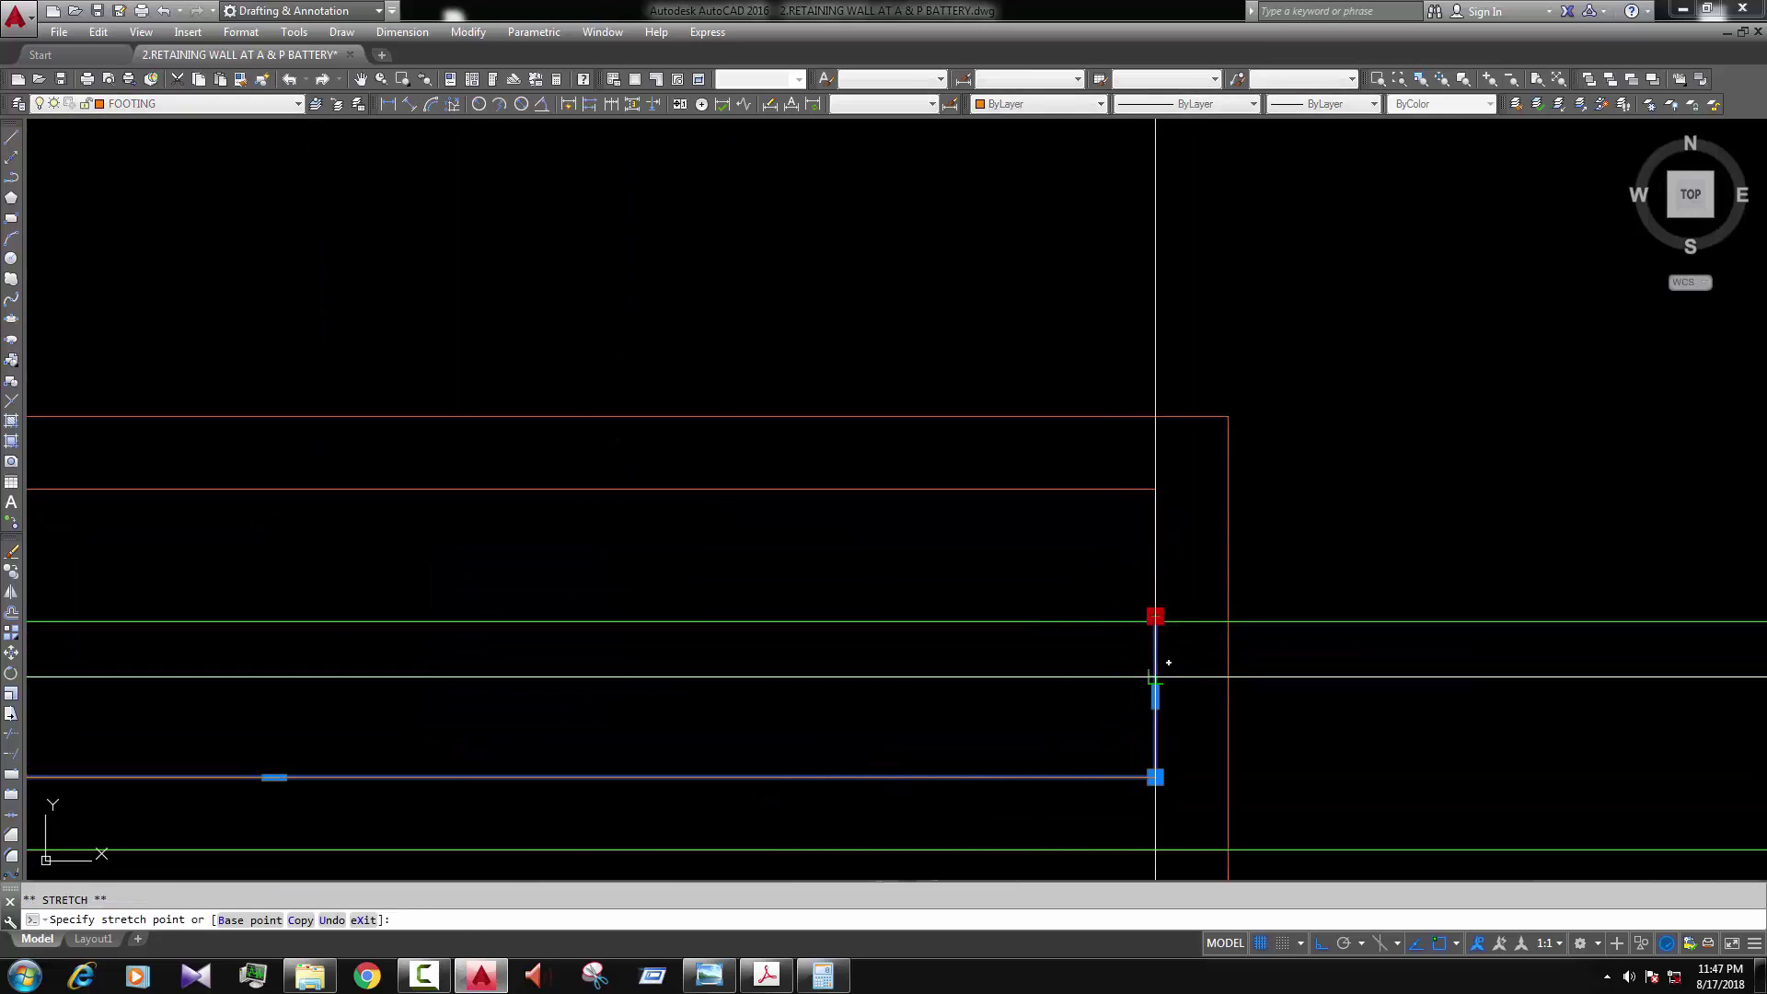
pyautogui.click(1155, 676)
pyautogui.press('Escape')
pyautogui.click(1193, 565)
pyautogui.click(1152, 575)
pyautogui.click(1152, 579)
pyautogui.press('Escape')
# Step: Erase the two horizontal construction lines at the gap ends
pyautogui.scroll(-2, 1203, 623)
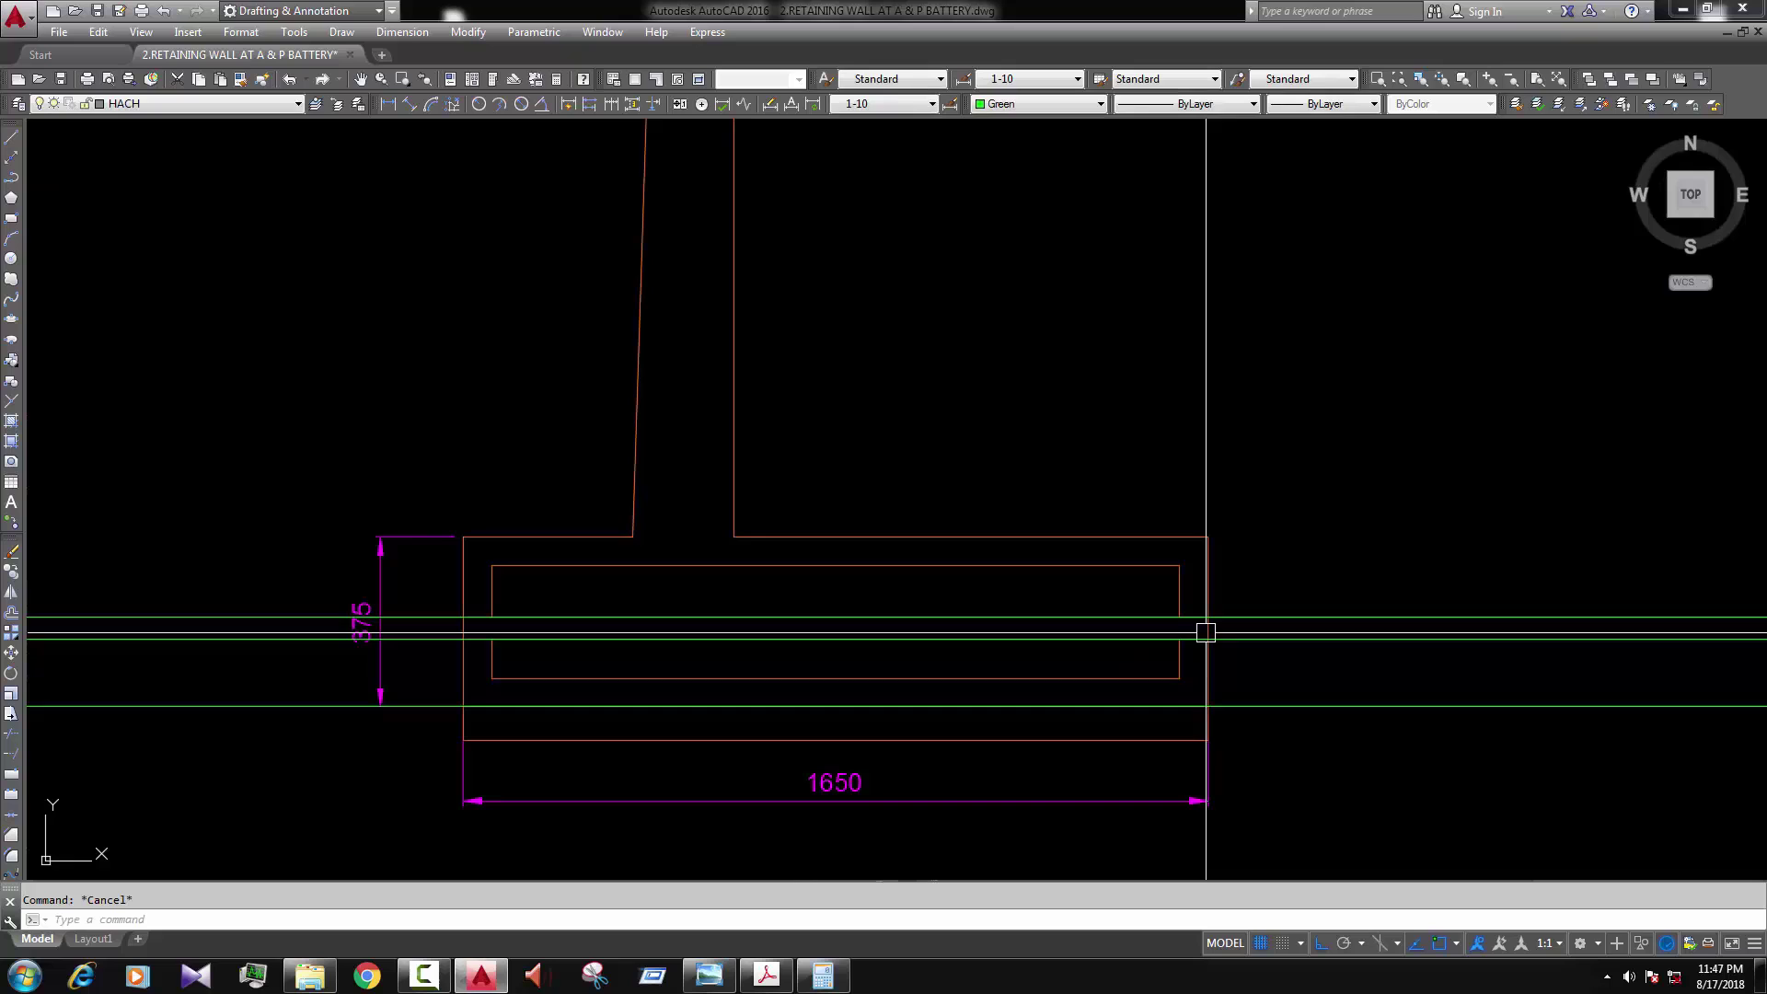
pyautogui.press('Delete')
pyautogui.moveTo(1338, 699); pyautogui.dragTo(1355, 658, button='middle')
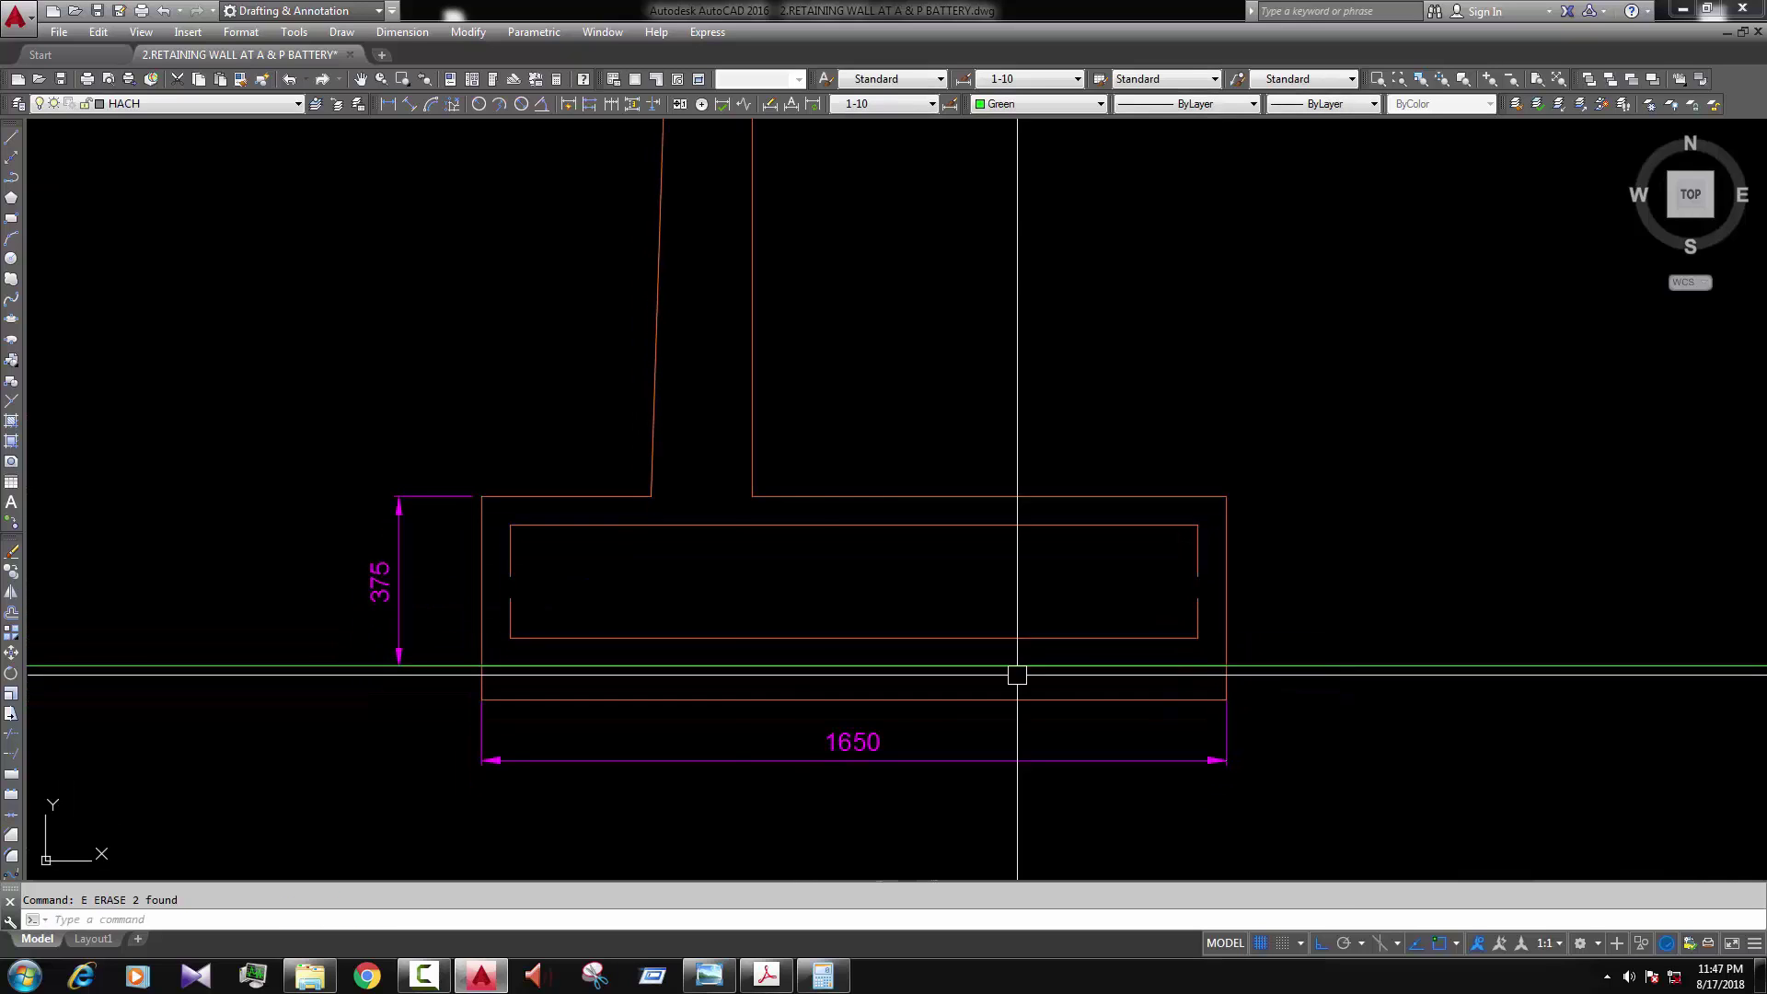
# Step: Assign the bottom bar line and the longer top bar line in the base to a red reinforcement layer
pyautogui.click(719, 638)
pyautogui.click(805, 521)
pyautogui.click(269, 103)
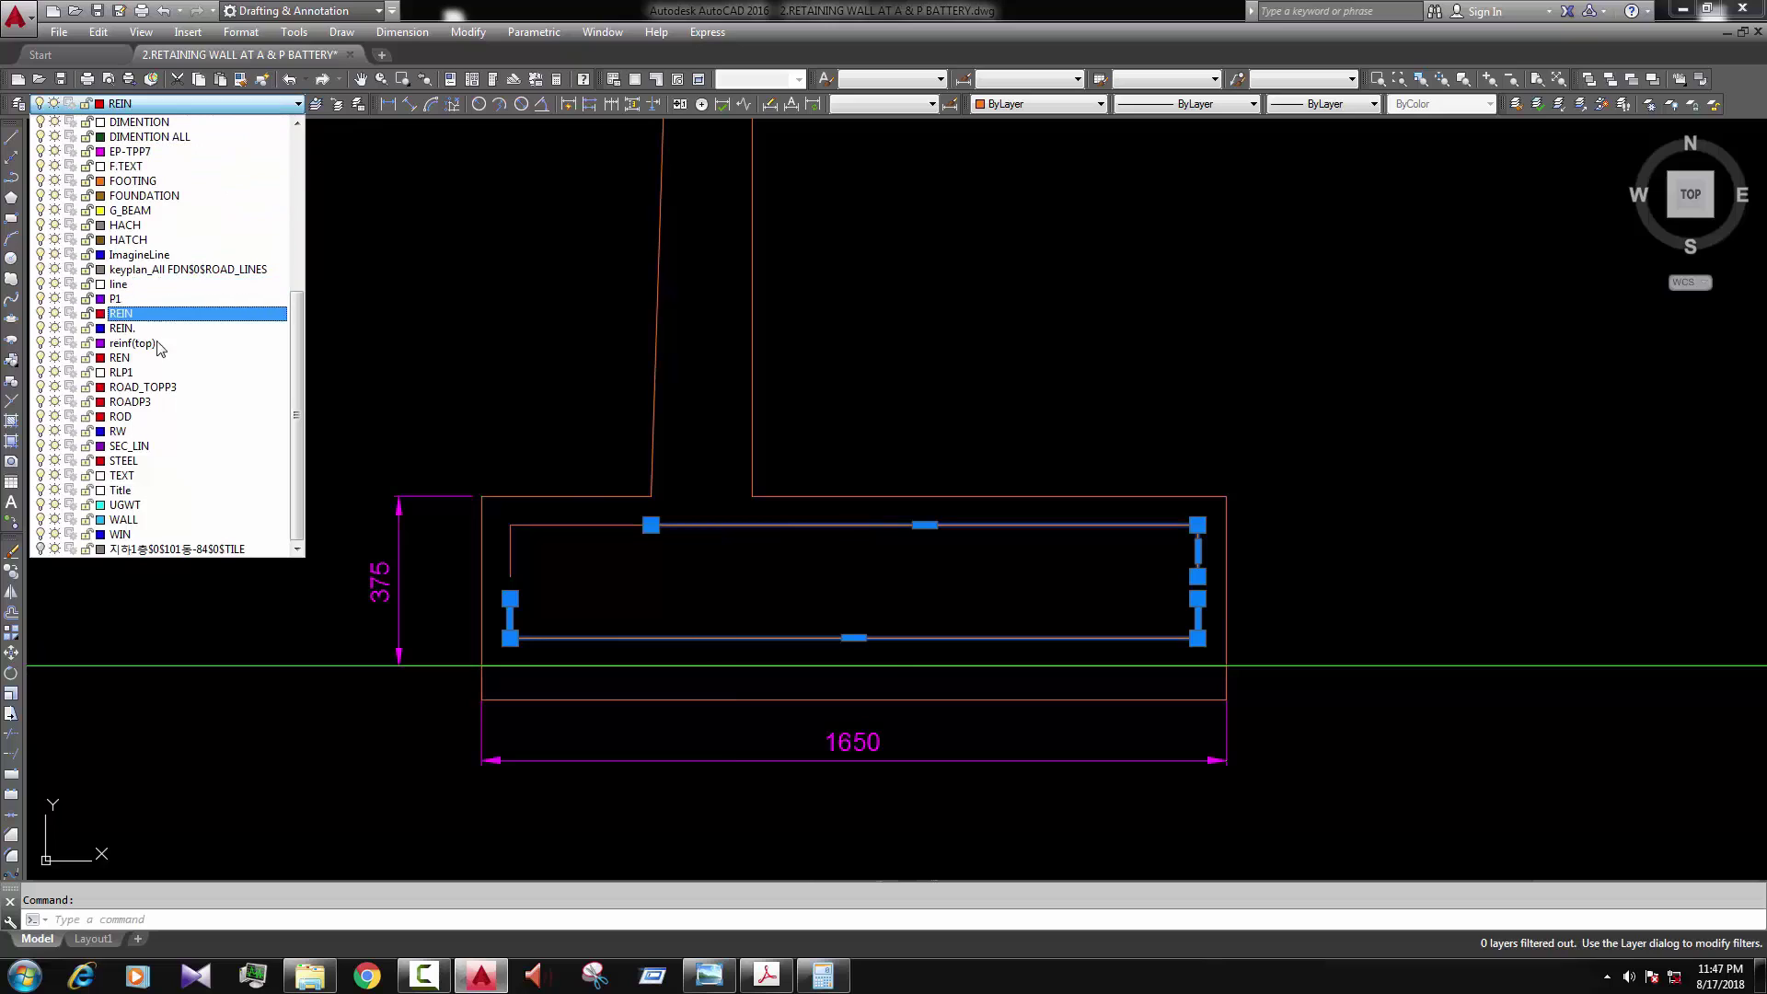
pyautogui.click(158, 411)
pyautogui.press('Escape')
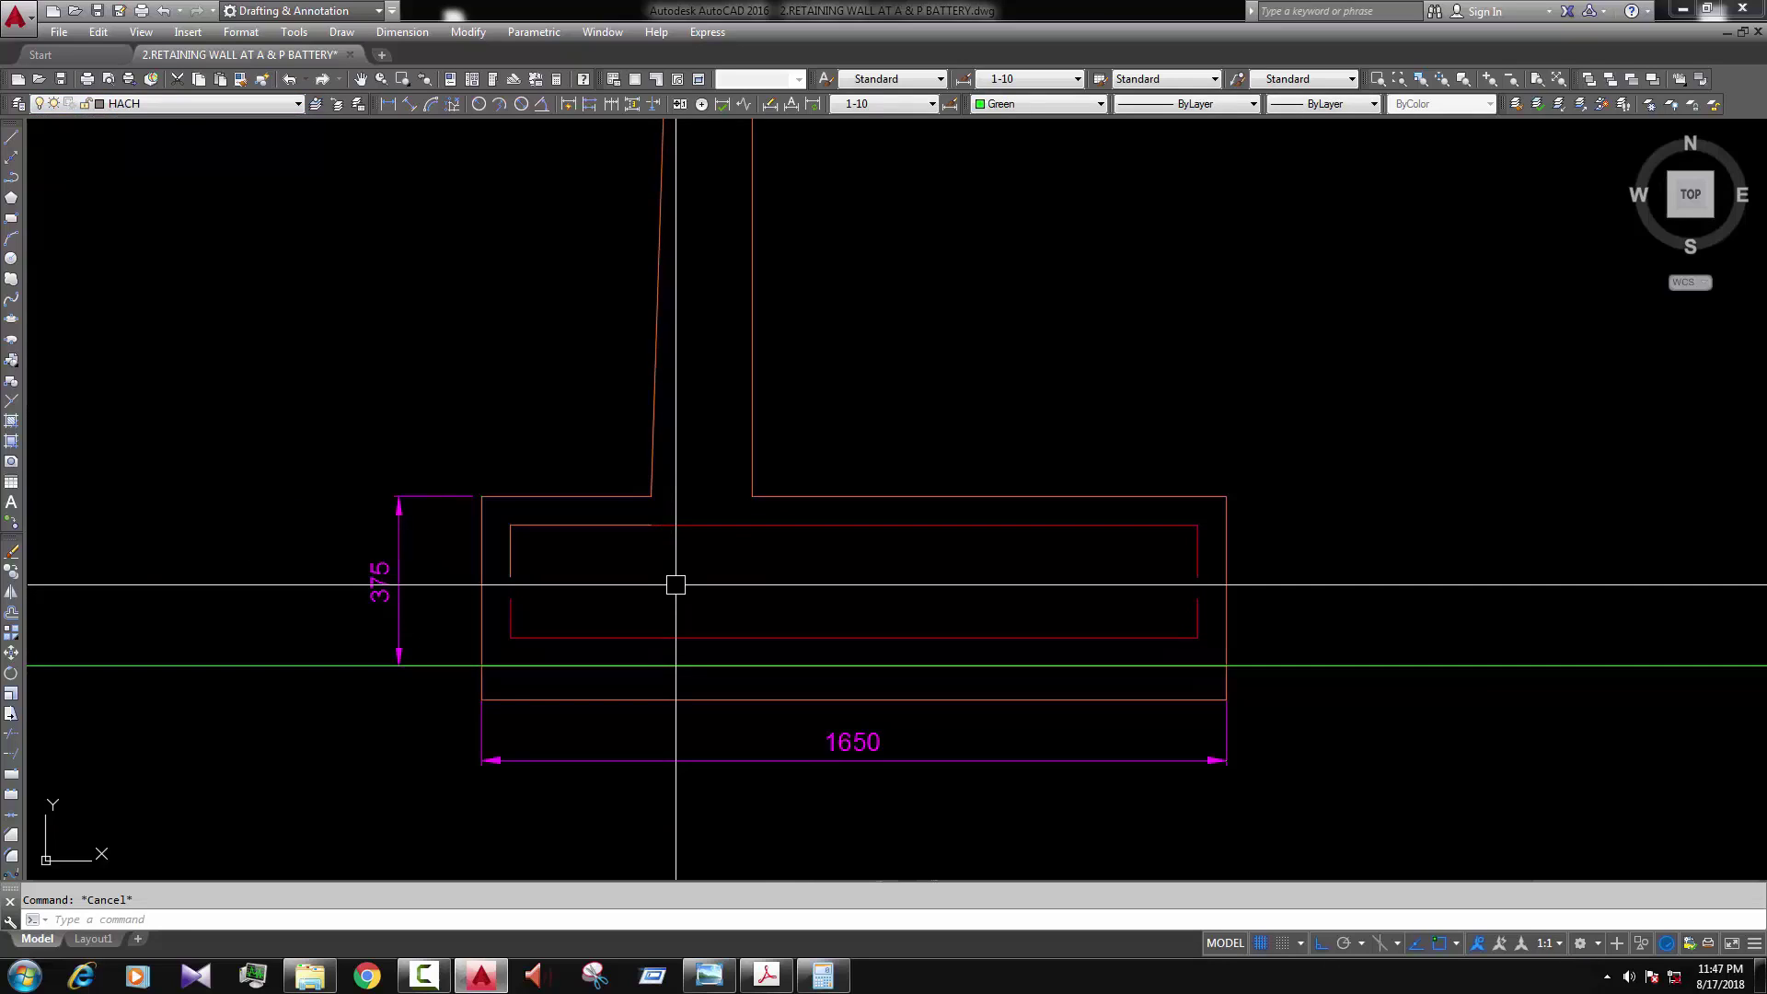
# Step: Match the properties of the remaining top-left bar piece to those of the bottom bar
pyautogui.write('ma')
pyautogui.press('Return')
pyautogui.click(690, 635)
pyautogui.click(699, 599)
pyautogui.click(532, 510)
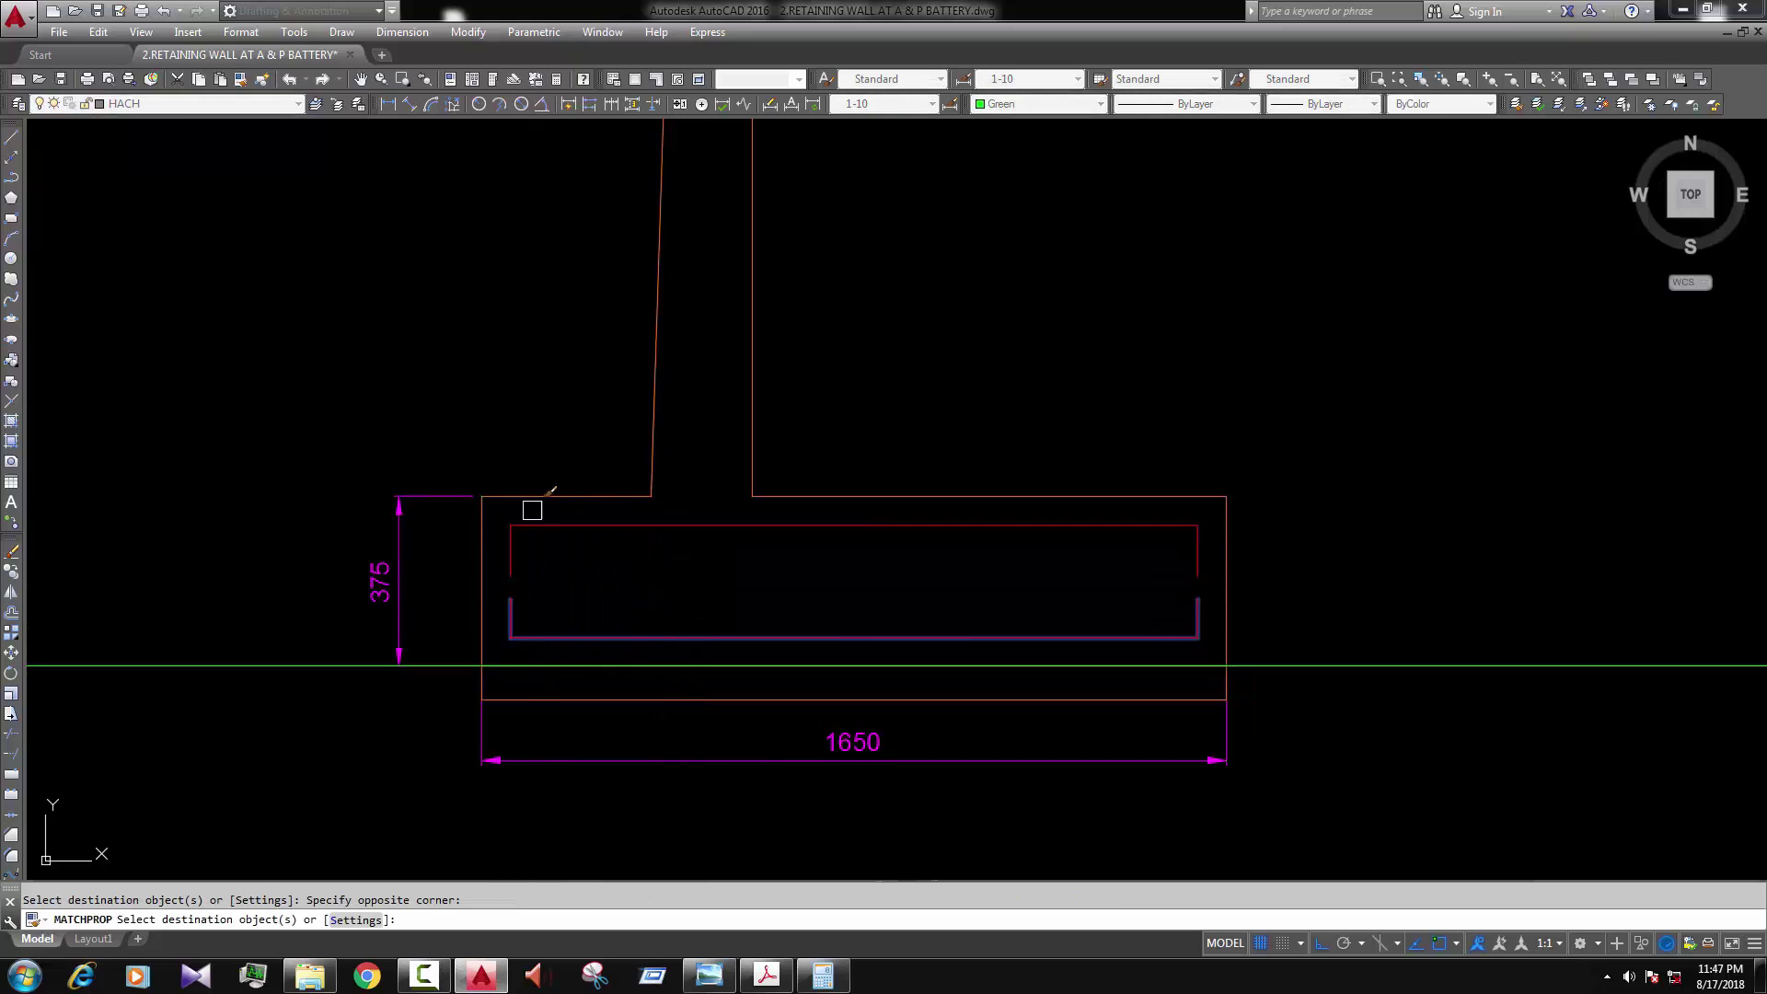
pyautogui.press('Escape')
# Step: Draw a small circle for a bar cross-section just inside the top bar's left corner
pyautogui.scroll(2, 551, 544)
pyautogui.click(11, 258)
pyautogui.scroll(2, 503, 529)
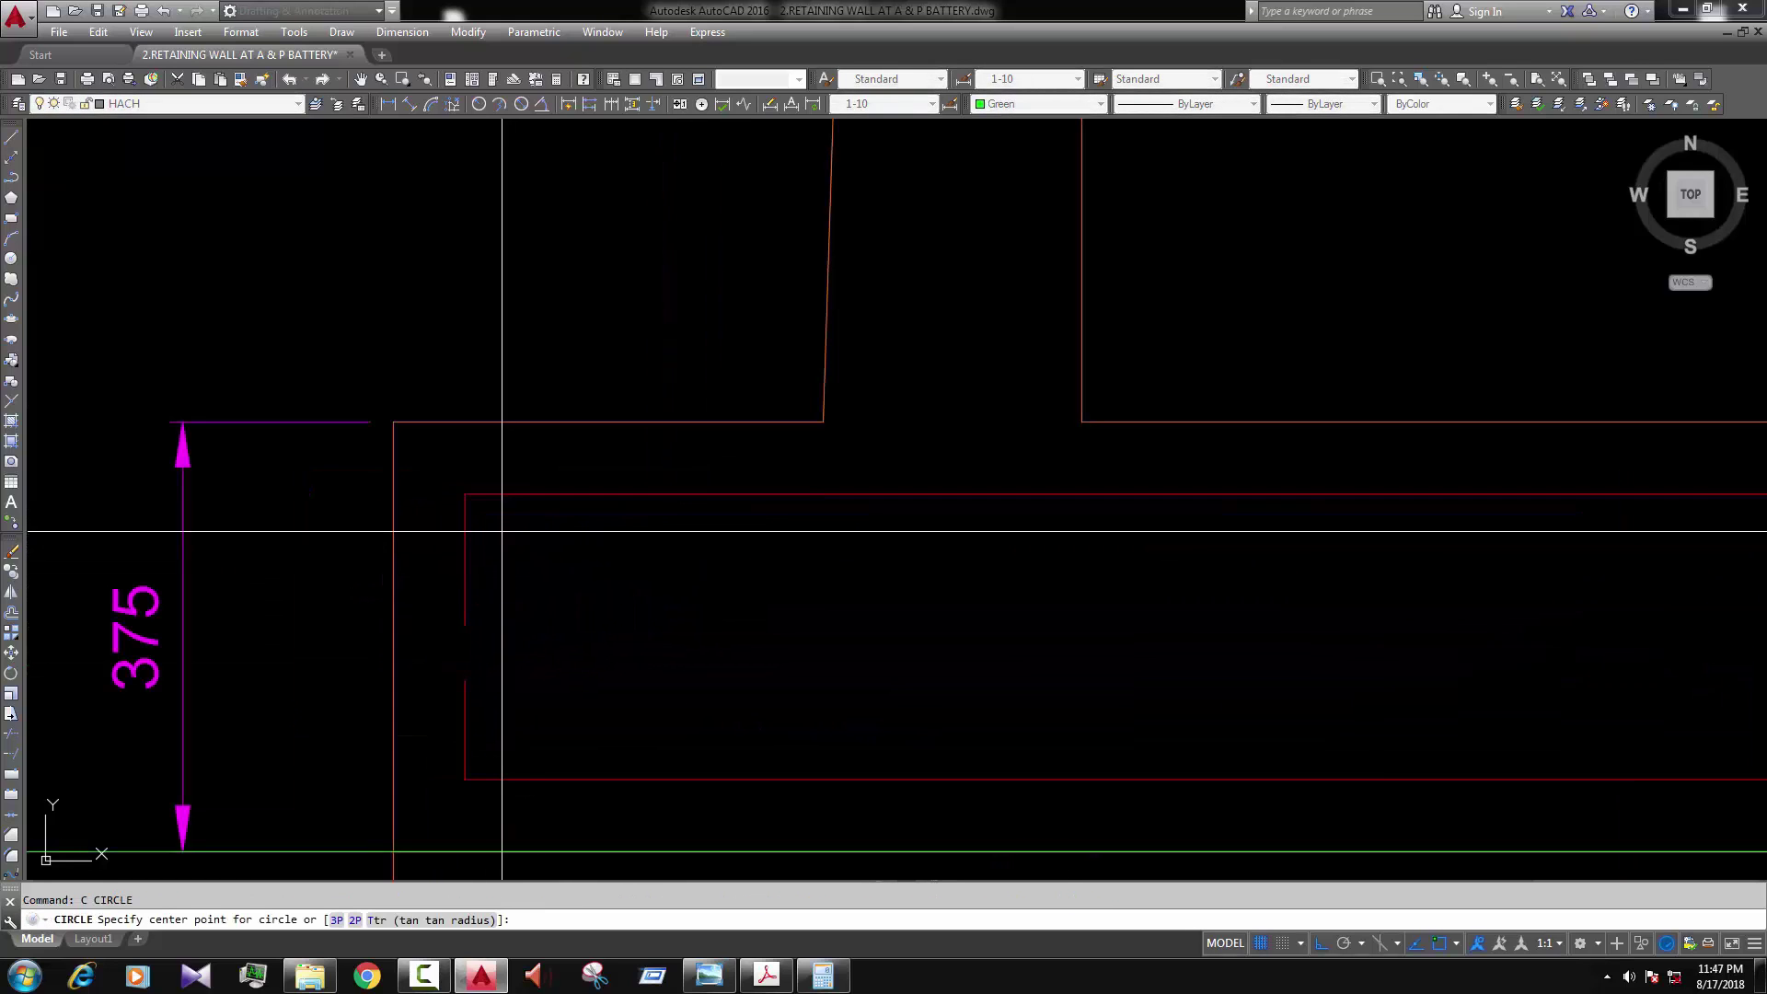
pyautogui.click(492, 523)
pyautogui.click(514, 532)
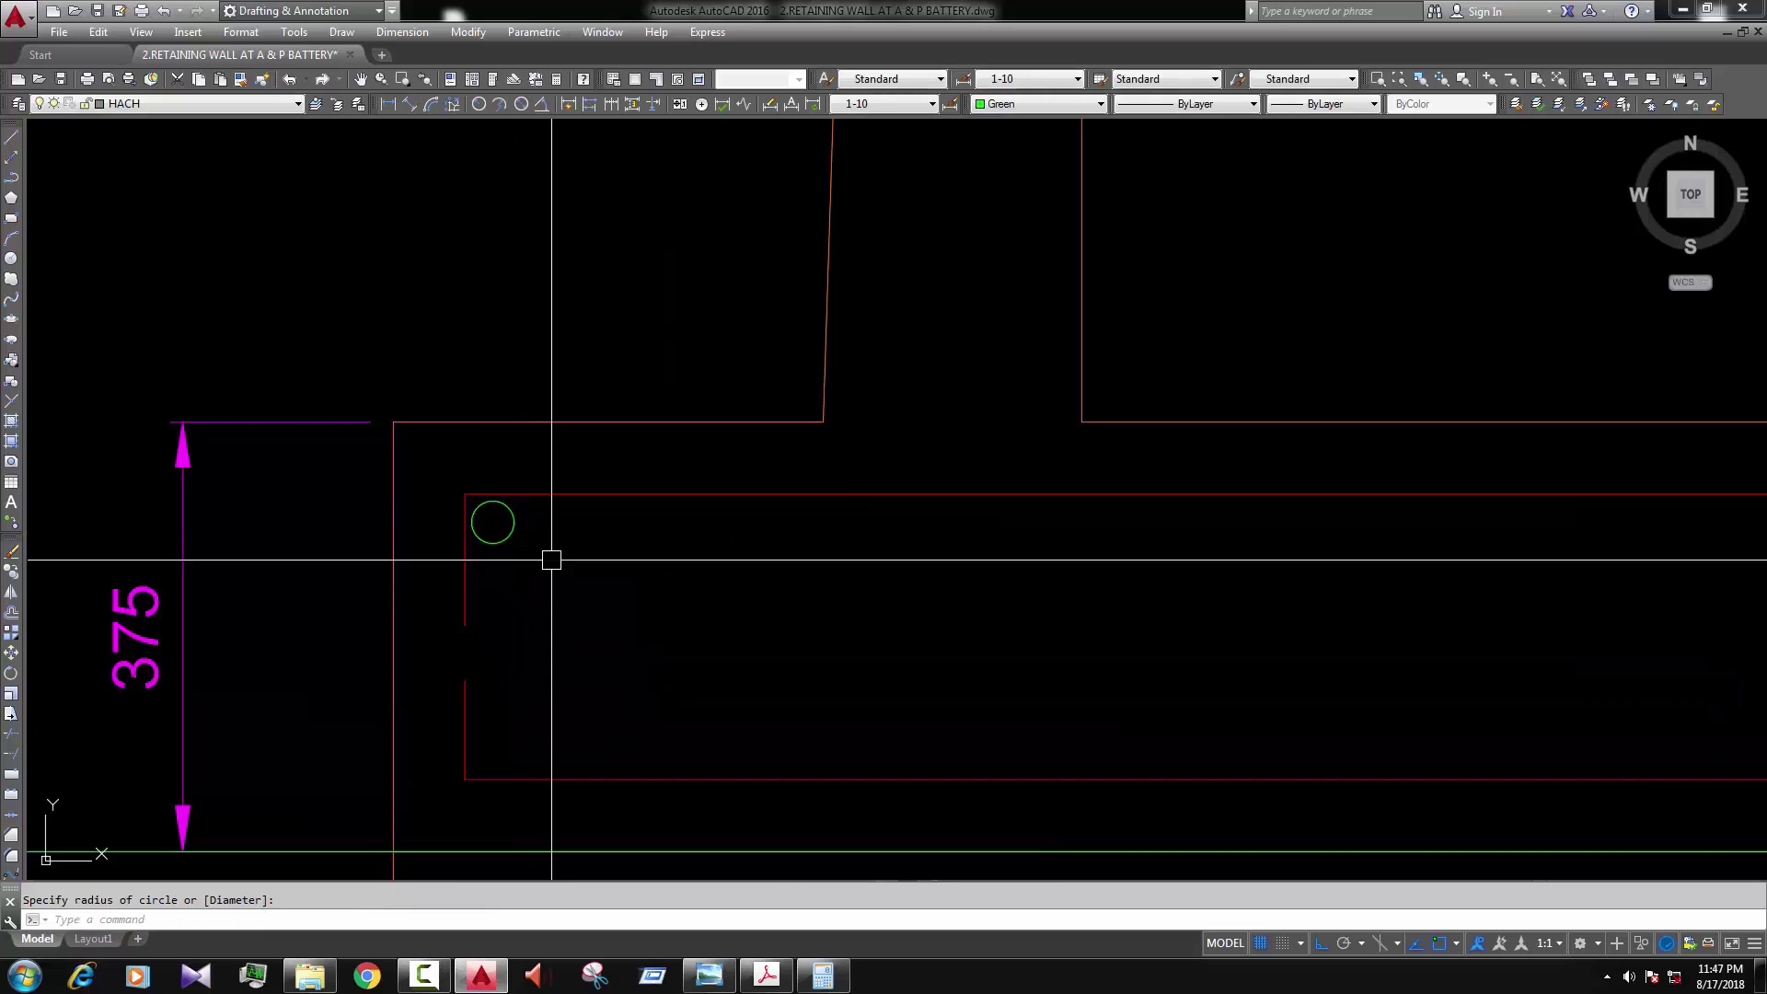
pyautogui.press('Escape')
# Step: Fill the small bar circle with a solid hatch
pyautogui.scroll(-4, 594, 598)
pyautogui.scroll(2, 584, 597)
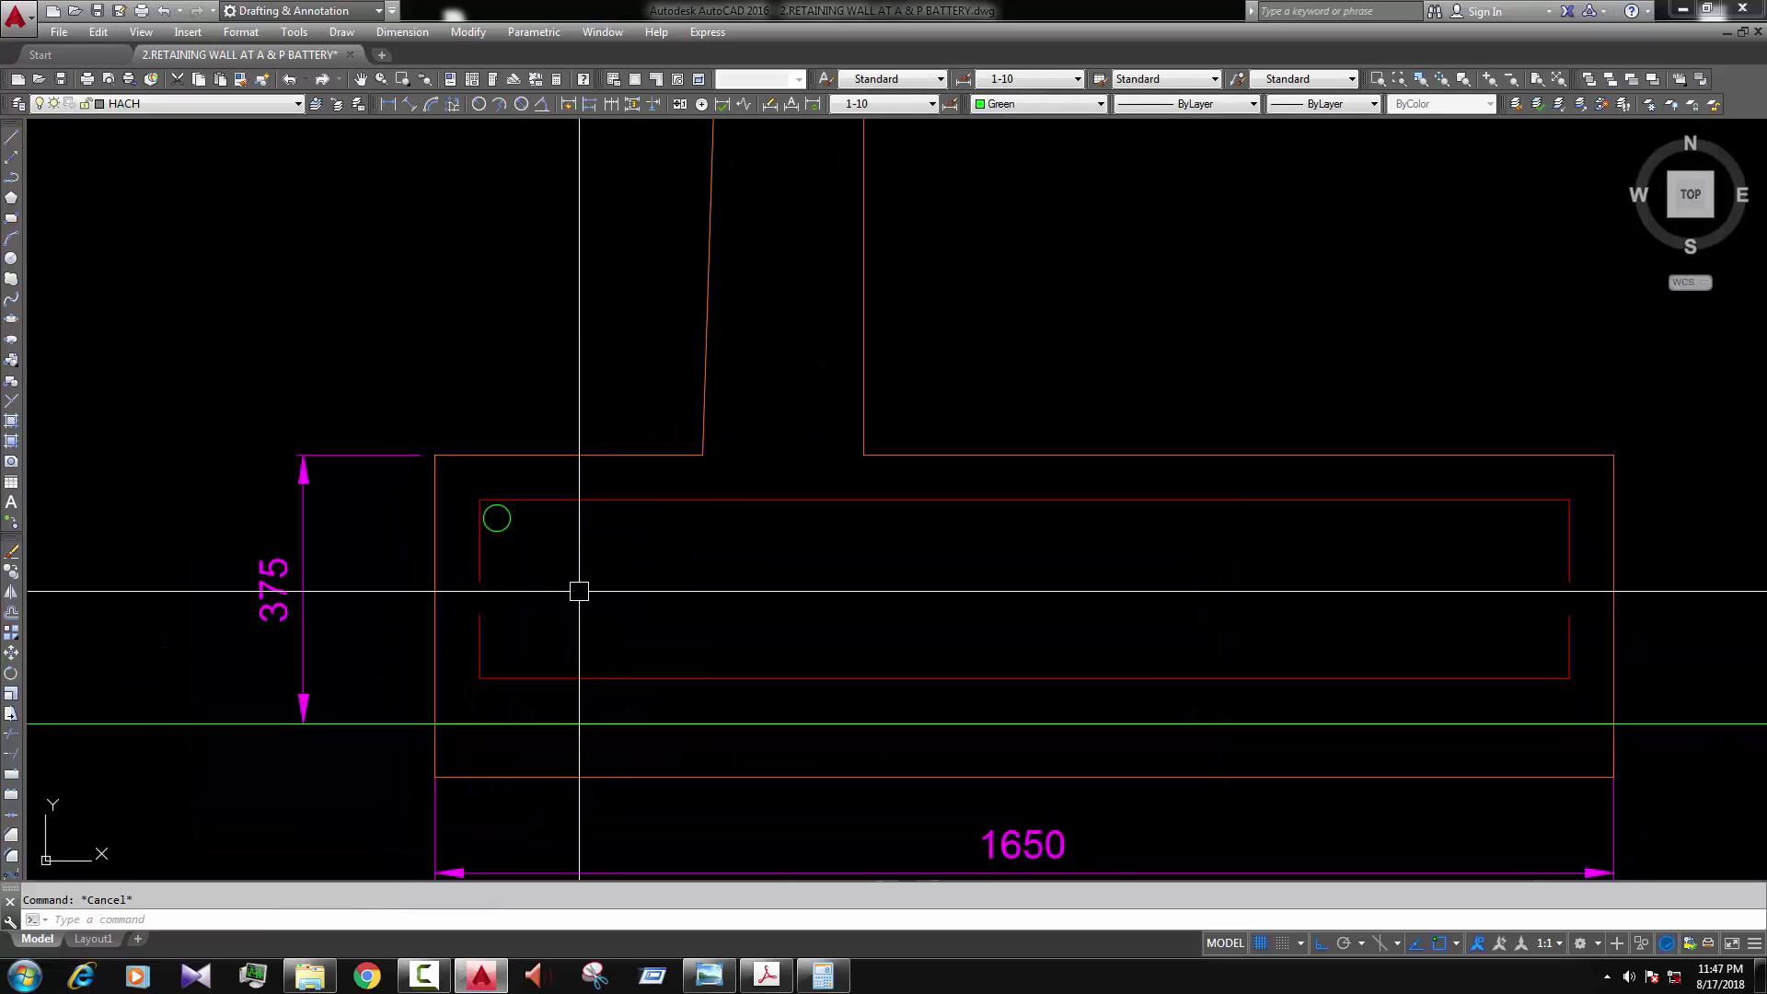
pyautogui.scroll(-2, 579, 589)
pyautogui.write('h')
pyautogui.press('Return')
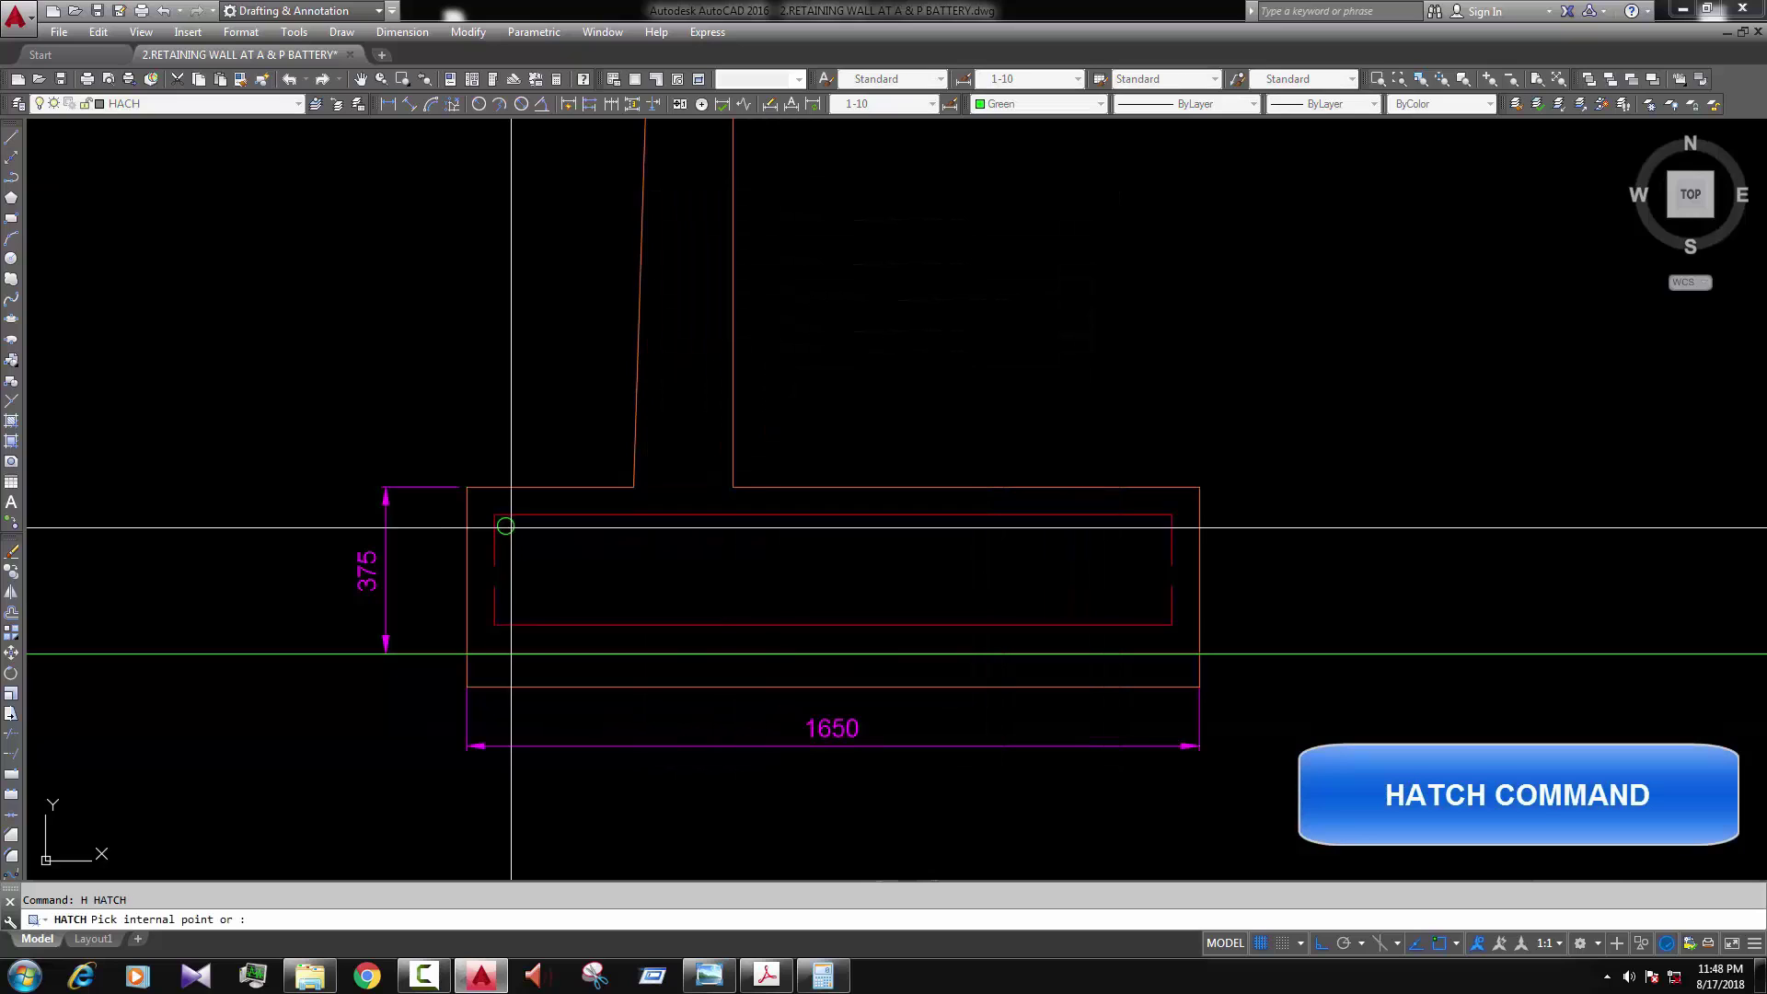
pyautogui.scroll(5, 501, 525)
pyautogui.click(548, 569)
pyautogui.press('Return')
pyautogui.press('Return')
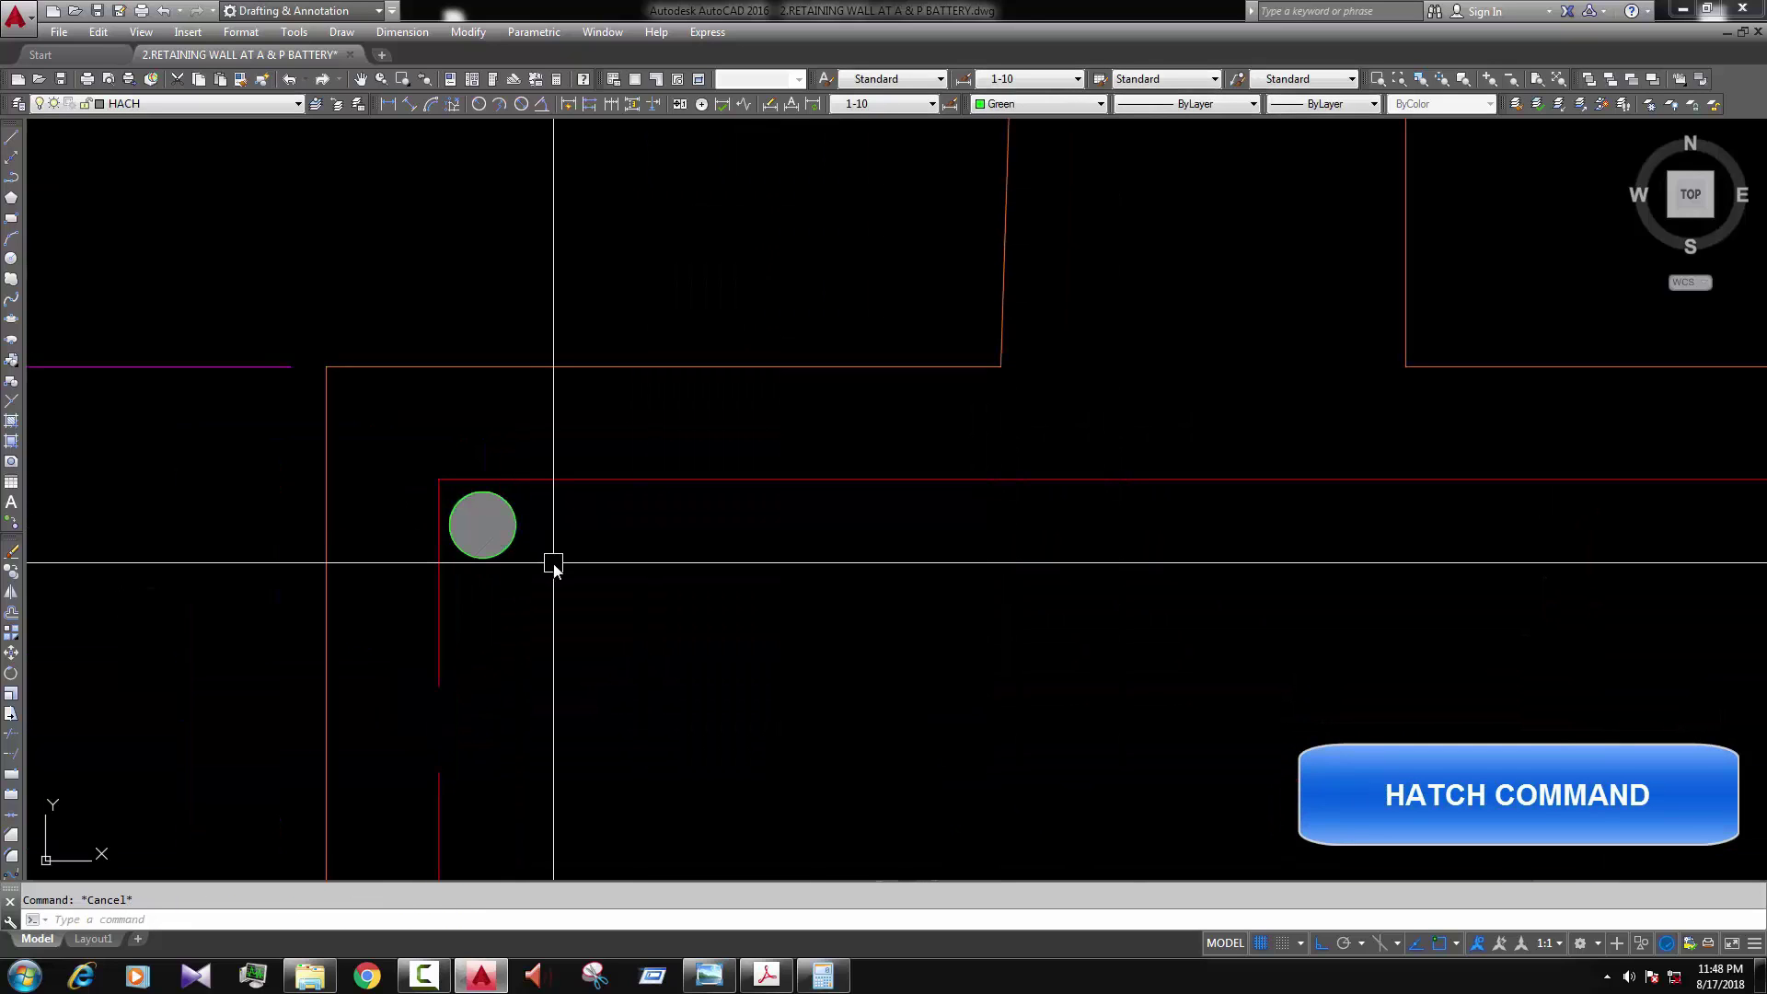
# Step: Match the bar circle and its hatch to the properties of the red top bar
pyautogui.write('ma')
pyautogui.press('Return')
pyautogui.click(556, 479)
pyautogui.click(428, 483)
pyautogui.click(534, 589)
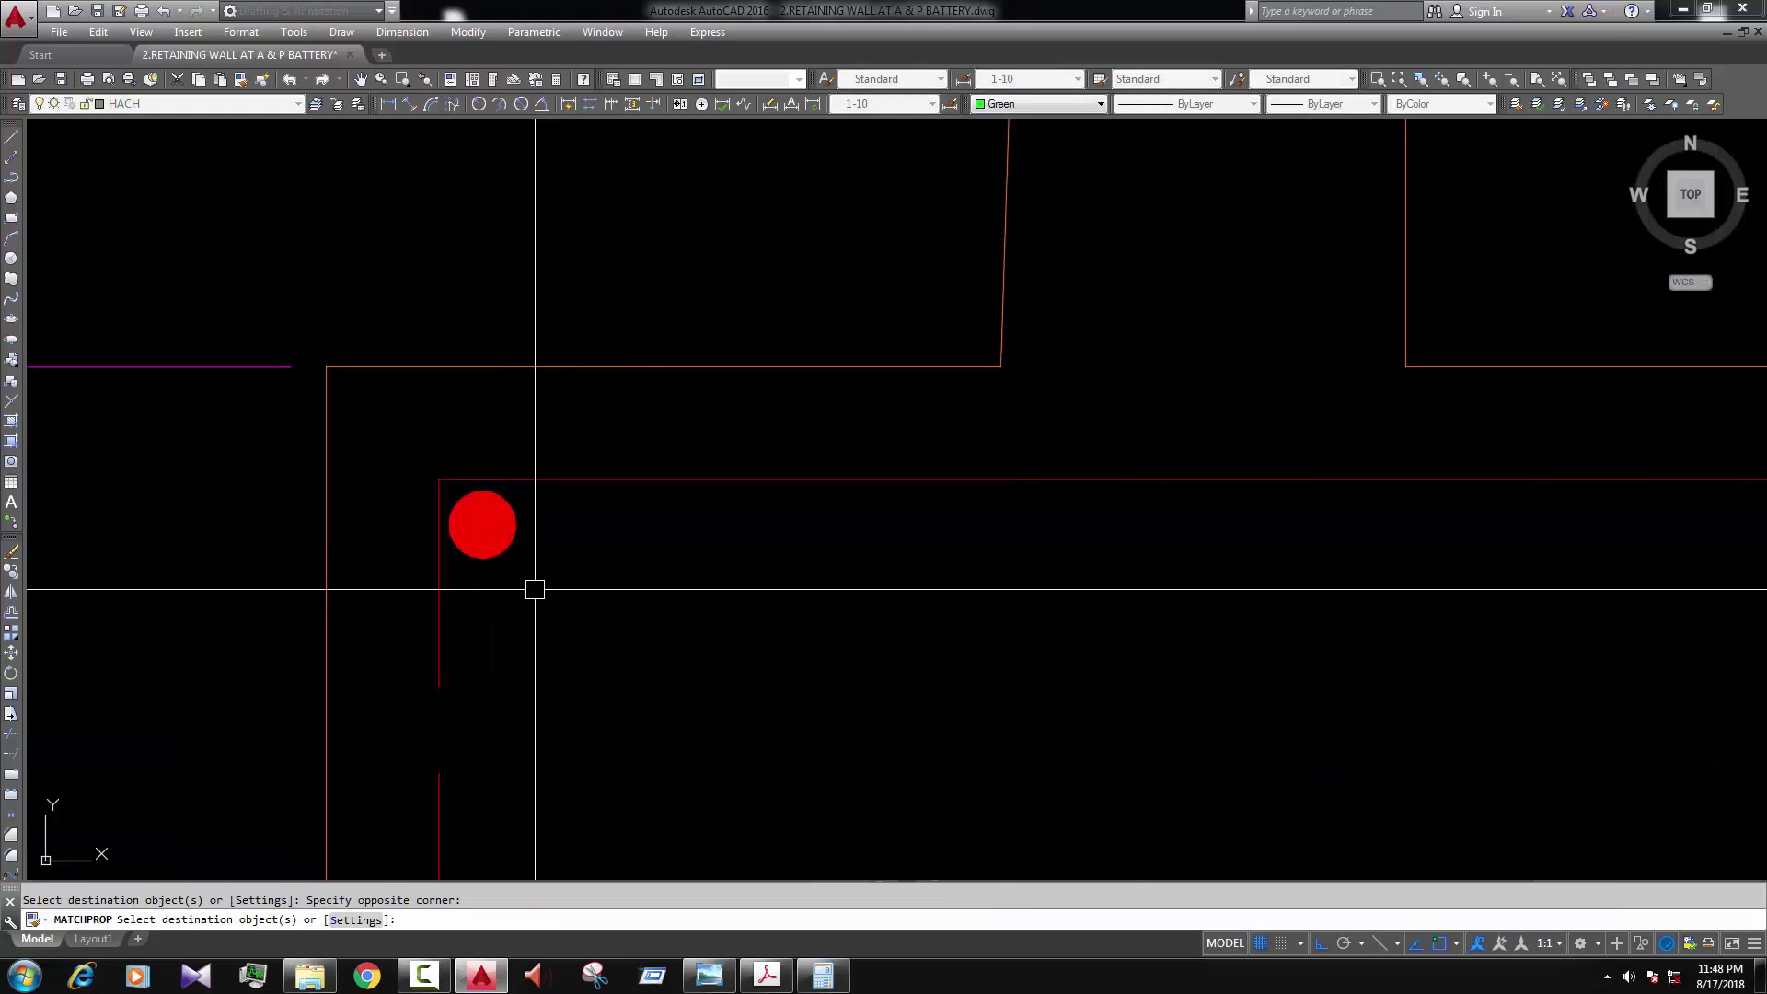
pyautogui.press('Escape')
# Step: Mirror the bar dot about the vertical line through the top bar's midpoint, keeping the original
pyautogui.click(481, 516)
pyautogui.scroll(-5, 619, 627)
pyautogui.write('mi')
pyautogui.press('Return')
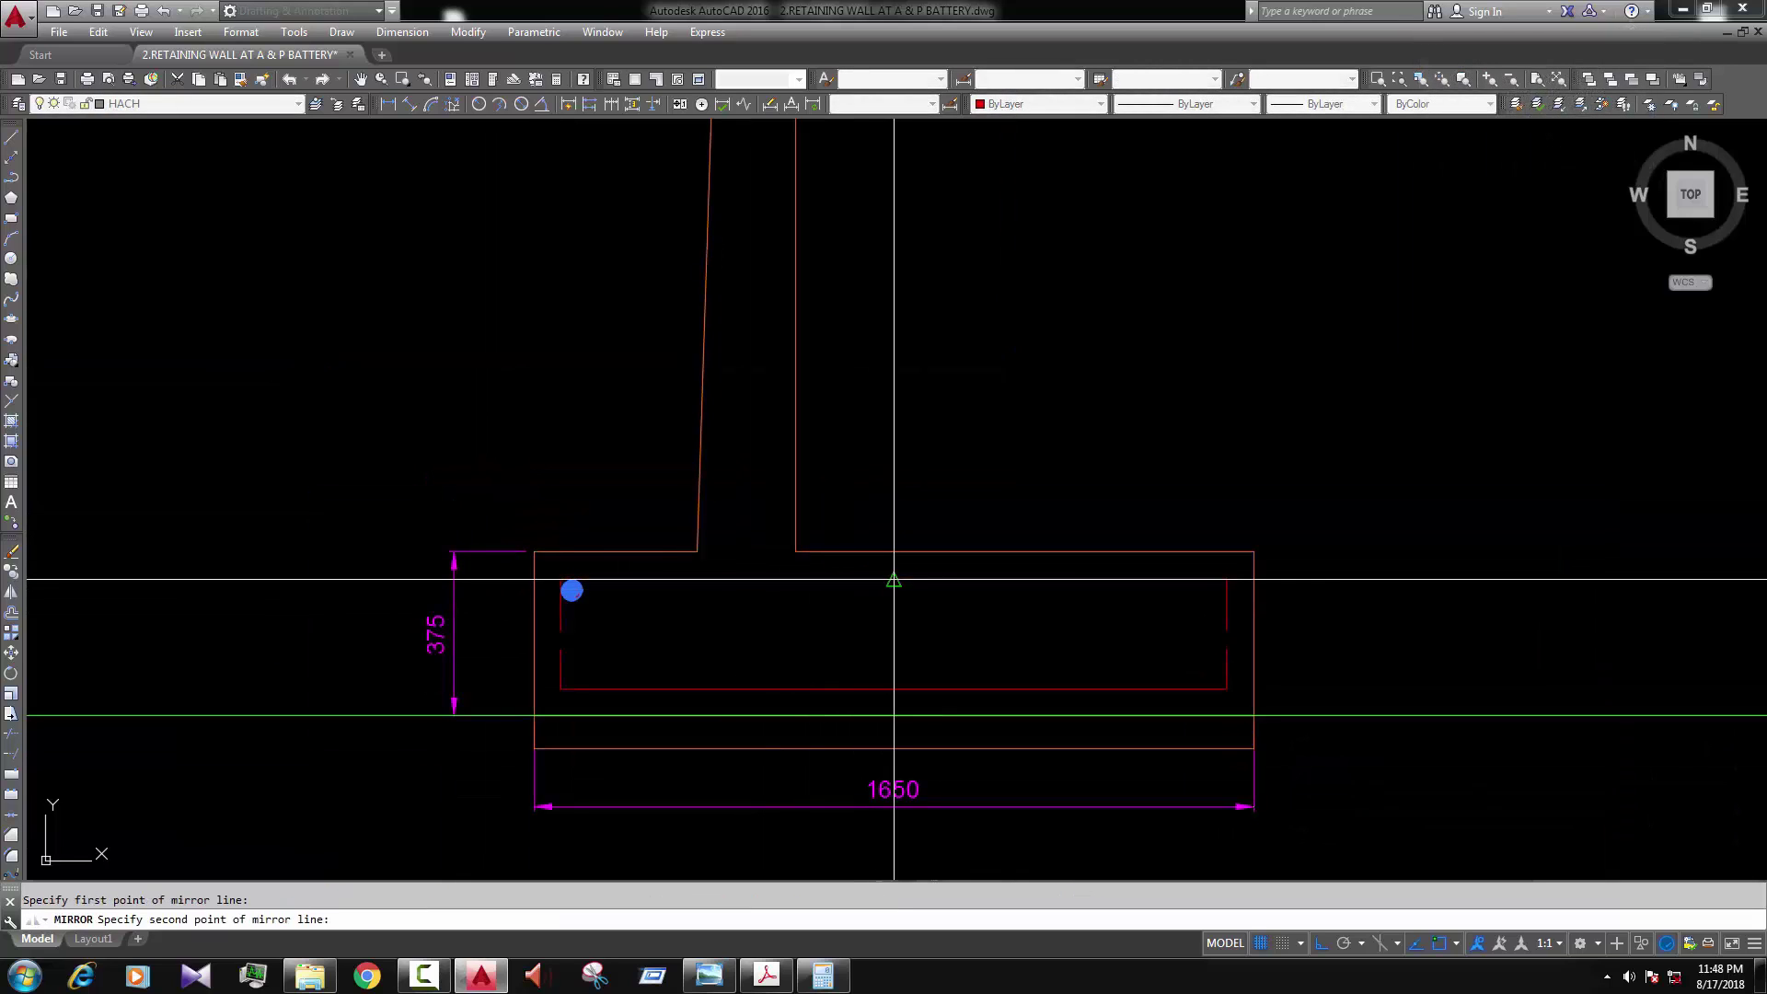
pyautogui.click(894, 368)
pyautogui.press('Return')
# Step: Draw a line between the centres of the left and right bar dots
pyautogui.scroll(3, 643, 597)
pyautogui.write('l')
pyautogui.press('Return')
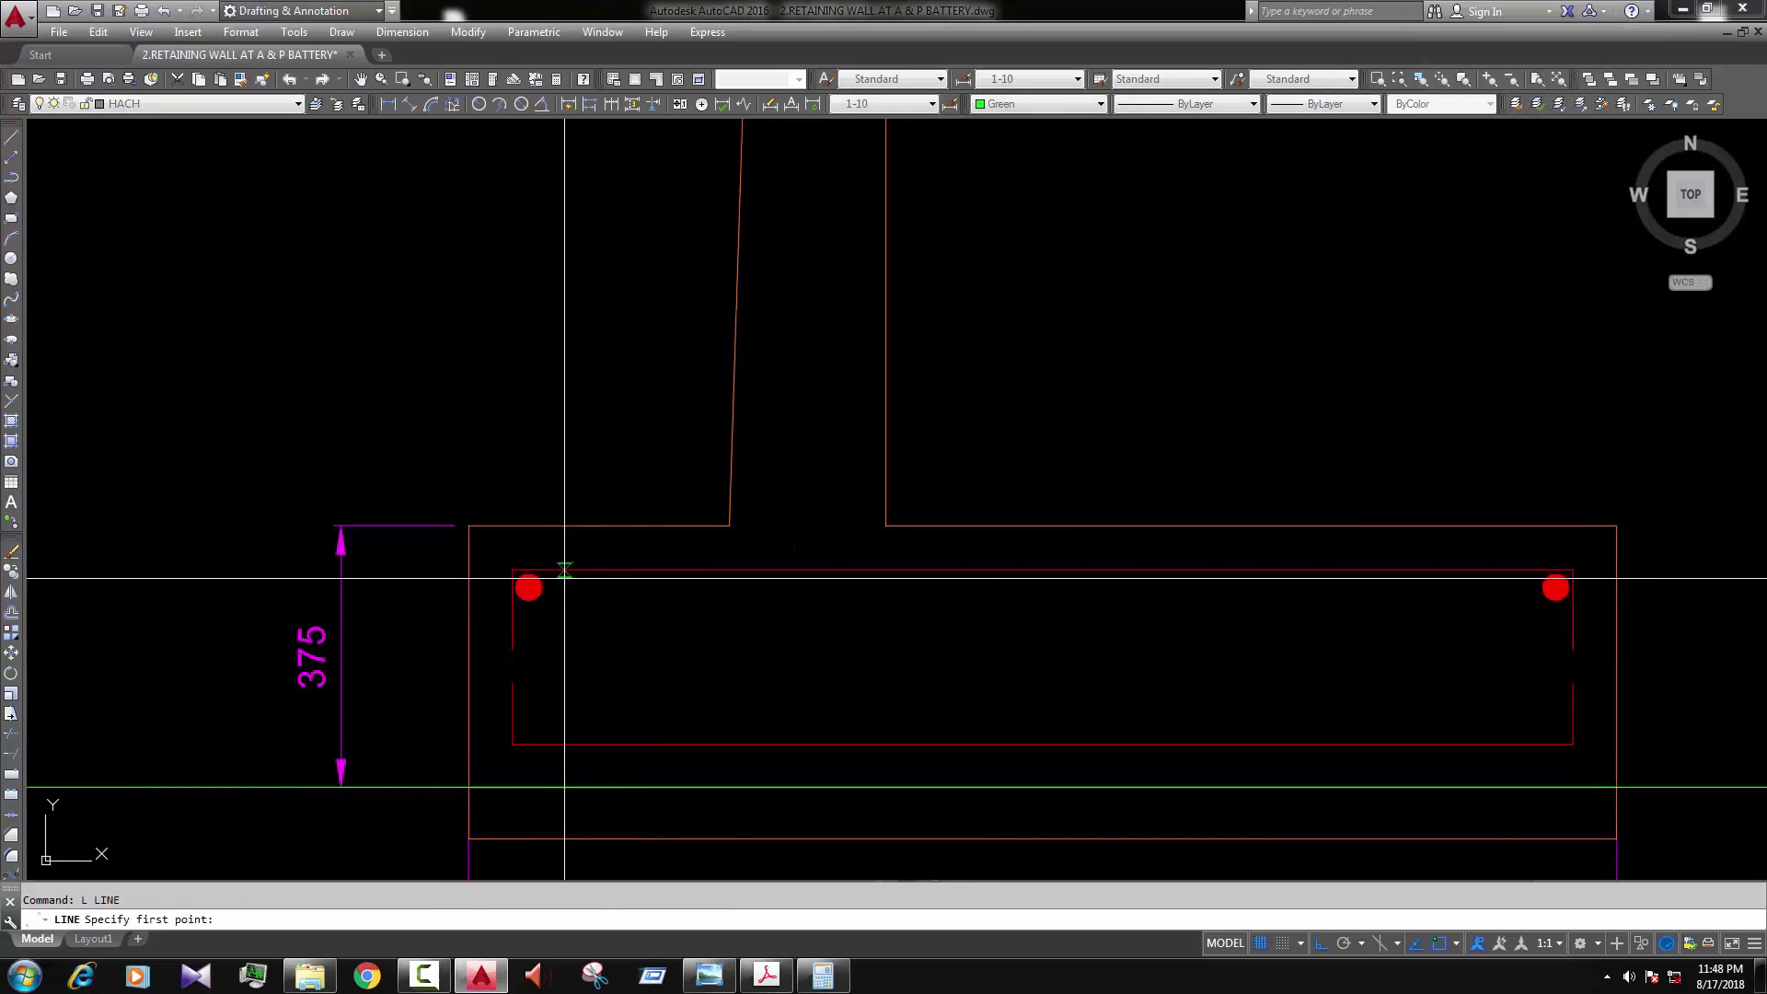
pyautogui.click(529, 587)
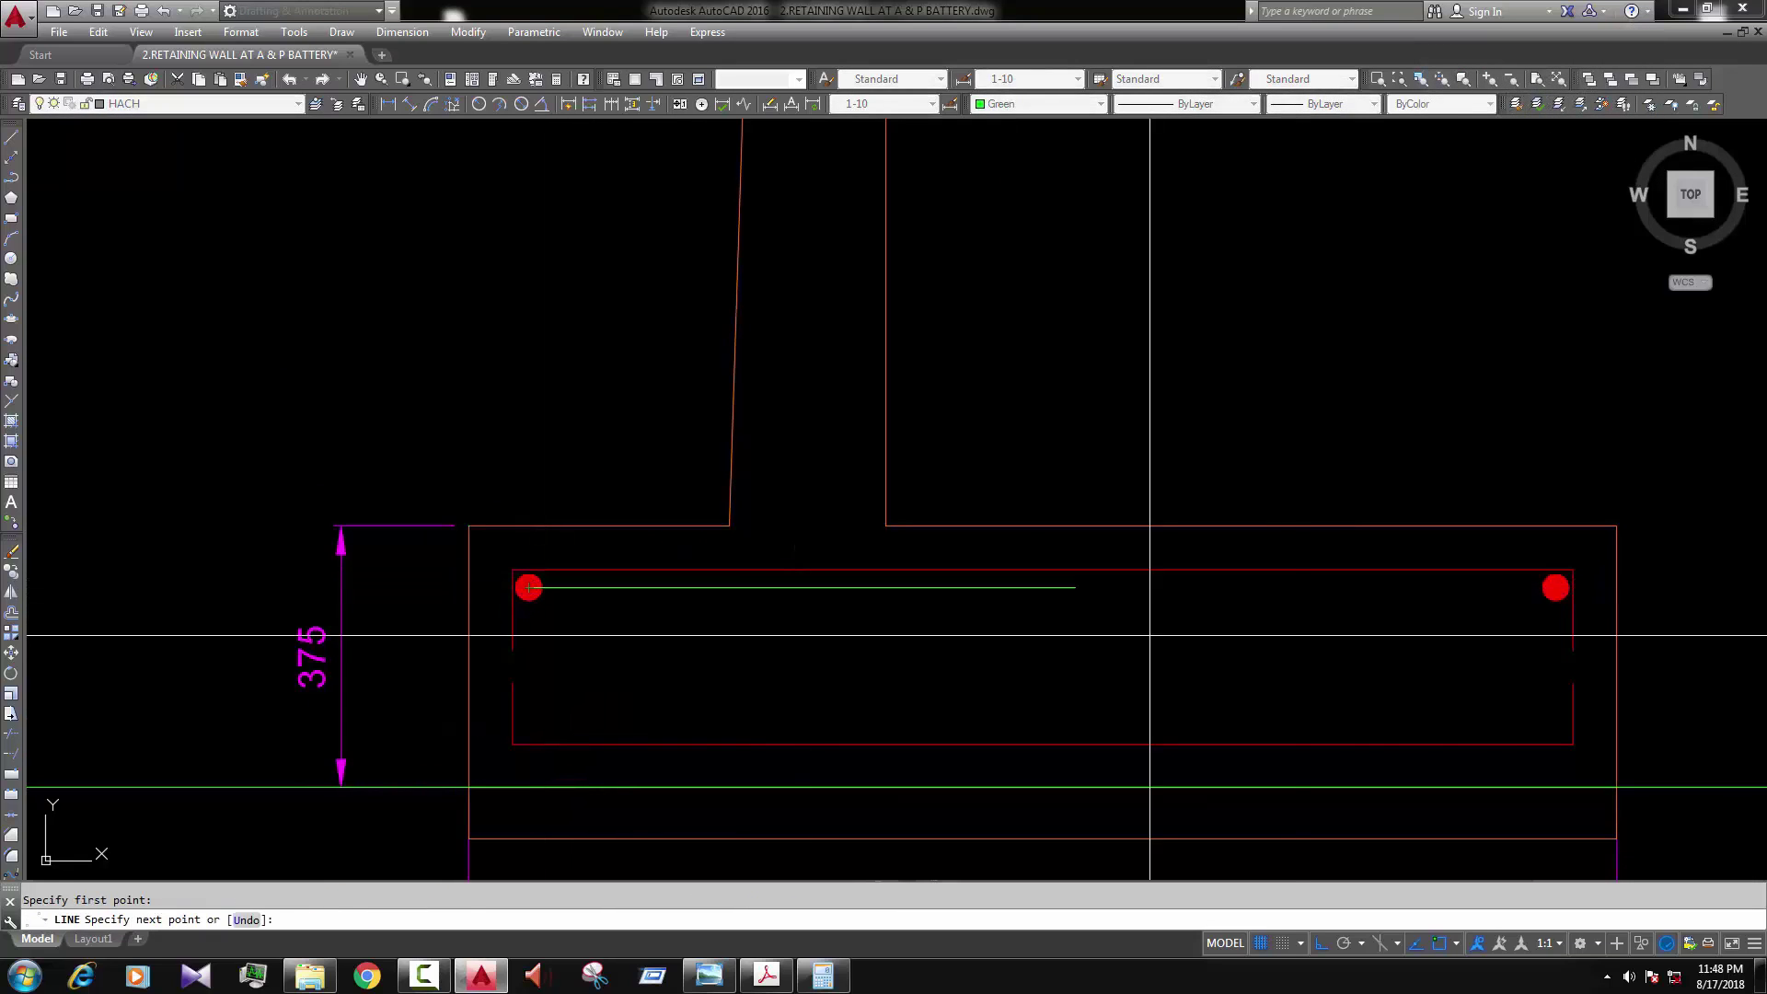
pyautogui.click(1556, 587)
pyautogui.press('Escape')
# Step: Create a path array of the left bar dot along the line joining the two dots
pyautogui.scroll(2, 642, 605)
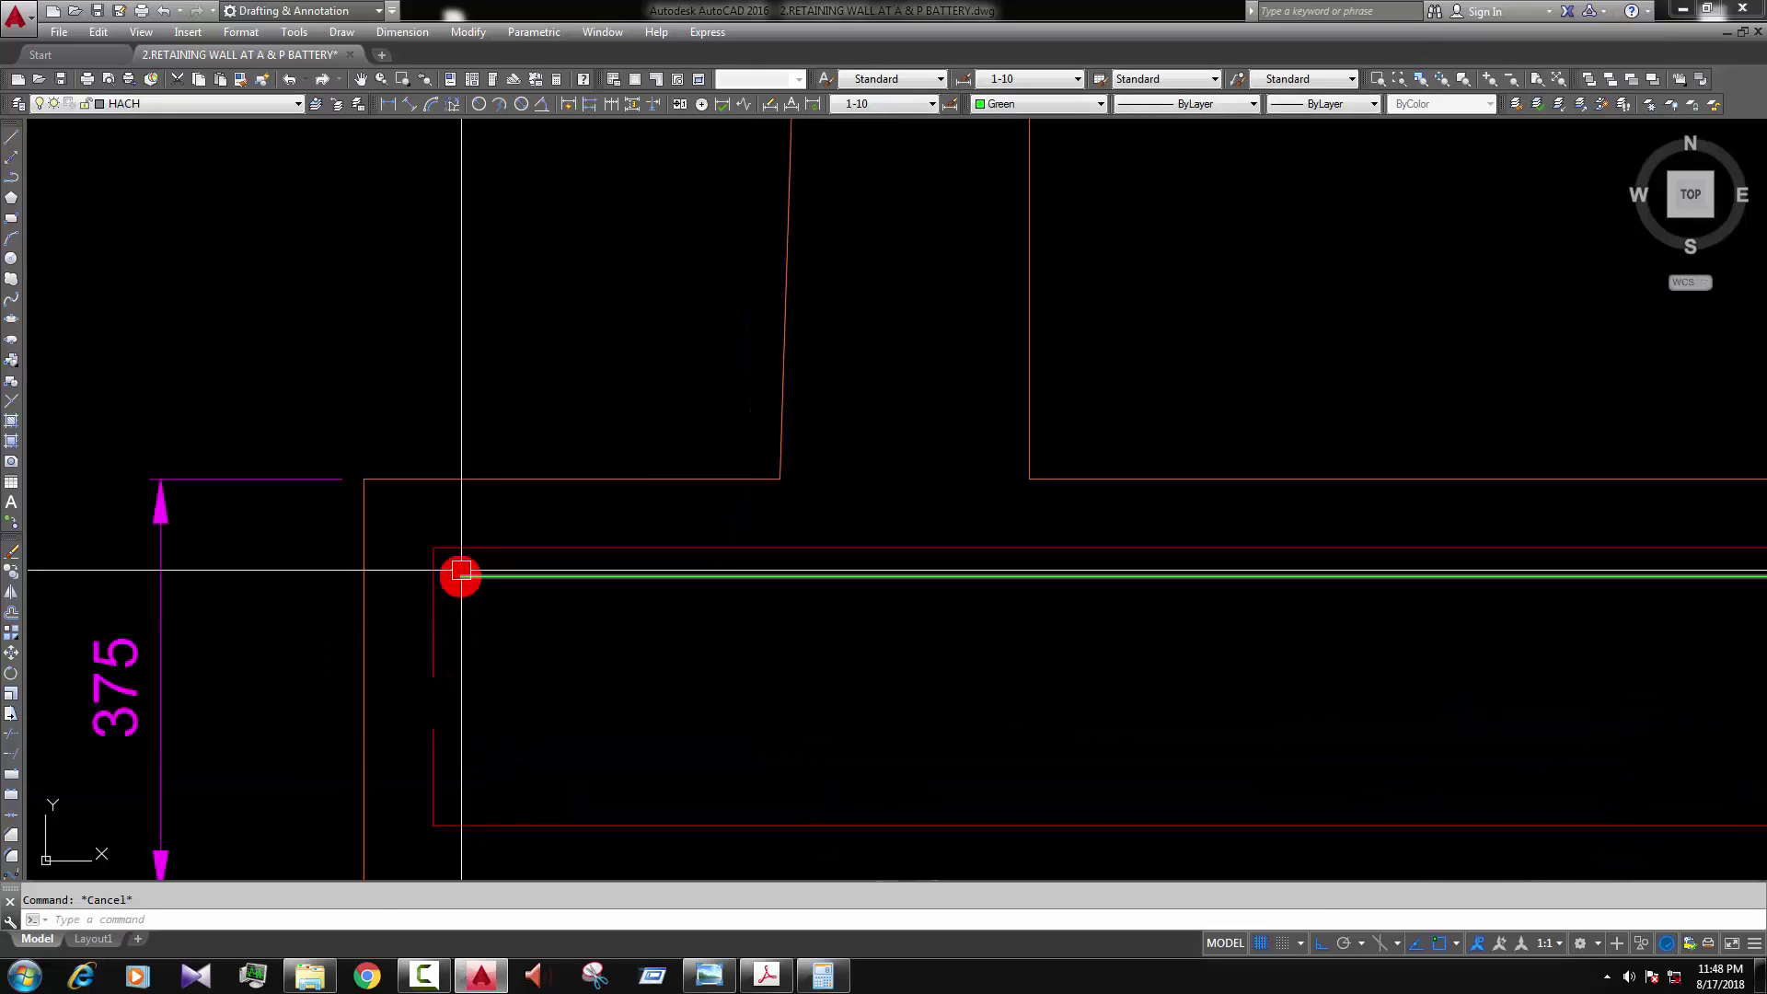
pyautogui.click(496, 559)
pyautogui.click(561, 630)
pyautogui.write('ar')
pyautogui.press('Return')
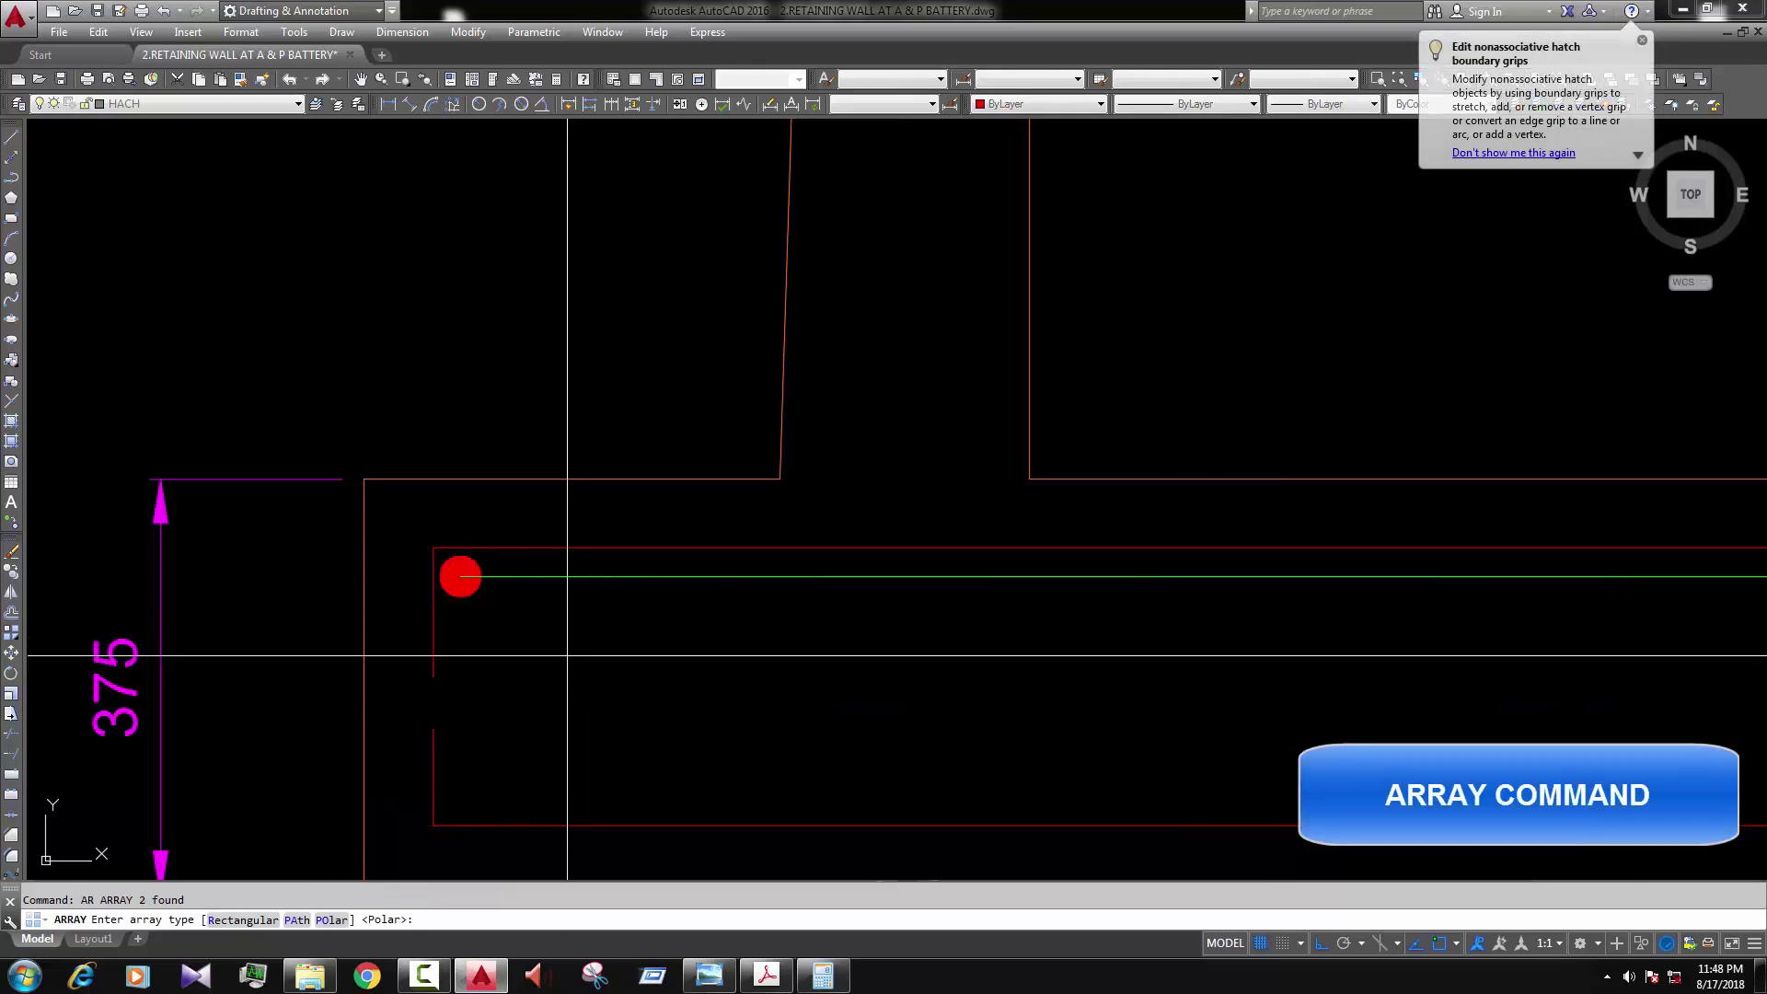
pyautogui.click(537, 569)
pyautogui.scroll(-2, 657, 658)
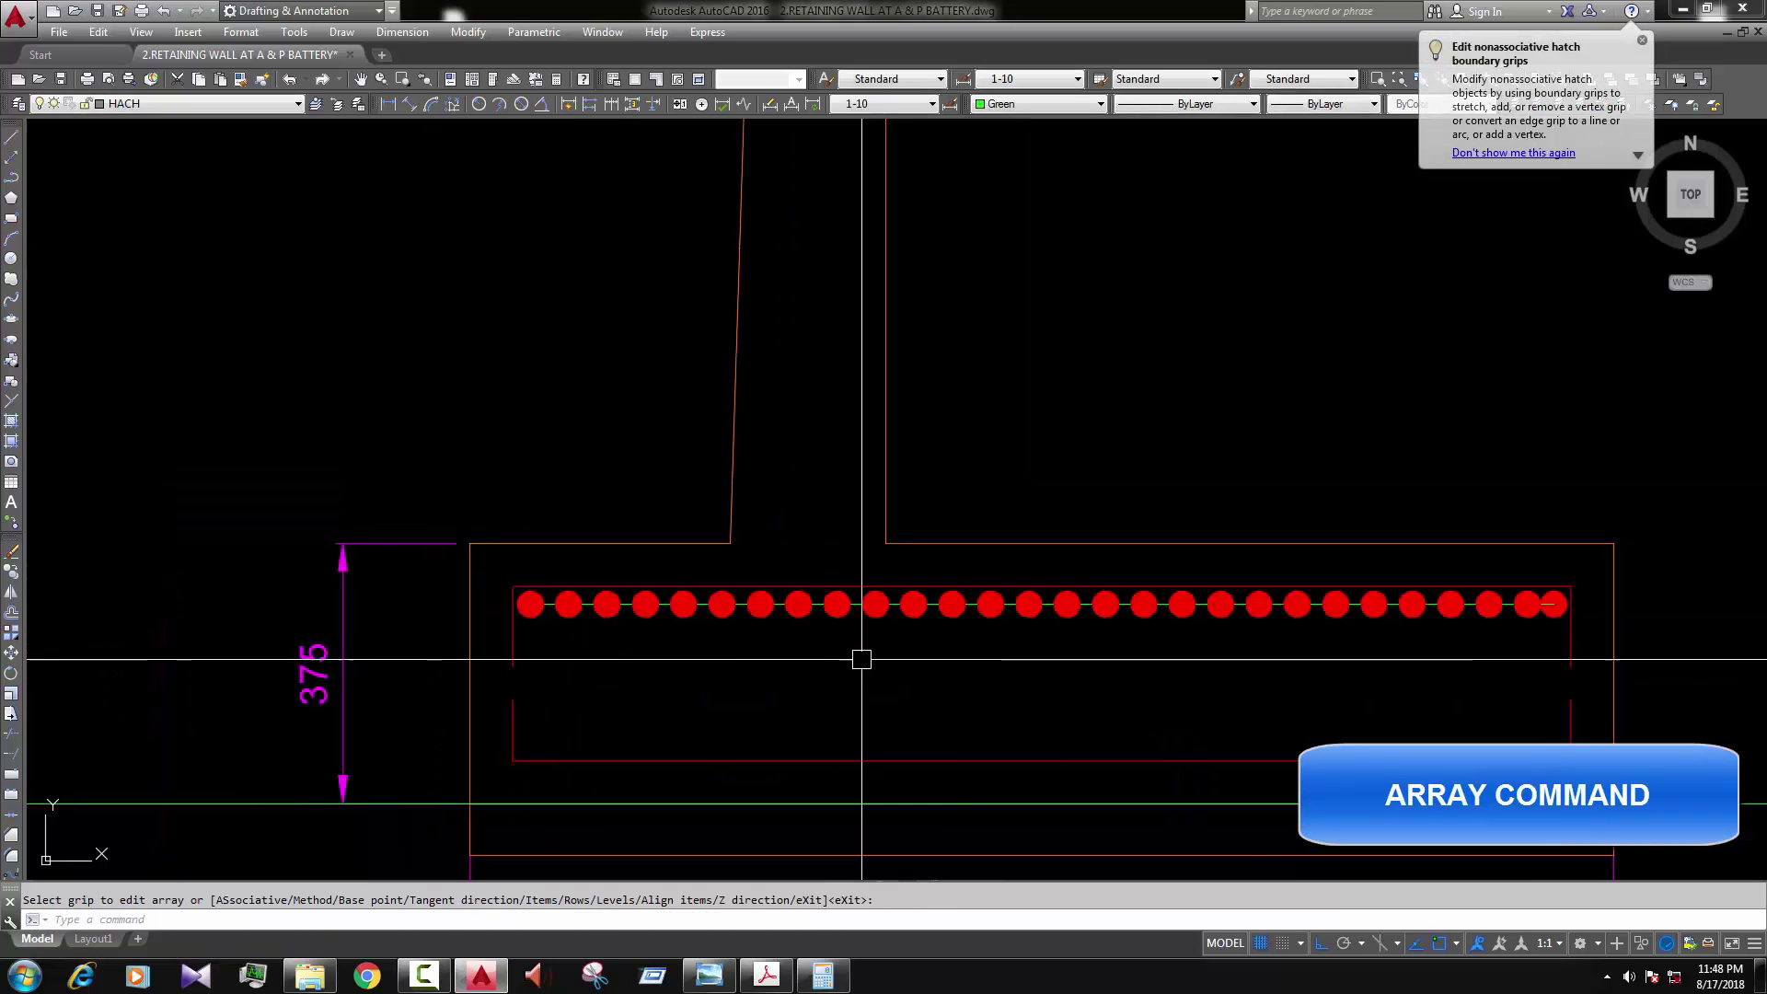
# Step: Set the item spacing of the arrayed bar dots in the base to 150
pyautogui.press('Return')
pyautogui.click(1259, 608)
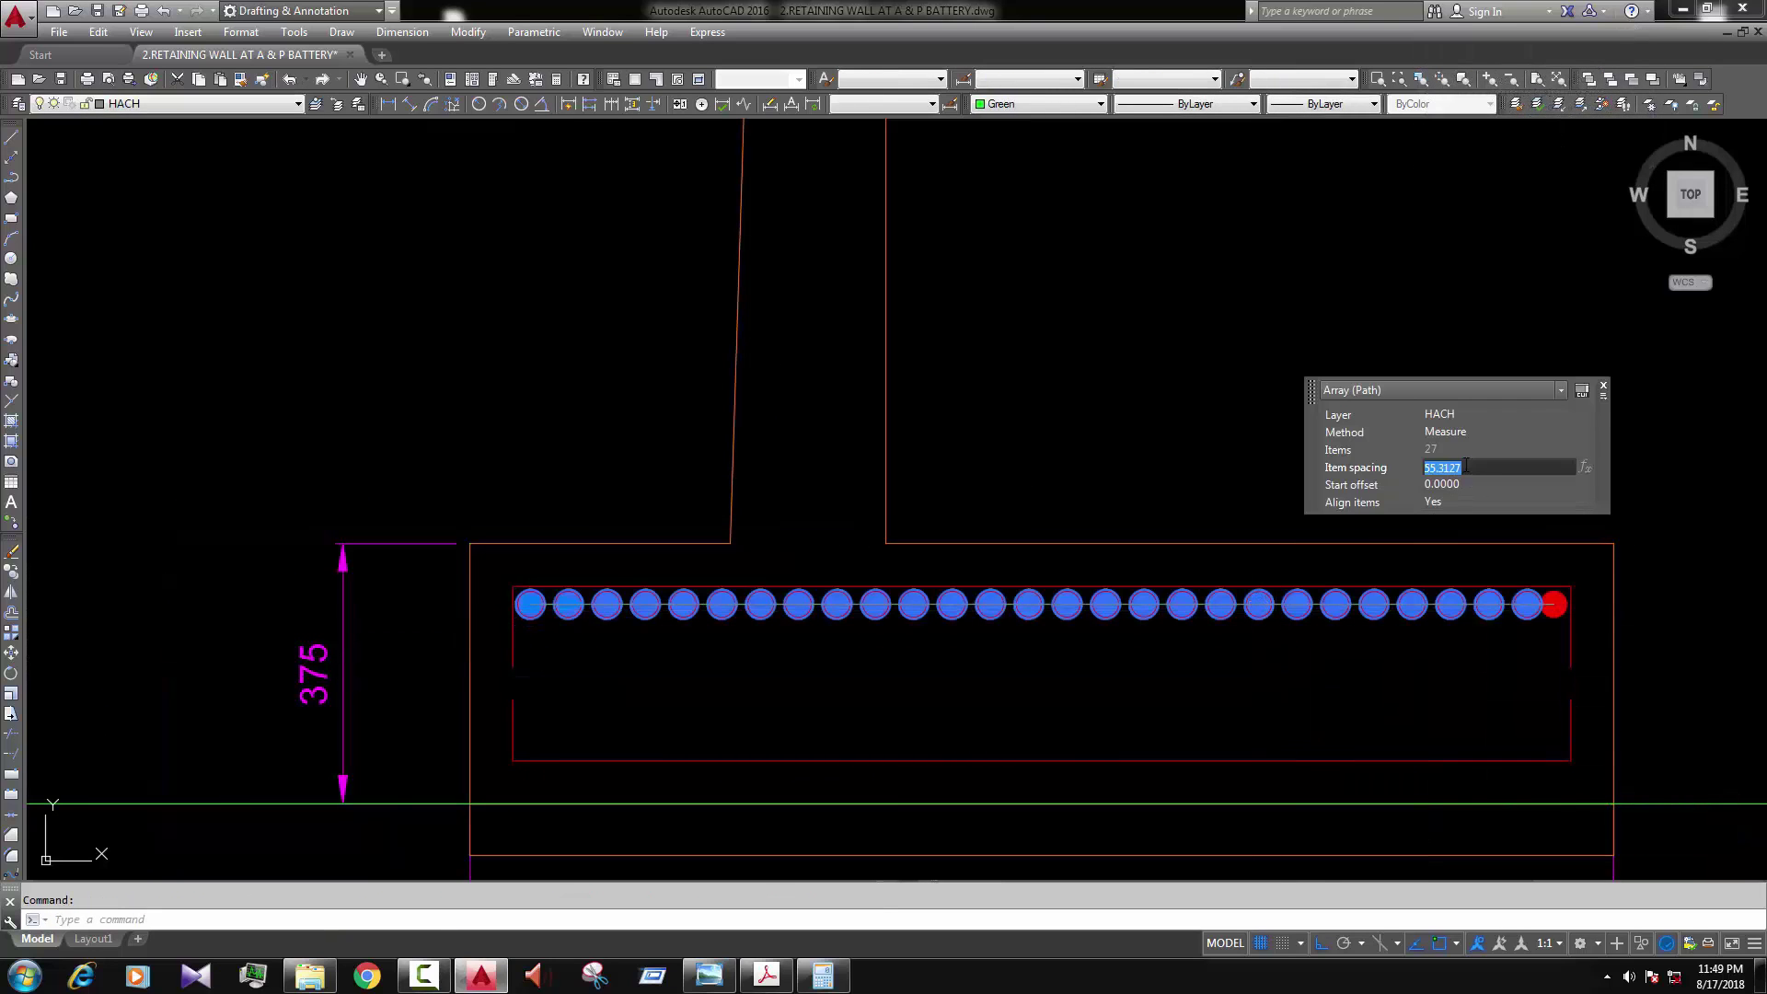
pyautogui.click(1466, 465)
pyautogui.write('150')
pyautogui.press('Tab')
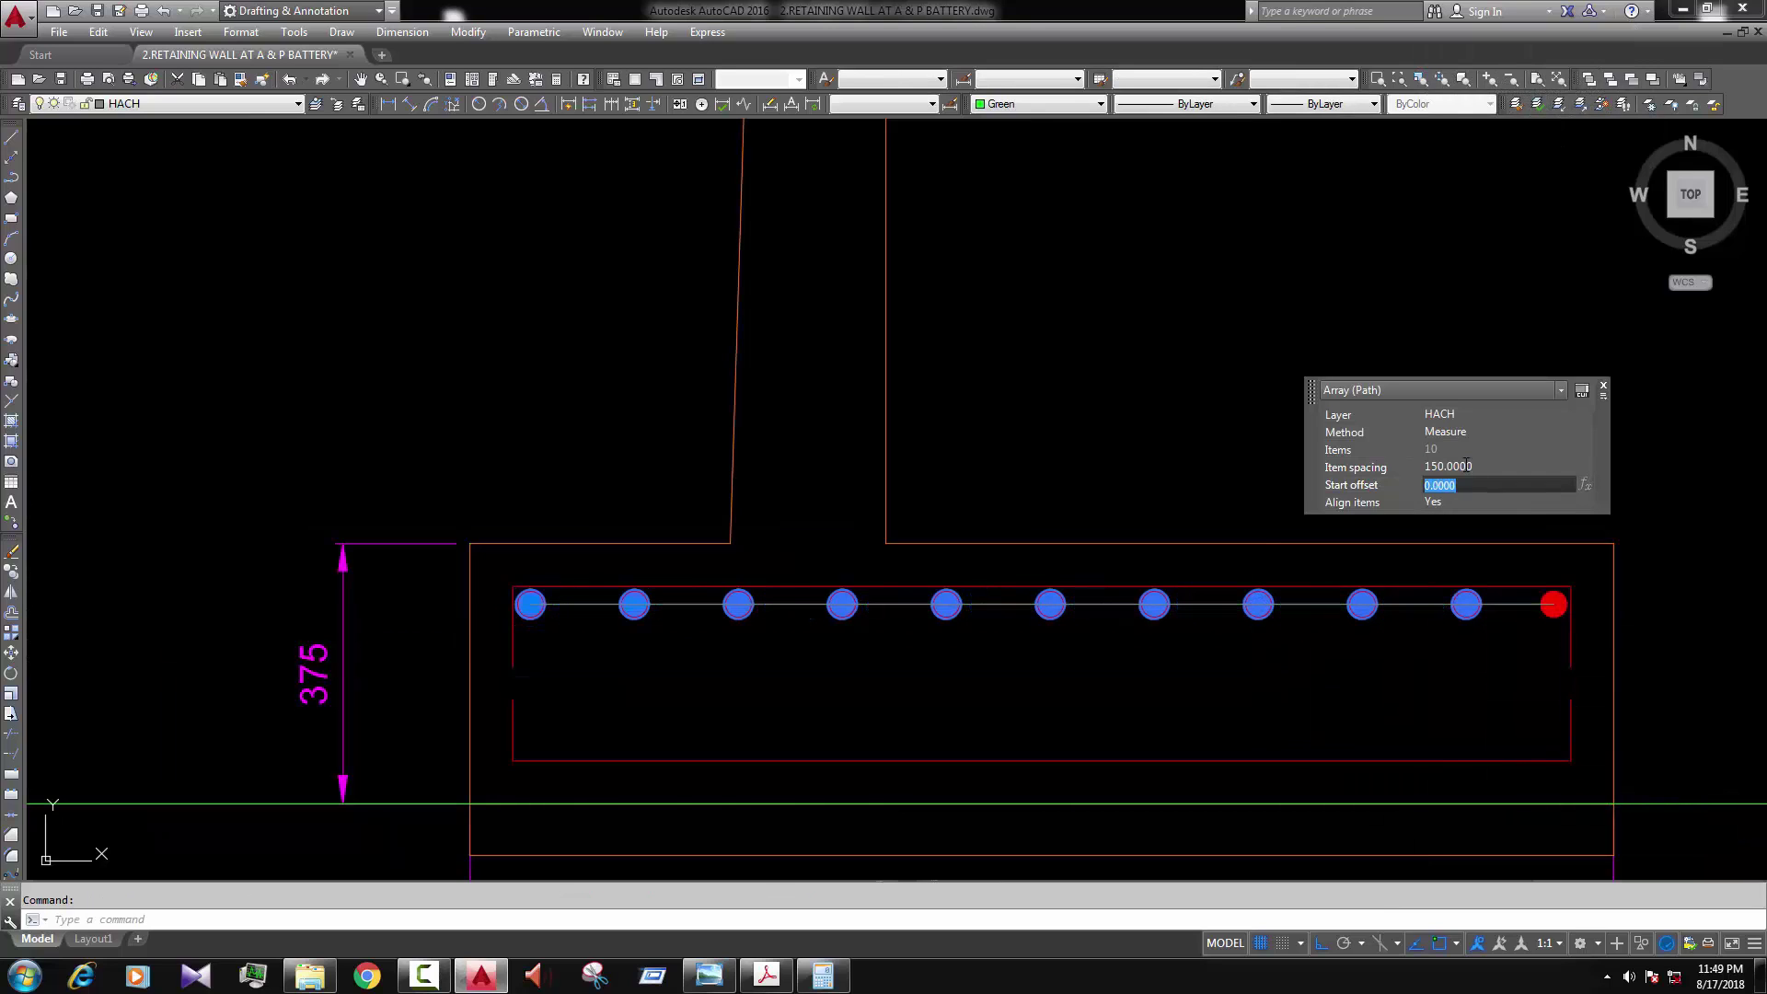
pyautogui.press('Escape')
# Step: Erase the green guide line running through the top row of bar dots
pyautogui.scroll(2, 1579, 608)
pyautogui.click(1491, 603)
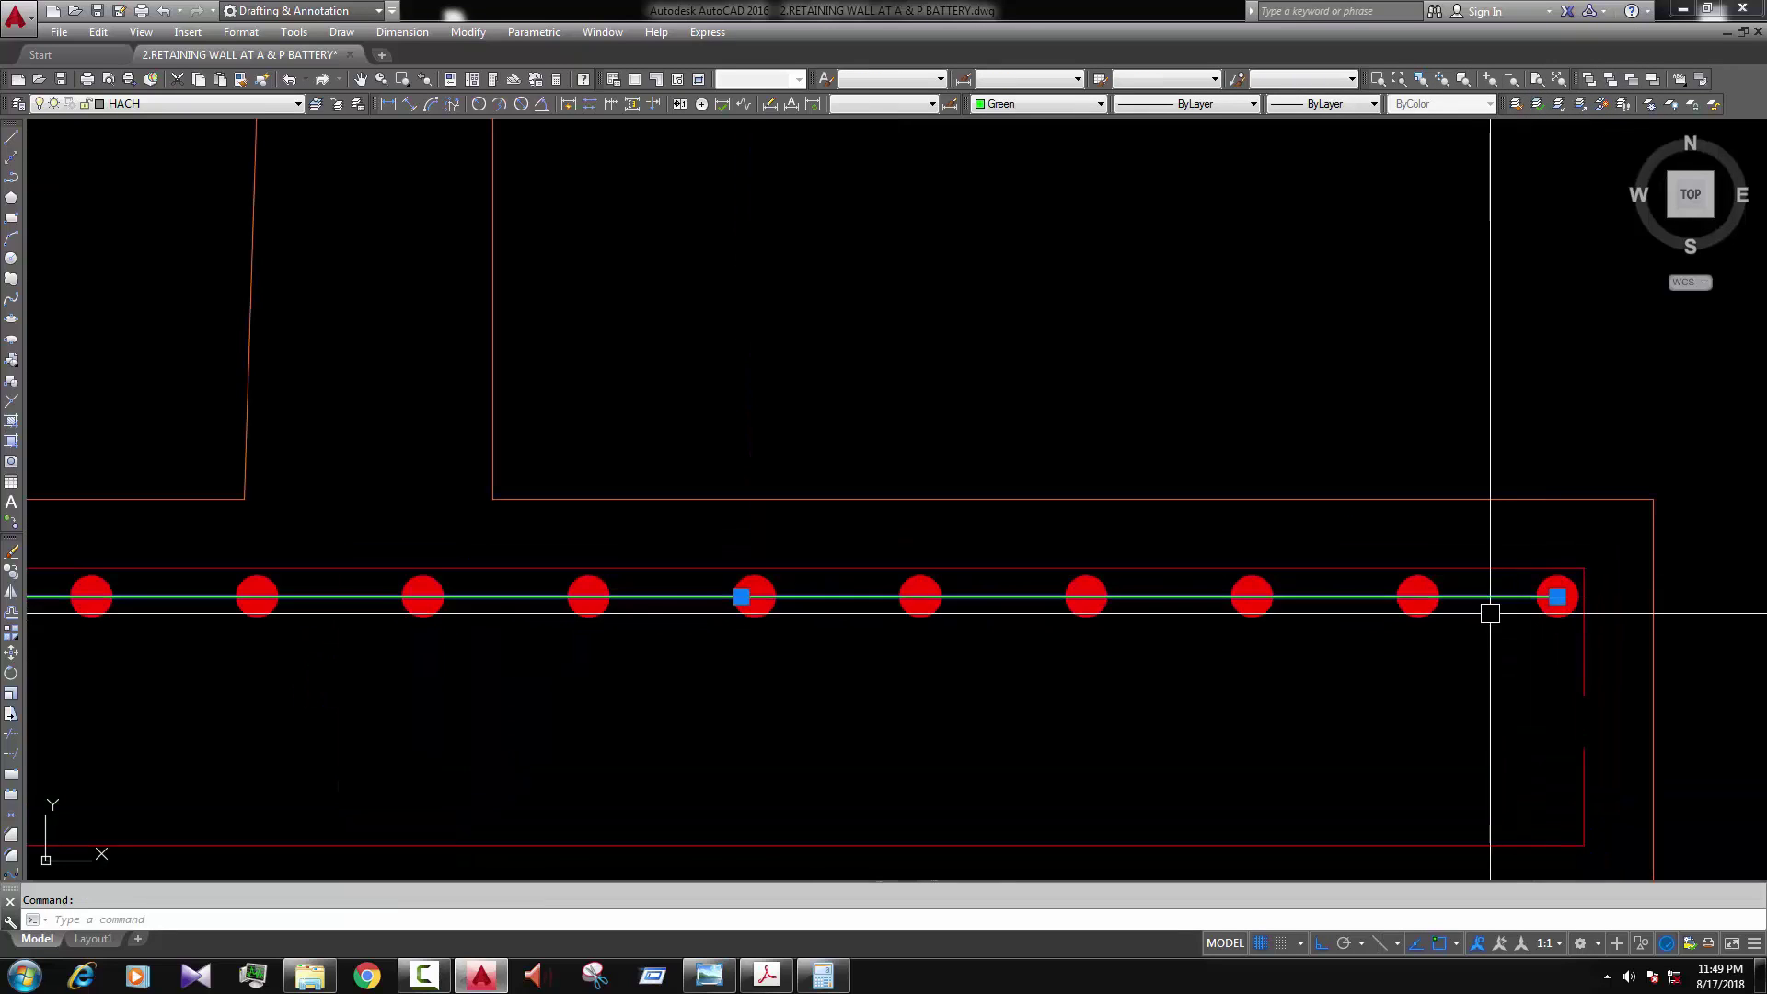
pyautogui.scroll(-2, 1477, 650)
pyautogui.press('Escape')
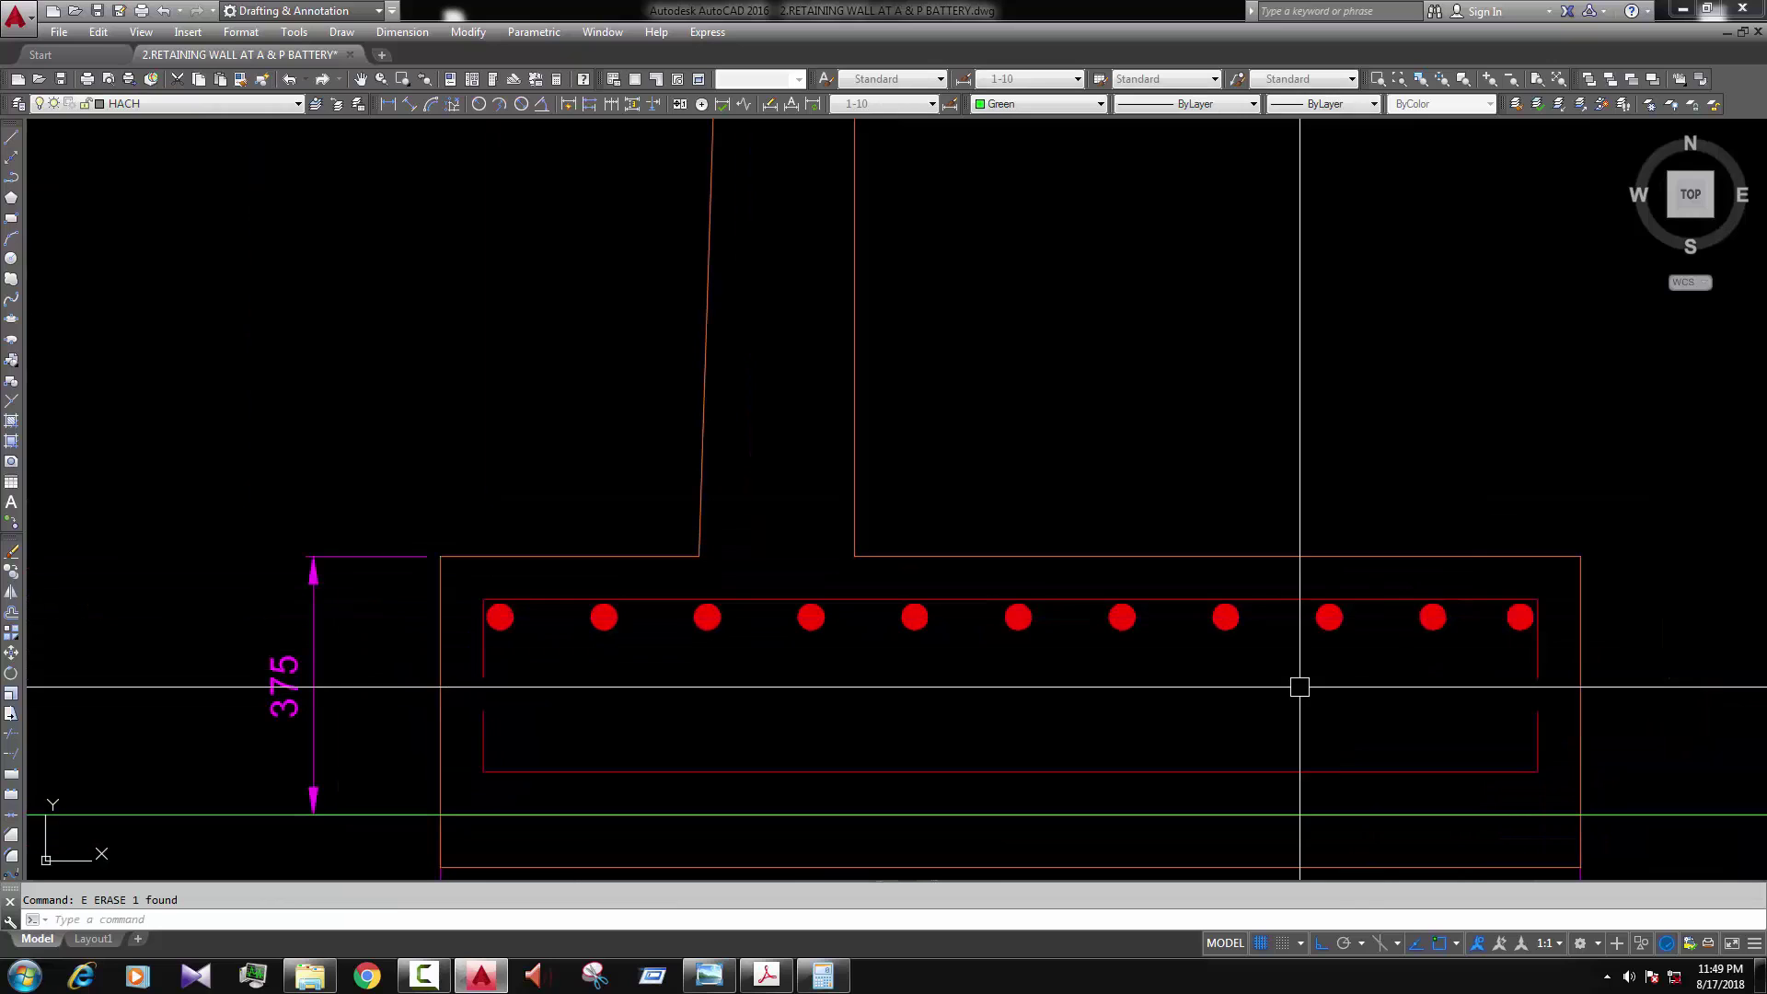
# Step: Mirror the top row of bar dots about the horizontal line midway between the base's top and bottom bars, keeping the originals
pyautogui.click(473, 576)
pyautogui.click(1614, 644)
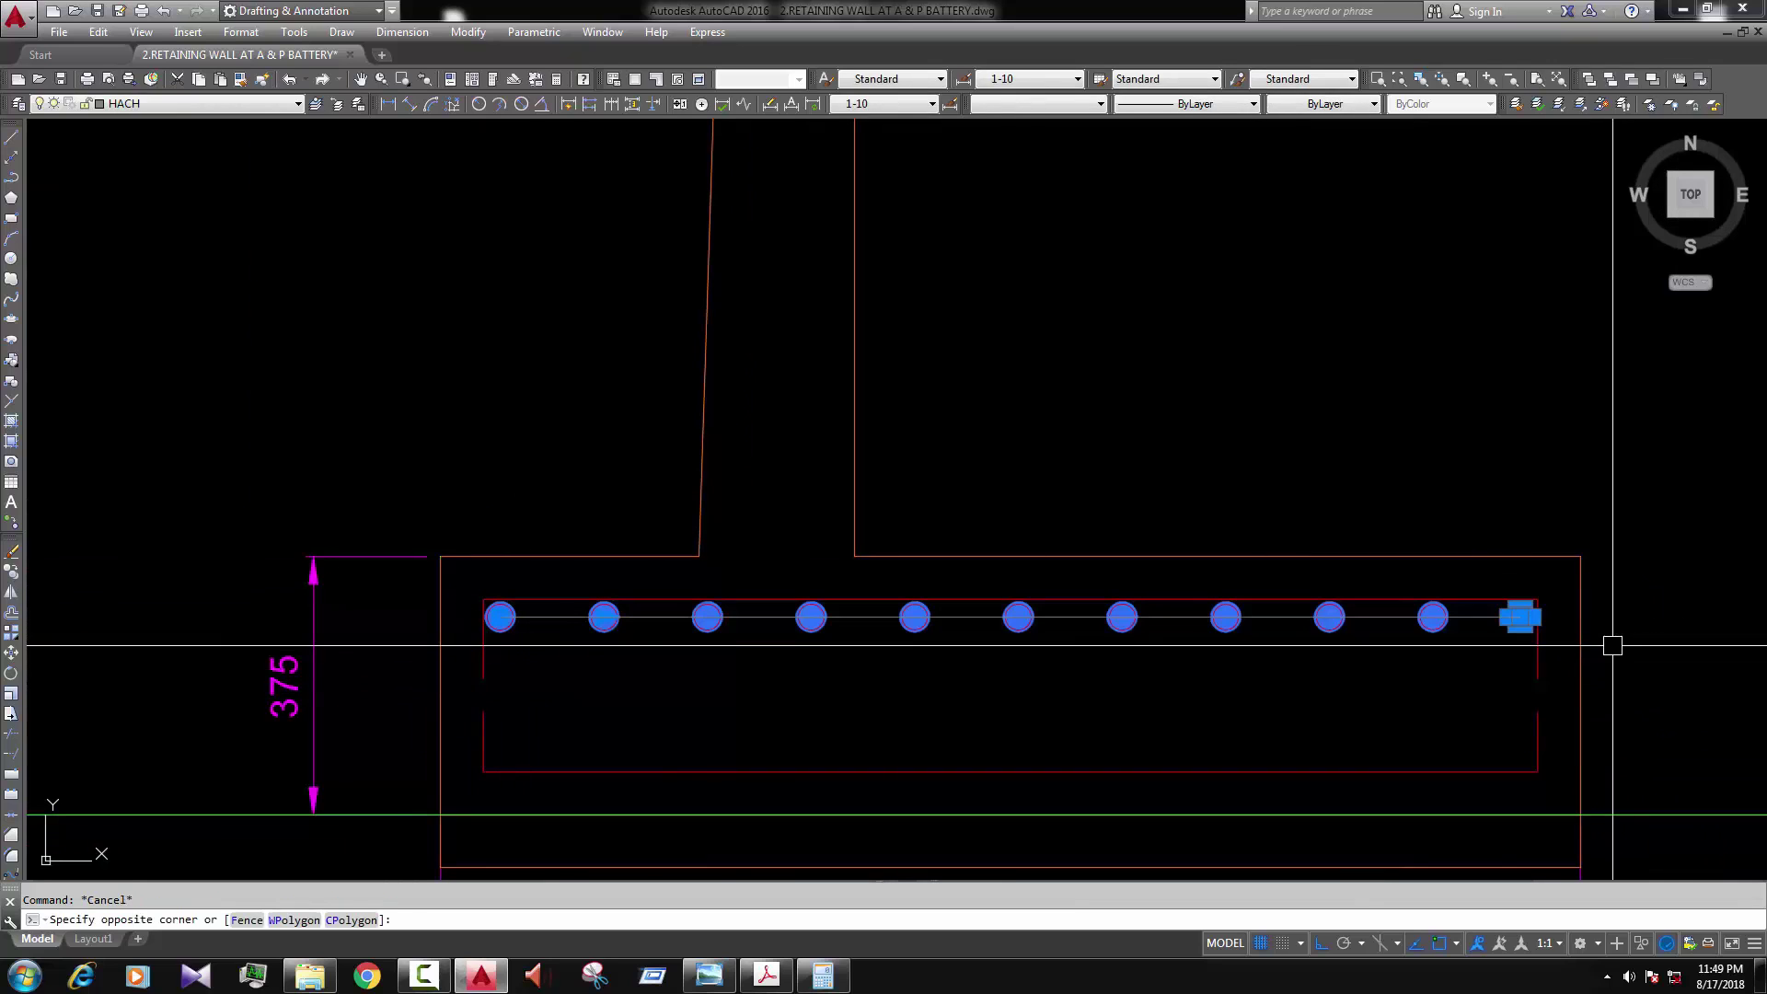
pyautogui.write('MI')
pyautogui.press('Return')
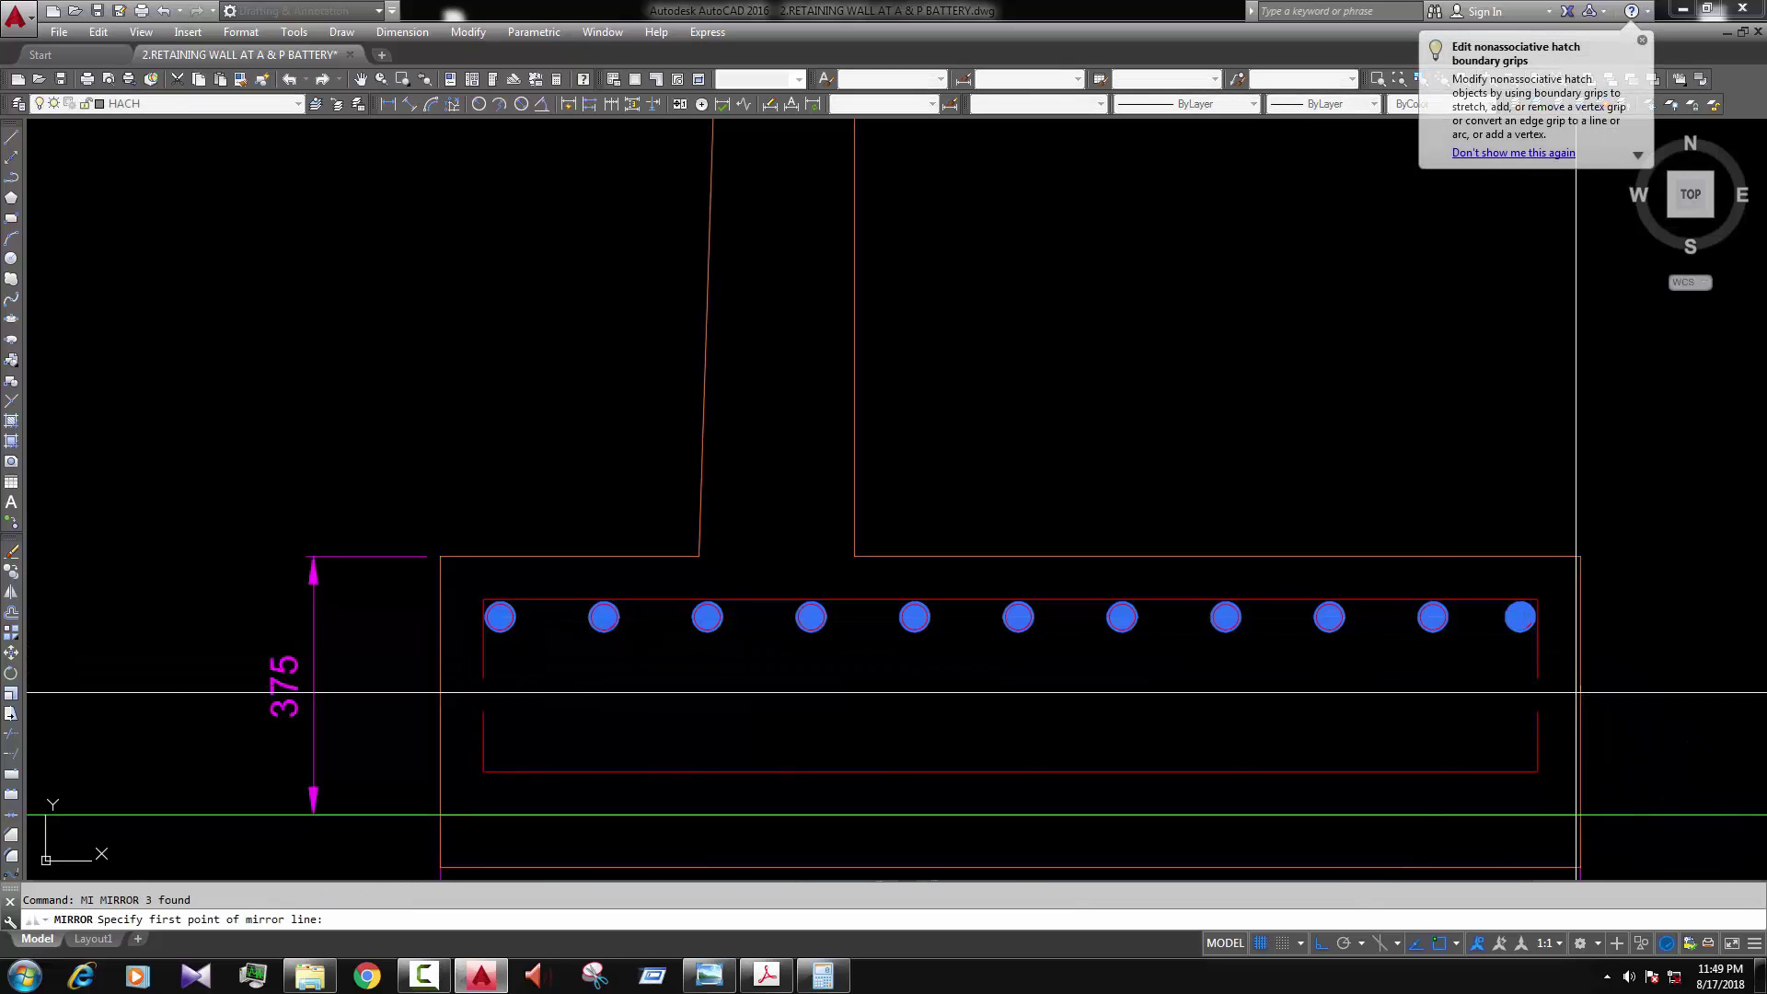
pyautogui.click(1580, 685)
pyautogui.click(1346, 708)
pyautogui.scroll(-2, 1416, 757)
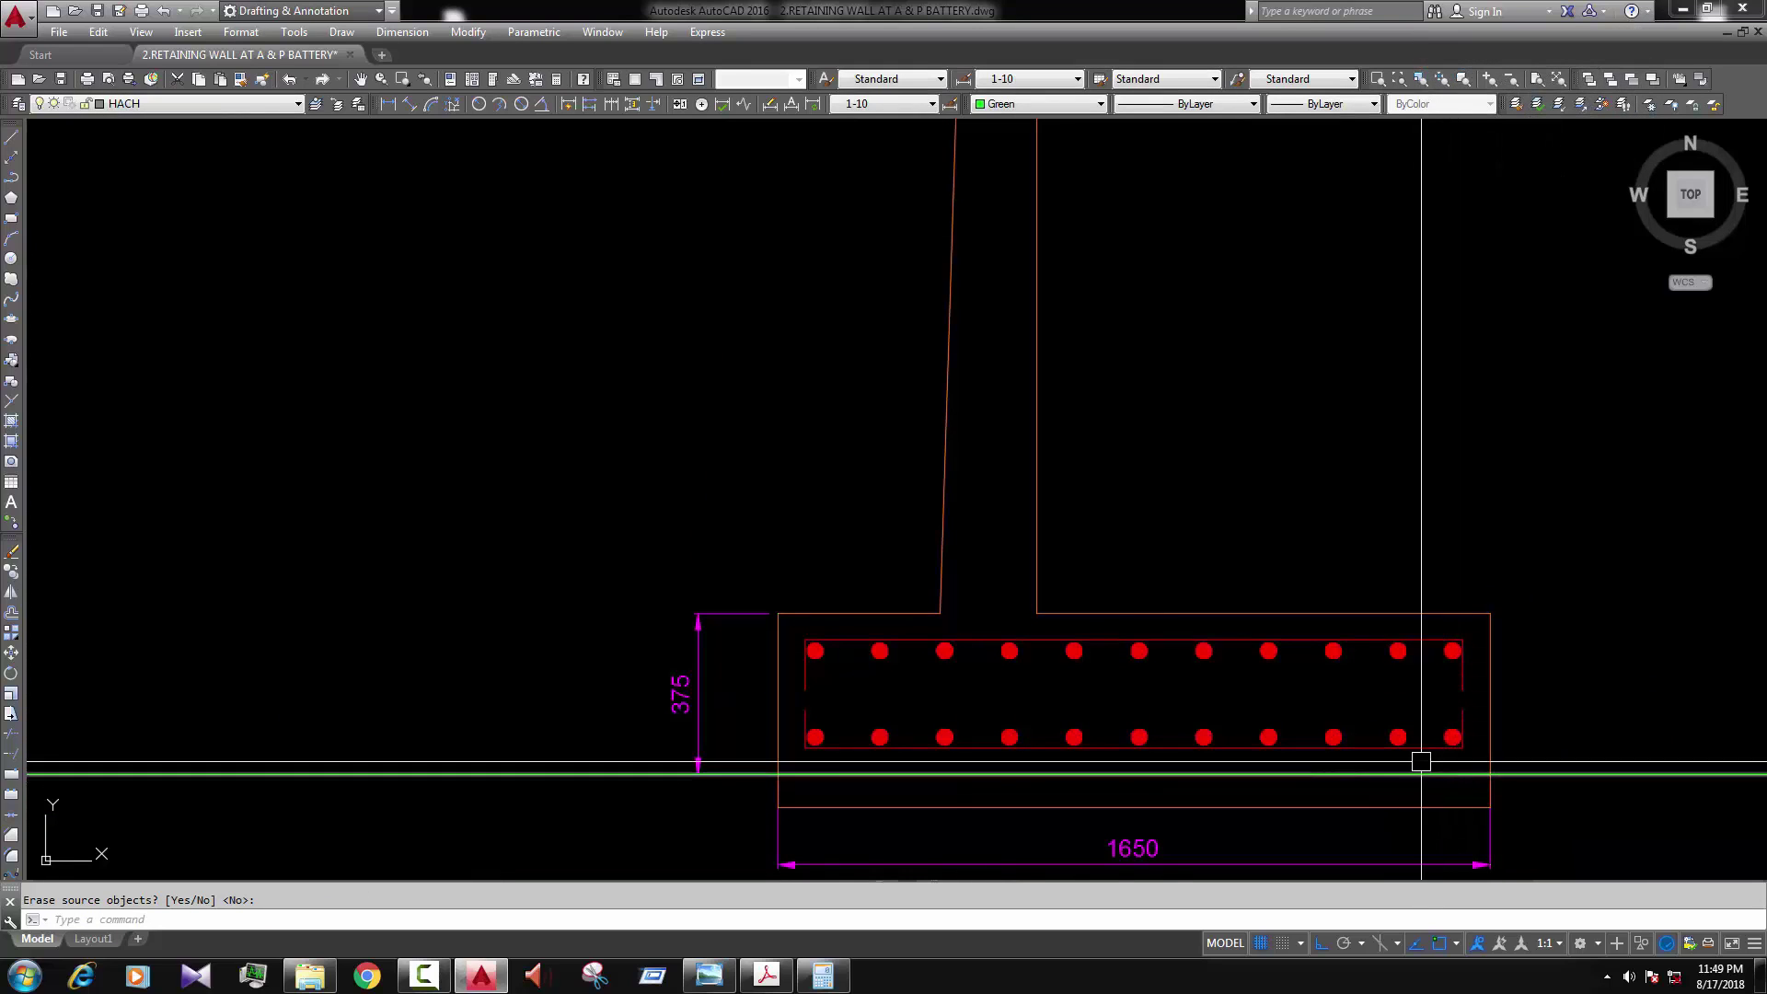
# Step: Offset both side faces of the wall stem inward by 62.5
pyautogui.scroll(-5, 1054, 635)
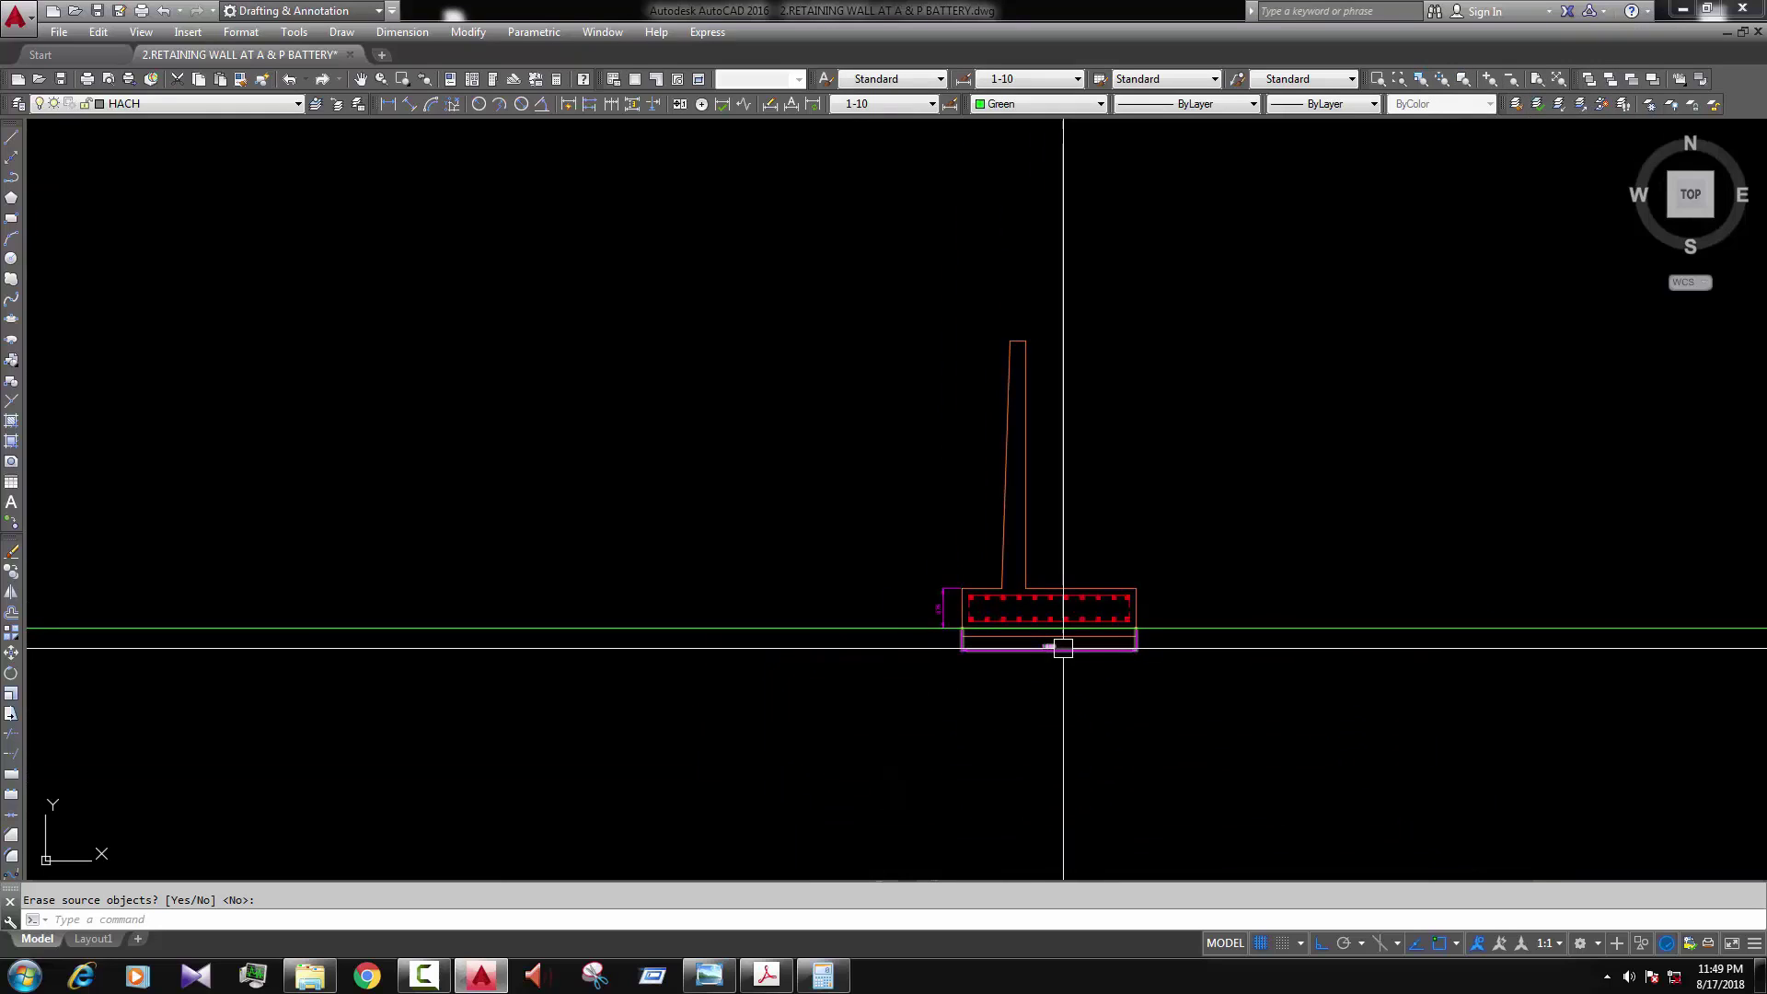
pyautogui.scroll(4, 1037, 552)
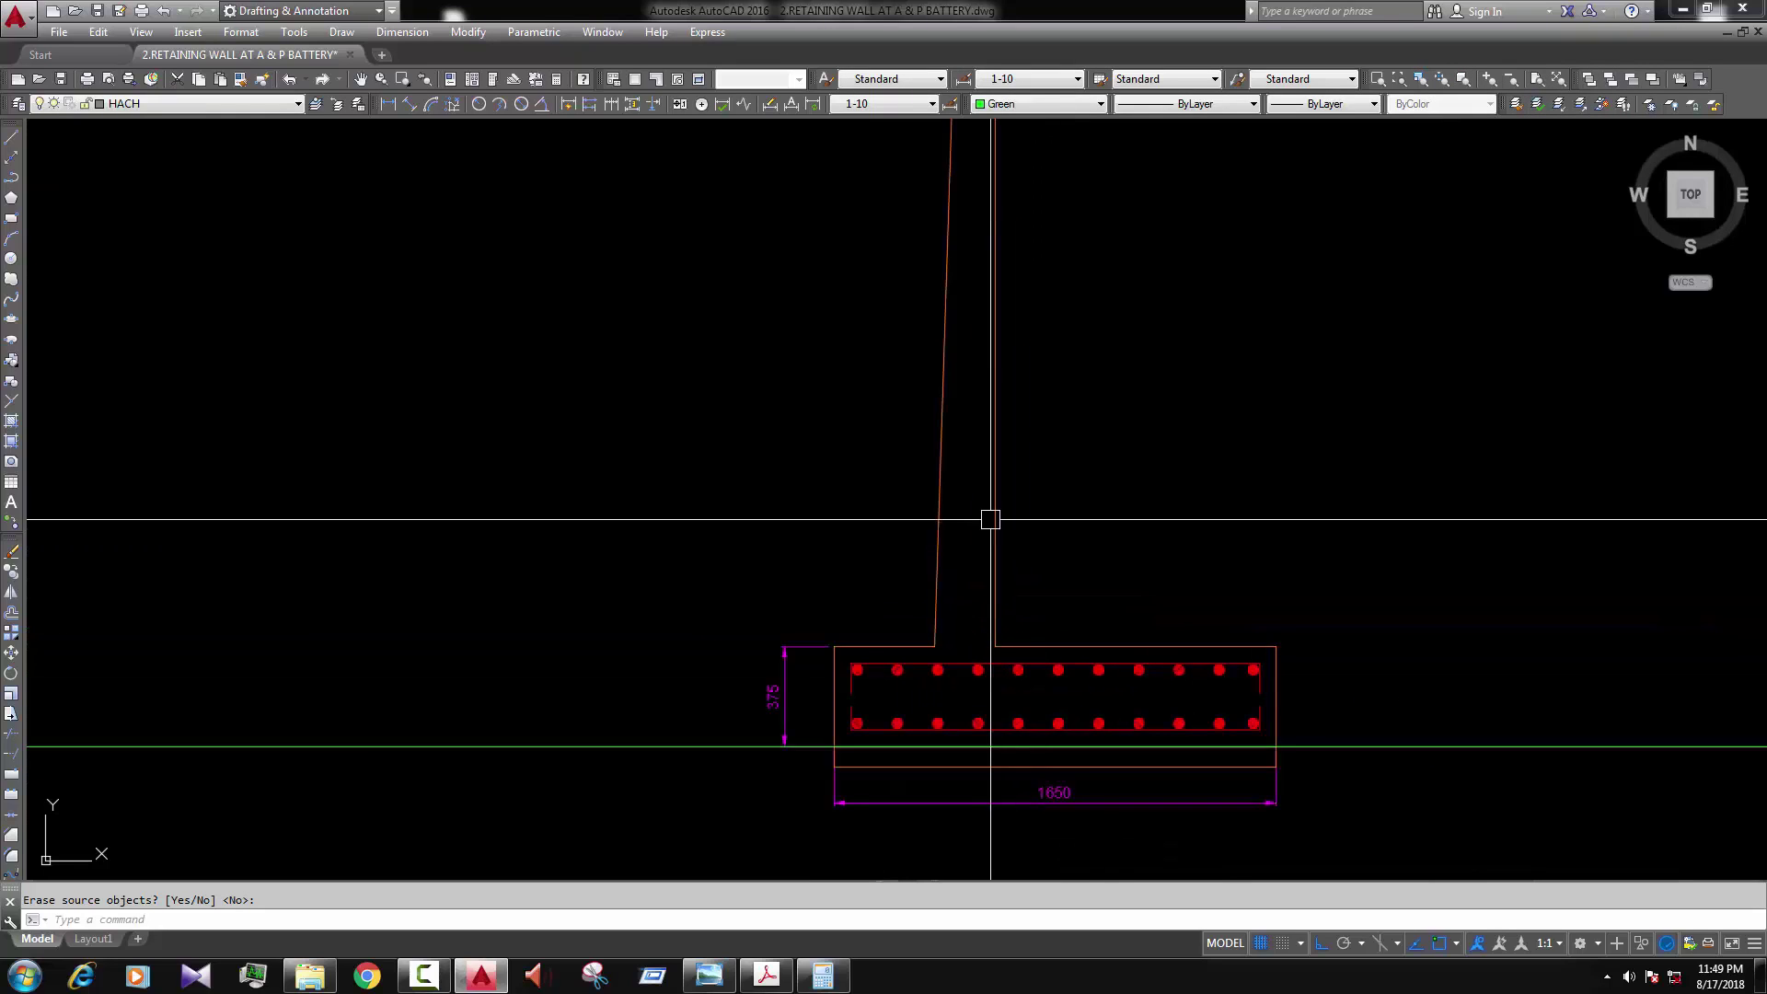
pyautogui.press('Escape')
pyautogui.press('Return')
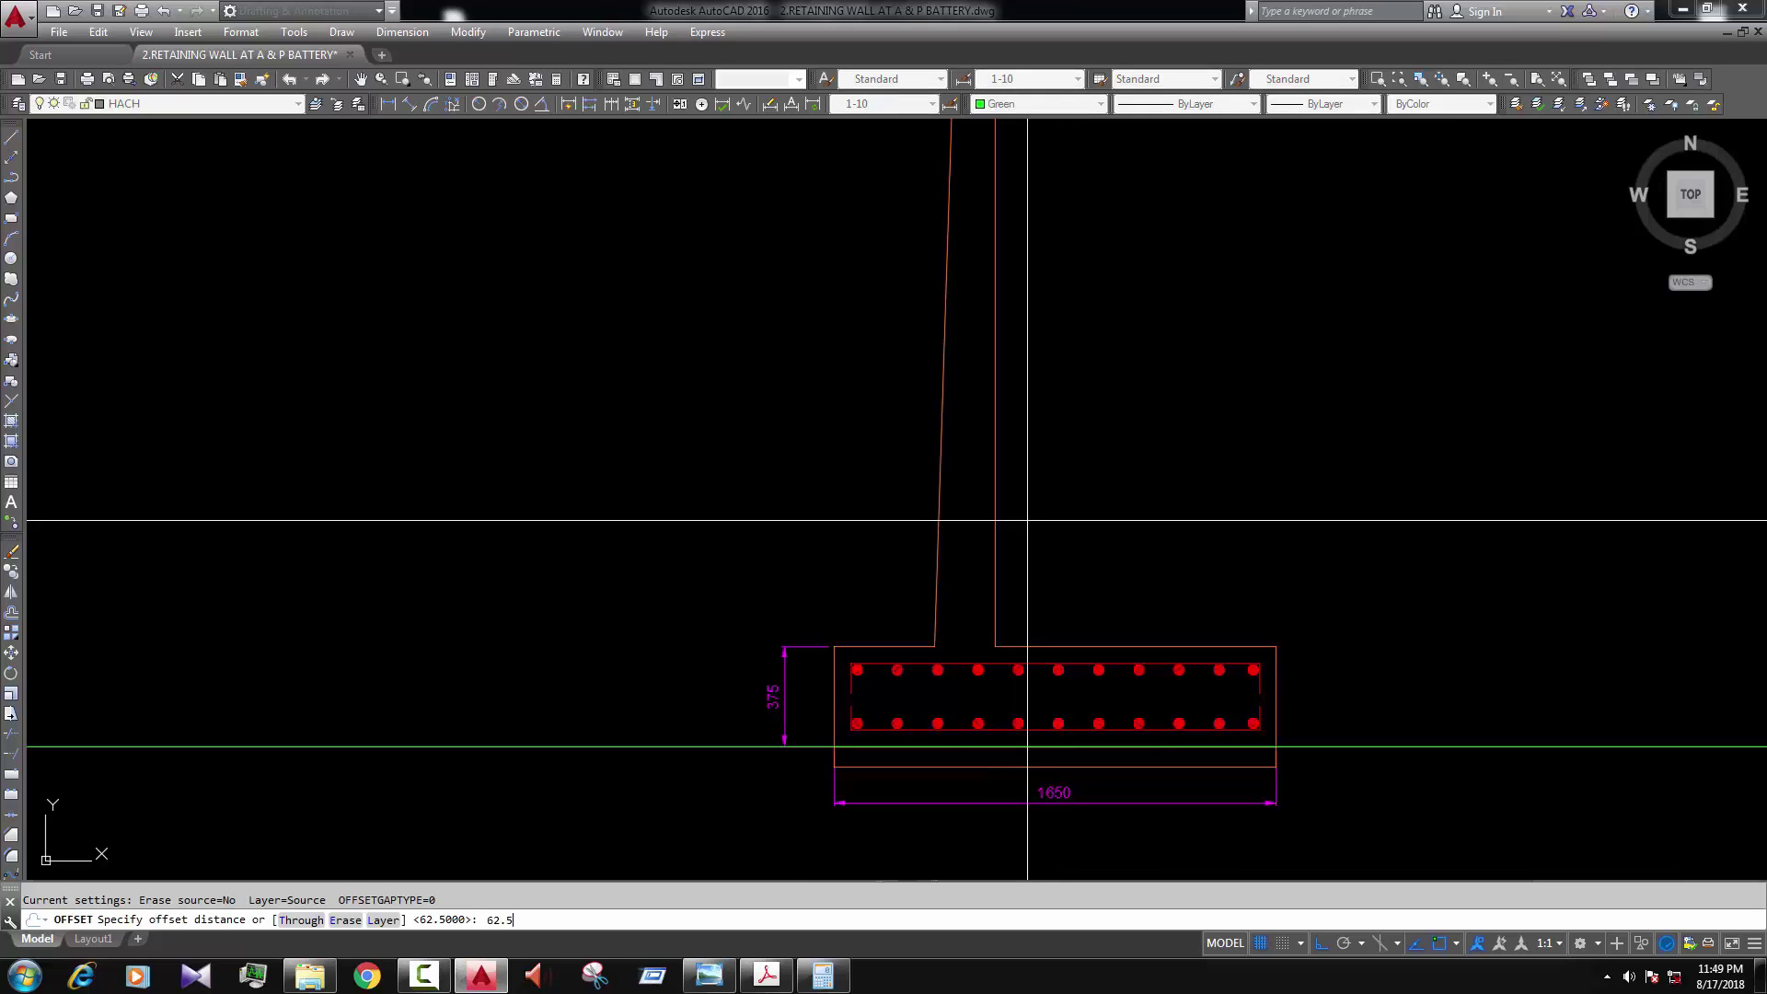
pyautogui.click(987, 512)
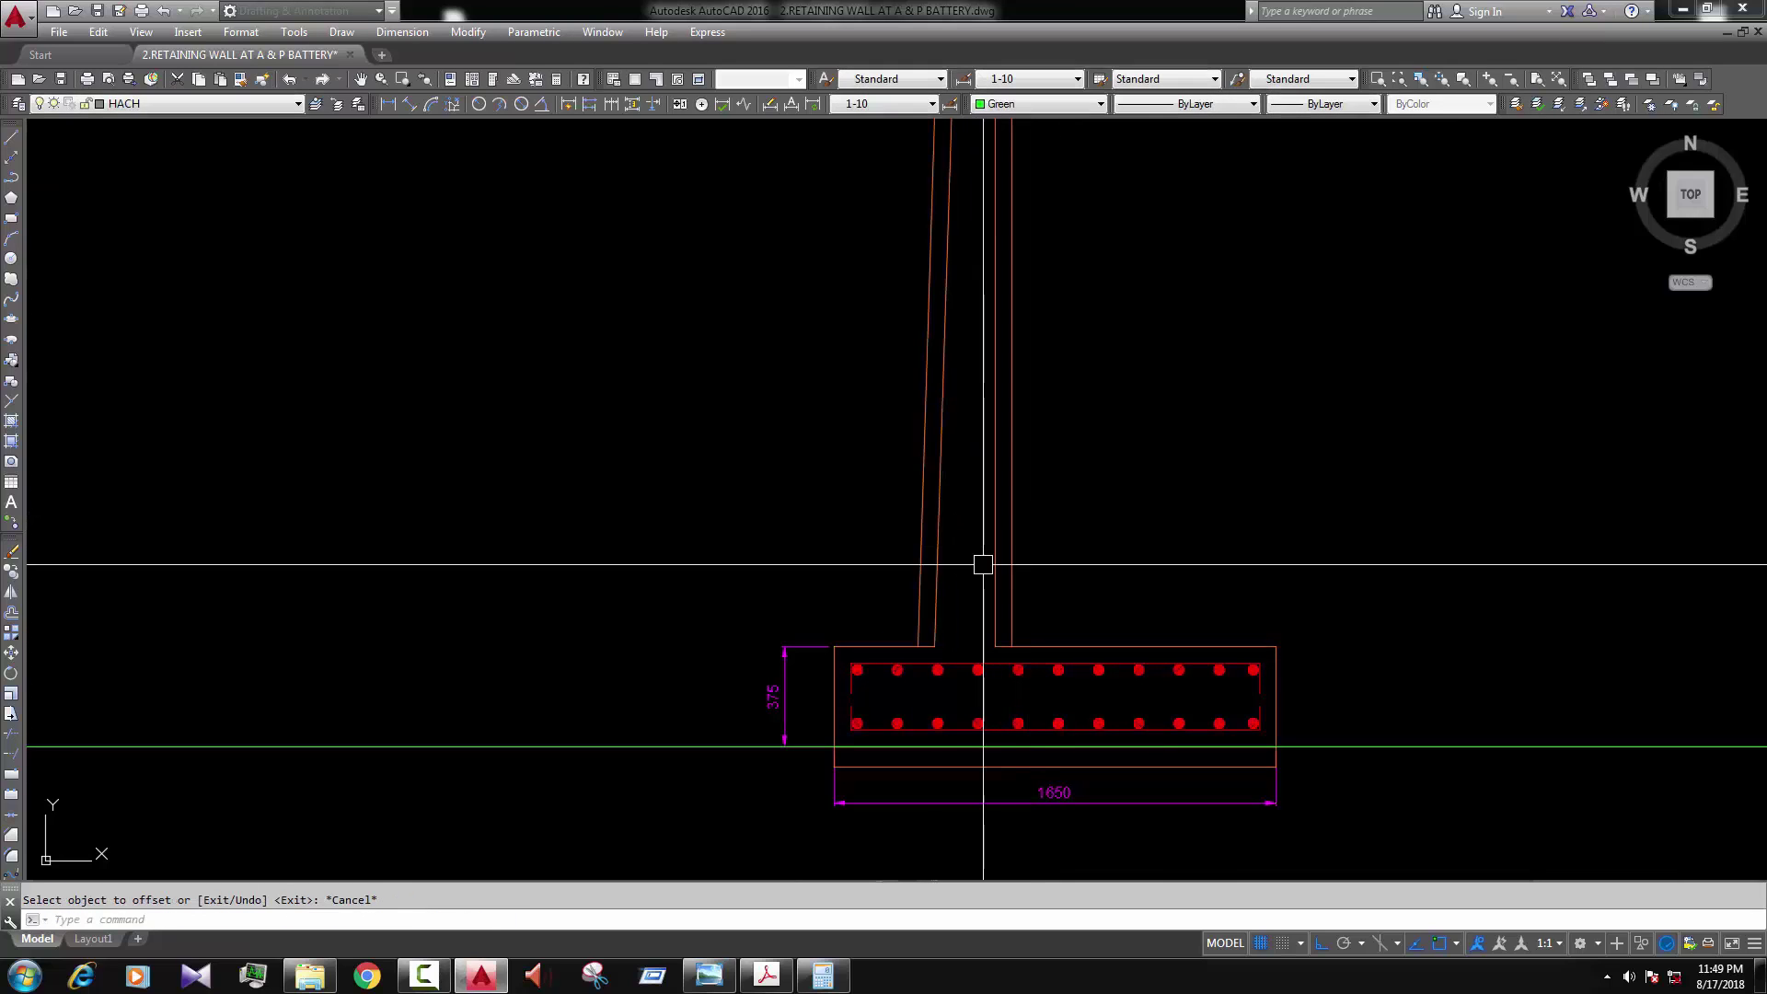
pyautogui.click(994, 564)
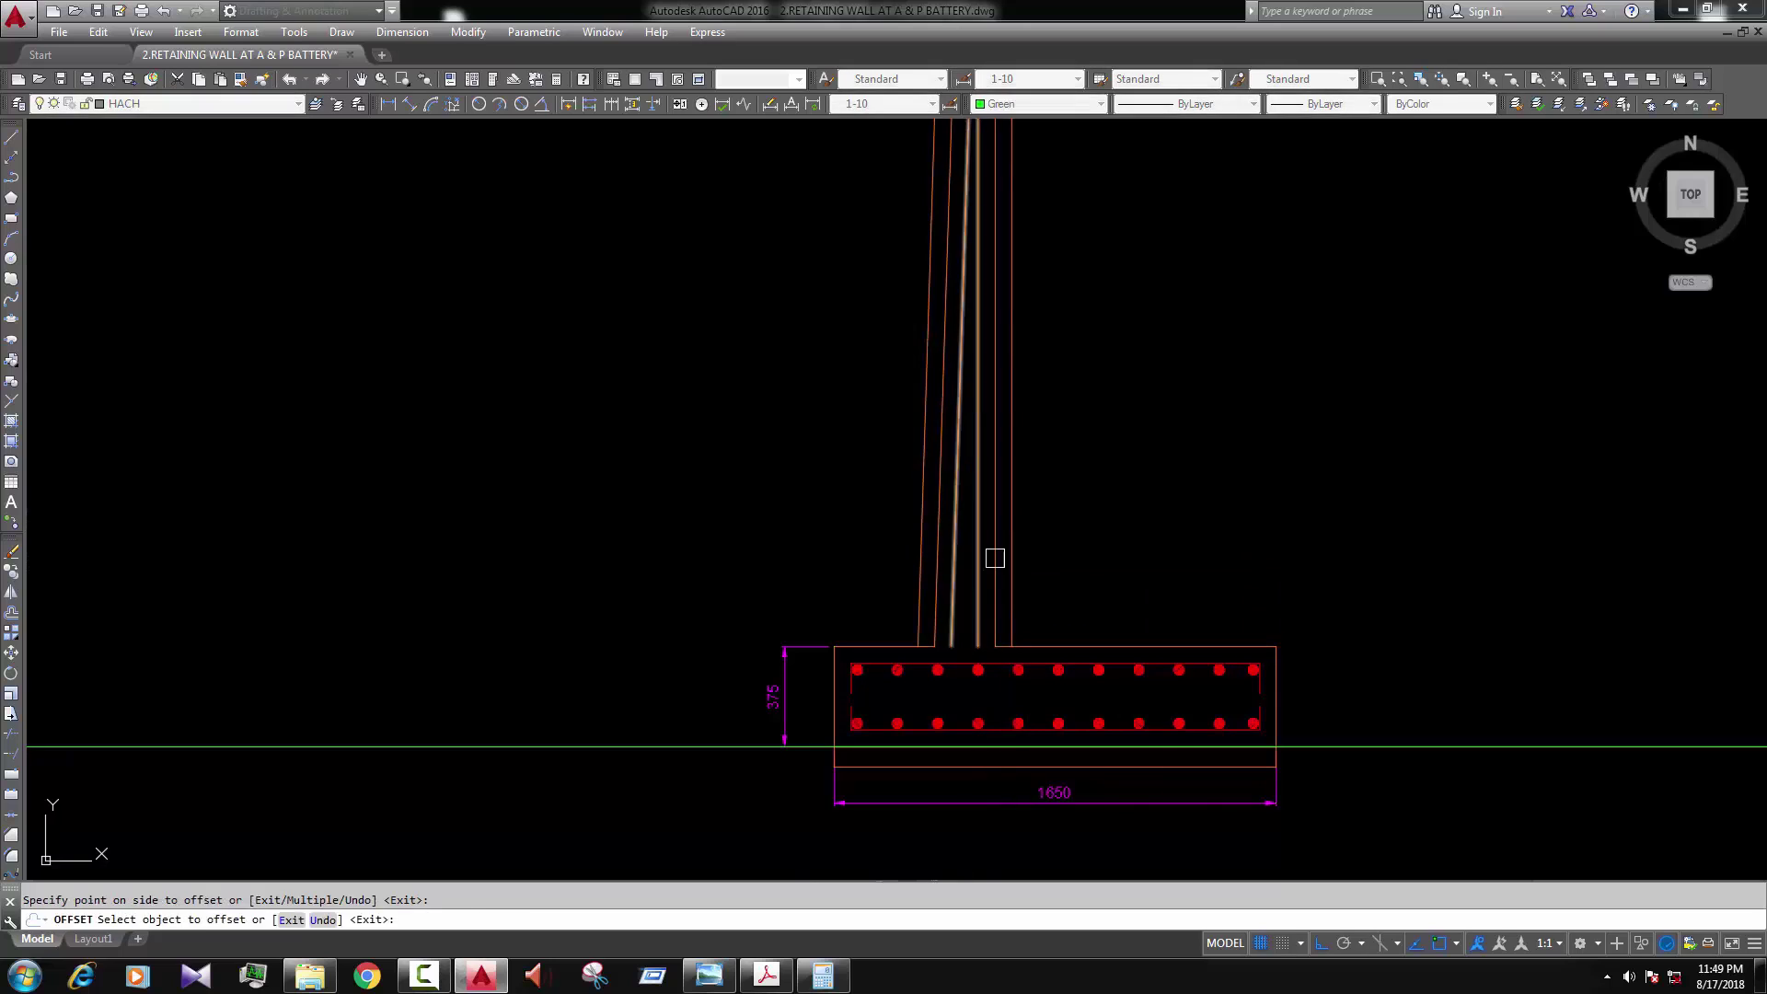
pyautogui.press('Escape')
# Step: Stretch the vertical inner line of the stem down into the base, ending just above the bottom row of bar dots
pyautogui.click(977, 556)
pyautogui.click(977, 648)
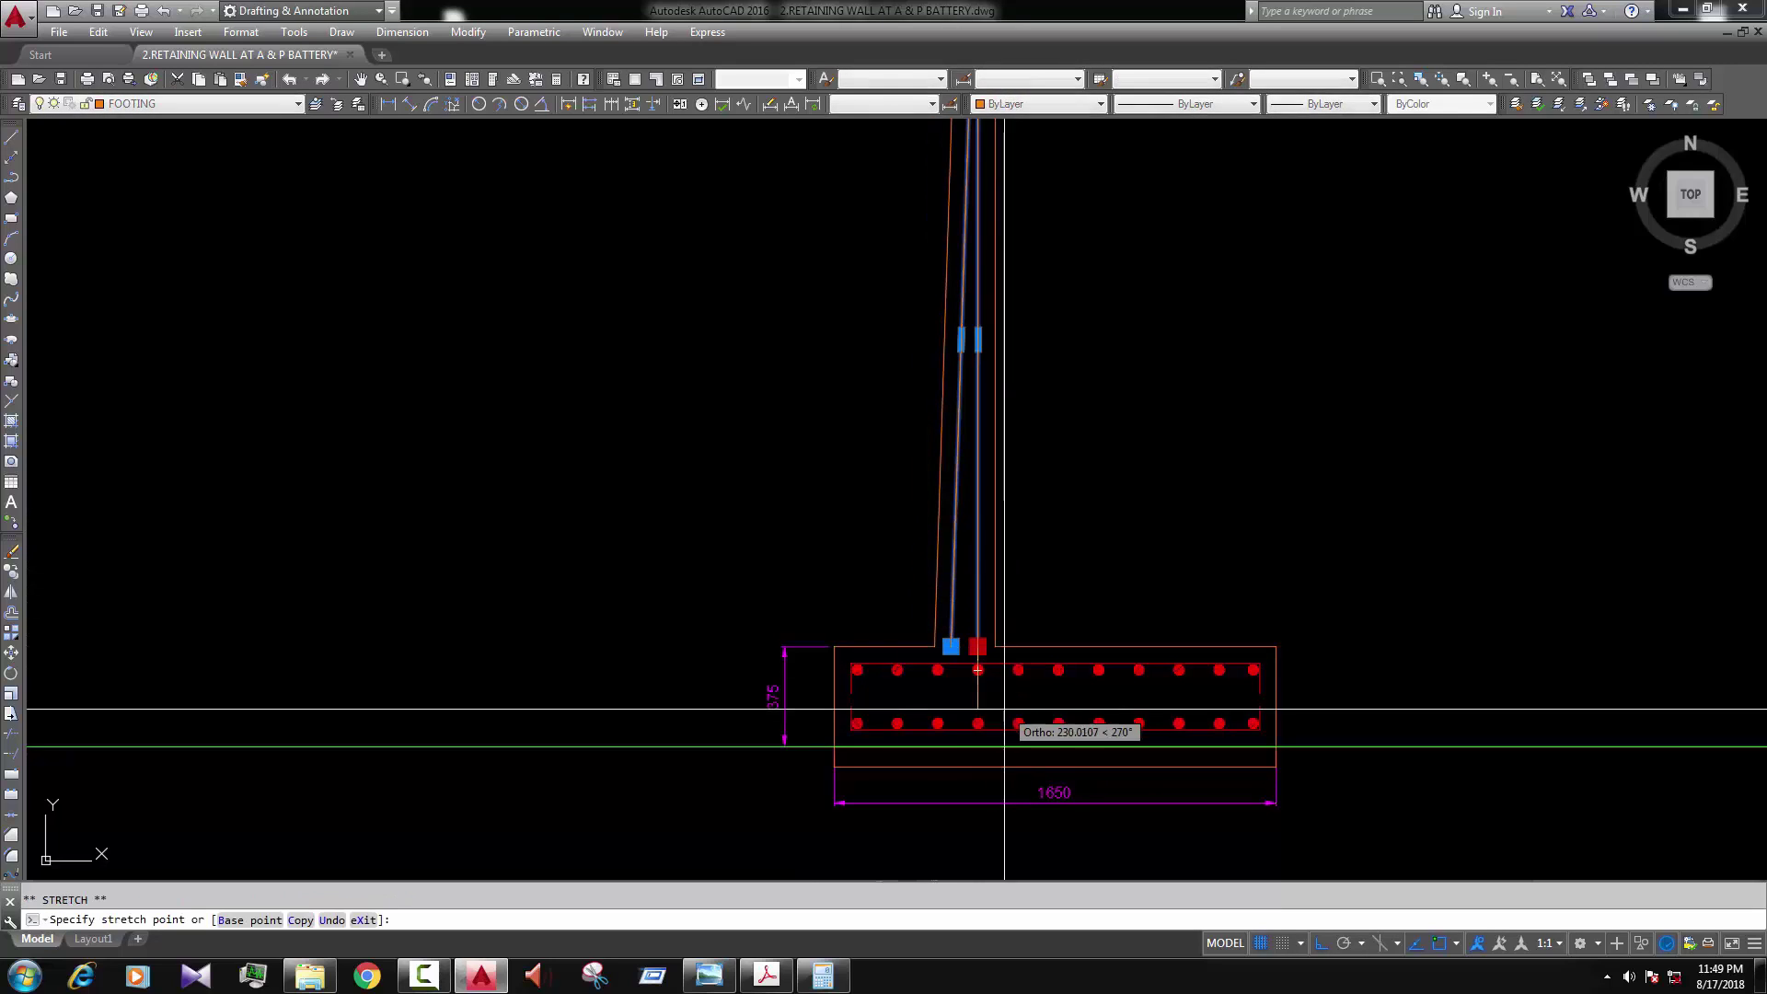
pyautogui.scroll(4, 988, 708)
pyautogui.click(987, 726)
pyautogui.press('Escape')
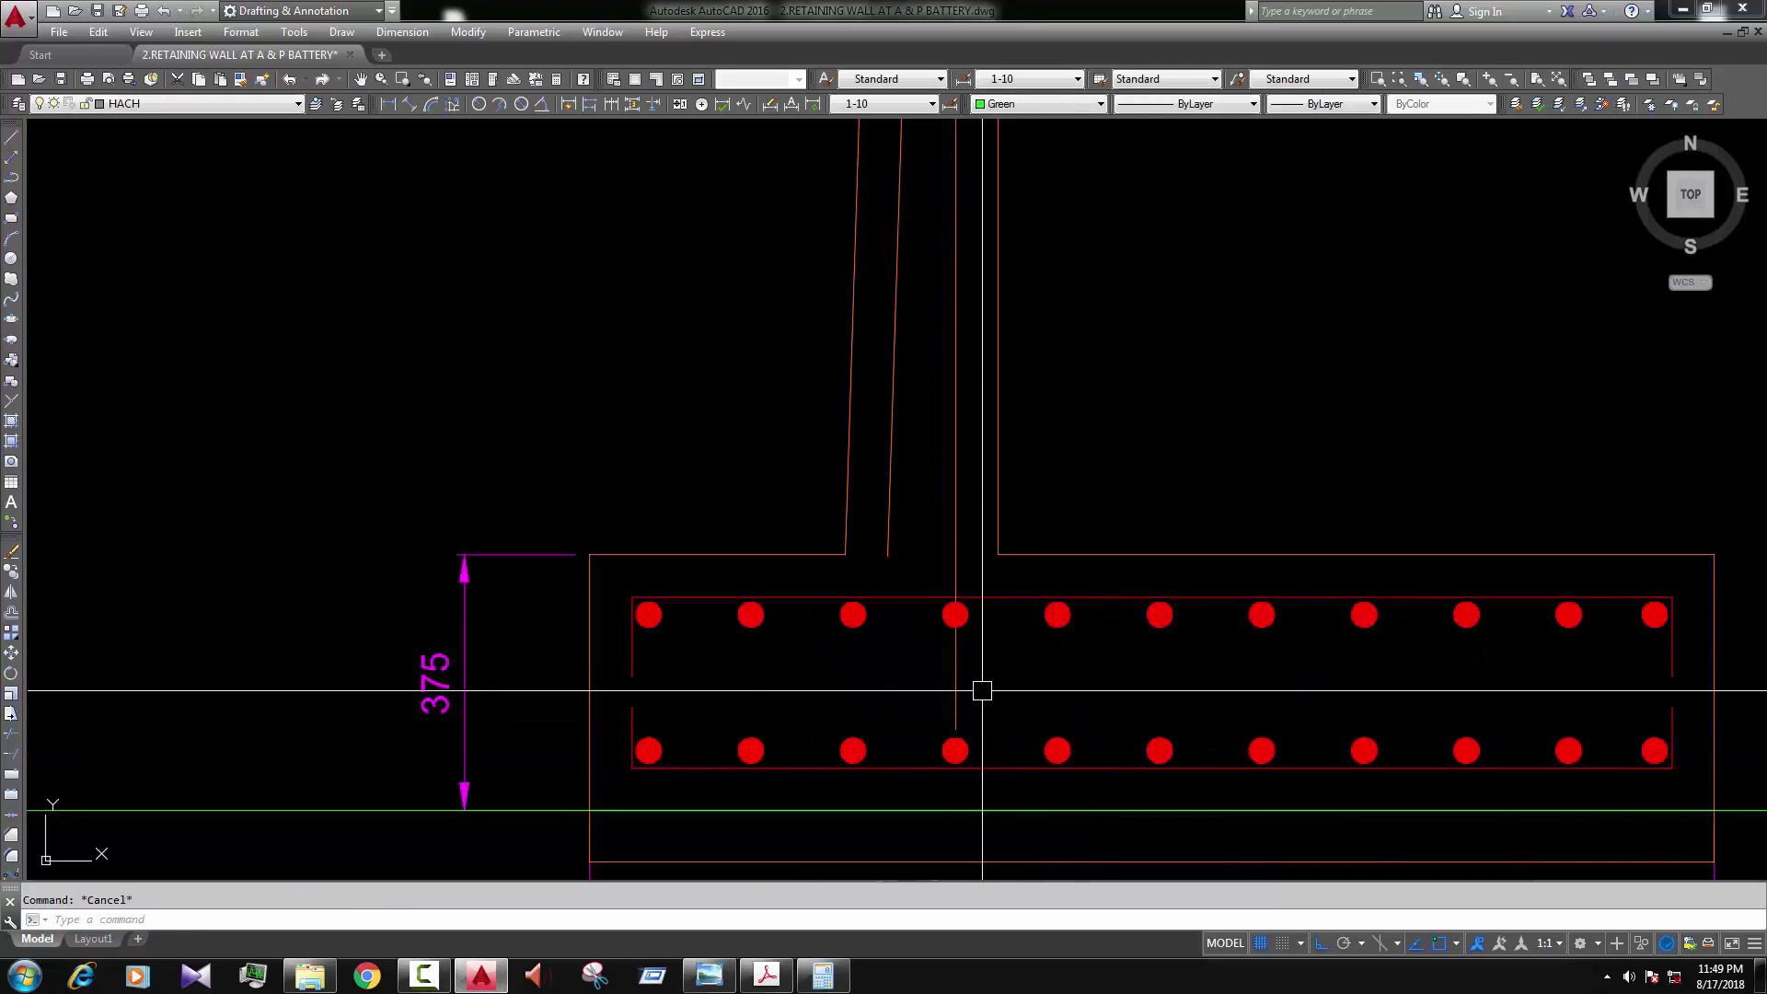
# Step: Draw a polyline from the vertical stem line's lower end, running horizontally to the right and ending in a short upward-slanting hook
pyautogui.write('PL')
pyautogui.press('Return')
pyautogui.click(960, 730)
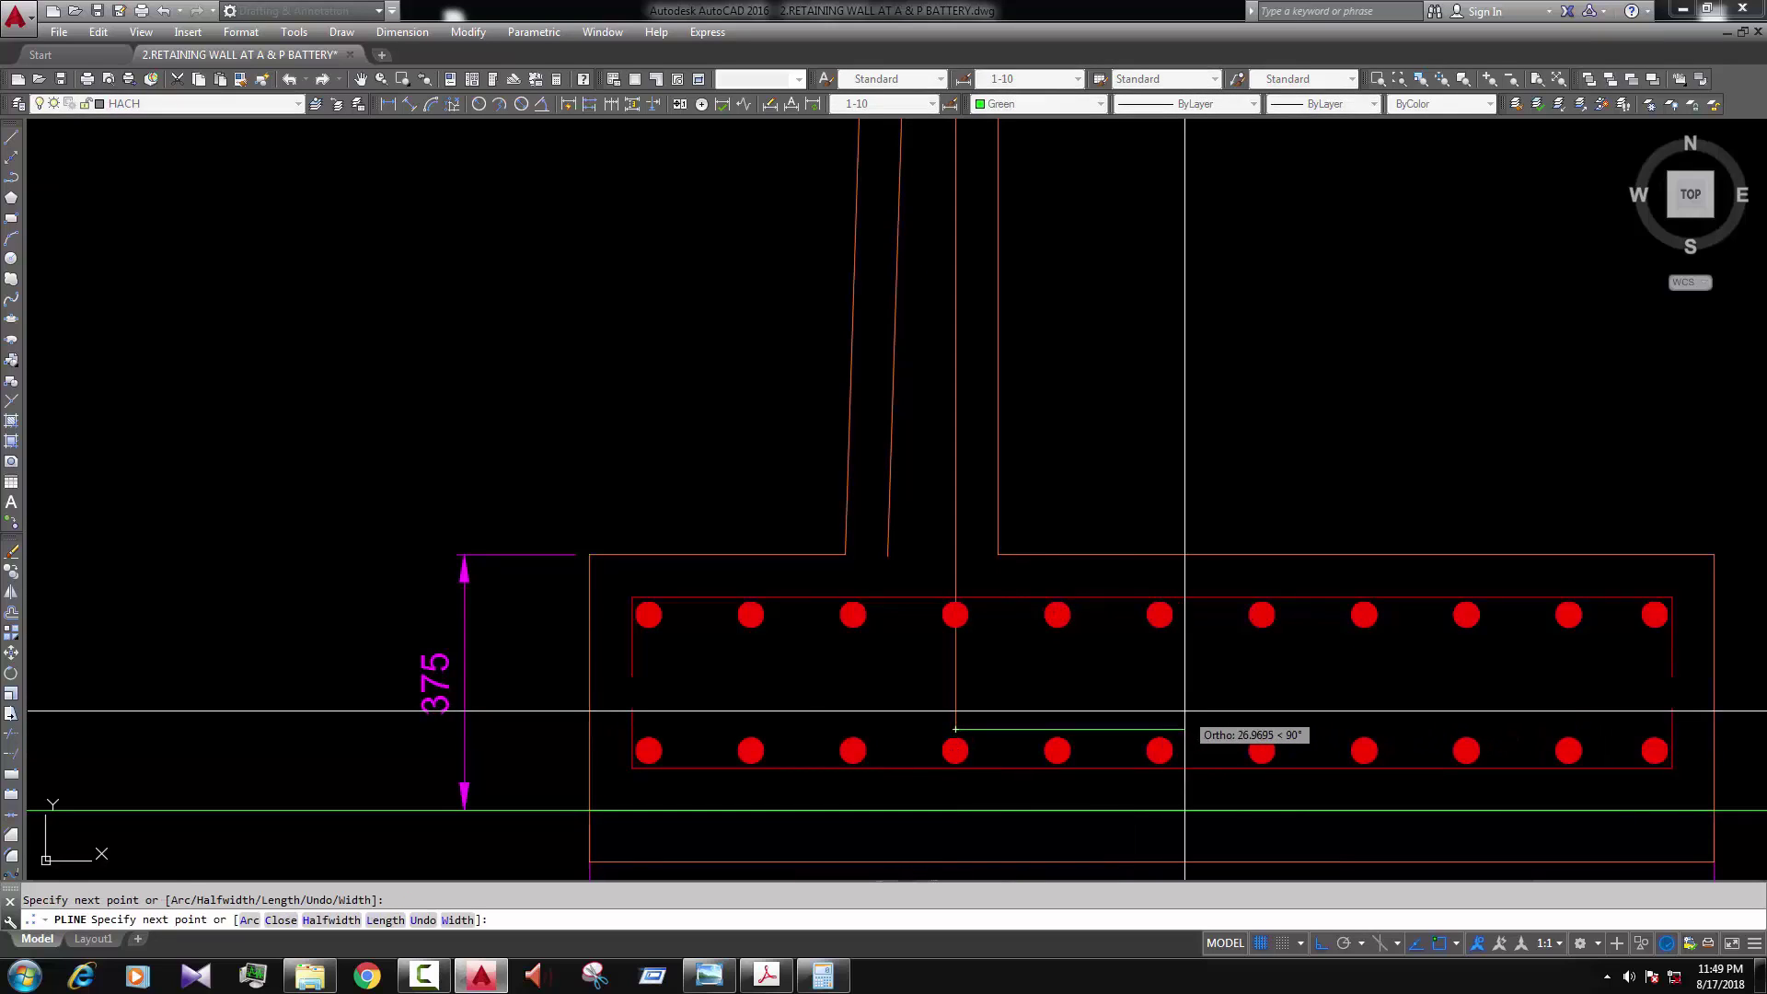
pyautogui.click(1209, 697)
pyautogui.press('Escape')
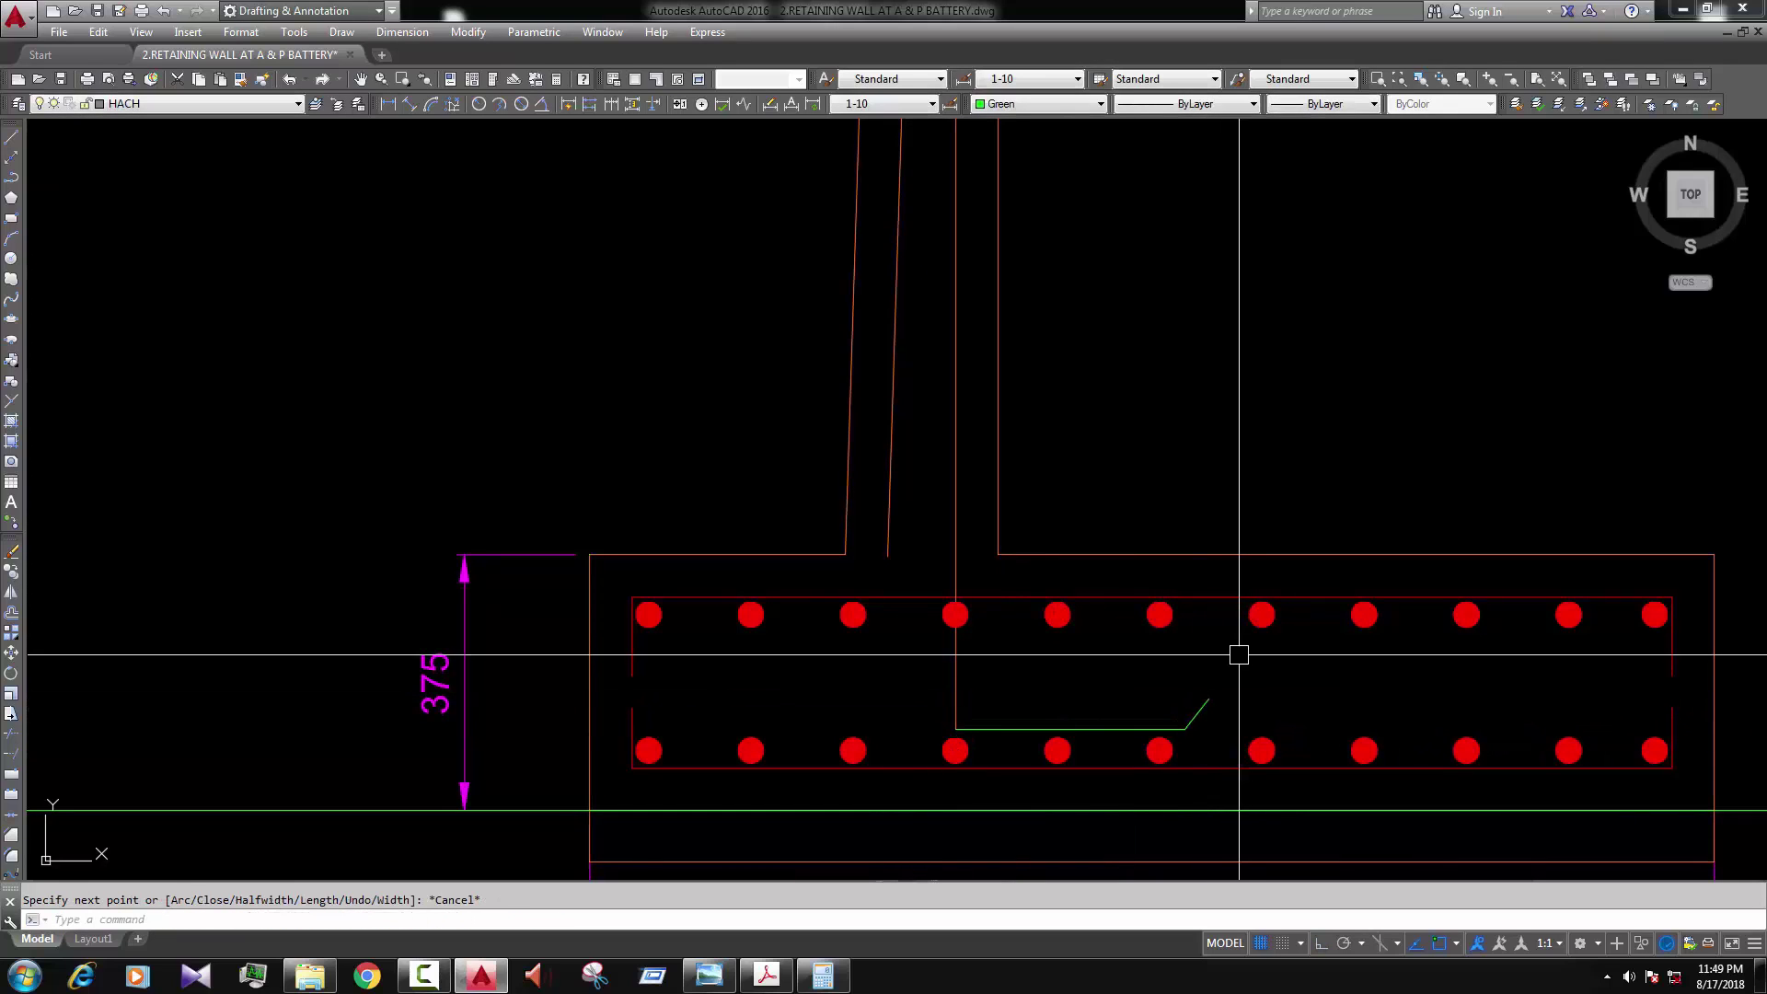
pyautogui.write('M')
pyautogui.press('Return')
pyautogui.click(1191, 761)
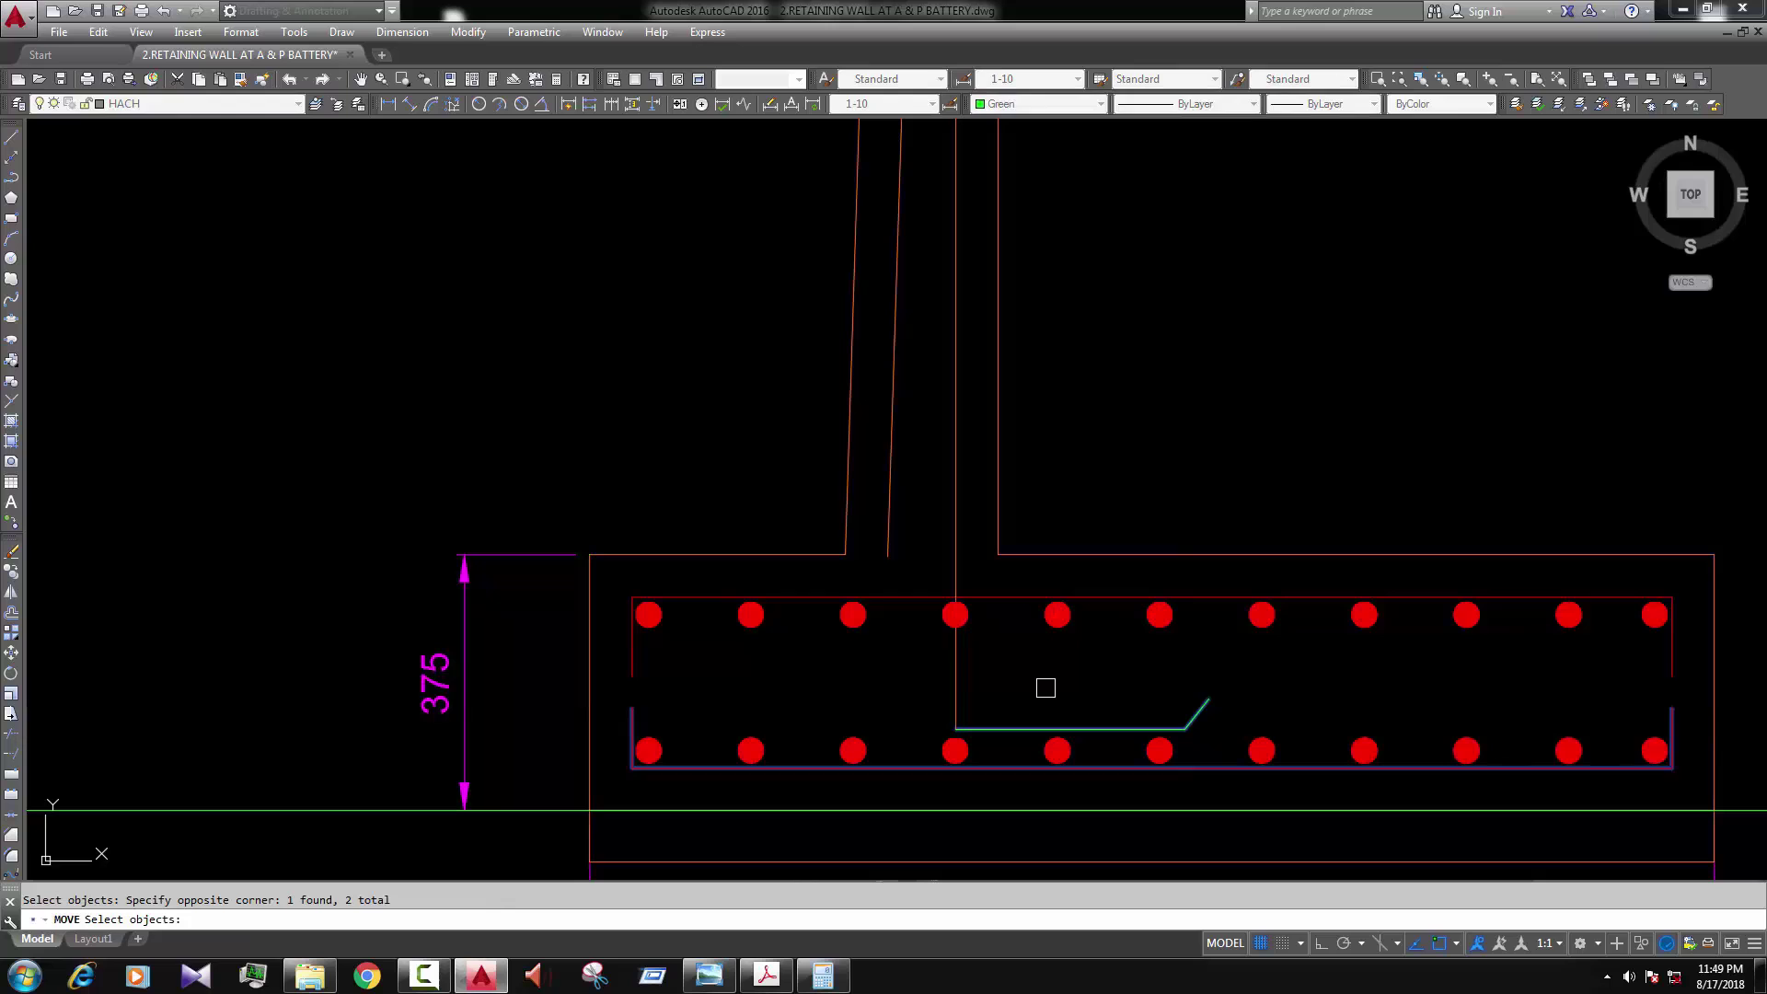
pyautogui.press('Escape')
# Step: Match the hooked polyline and both inner stem lines to the properties of the red bottom bar
pyautogui.write('ma')
pyautogui.press('Return')
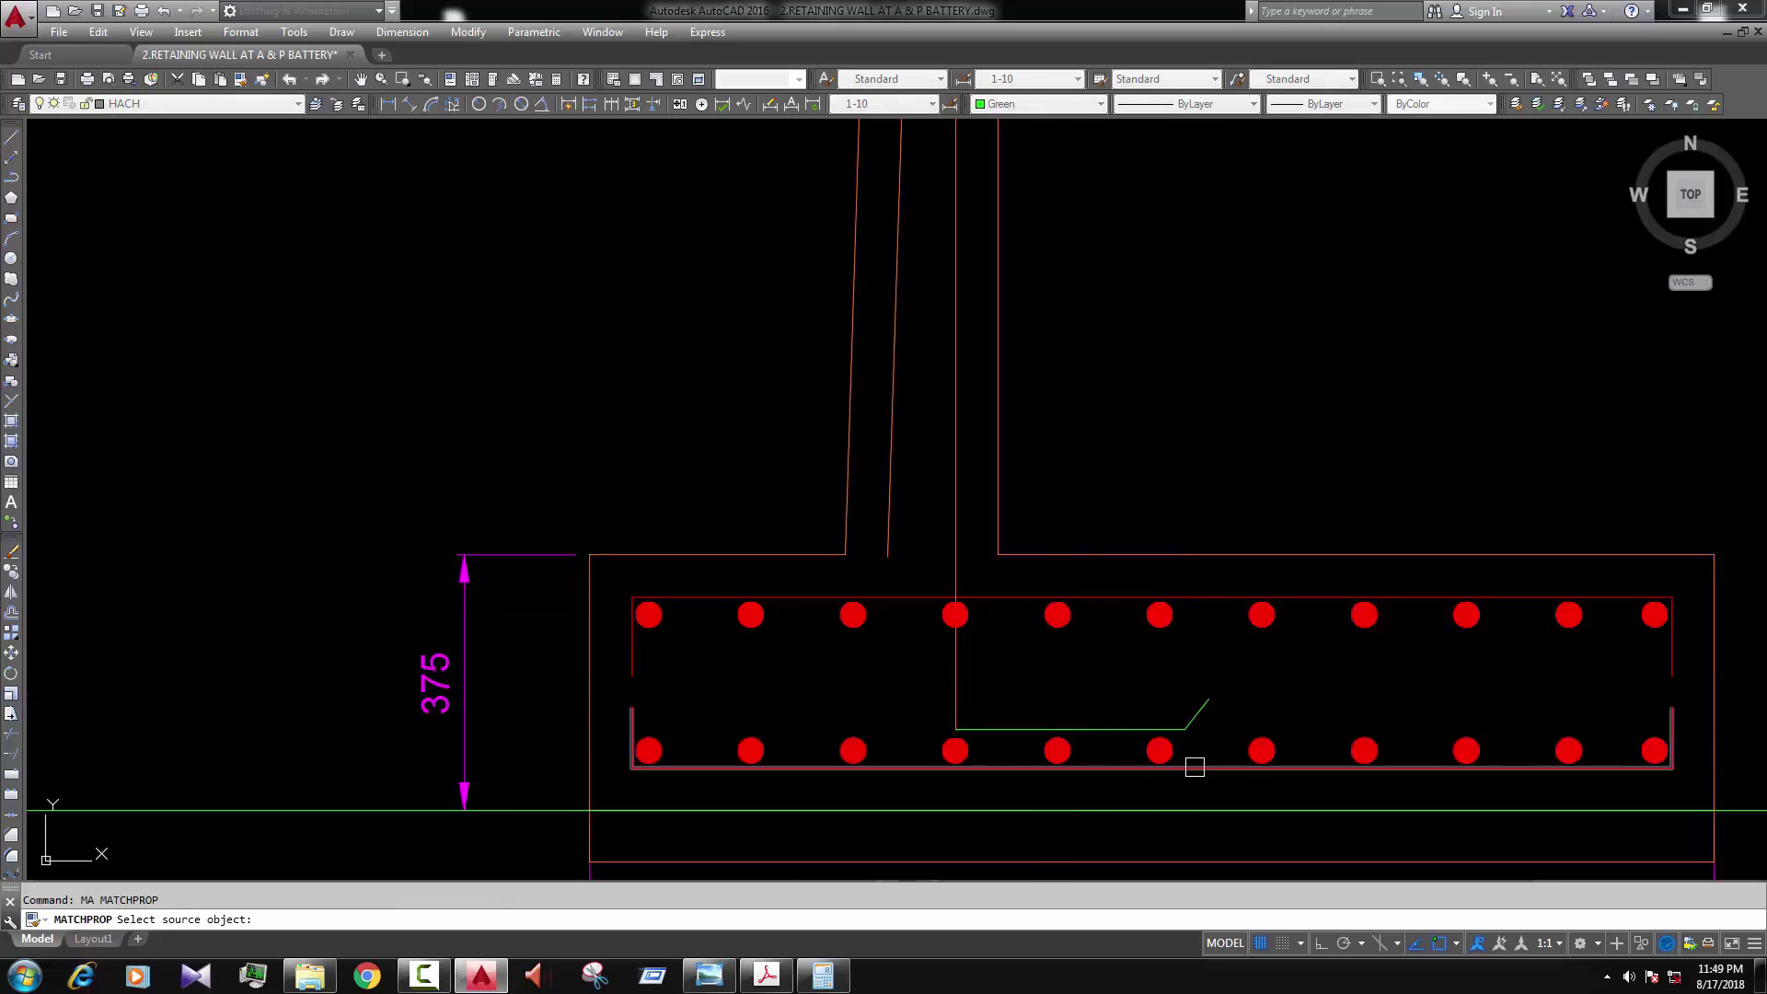
pyautogui.click(1202, 763)
pyautogui.click(1235, 713)
pyautogui.click(1111, 698)
pyautogui.click(925, 700)
pyautogui.scroll(-3, 925, 700)
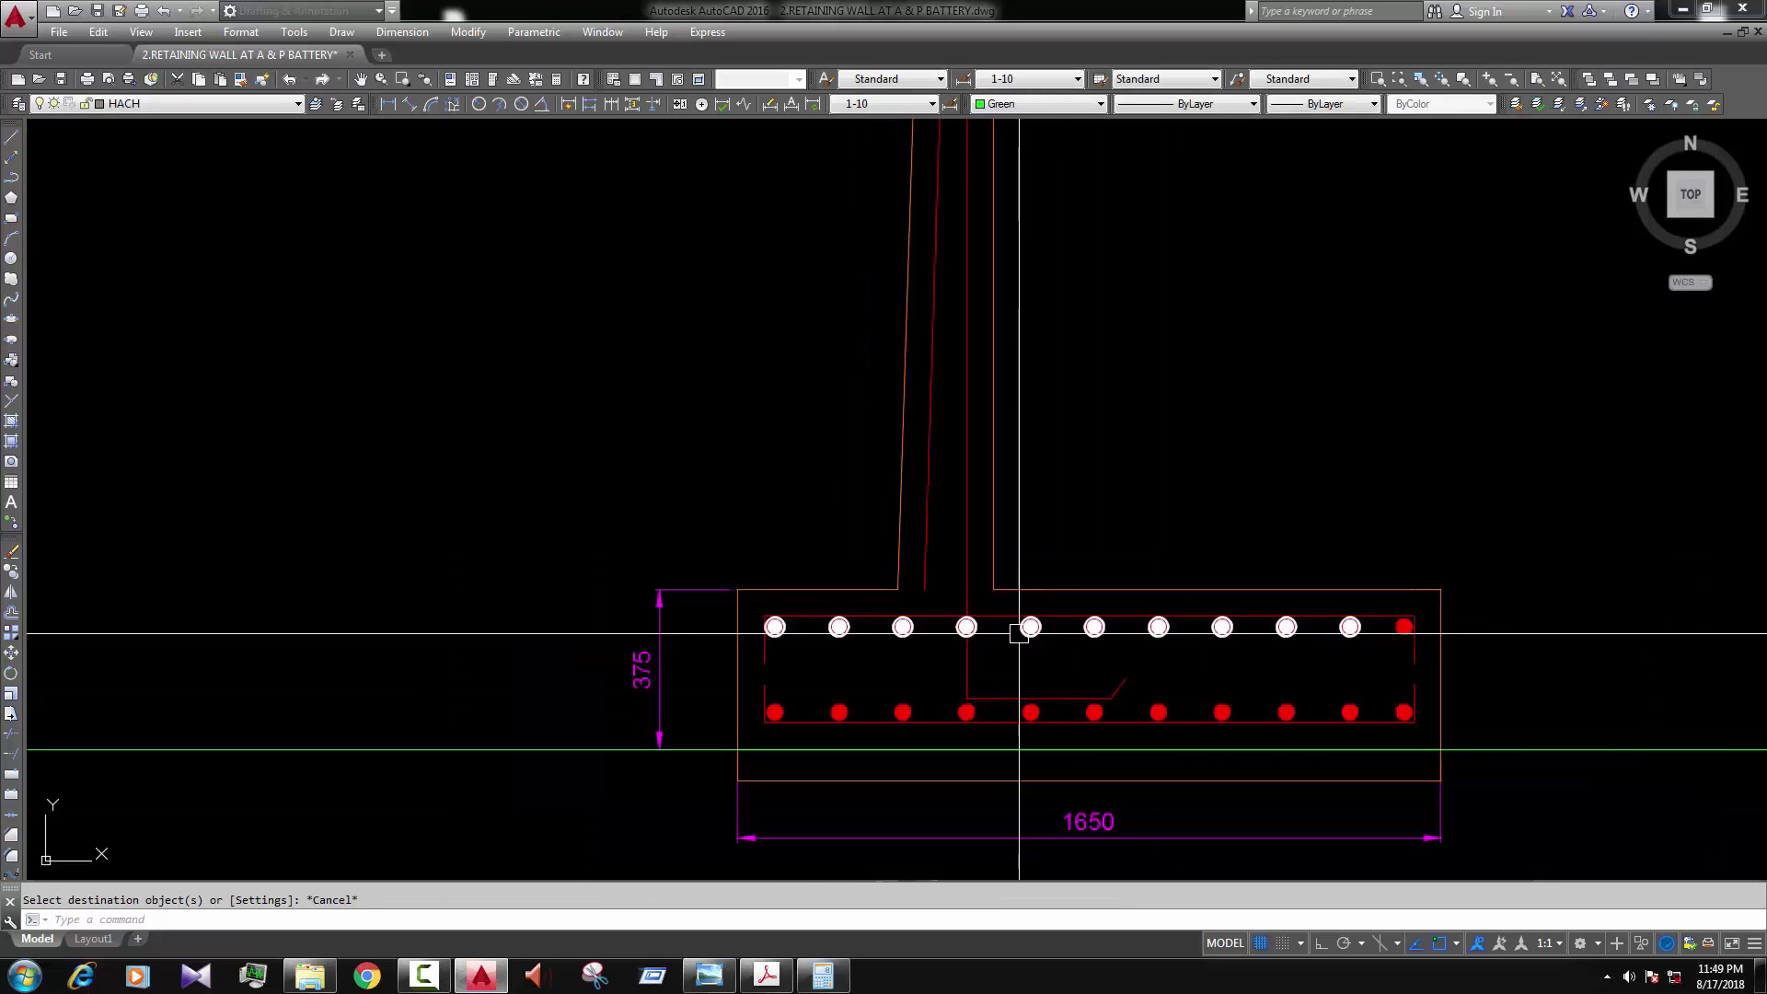
# Step: Erase the slanted inner bar line of the wall stem
pyautogui.scroll(4, 986, 576)
pyautogui.press('Return')
pyautogui.click(1003, 524)
pyautogui.click(939, 503)
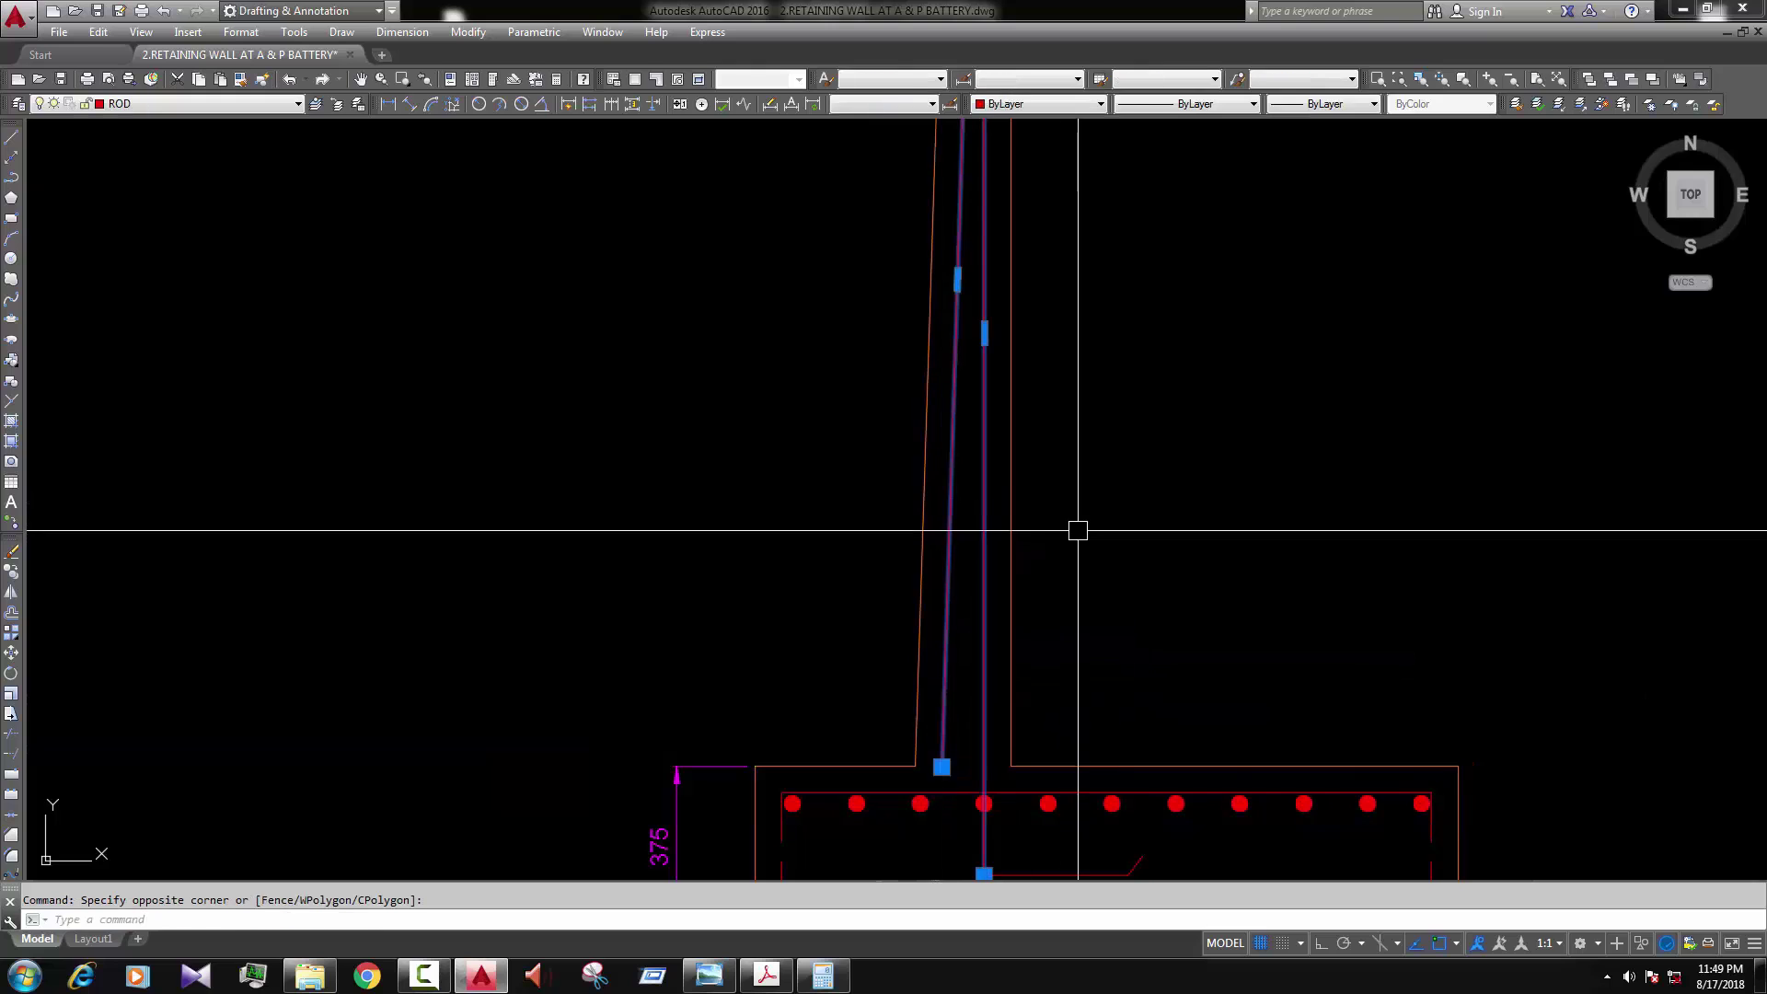
pyautogui.write('e')
pyautogui.press('Return')
# Step: Erase the short horizontal line at the top end of the vertical stem bar
pyautogui.scroll(-2, 991, 229)
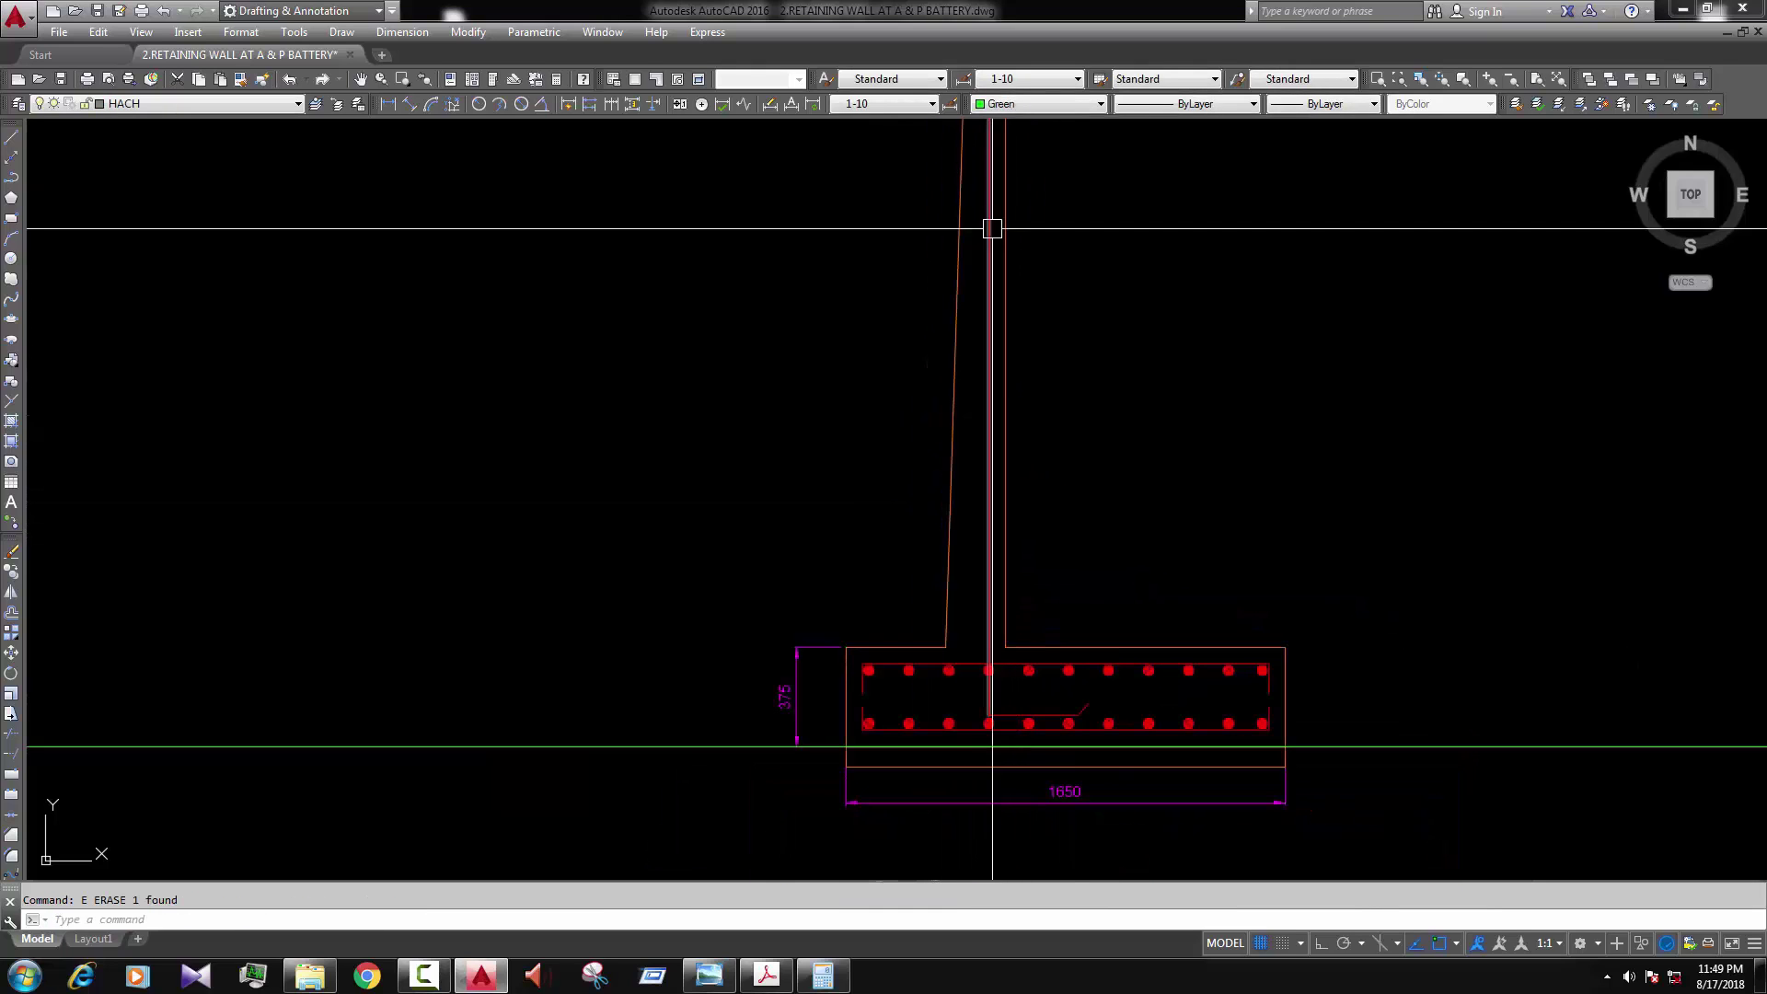
pyautogui.moveTo(1028, 626); pyautogui.dragTo(1030, 780, button='middle')
pyautogui.scroll(4, 994, 221)
pyautogui.click(996, 232)
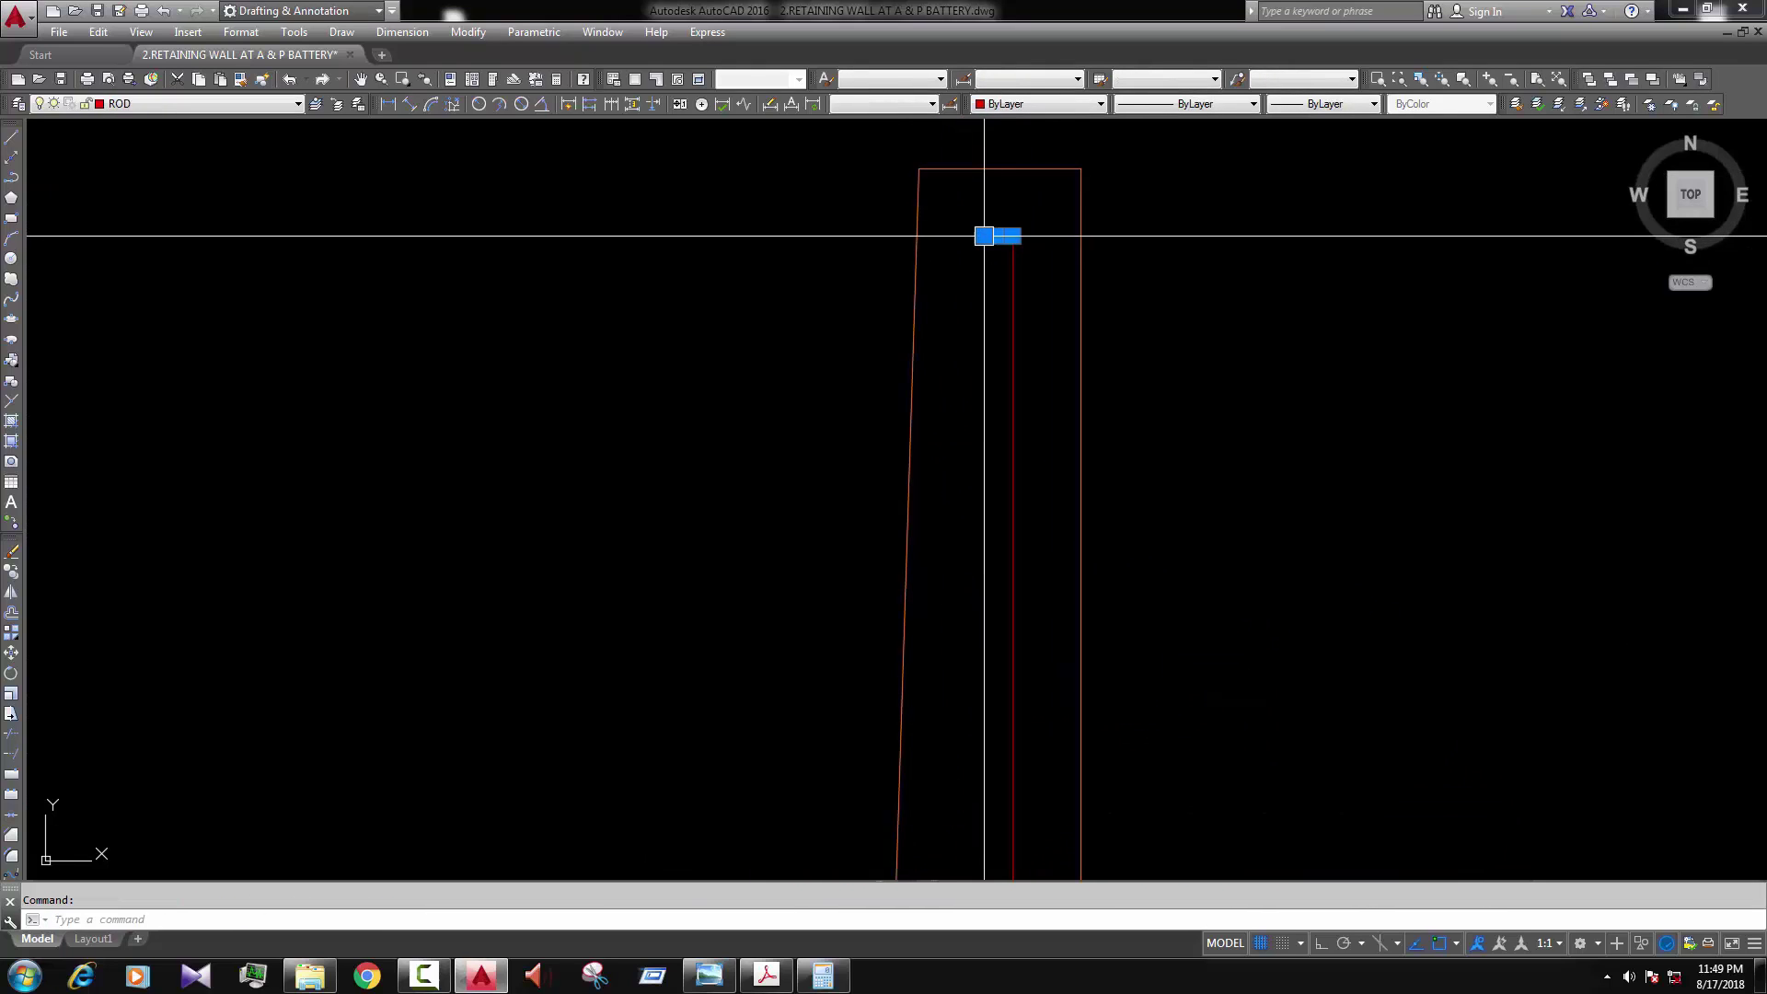
pyautogui.write('e')
pyautogui.press('Return')
# Step: Copy the top row array of bar dots to the empty area right of the wall
pyautogui.scroll(-5, 1058, 368)
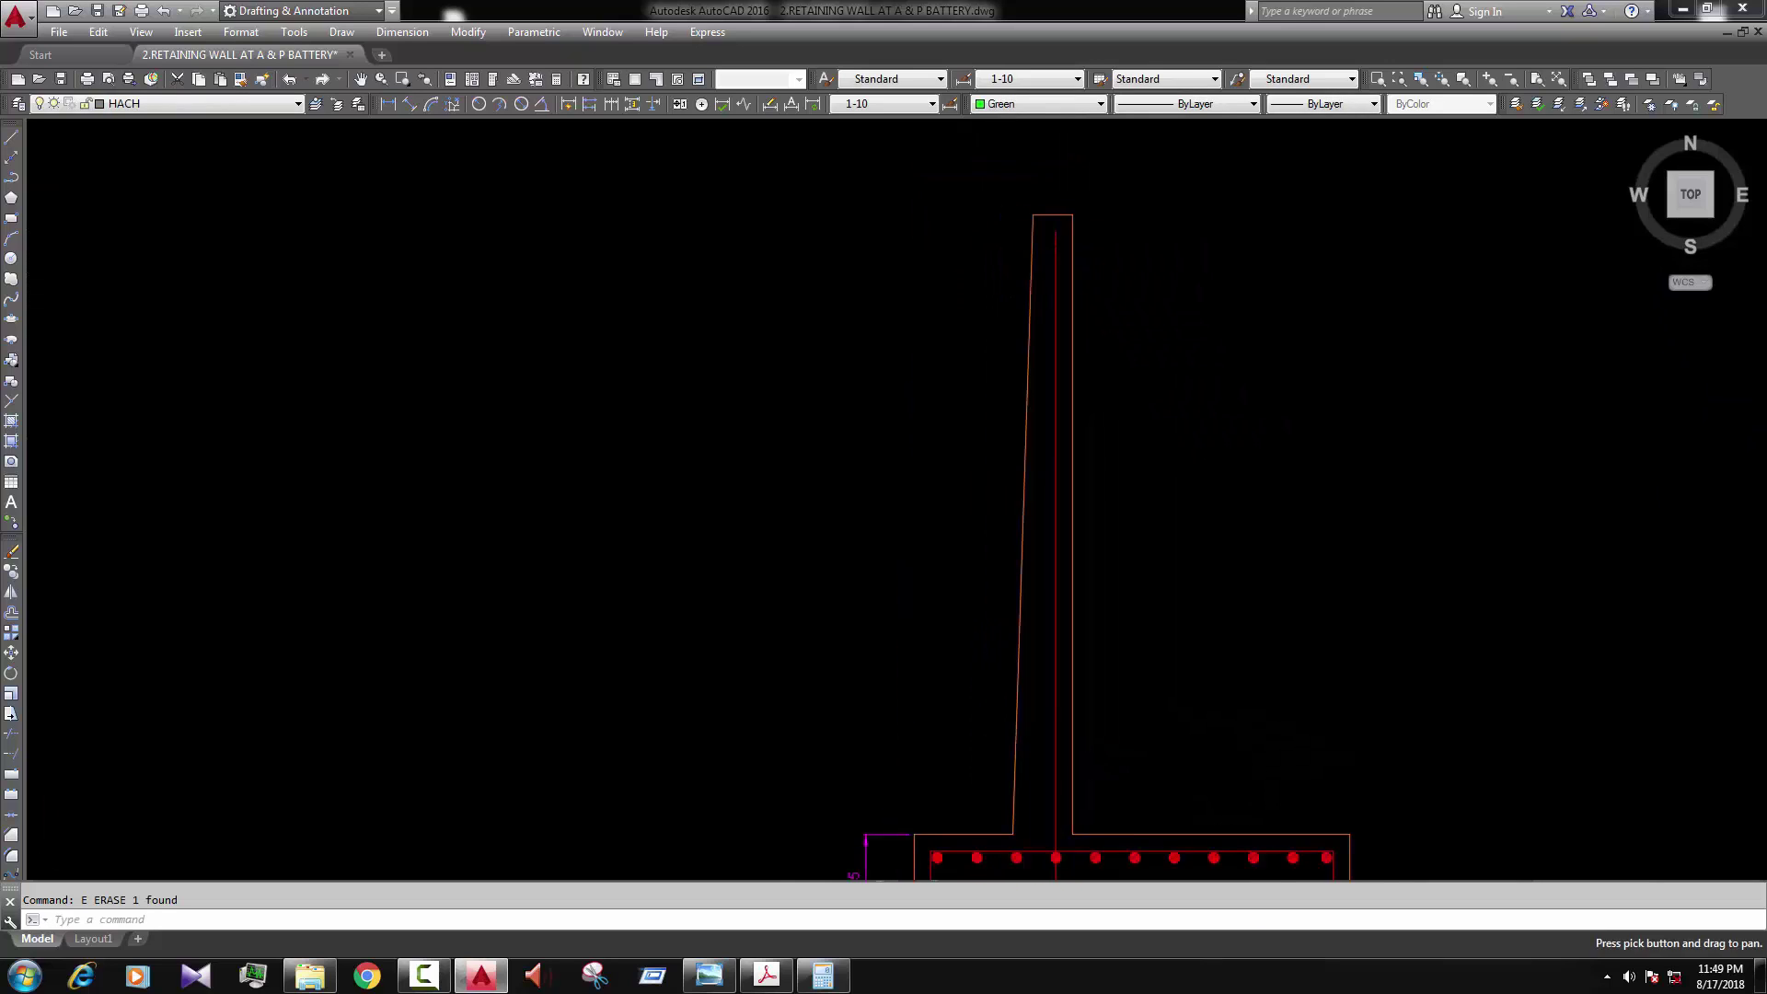
pyautogui.scroll(5, 1062, 526)
pyautogui.click(1032, 412)
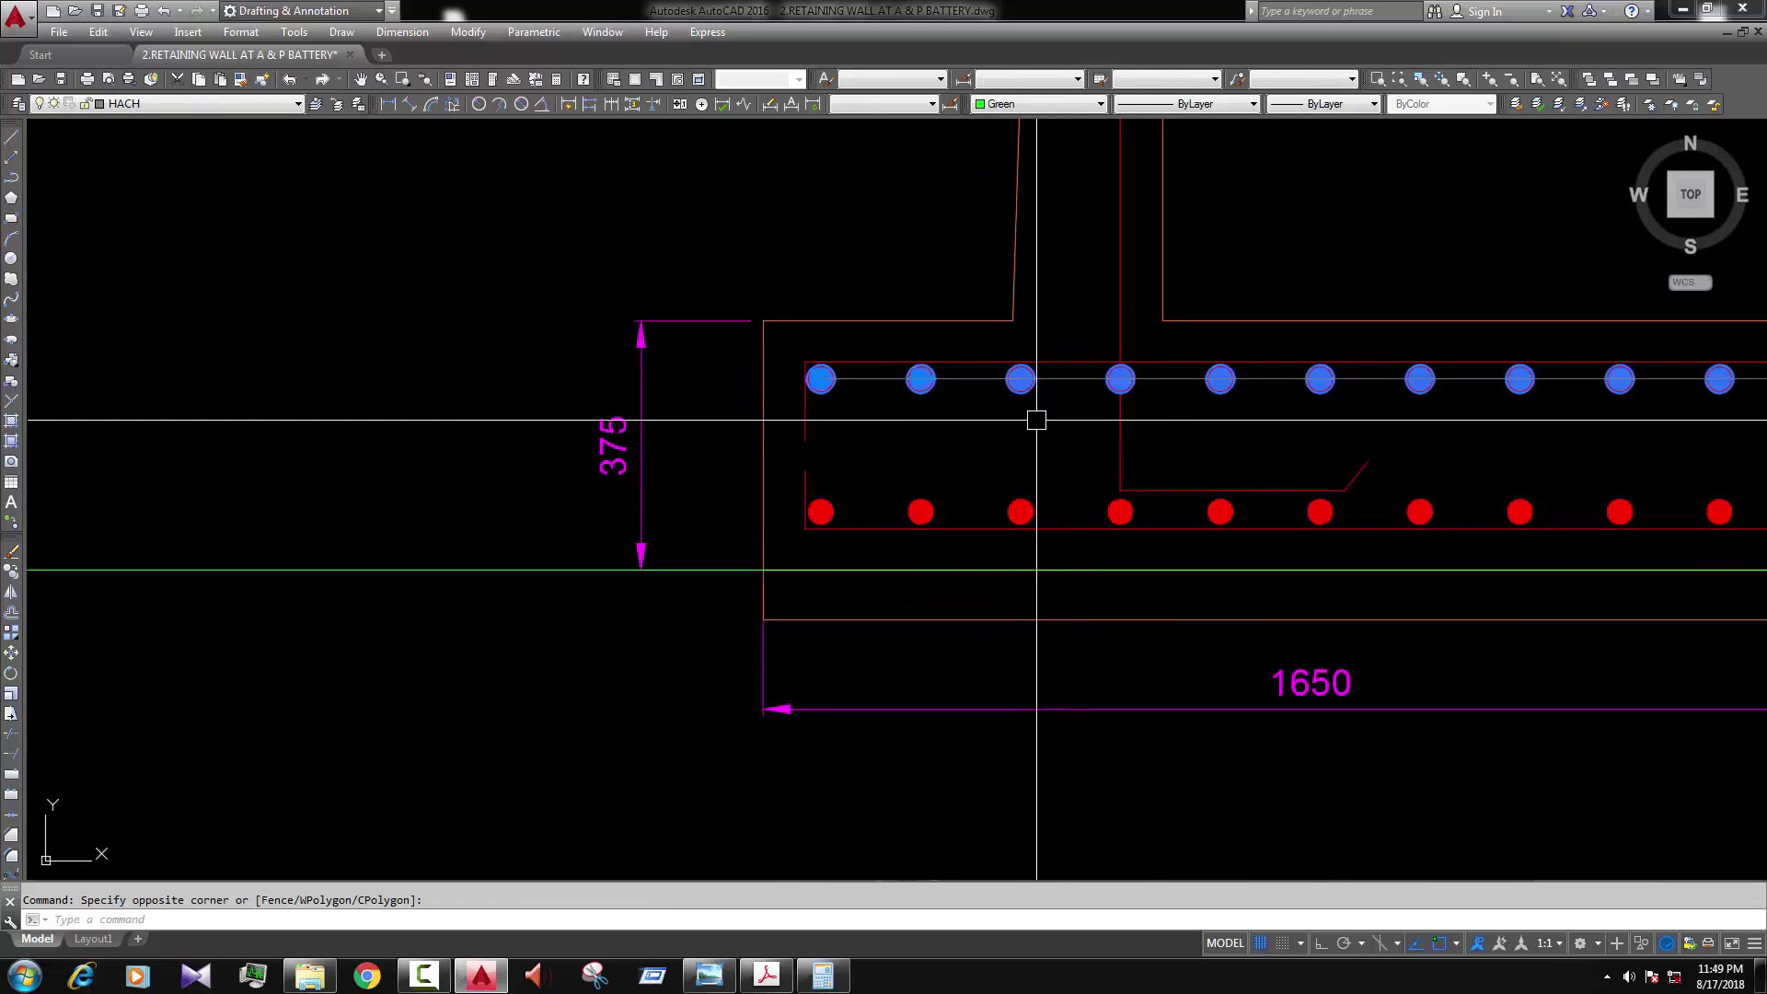
pyautogui.write('co')
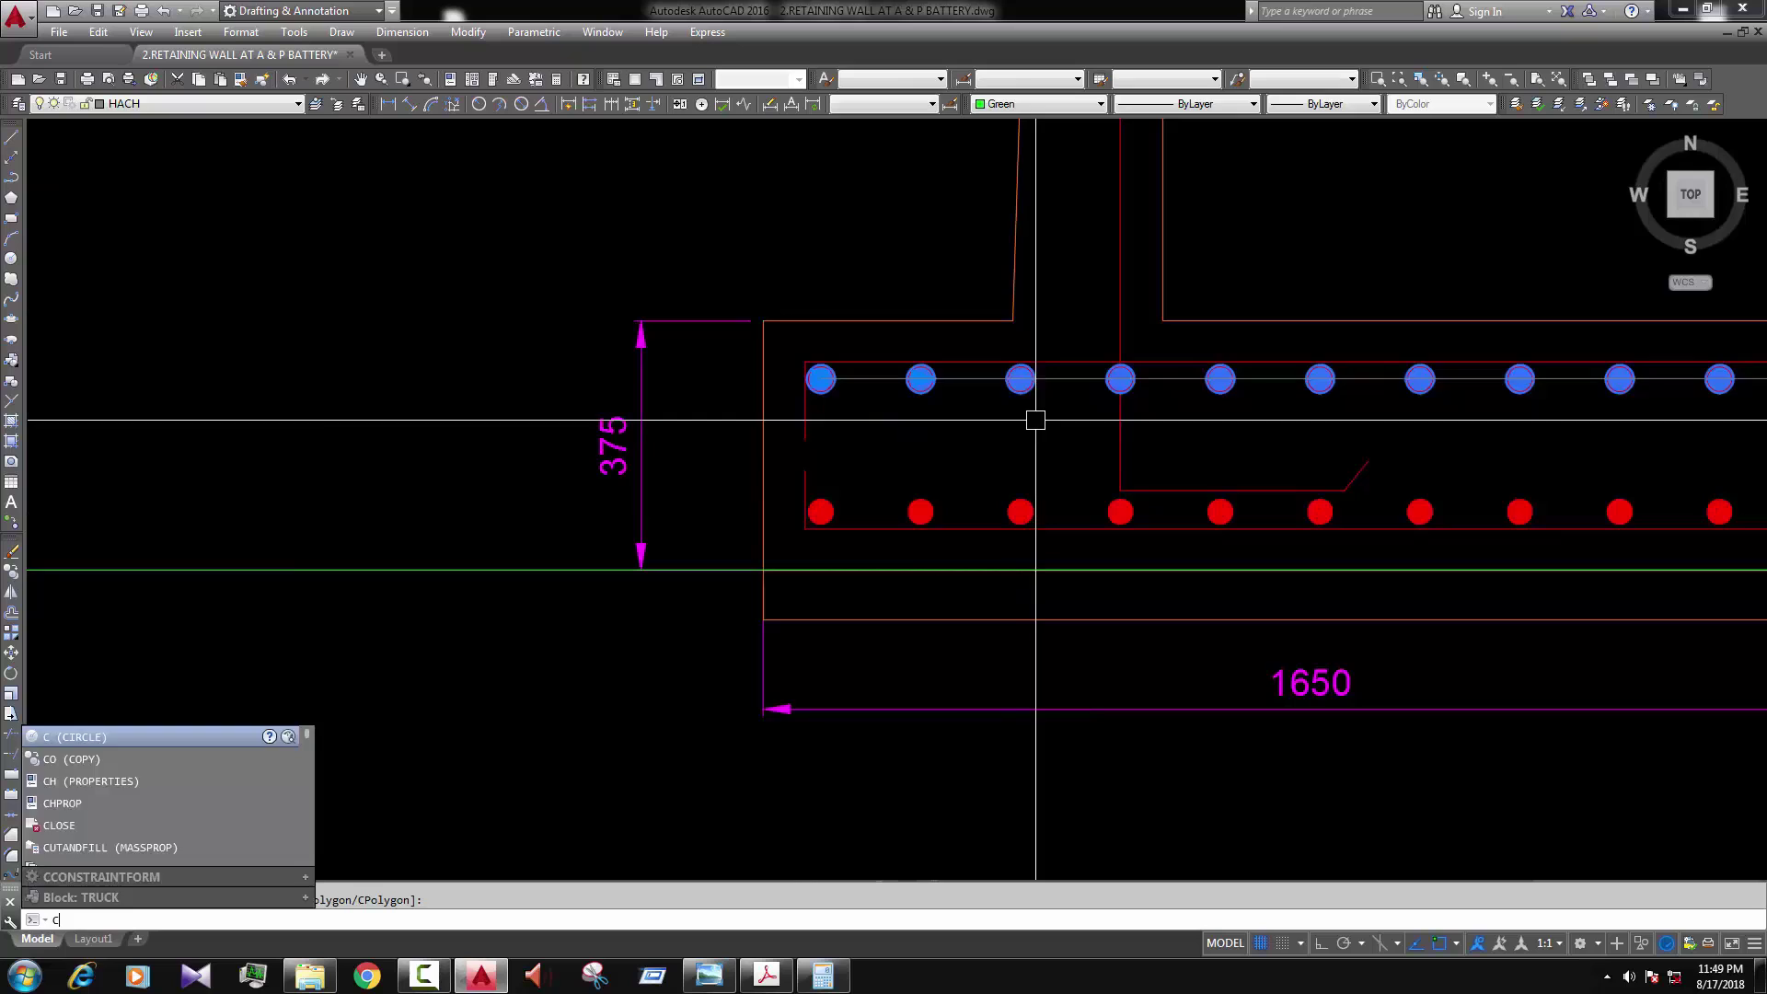
pyautogui.press('Return')
pyautogui.click(1034, 416)
pyautogui.scroll(-6, 1058, 441)
pyautogui.click(1526, 330)
pyautogui.press('Escape')
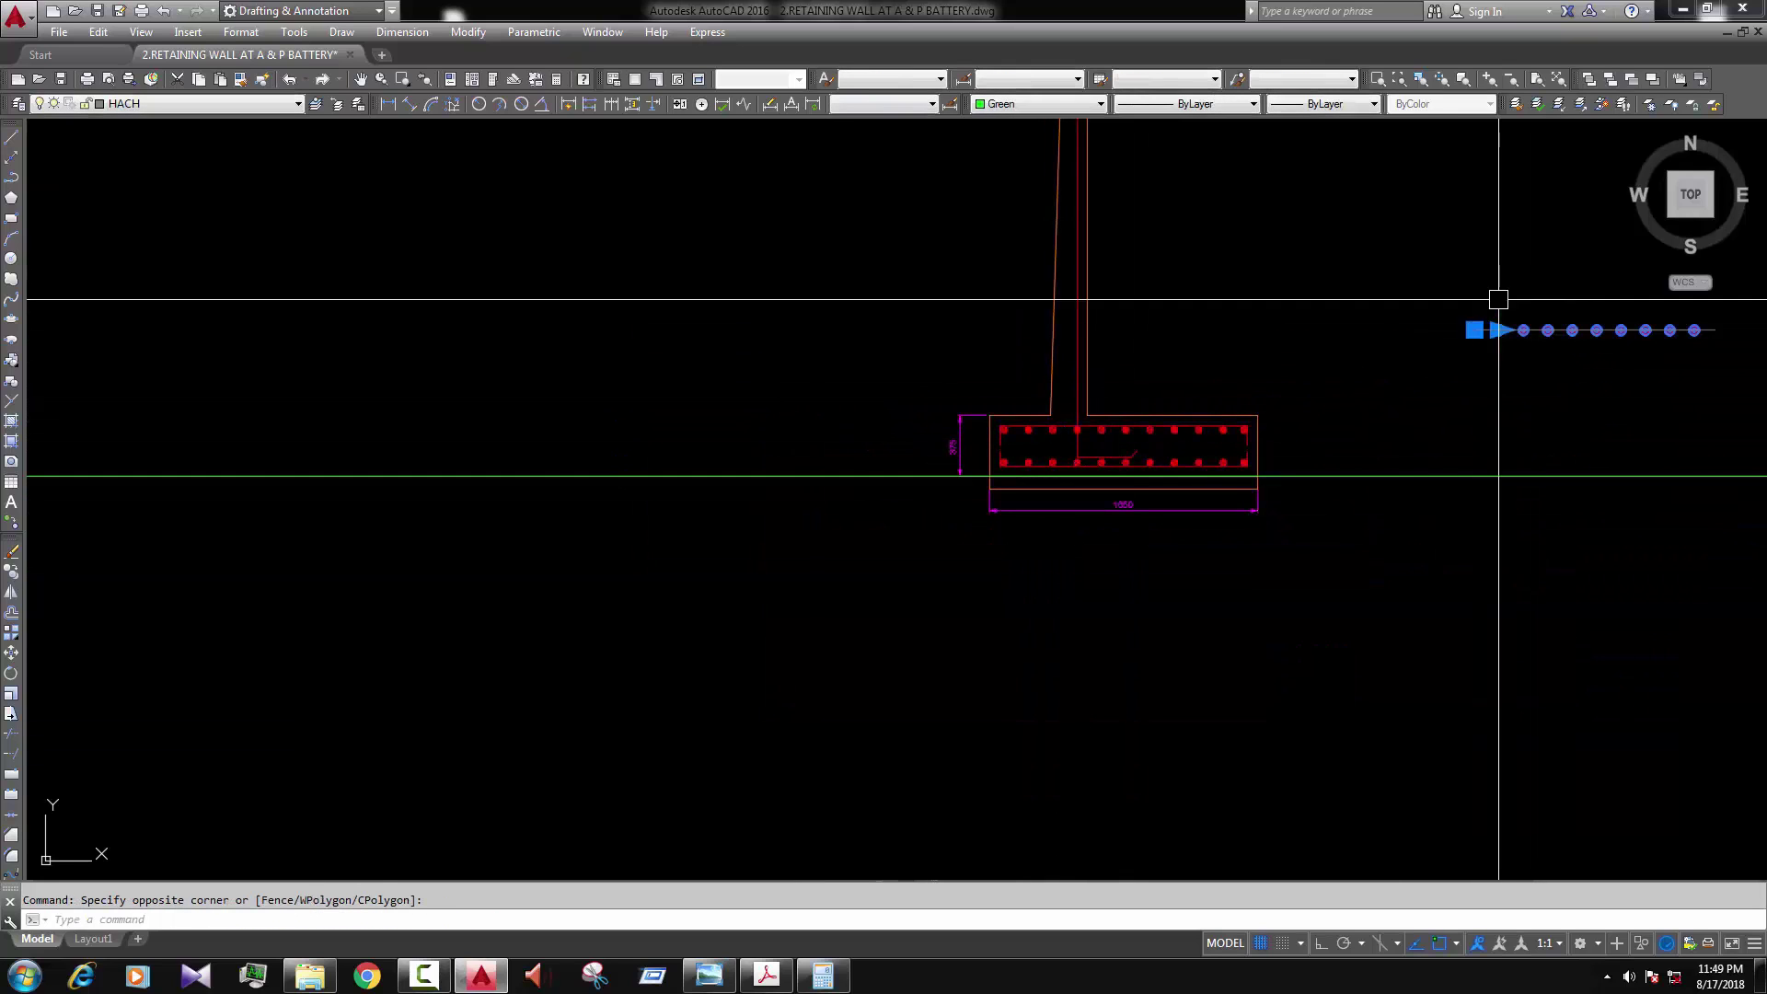
# Step: Explode the copied dot array and erase all of its dots except the first
pyautogui.scroll(2, 1535, 410)
pyautogui.press('Escape')
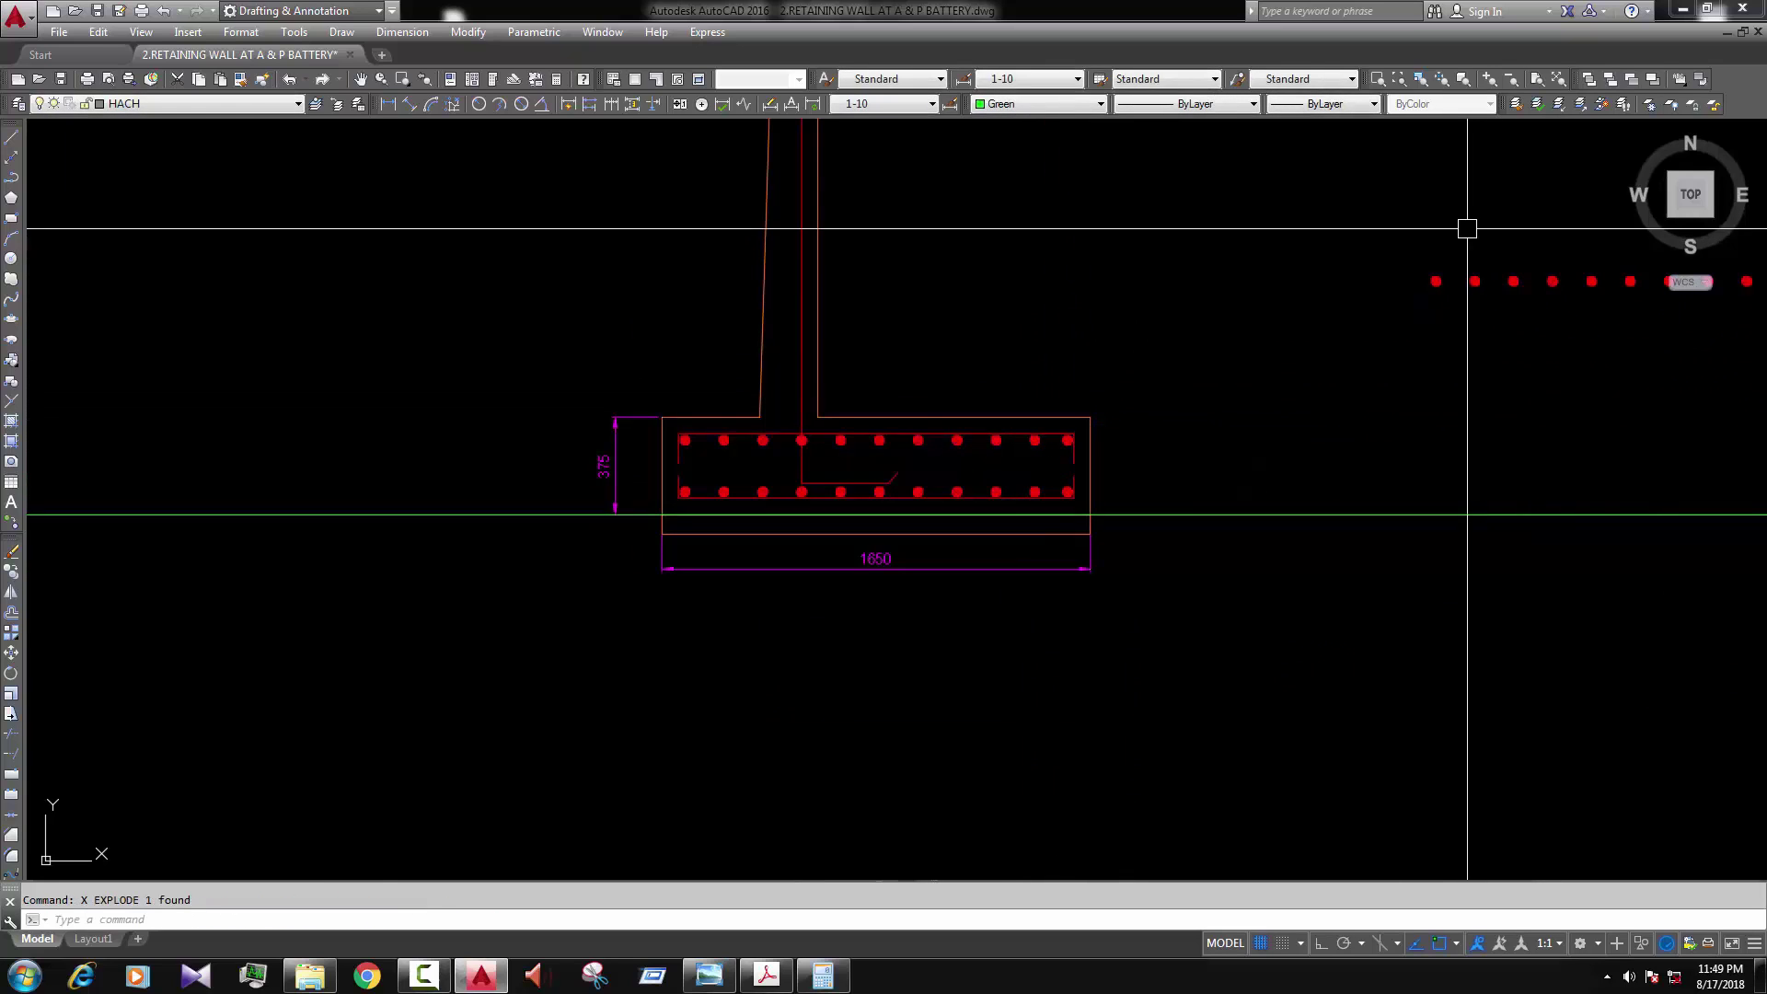
pyautogui.click(1469, 228)
pyautogui.scroll(-4, 1510, 267)
pyautogui.click(1627, 322)
pyautogui.scroll(4, 1483, 241)
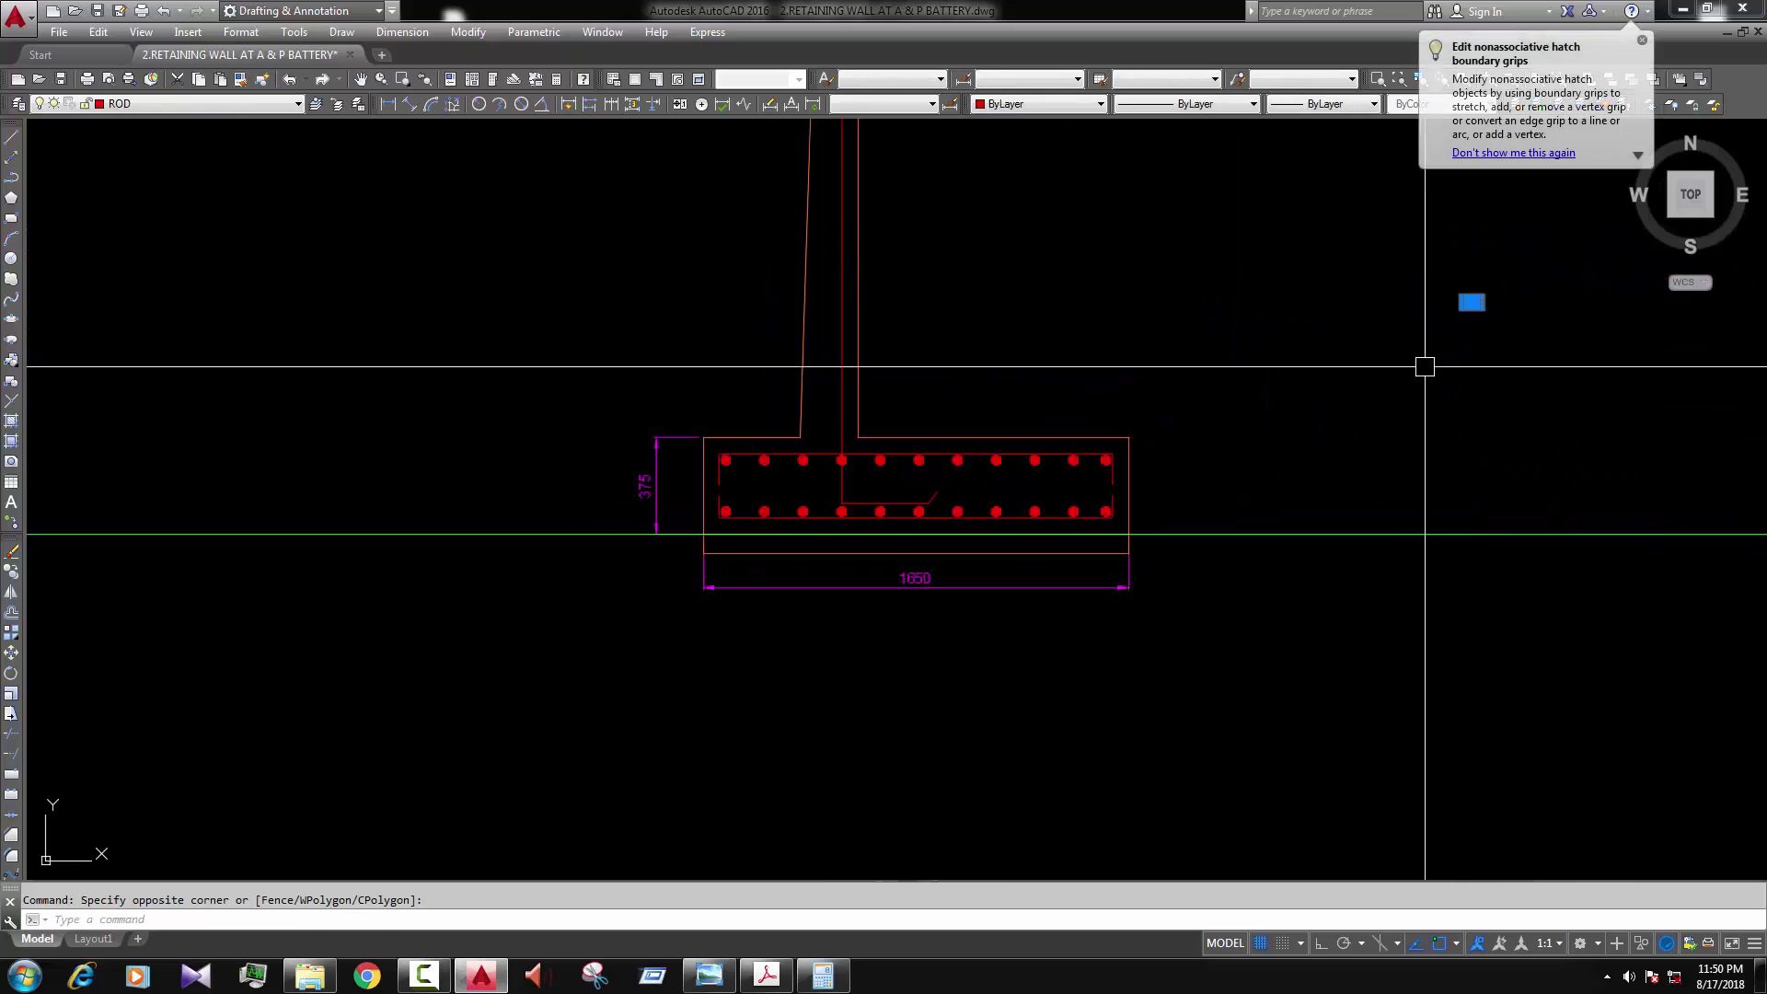
# Step: Move the remaining single bar dot to the top of the stem, just left of the vertical bar's upper end
pyautogui.click(1476, 349)
pyautogui.scroll(4, 1476, 348)
pyautogui.write('m')
pyautogui.press('Return')
pyautogui.click(1471, 302)
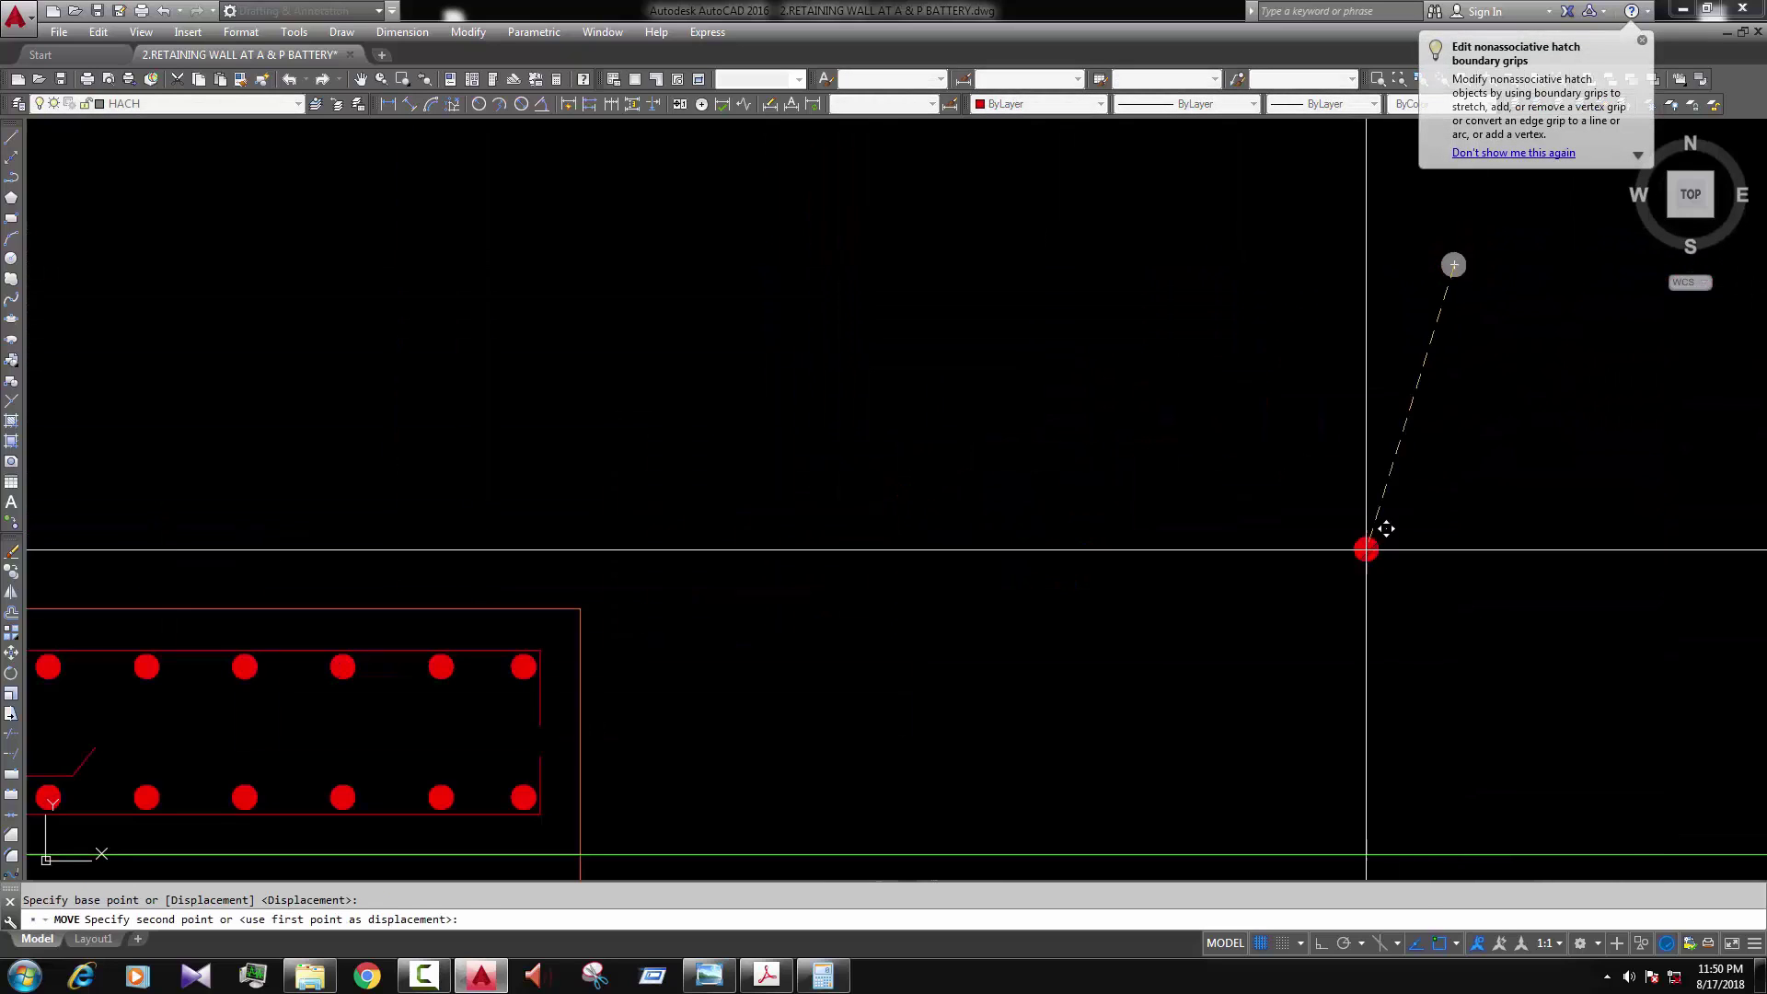
pyautogui.scroll(-8, 1203, 514)
pyautogui.scroll(10, 1127, 348)
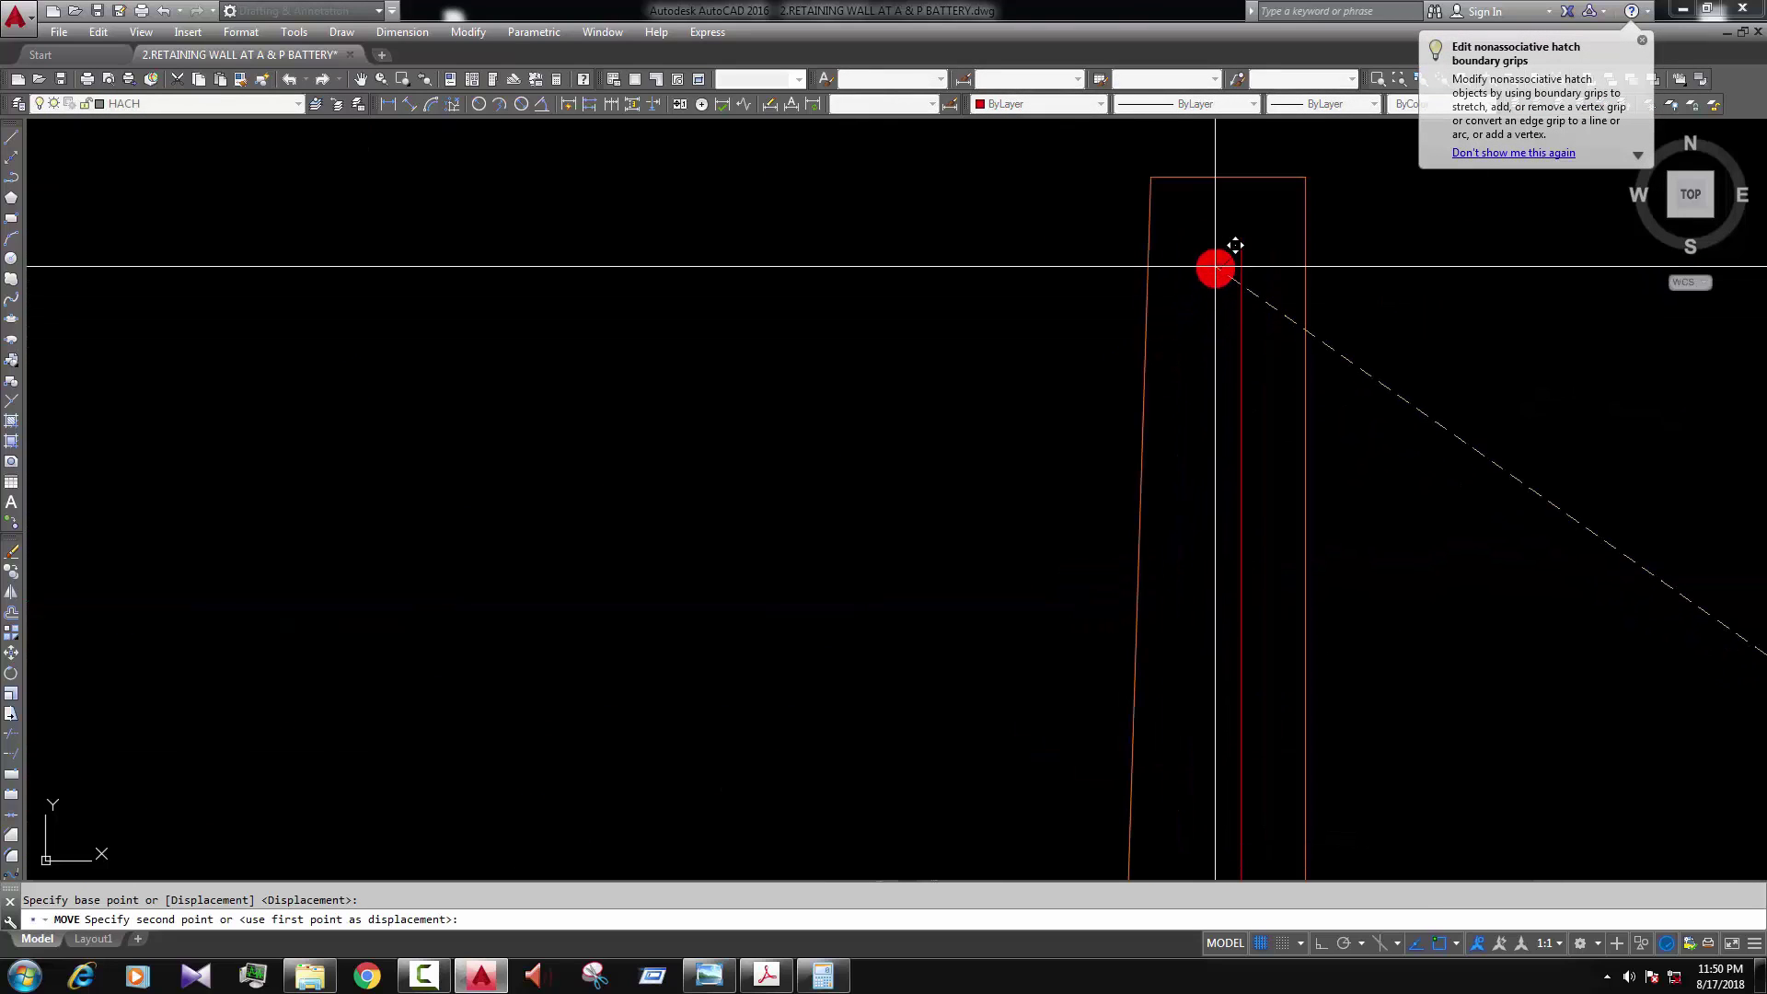
pyautogui.click(1217, 265)
# Step: Create a path array of the bar dot along the vertical stem bar
pyautogui.click(1220, 269)
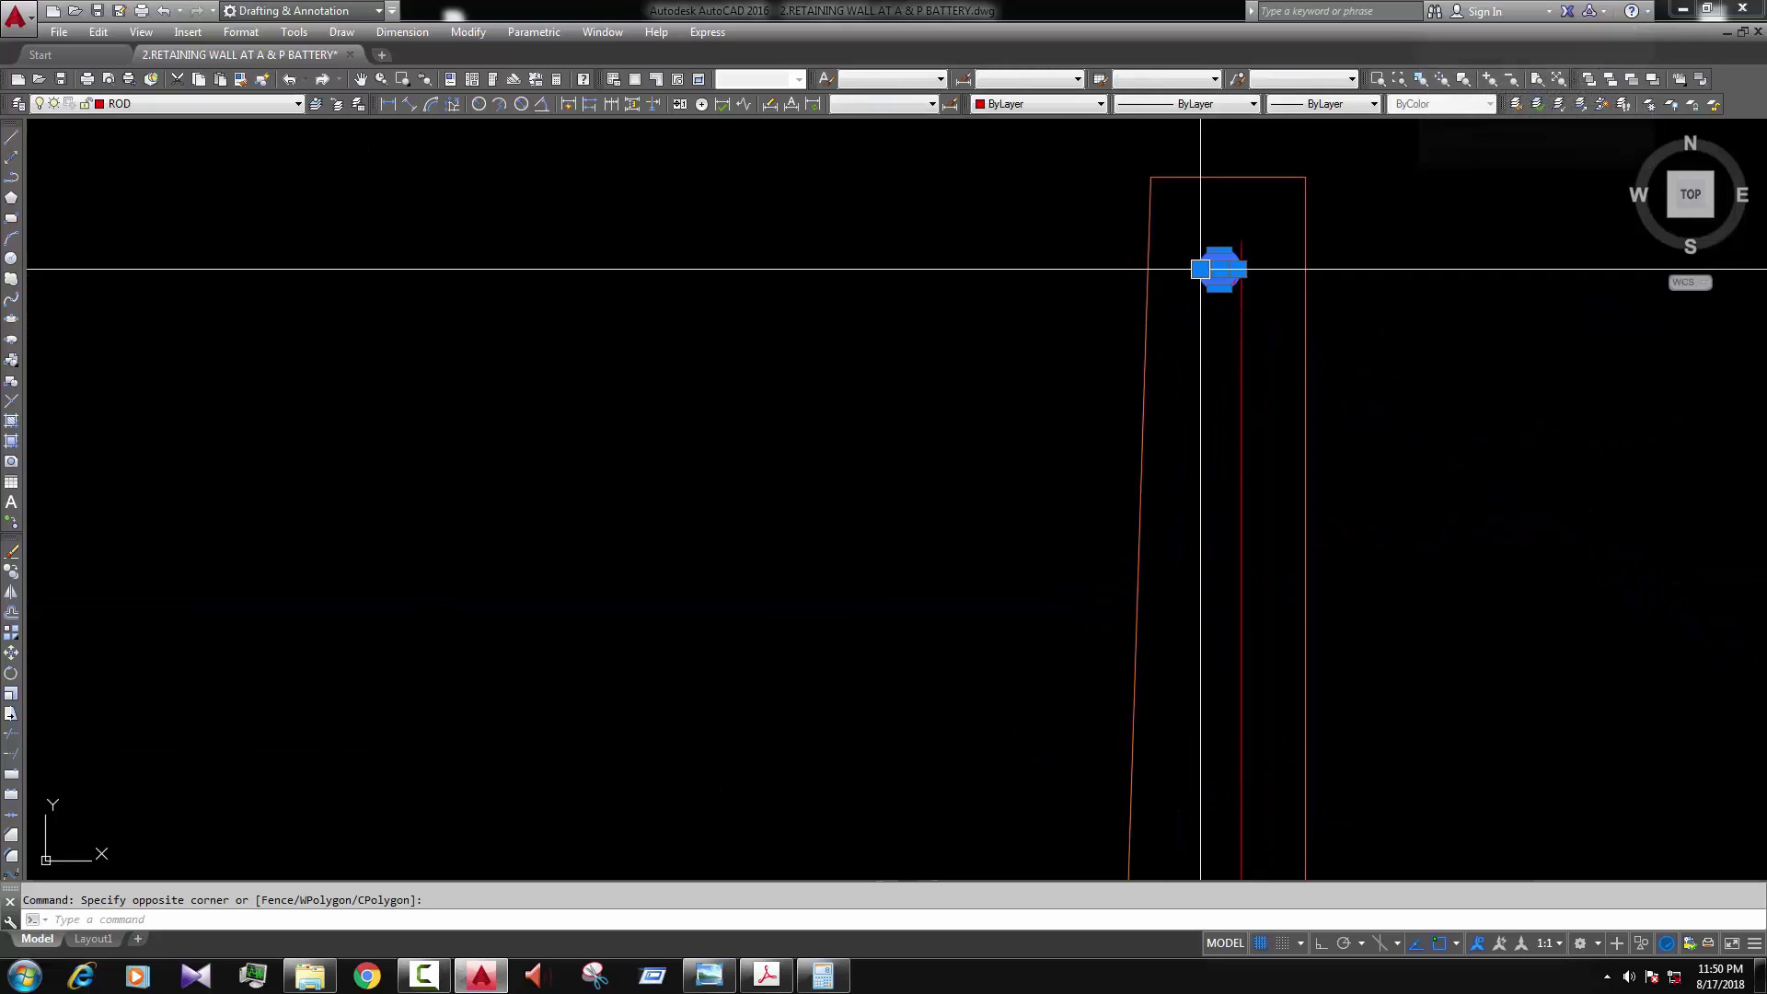
pyautogui.click(1297, 384)
pyautogui.write('ar')
pyautogui.press('Return')
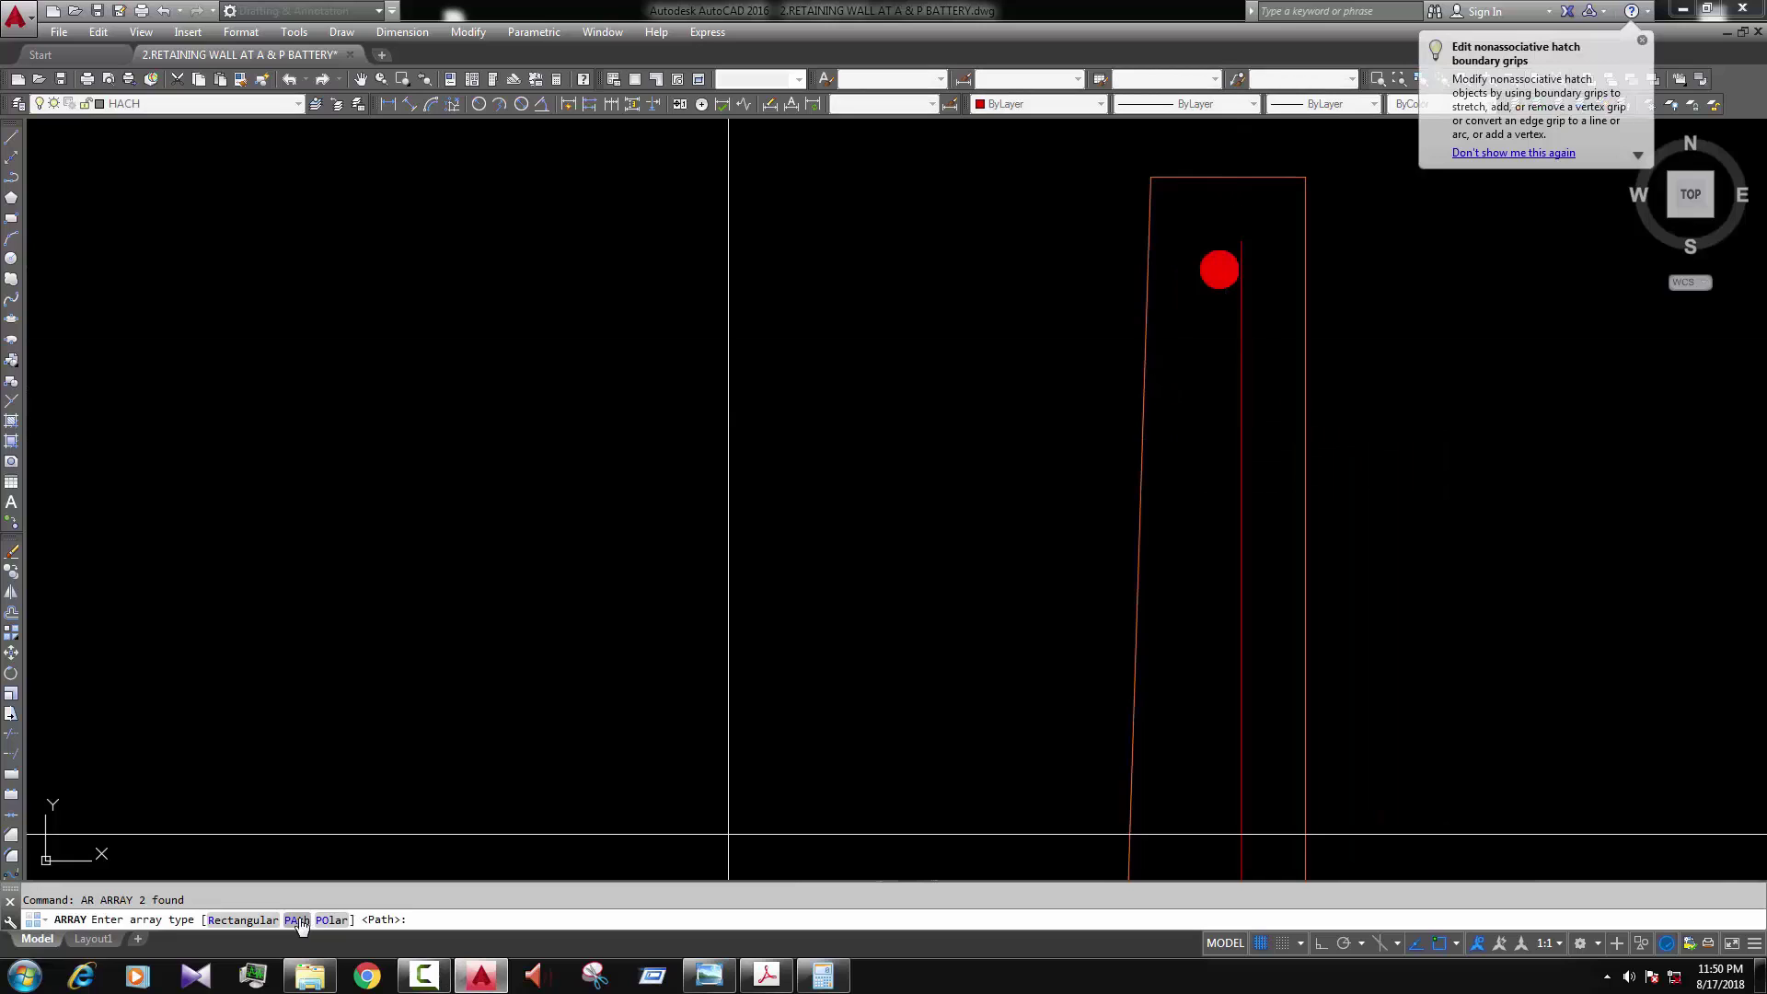
pyautogui.click(1243, 419)
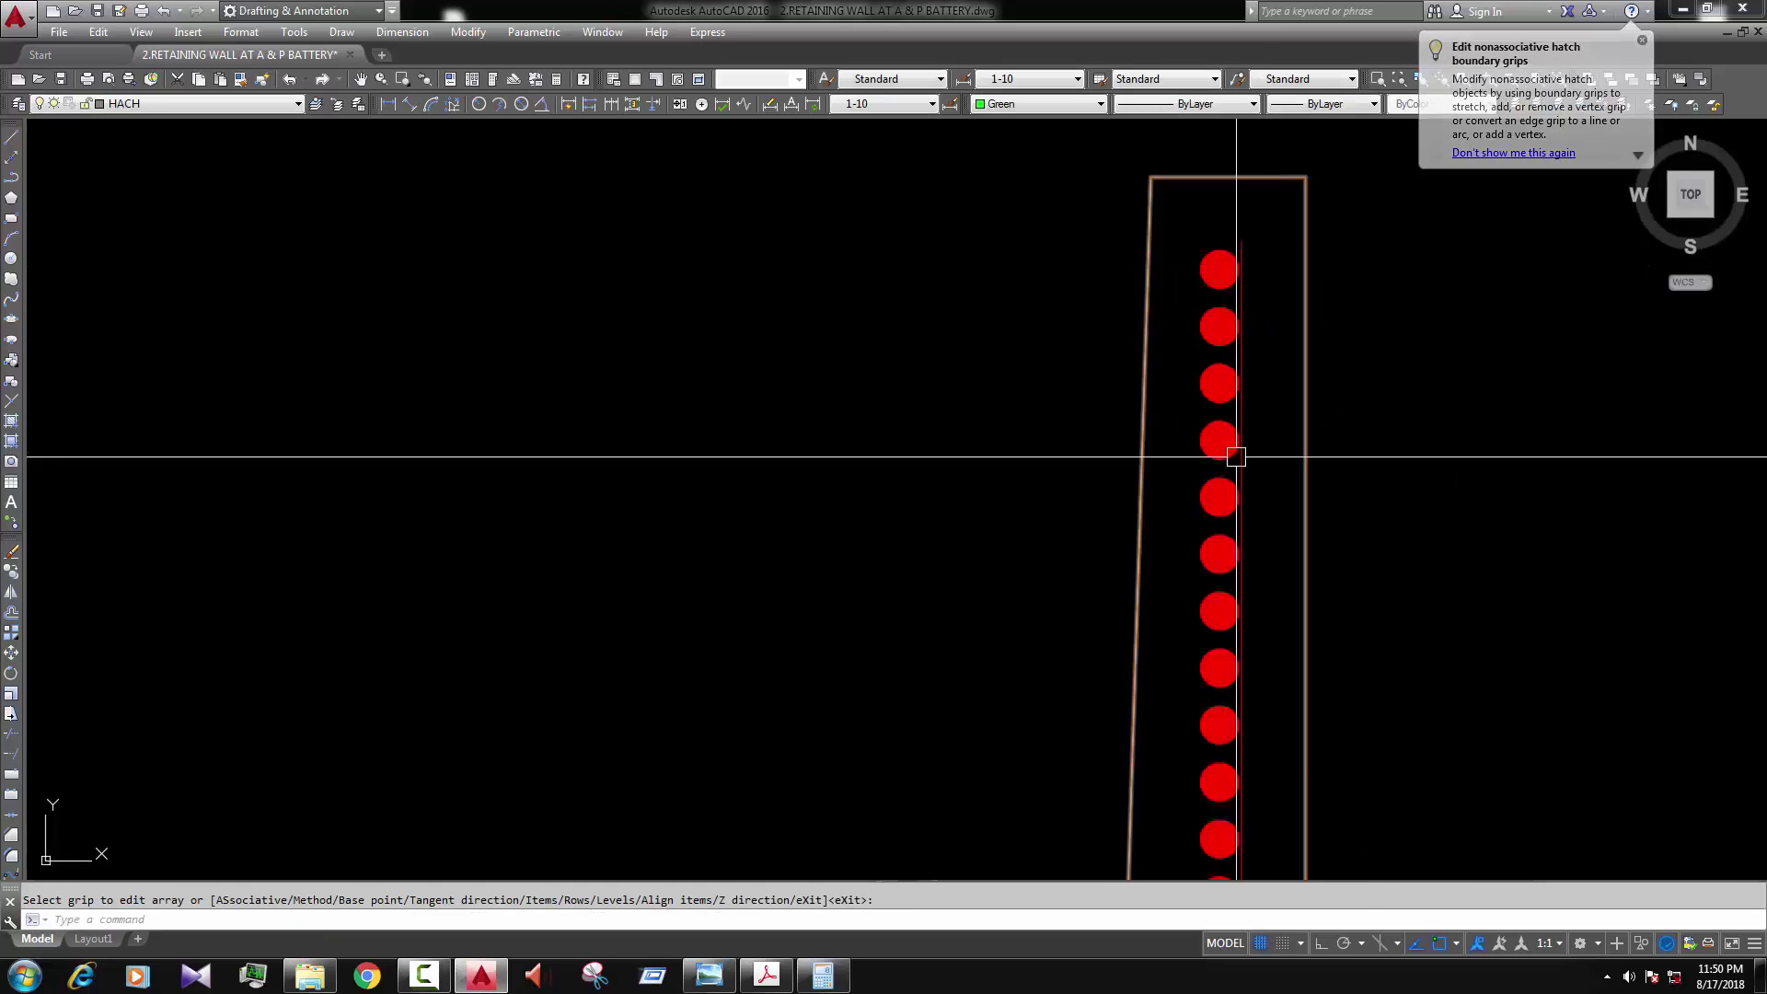
pyautogui.press('Return')
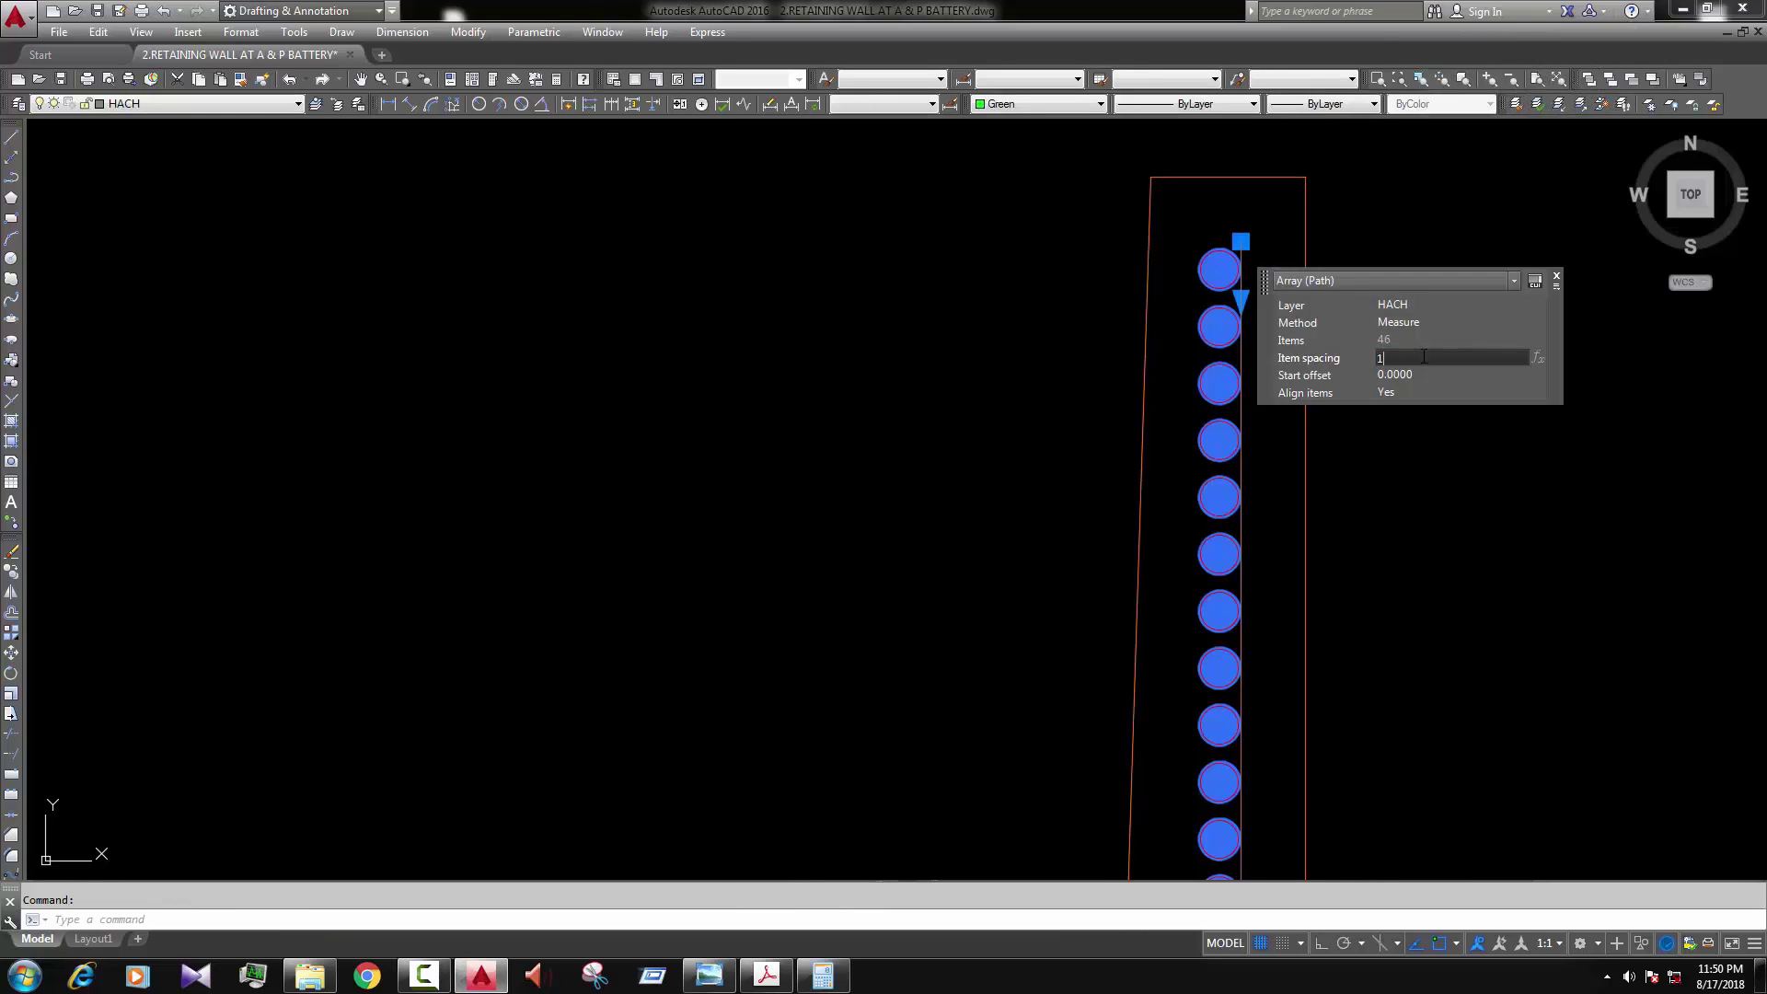
# Step: Set the item spacing of the stem's arrayed bar dots to 150
pyautogui.click(1423, 357)
pyautogui.write('150')
pyautogui.press('Tab')
pyautogui.press('Escape')
pyautogui.scroll(-5, 1303, 421)
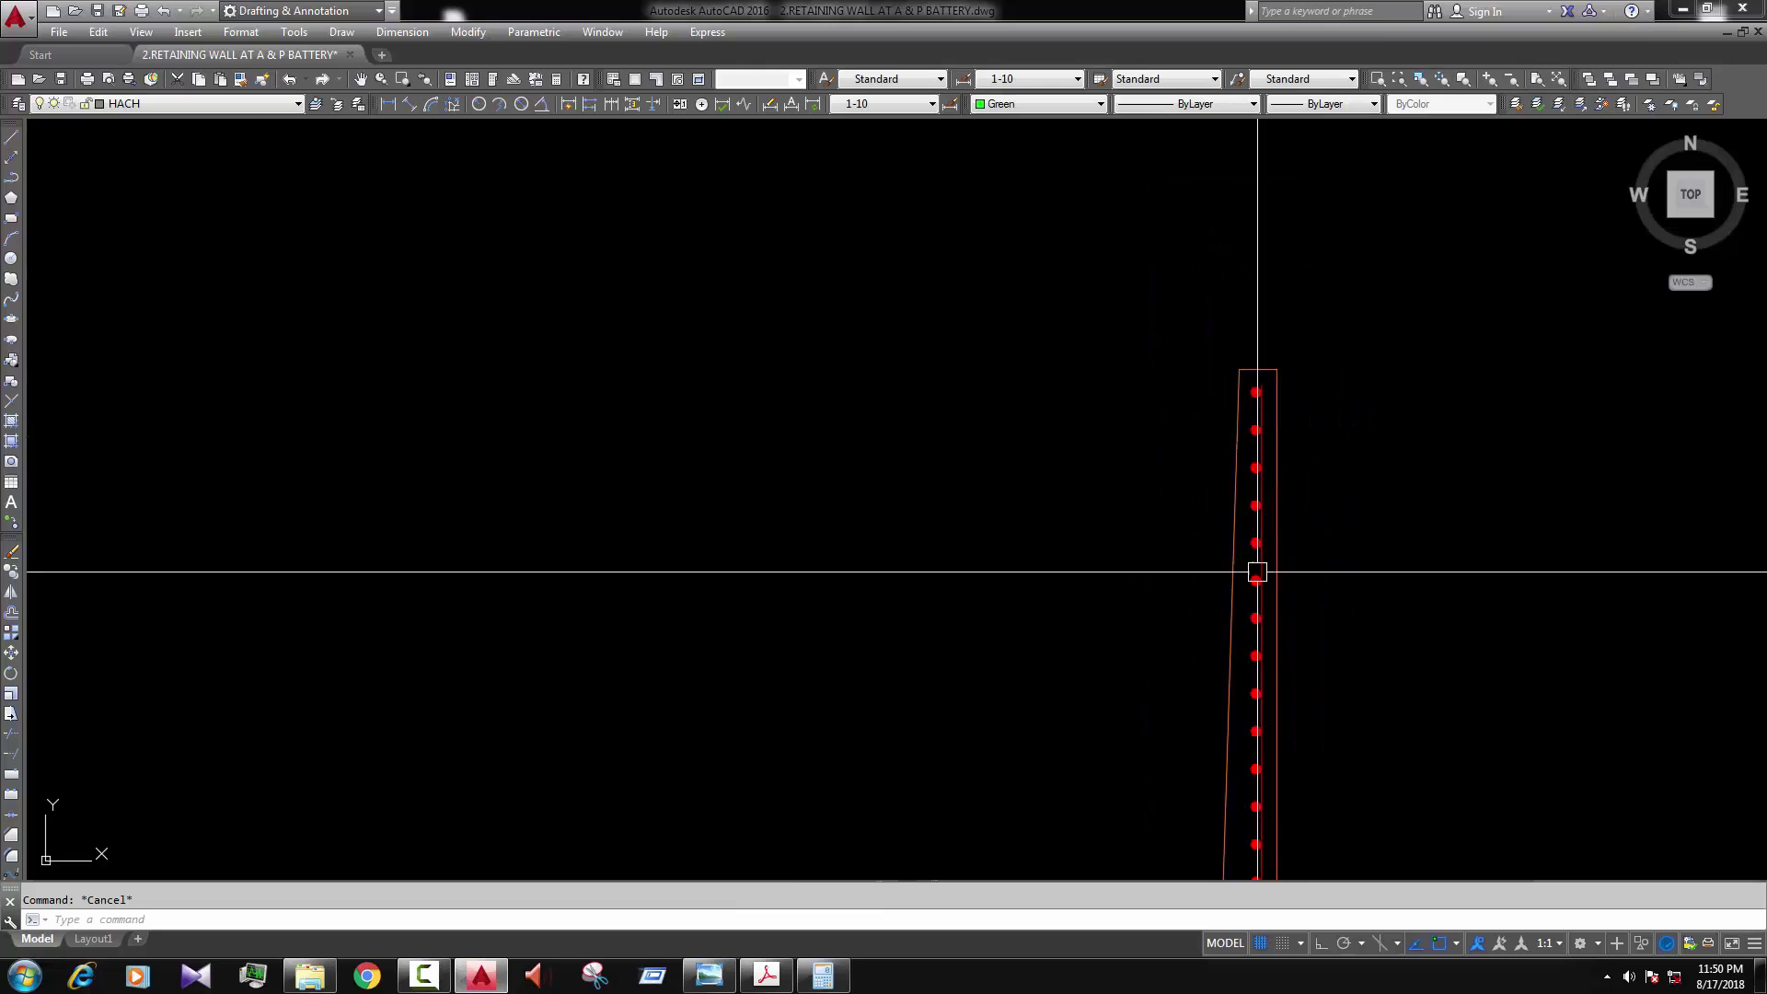
# Step: Explode the arrayed bar dots along the vertical stem bar
pyautogui.scroll(-3, 1242, 331)
pyautogui.scroll(3, 1282, 552)
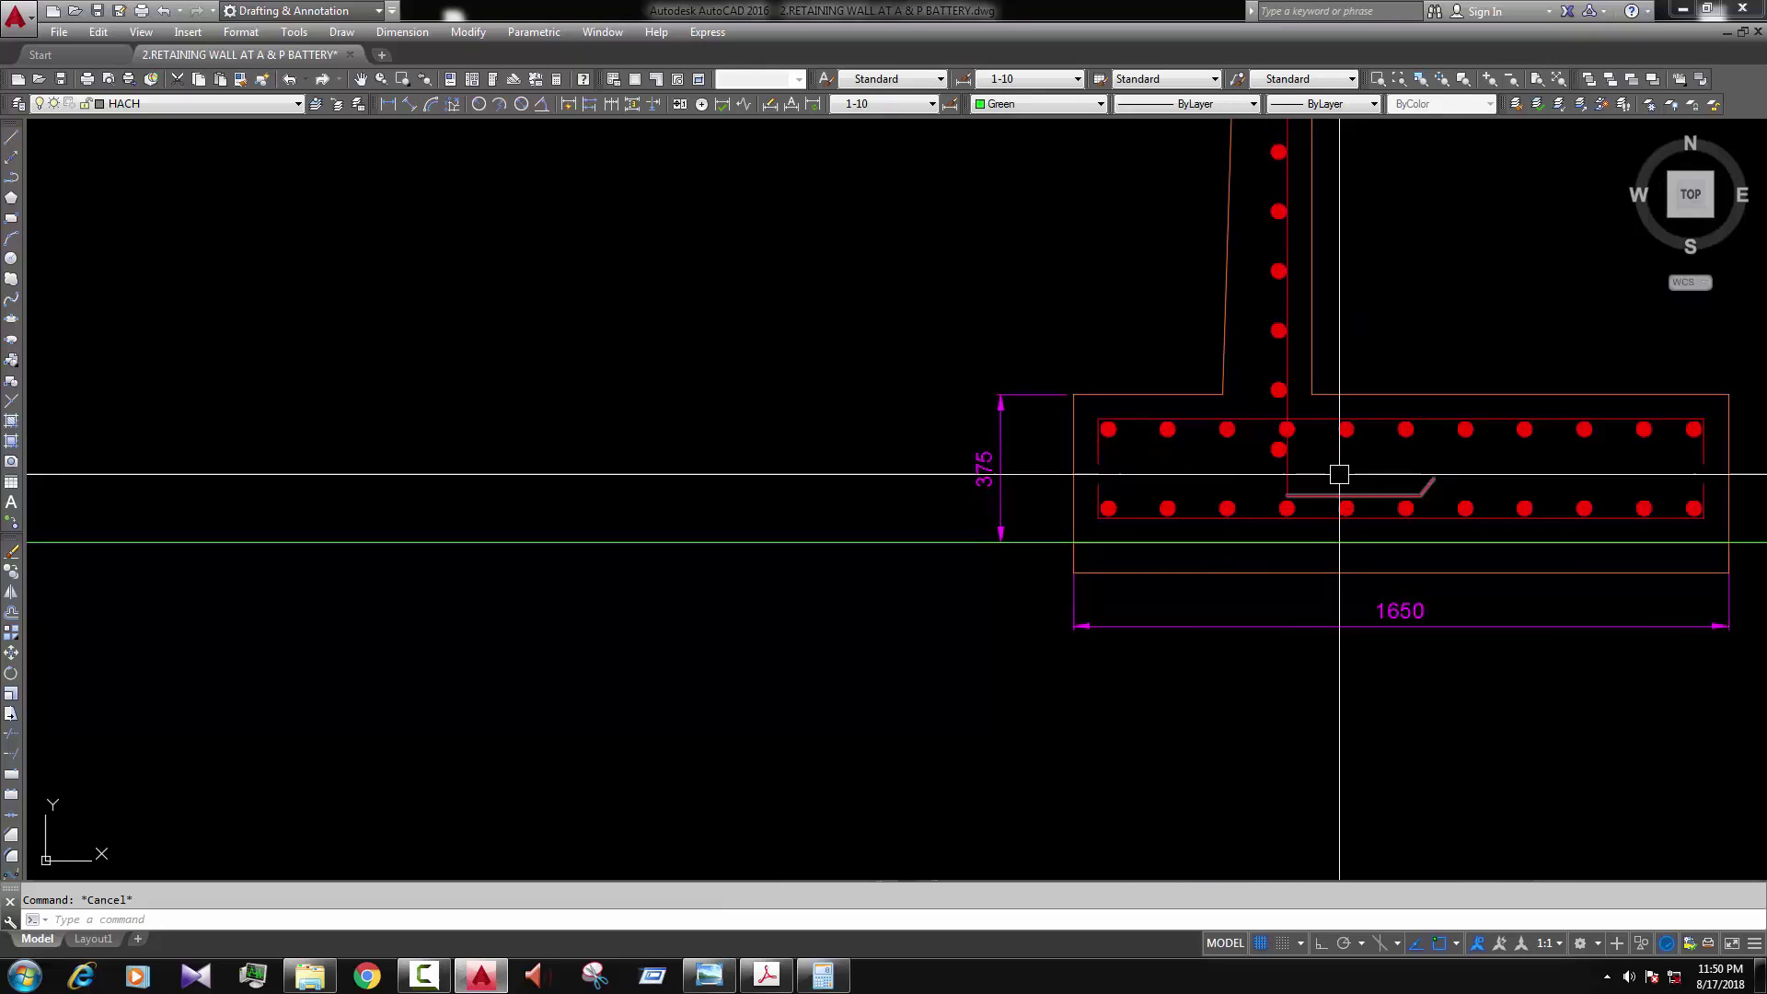
pyautogui.scroll(5, 1325, 446)
pyautogui.click(1191, 478)
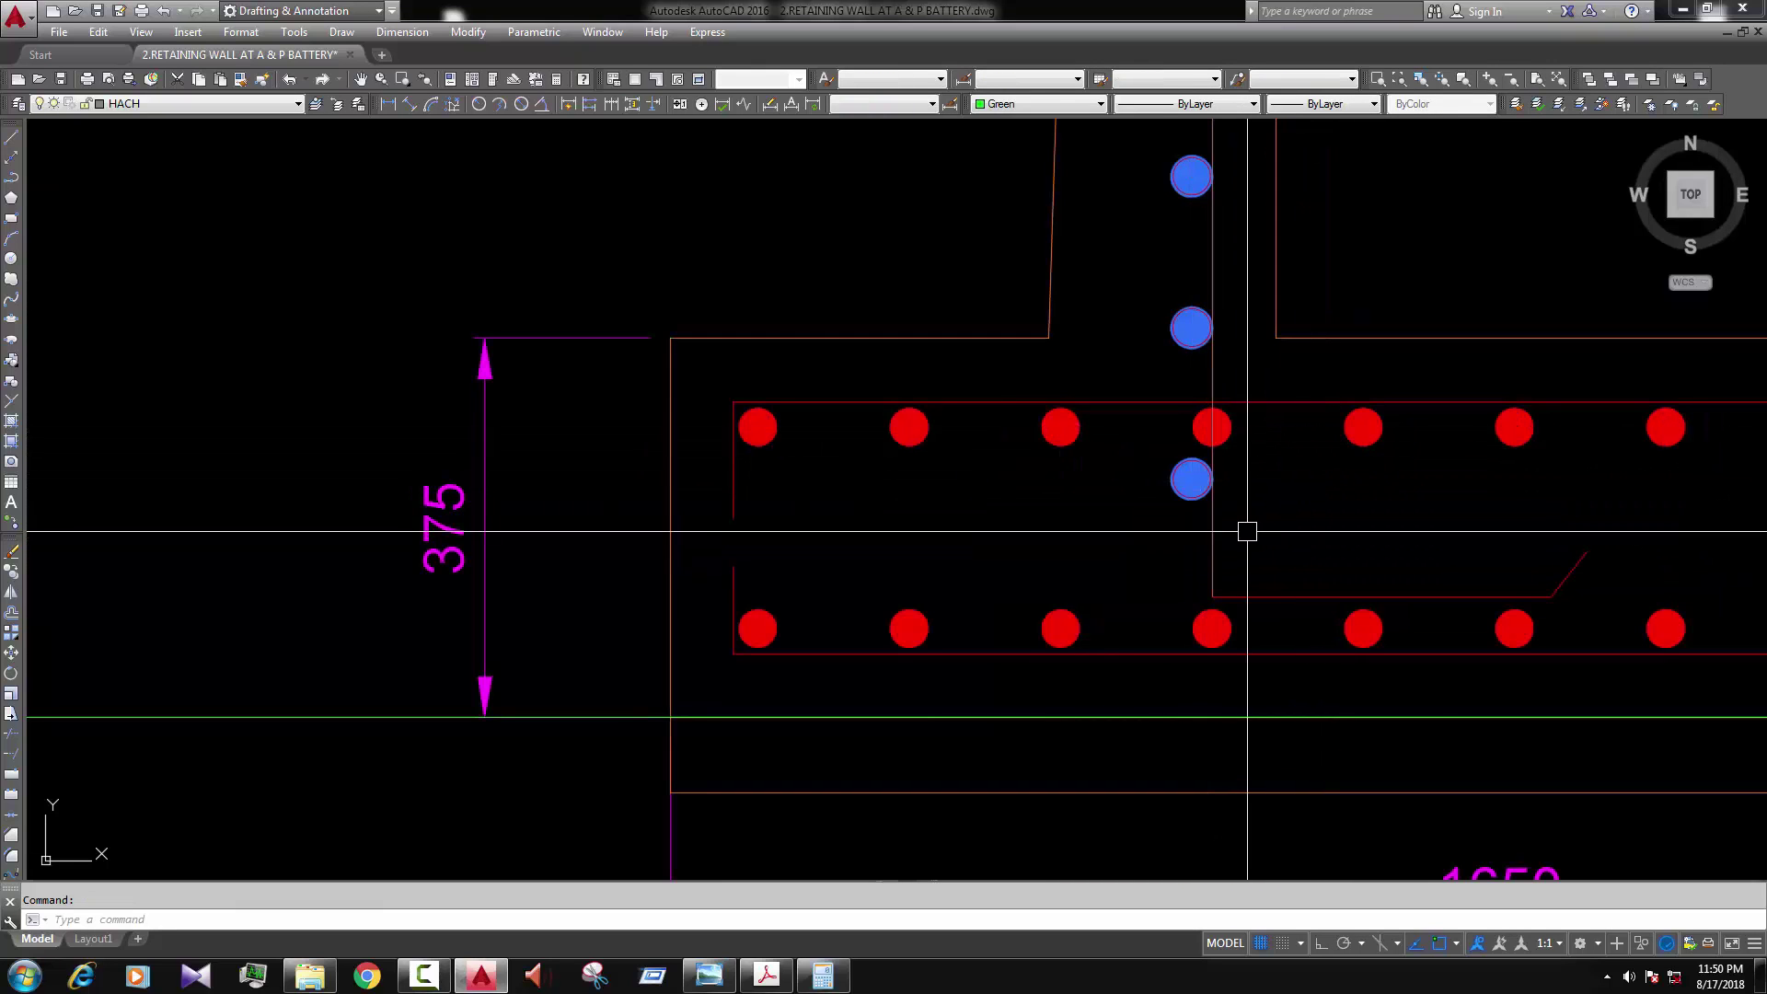
pyautogui.press('Return')
pyautogui.click(1133, 447)
pyautogui.click(1325, 541)
pyautogui.press('Return')
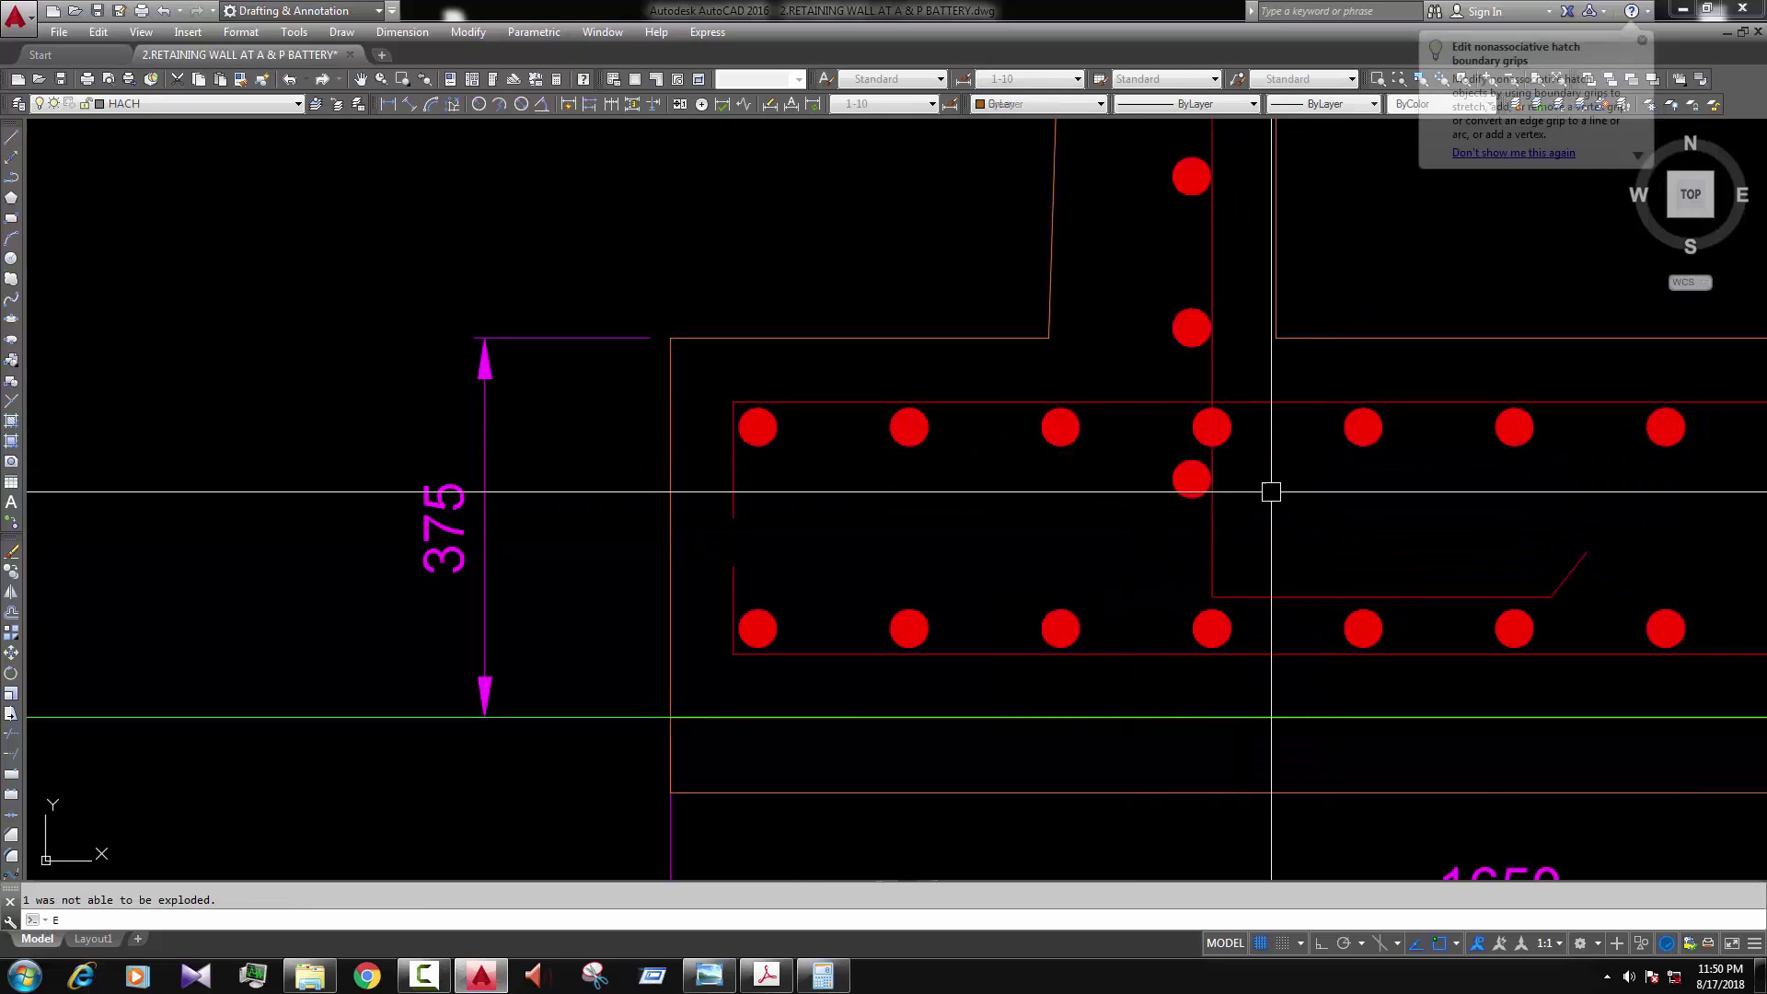
# Step: Erase the lowest stem bar dot, located inside the base between its top and bottom bars
pyautogui.write('E')
pyautogui.press('Return')
pyautogui.click(1191, 478)
pyautogui.scroll(-8, 1286, 533)
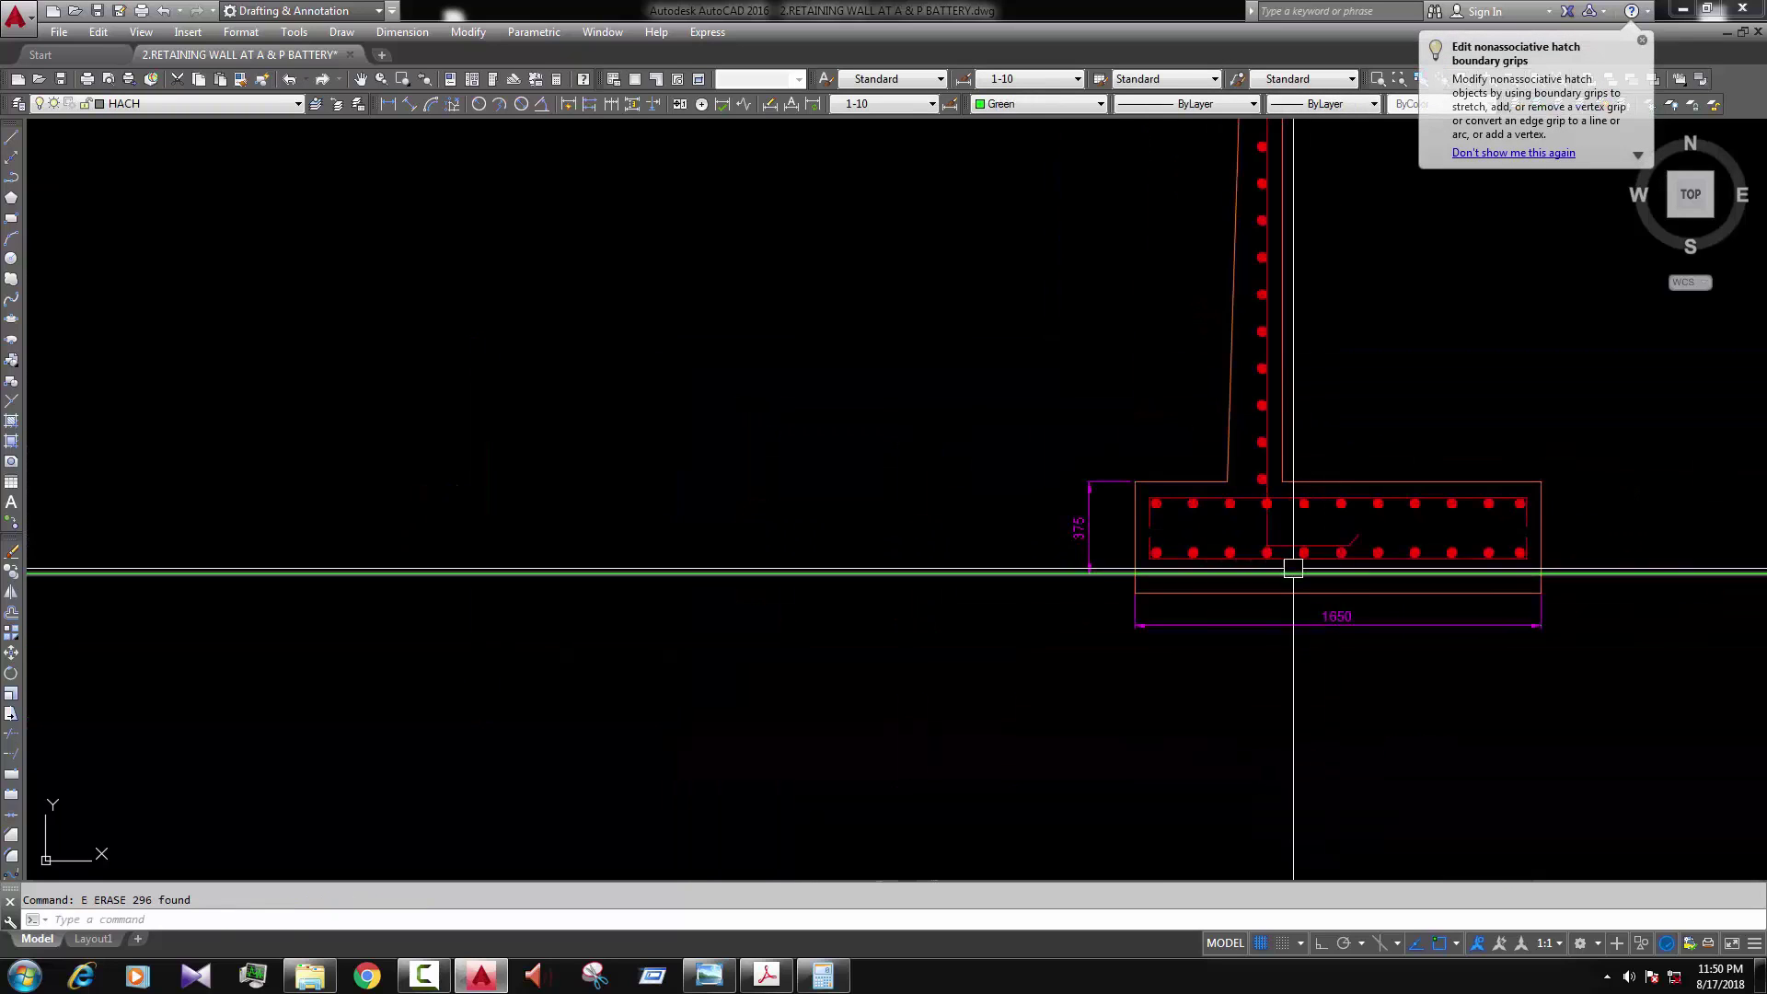
pyautogui.press('Return')
# Step: Erase the green horizontal construction line running through the lower part of the base
pyautogui.scroll(2, 1436, 515)
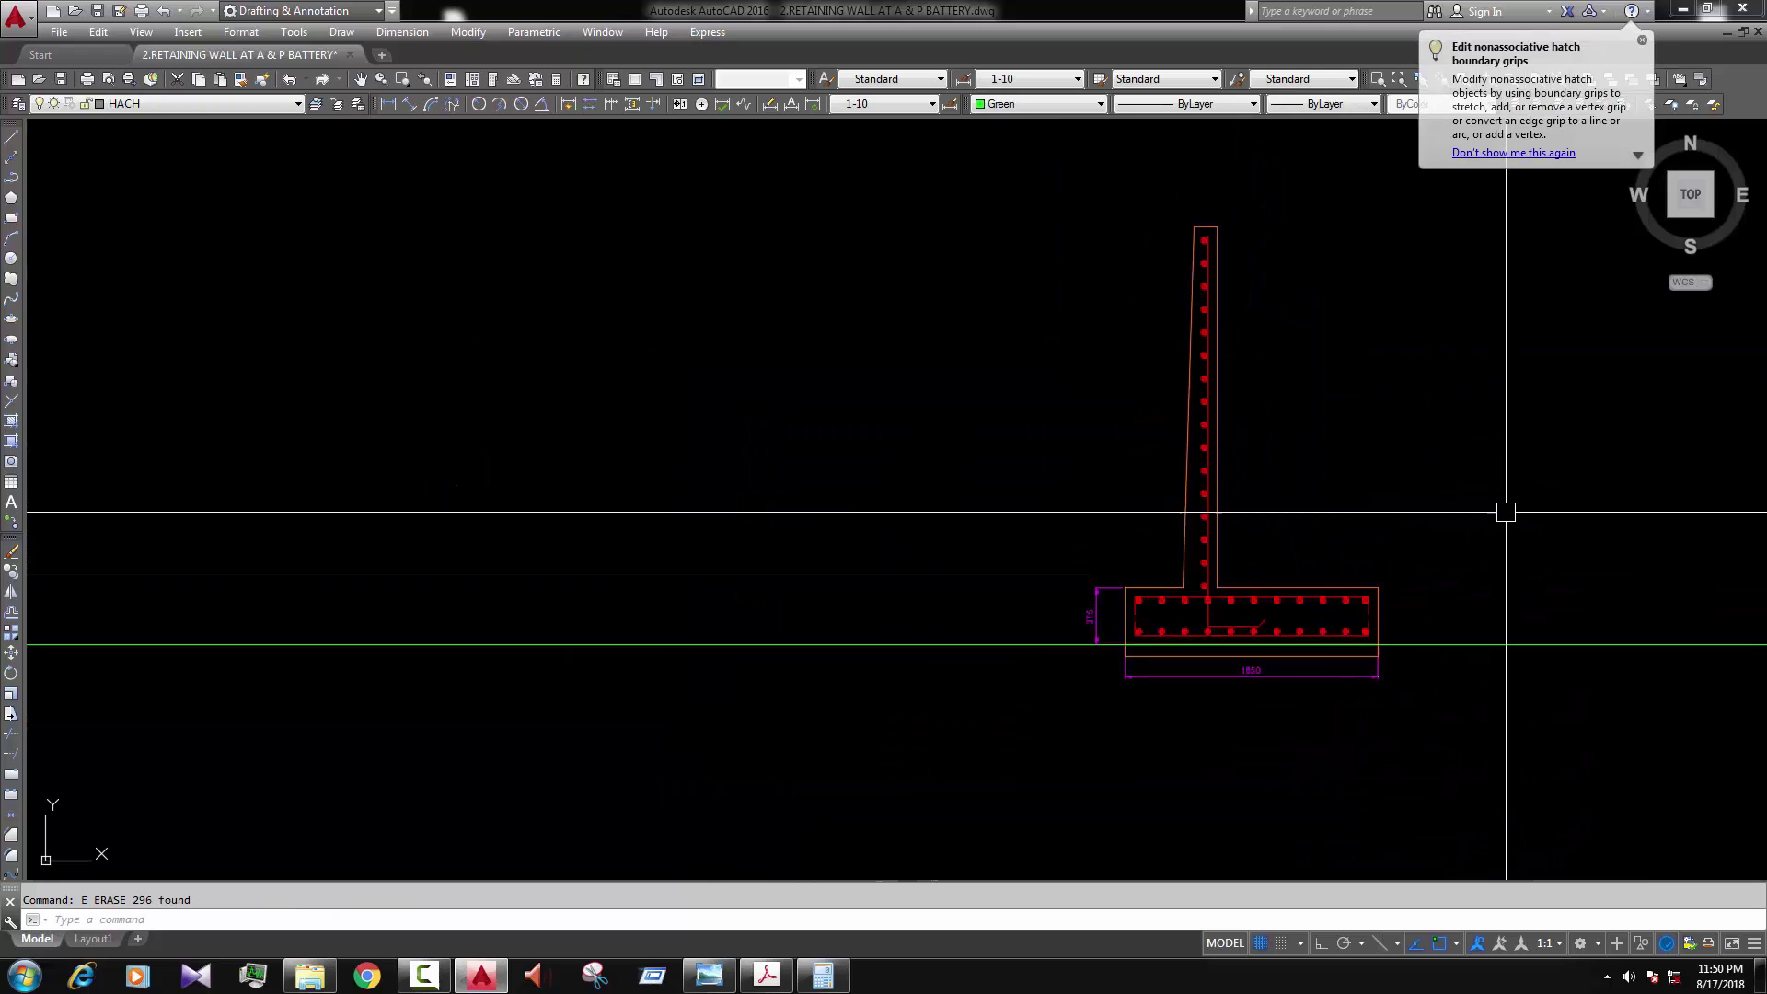
pyautogui.scroll(2, 1321, 670)
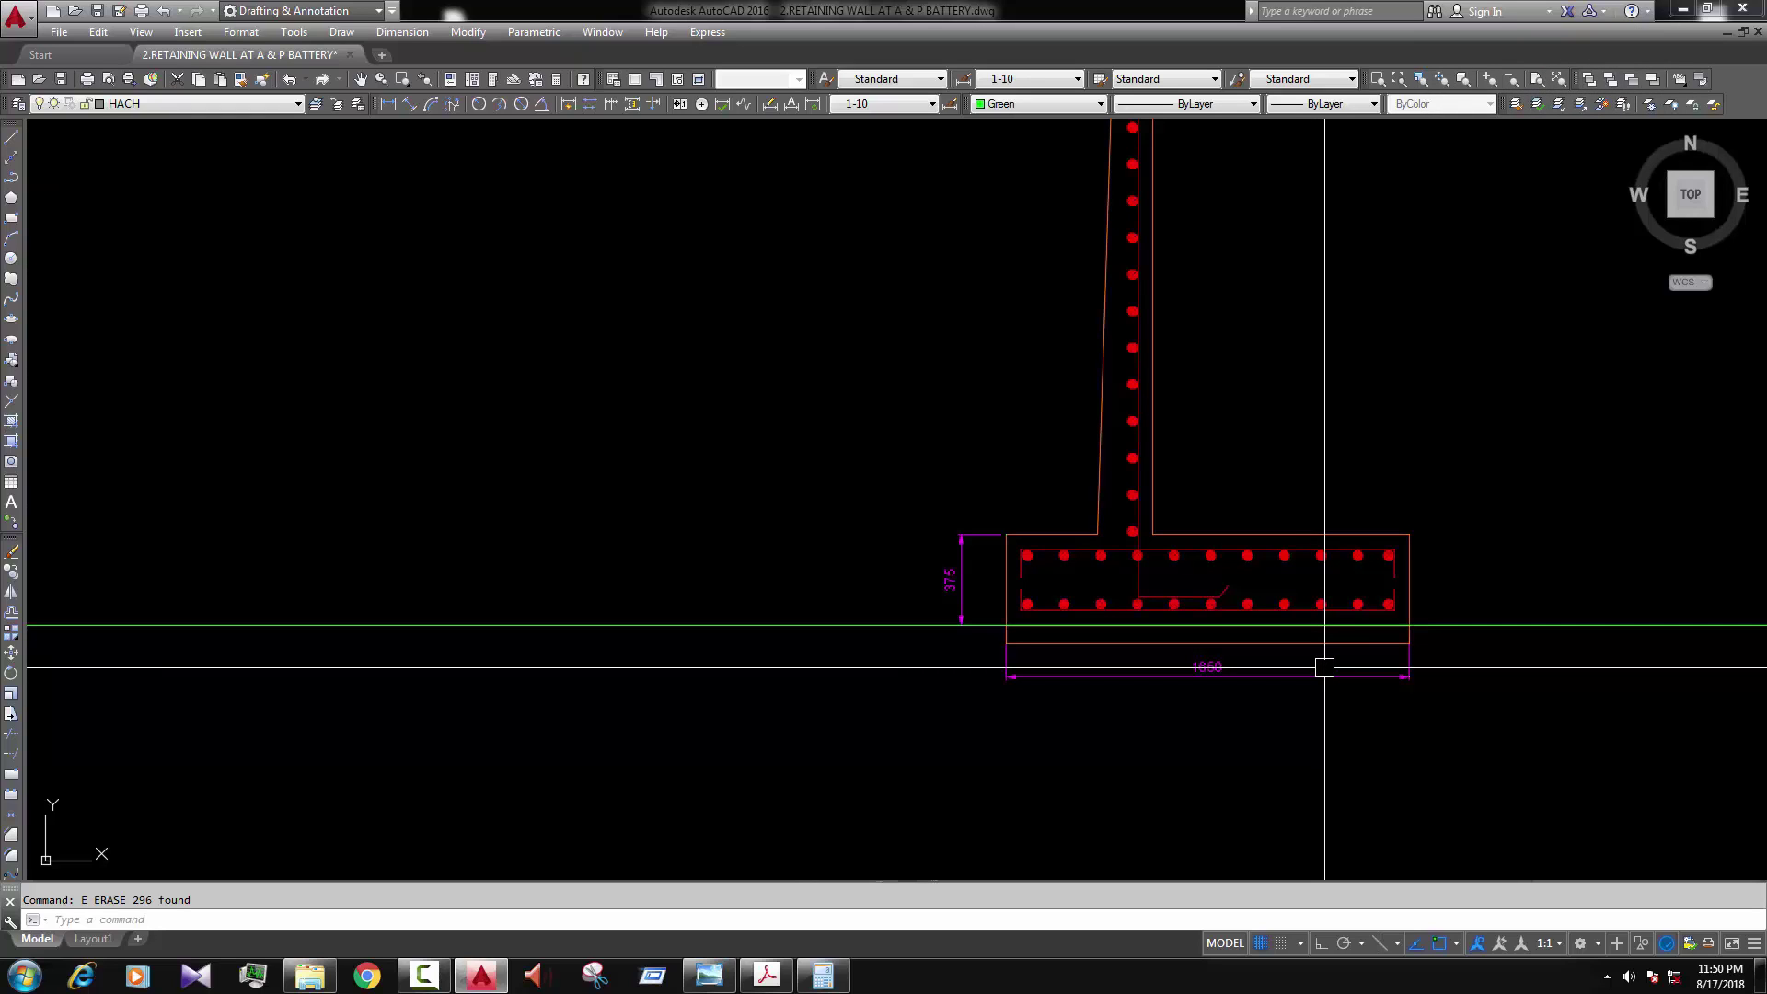
pyautogui.scroll(-2, 1116, 572)
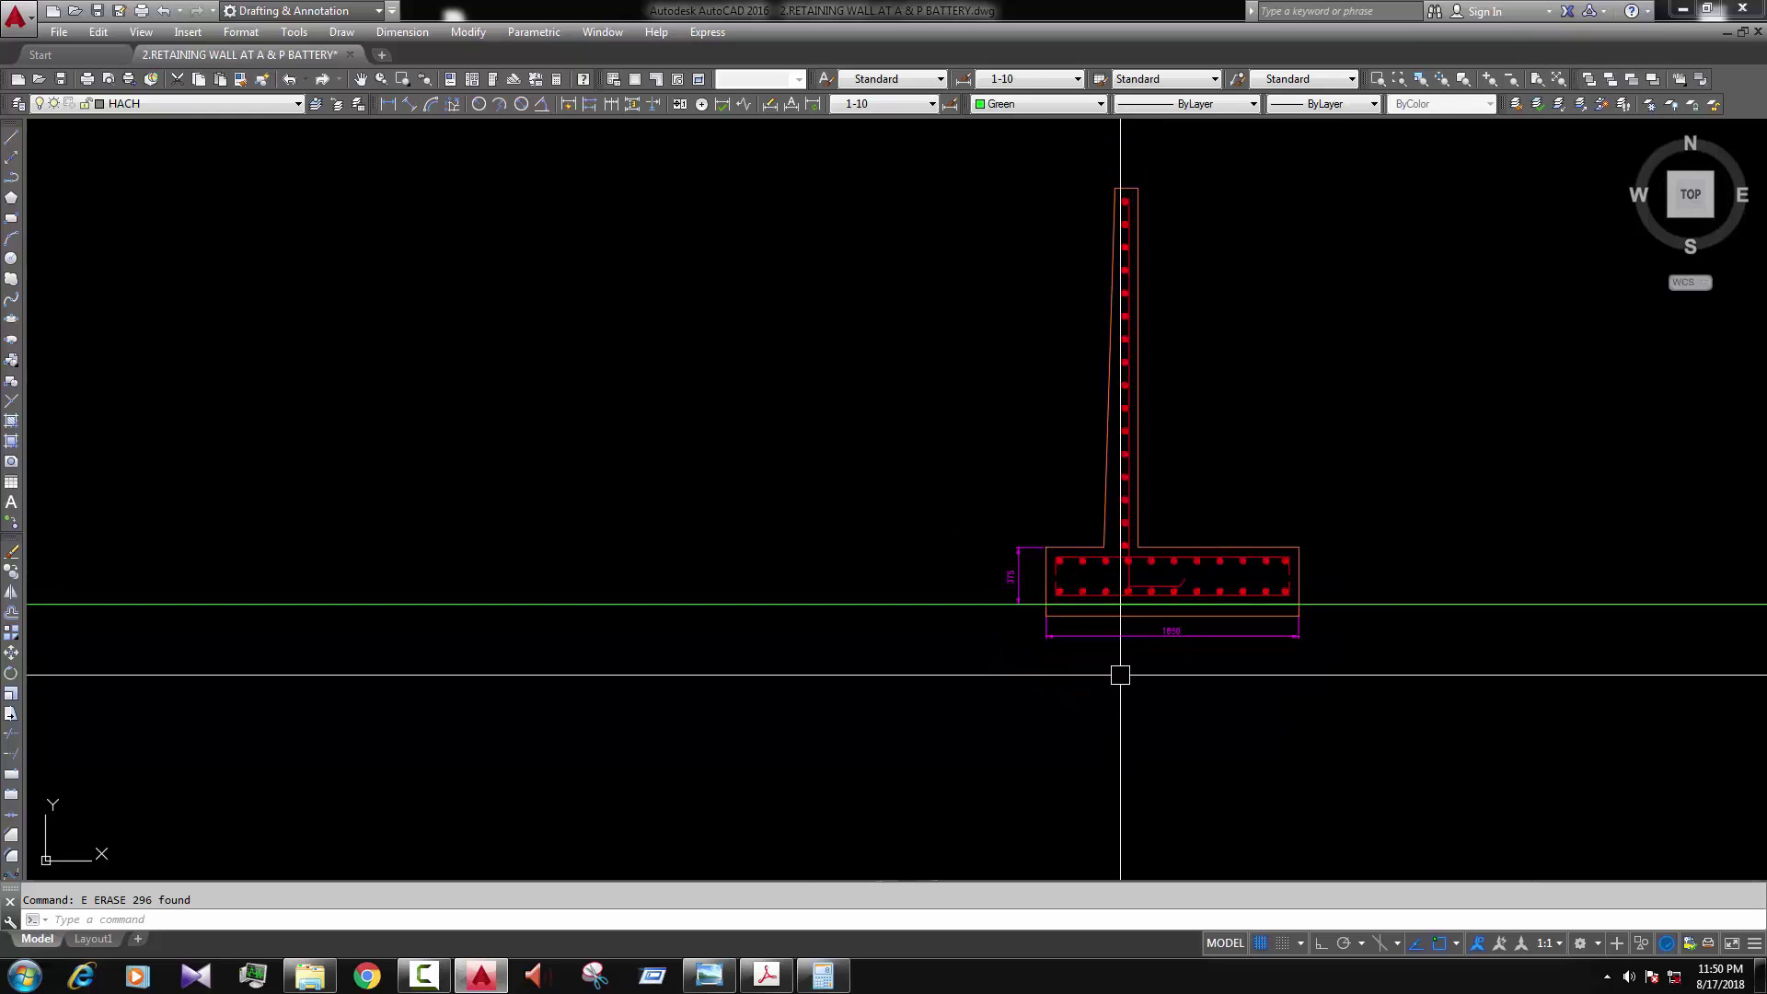
pyautogui.scroll(4, 1199, 573)
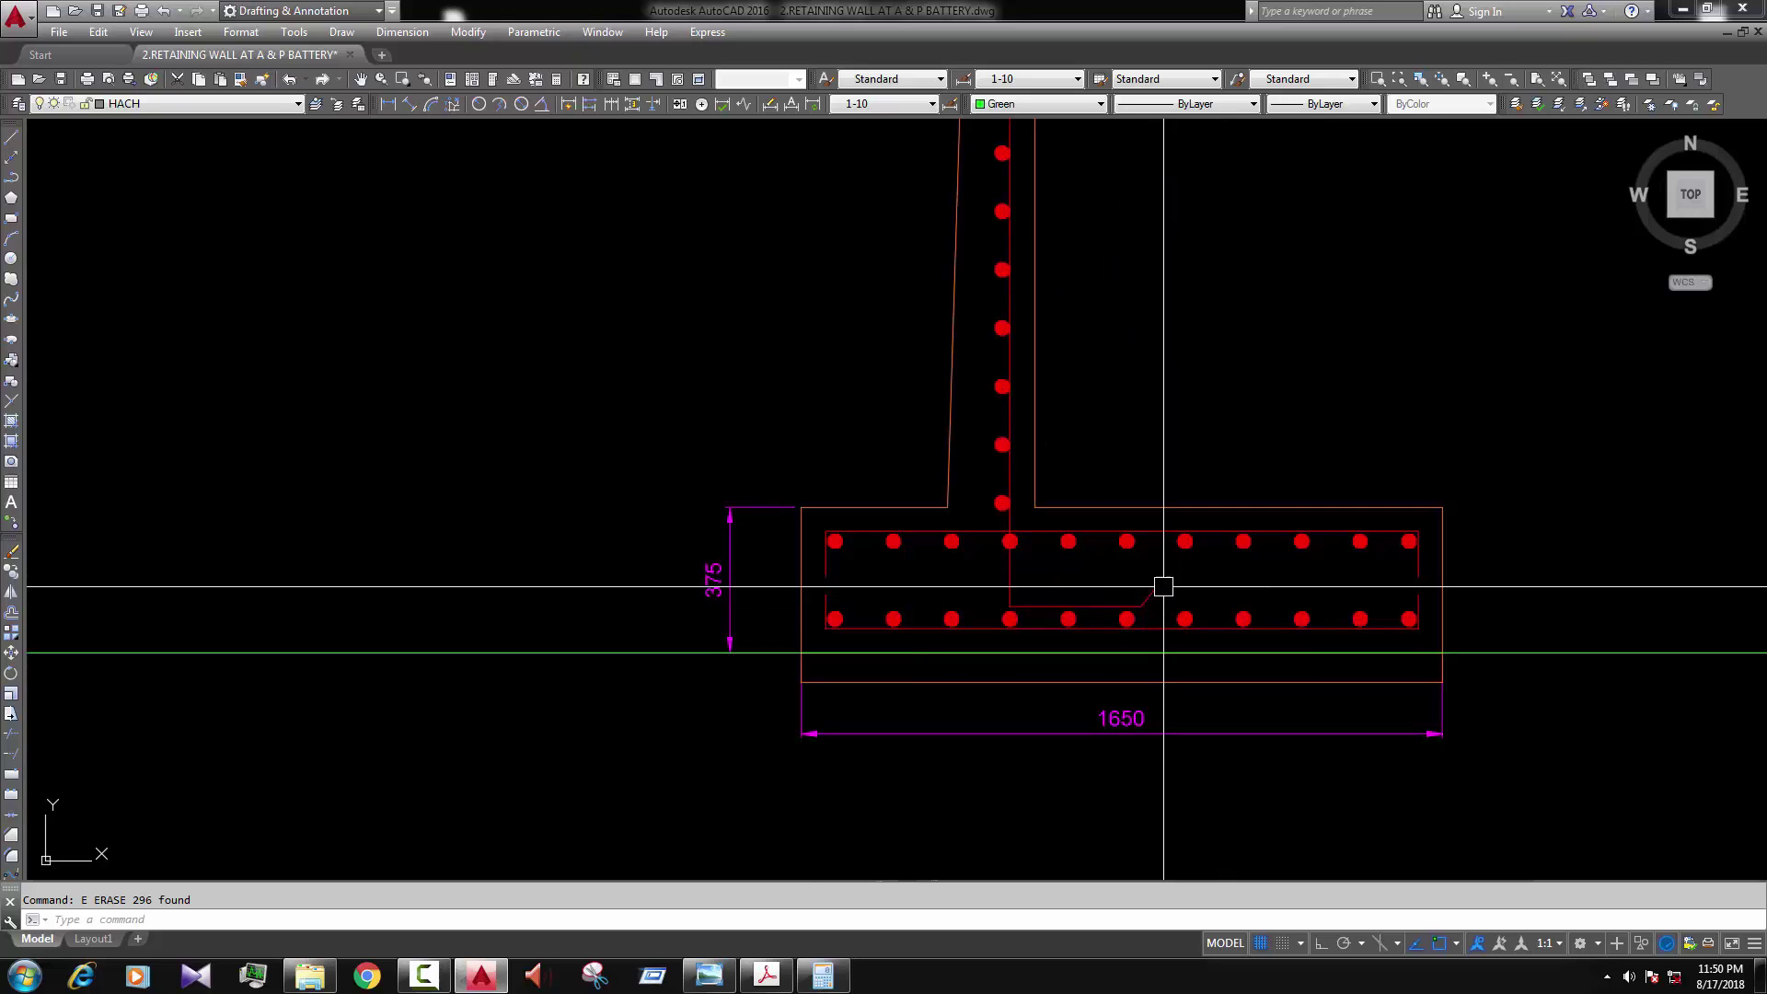
pyautogui.scroll(-2, 1168, 587)
pyautogui.click(1326, 621)
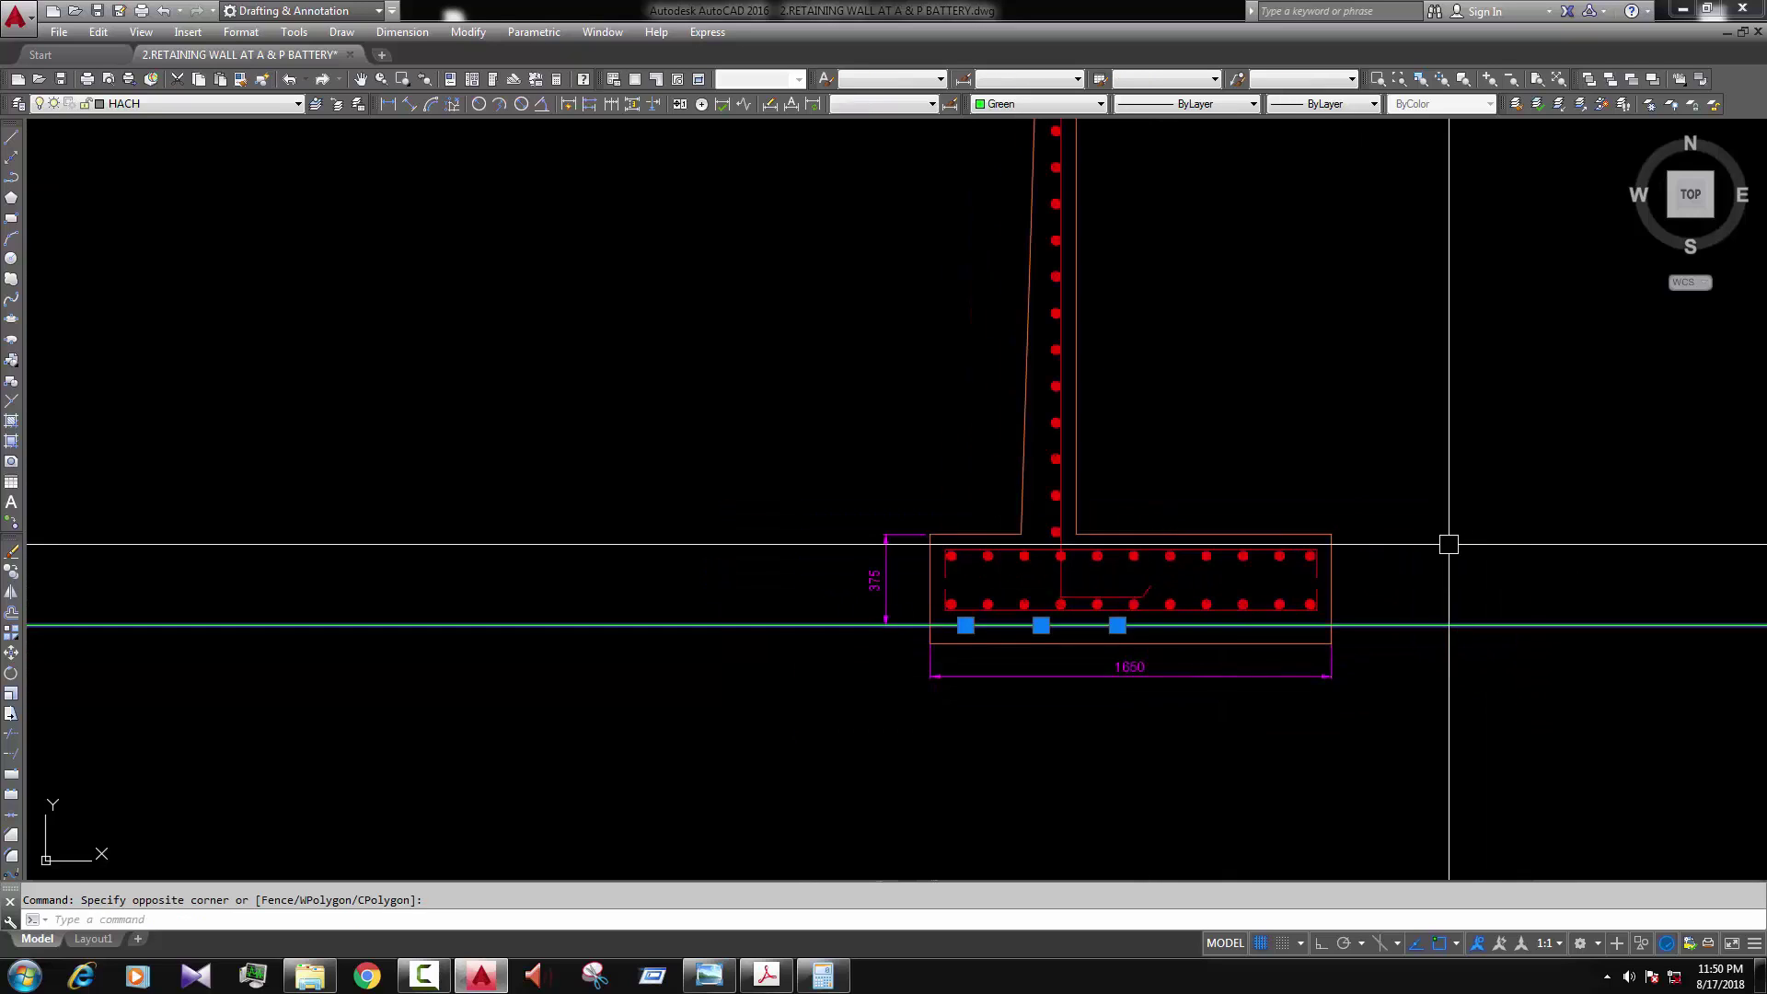
pyautogui.press('Delete')
pyautogui.scroll(2, 1105, 580)
pyautogui.scroll(-2, 1072, 580)
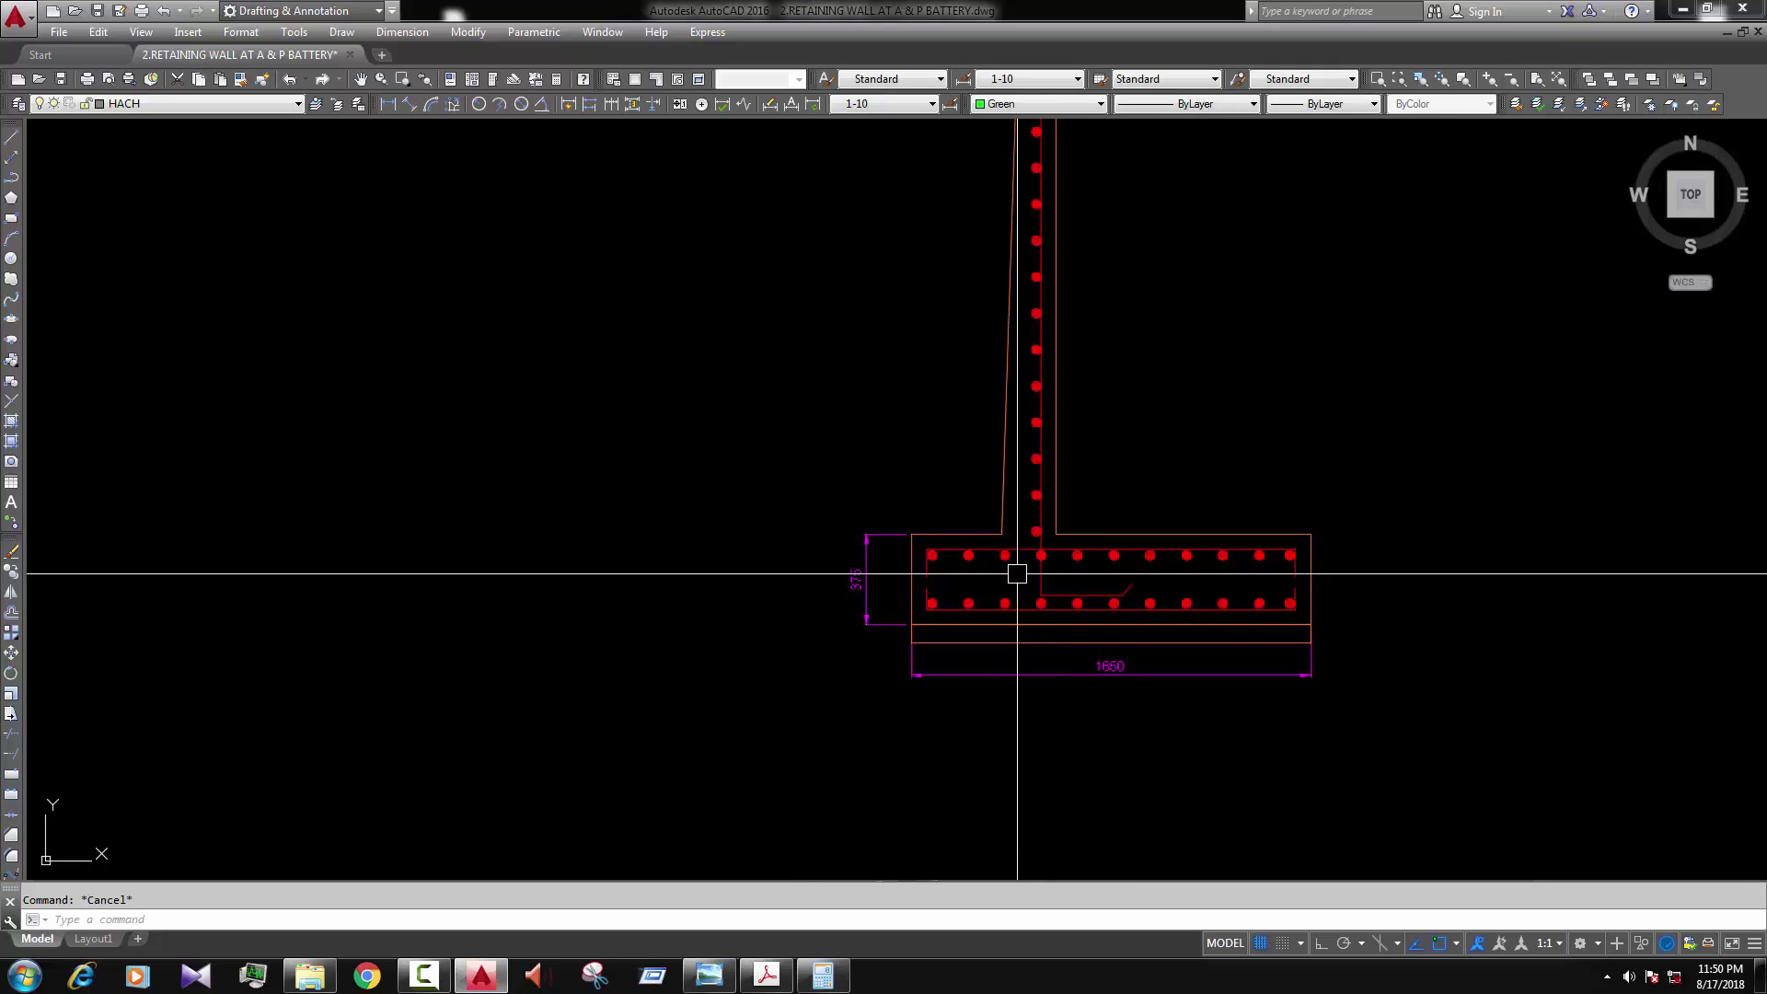
pyautogui.press('Return')
pyautogui.press('Escape')
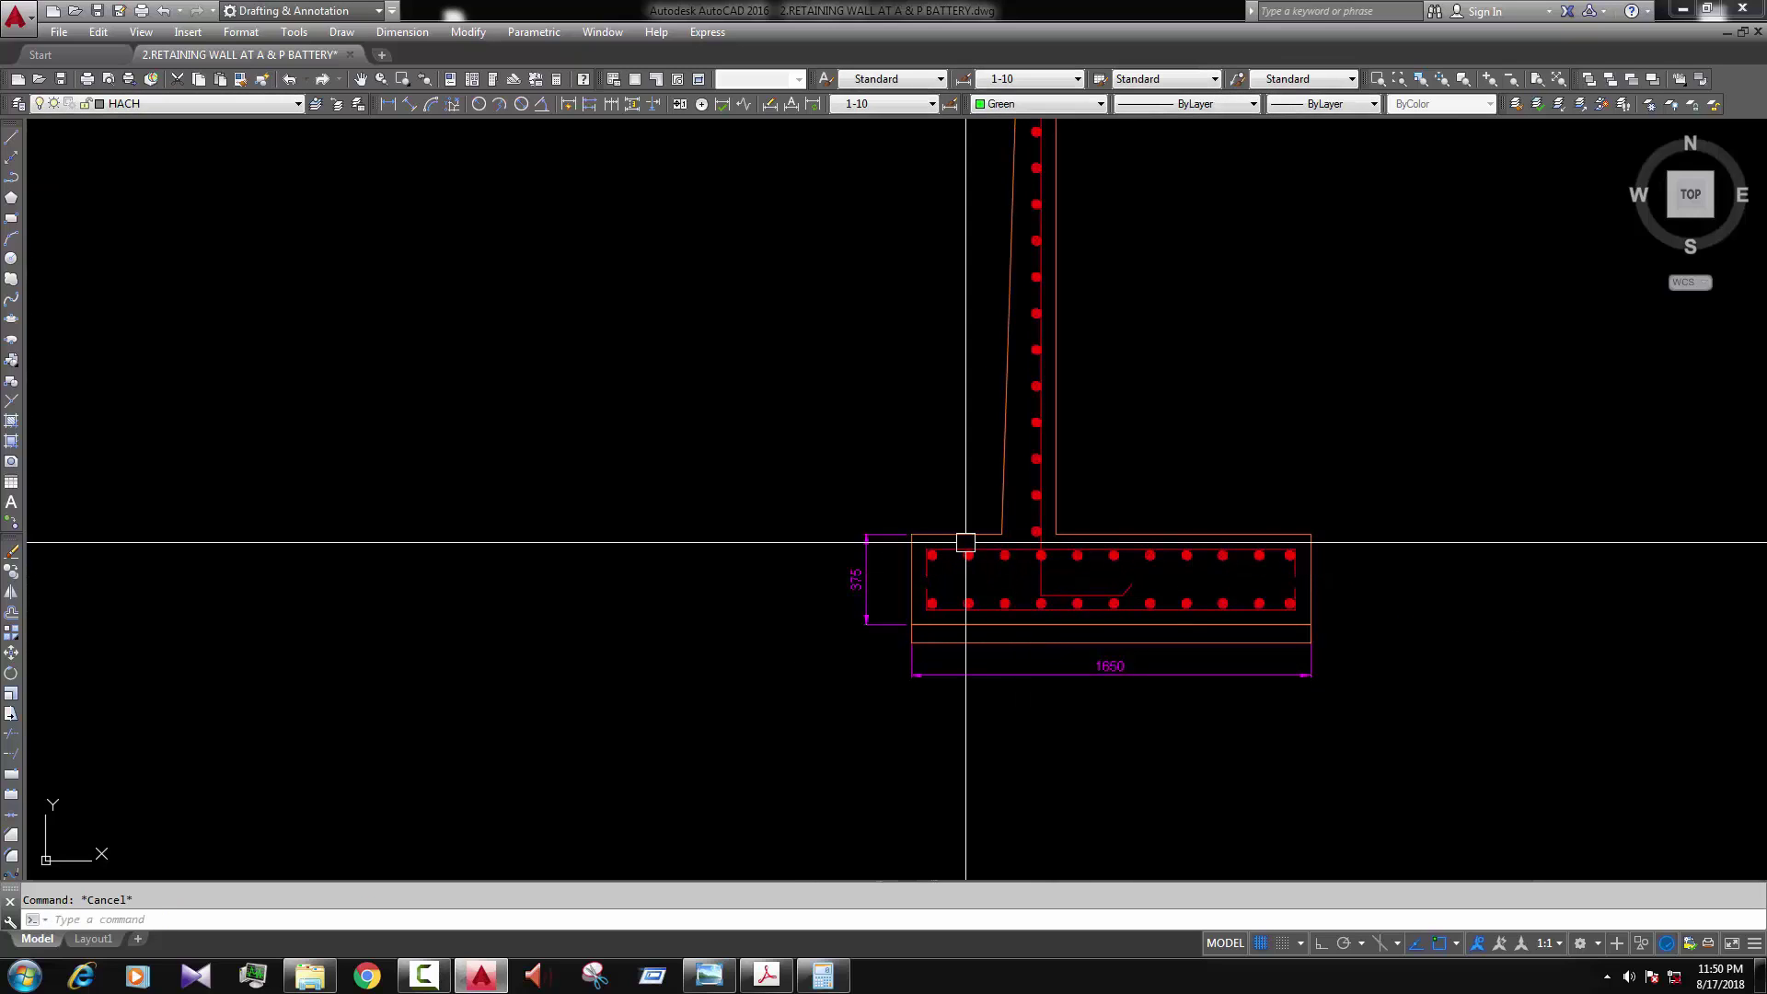
# Step: Draw a horizontal construction line along the top edge of the base
pyautogui.write('xl')
pyautogui.press('Return')
pyautogui.click(957, 533)
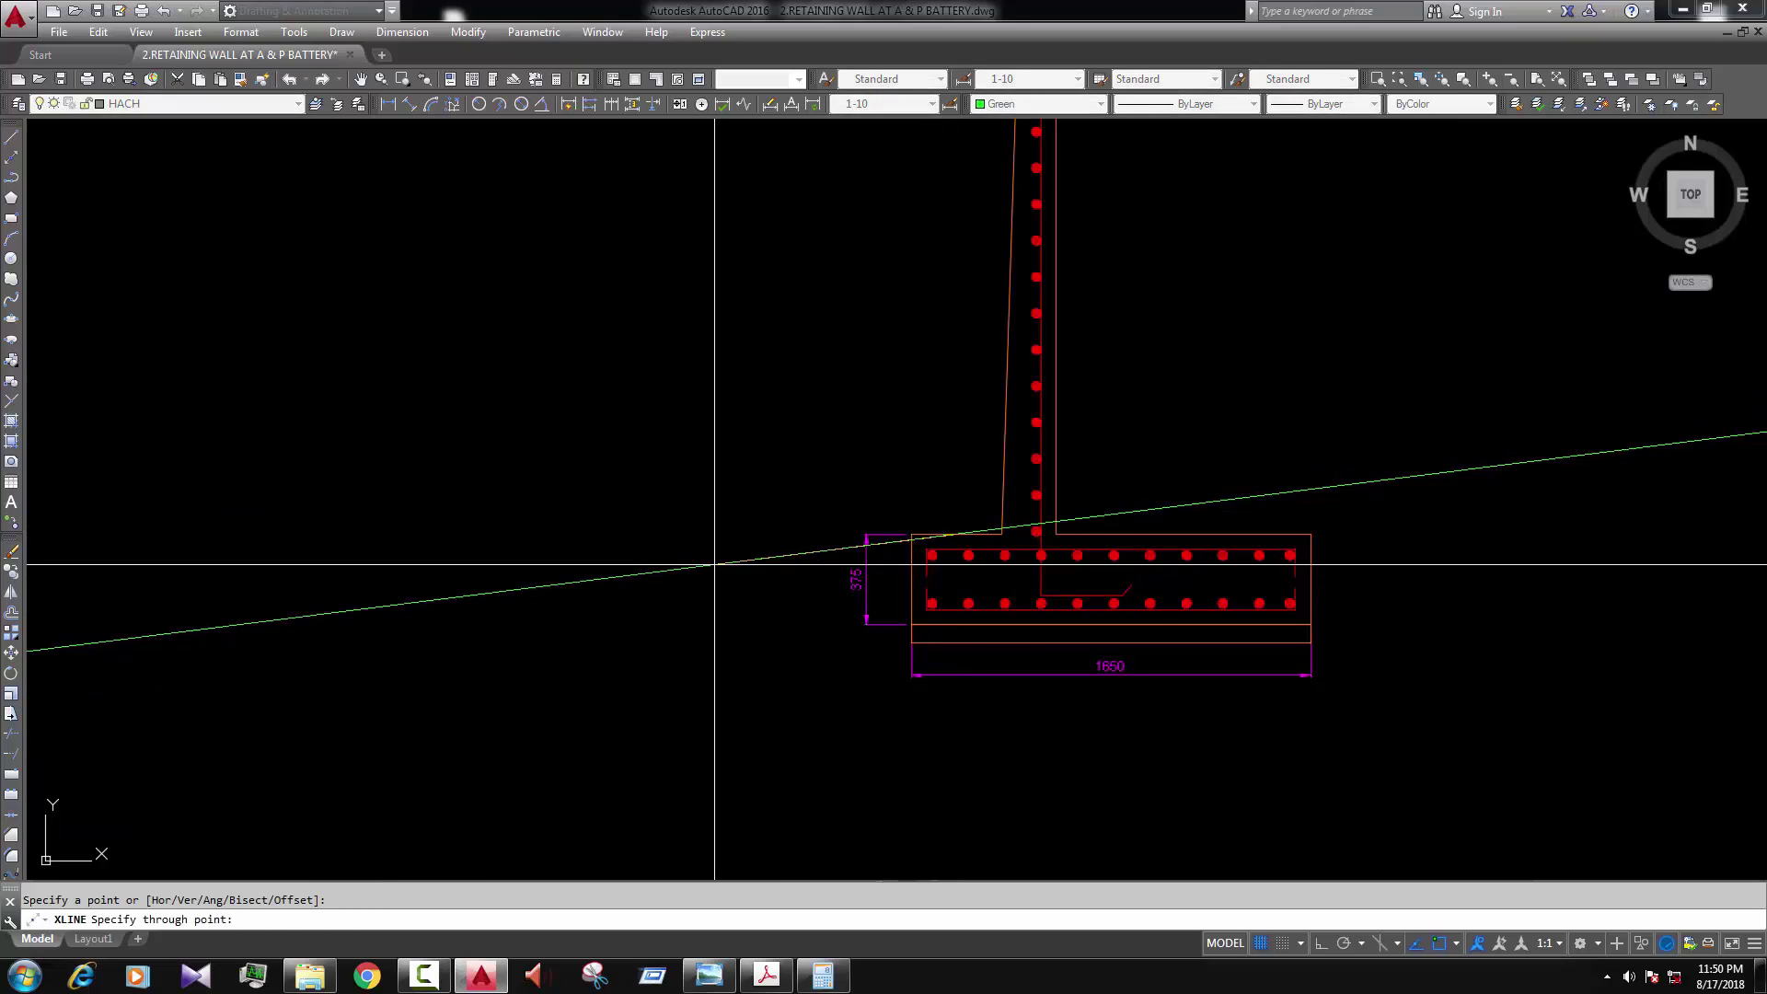
pyautogui.click(643, 587)
pyautogui.press('Escape')
# Step: Offset the construction line at the base's top edge upward by 750
pyautogui.write('o')
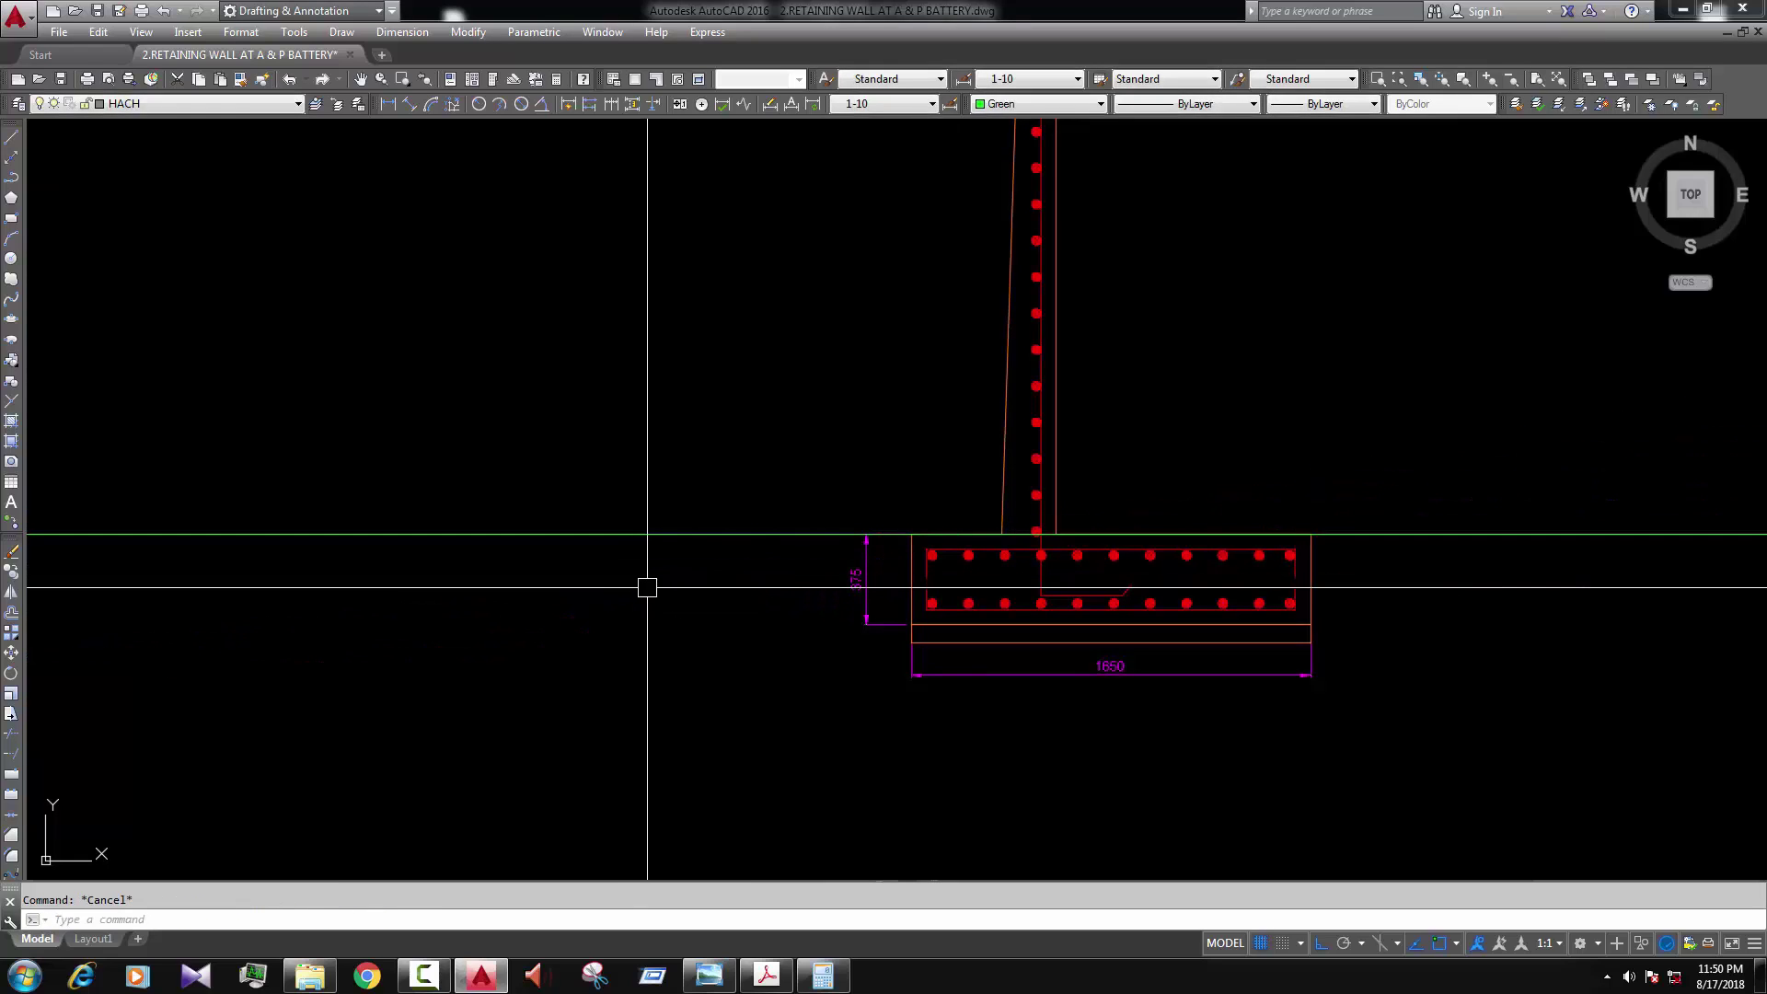
pyautogui.press('Return')
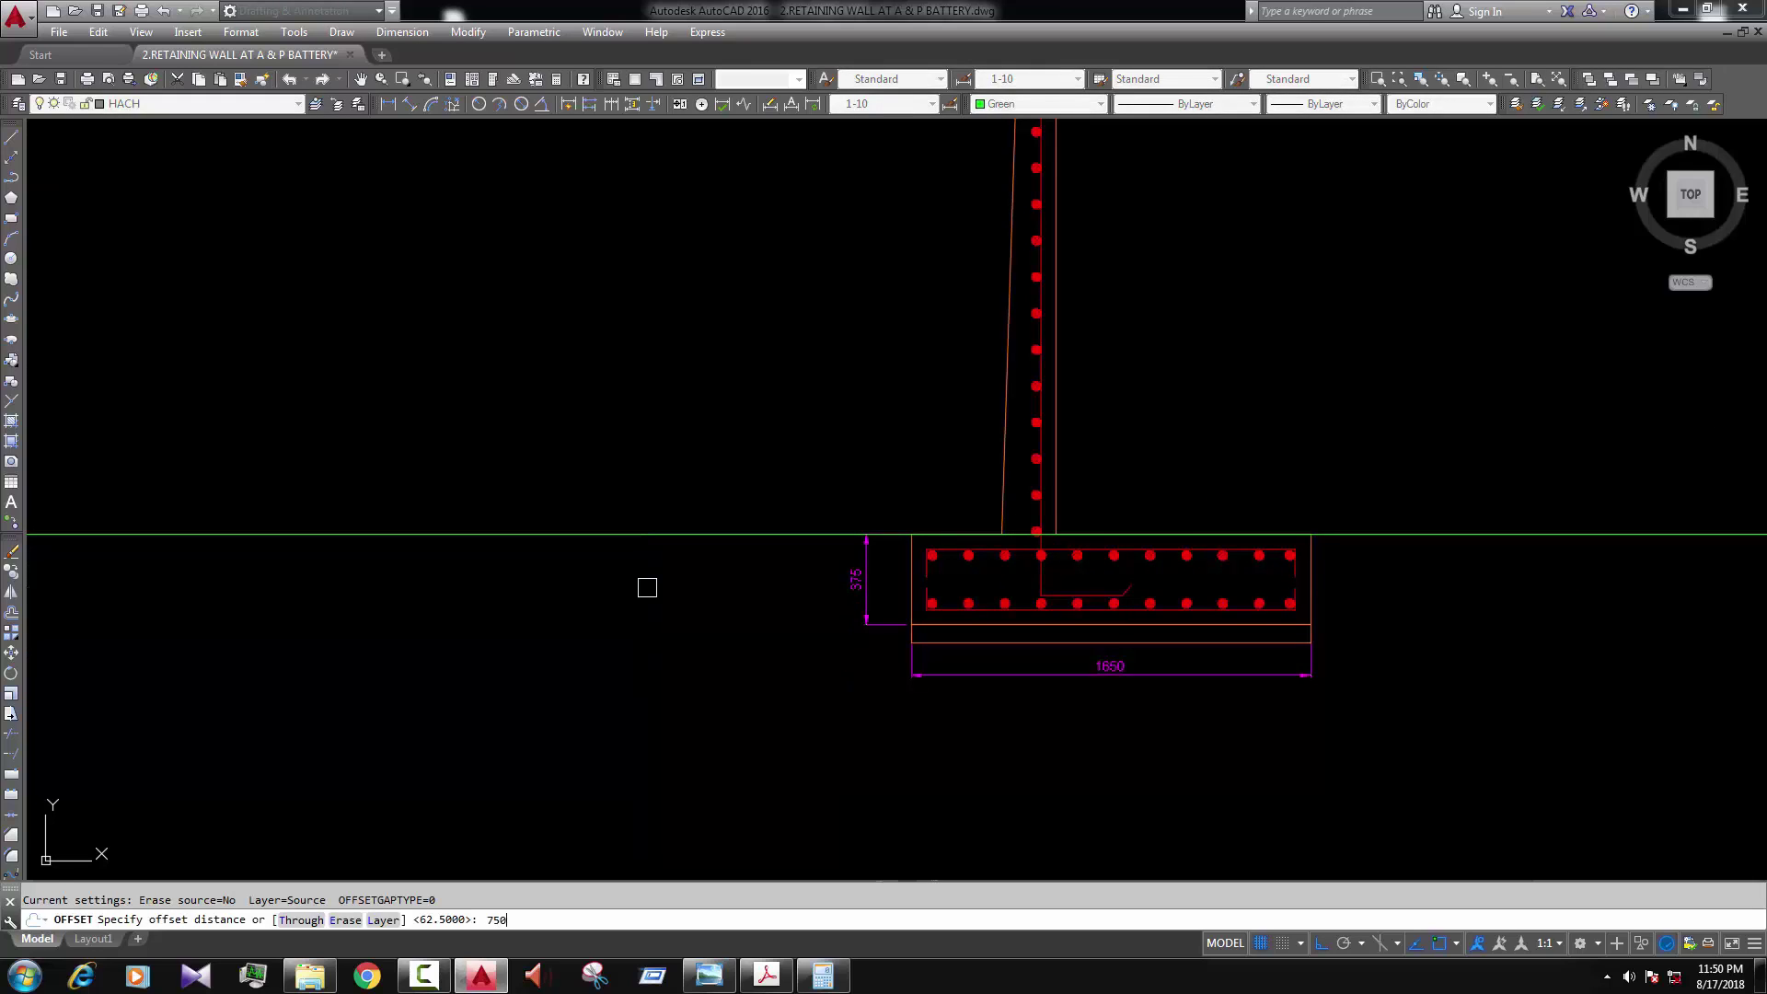
pyautogui.click(771, 532)
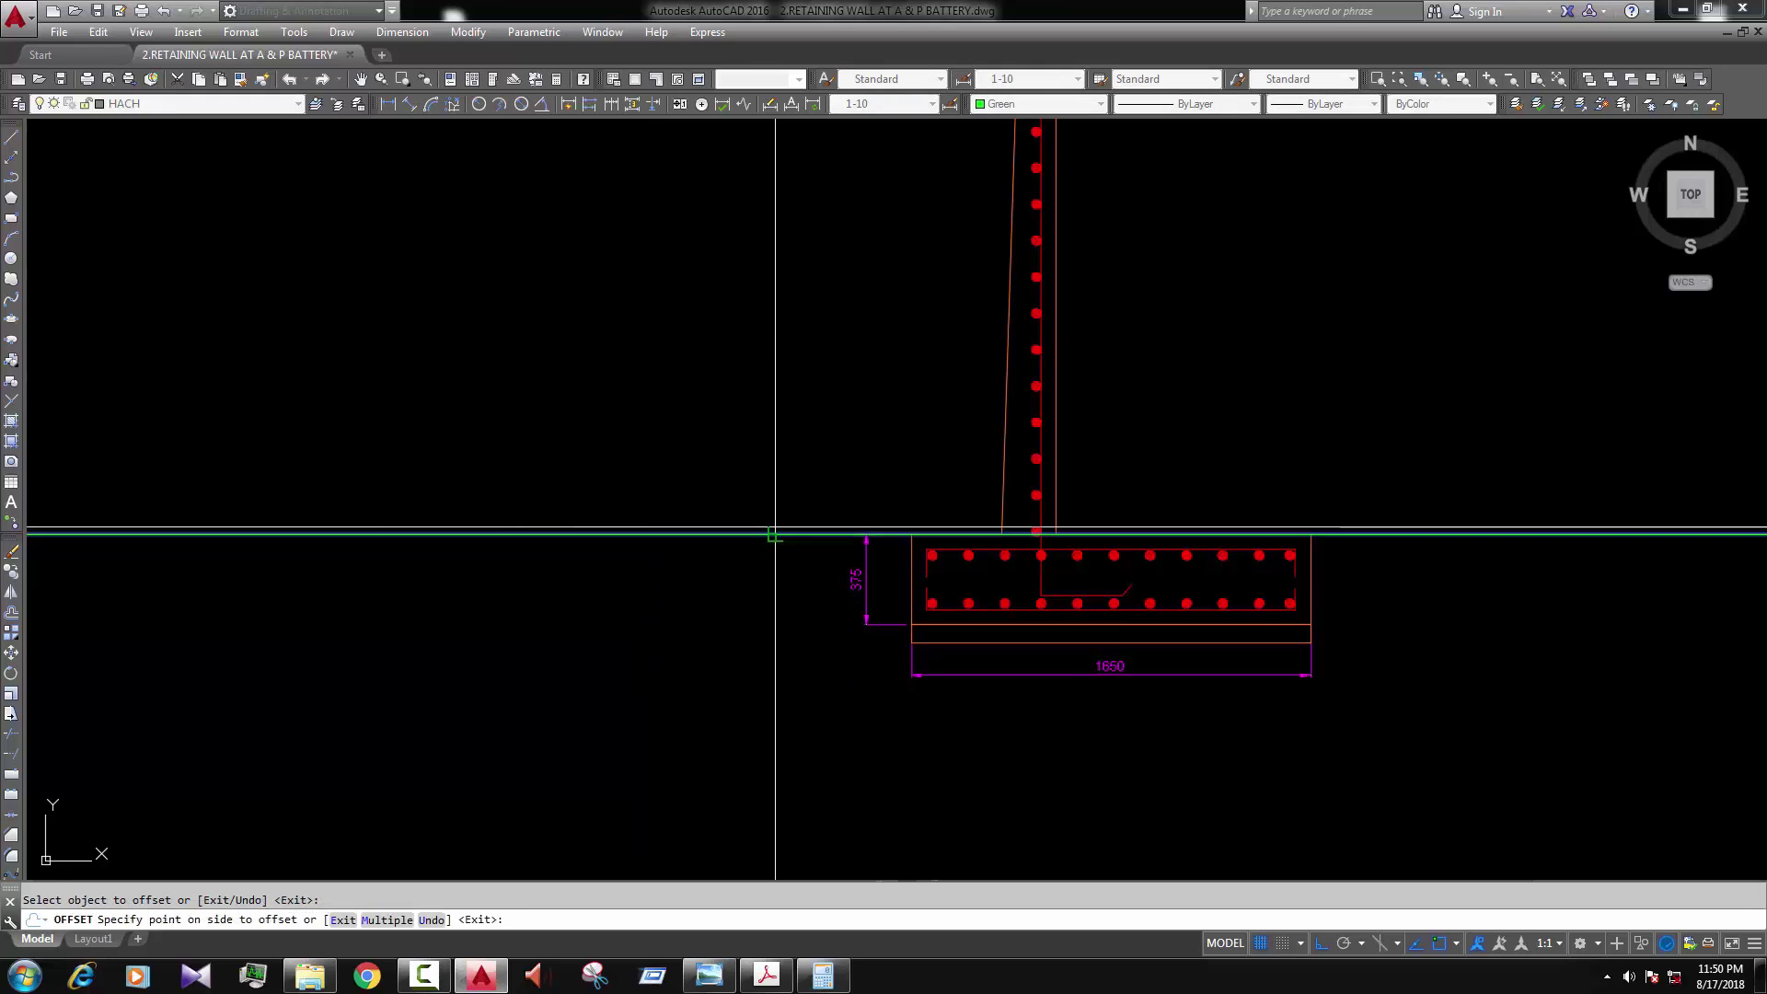
pyautogui.click(779, 491)
pyautogui.press('Escape')
pyautogui.scroll(-2, 983, 466)
pyautogui.scroll(2, 795, 451)
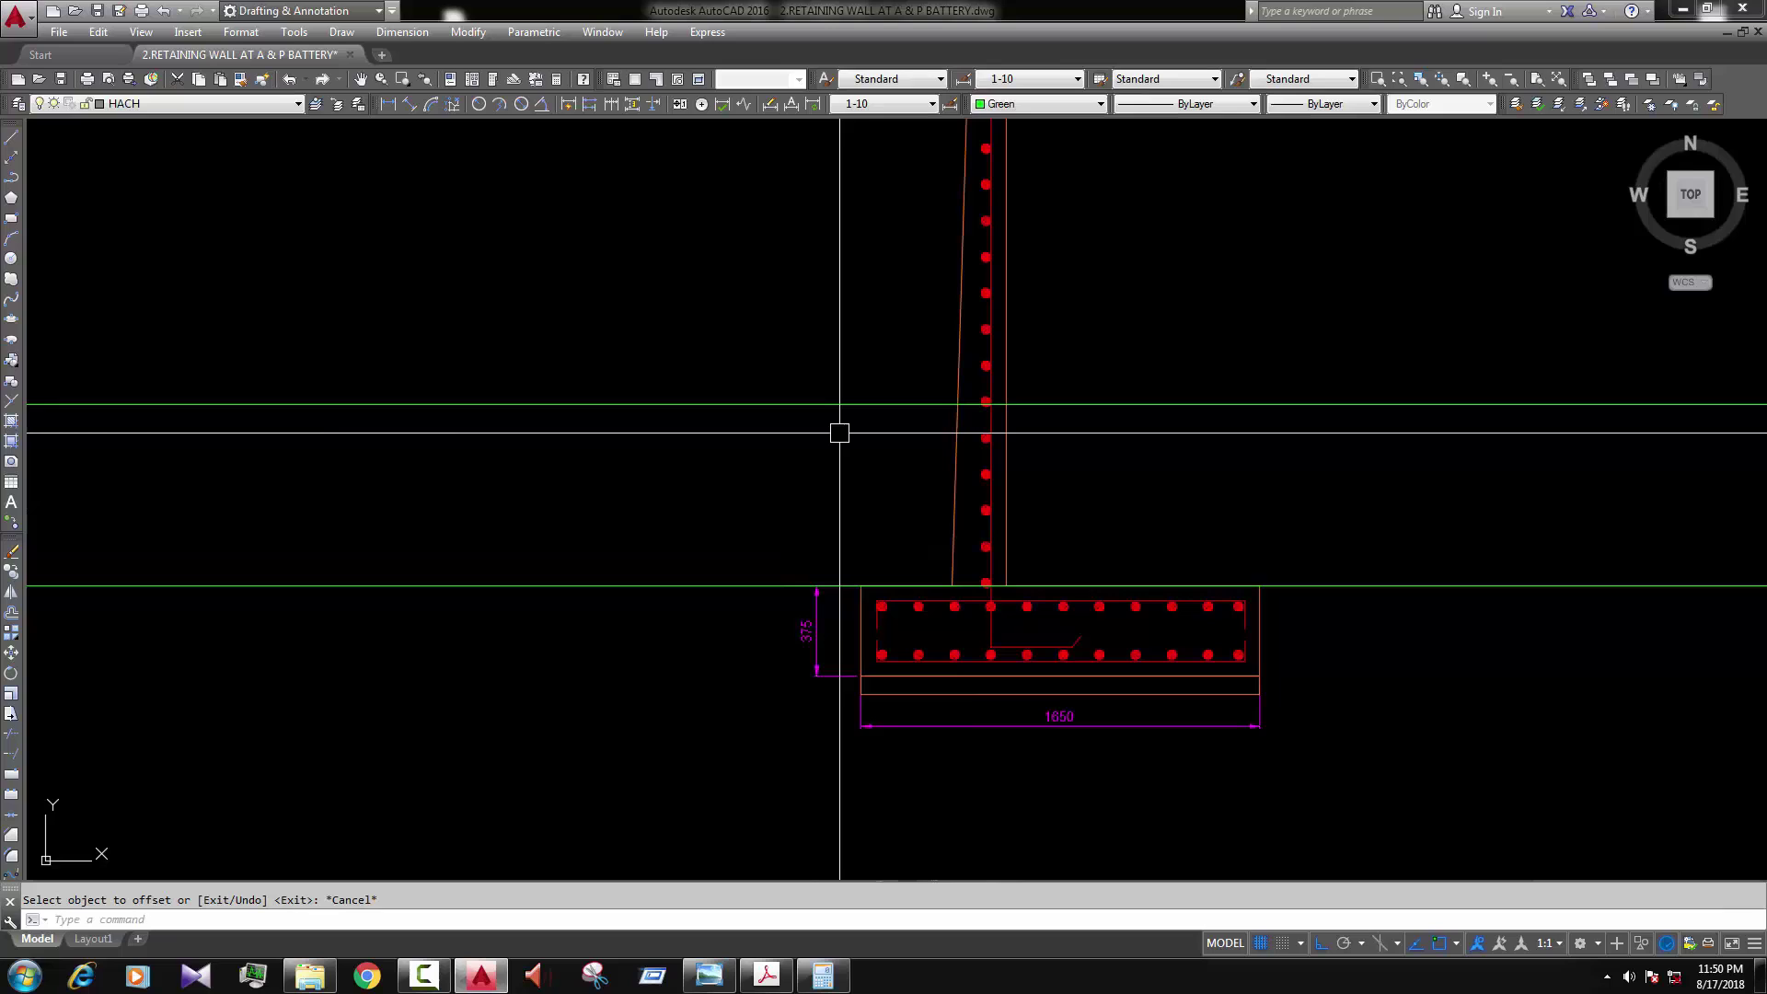
# Step: Draw a short slanted polyline rising to the right from the upper construction line, just left of the stem
pyautogui.write('pl')
pyautogui.press('Return')
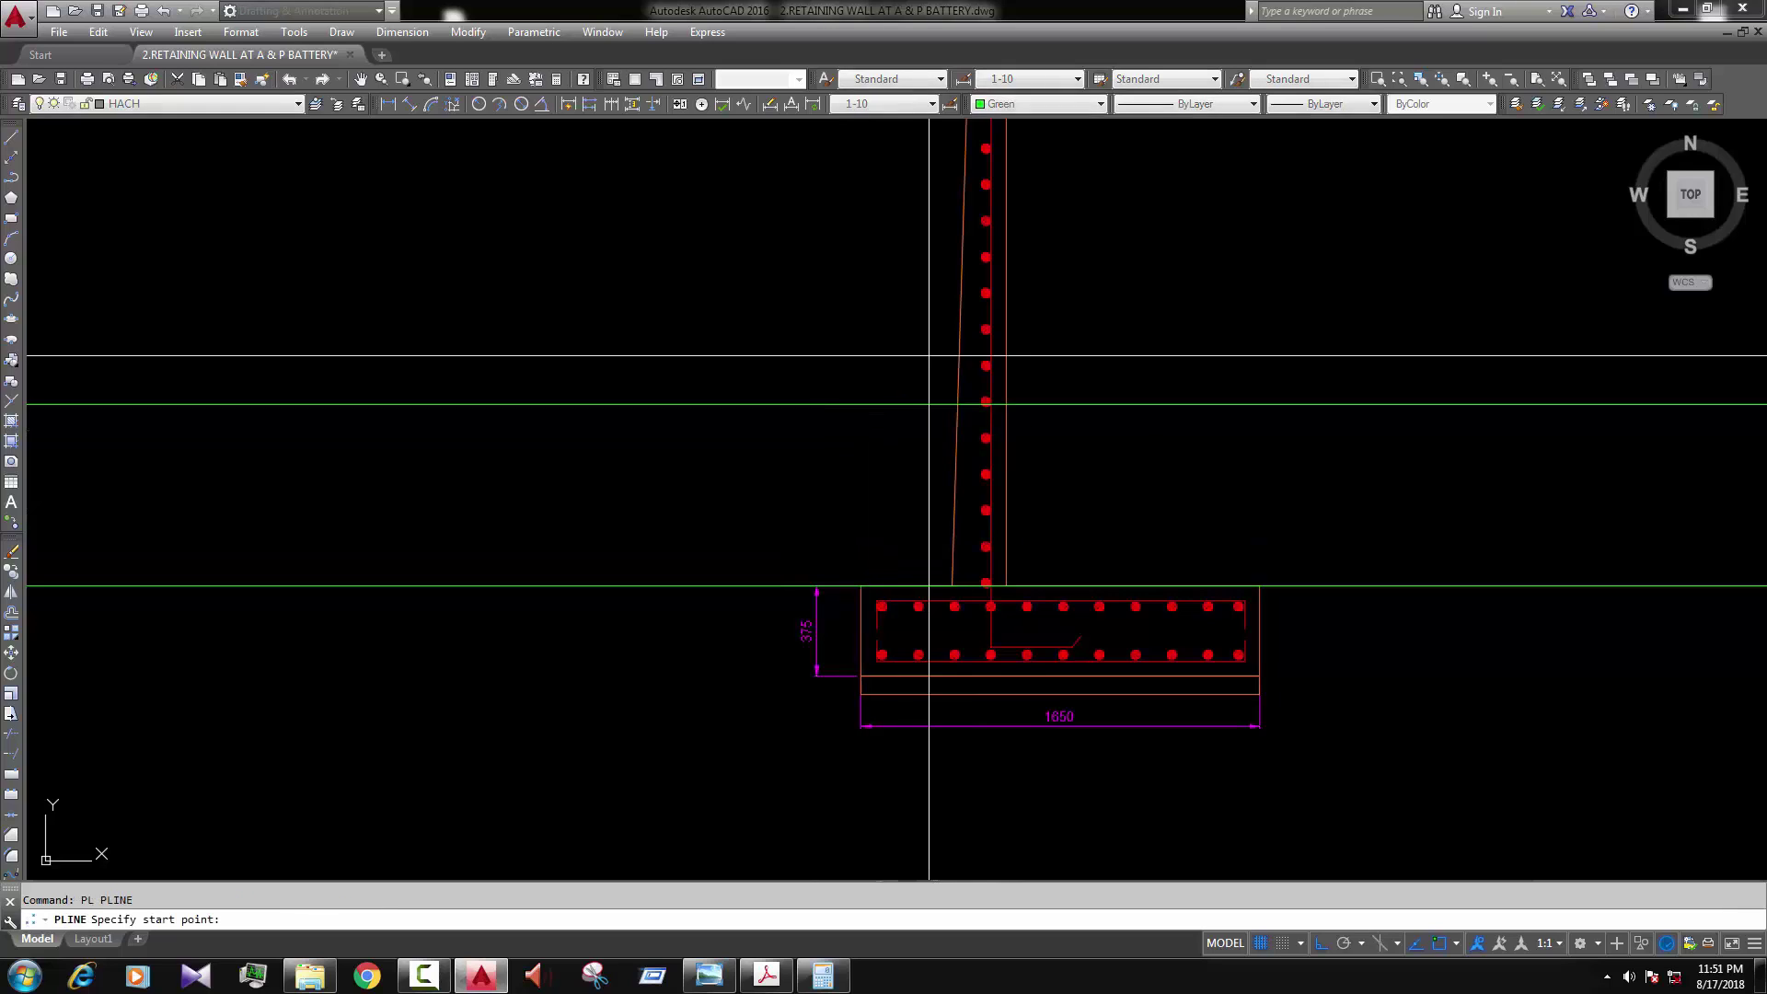
pyautogui.scroll(2, 931, 357)
pyautogui.click(890, 432)
pyautogui.click(890, 433)
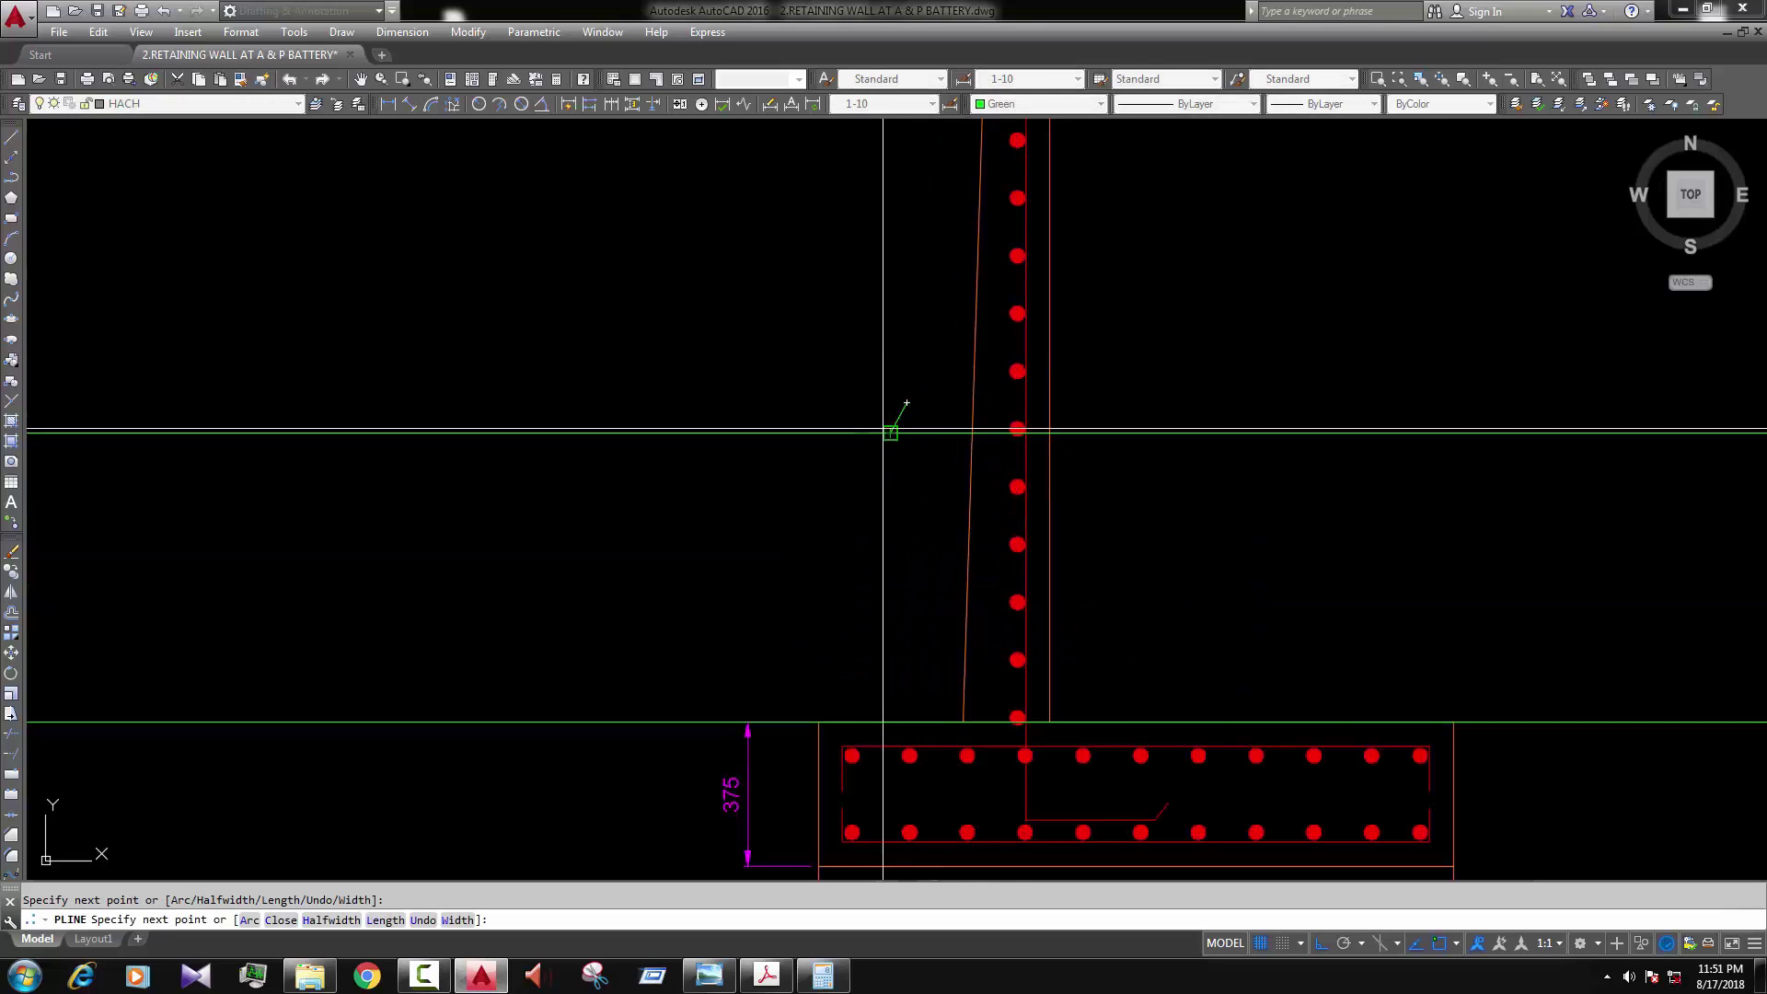
pyautogui.press('Return')
# Step: Mirror the short slanted line about a vertical axis through its lower end, keeping the original, to form a V-shaped level mark
pyautogui.click(896, 422)
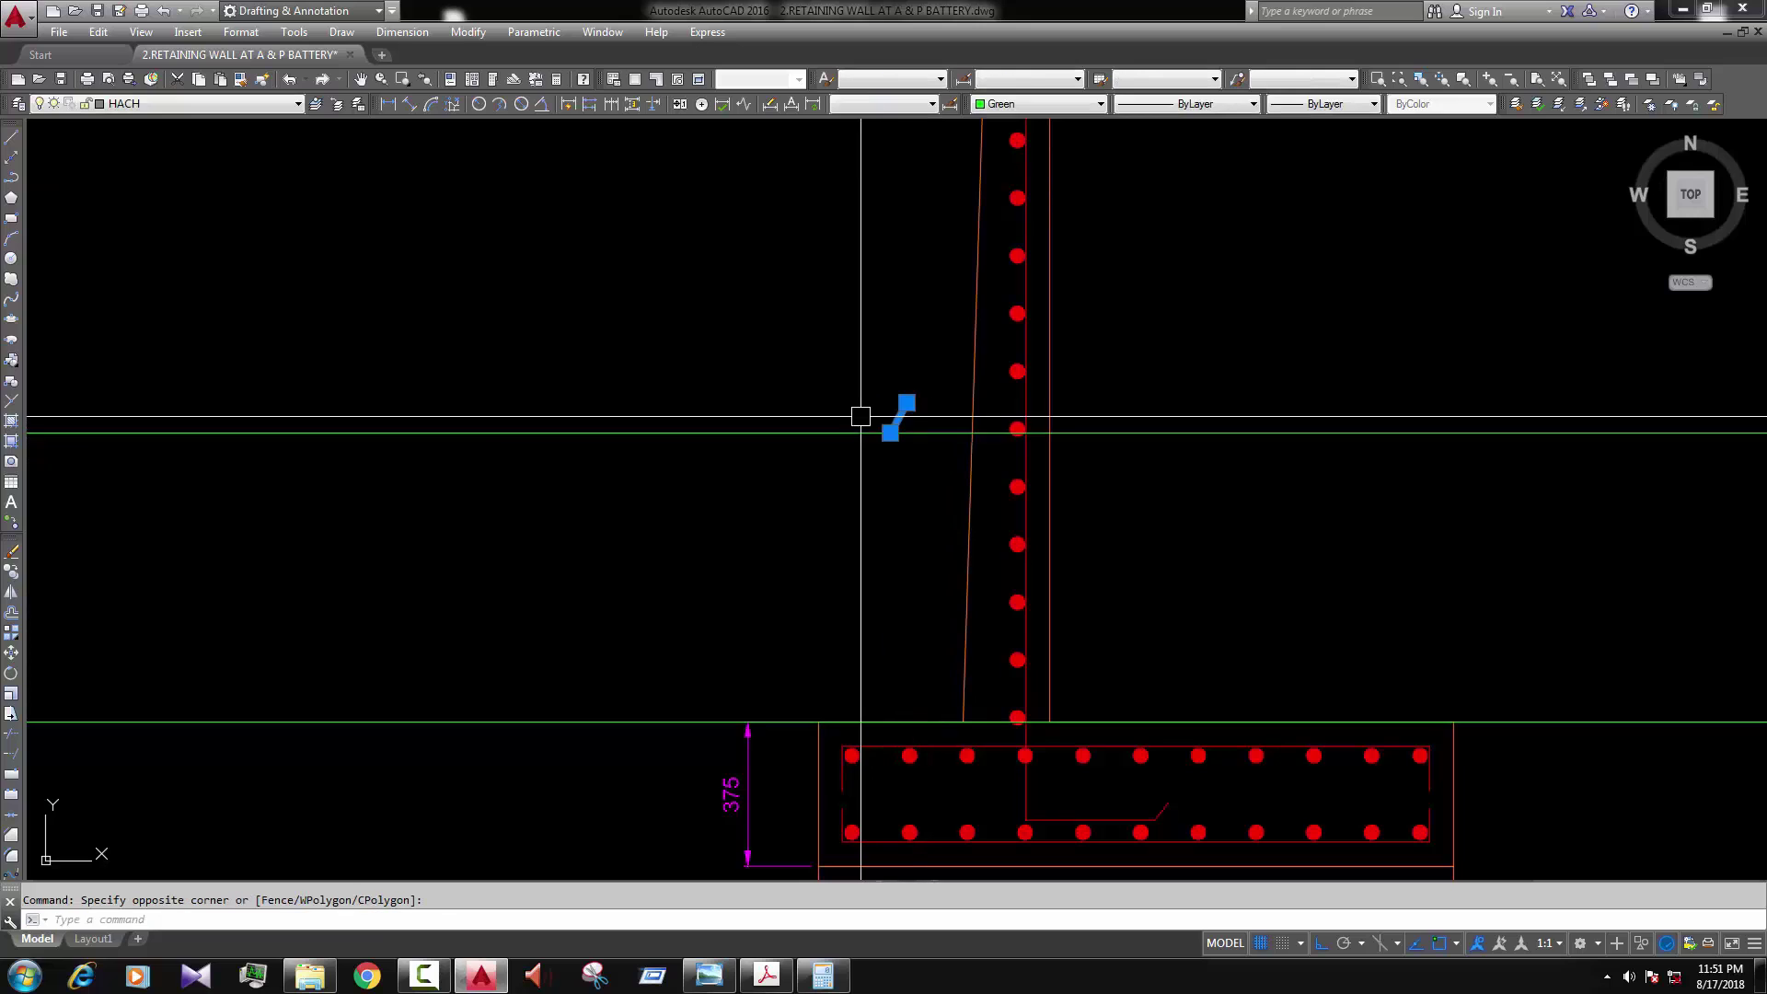
pyautogui.click(884, 477)
pyautogui.write('N')
pyautogui.press('Return')
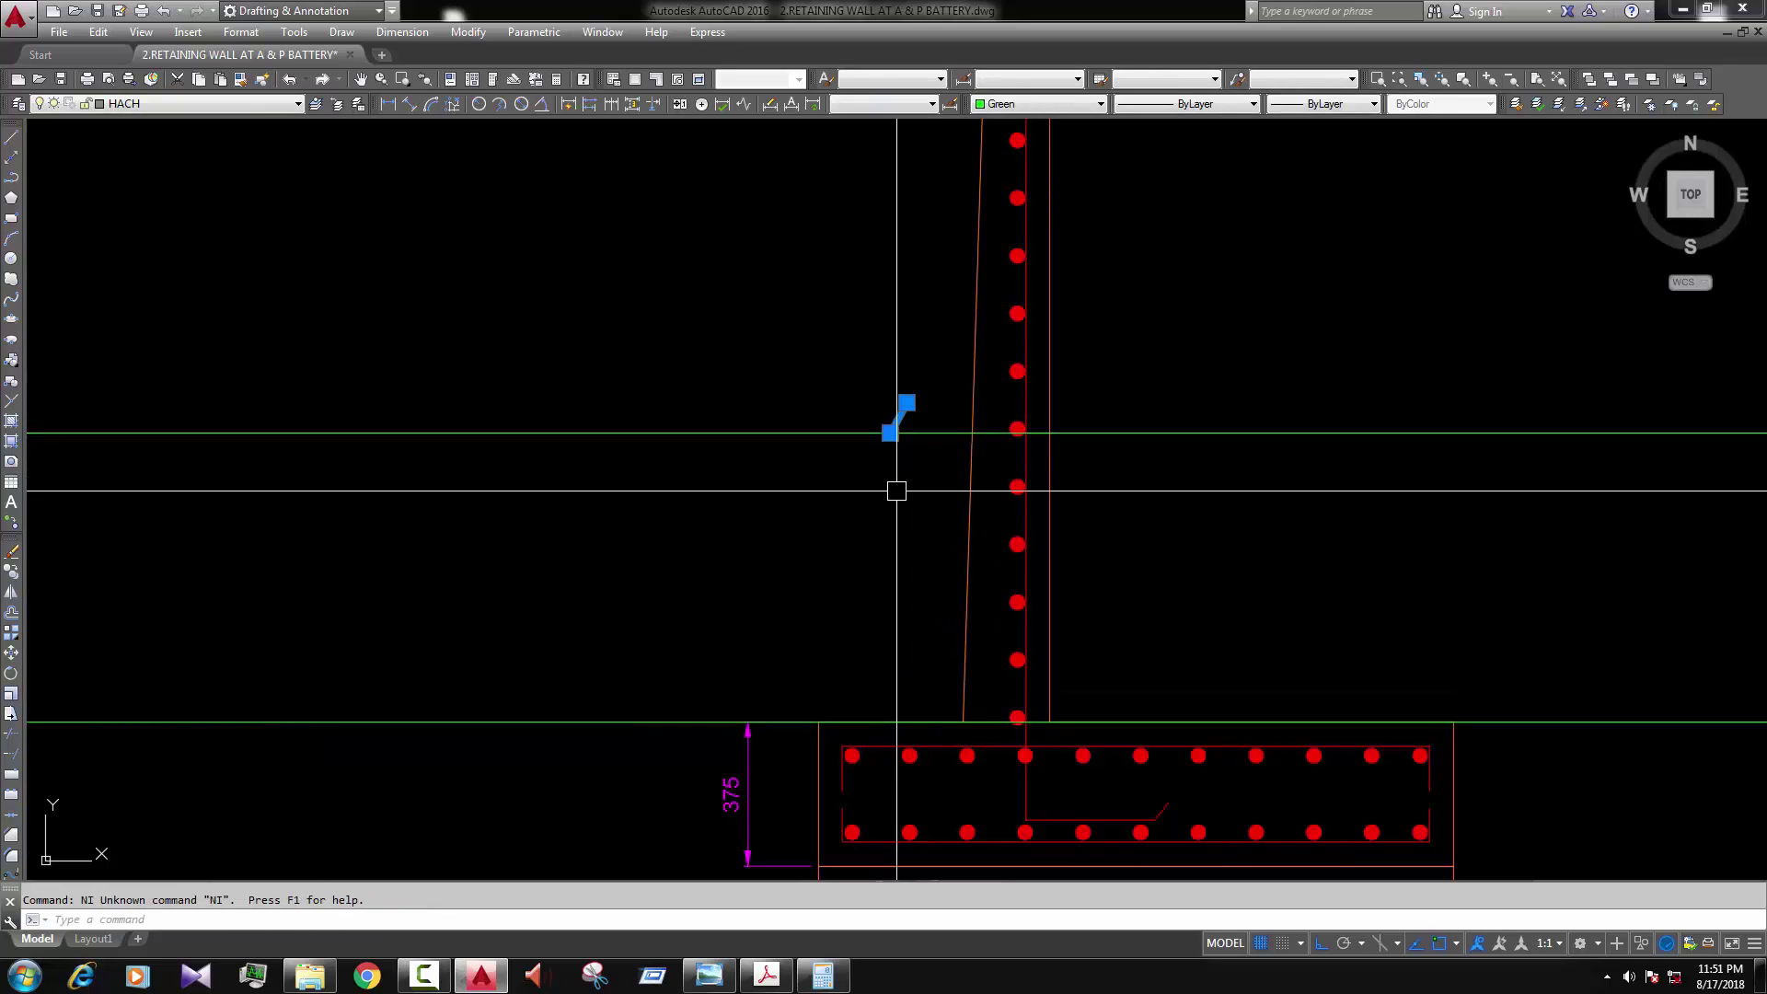
pyautogui.write('BM')
pyautogui.press('BackSpace')
pyautogui.press('BackSpace')
pyautogui.write('mi')
pyautogui.press('Return')
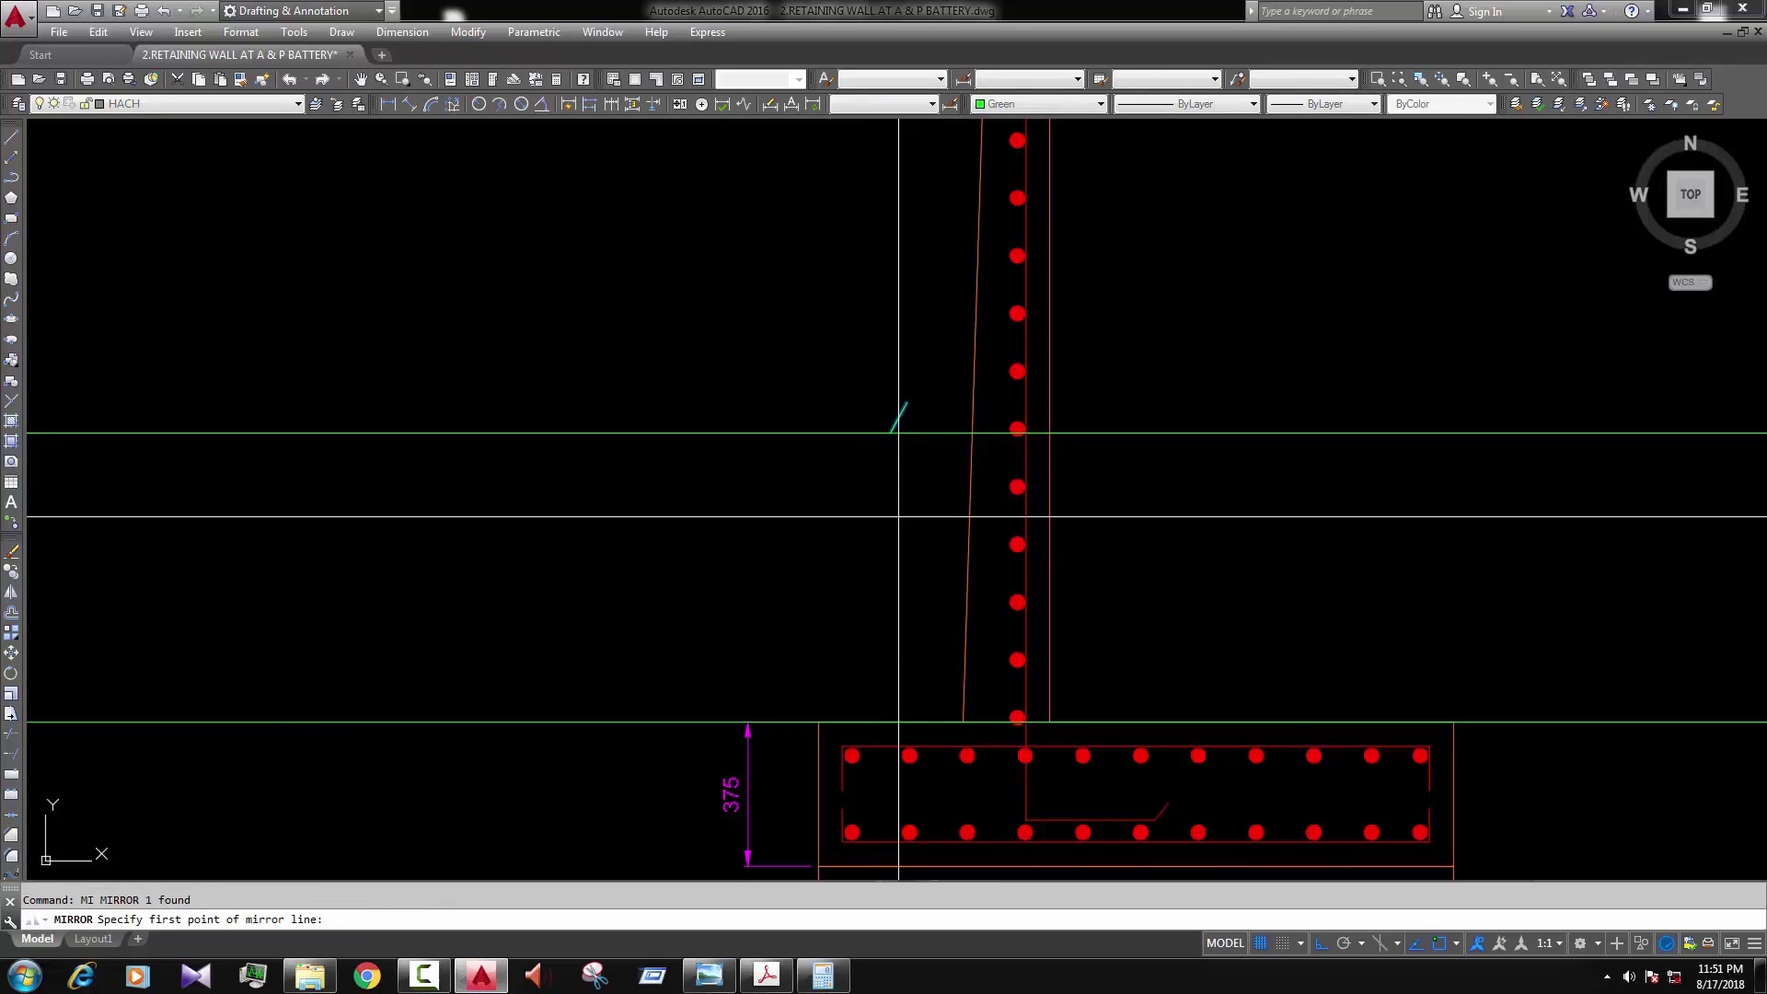
pyautogui.click(890, 432)
pyautogui.click(884, 526)
pyautogui.press('Return')
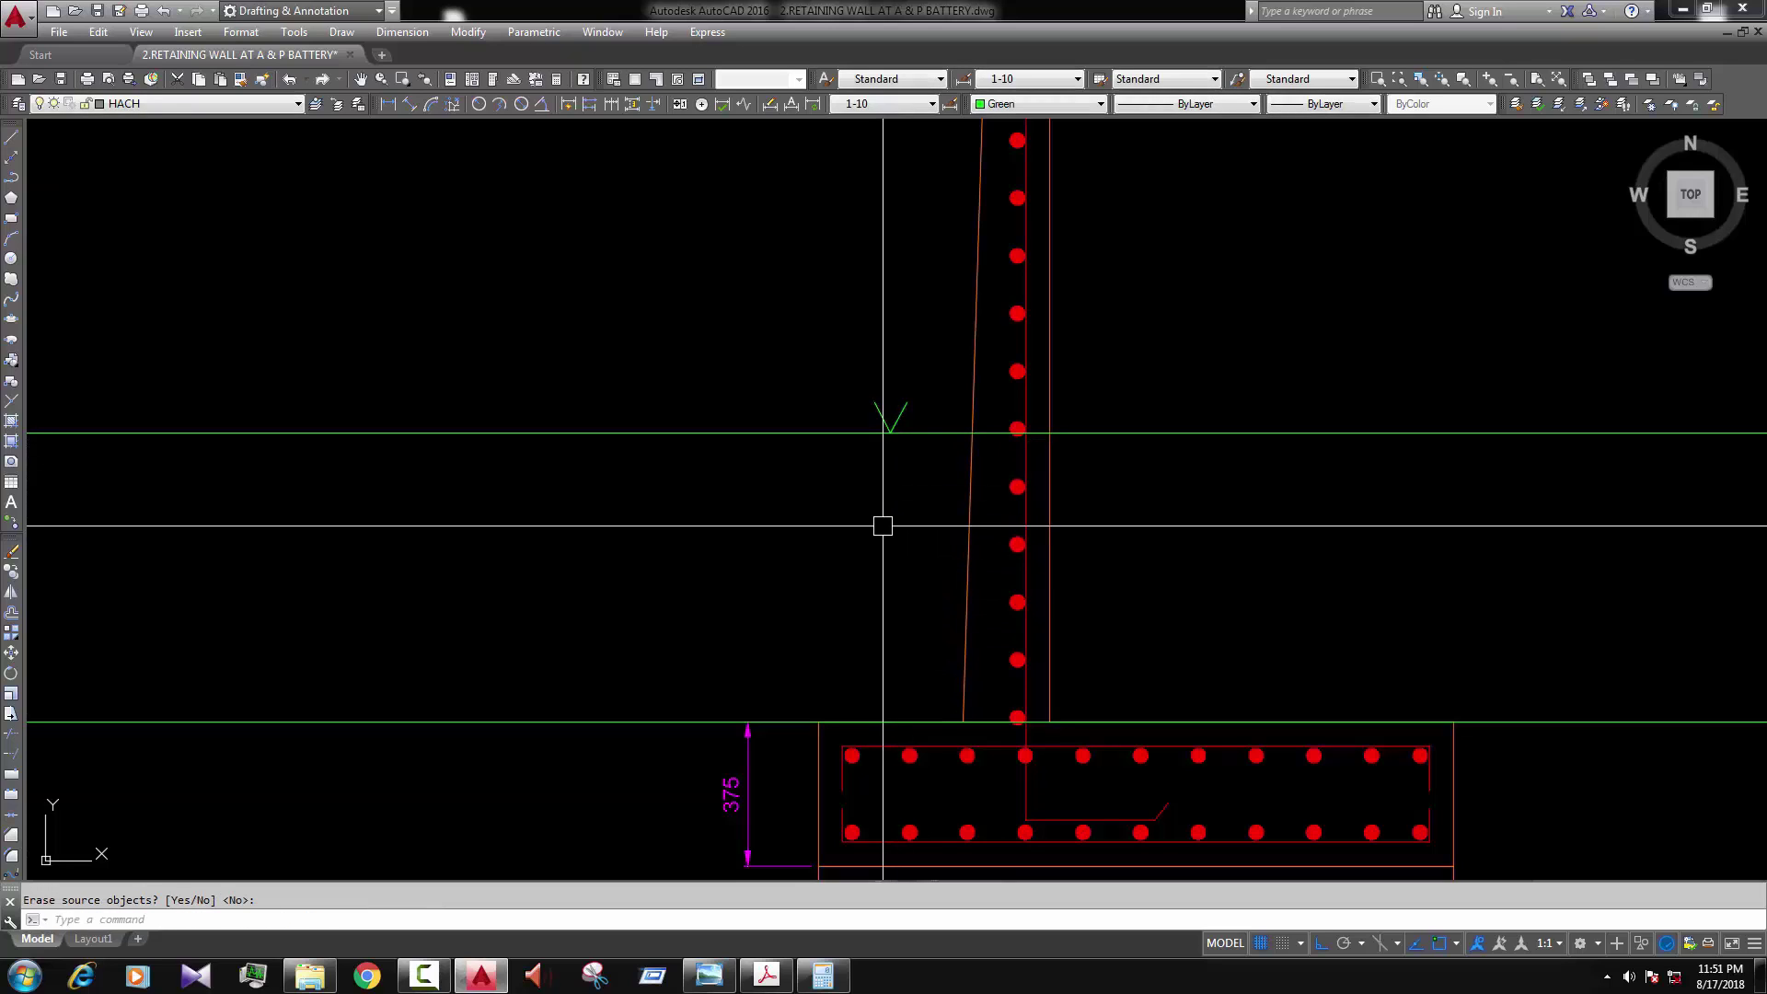
# Step: Draw a horizontal line from the upper right end of the V mark leftward, closing the level triangle and extending past it
pyautogui.write('l')
pyautogui.press('Return')
pyautogui.click(907, 402)
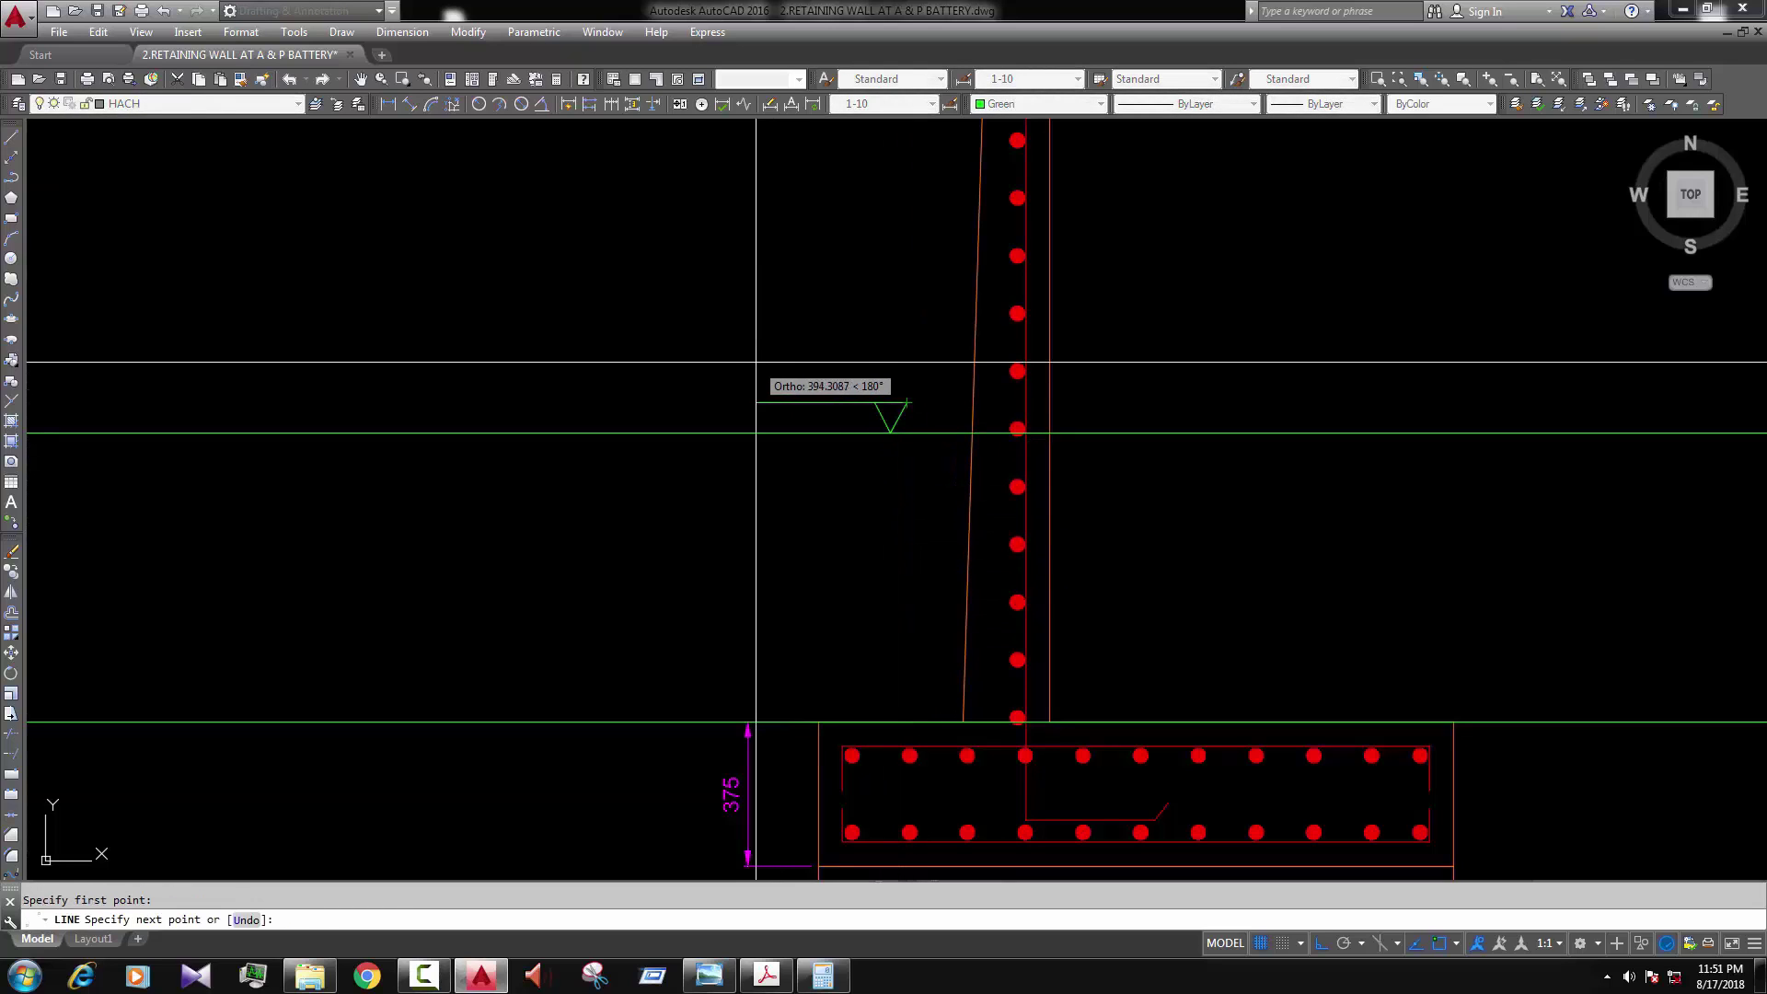
pyautogui.press('Escape')
pyautogui.scroll(-4, 763, 587)
pyautogui.scroll(4, 800, 551)
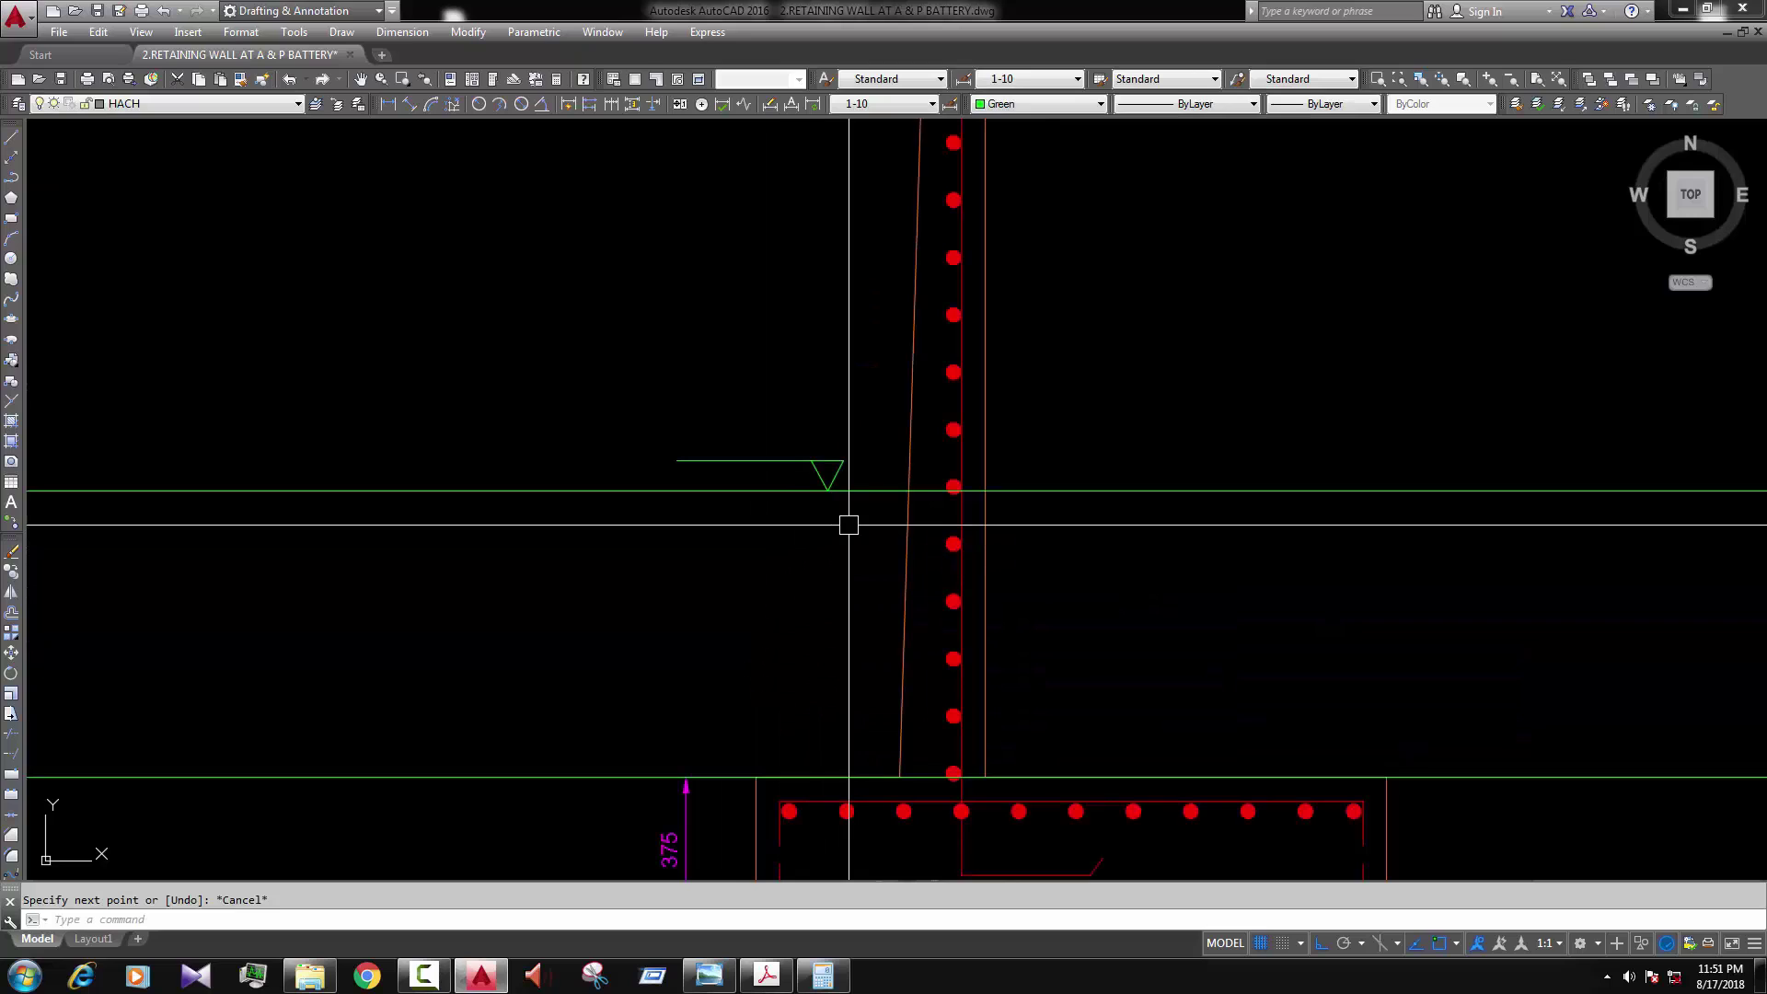
# Step: Trim the upper construction line against both stem faces so only its portion left of the wall is kept
pyautogui.click(978, 574)
pyautogui.press('Return')
pyautogui.click(1025, 491)
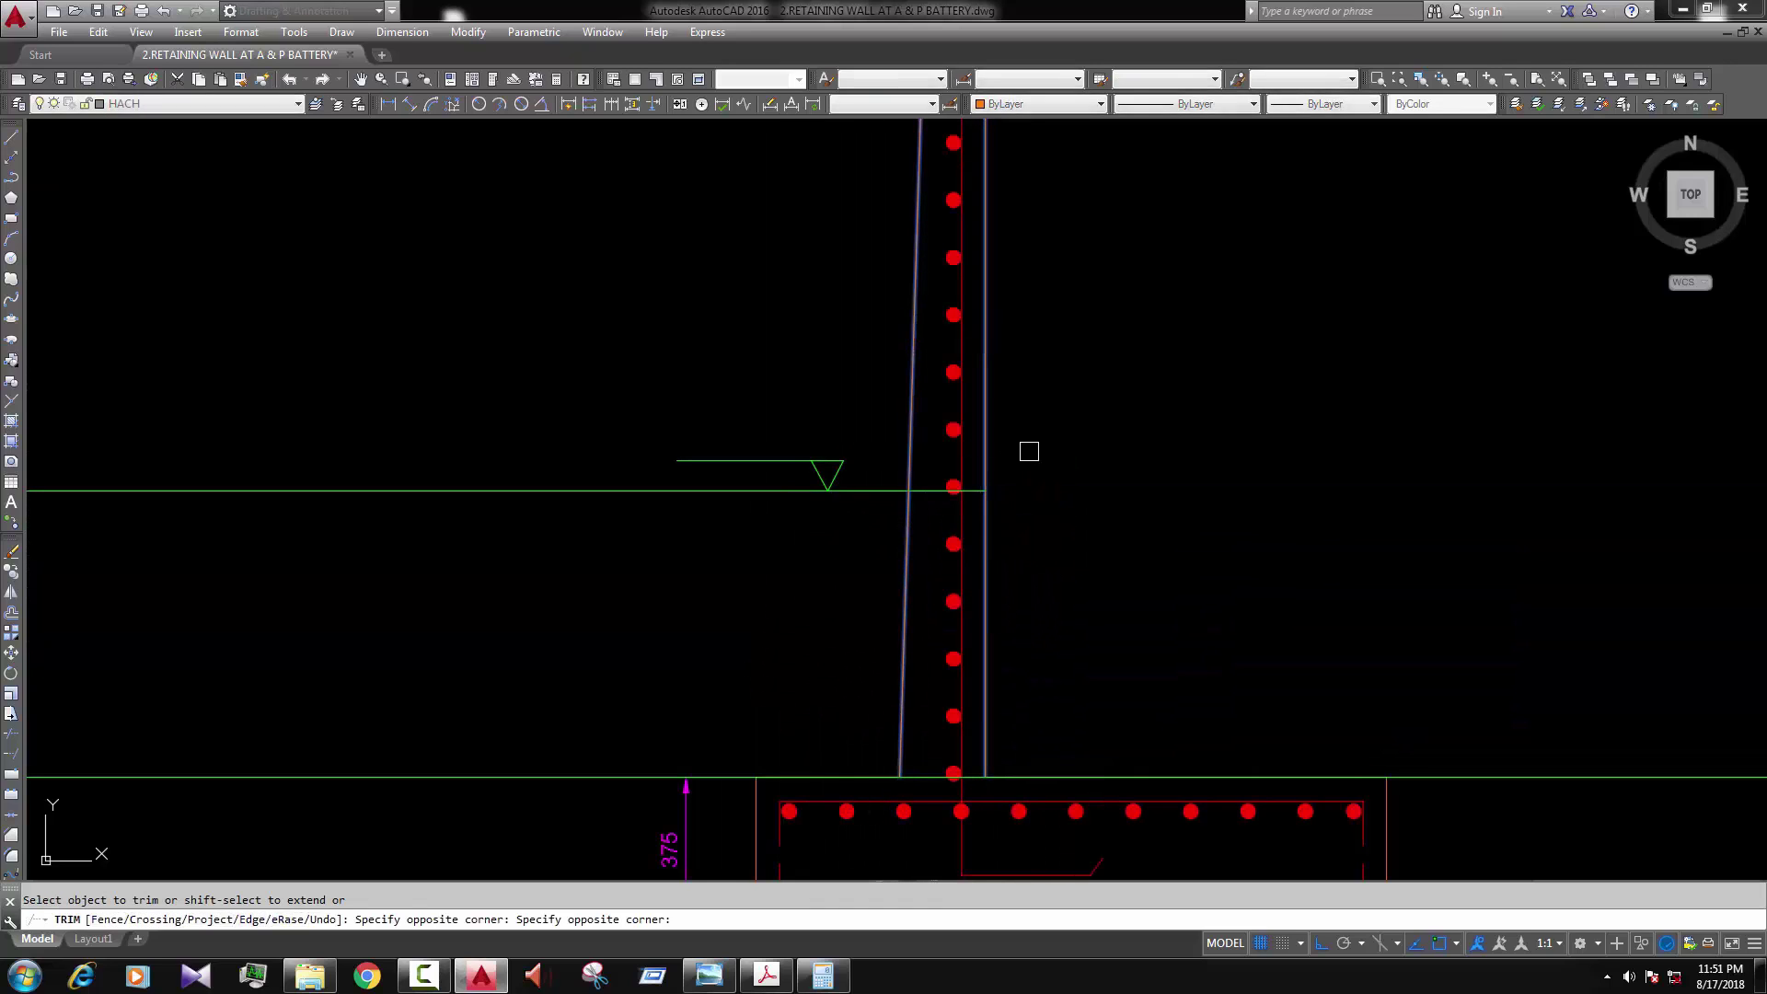
pyautogui.click(927, 490)
pyautogui.press('Escape')
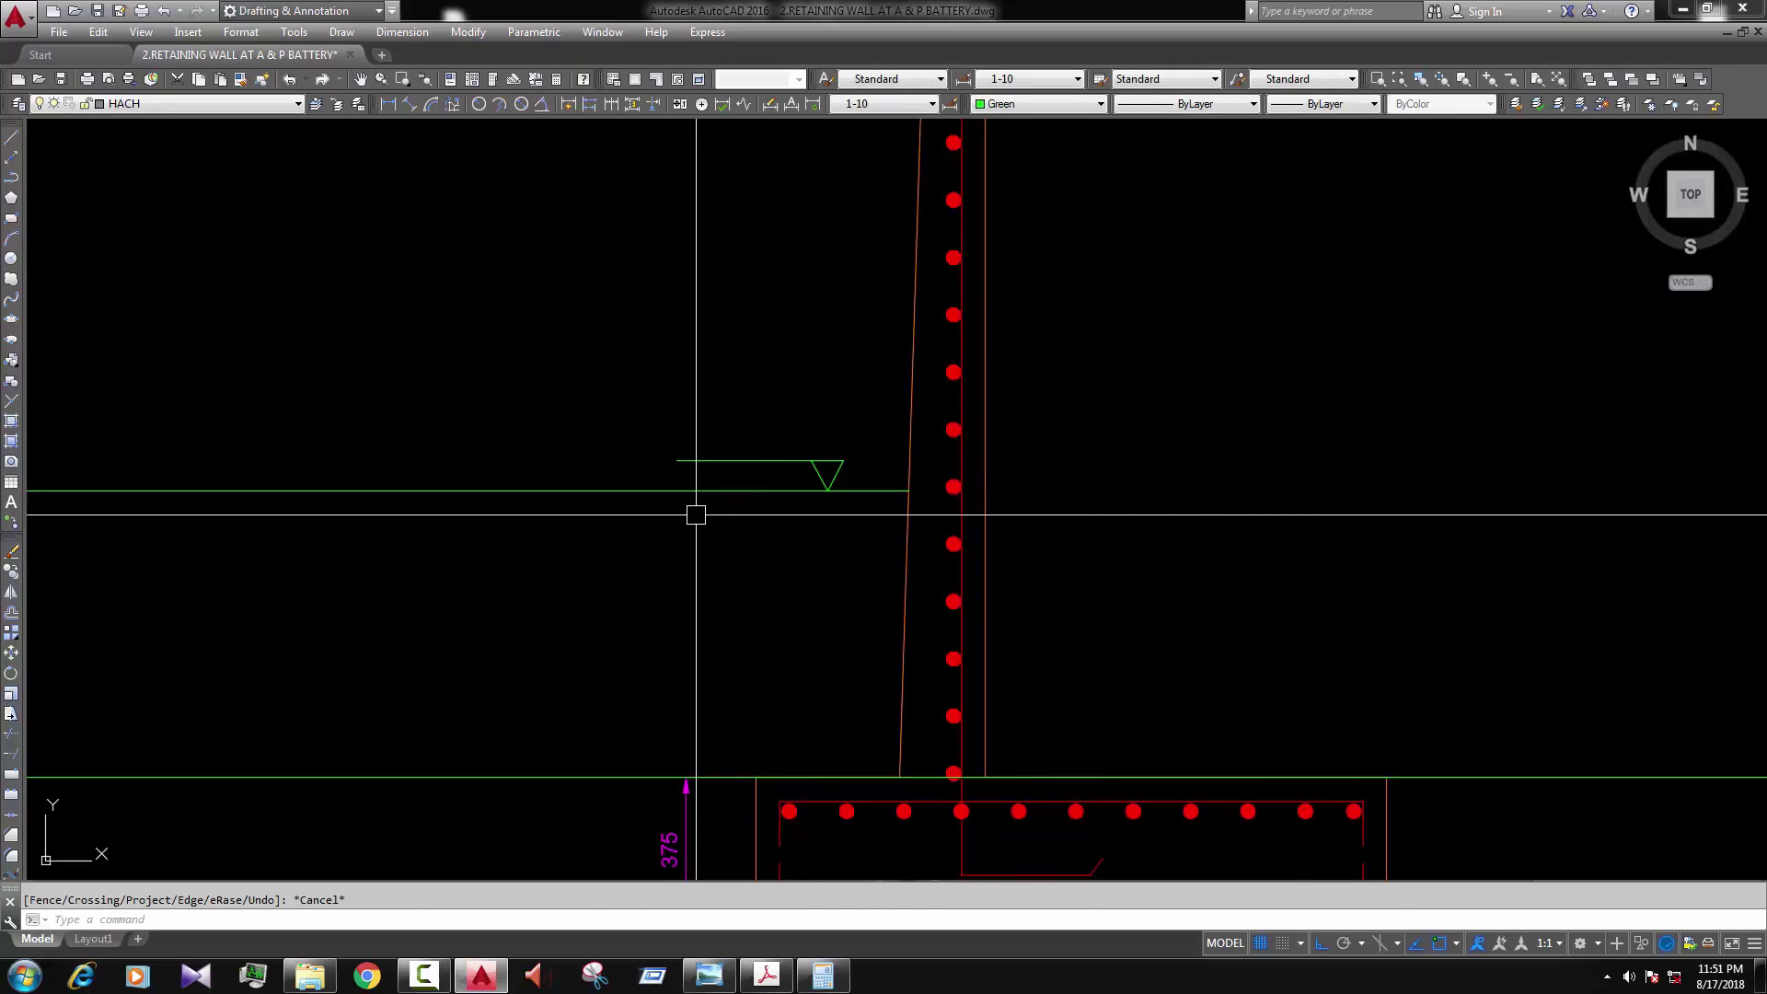
# Step: Break the ground level line near the left end of the level mark and erase the leftover portion farther left
pyautogui.press('Return')
pyautogui.click(670, 491)
pyautogui.click(476, 599)
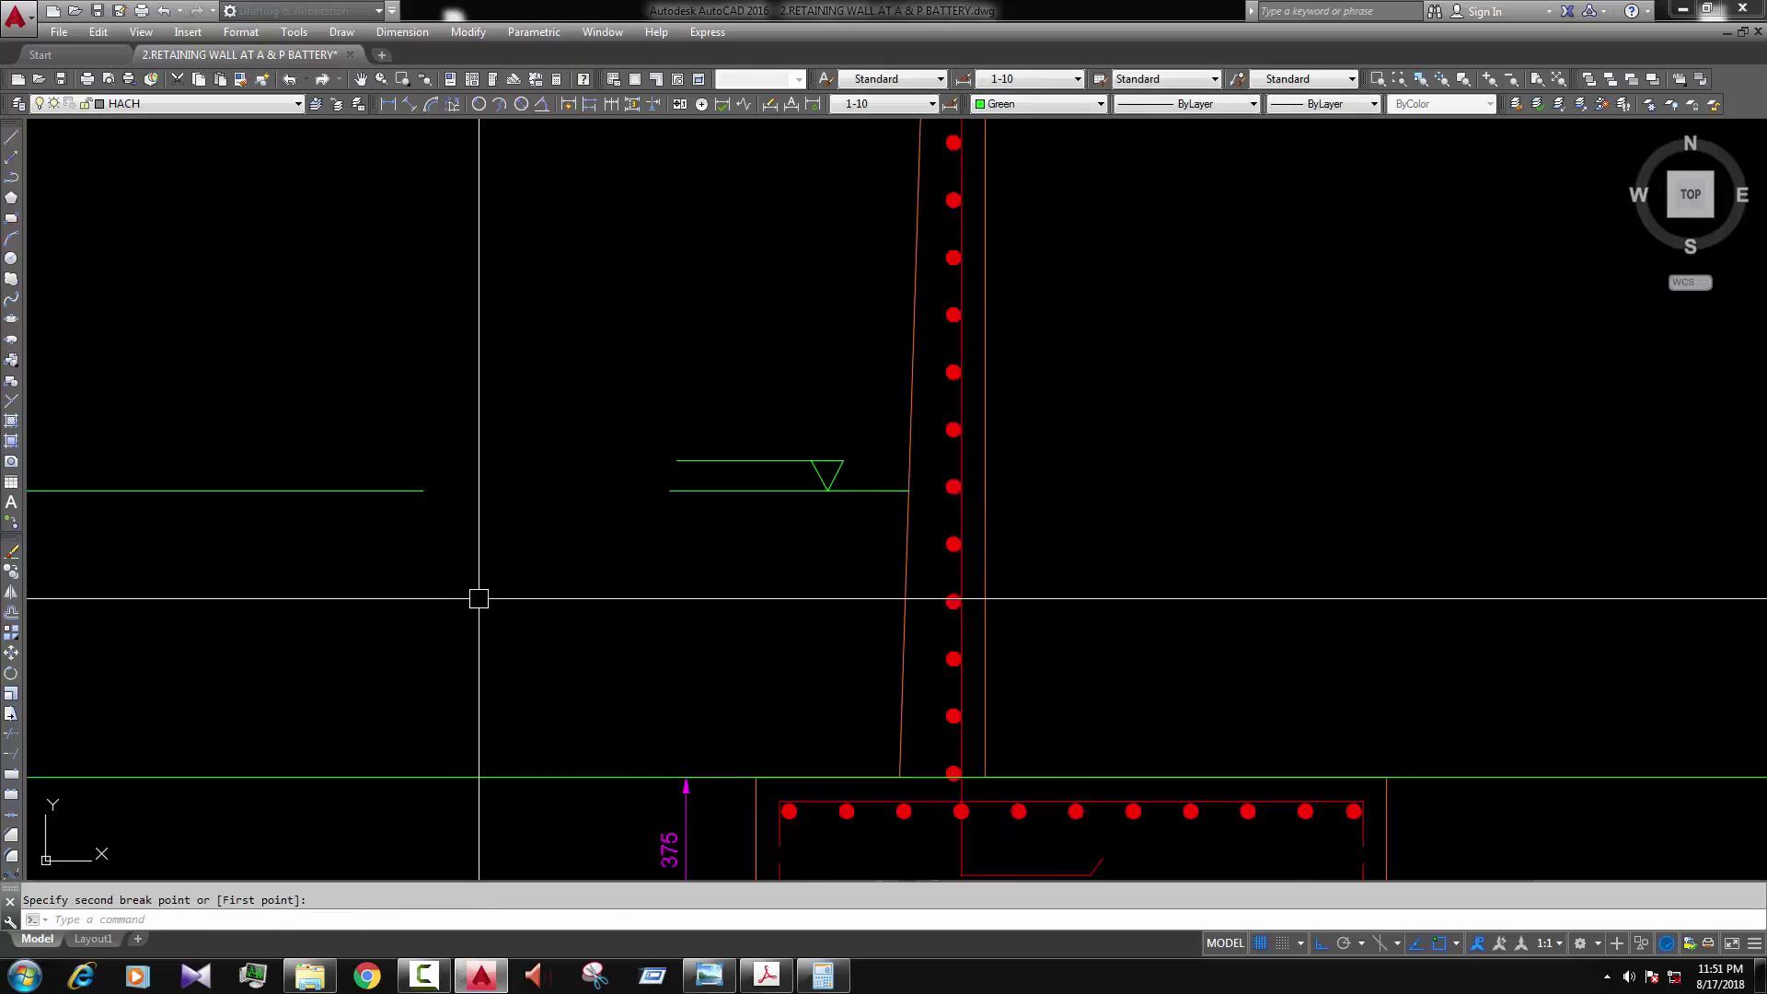
pyautogui.click(386, 490)
pyautogui.write('E')
pyautogui.press('Return')
pyautogui.scroll(-4, 662, 556)
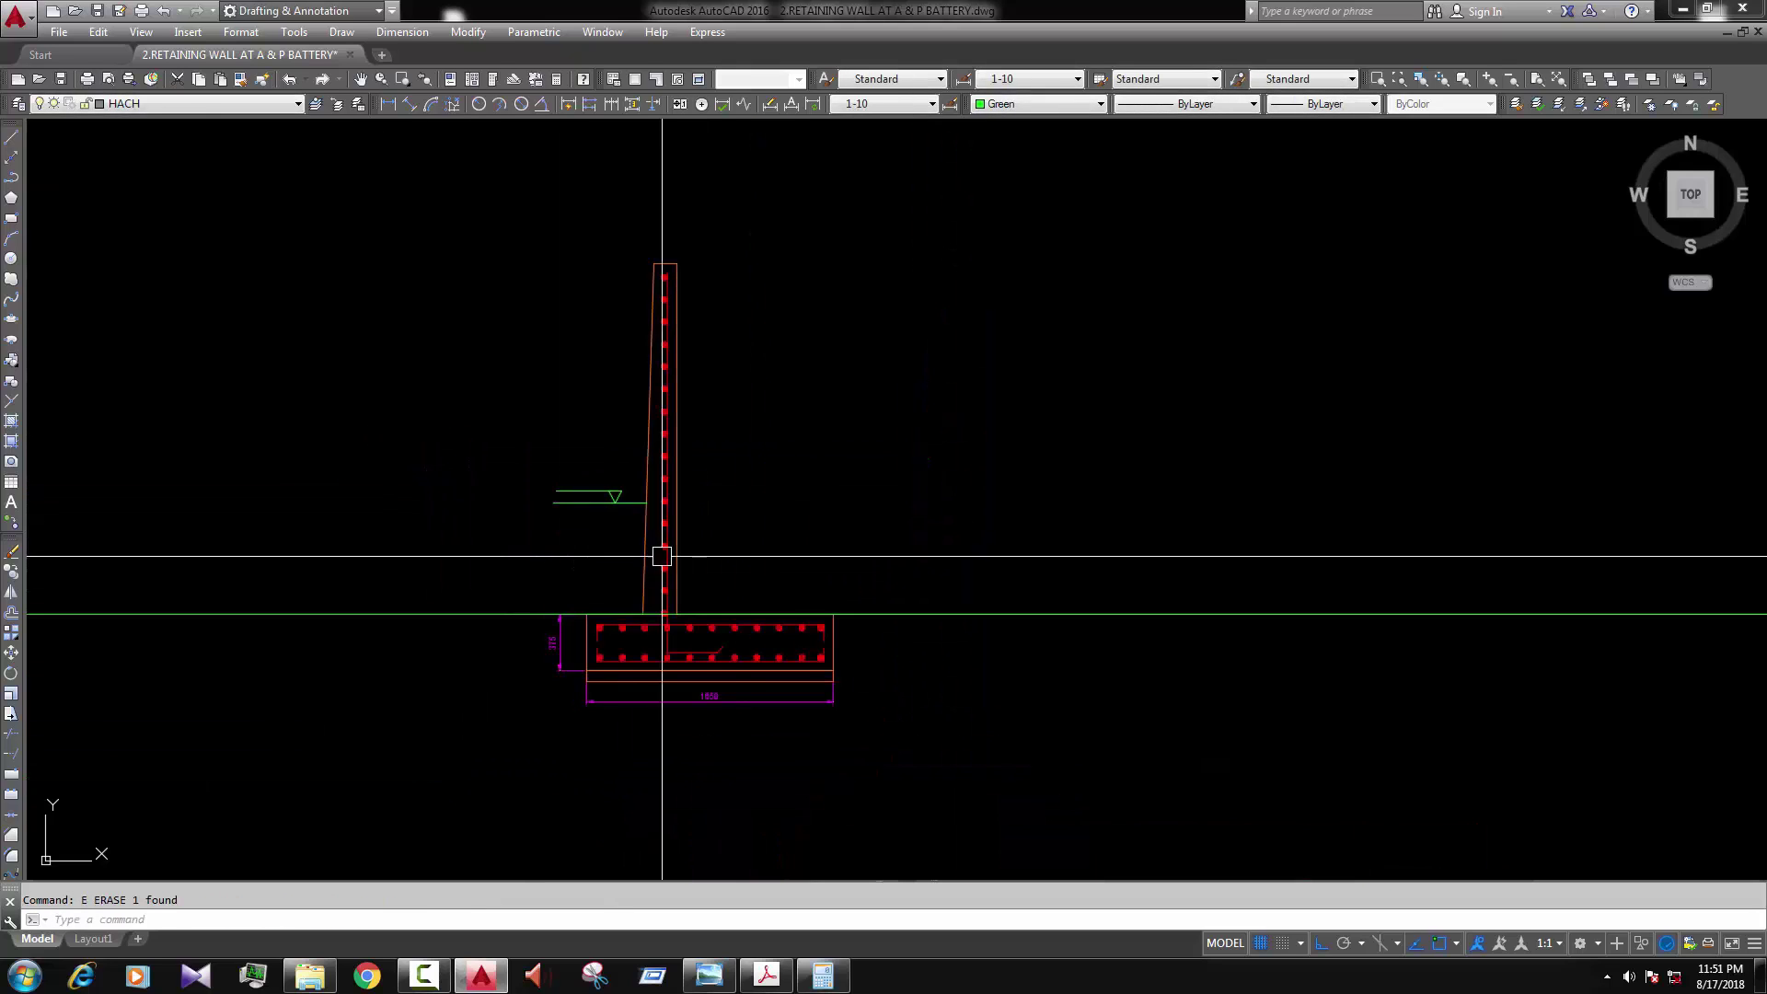
# Step: Add the multiline text "E.G.L." above the level mark with a text height of 20
pyautogui.click(11, 502)
pyautogui.scroll(4, 663, 463)
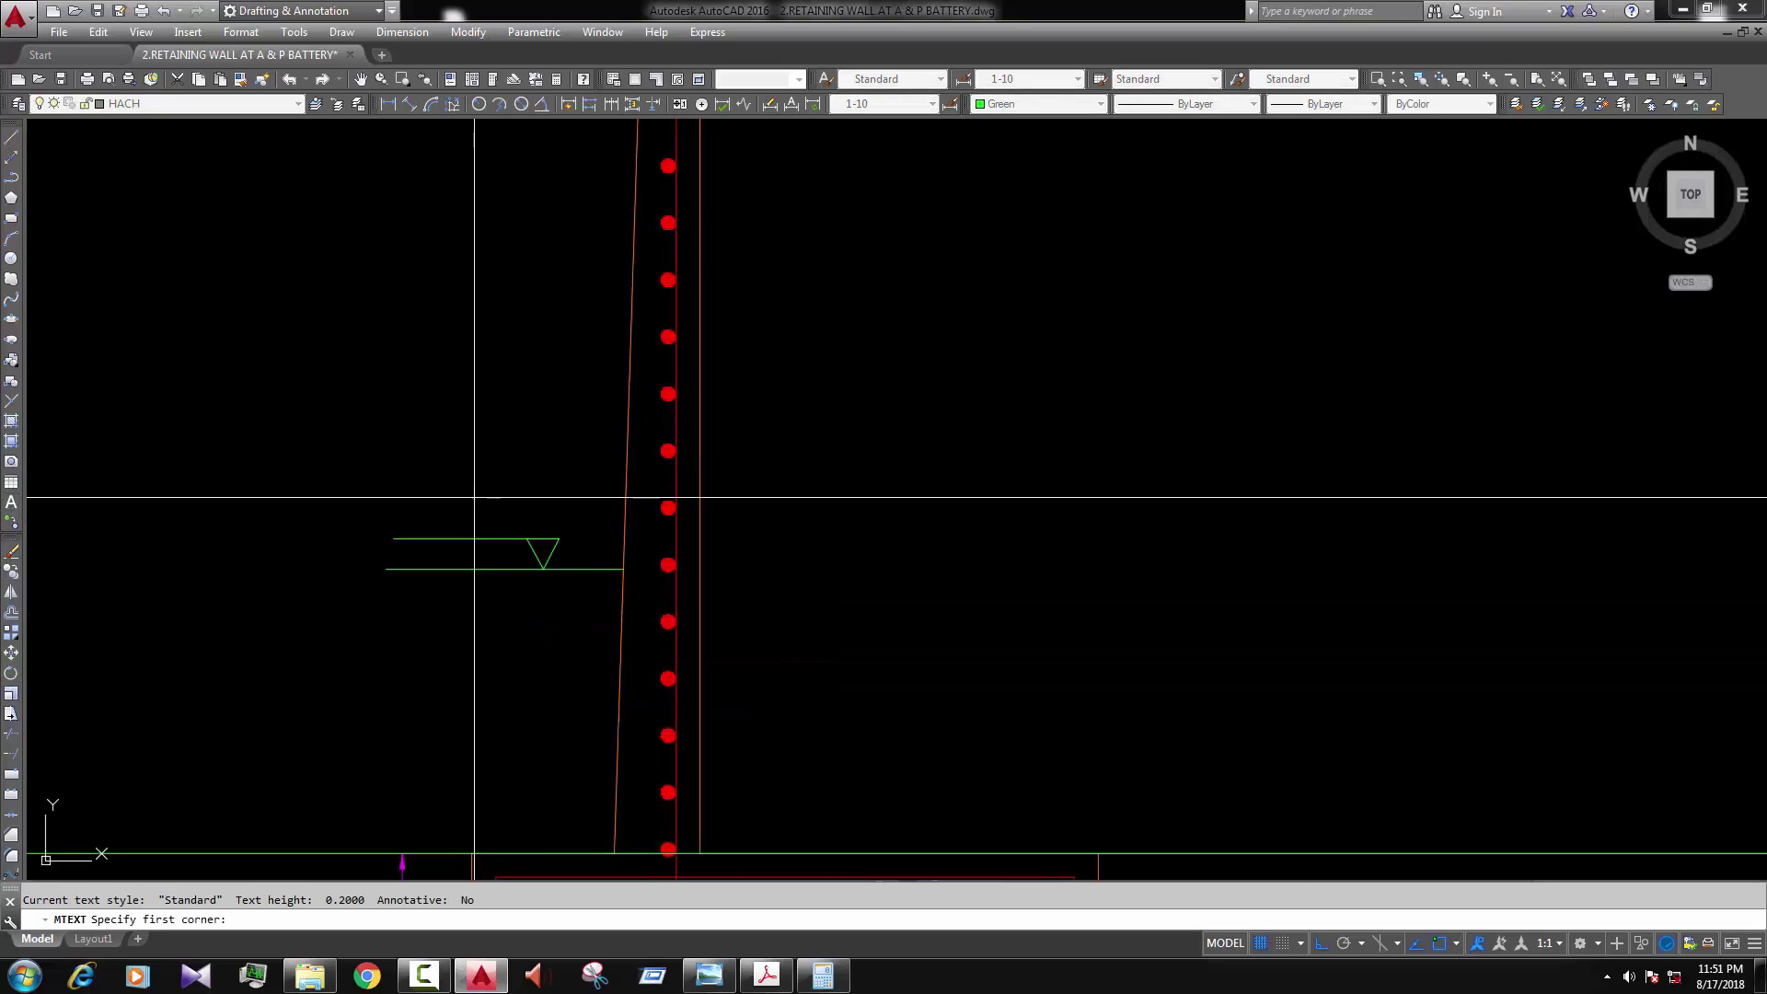
pyautogui.click(408, 488)
pyautogui.click(559, 523)
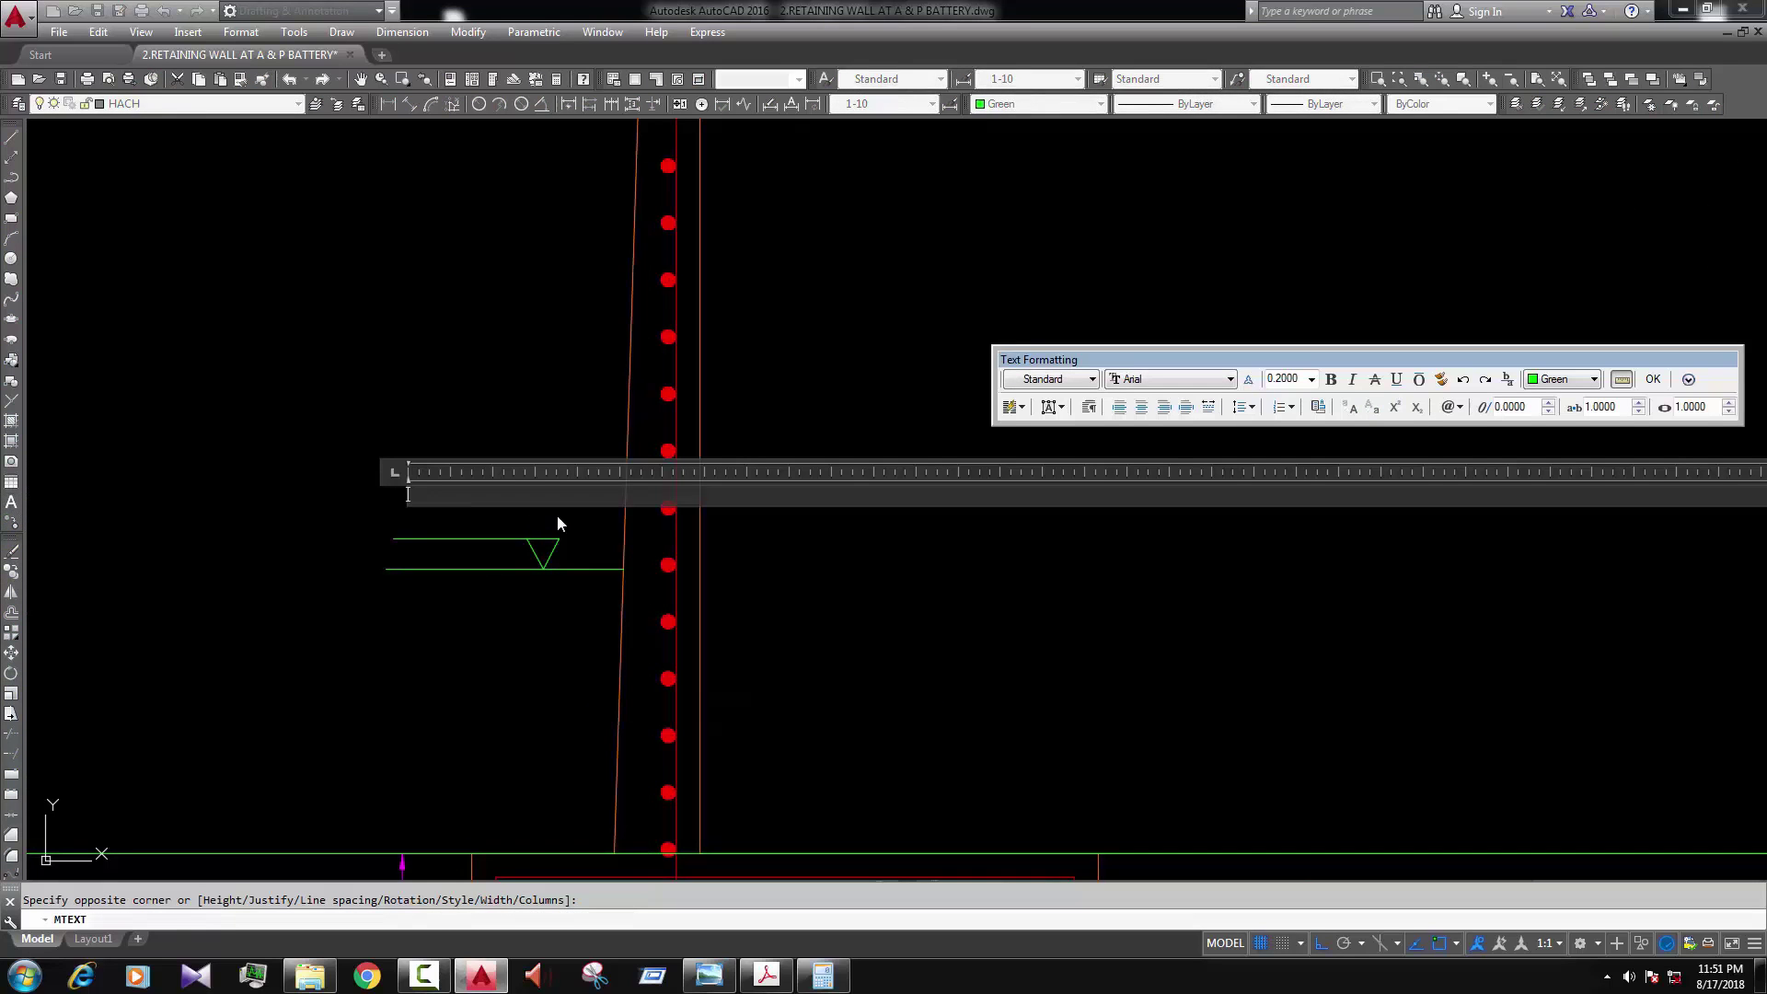
pyautogui.write('E.G.L')
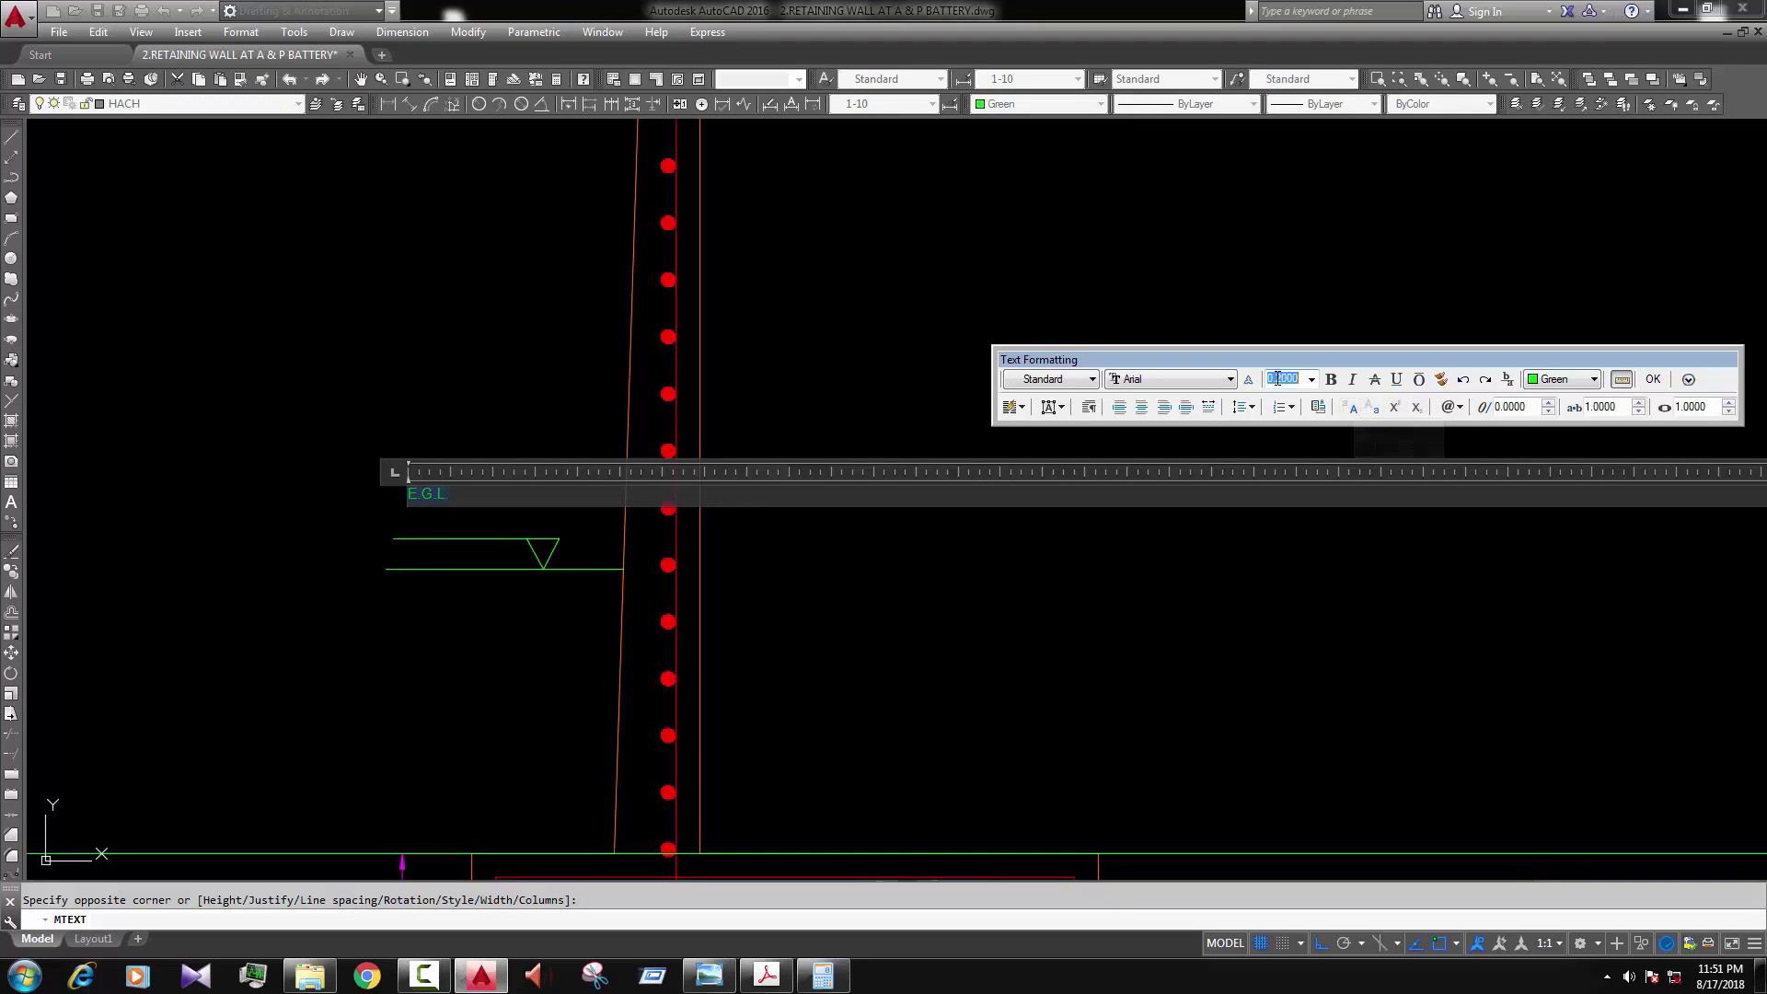
pyautogui.press('Return')
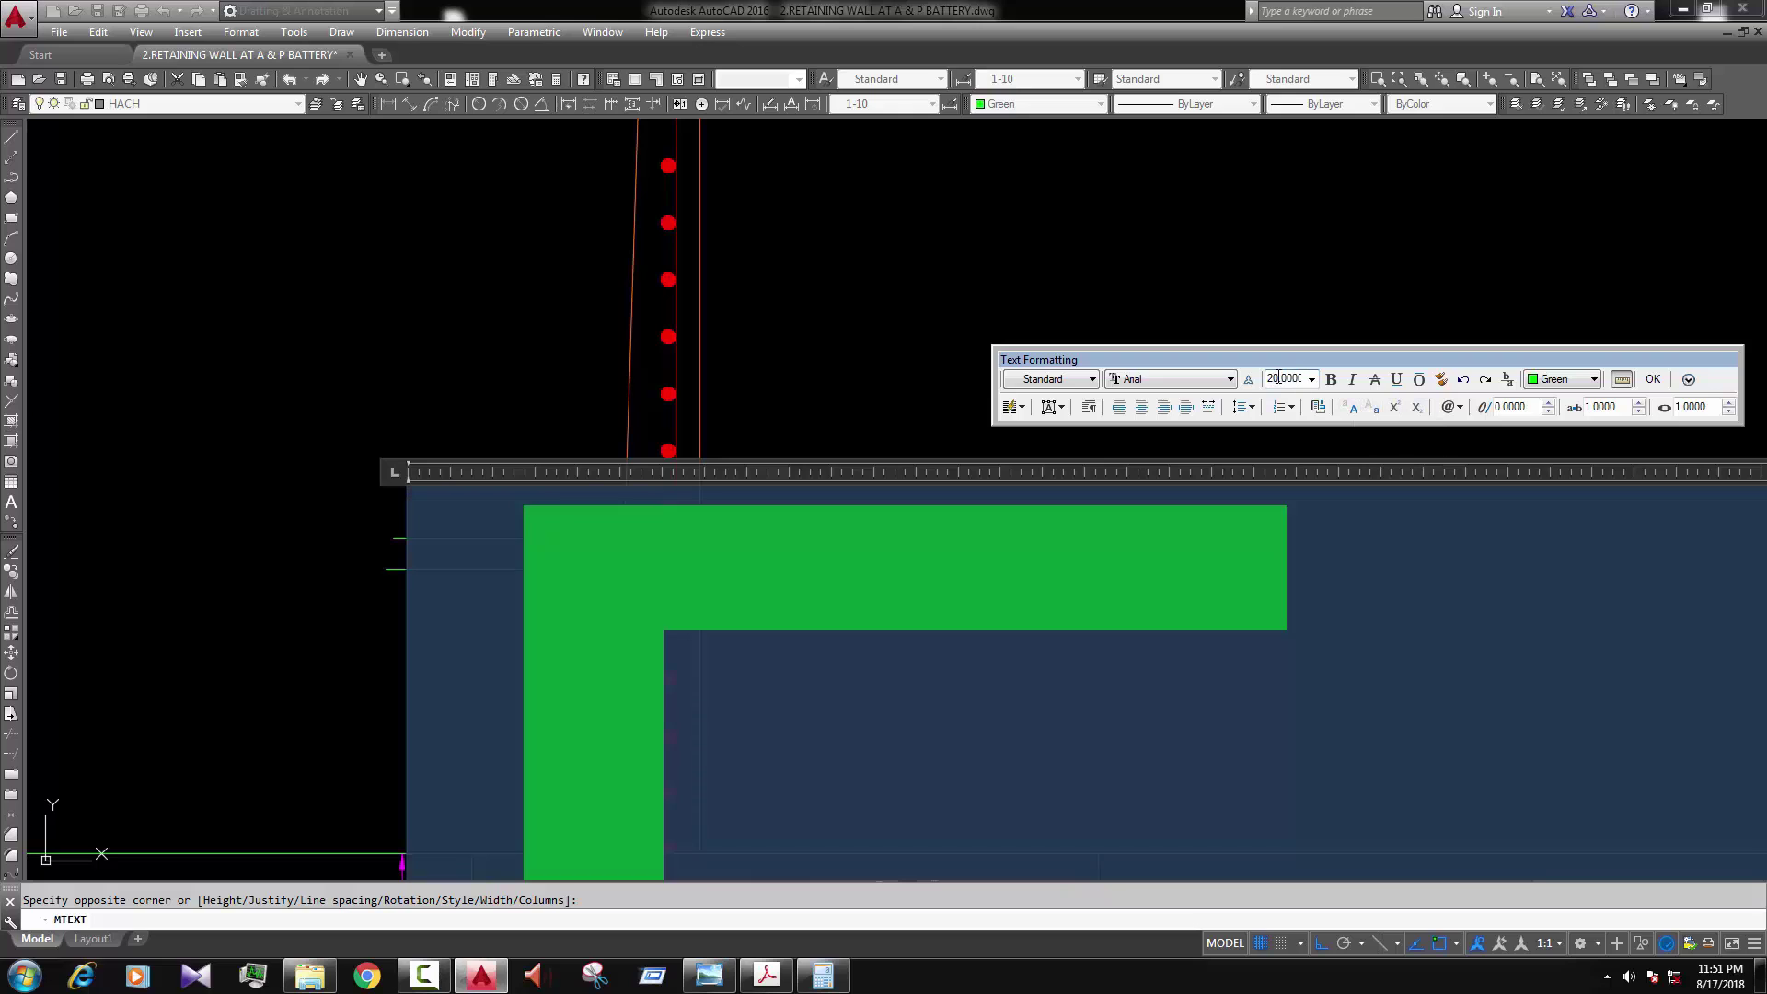
pyautogui.click(797, 350)
pyautogui.scroll(-3, 620, 465)
pyautogui.scroll(4, 572, 446)
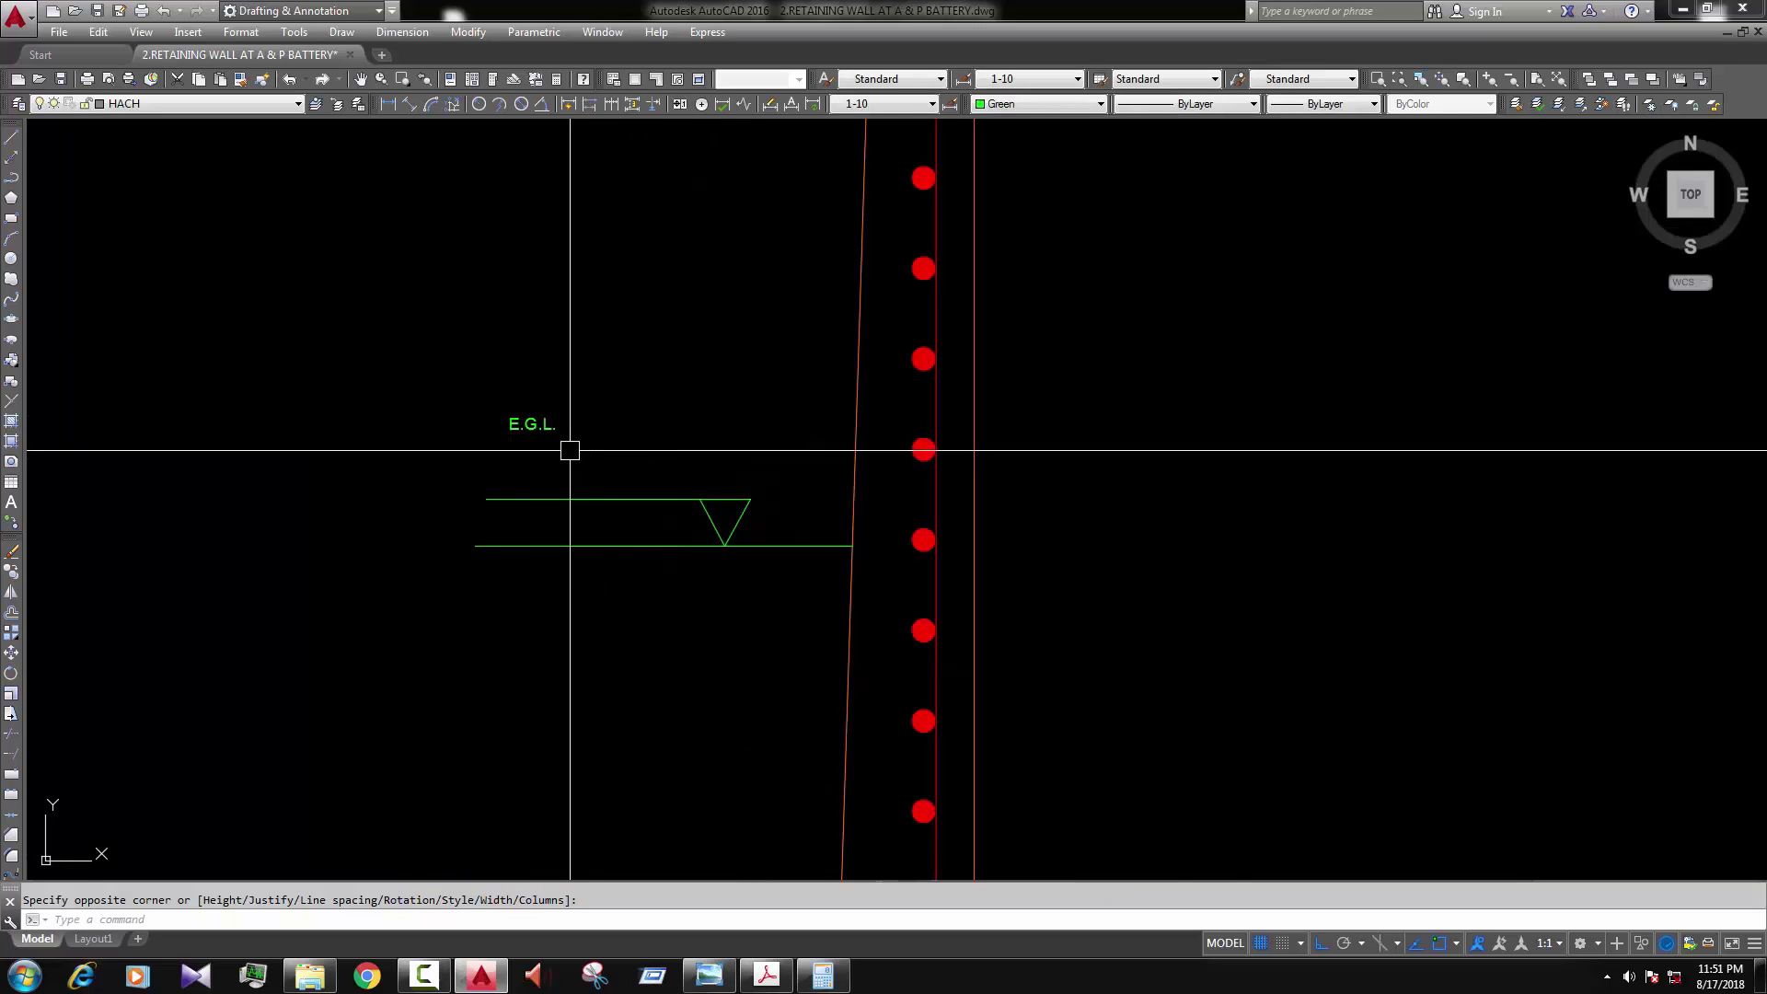
# Step: Scale the "E.G.L." text above the level mark by a factor of 2.5 from its lower left corner
pyautogui.click(532, 424)
pyautogui.click(514, 398)
pyautogui.scroll(2, 532, 442)
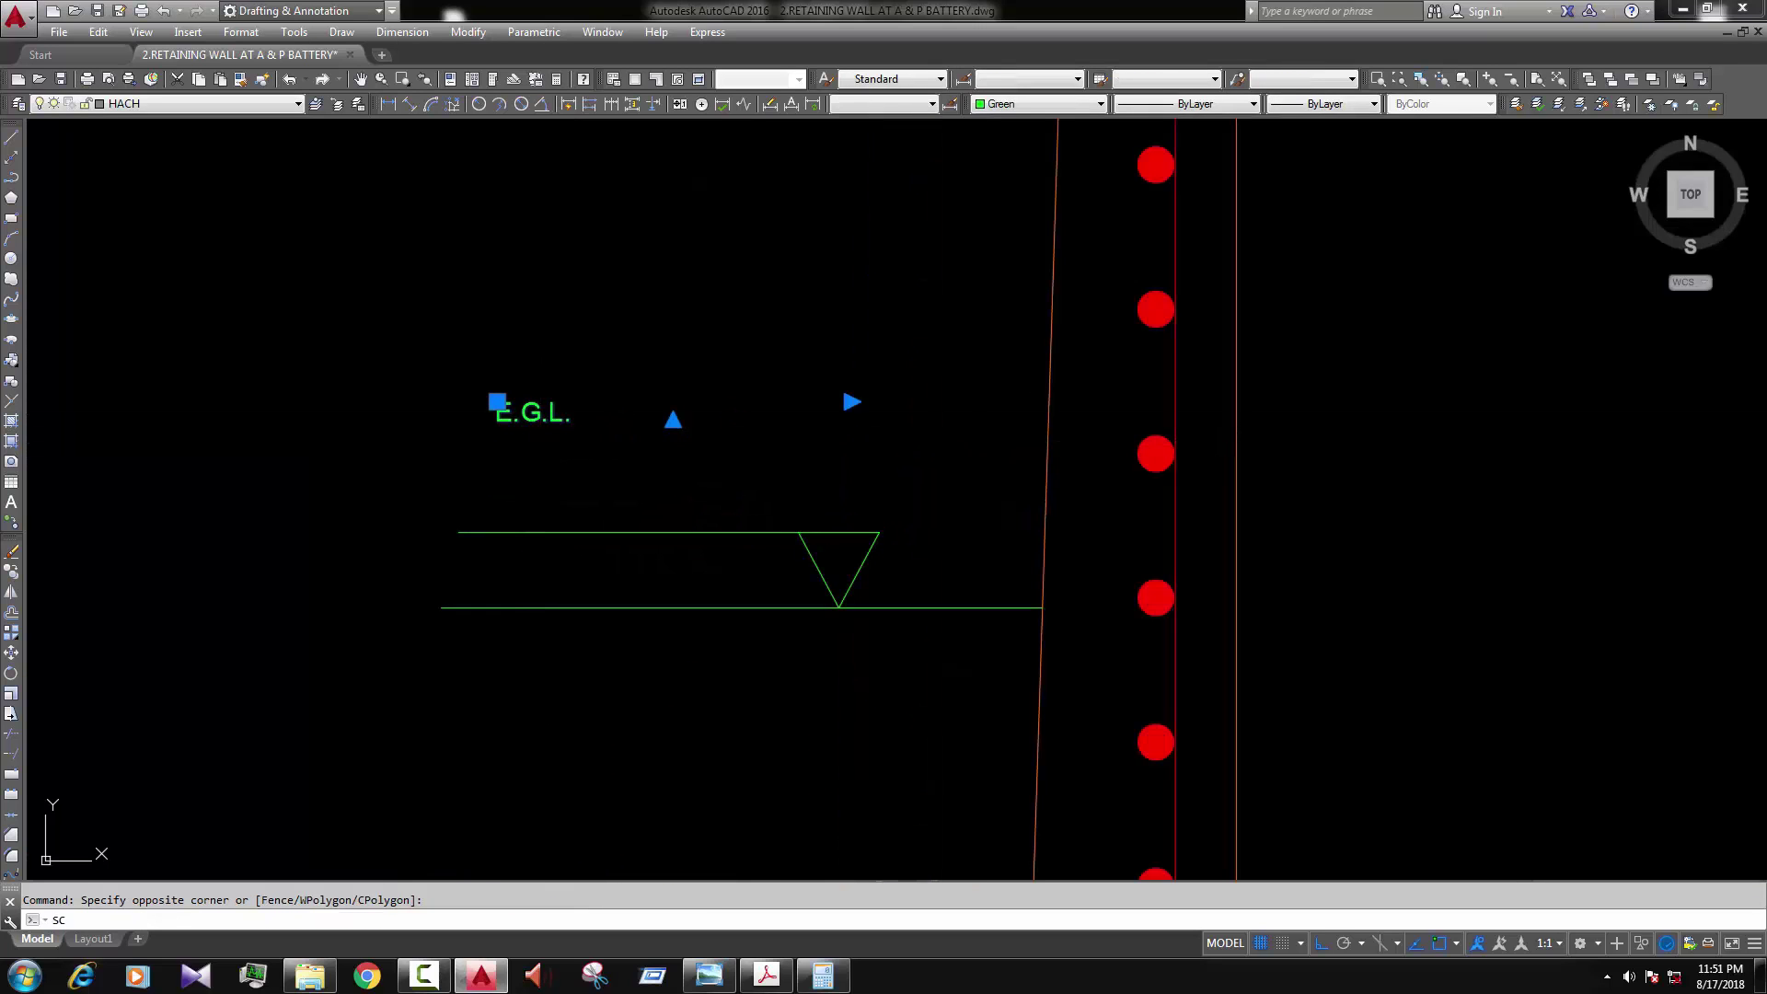
pyautogui.press('Return')
pyautogui.click(498, 411)
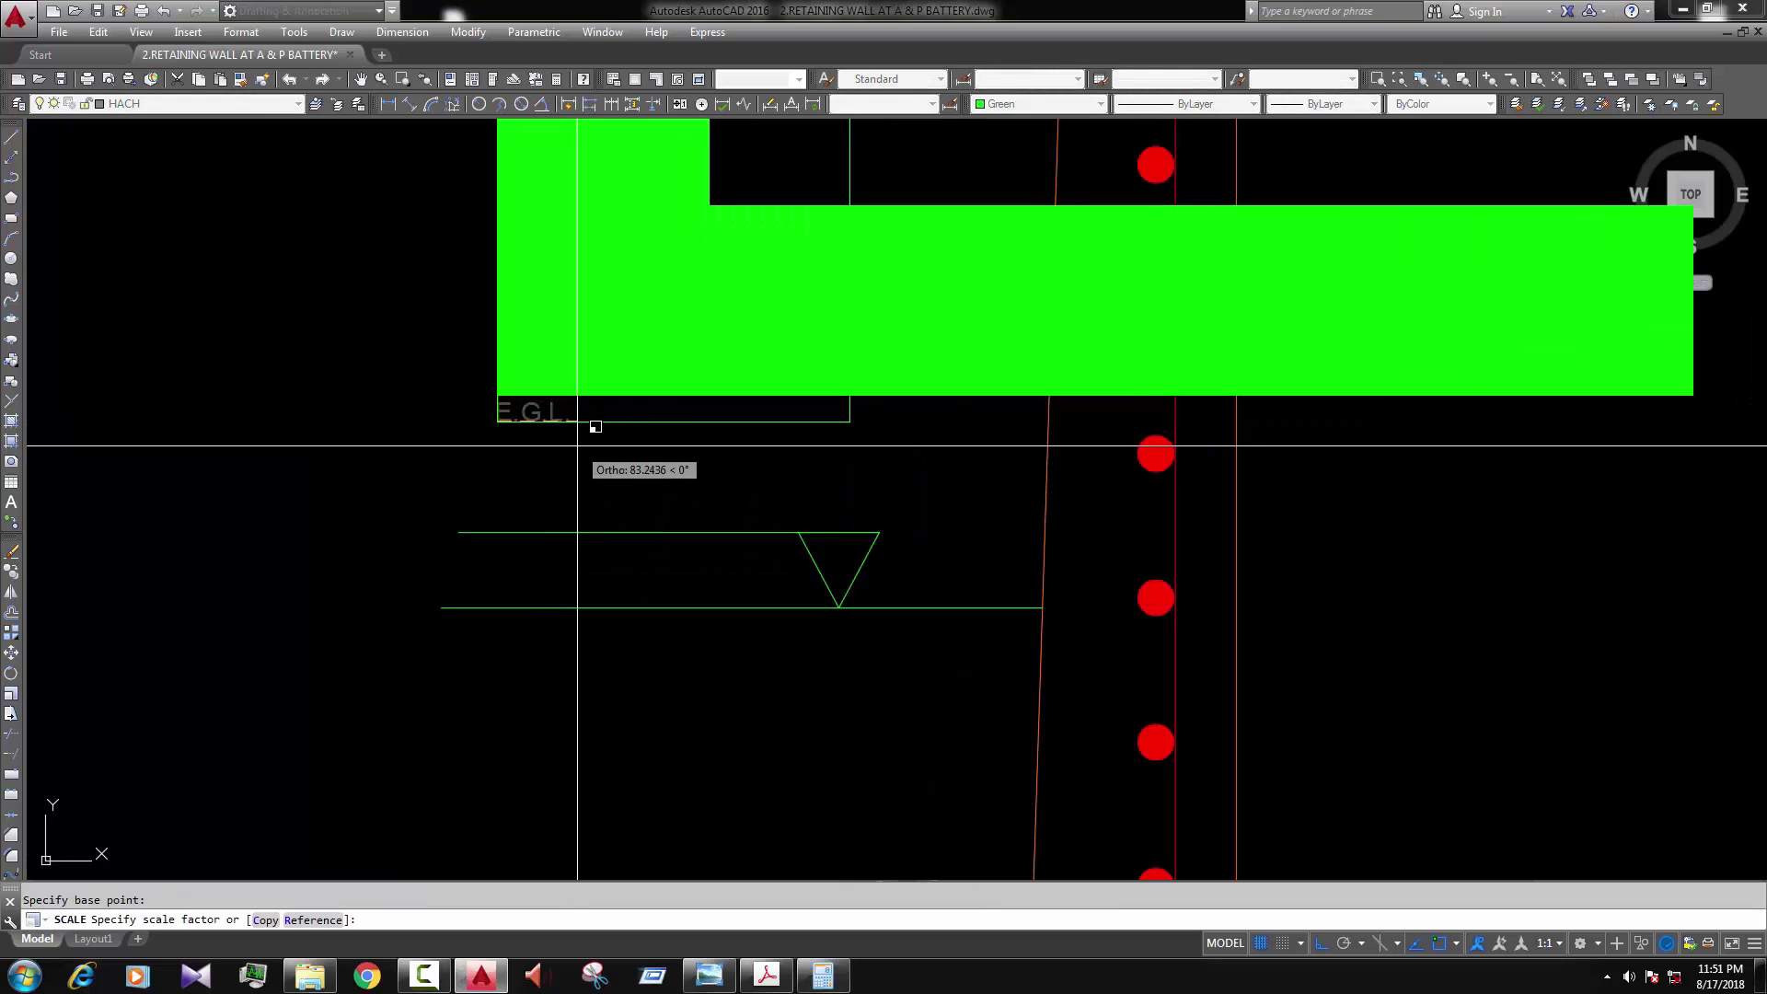
pyautogui.press('Return')
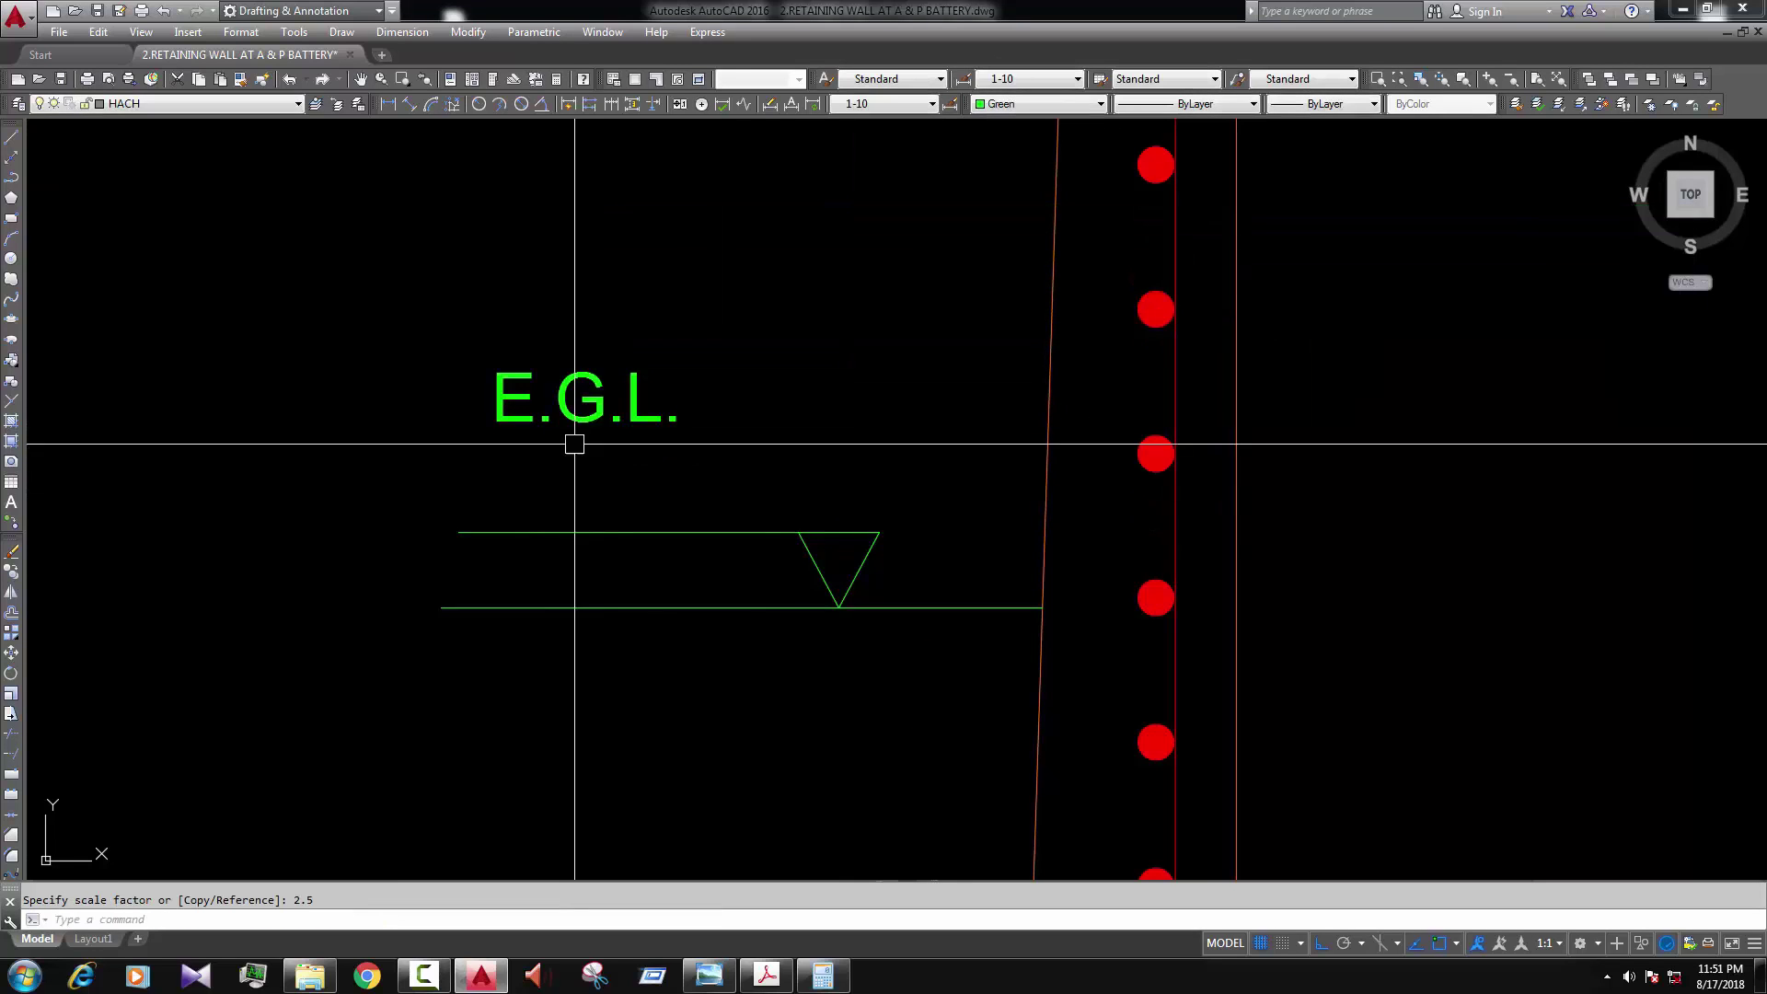
# Step: Move the "E.G.L." text so it sits just above the level mark's upper line, near the triangle
pyautogui.scroll(-6, 577, 447)
pyautogui.scroll(2, 613, 499)
pyautogui.write('m')
pyautogui.press('Return')
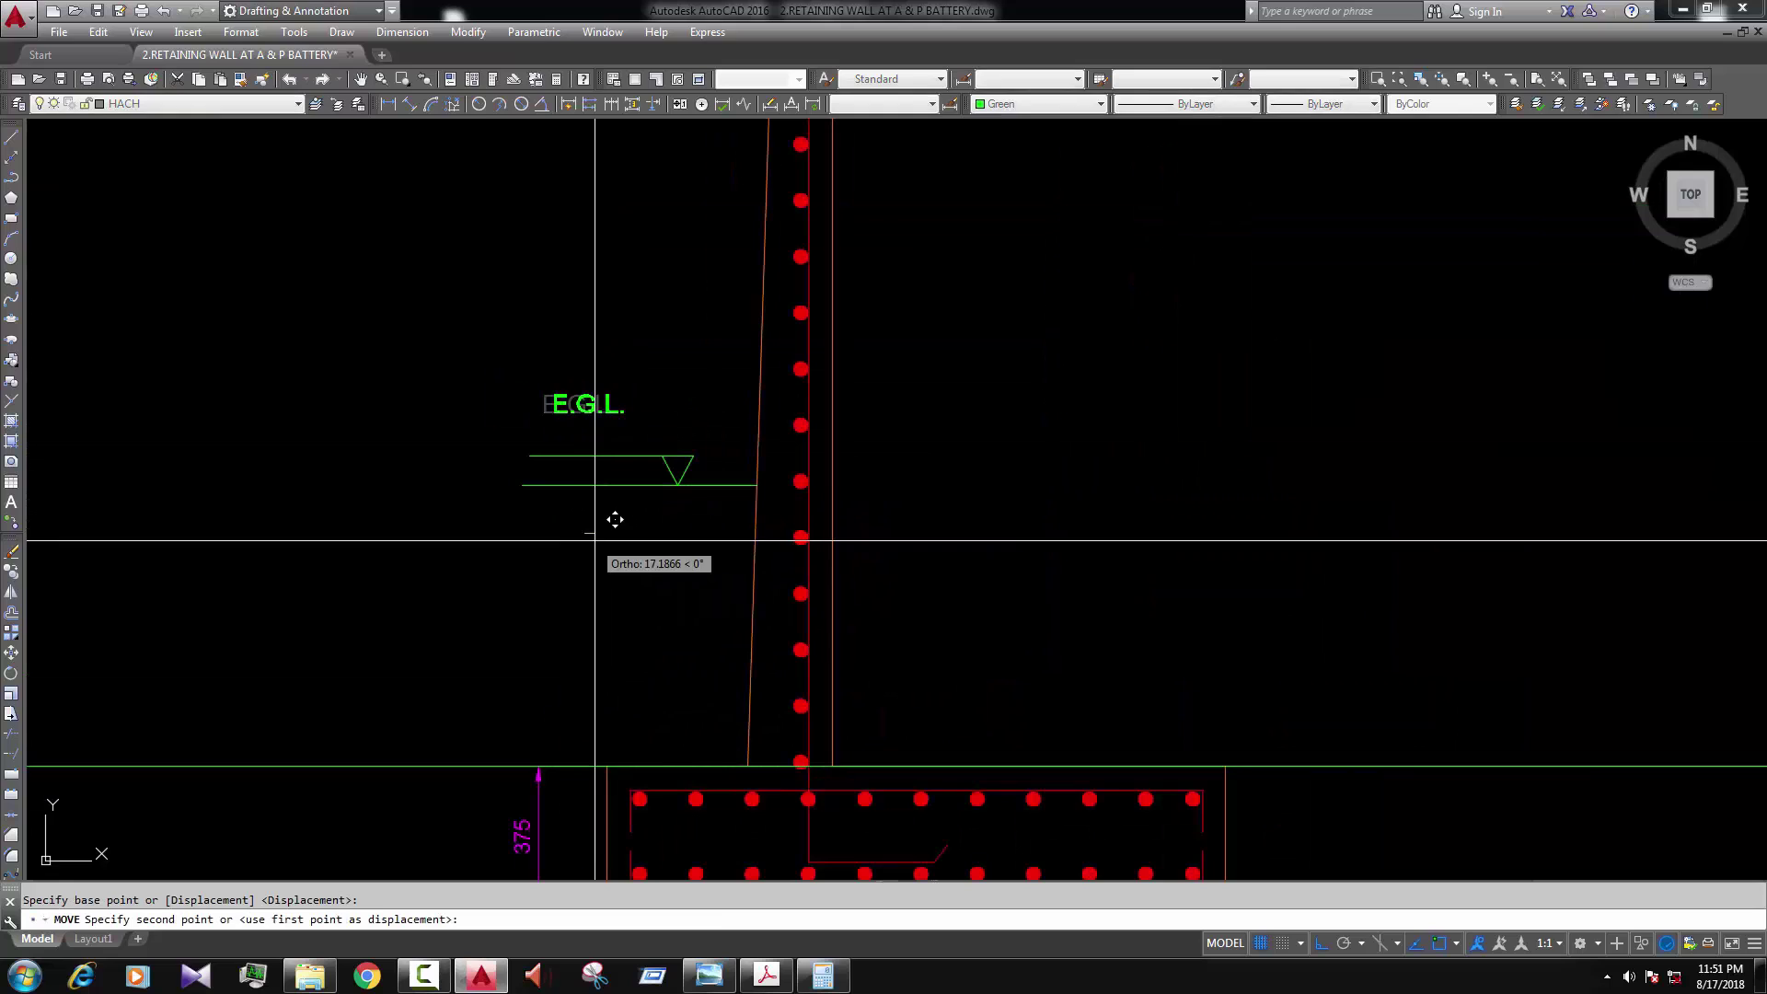
pyautogui.click(585, 534)
pyautogui.click(635, 566)
pyautogui.click(635, 429)
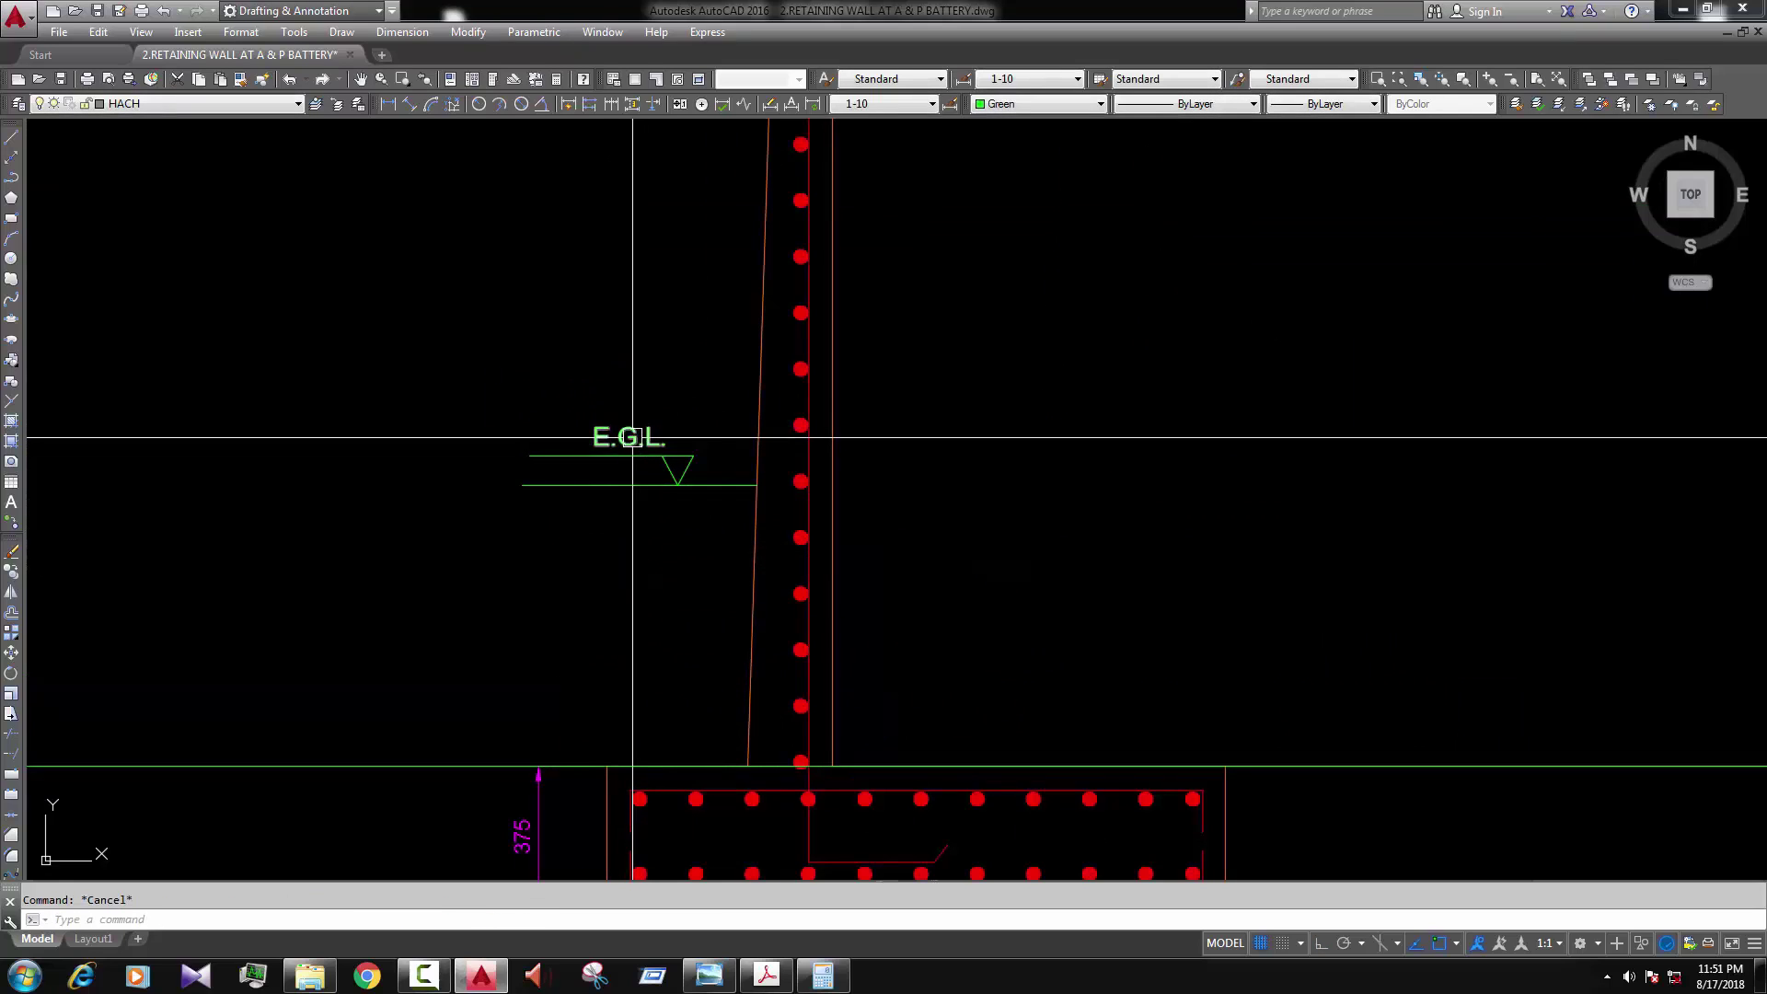
# Step: Put the "E.G.L." text on the TEXT layer and set its color to ByLayer
pyautogui.click(197, 104)
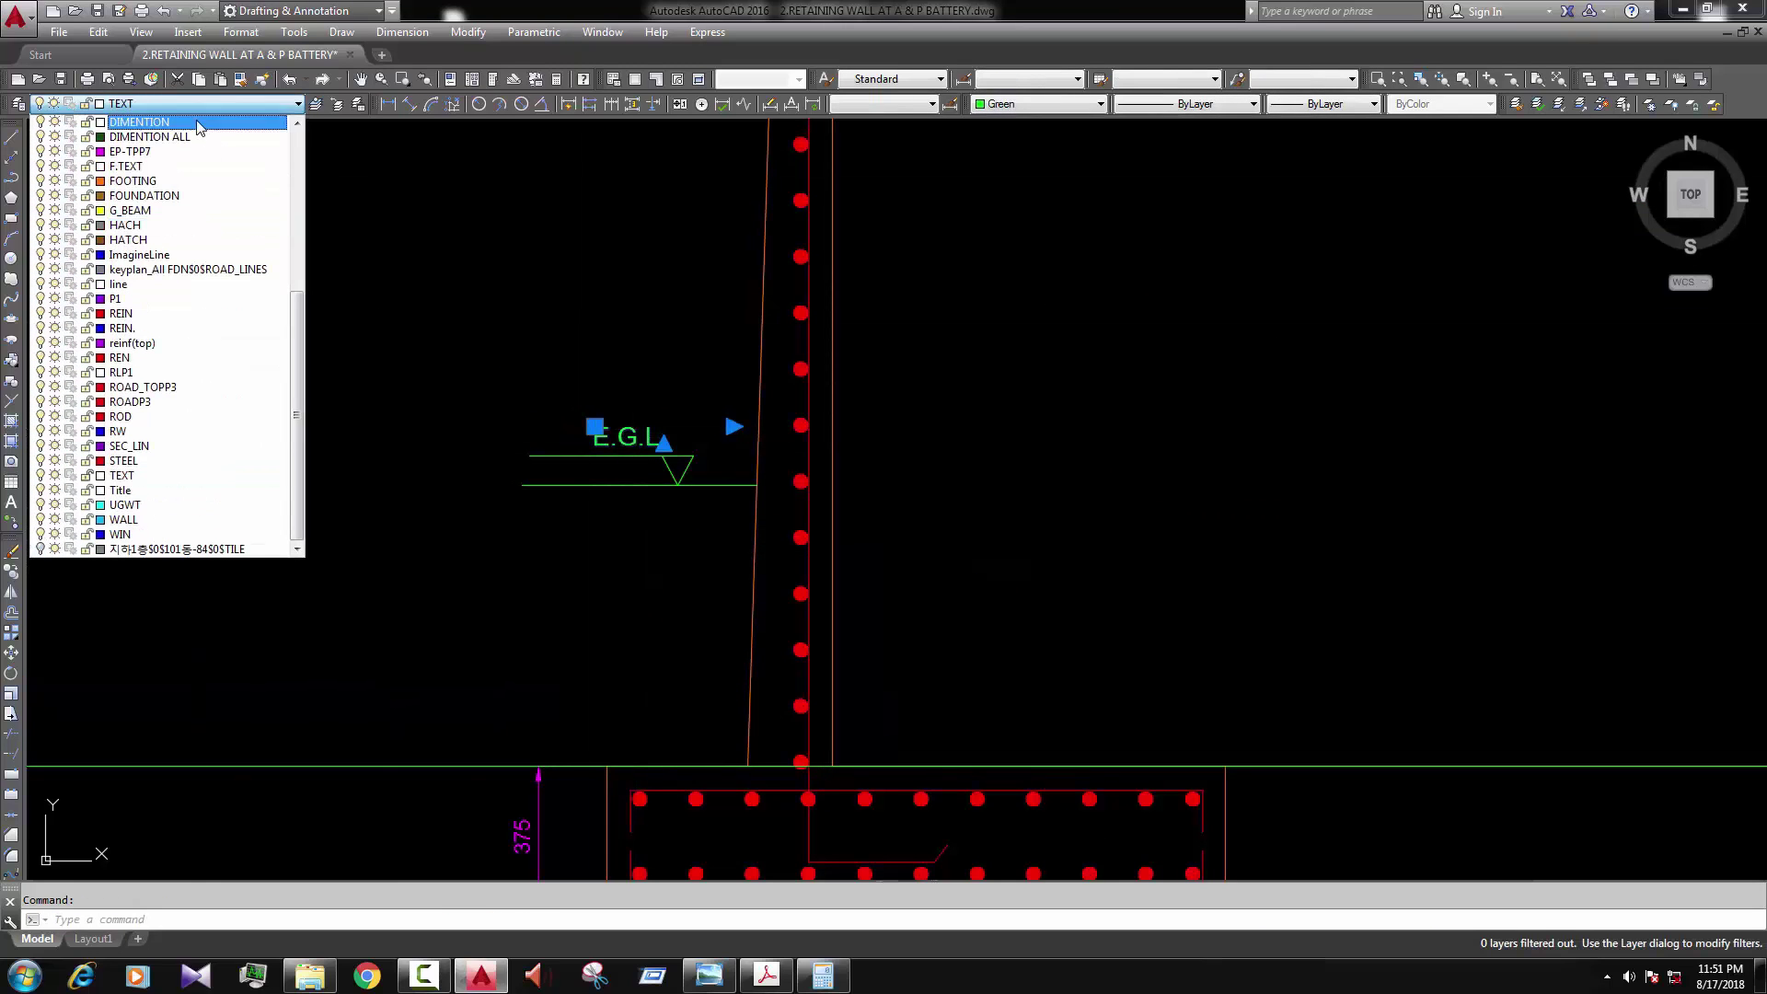
pyautogui.click(137, 476)
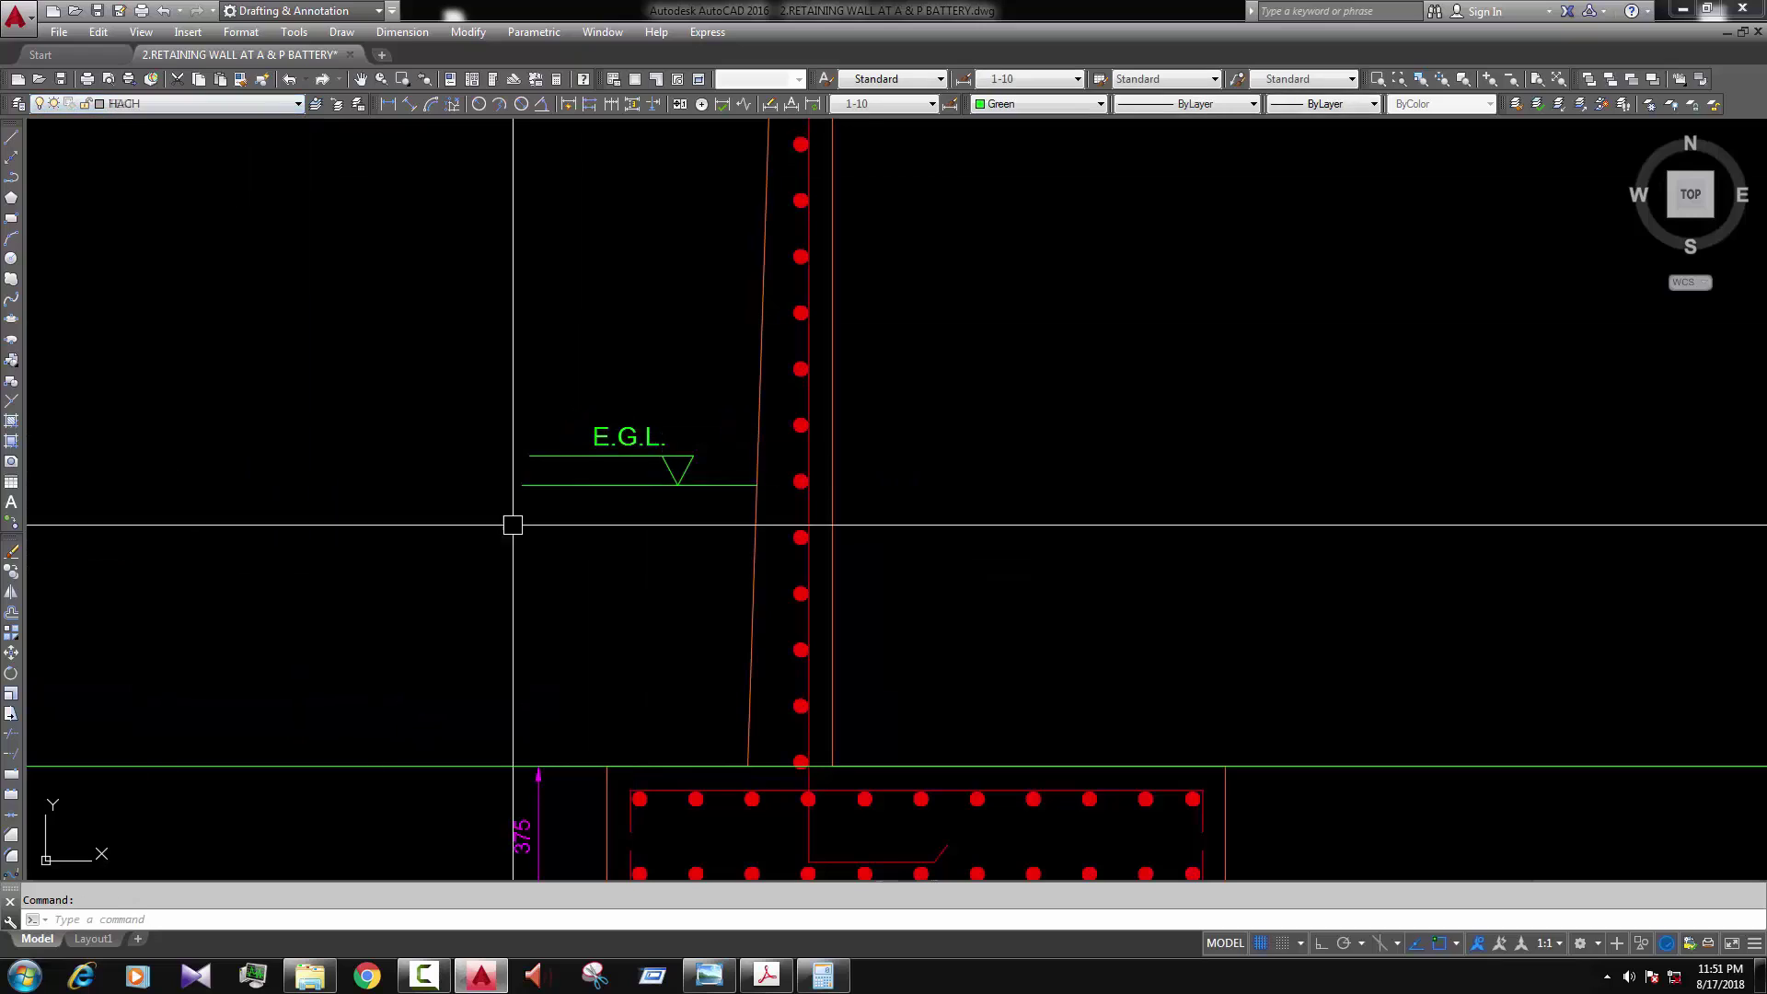
pyautogui.scroll(2, 594, 455)
pyautogui.click(631, 442)
pyautogui.click(1062, 103)
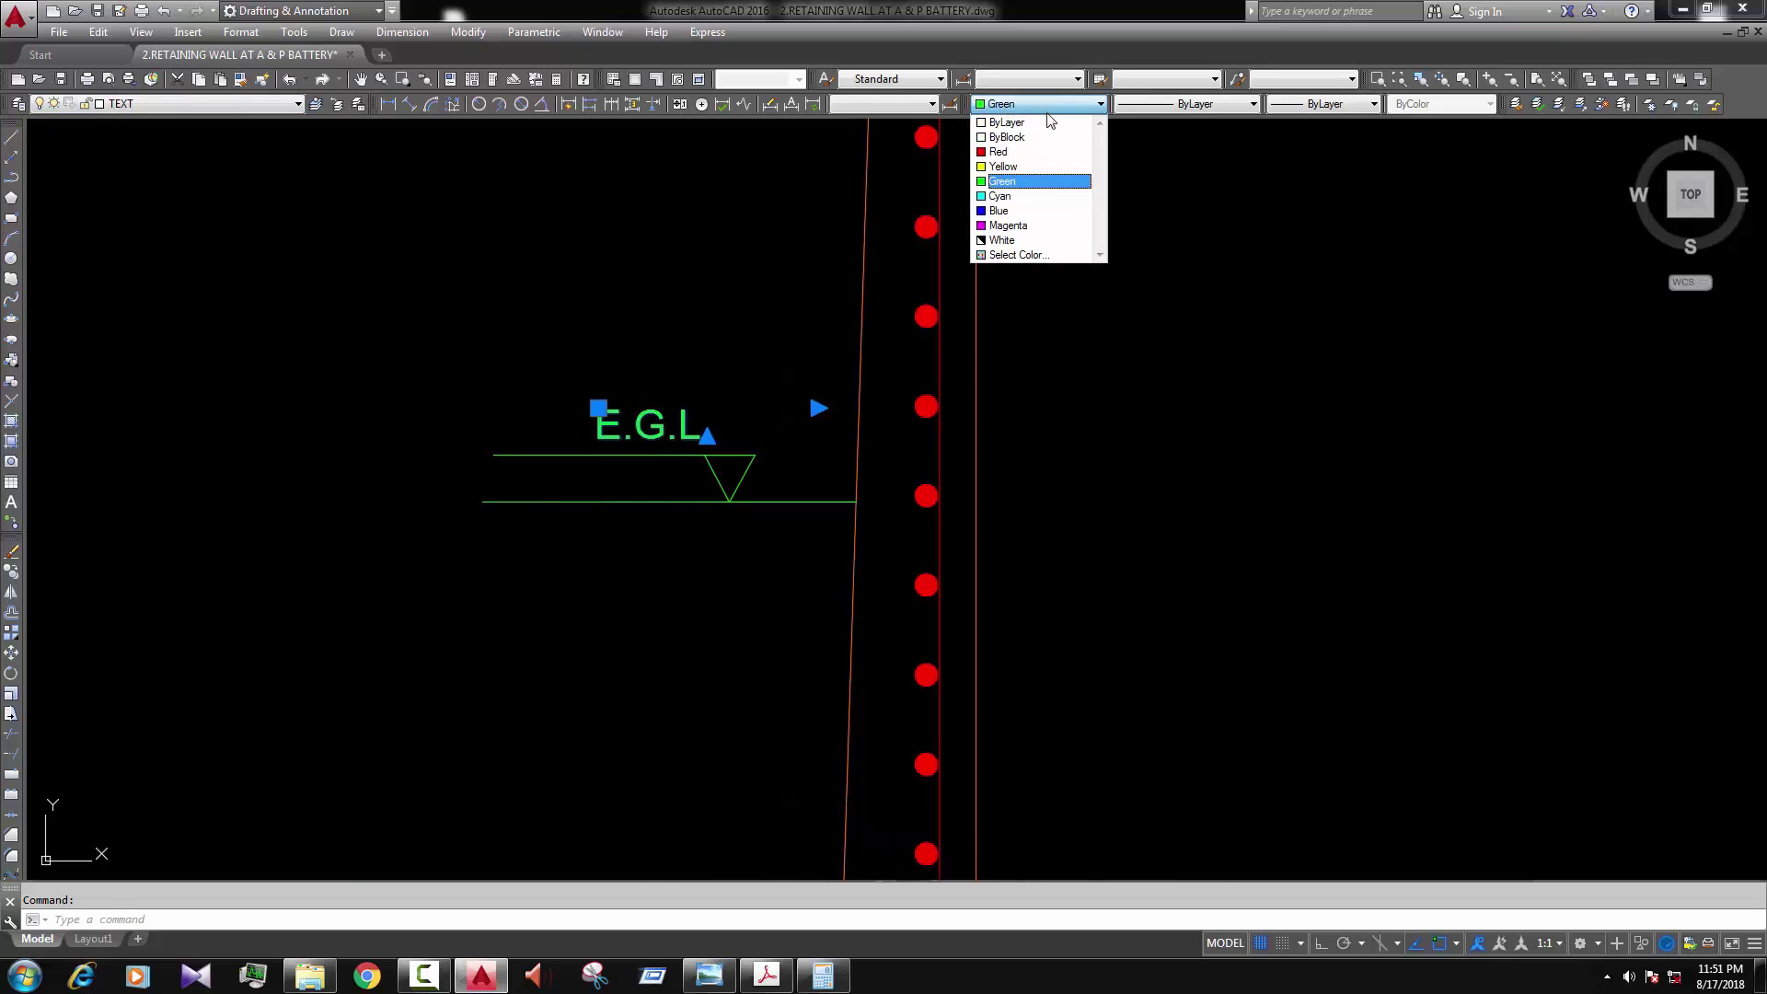
pyautogui.click(1050, 122)
pyautogui.press('Escape')
pyautogui.click(1050, 104)
pyautogui.click(1045, 122)
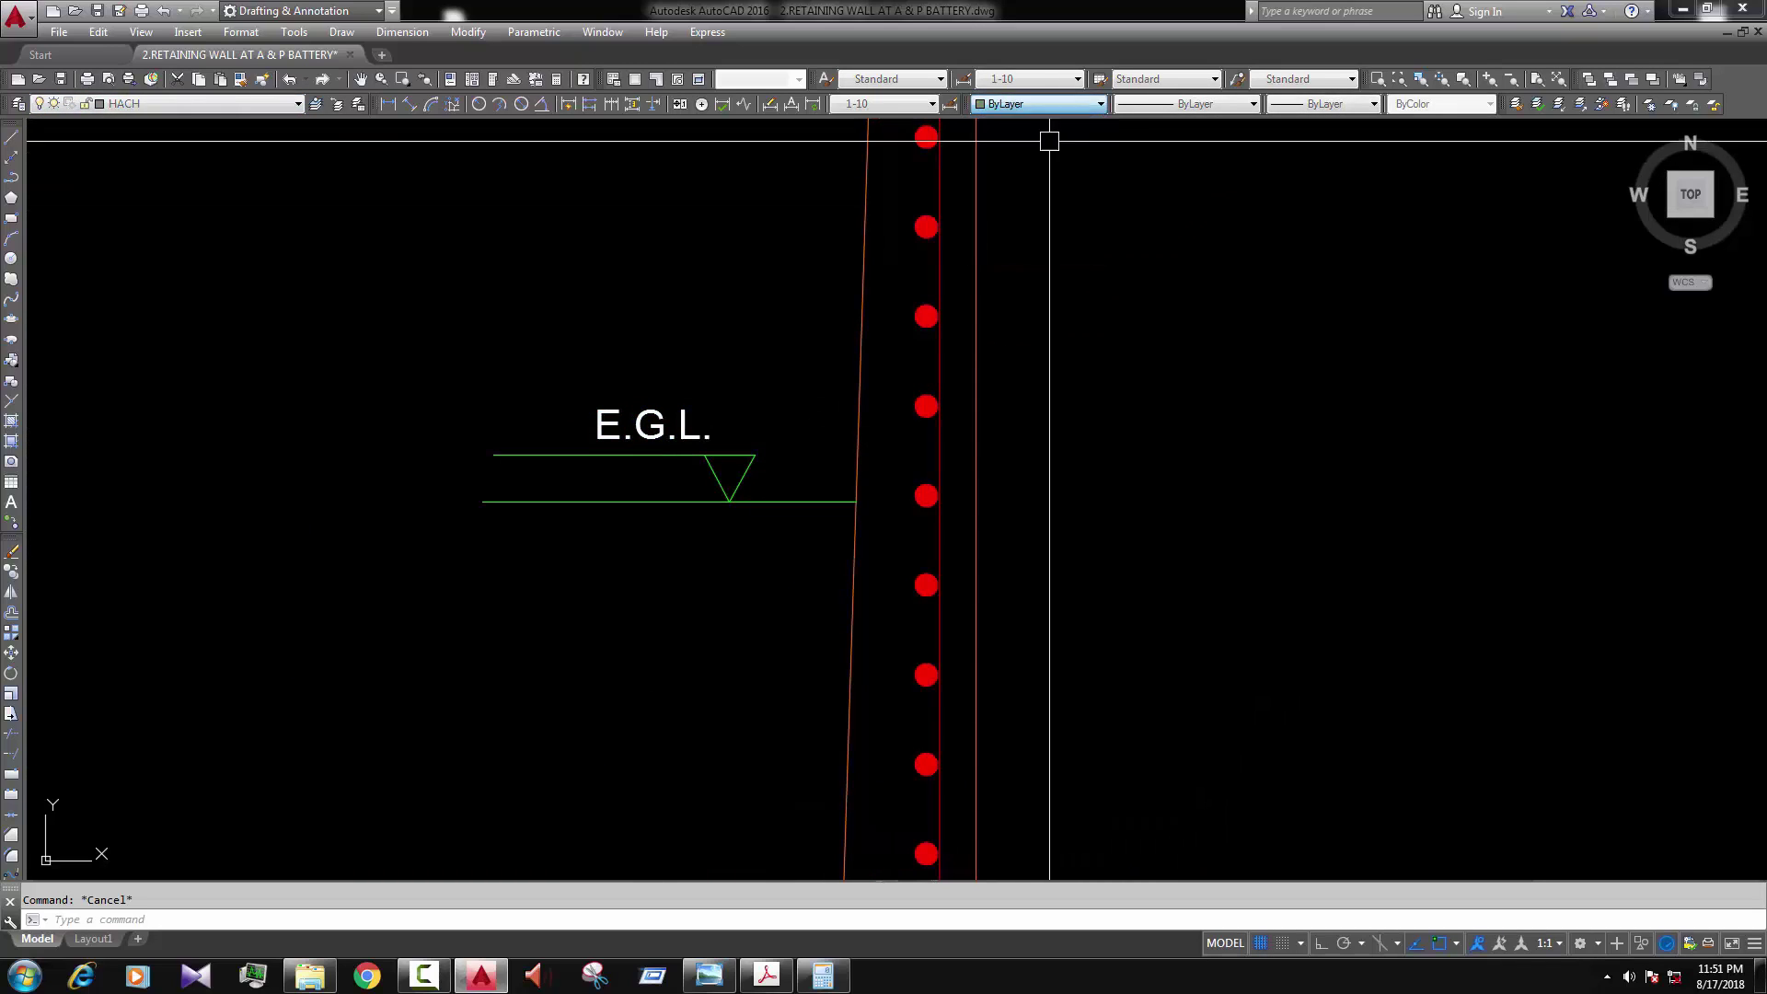
pyautogui.scroll(-3, 1025, 355)
pyautogui.scroll(3, 798, 395)
pyautogui.scroll(-4, 798, 395)
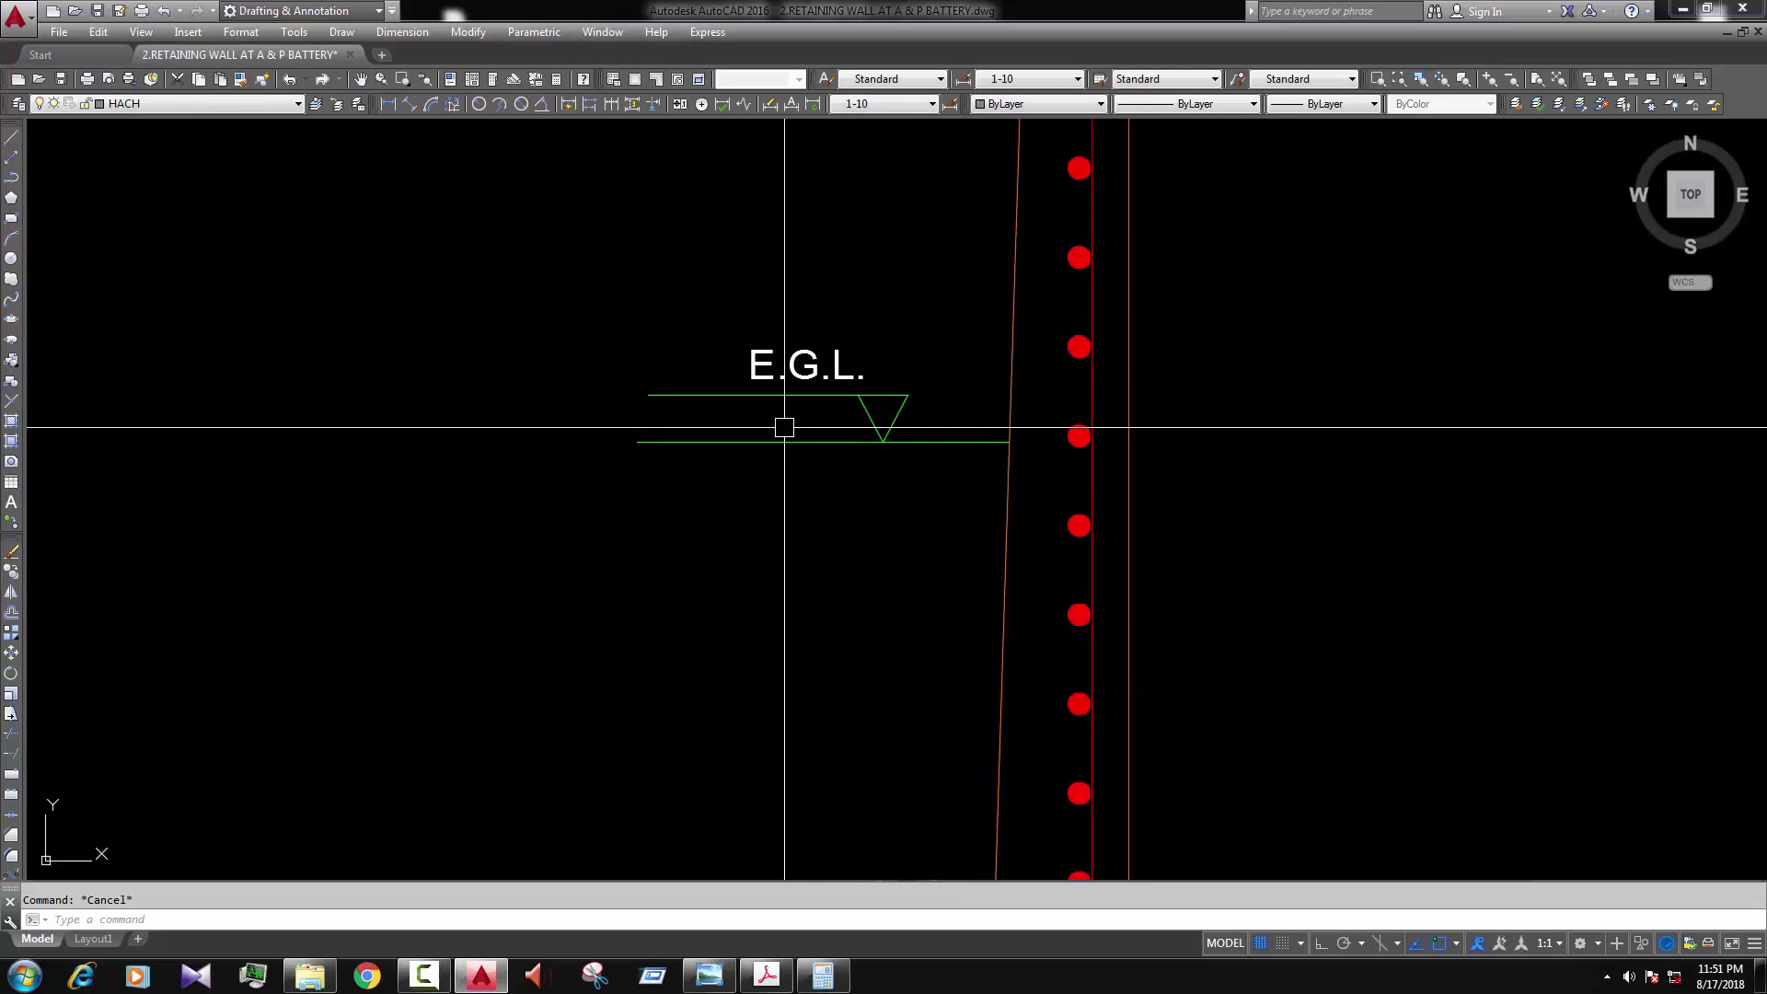
pyautogui.click(856, 465)
pyautogui.press('Escape')
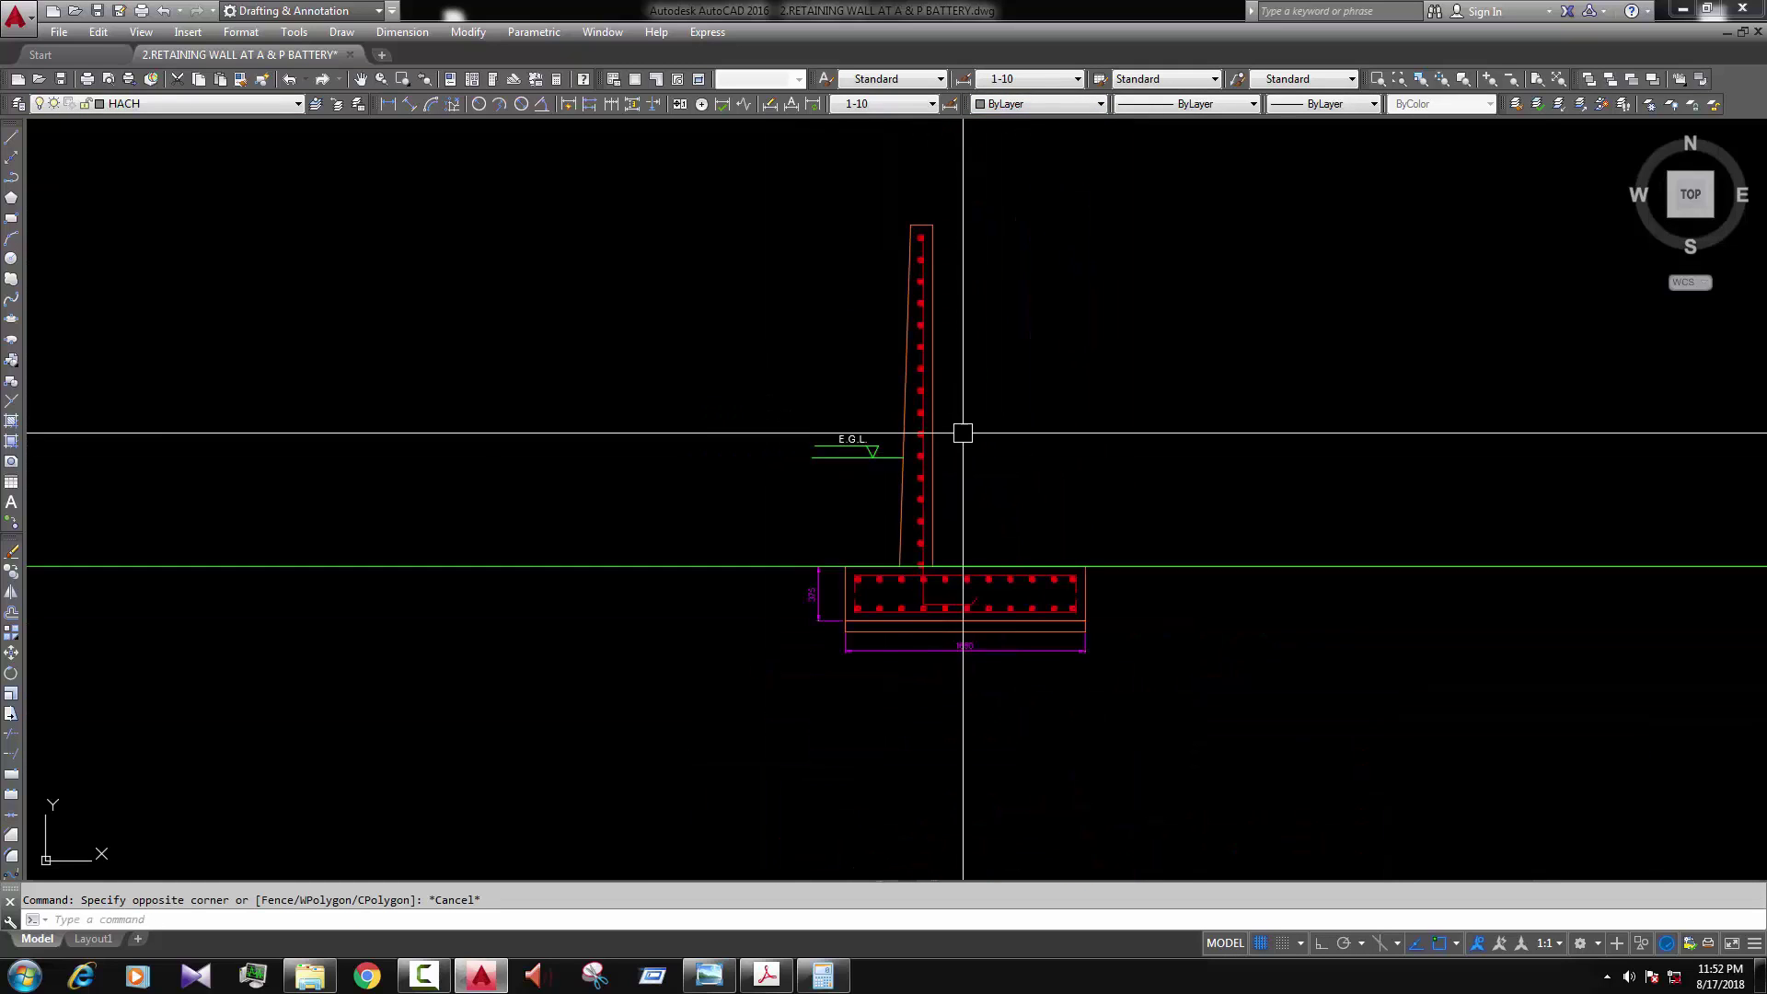
# Step: Draw a short diagonal stroke from the ground level line down to the left, below the level mark
pyautogui.scroll(2, 865, 466)
pyautogui.write('l')
pyautogui.press('Return')
pyautogui.scroll(4, 801, 493)
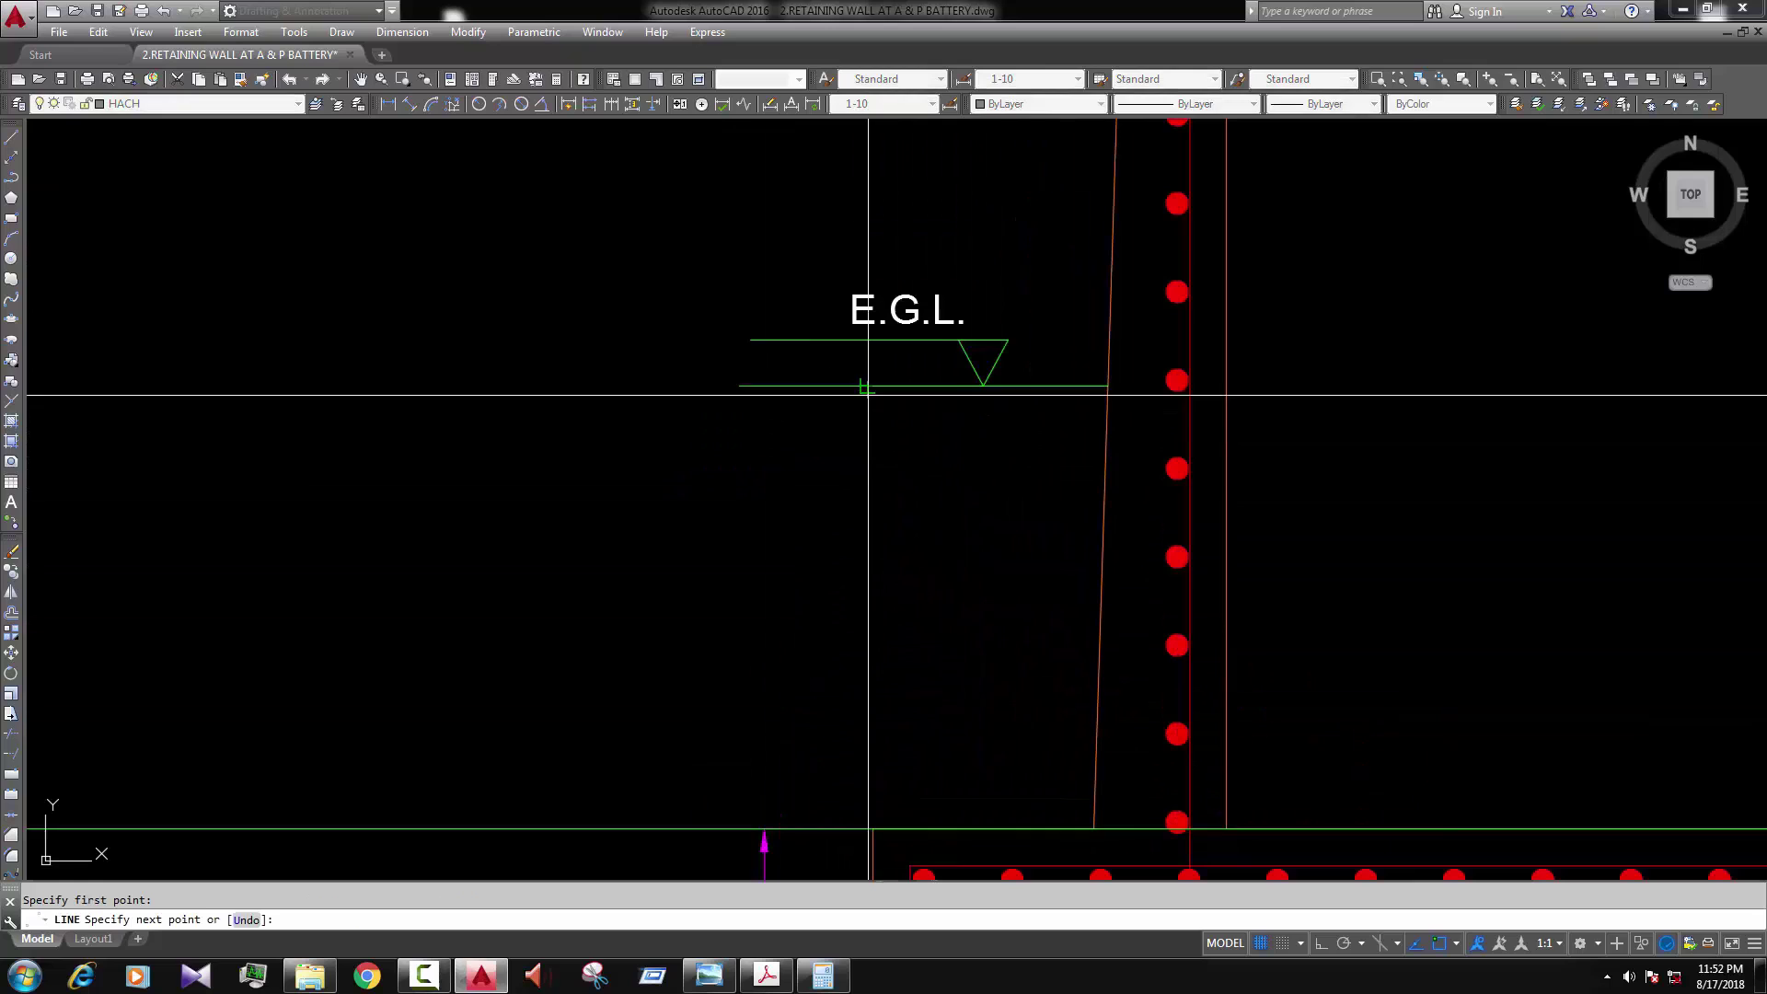
pyautogui.click(828, 419)
pyautogui.press('Return')
# Step: Copy the diagonal stroke twice to the right at even spacing along the ground level line
pyautogui.click(830, 417)
pyautogui.write('c')
pyautogui.press('Return')
pyautogui.click(859, 461)
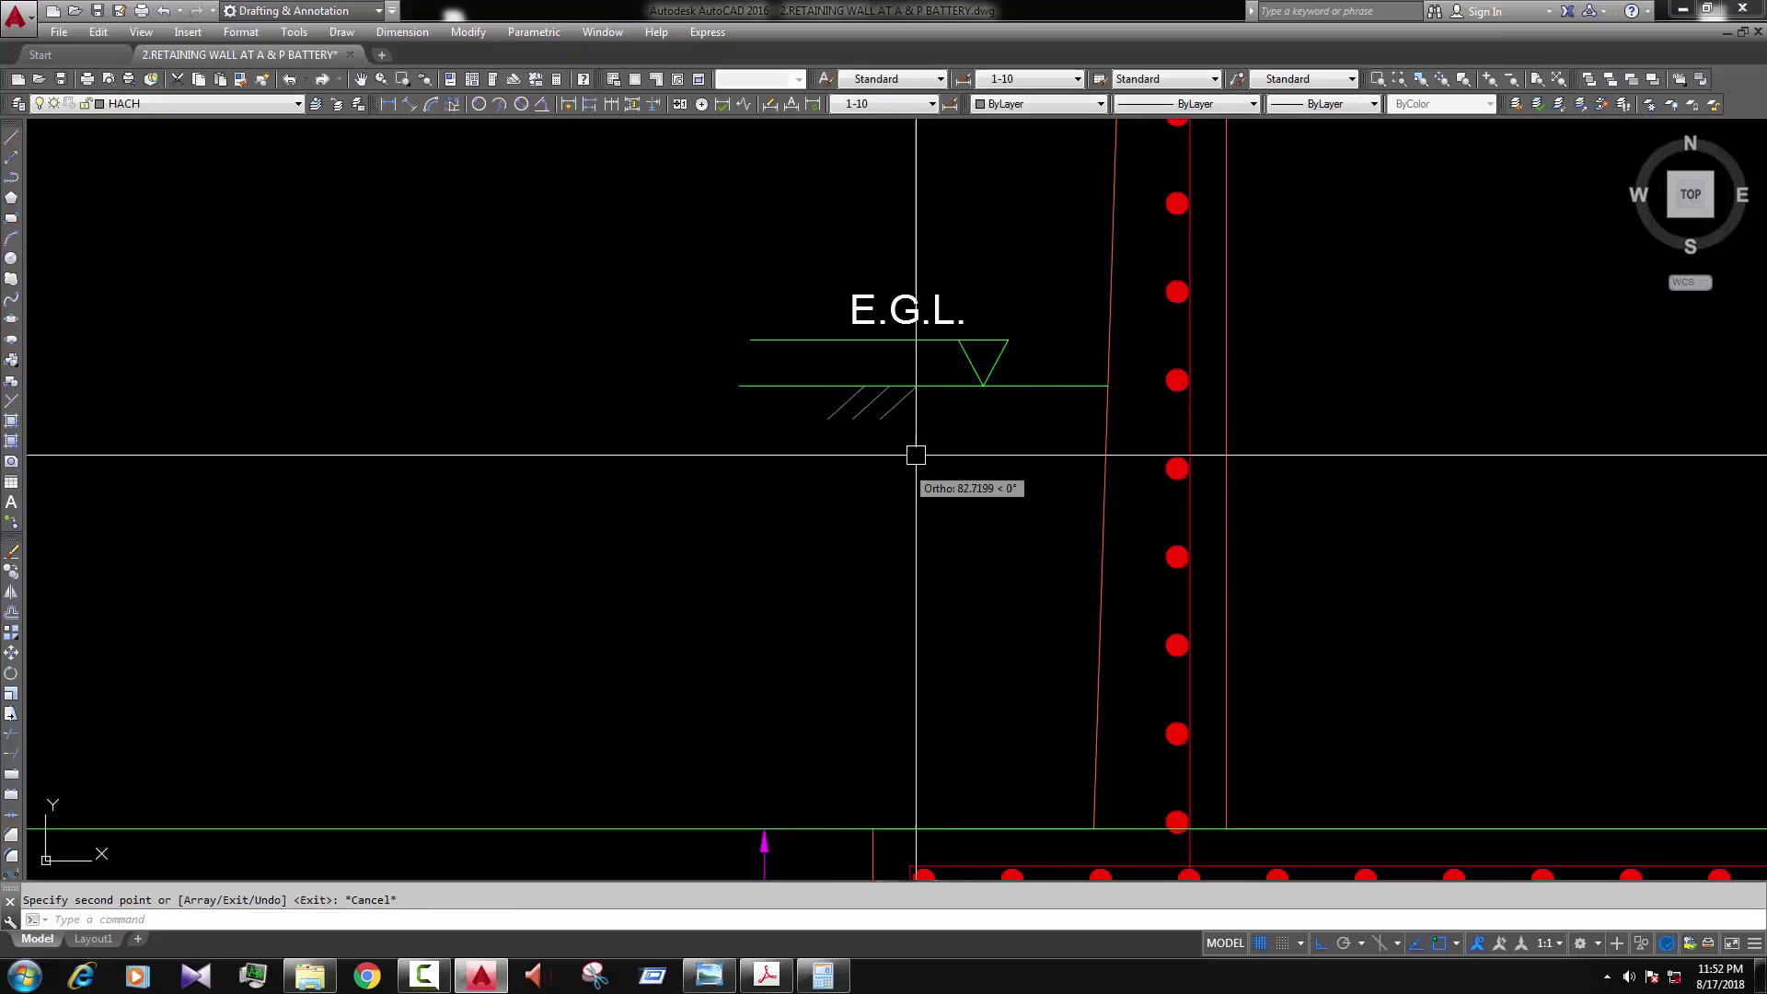
pyautogui.press('Return')
# Step: Mirror the three diagonal strokes about a vertical line through the middle stroke's upper end, keeping the originals
pyautogui.moveTo(920, 432); pyautogui.dragTo(847, 402)
pyautogui.write('mi')
pyautogui.press('Return')
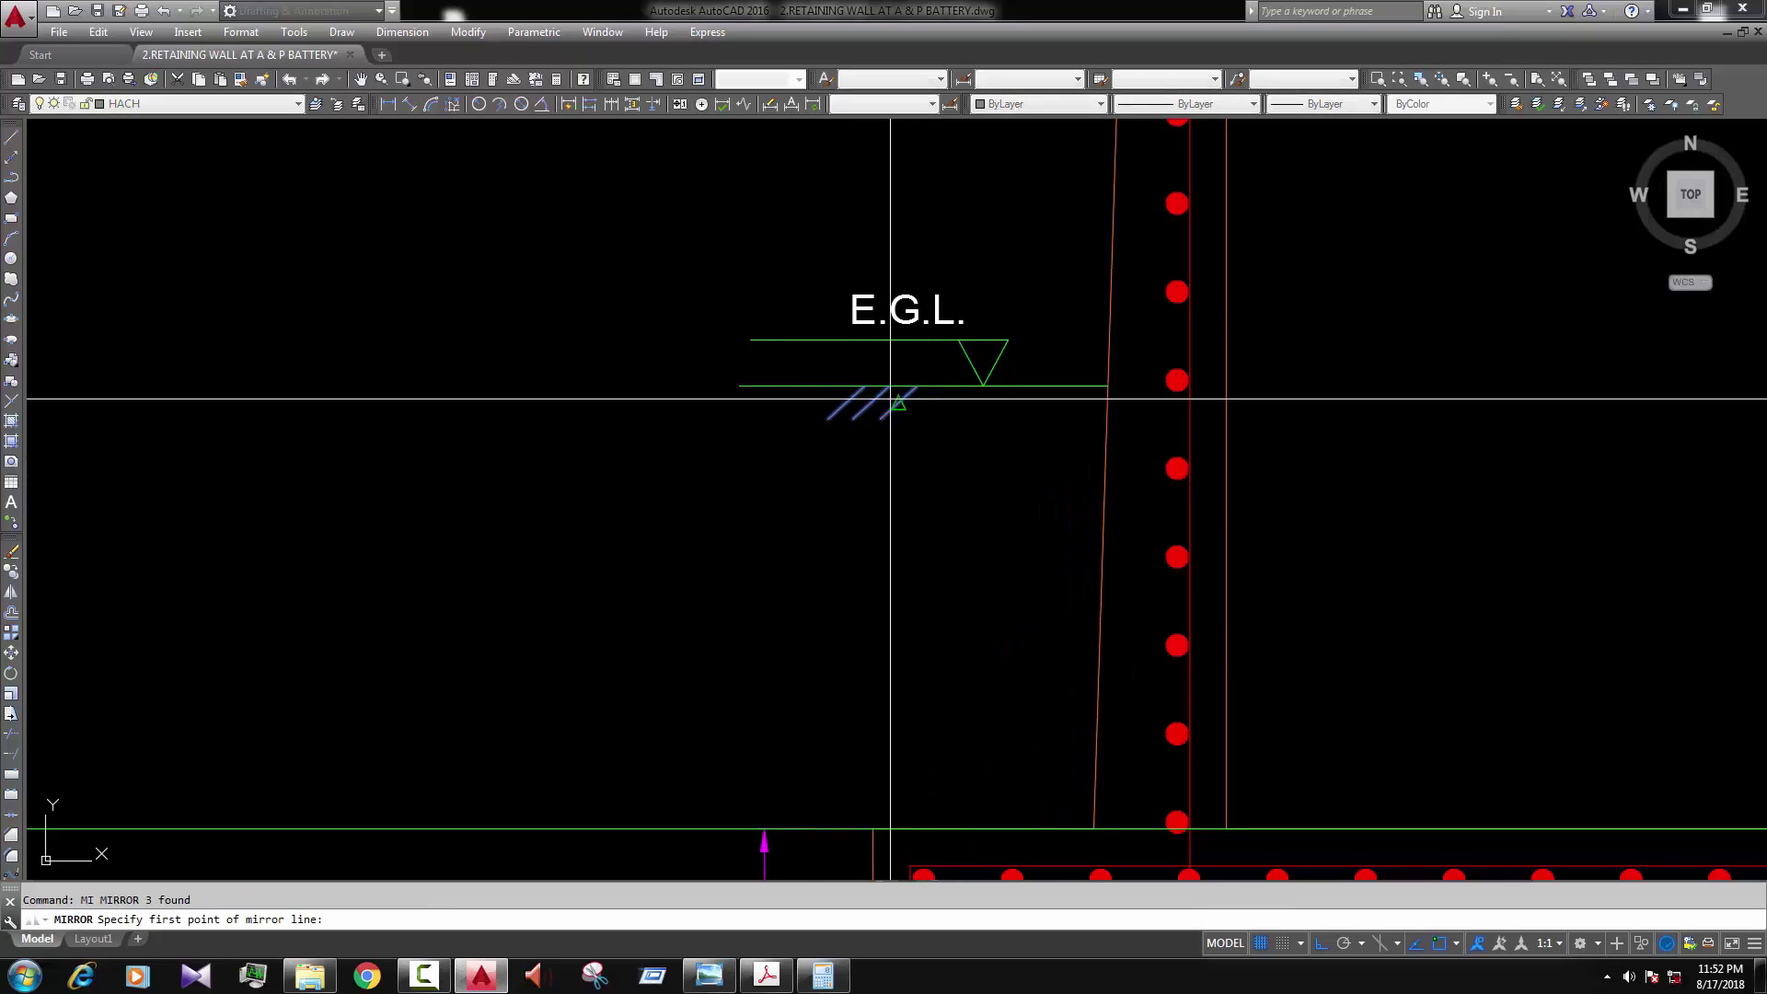
pyautogui.click(886, 386)
pyautogui.click(925, 474)
pyautogui.press('Return')
pyautogui.click(994, 461)
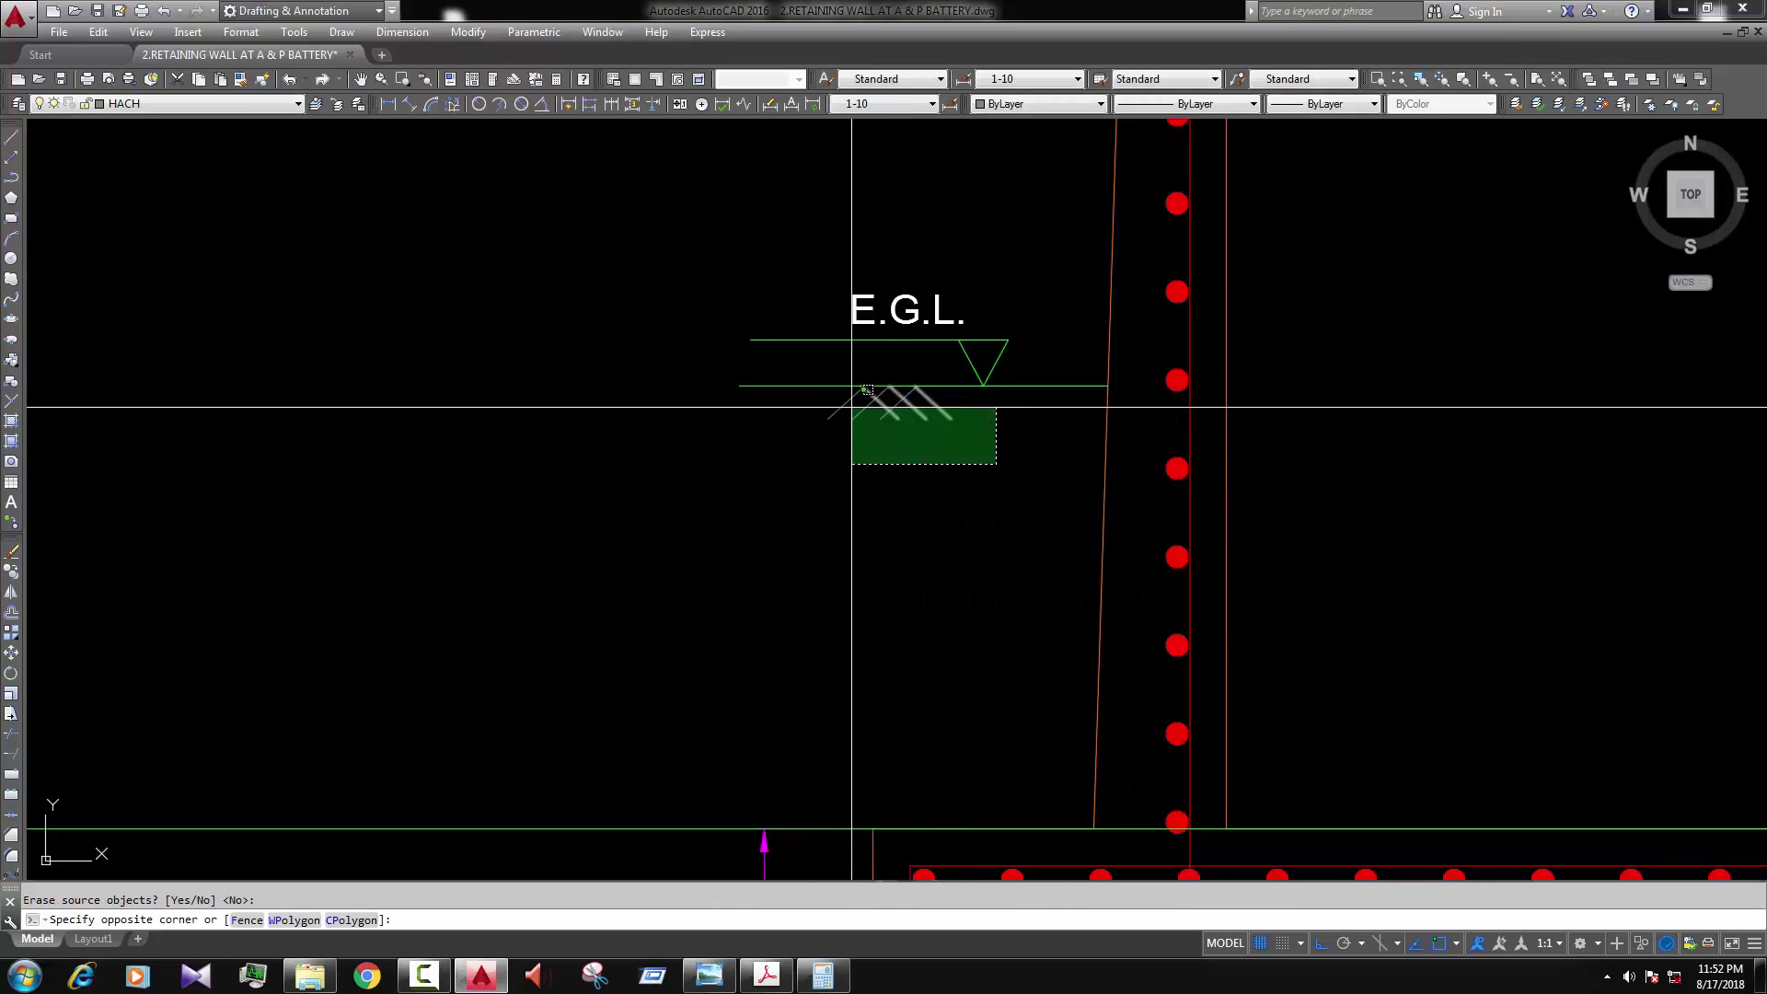
pyautogui.click(851, 395)
pyautogui.write('c')
# Step: Copy the ground level line with its crossed strokes from its left end to the stem's upper right corner
pyautogui.click(954, 458)
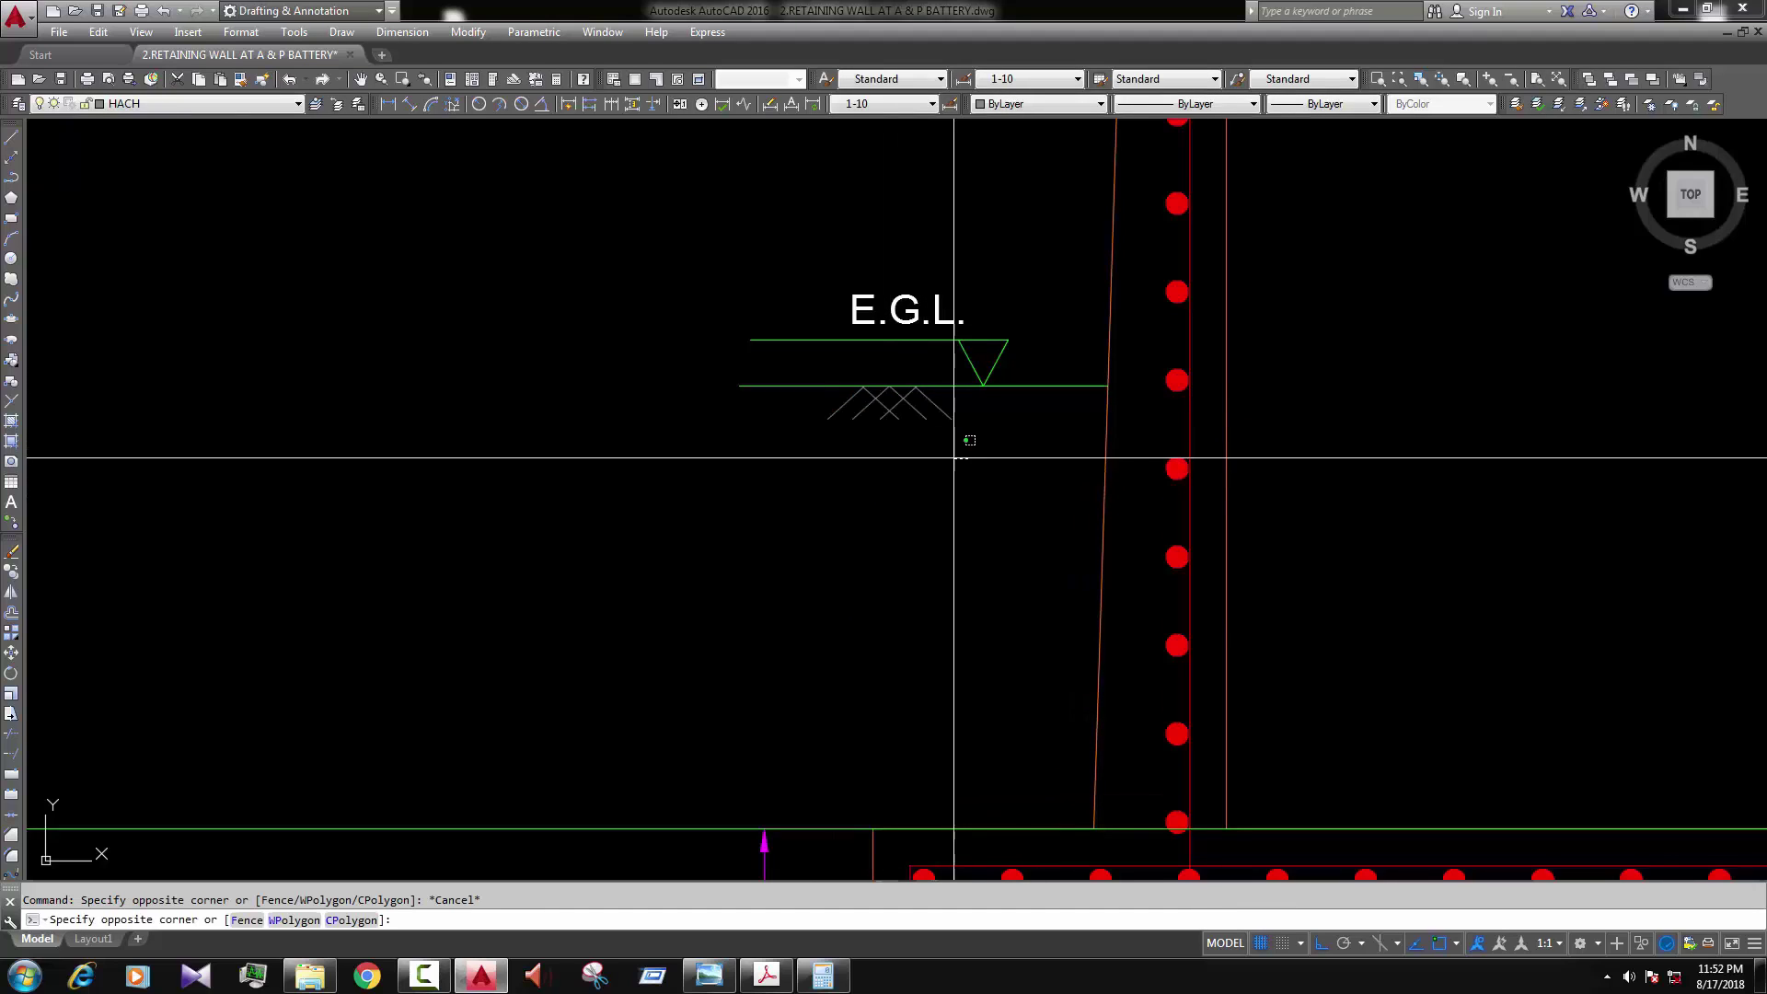
pyautogui.click(828, 378)
pyautogui.write('co')
pyautogui.press('Return')
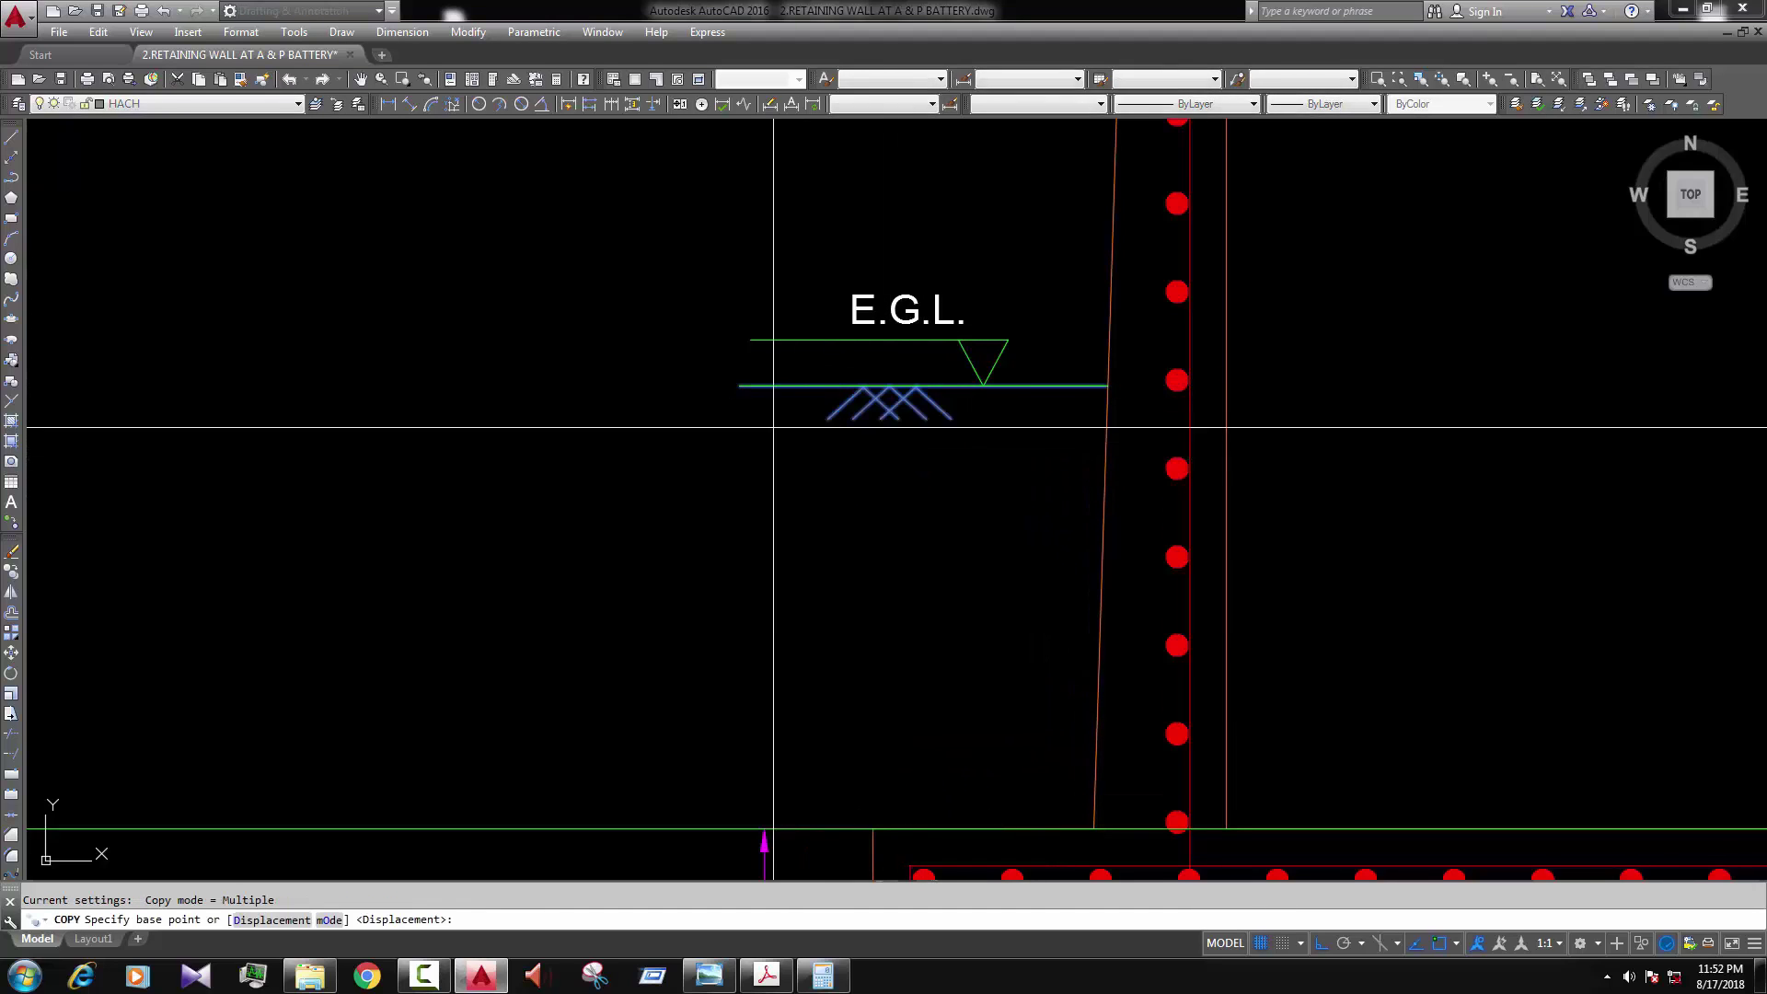
pyautogui.click(741, 385)
pyautogui.scroll(-7, 916, 514)
pyautogui.click(990, 258)
pyautogui.scroll(4, 1013, 262)
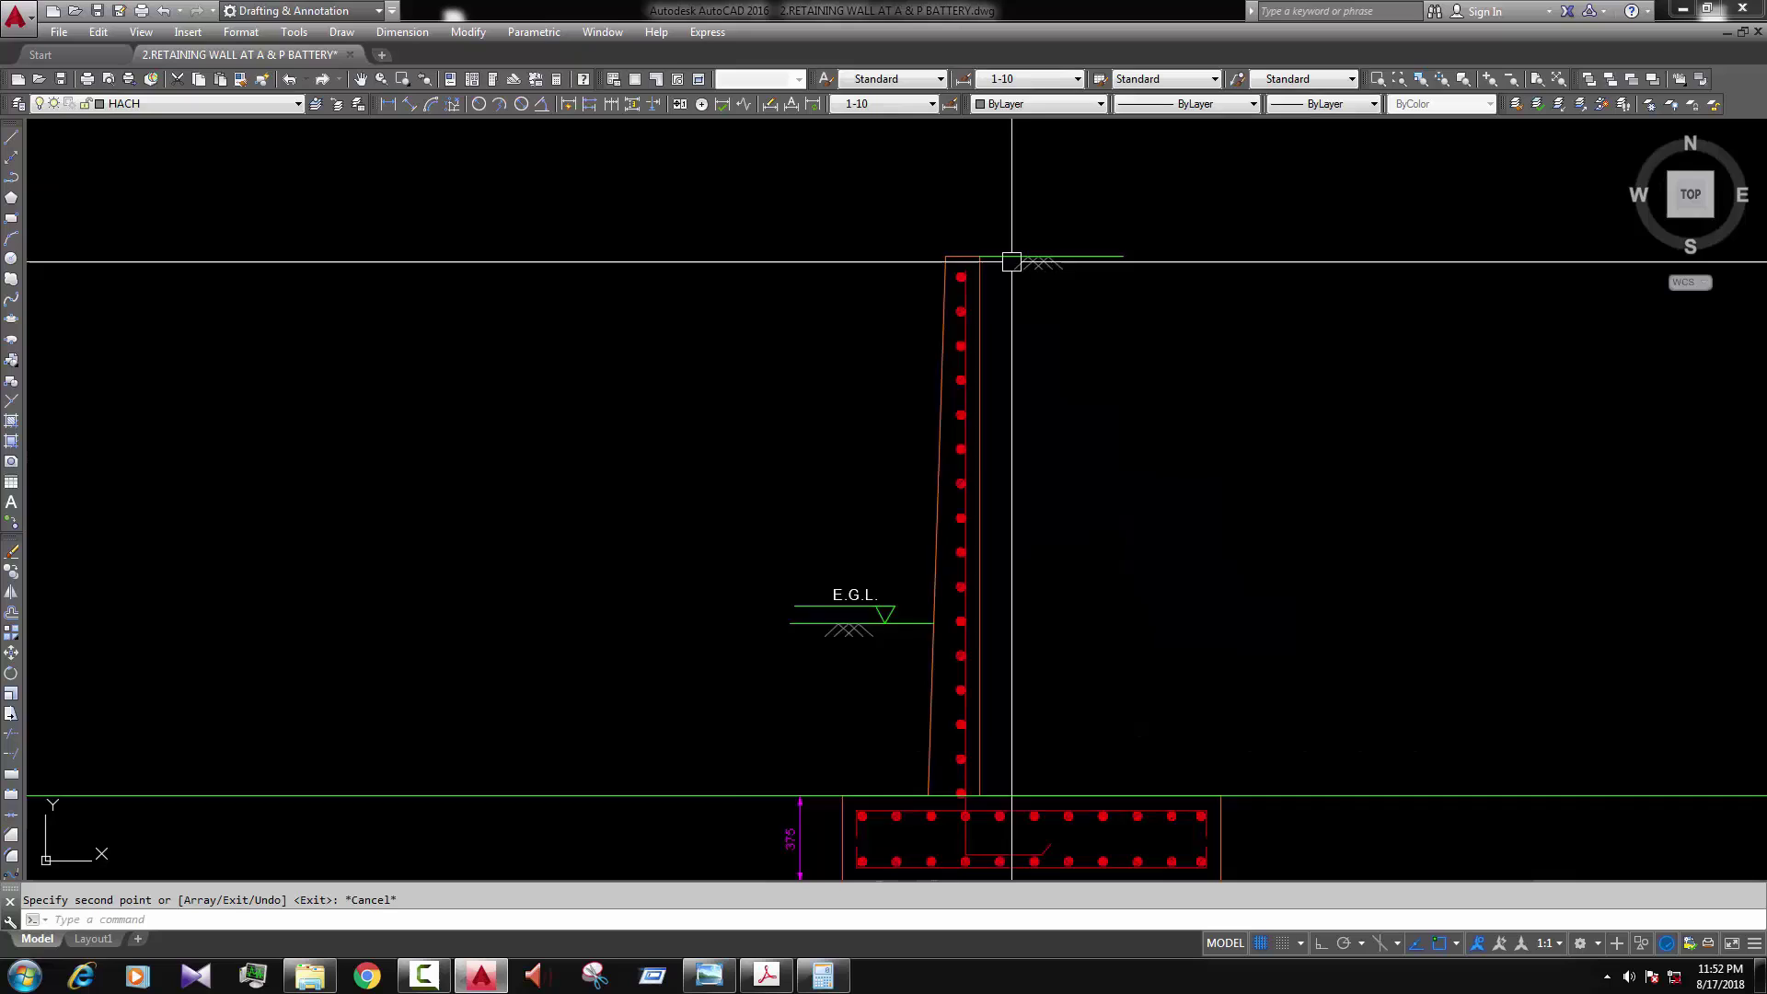
# Step: Copy the crossed earth strokes at the stem's top farther right along the upper ground line
pyautogui.click(1105, 304)
pyautogui.click(1017, 265)
pyautogui.write('c')
pyautogui.press('Return')
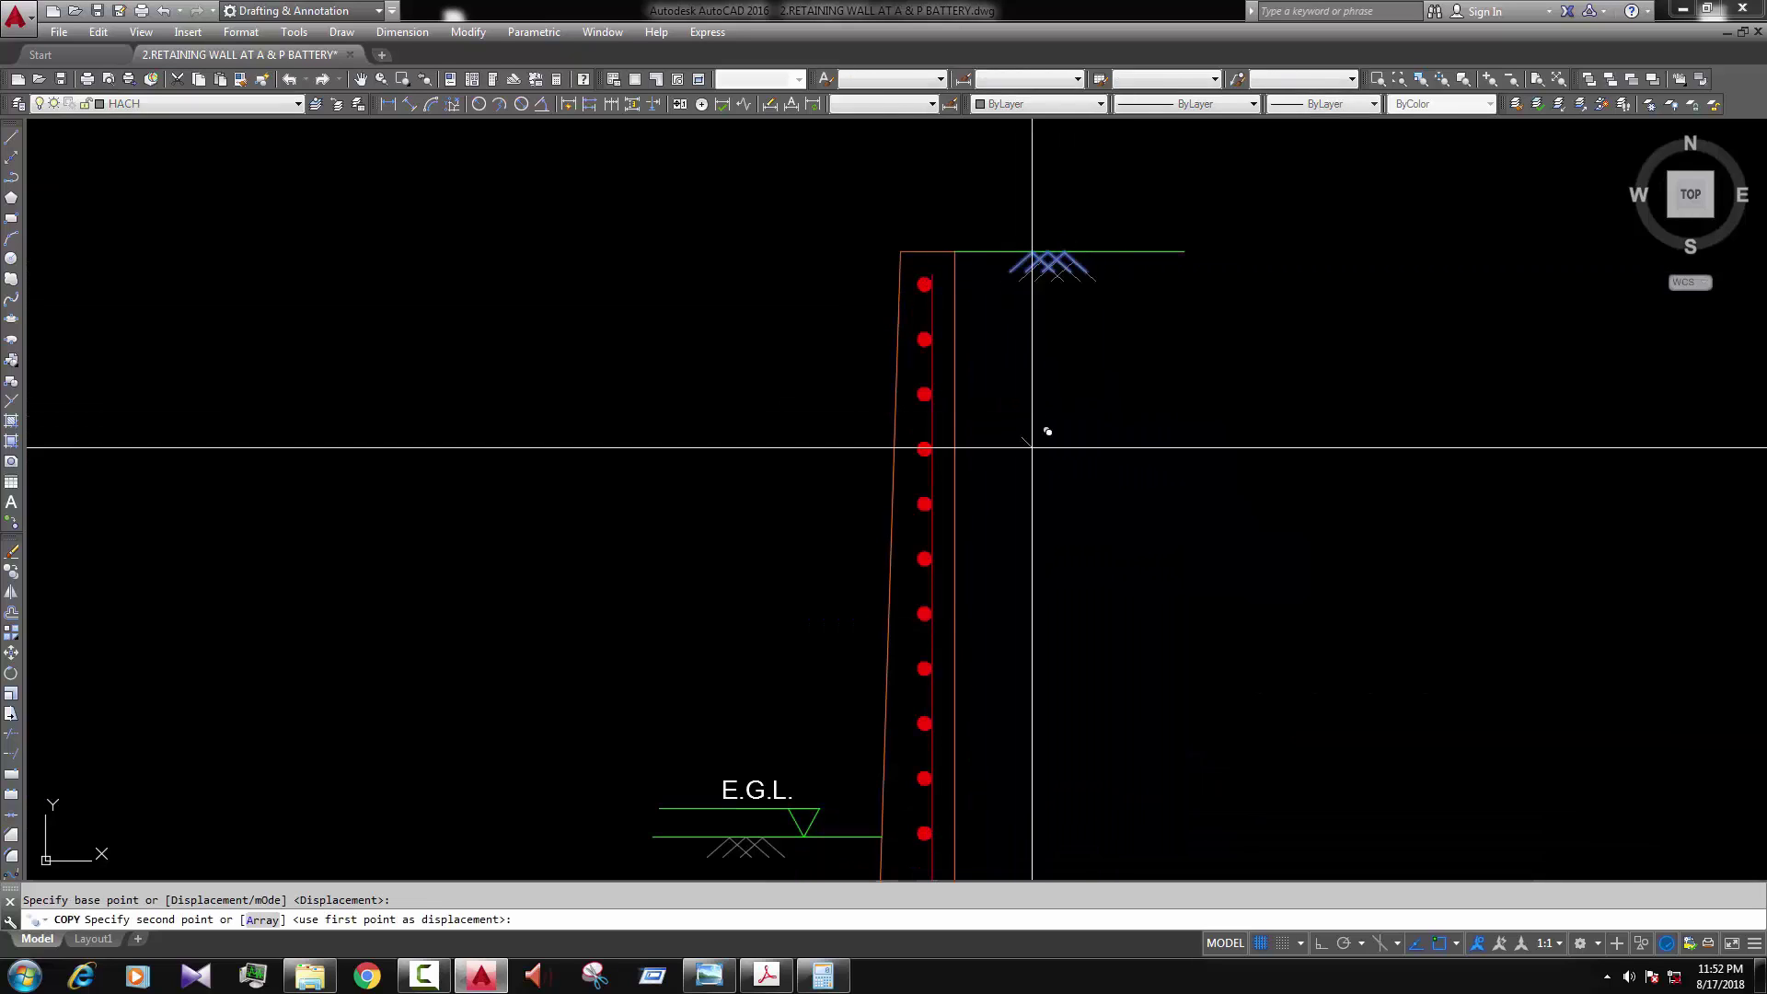
pyautogui.click(1022, 438)
pyautogui.press('Escape')
# Step: Copy the "E.G.L." text with Ortho off to the area right of the stem, below the upper ground line
pyautogui.scroll(-5, 1167, 505)
pyautogui.scroll(5, 991, 556)
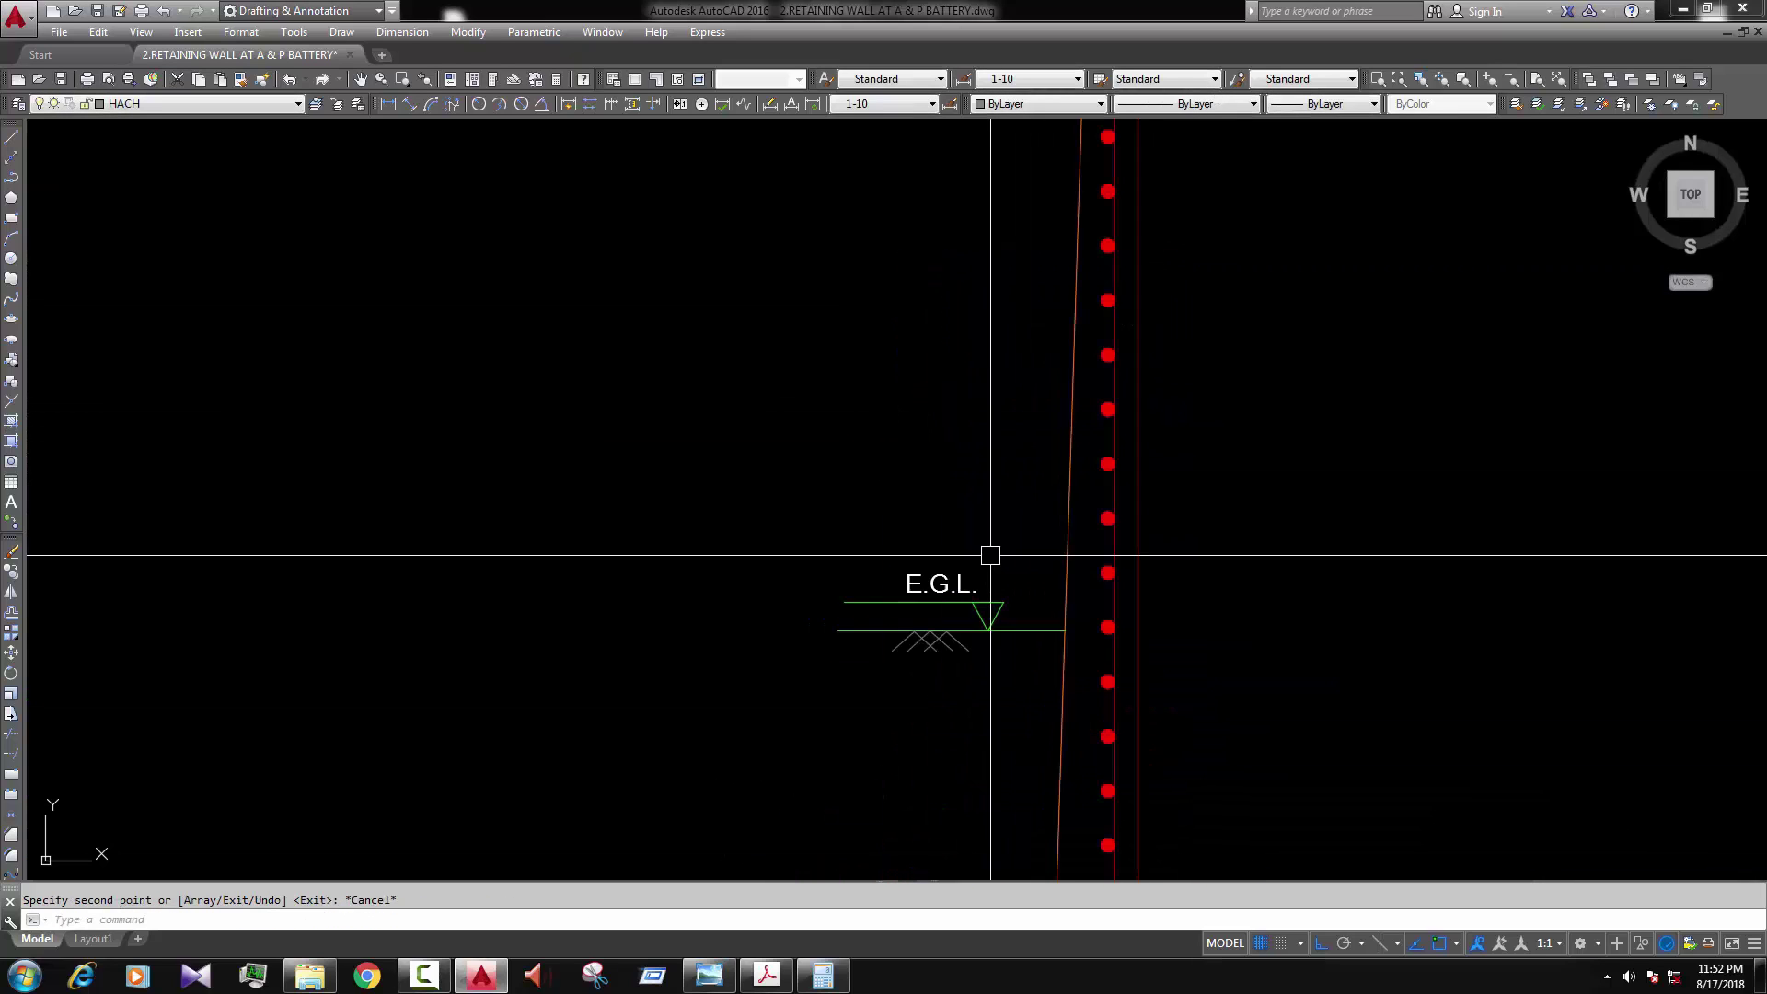
pyautogui.click(935, 586)
pyautogui.write('c')
pyautogui.press('Return')
pyautogui.click(968, 572)
pyautogui.scroll(-4, 1132, 515)
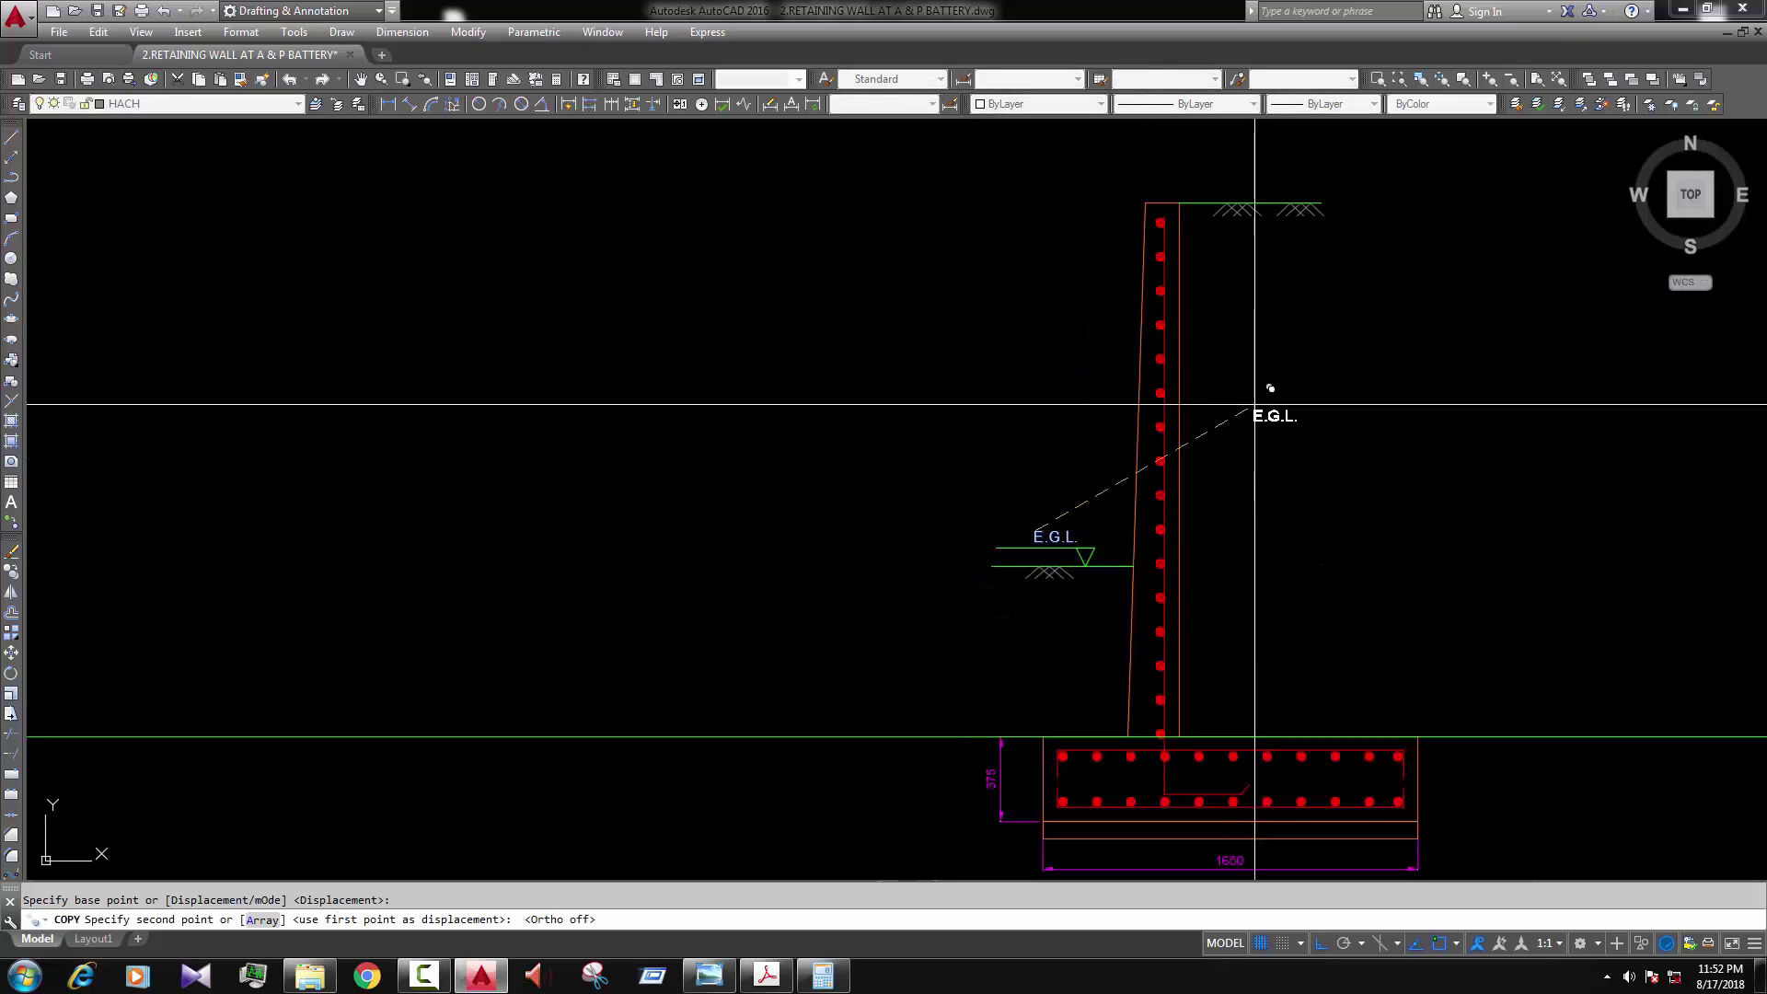
pyautogui.click(1280, 311)
pyautogui.press('Escape')
pyautogui.scroll(2, 1280, 311)
# Step: Change the copied text right of the stem to "EARTH FILLING"
pyautogui.doubleClick(1290, 309)
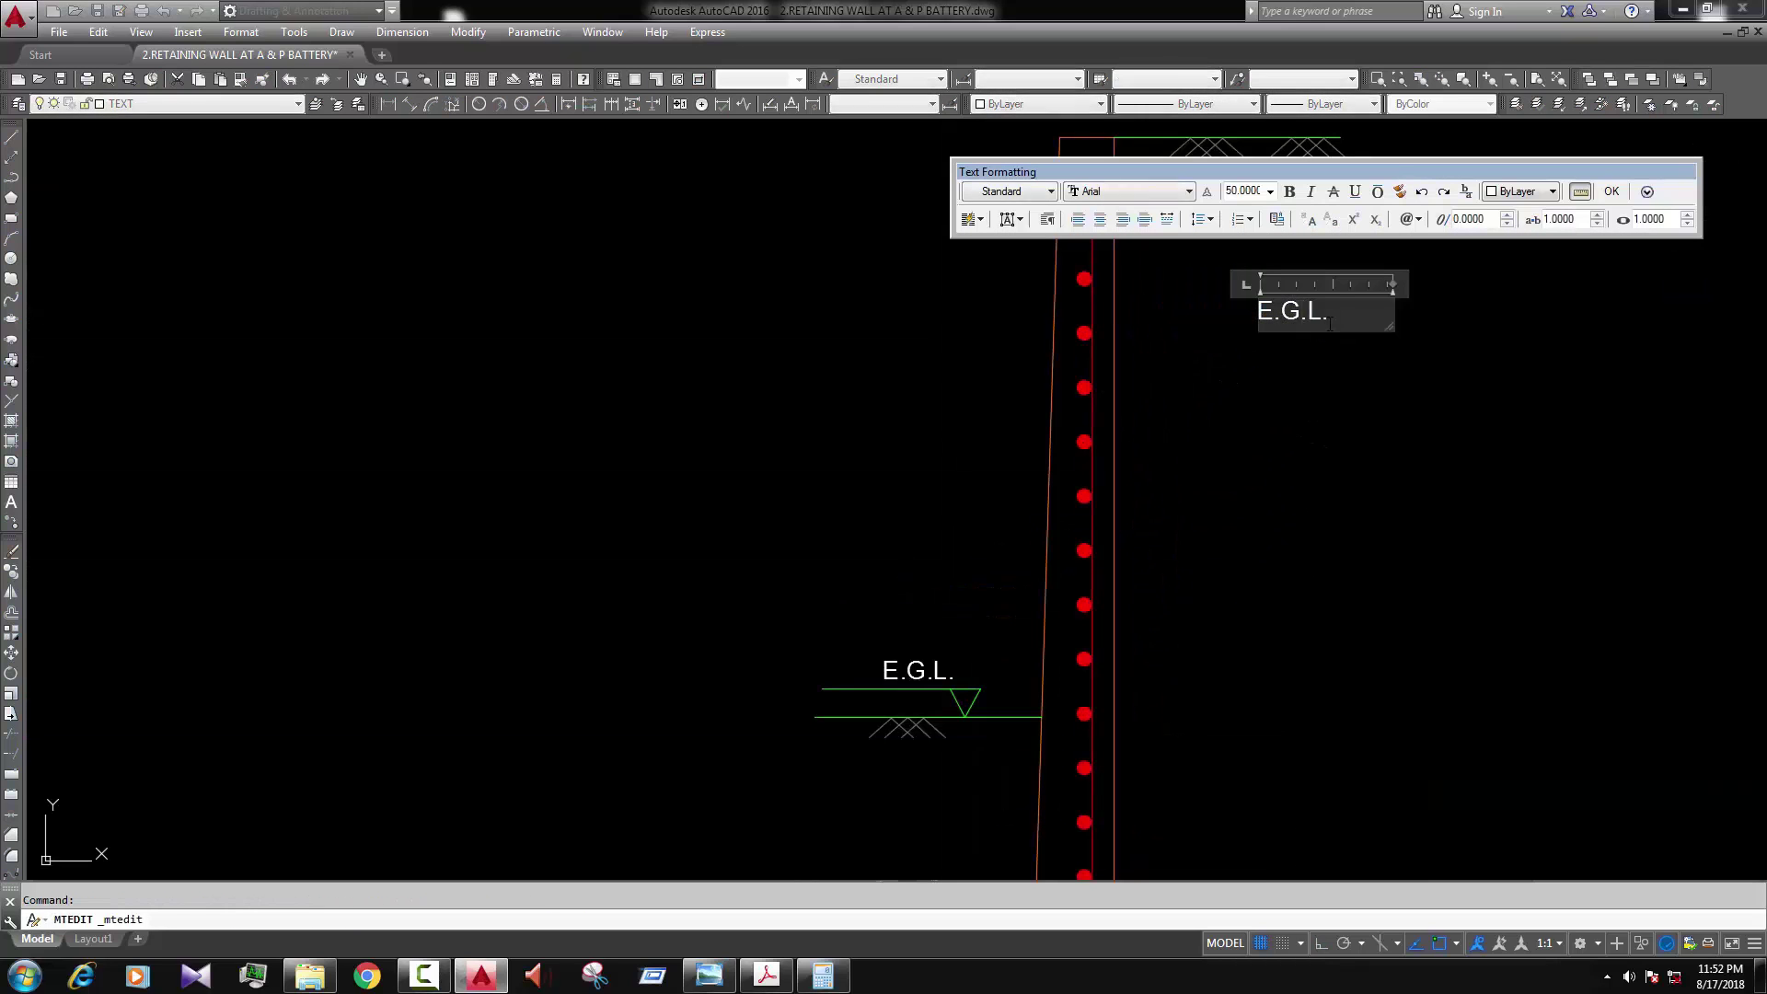
pyautogui.write('EART')
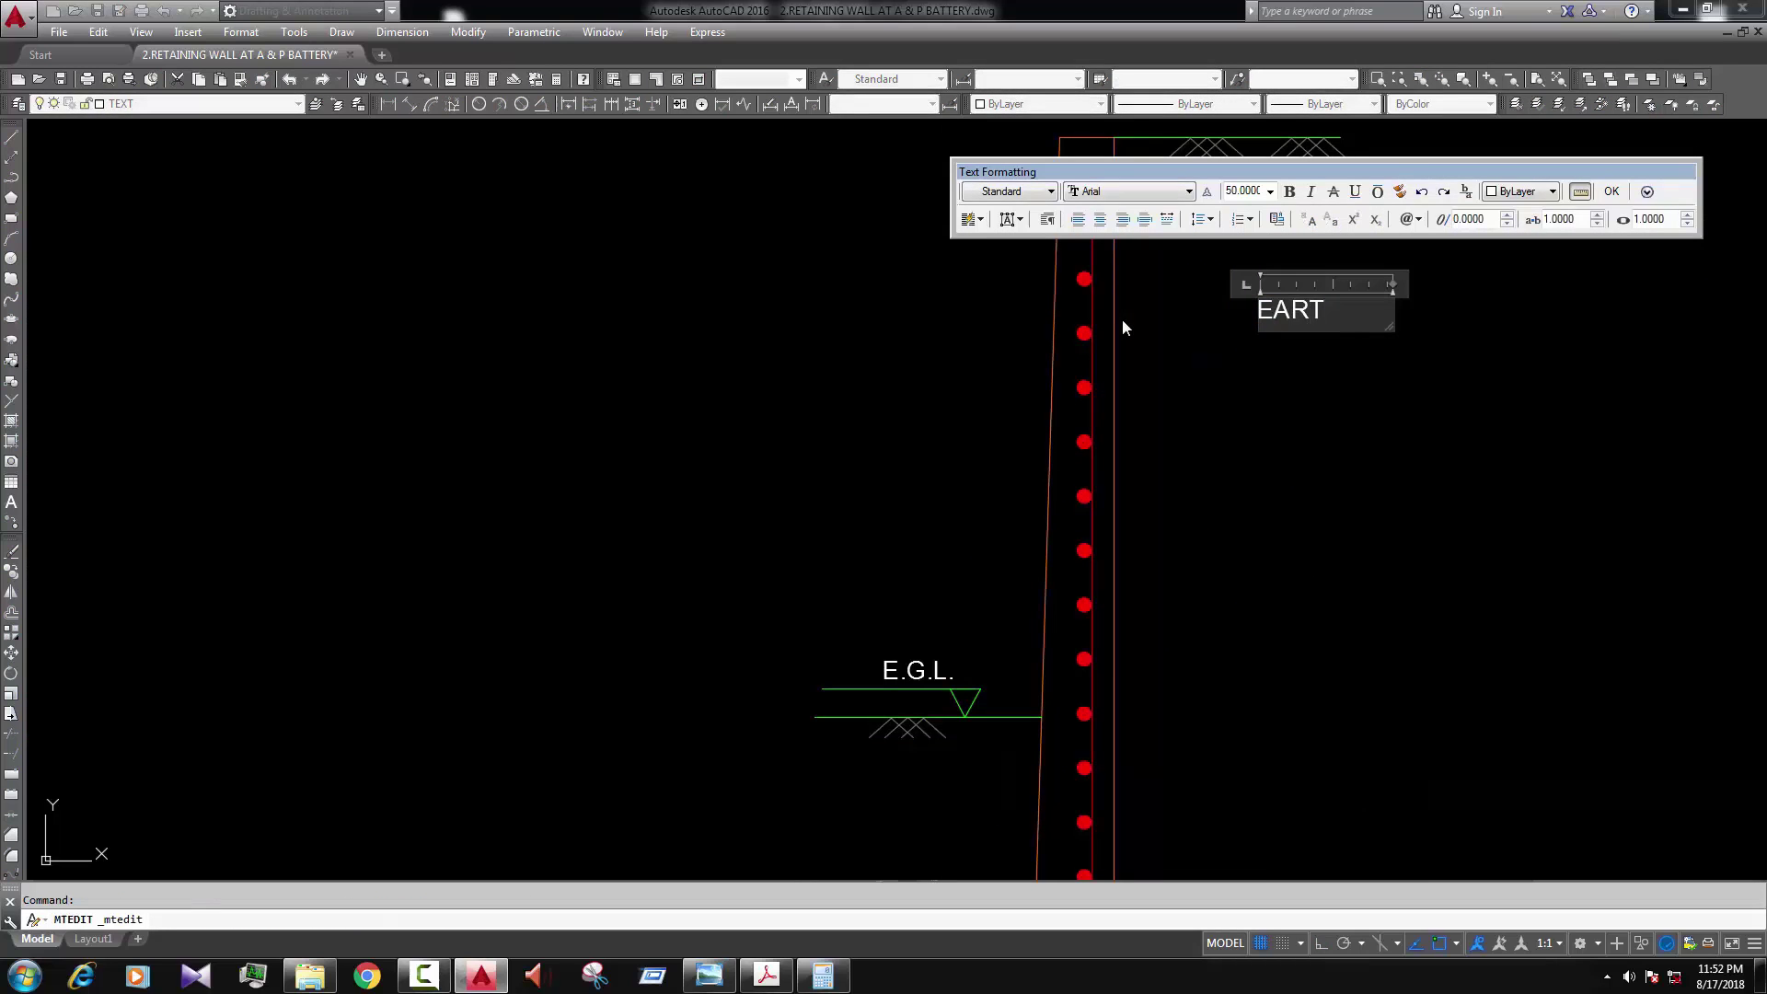
pyautogui.write('H FILLING')
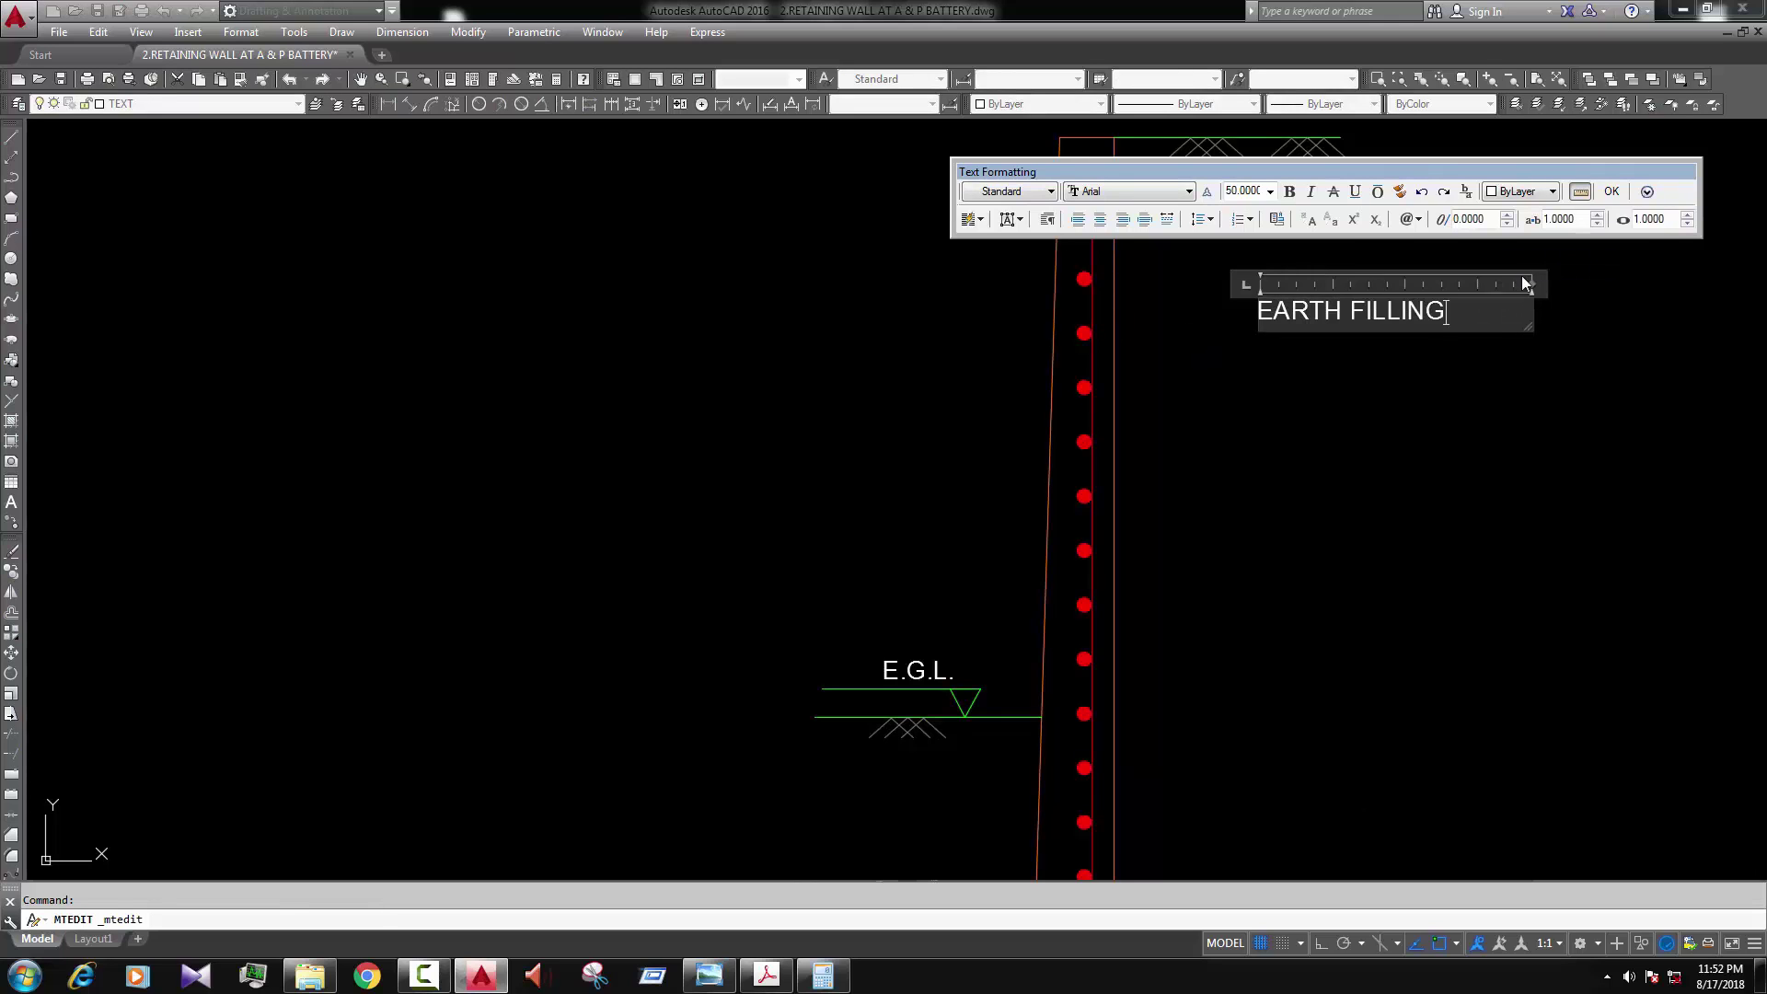
pyautogui.press('Escape')
# Step: Erase the long horizontal construction line running along the top of the footing
pyautogui.scroll(-4, 1317, 442)
pyautogui.scroll(2, 1317, 433)
pyautogui.moveTo(1402, 530); pyautogui.dragTo(1381, 521, button='middle')
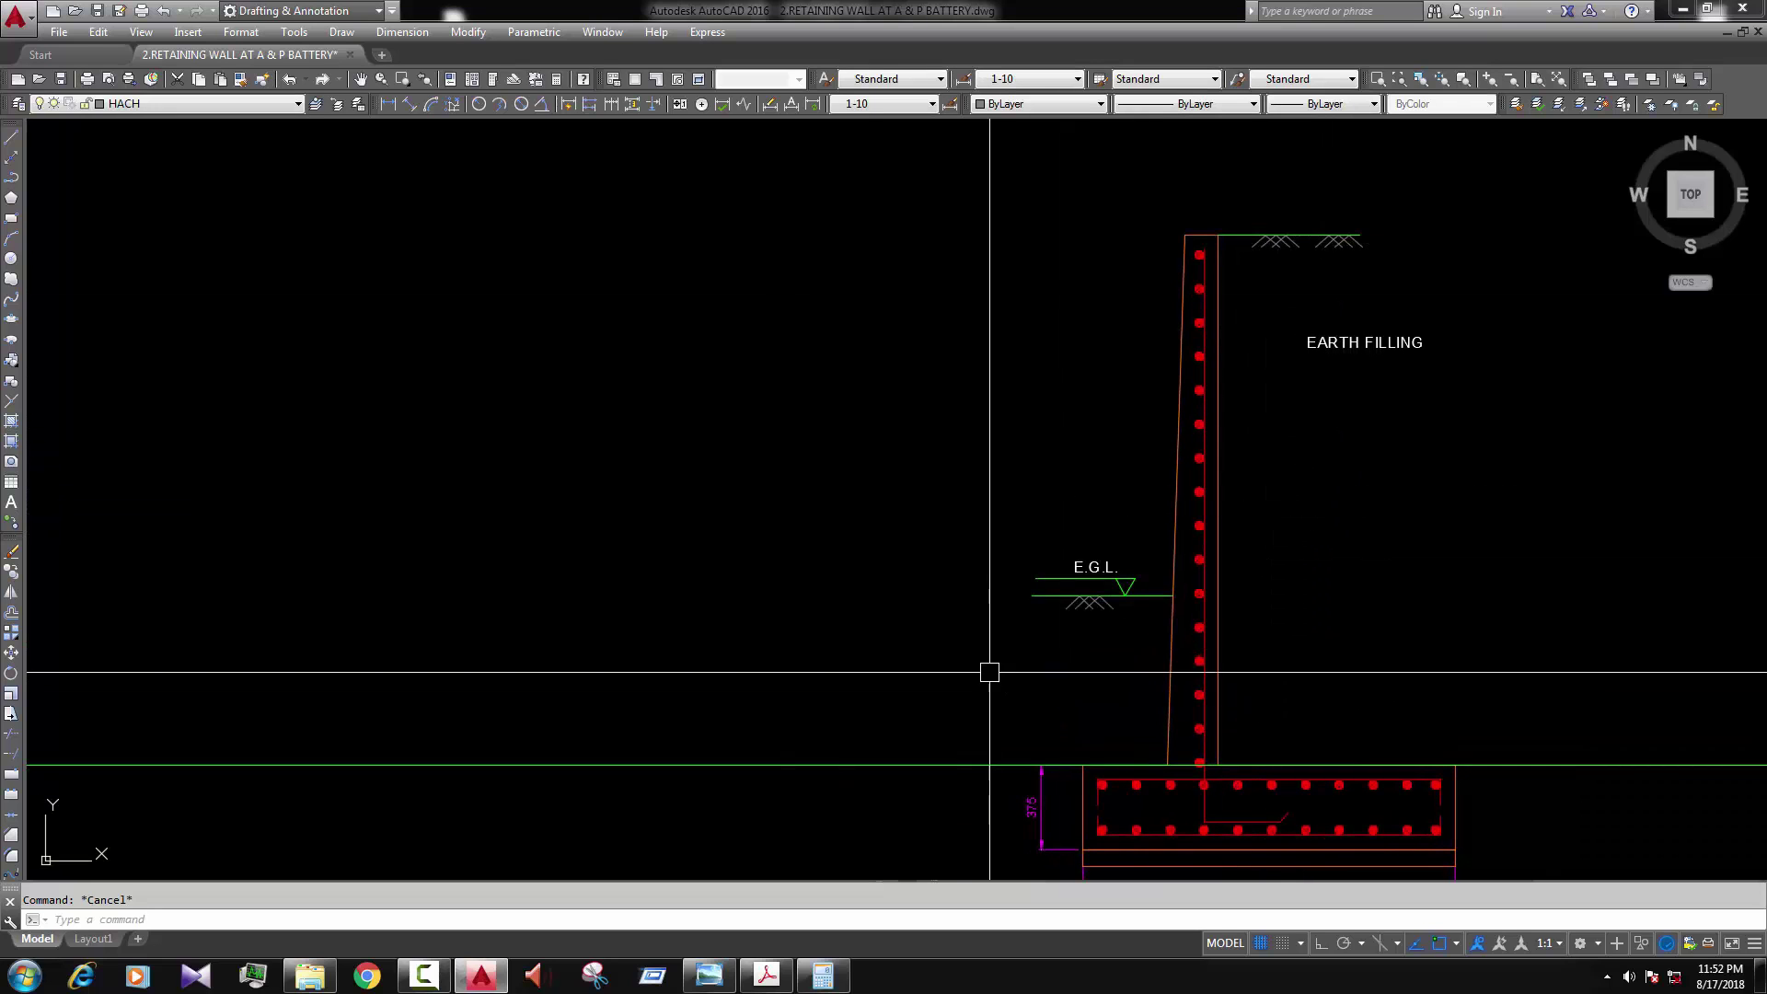
pyautogui.scroll(-2, 990, 672)
pyautogui.click(868, 488)
pyautogui.click(792, 651)
pyautogui.write('E')
pyautogui.press('Return')
# Step: Shift the footing thickness dimension line farther left, away from the footing
pyautogui.scroll(4, 1010, 651)
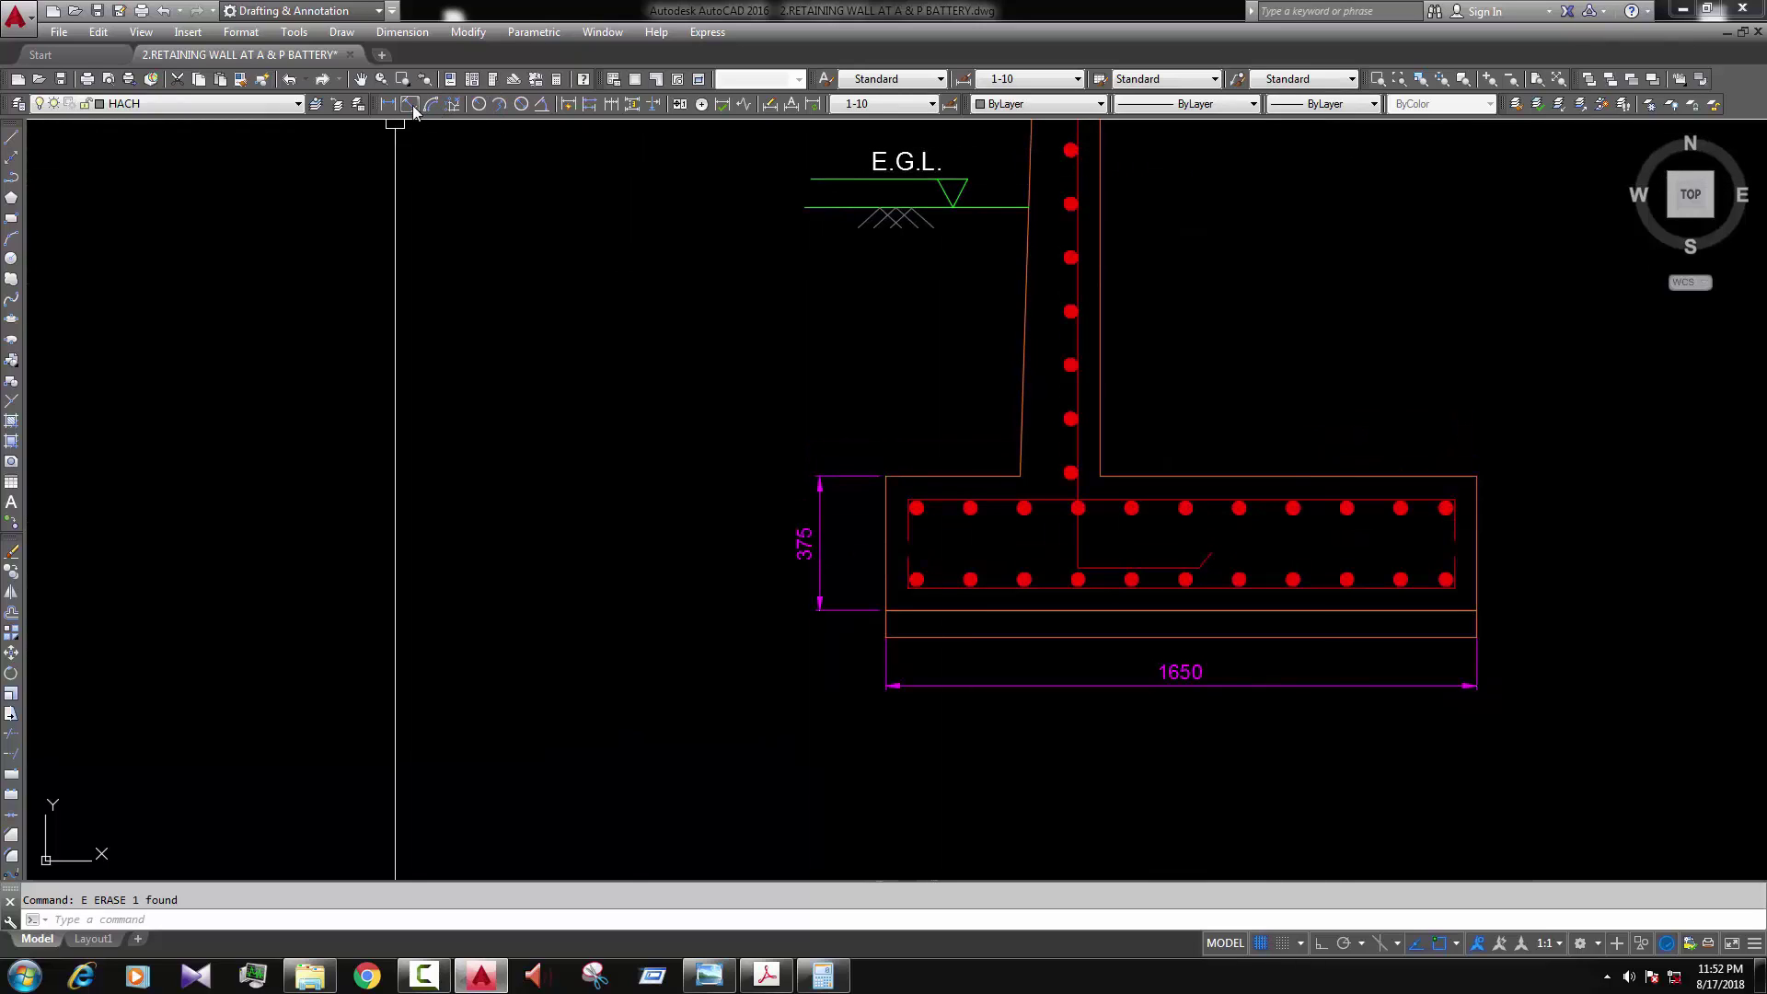
pyautogui.click(819, 478)
pyautogui.click(820, 476)
pyautogui.click(761, 467)
pyautogui.press('Escape')
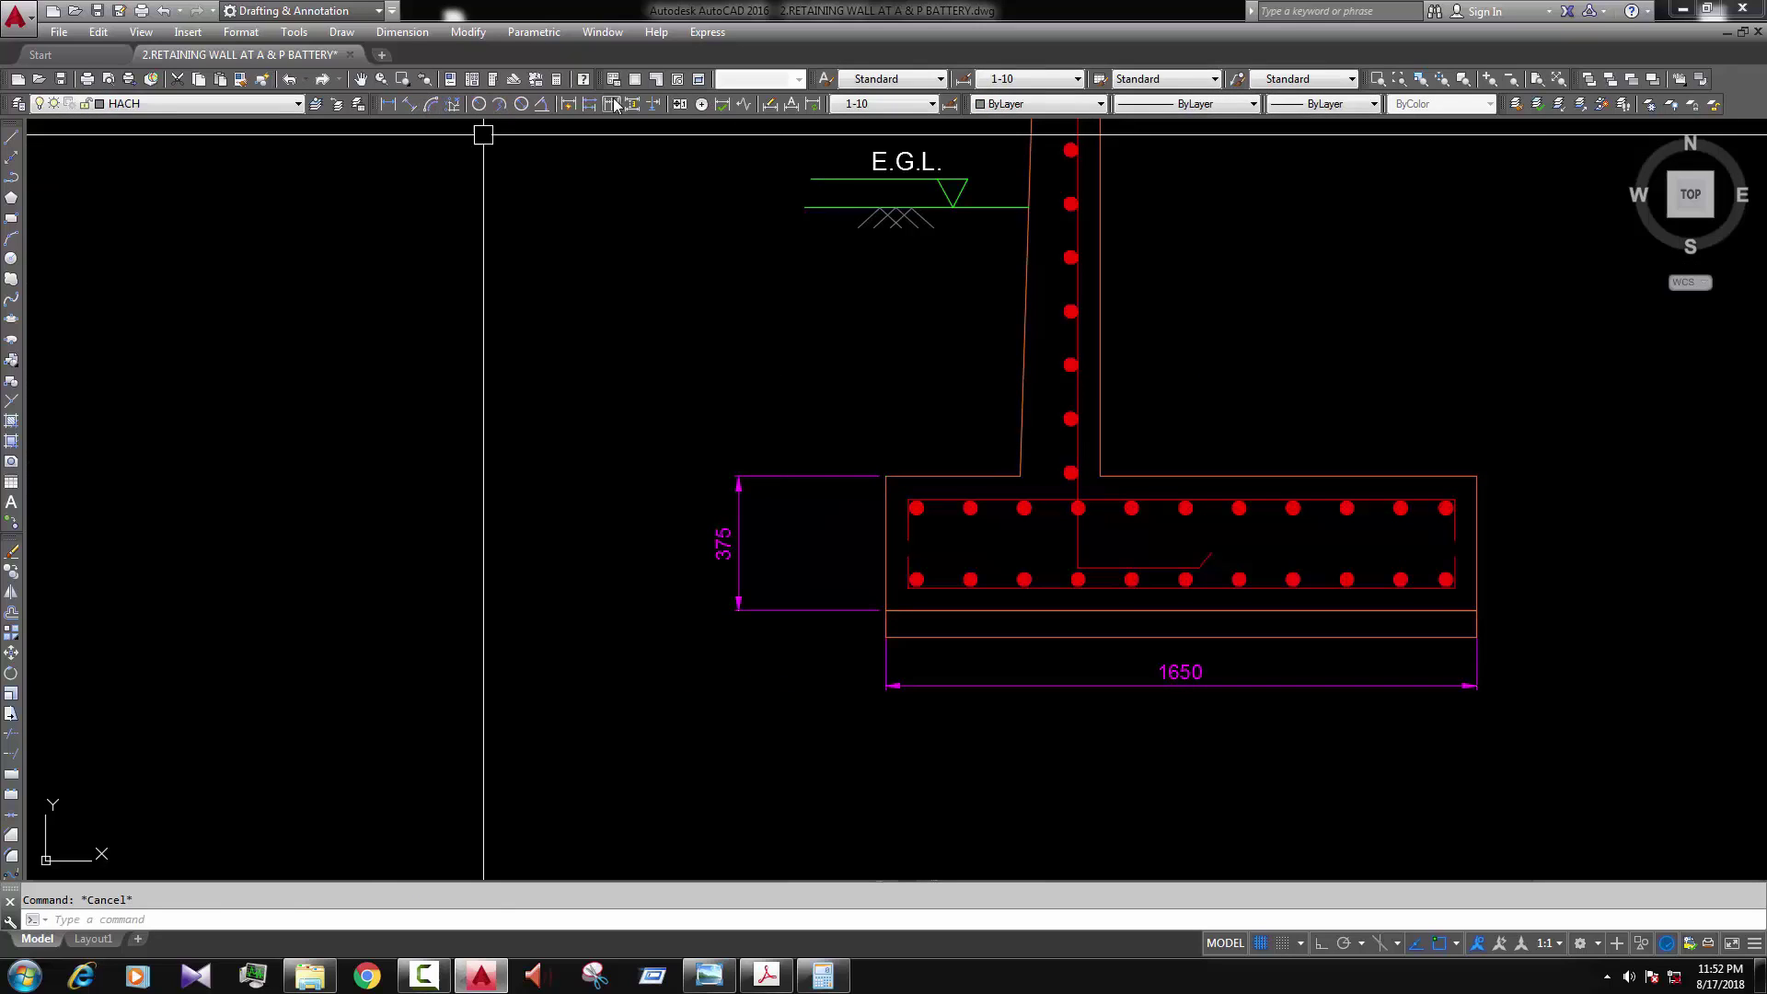
# Step: Continue the footing thickness dimension upward to the existing ground level line and on to the stem's top left corner
pyautogui.click(615, 104)
pyautogui.press('Return')
pyautogui.click(799, 477)
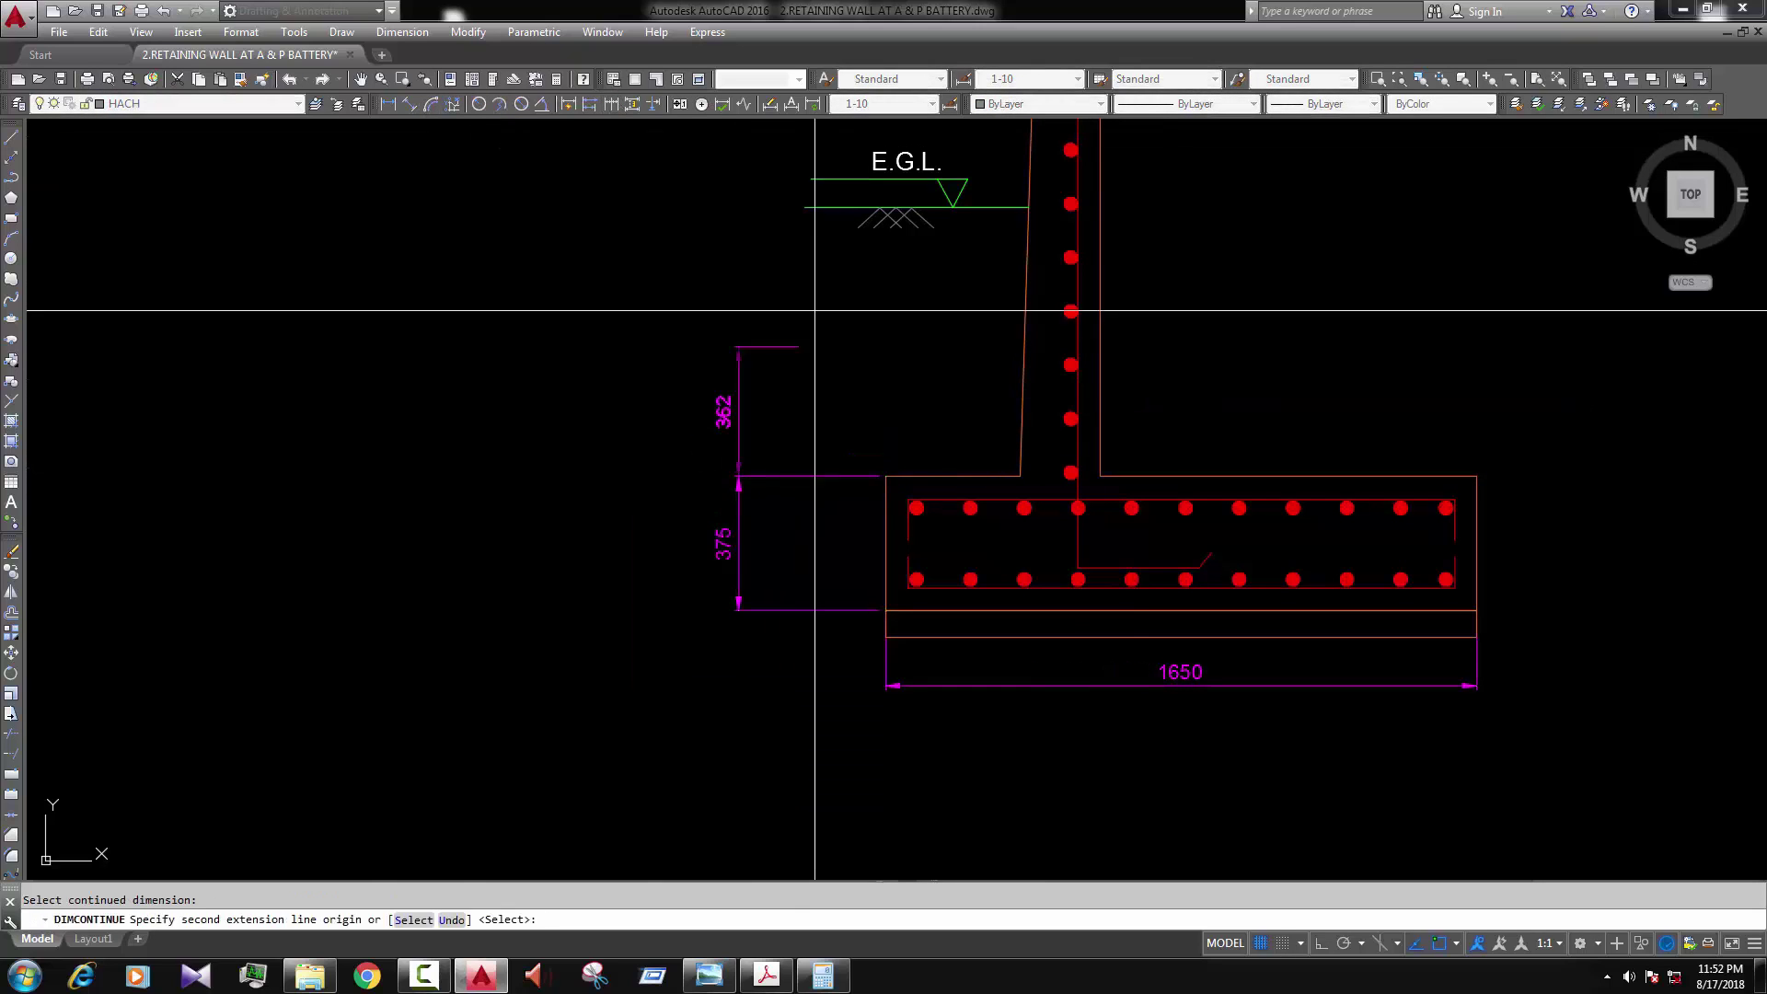
pyautogui.click(819, 208)
pyautogui.scroll(-4, 828, 239)
pyautogui.scroll(3, 821, 356)
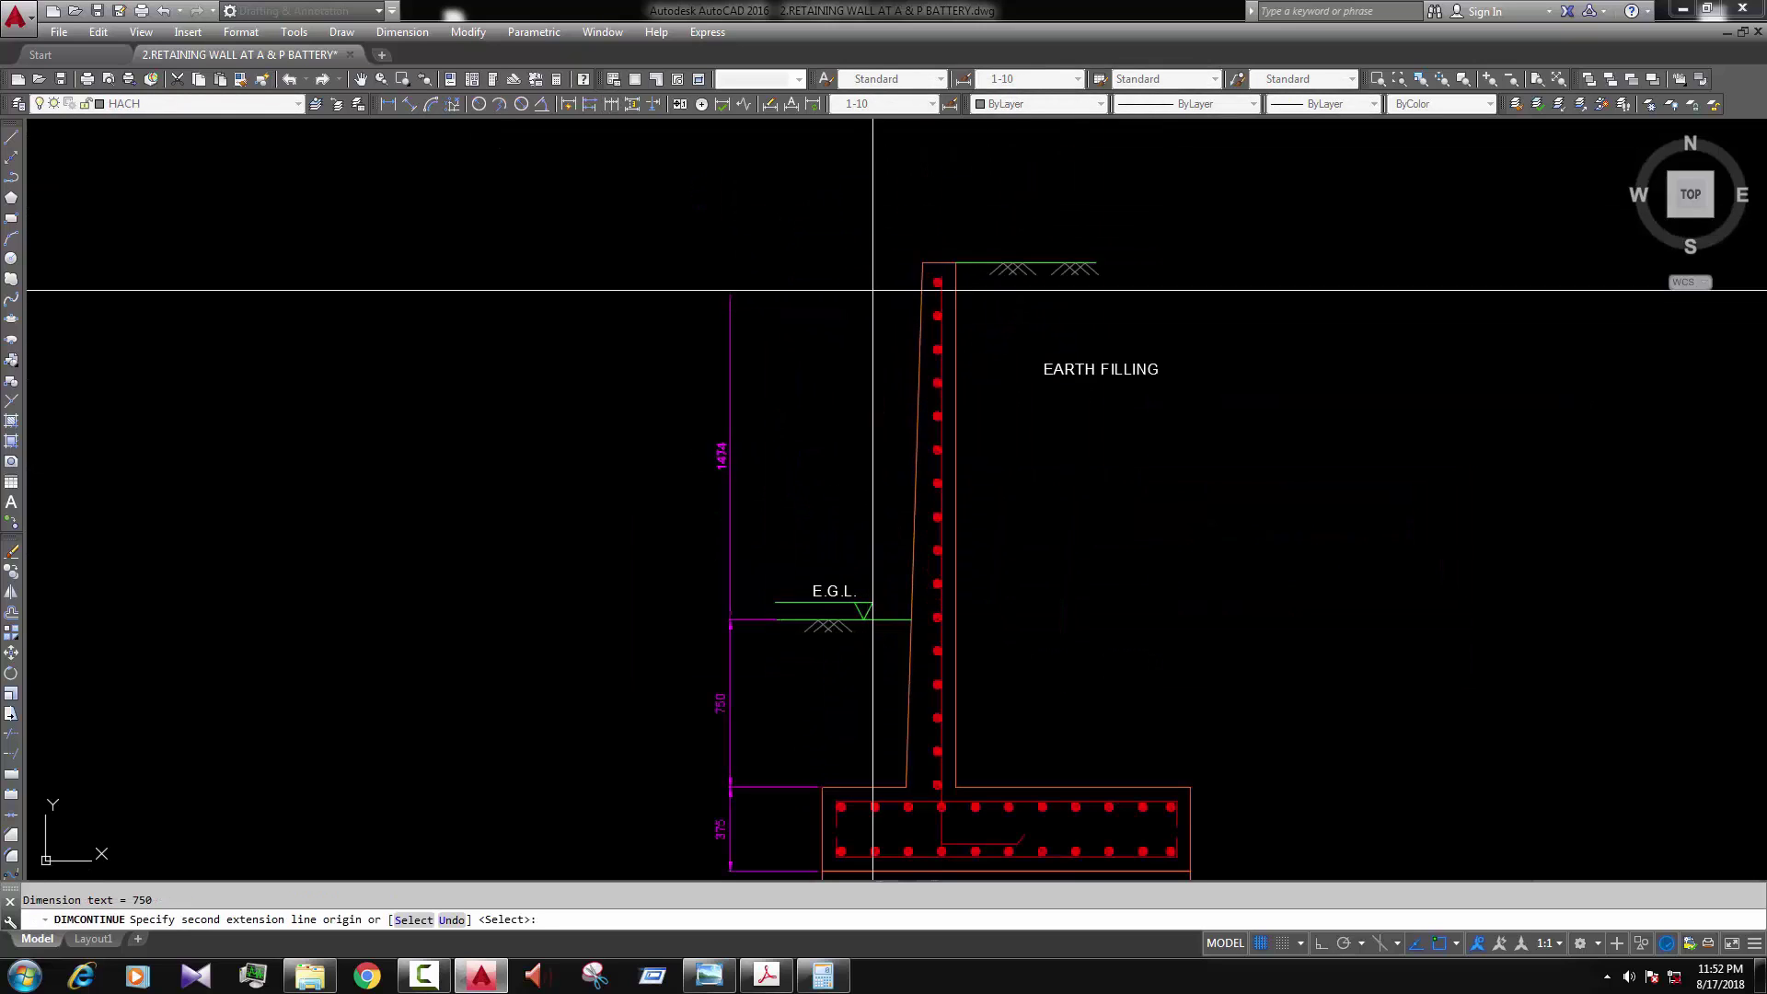
pyautogui.click(922, 264)
pyautogui.press('Escape')
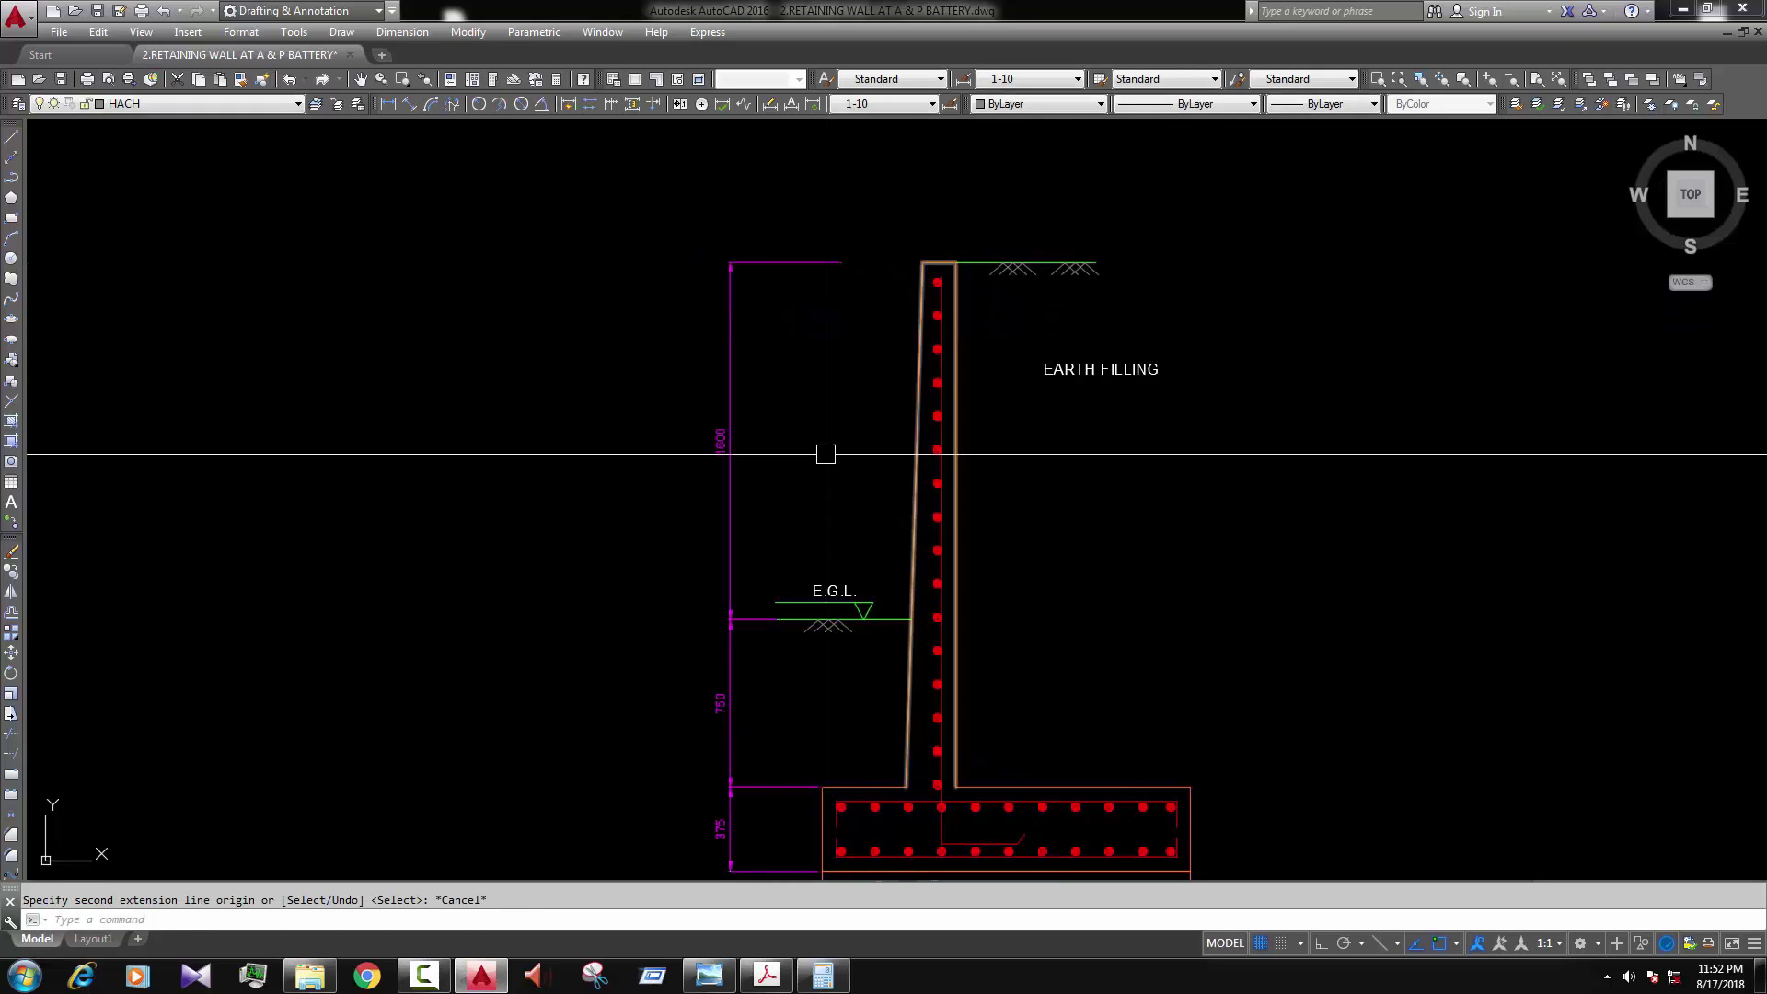
# Step: Apply the 1-25 dimension style to the three vertical dimensions left of the wall
pyautogui.scroll(1, 707, 544)
pyautogui.scroll(-1, 687, 509)
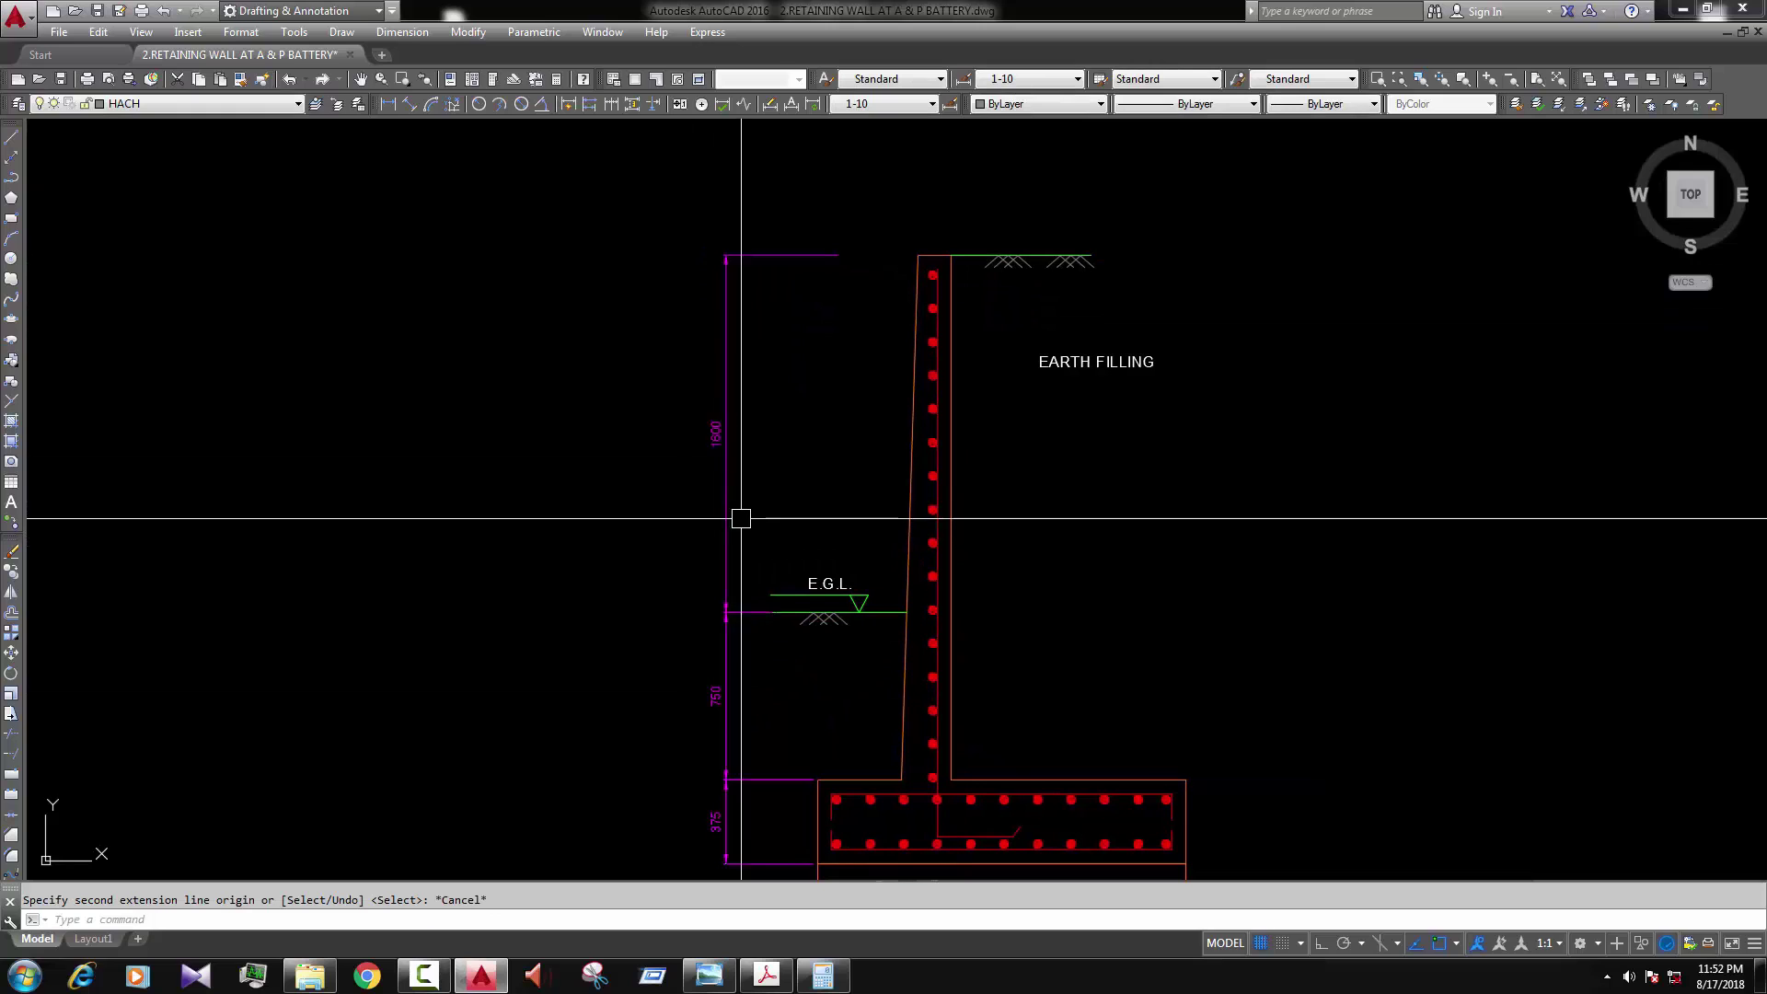
pyautogui.scroll(-2, 741, 458)
pyautogui.scroll(2, 737, 457)
pyautogui.click(743, 433)
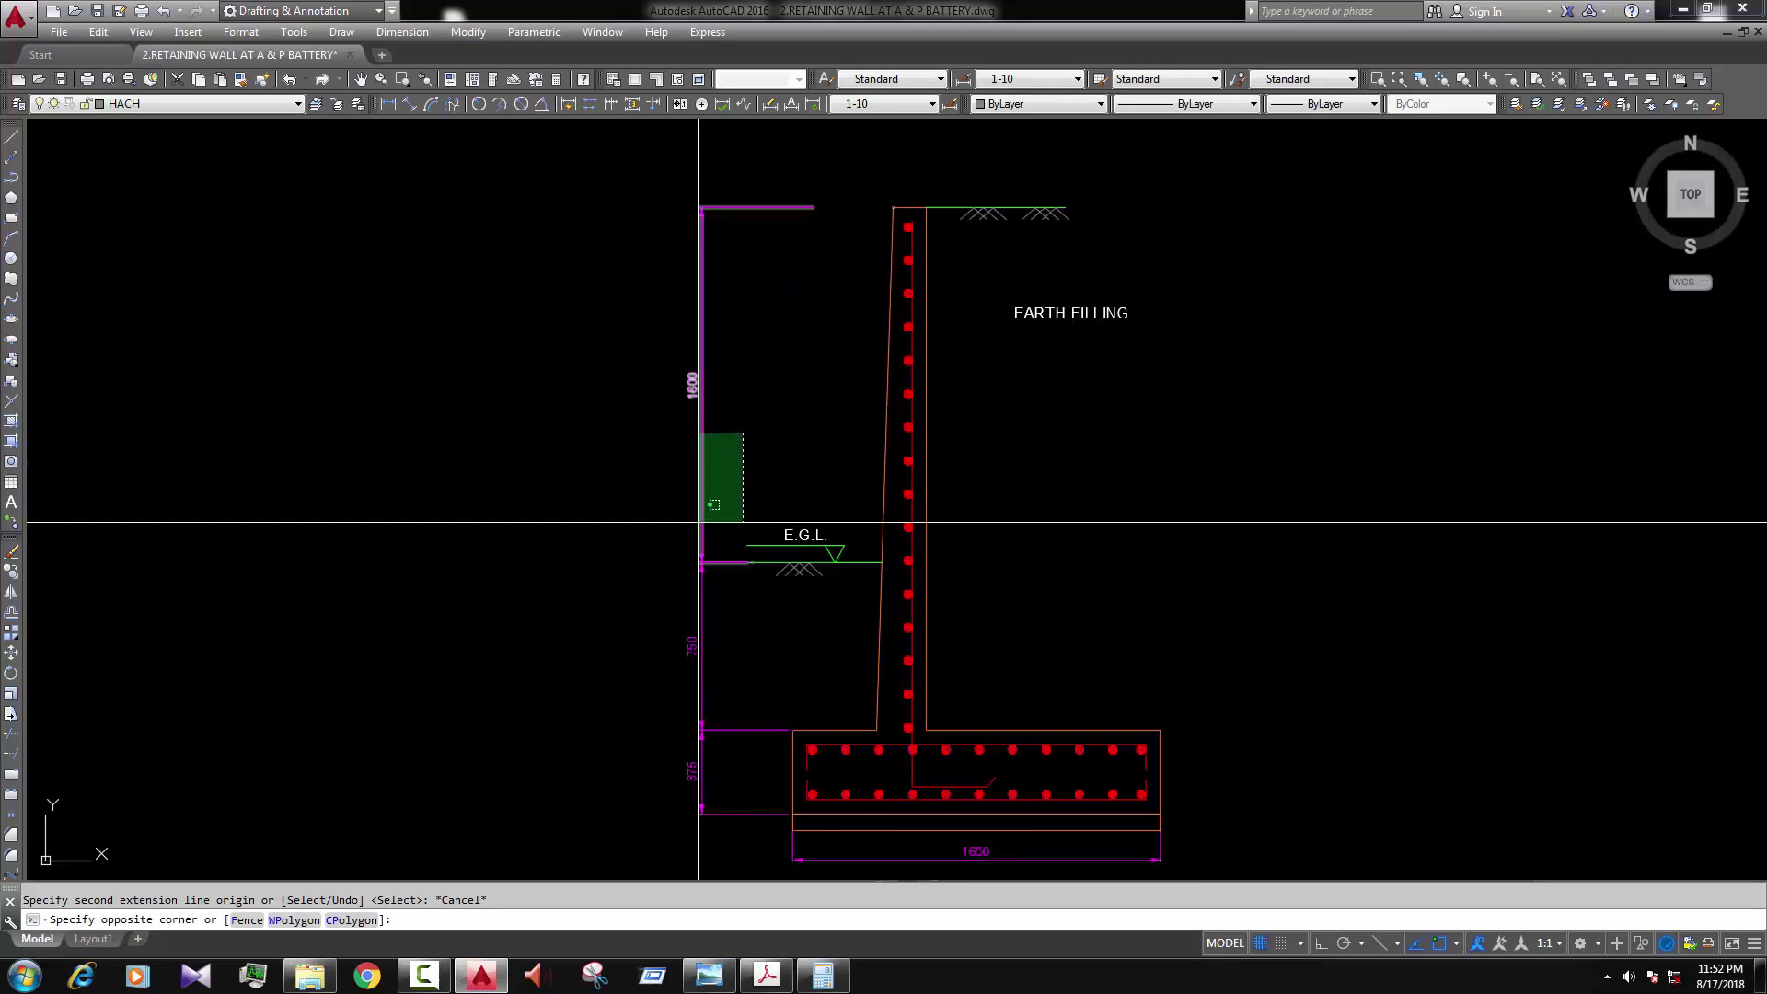
pyautogui.click(699, 522)
pyautogui.click(734, 592)
pyautogui.click(654, 678)
pyautogui.click(709, 734)
pyautogui.click(681, 824)
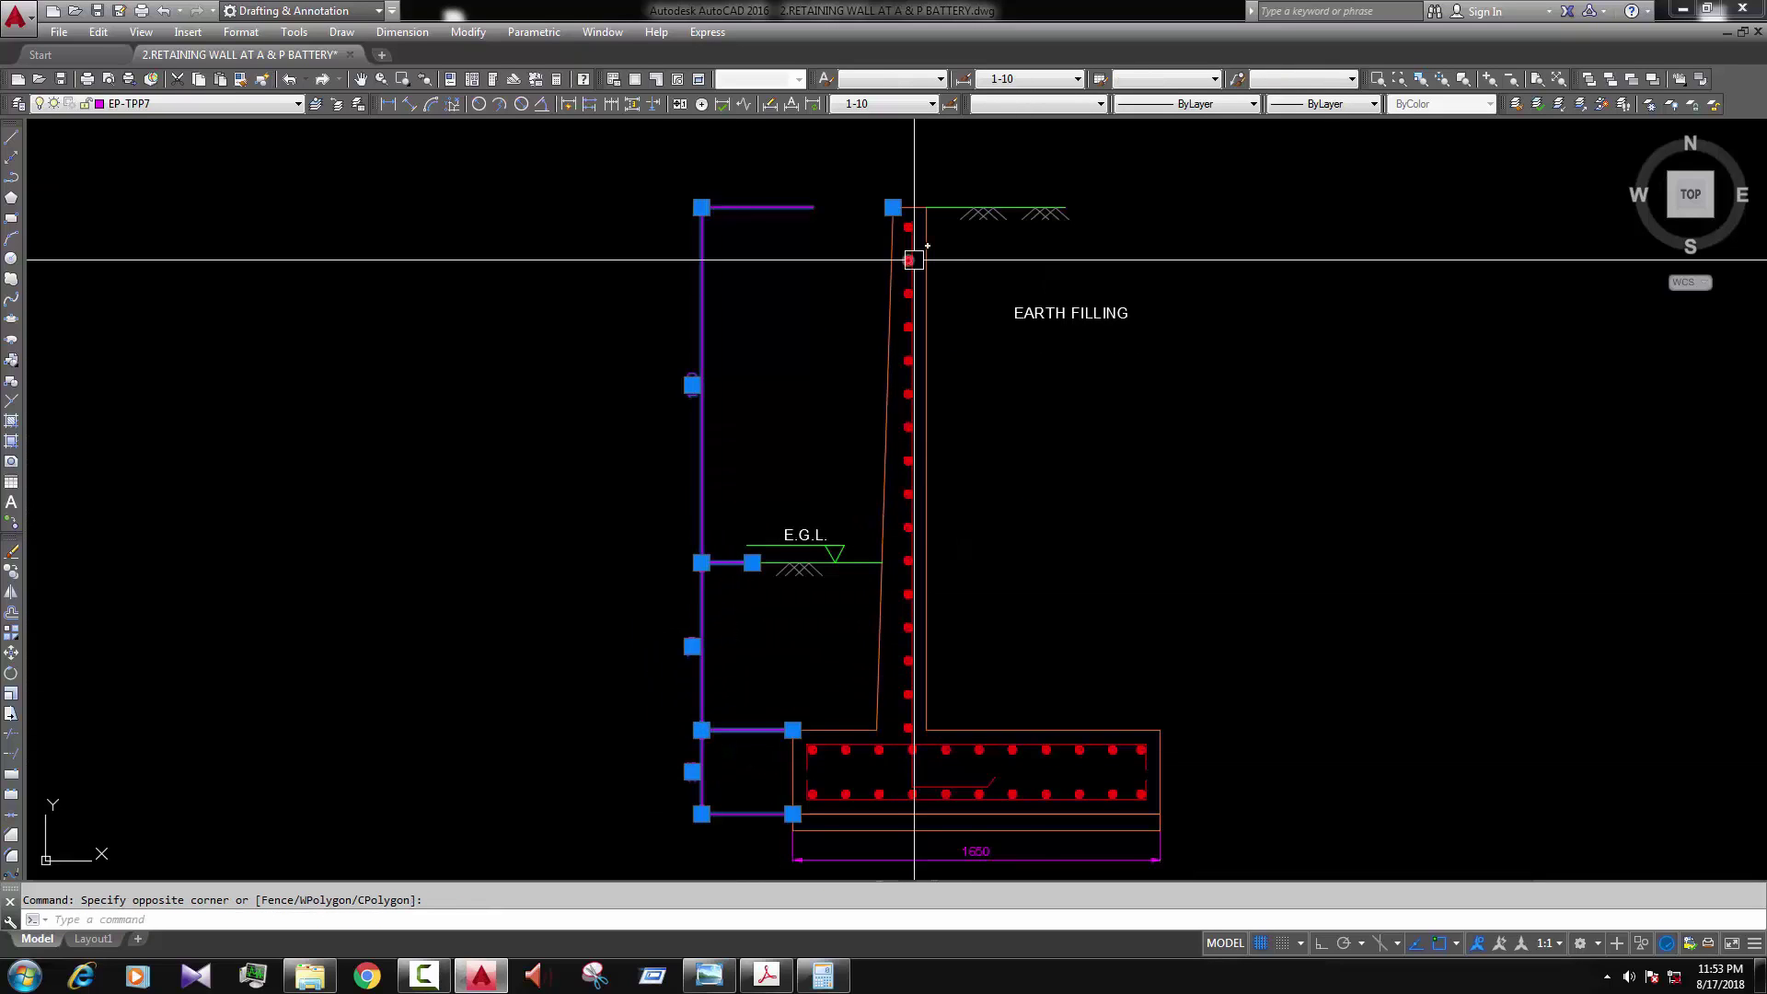
pyautogui.click(1049, 81)
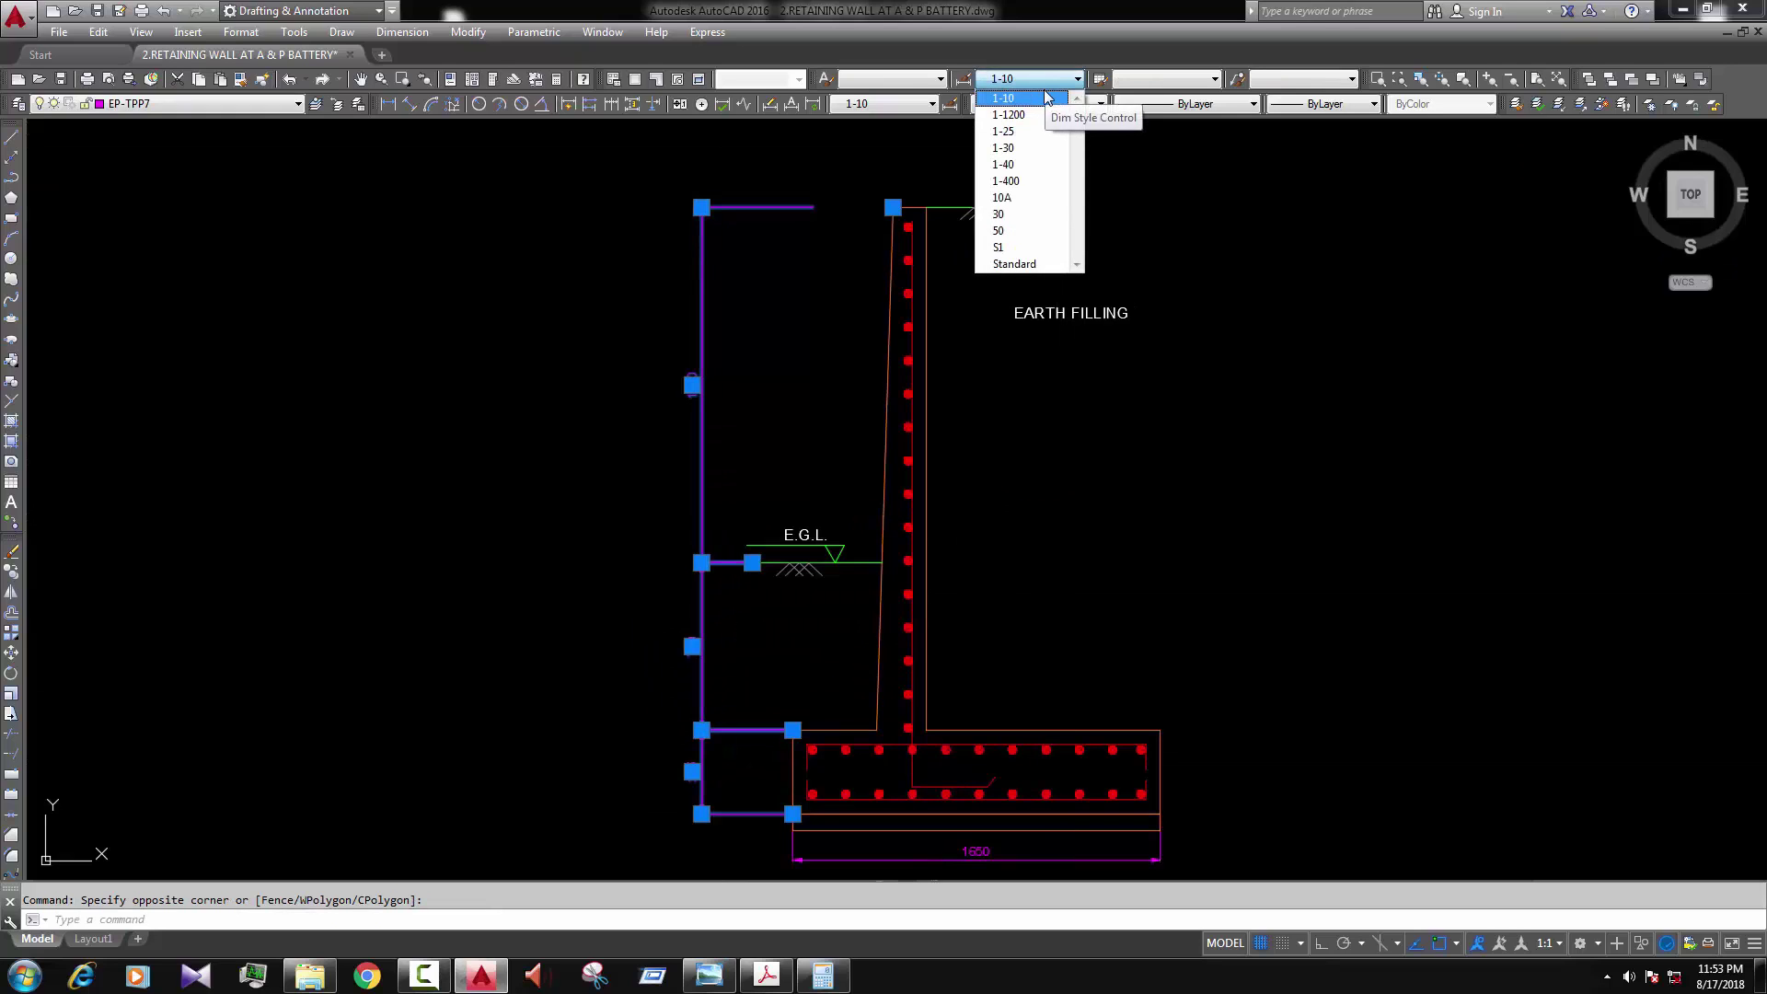
pyautogui.click(1025, 131)
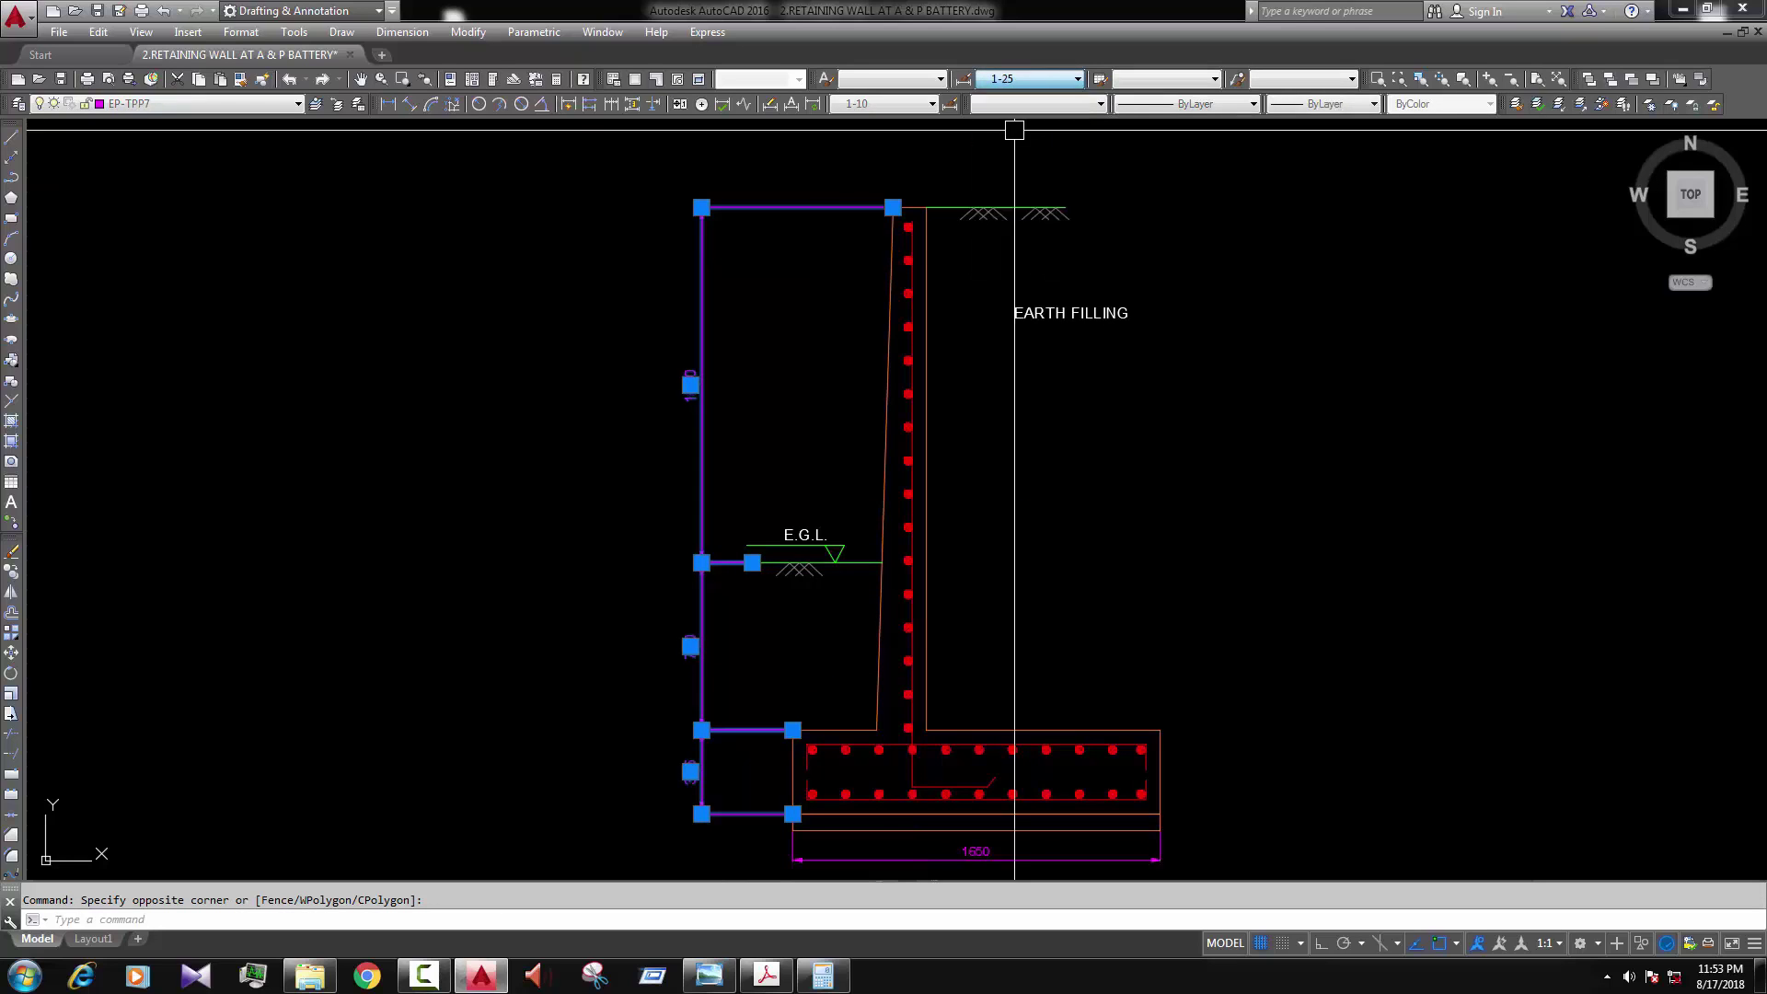
# Step: Match the overall footing width dimension below the base to the properties of the footing thickness dimension
pyautogui.press('Escape')
pyautogui.scroll(-2, 797, 404)
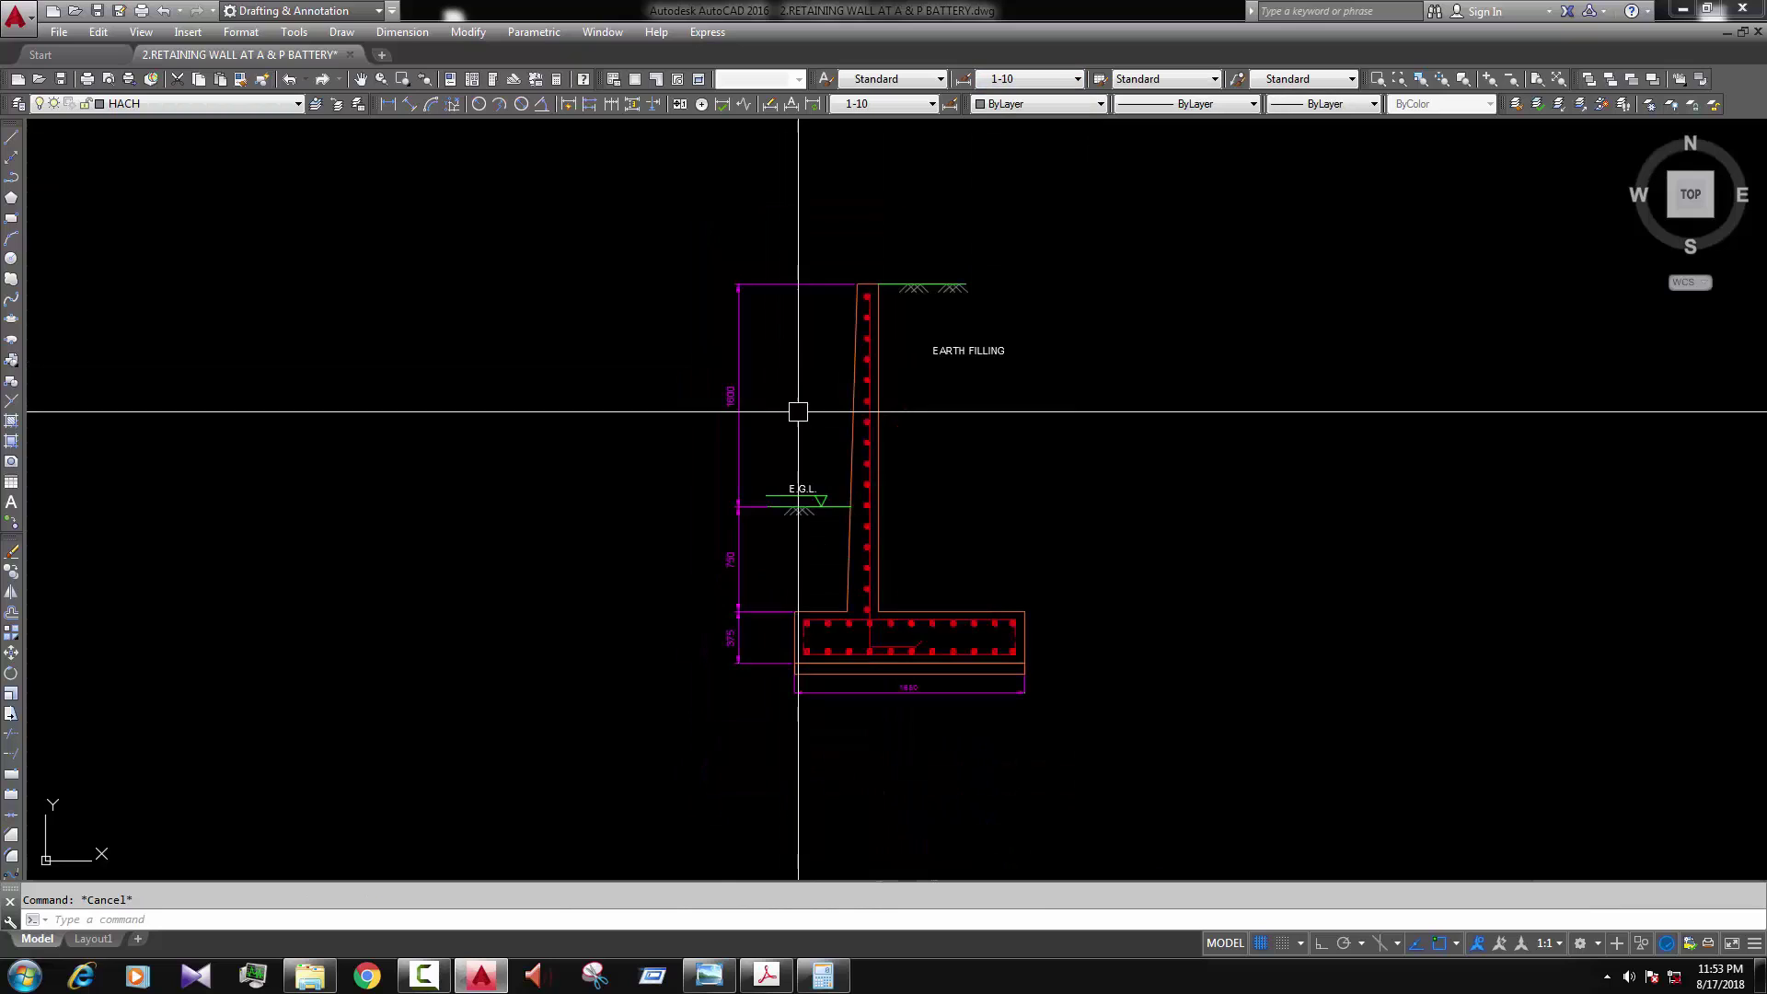
pyautogui.write('a')
pyautogui.press('Return')
pyautogui.click(738, 635)
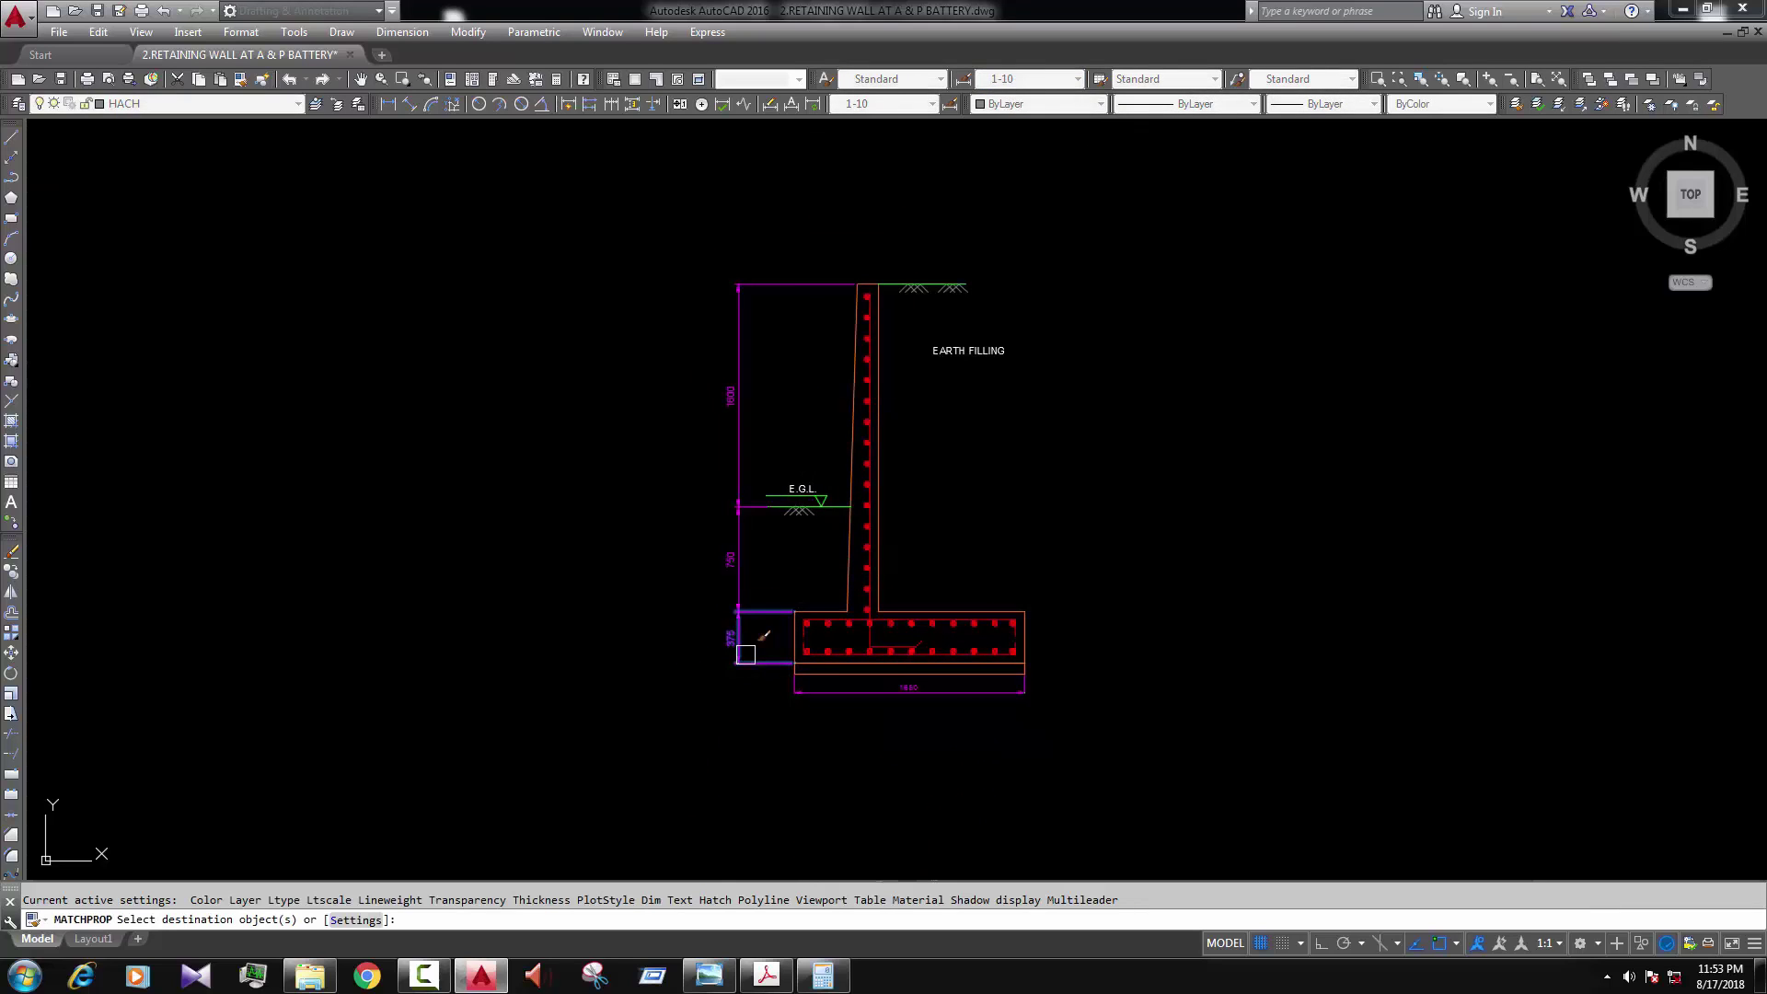
pyautogui.scroll(4, 833, 685)
pyautogui.click(840, 682)
pyautogui.press('Escape')
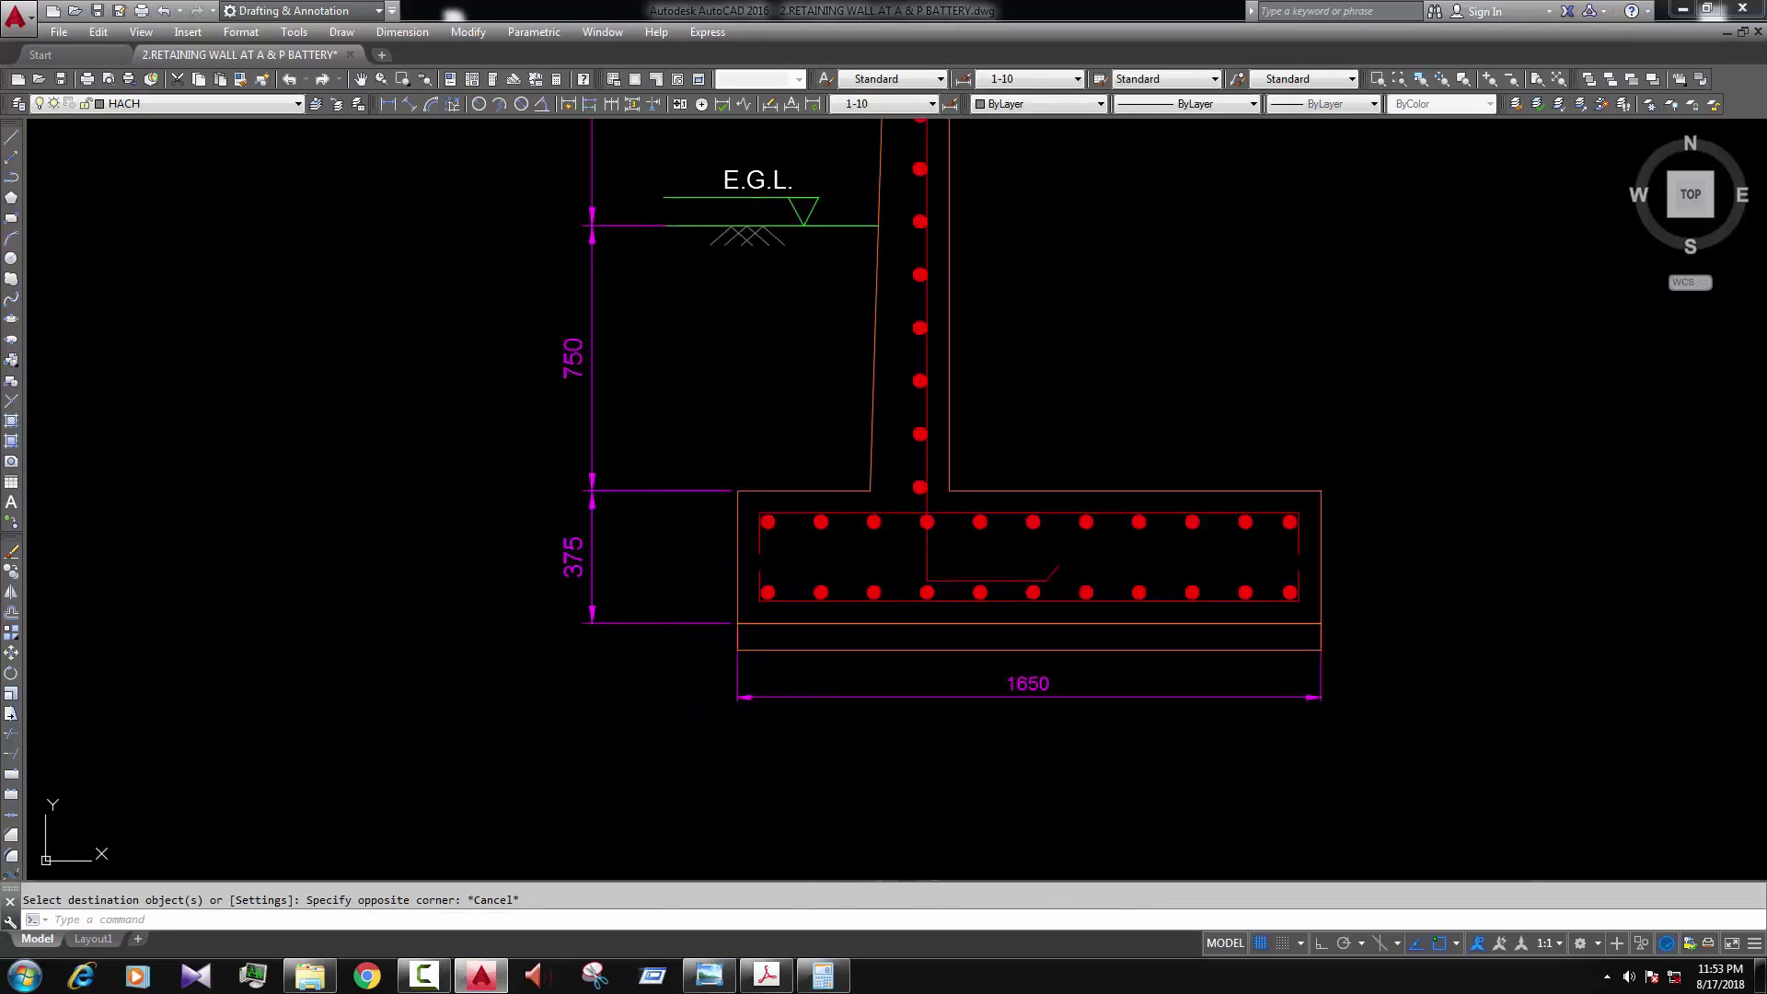
pyautogui.press('Return')
pyautogui.click(796, 698)
pyautogui.press('Escape')
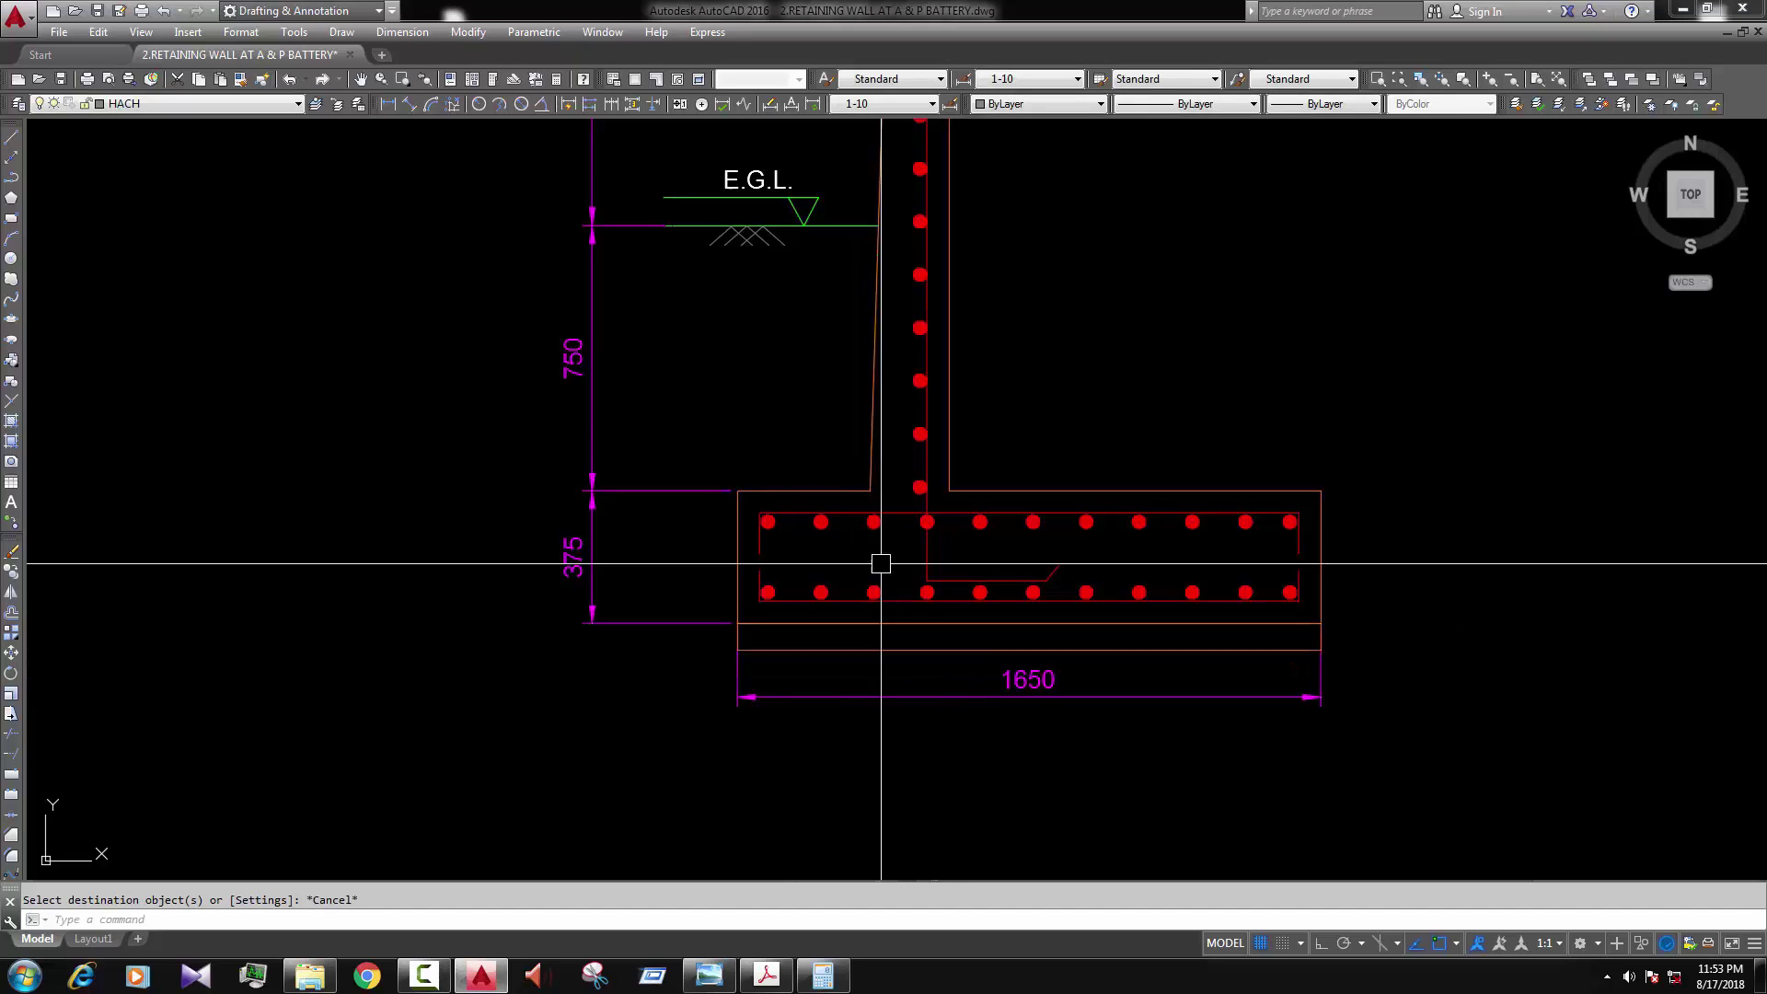
# Step: Add a horizontal linear dimension above the toe, from the stem's base to the footing's outer left corner
pyautogui.scroll(-4, 879, 570)
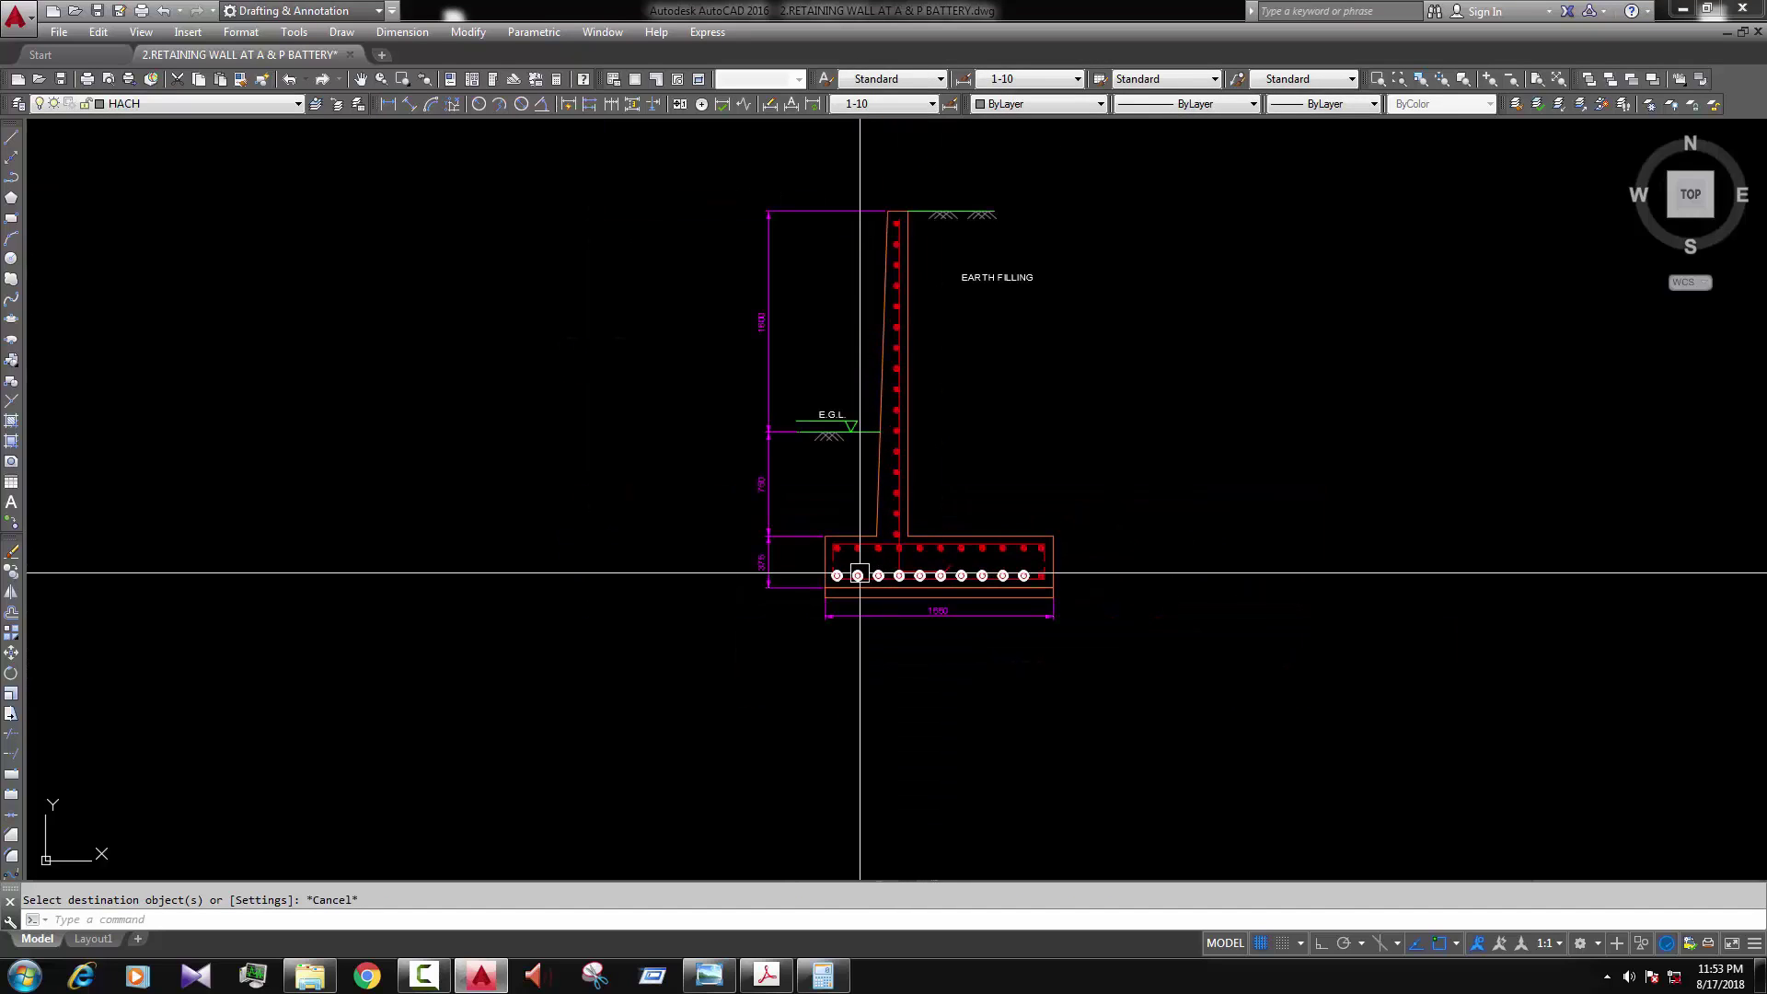
pyautogui.scroll(4, 931, 557)
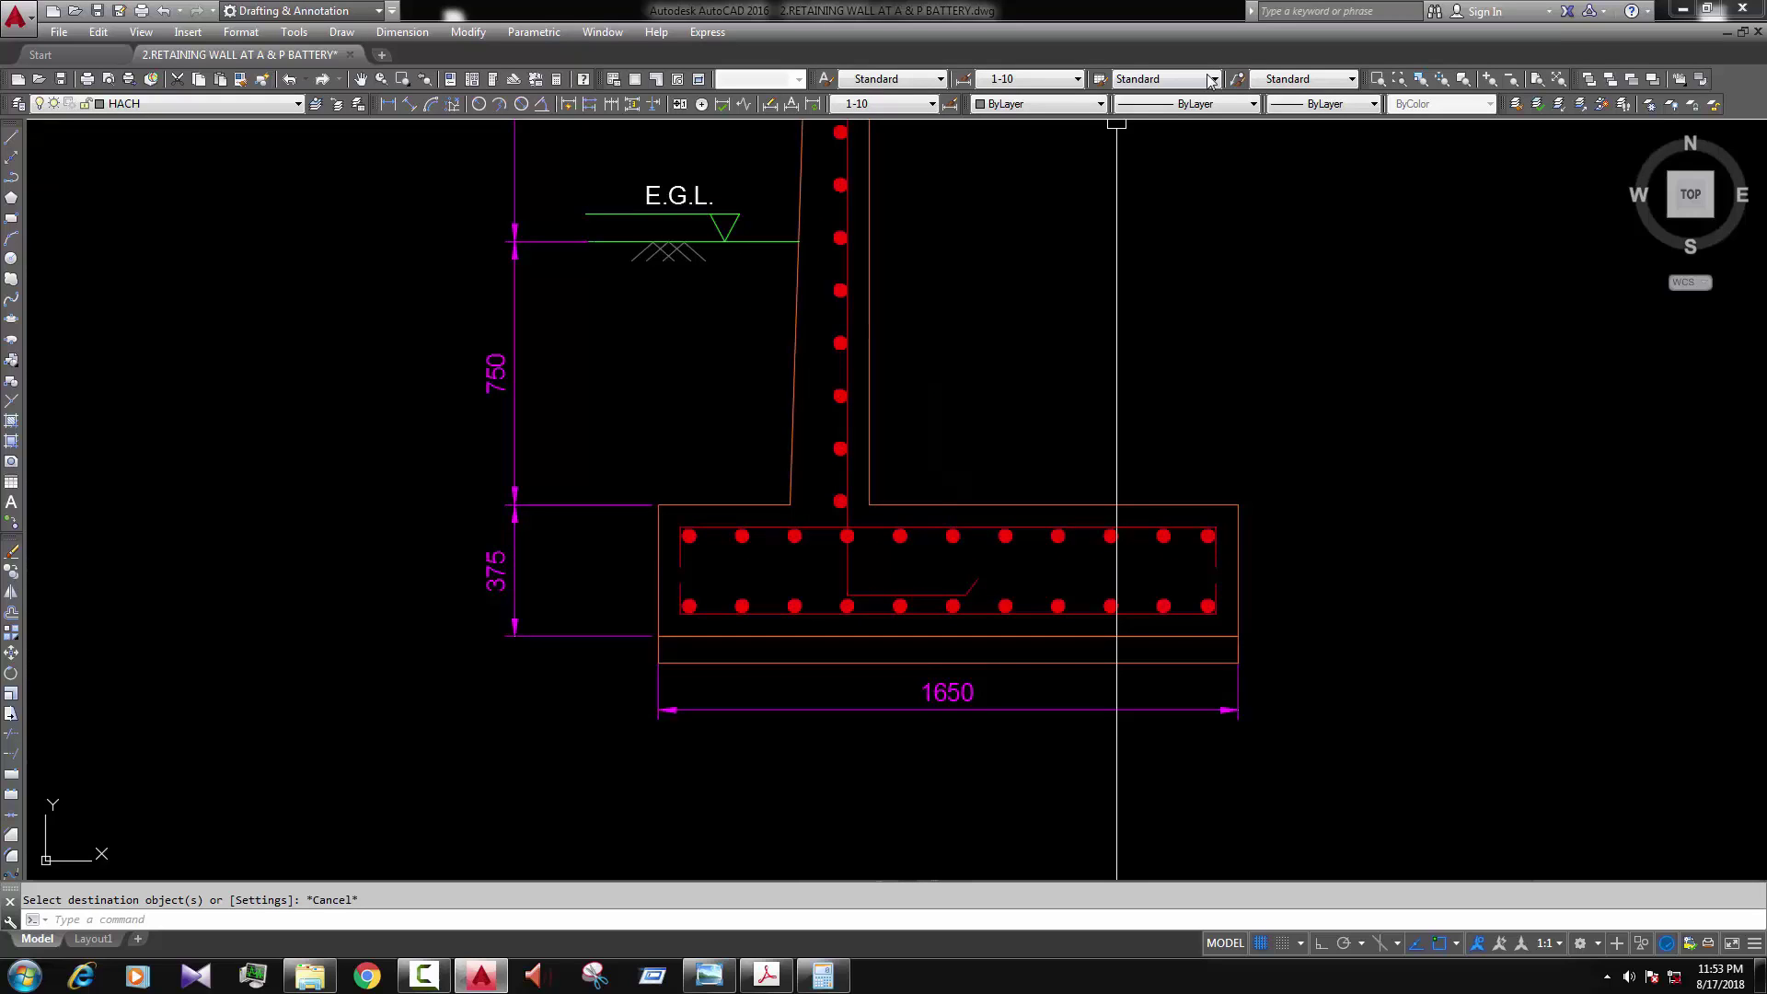
pyautogui.click(388, 104)
pyautogui.scroll(2, 836, 533)
pyautogui.click(763, 486)
pyautogui.click(553, 486)
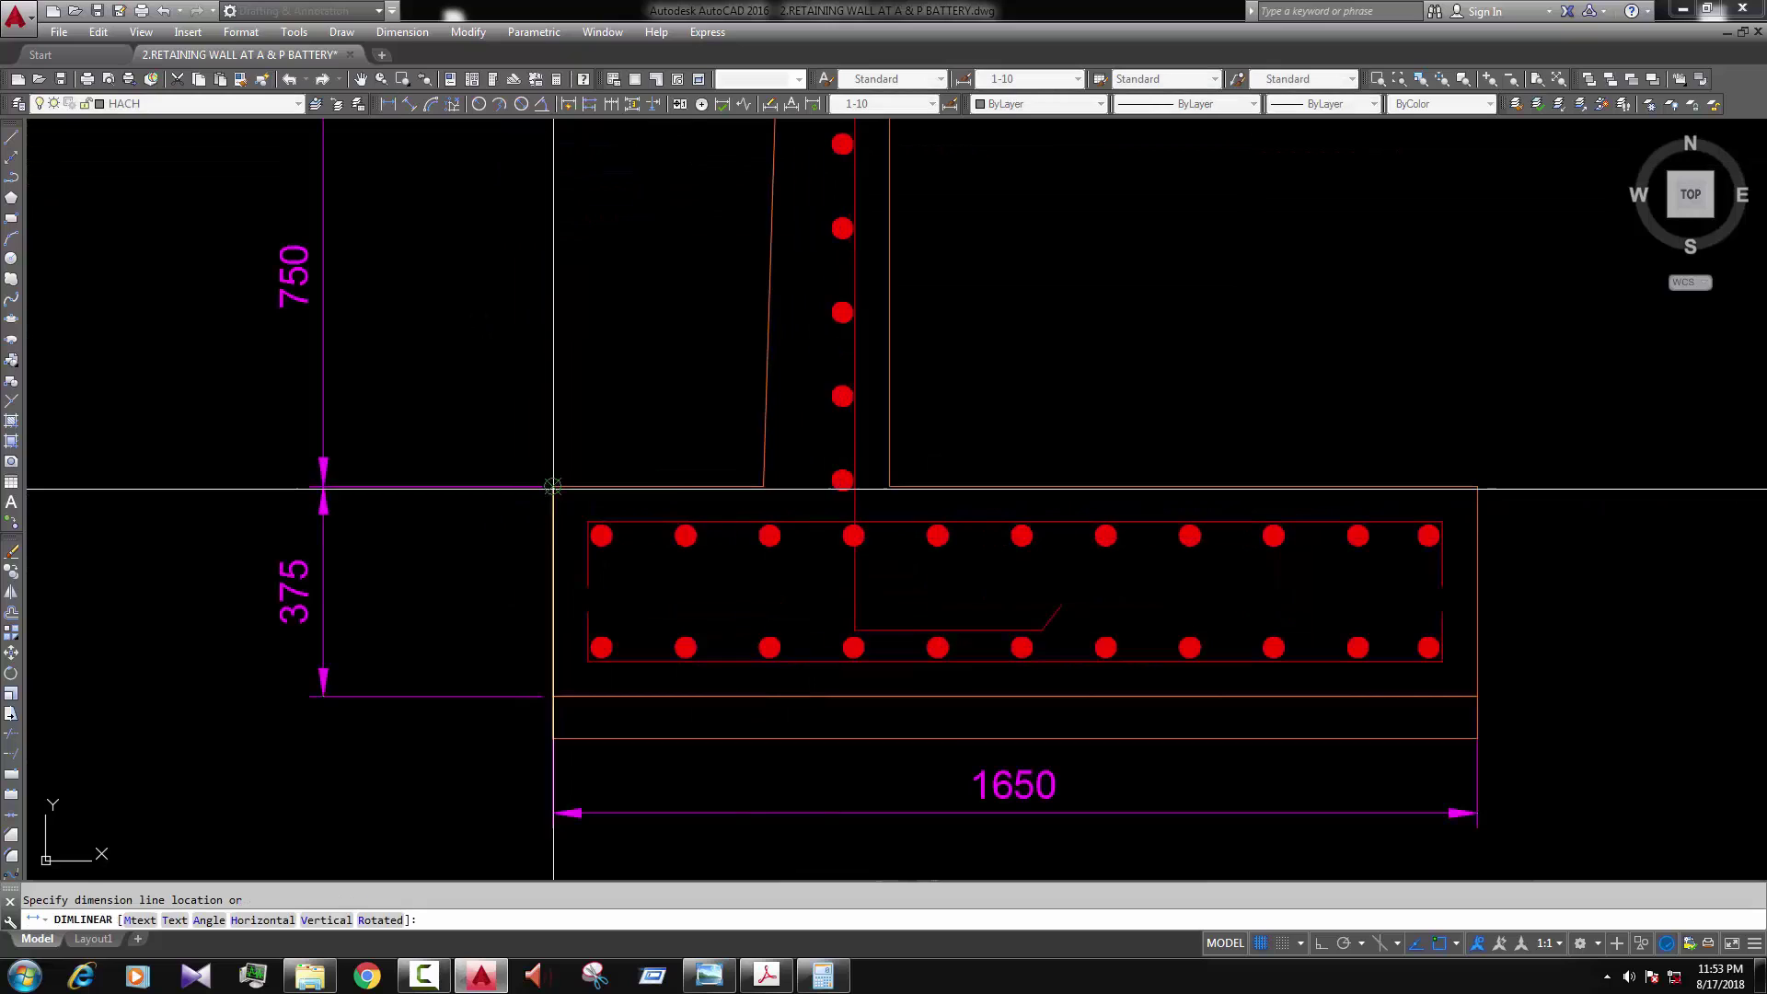
pyautogui.click(564, 416)
# Step: Match the new toe width dimension to the properties of the vertical dimension between footing top and E.G.L
pyautogui.scroll(-4, 576, 428)
pyautogui.write('ma')
pyautogui.press('Return')
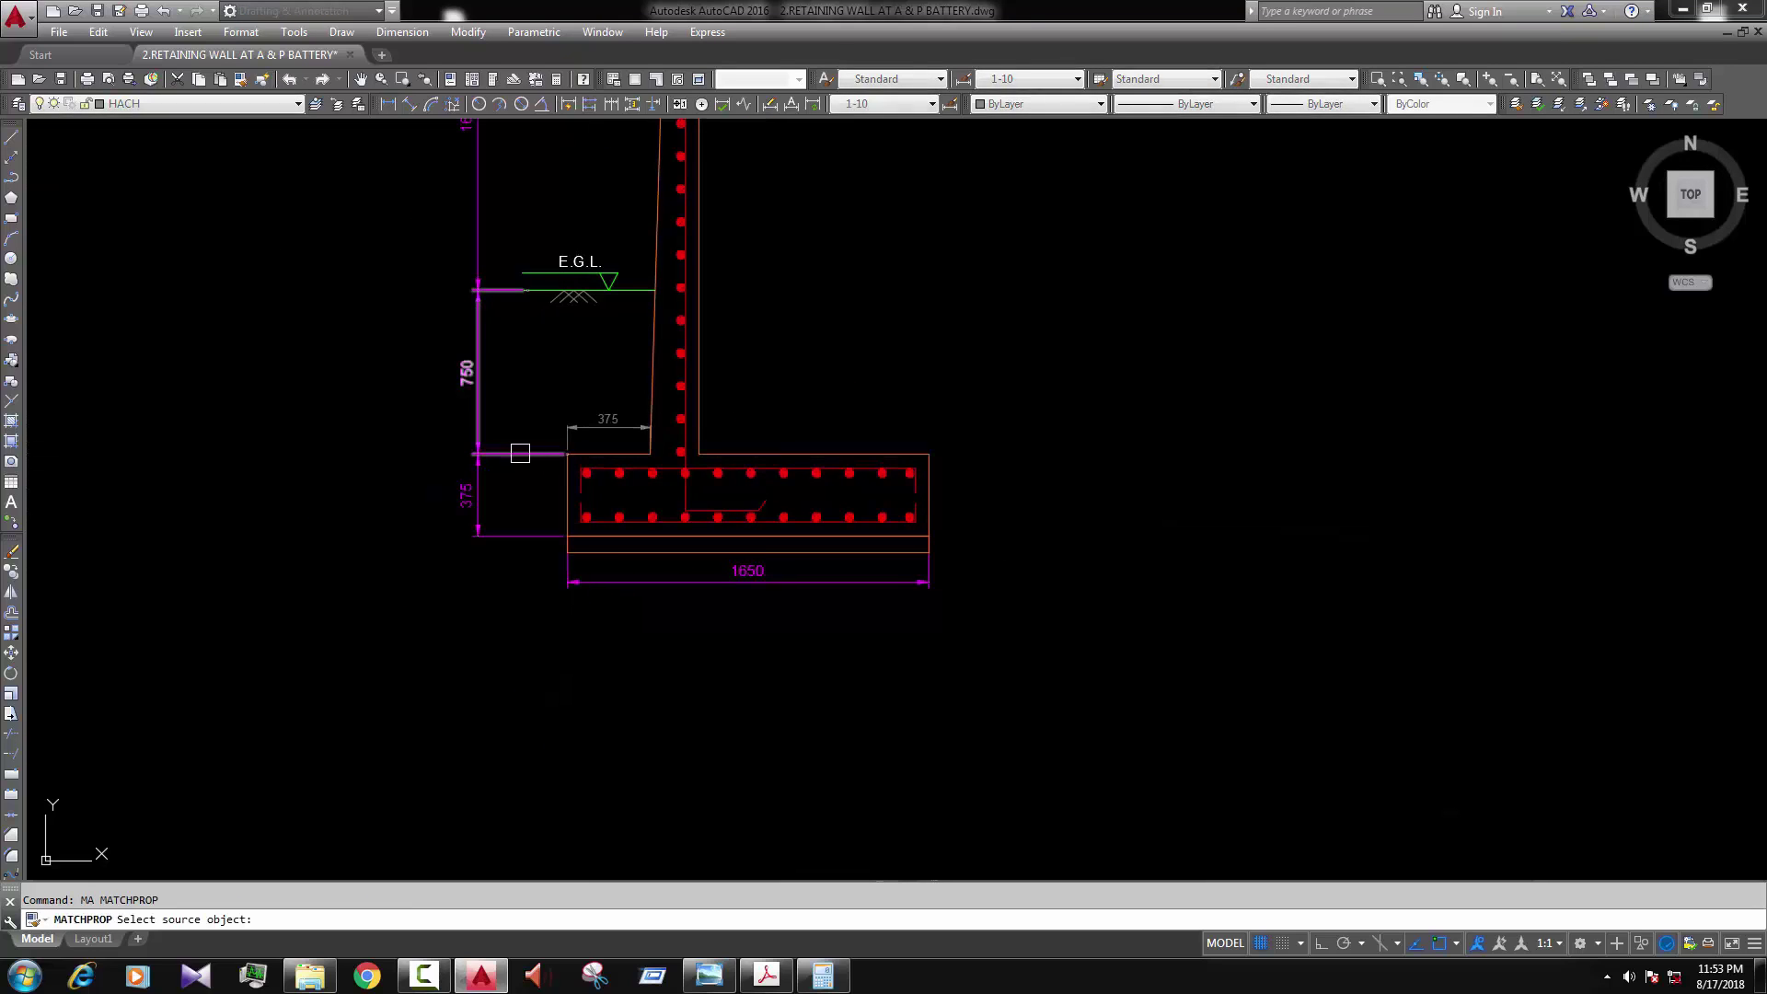
pyautogui.click(520, 453)
pyautogui.click(599, 418)
pyautogui.press('Escape')
# Step: Make 1-25 the current dimension style and dimension the heel width from the stem's right face to the footing's right end
pyautogui.click(1056, 88)
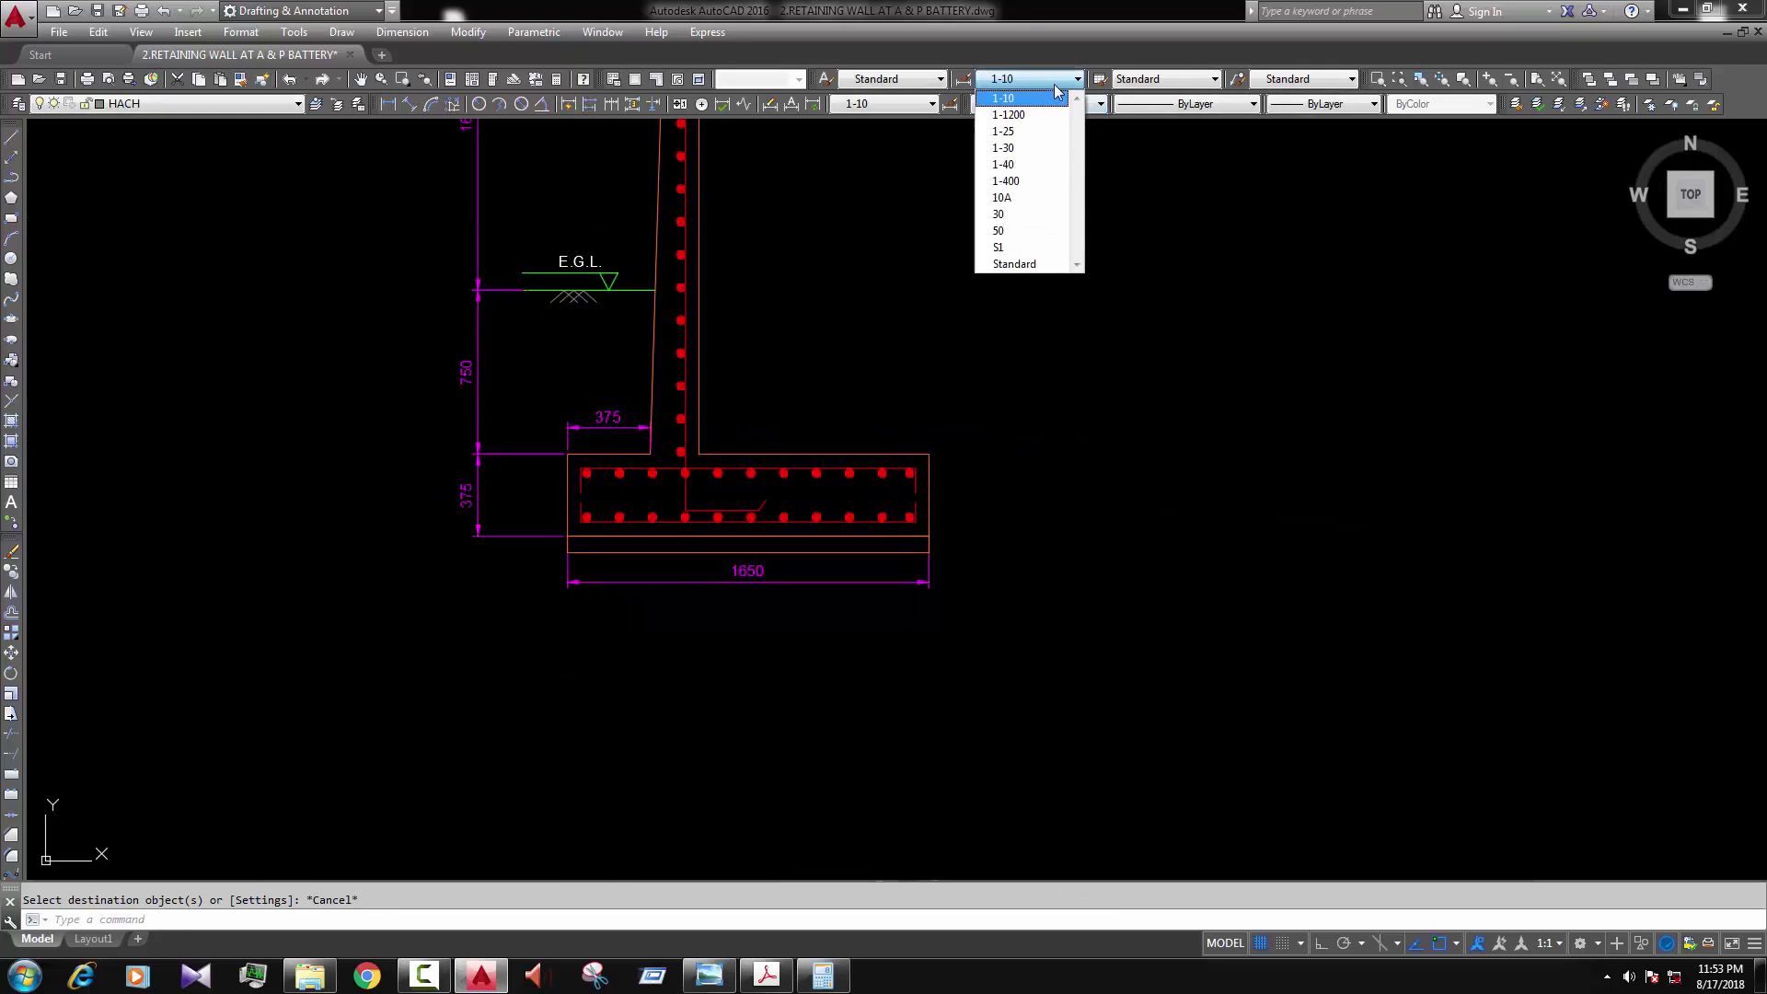
pyautogui.click(1028, 132)
pyautogui.scroll(2, 804, 320)
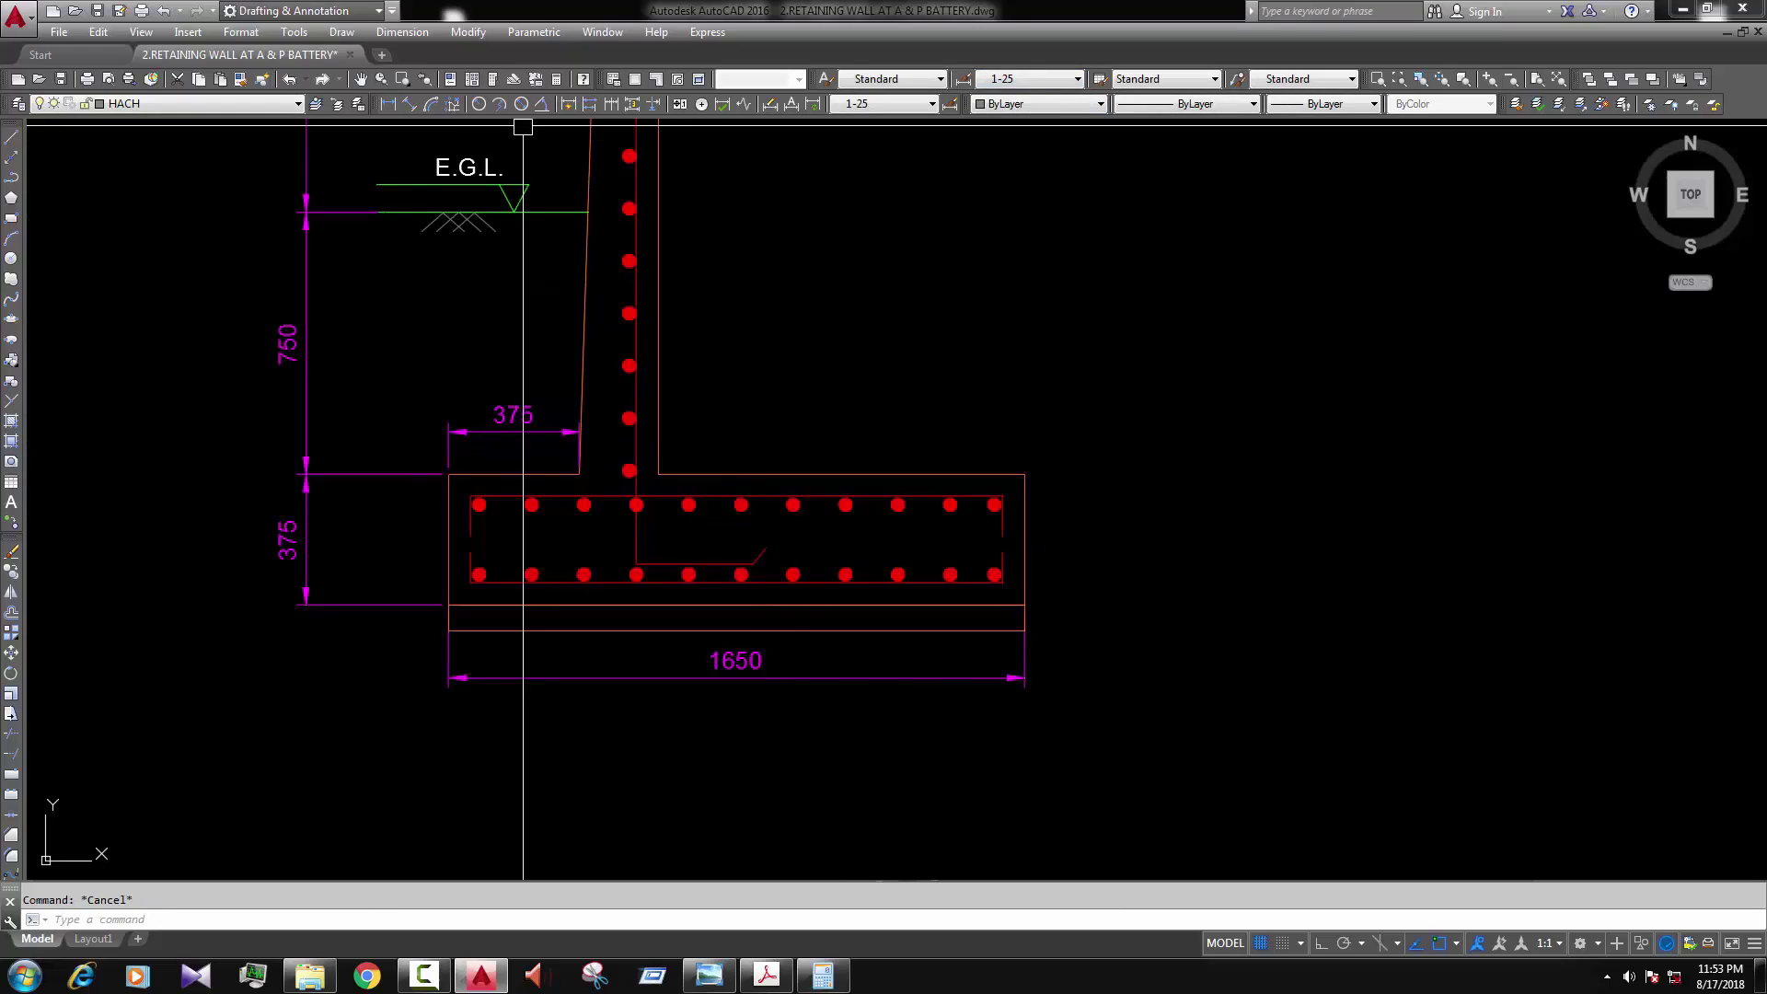
pyautogui.click(388, 104)
pyautogui.click(657, 474)
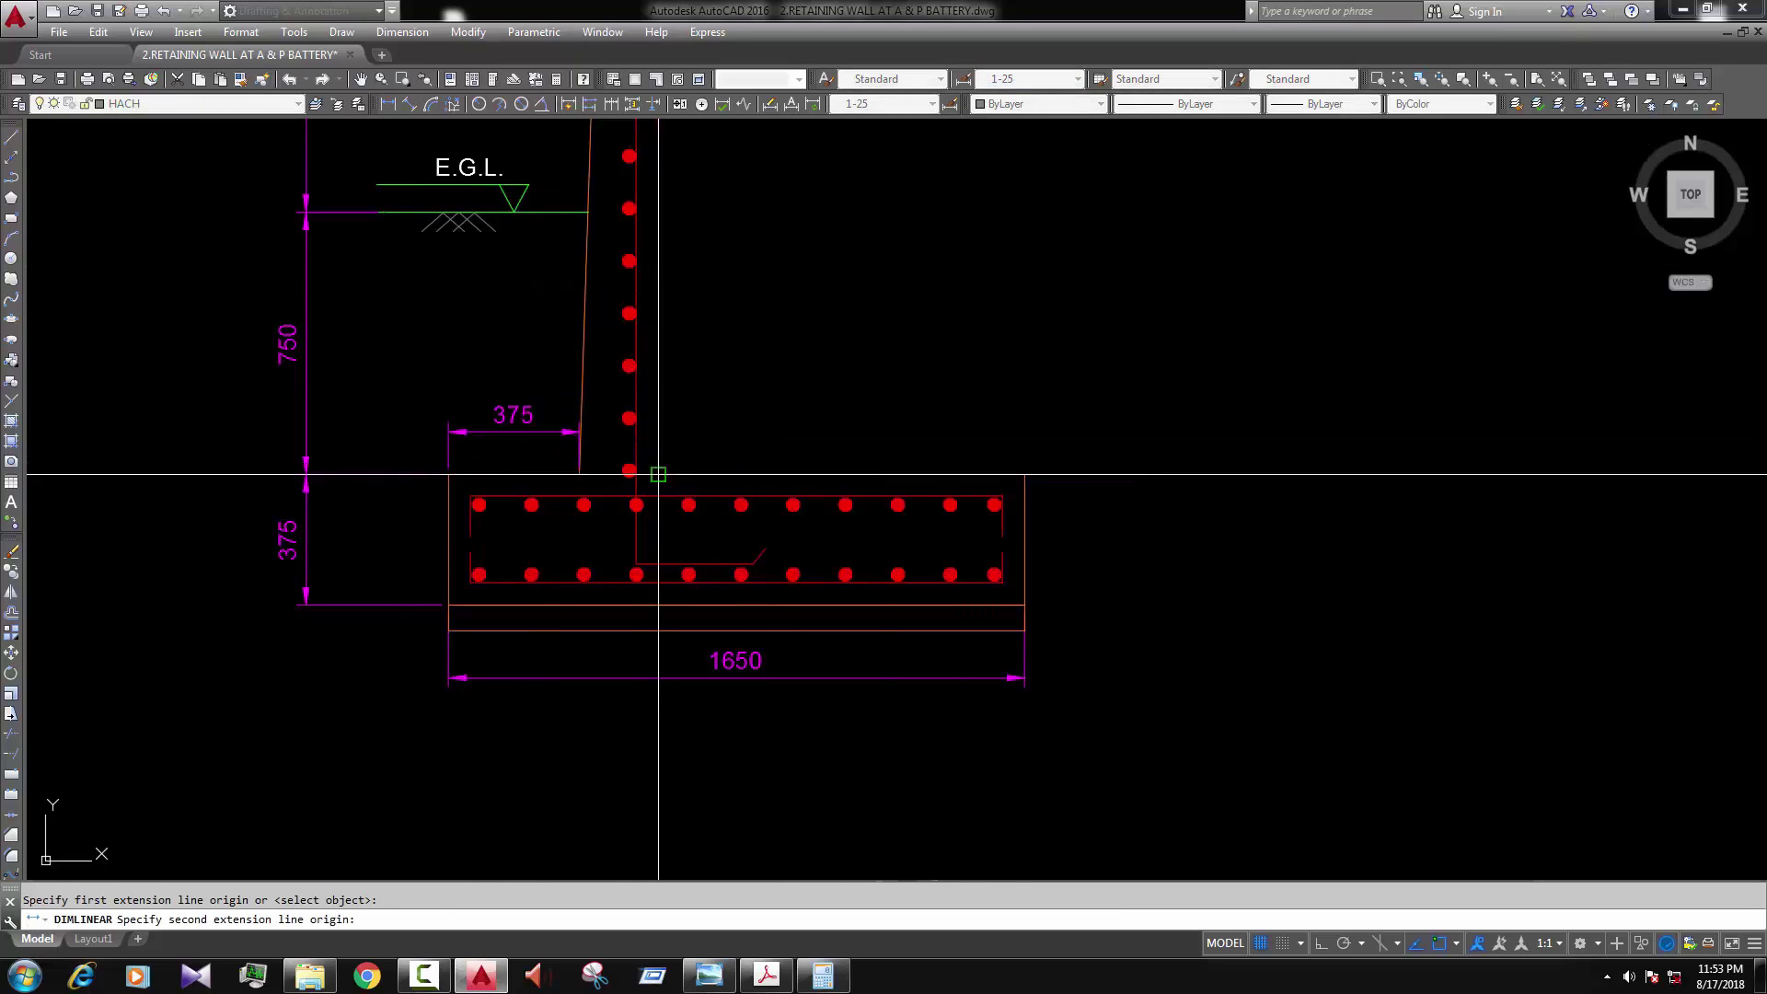
pyautogui.click(1025, 476)
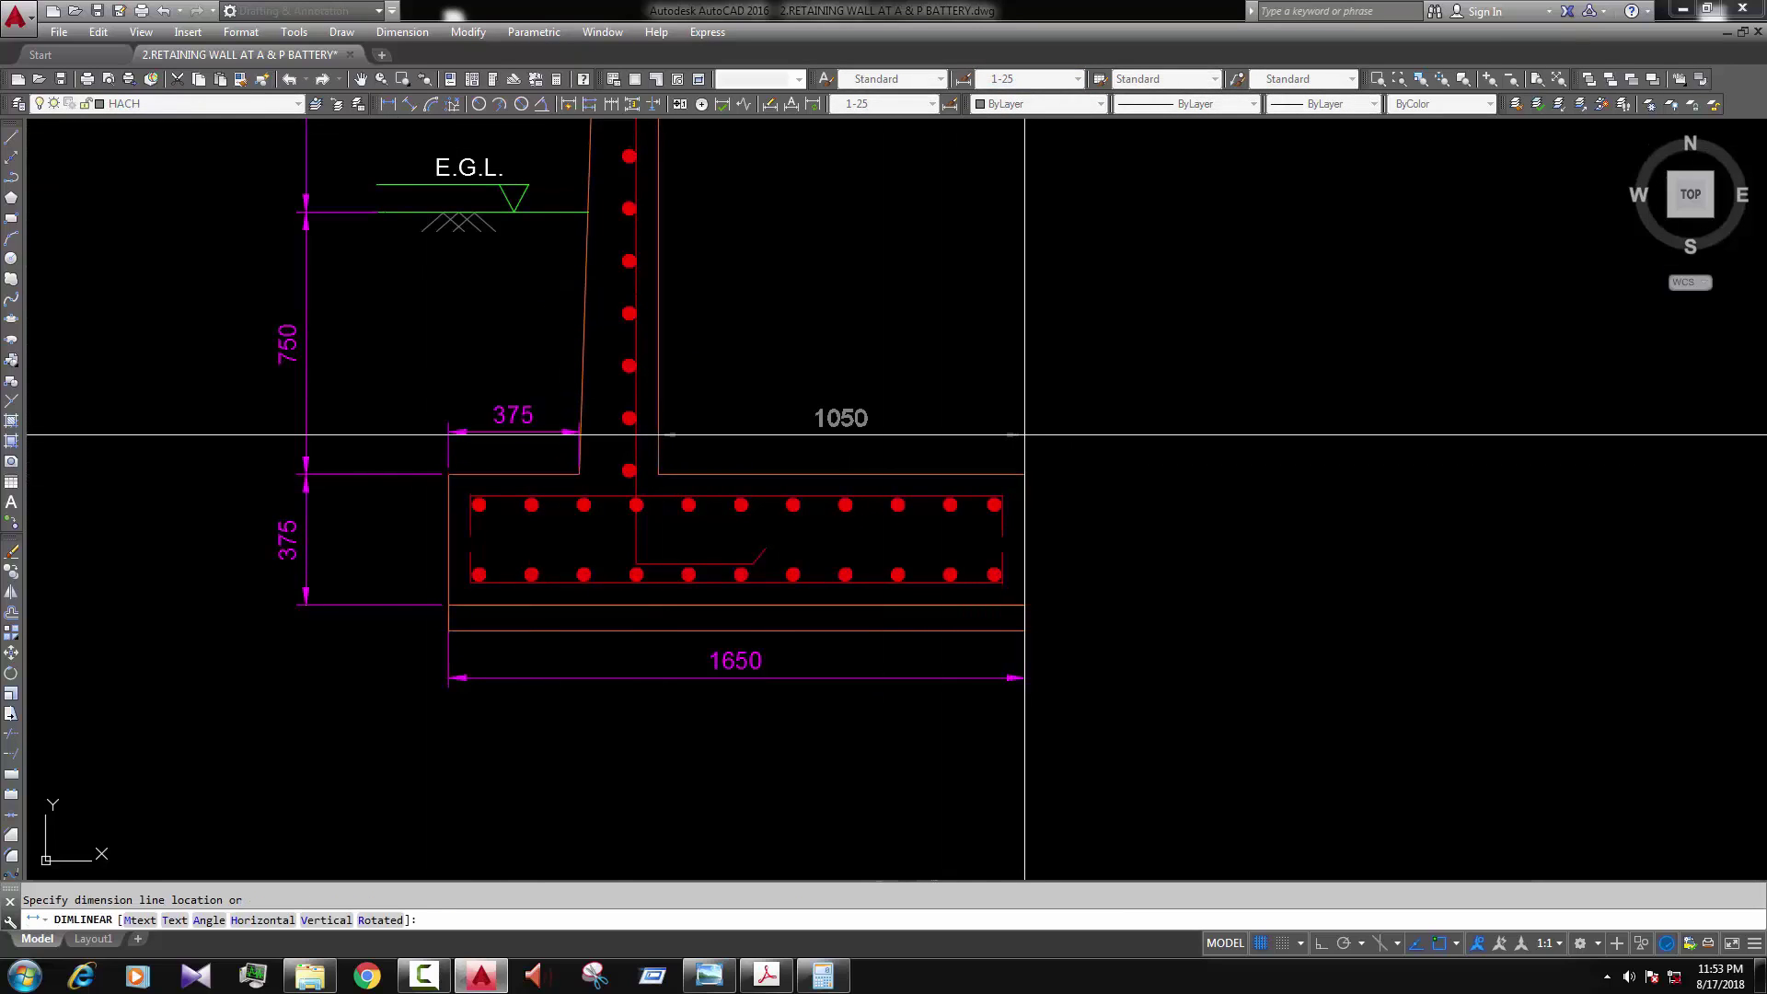
pyautogui.click(1025, 430)
pyautogui.press('Escape')
# Step: Match the heel width dimension to the properties of the toe width dimension
pyautogui.write('M')
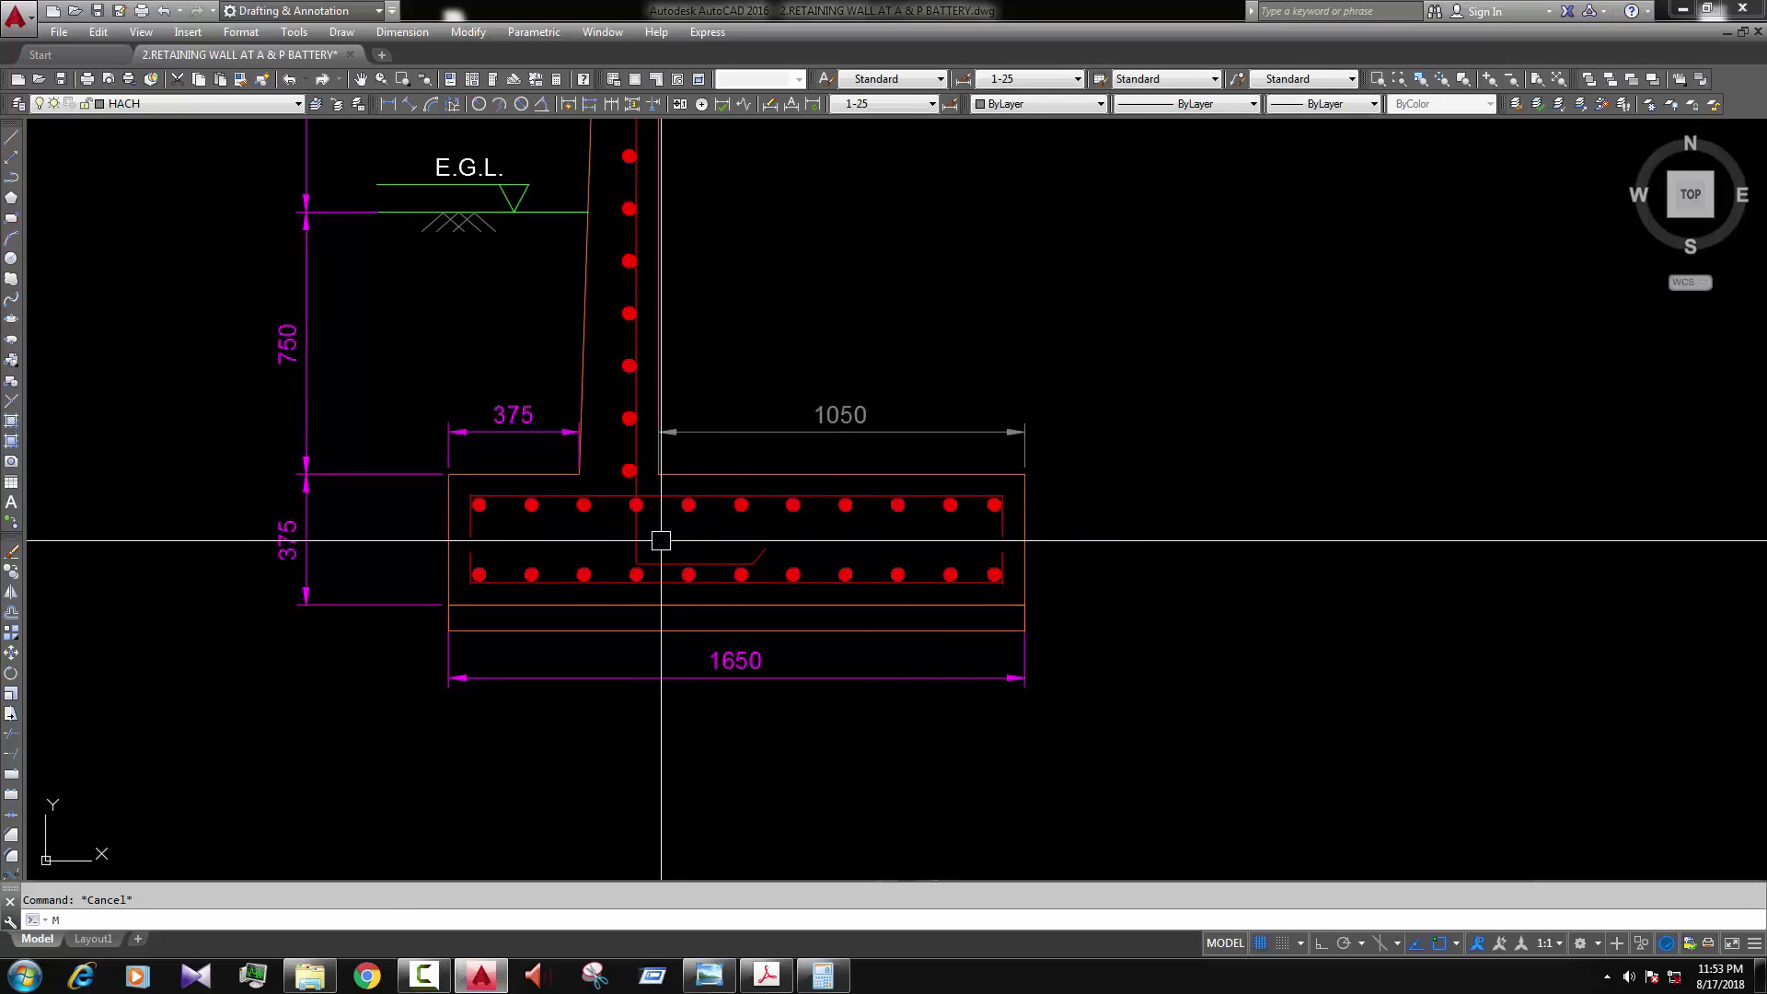
pyautogui.click(450, 432)
pyautogui.scroll(-2, 743, 442)
pyautogui.press('Escape')
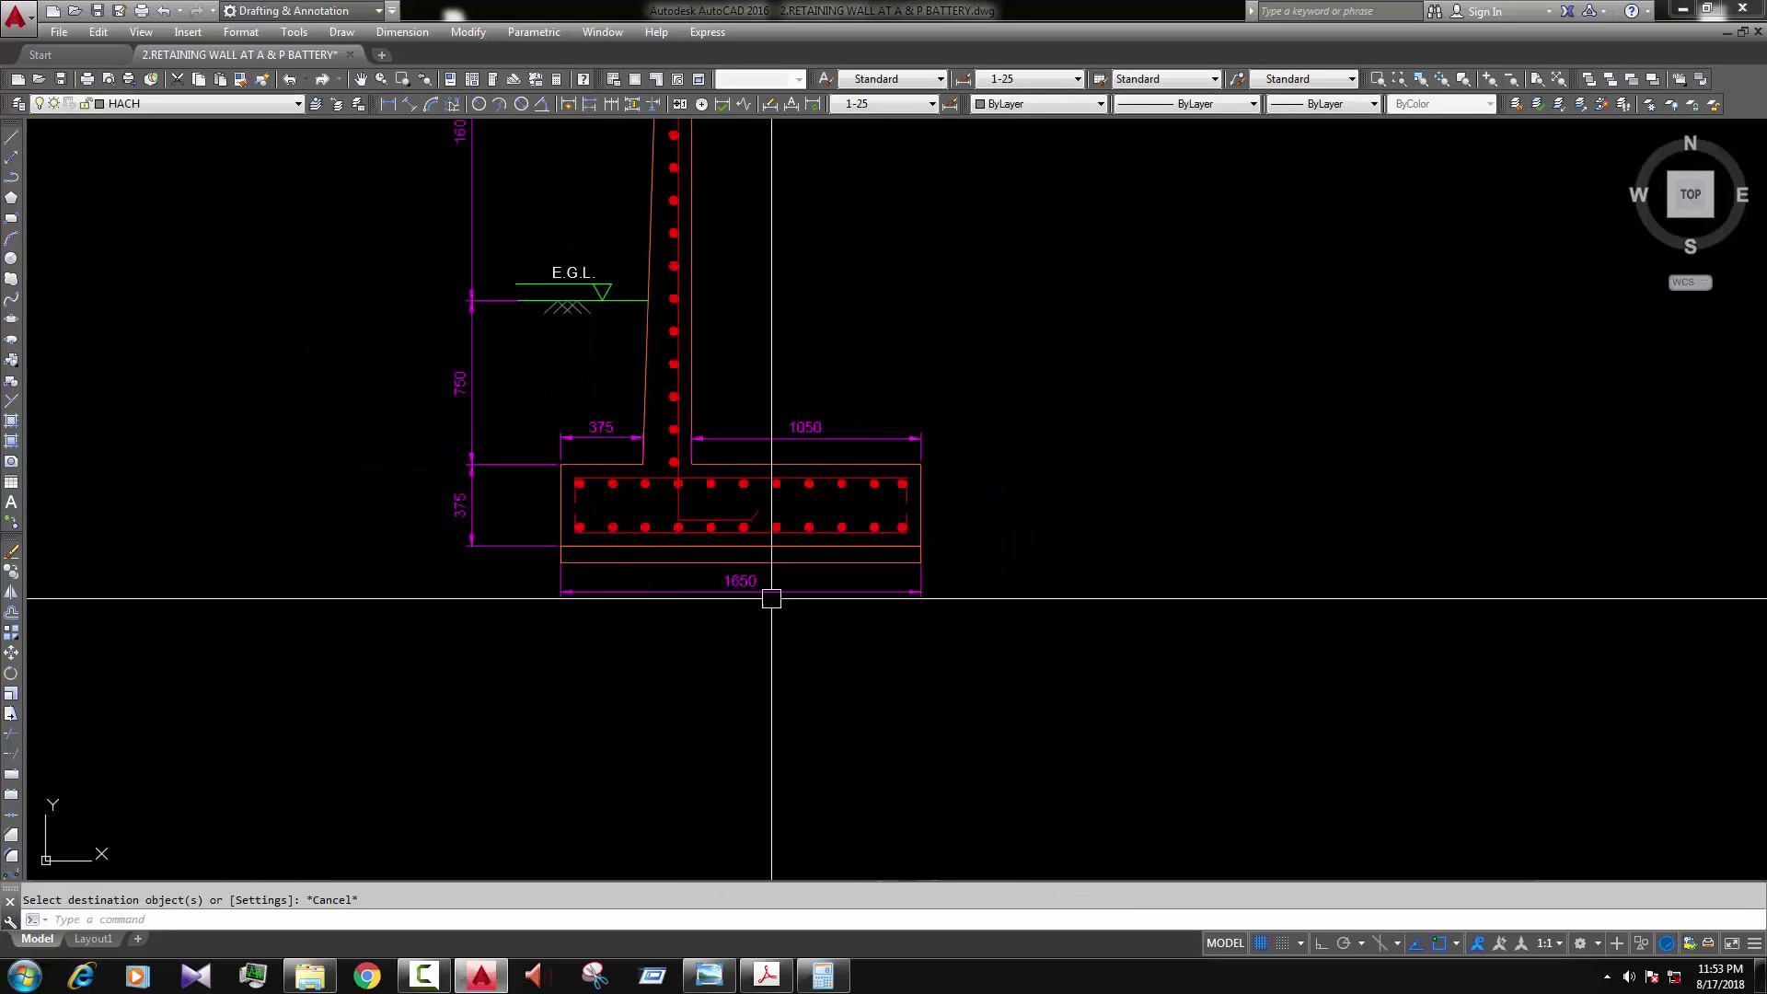
# Step: Add a horizontal linear dimension across the top of the stem, placed just above the wall
pyautogui.scroll(-5, 749, 347)
pyautogui.scroll(5, 749, 347)
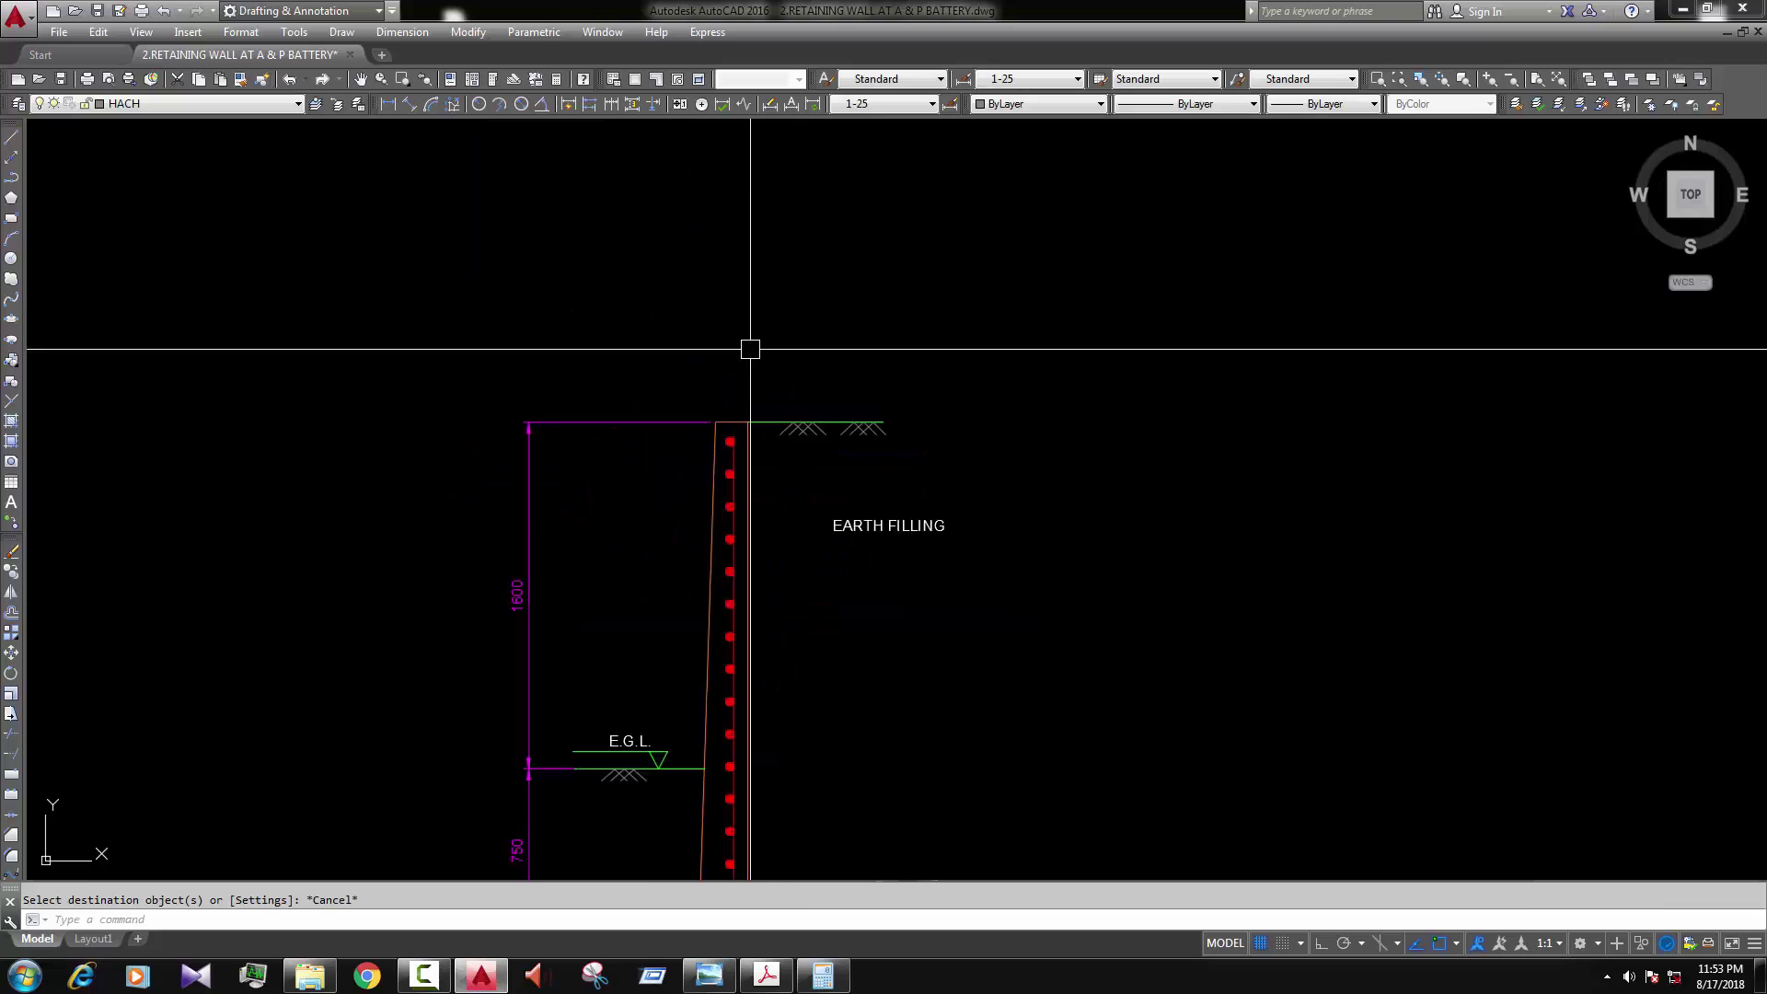
pyautogui.click(387, 104)
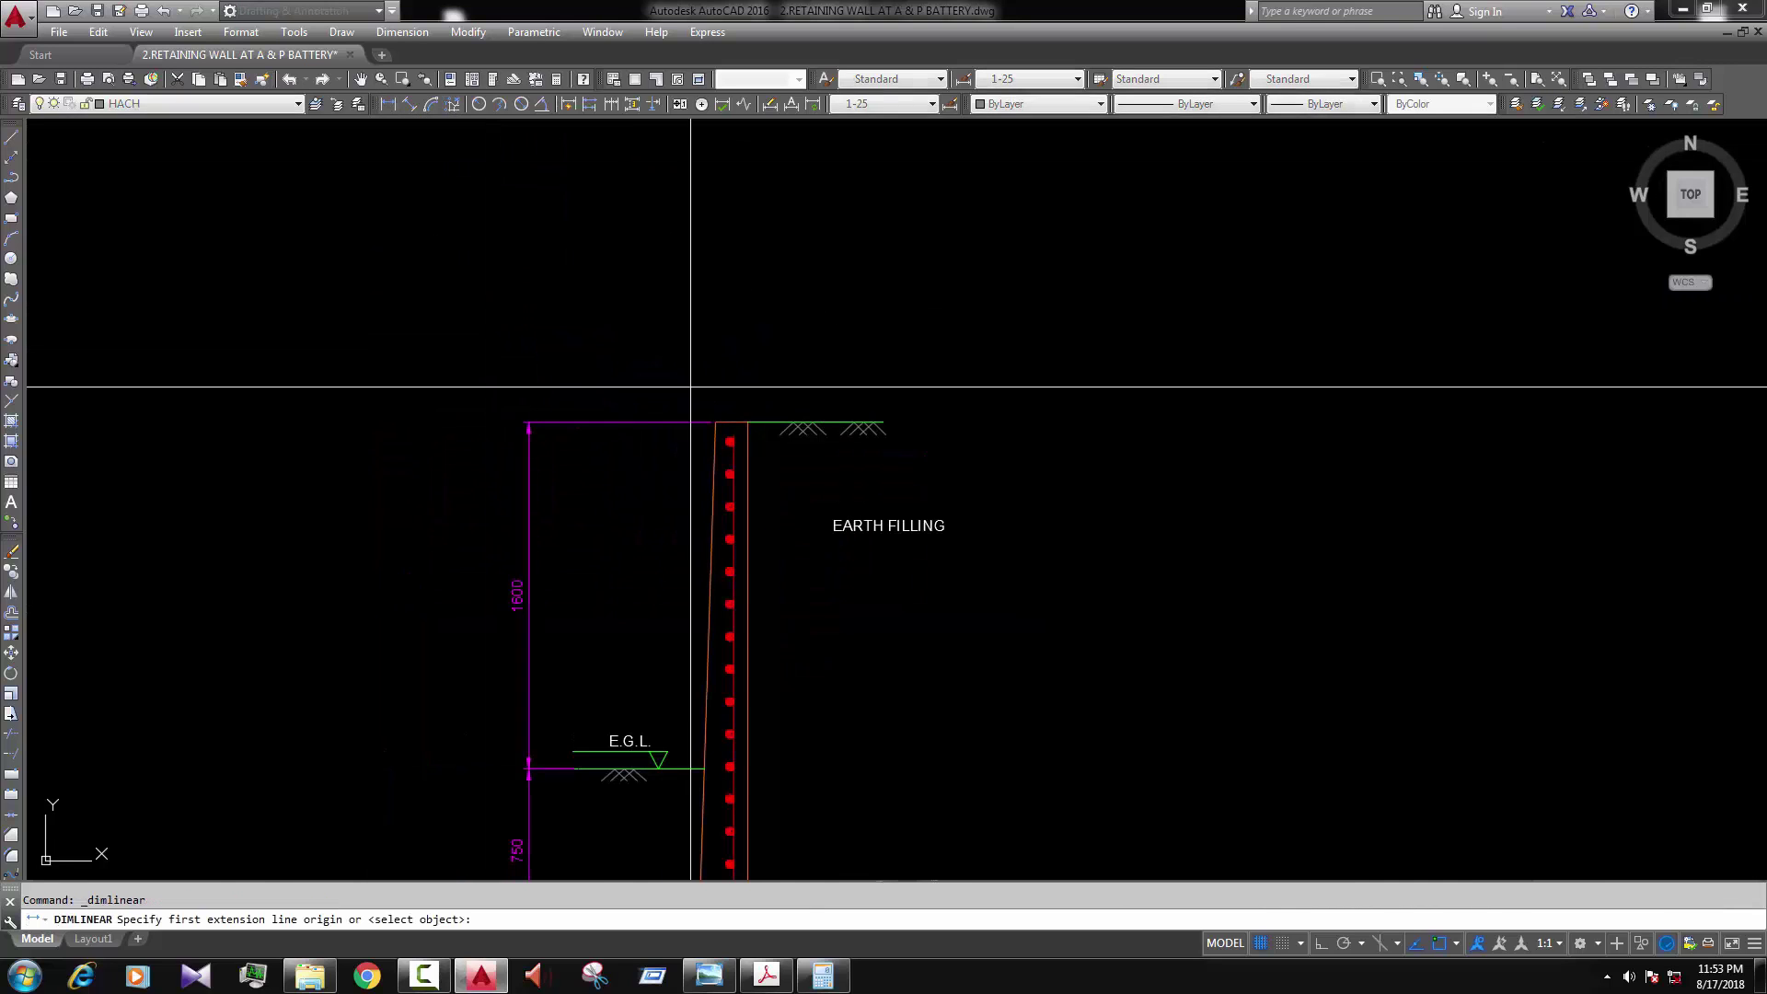
pyautogui.scroll(3, 809, 466)
pyautogui.click(732, 467)
pyautogui.click(734, 463)
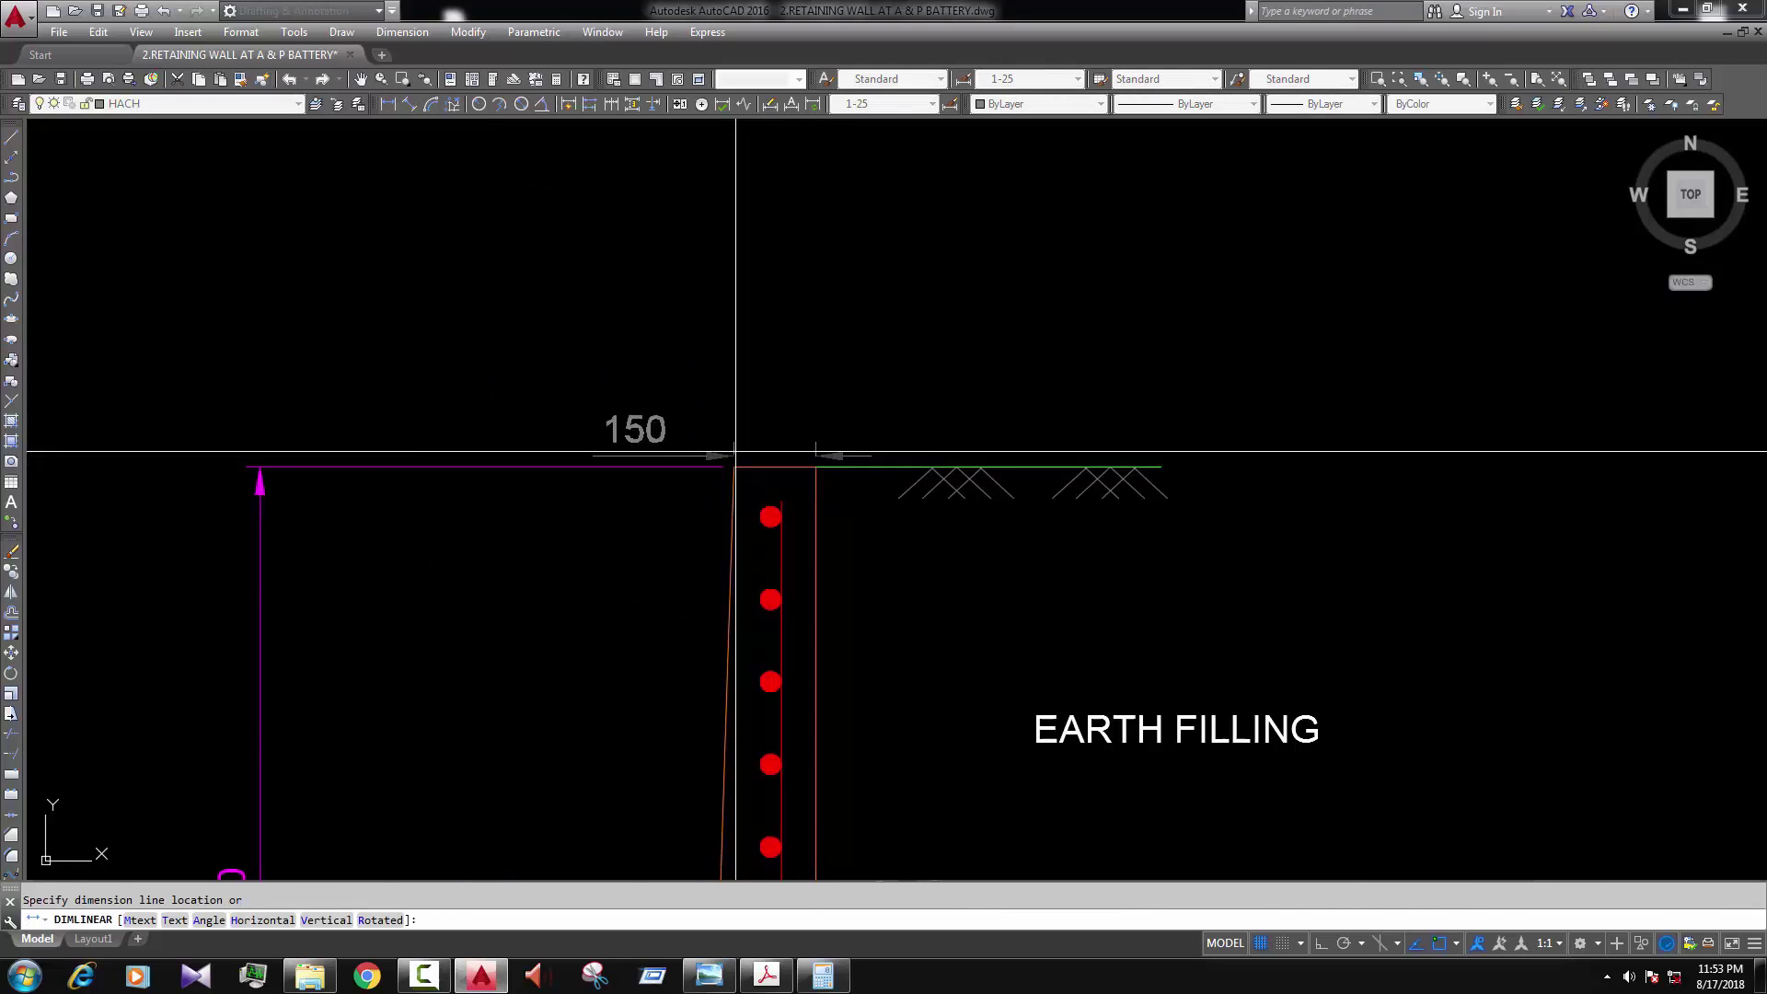
pyautogui.click(738, 415)
# Step: Match the stem's top width dimension to the properties of the existing magenta dimensions
pyautogui.scroll(-3, 746, 424)
pyautogui.press('Escape')
pyautogui.write('MA')
pyautogui.press('Return')
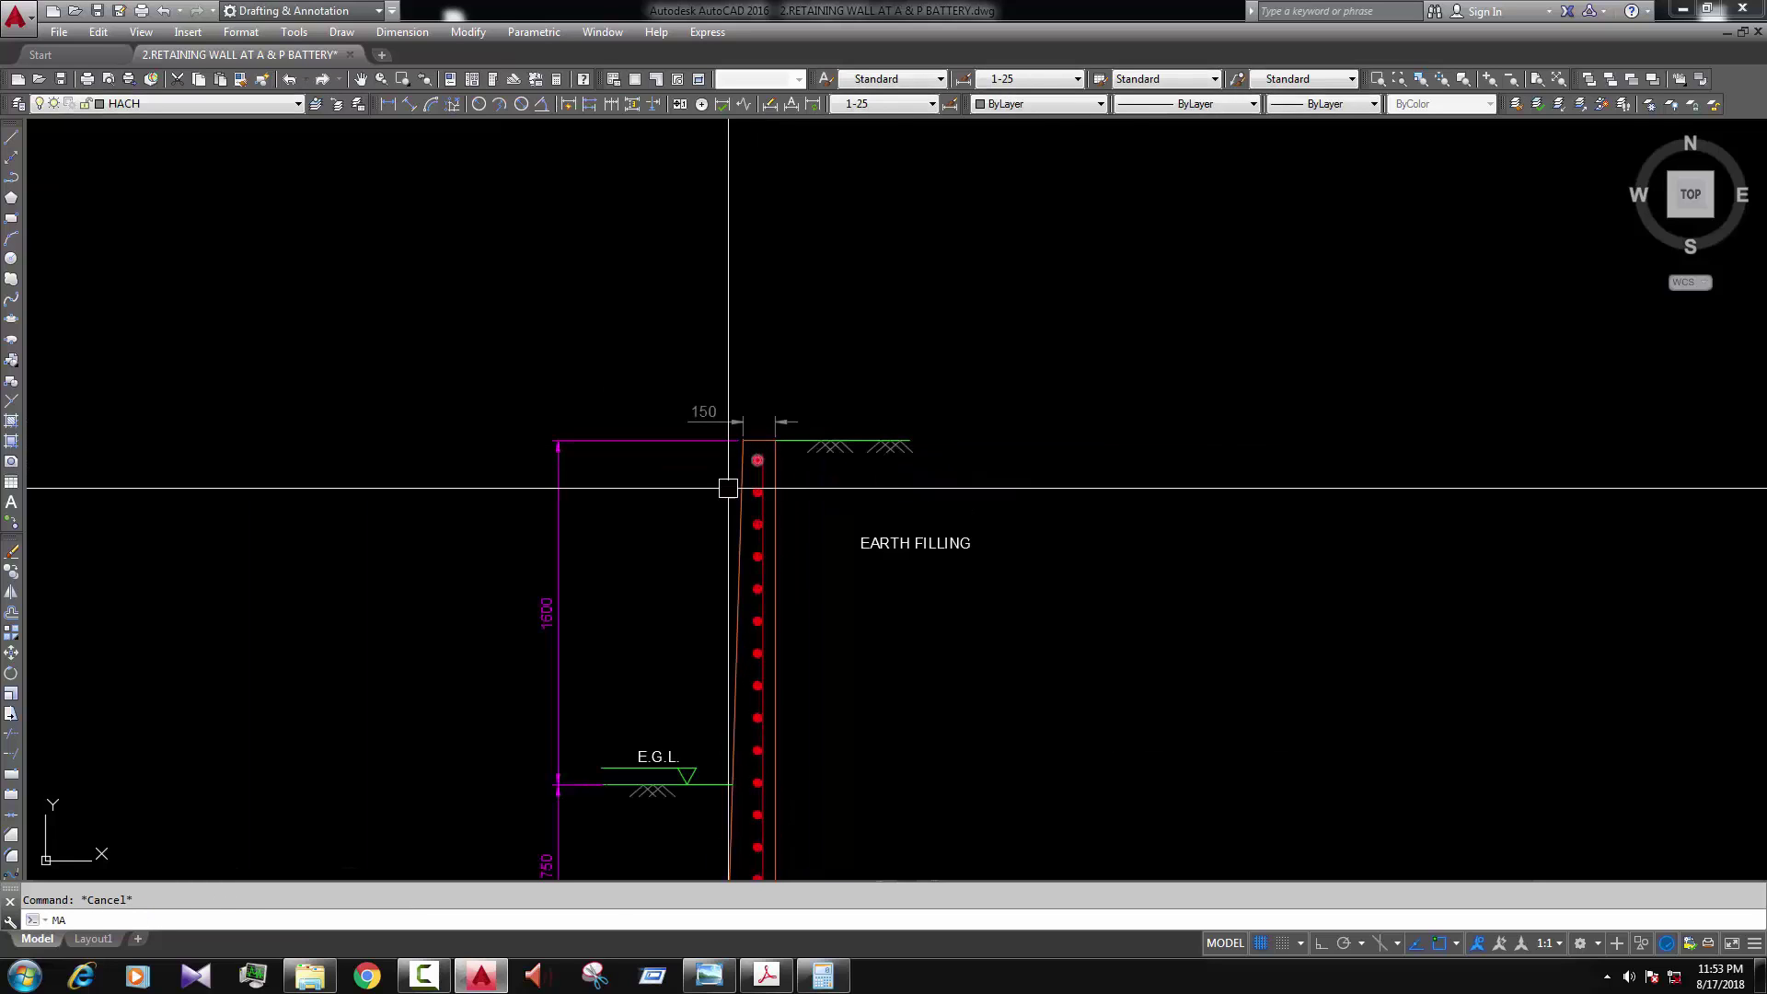
pyautogui.click(730, 488)
pyautogui.scroll(-4, 726, 458)
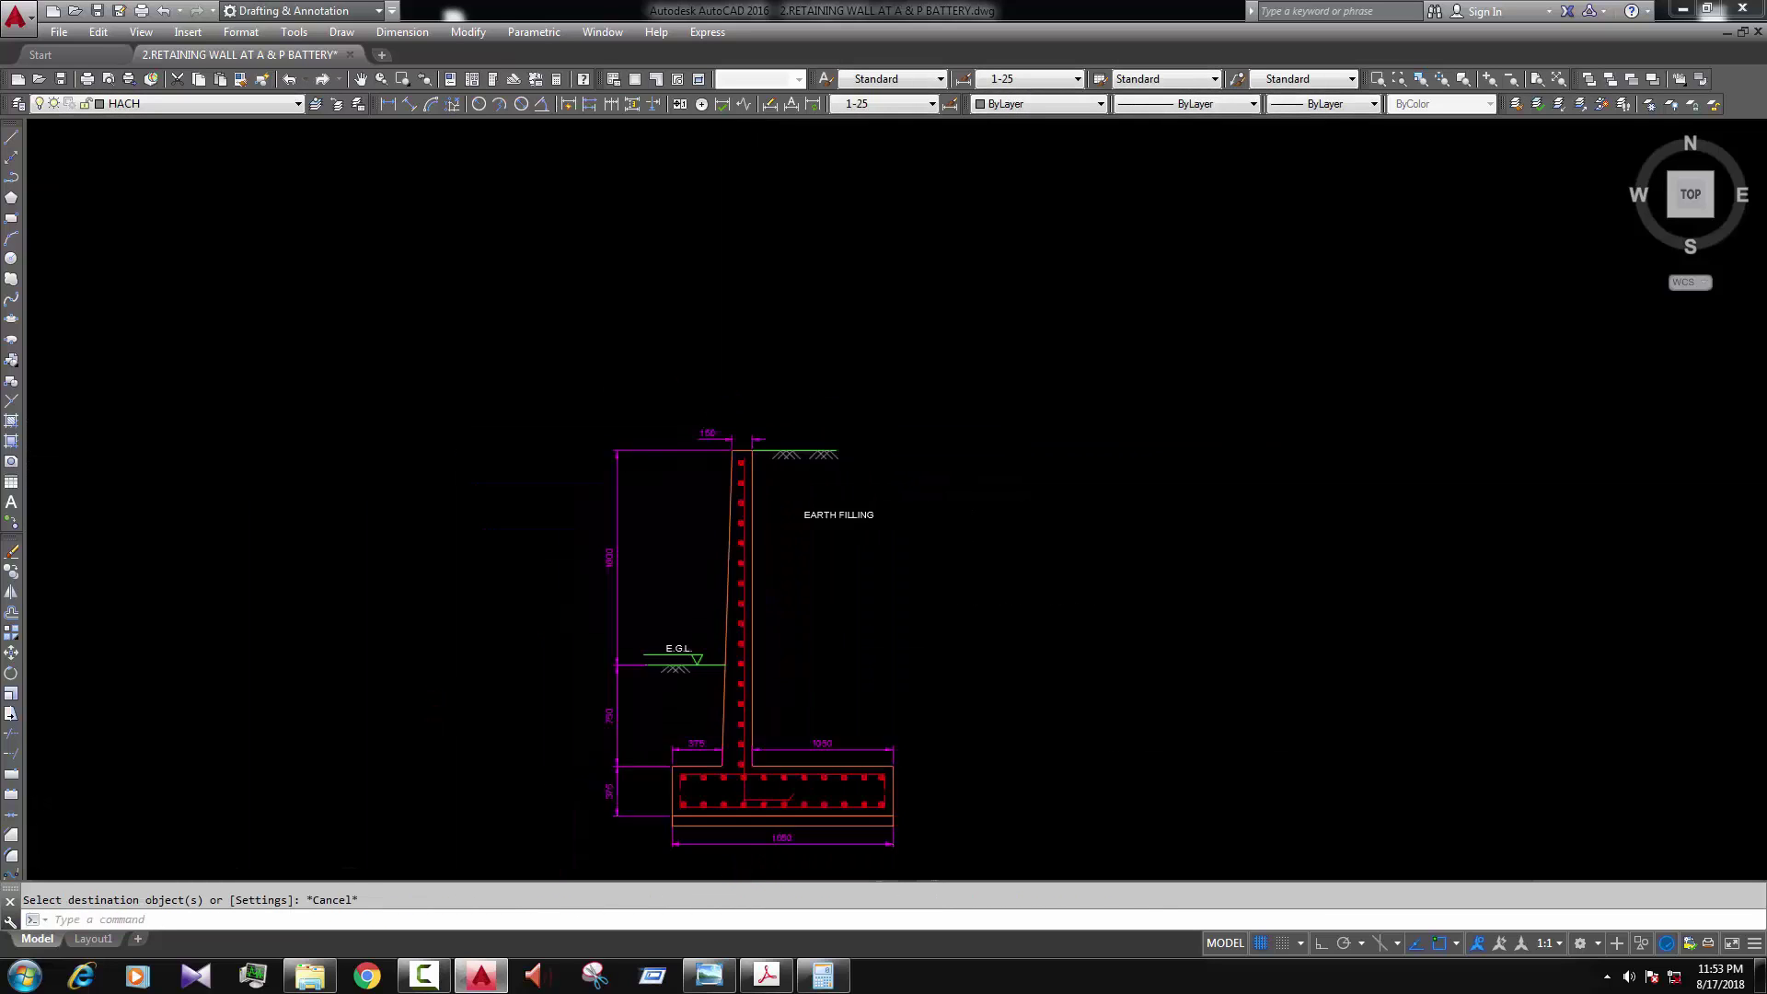
# Step: Dimension the stem's width at its base, aligned with the toe and heel dimensions
pyautogui.scroll(3, 765, 386)
pyautogui.press('Escape')
pyautogui.scroll(2, 734, 604)
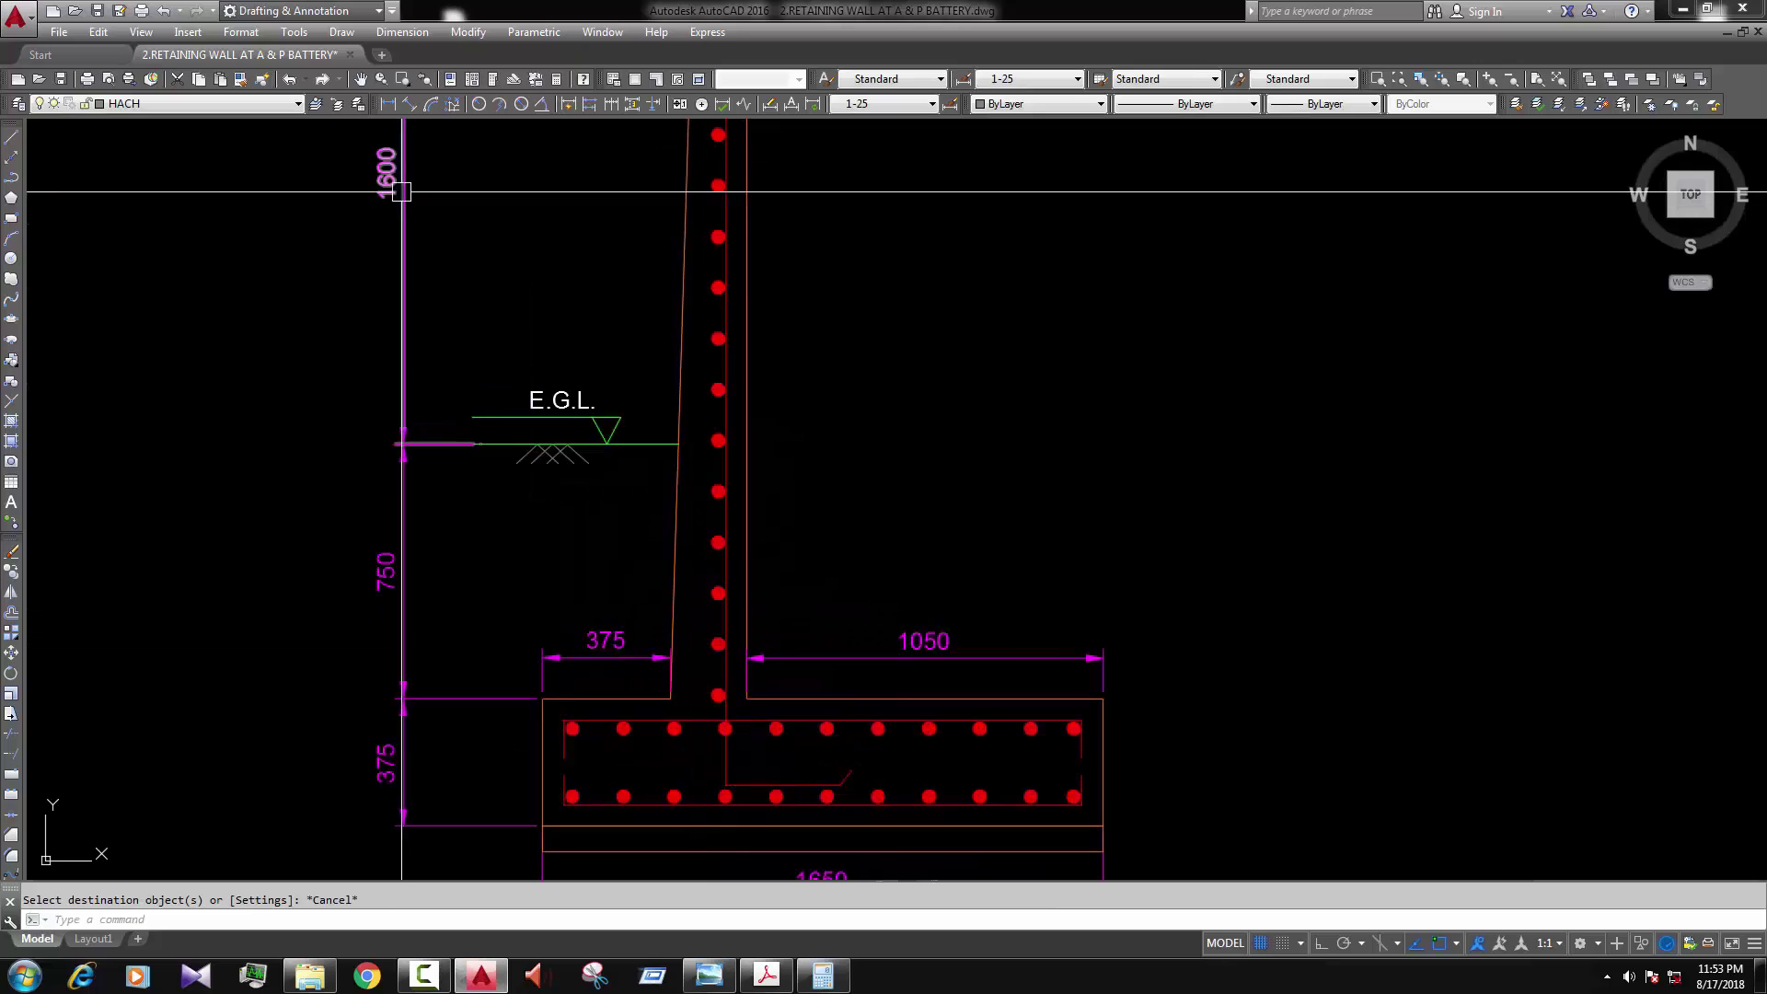
pyautogui.click(387, 103)
pyautogui.click(671, 698)
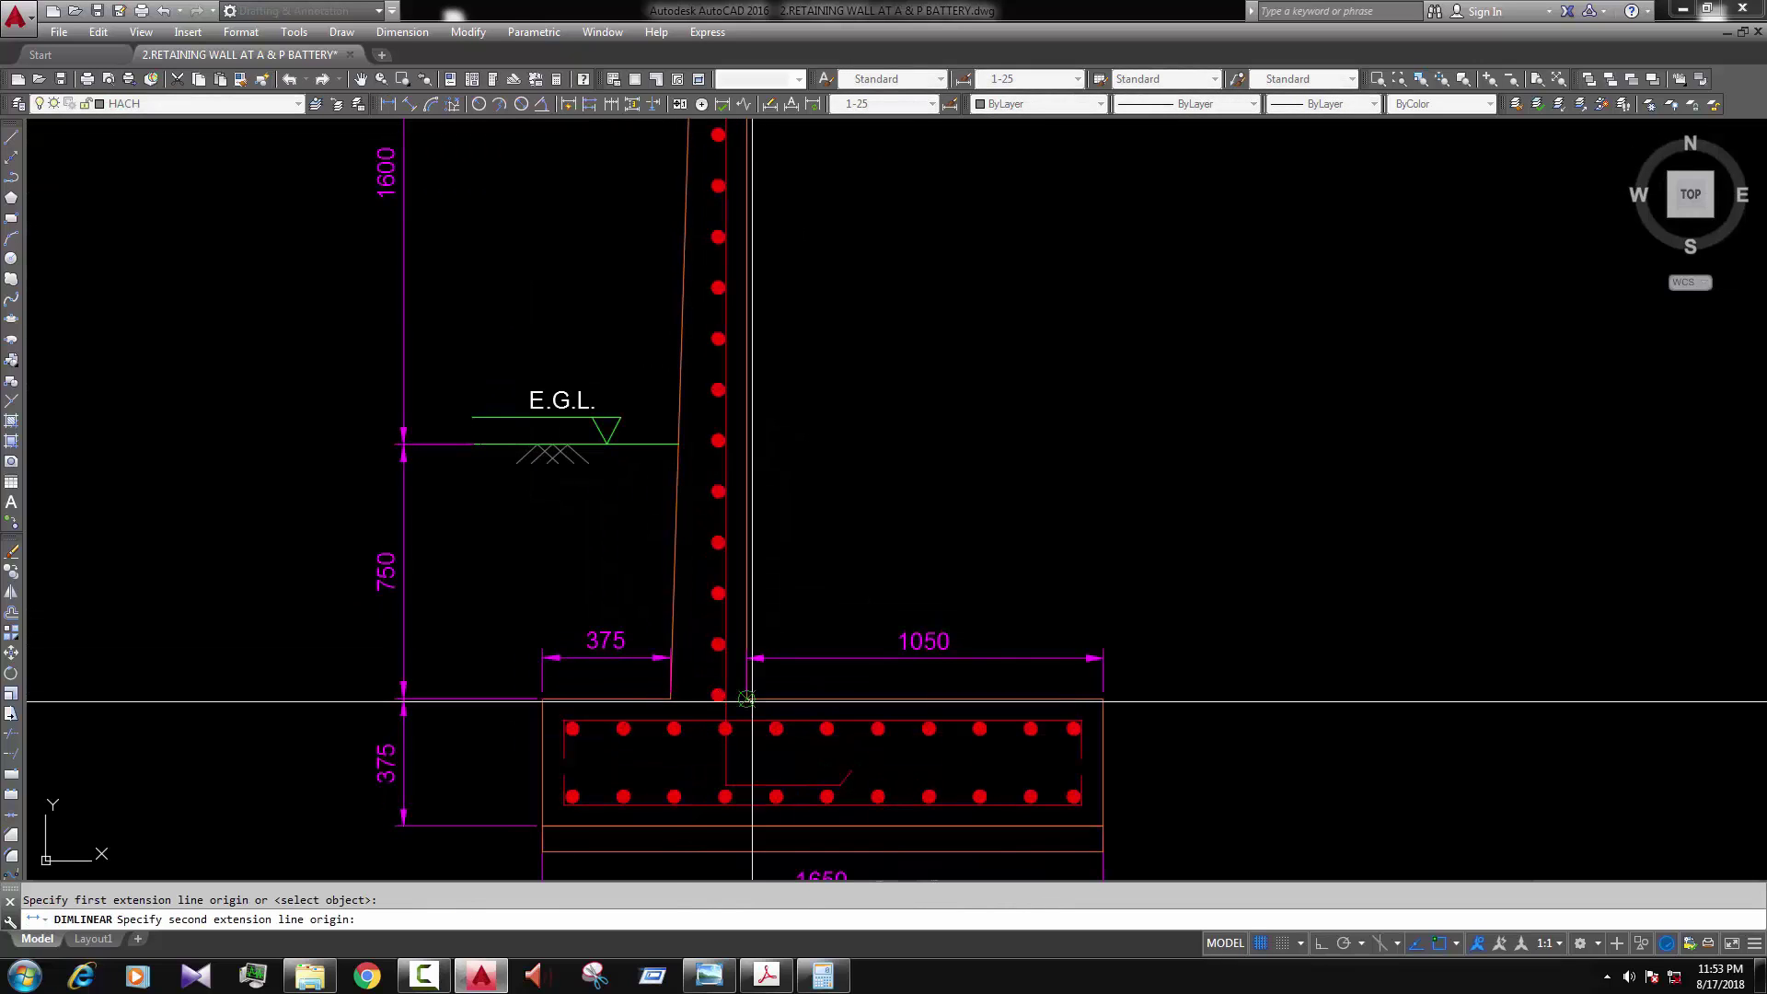
pyautogui.click(746, 698)
pyautogui.scroll(2, 683, 659)
pyautogui.click(678, 660)
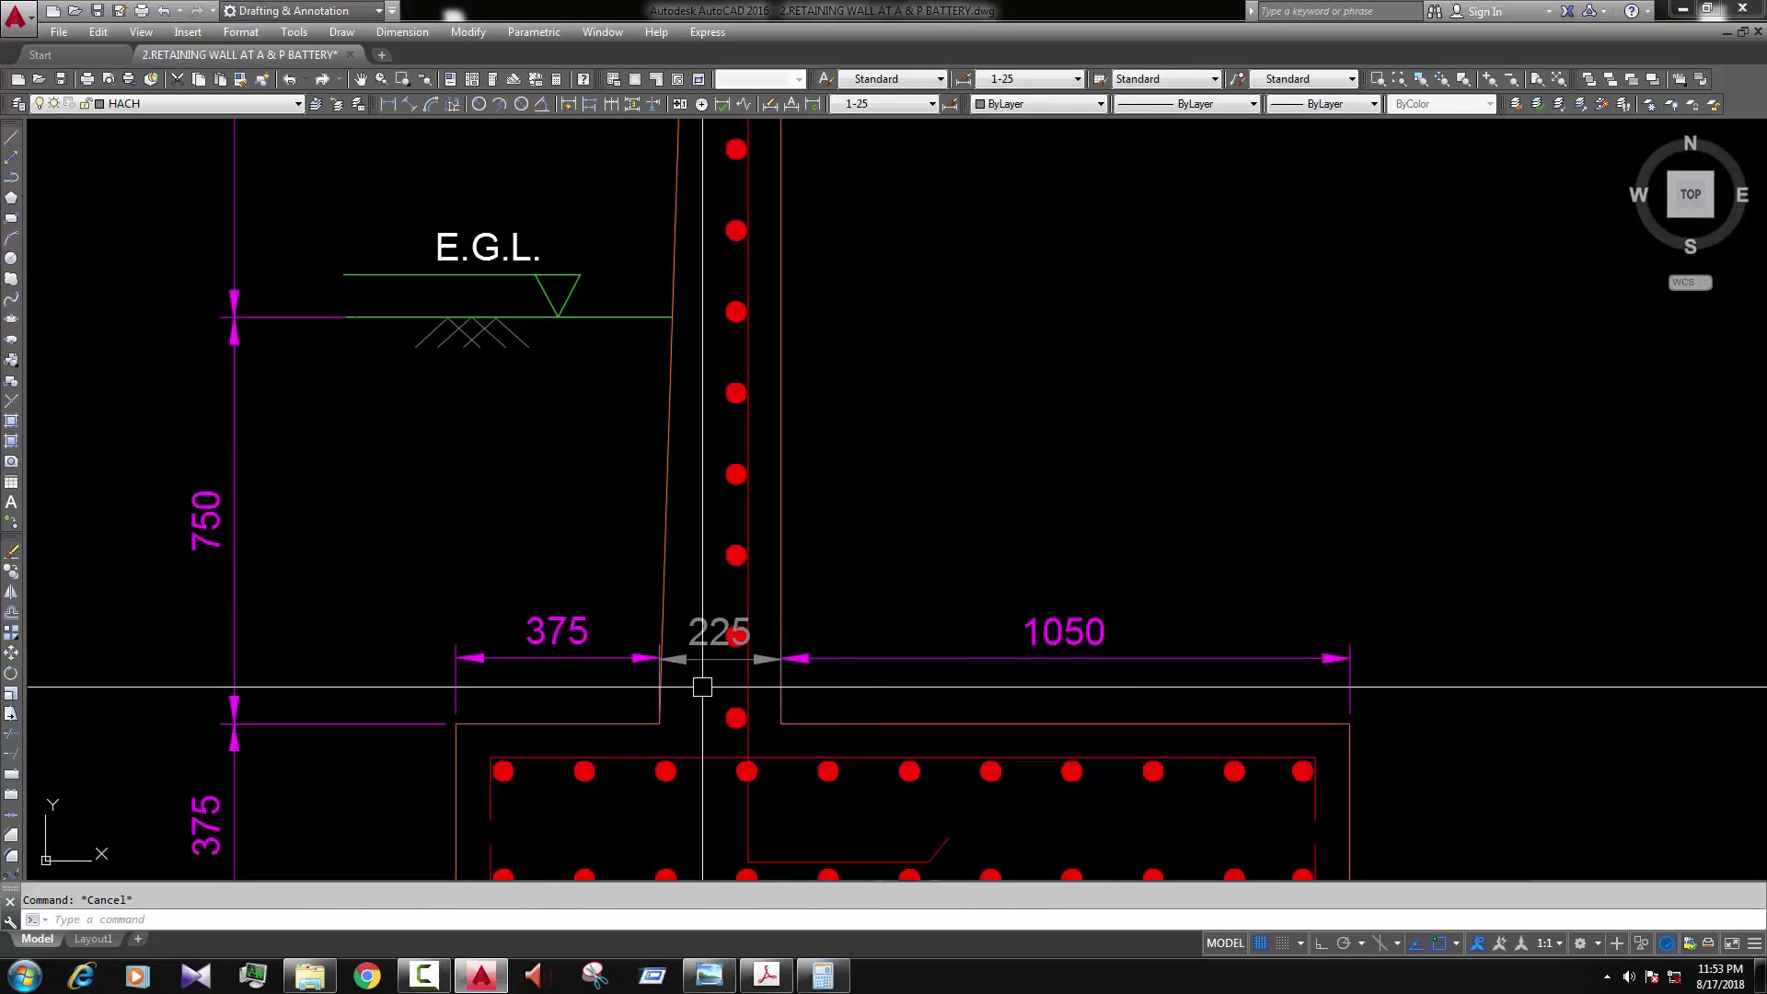
pyautogui.press('Escape')
# Step: Match the stem base width dimension to the properties of the heel width dimension
pyautogui.click(798, 660)
pyautogui.click(715, 660)
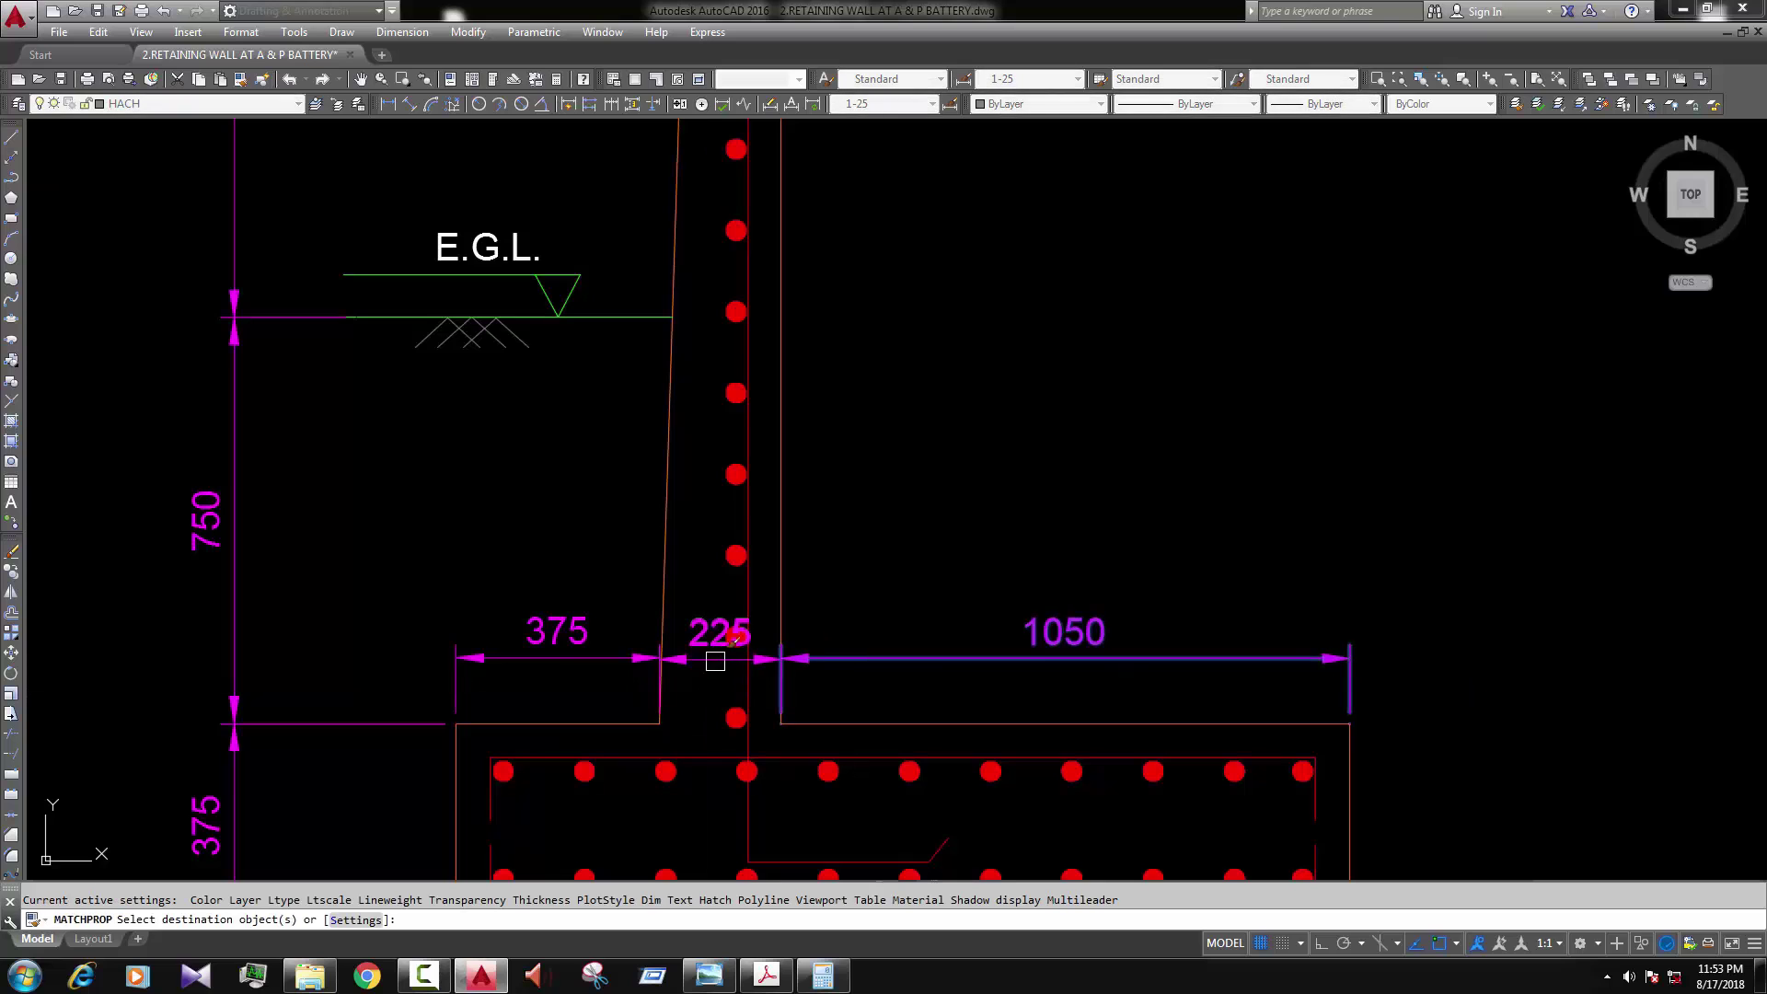
pyautogui.scroll(-4, 749, 611)
pyautogui.scroll(4, 770, 678)
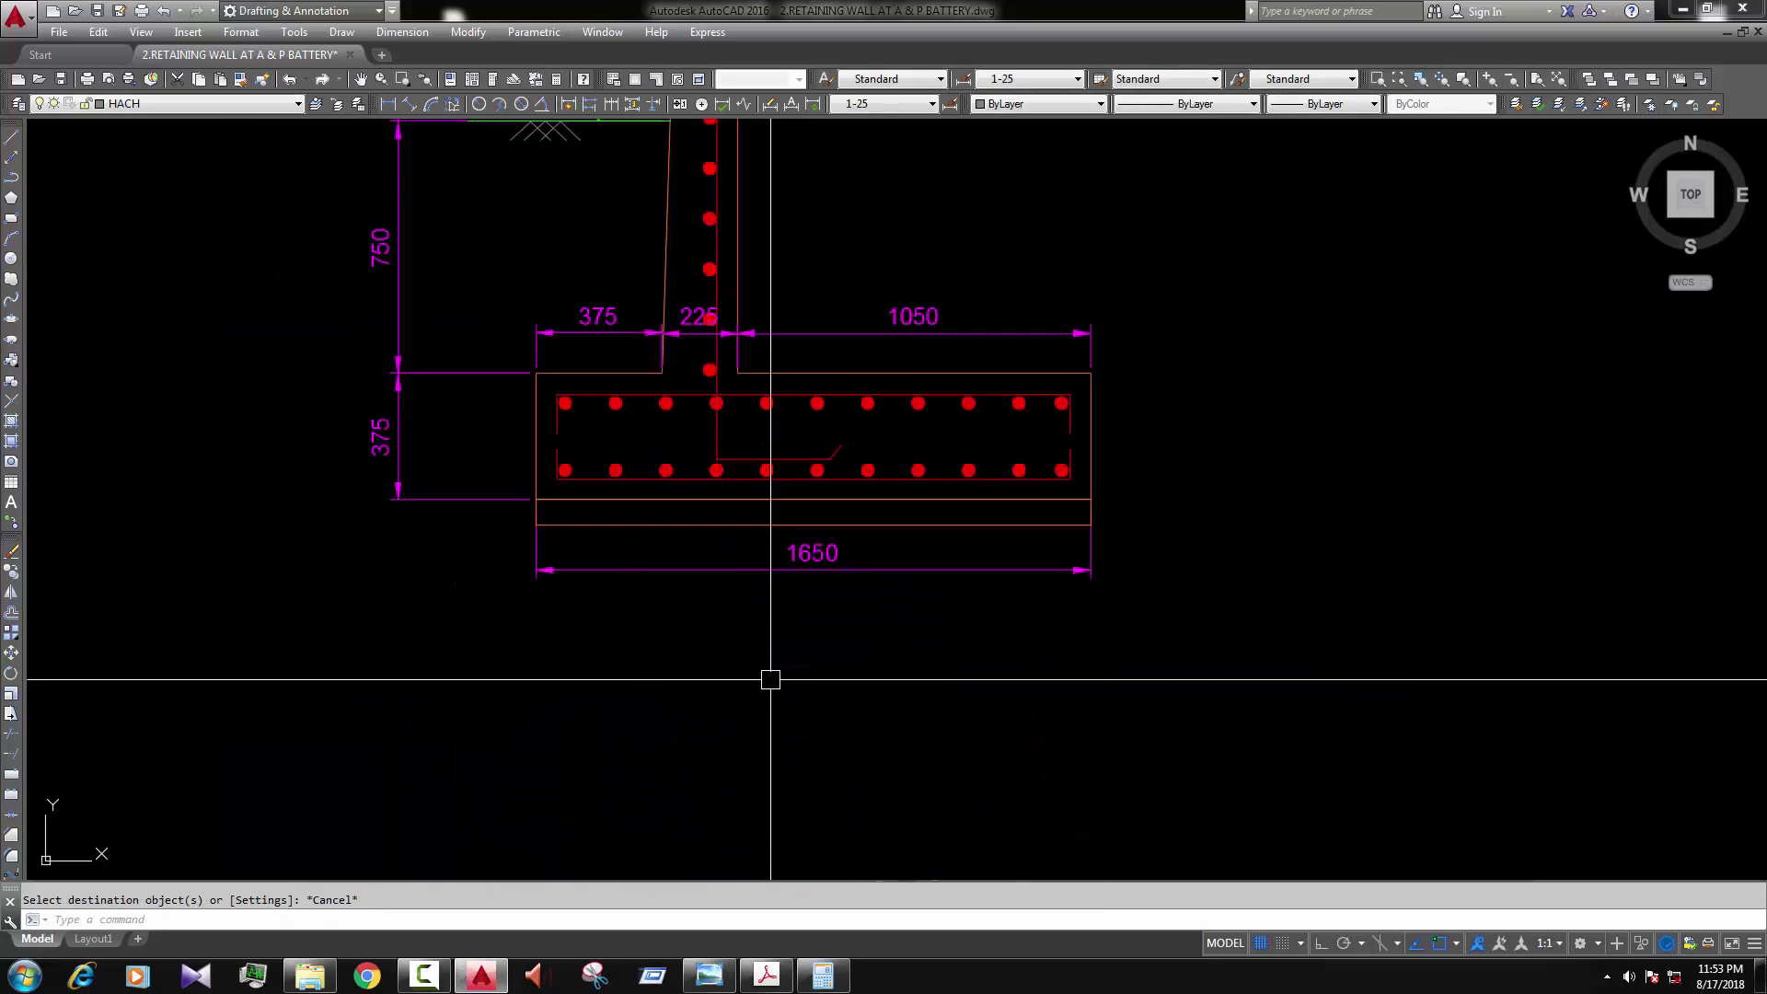
pyautogui.press('Escape')
# Step: Hatch the thin strip beneath the footing with the ANSI31 pattern at scale 1 on the HACH layer
pyautogui.write('h')
pyautogui.press('Return')
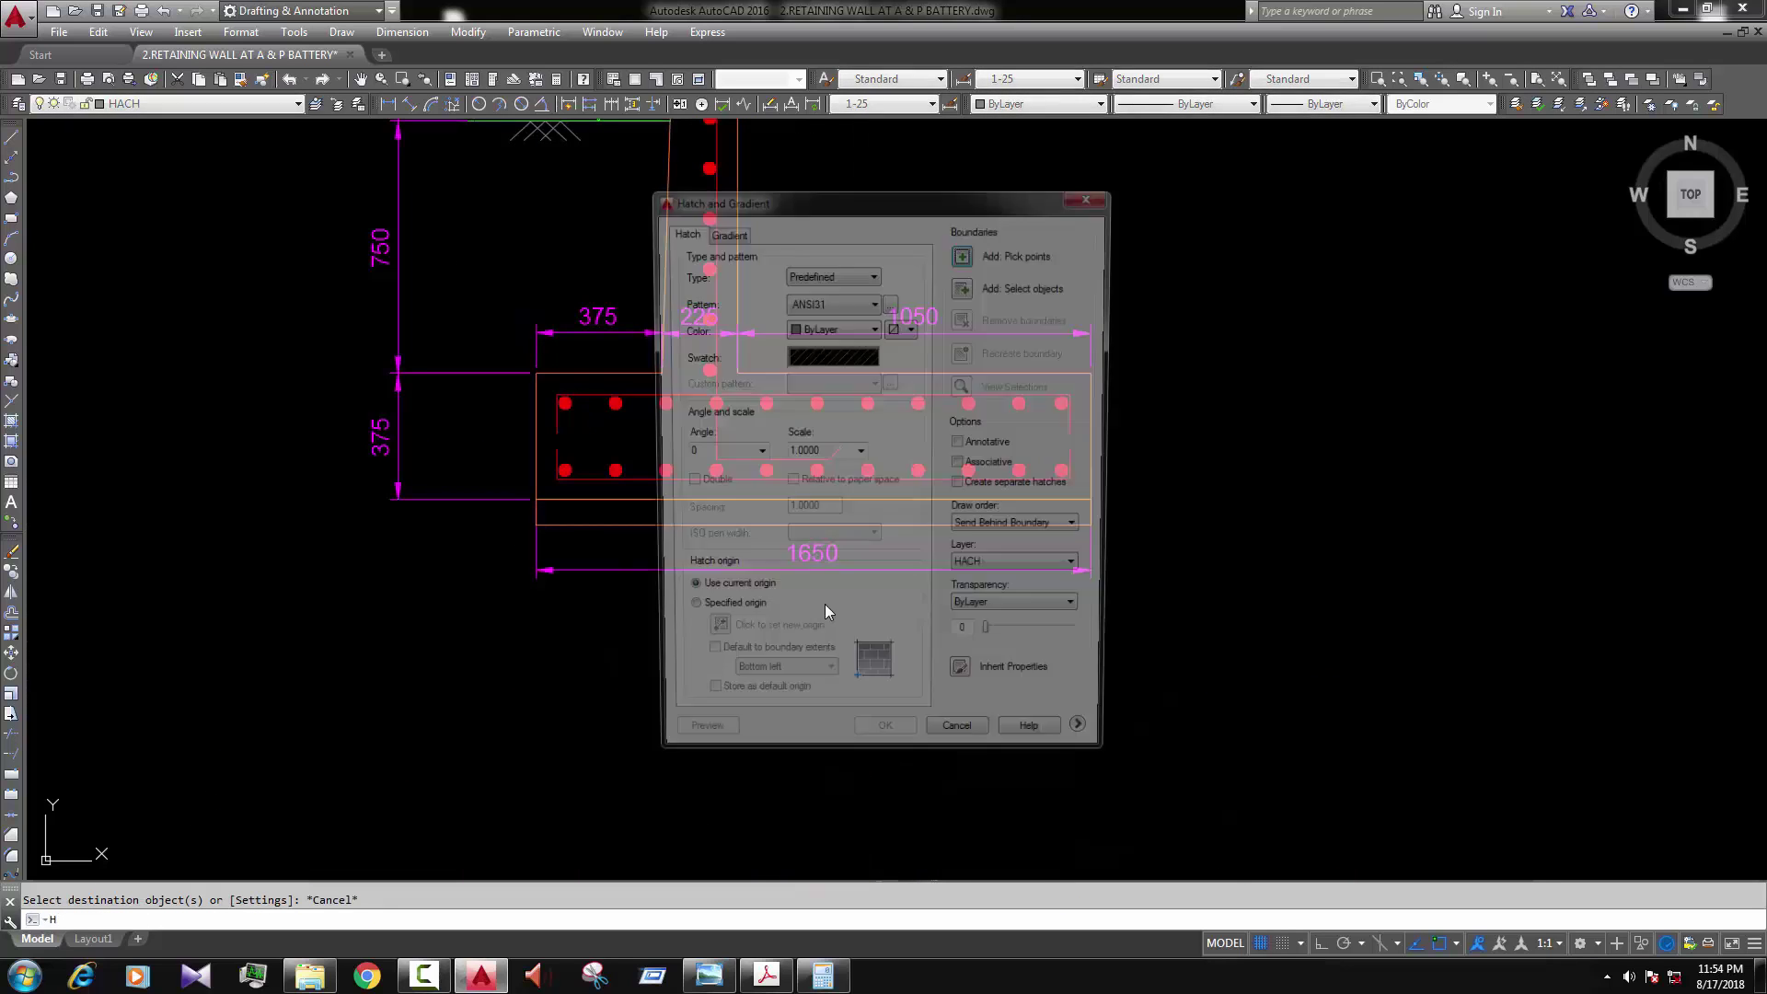
pyautogui.click(966, 264)
pyautogui.click(773, 509)
pyautogui.press('Return')
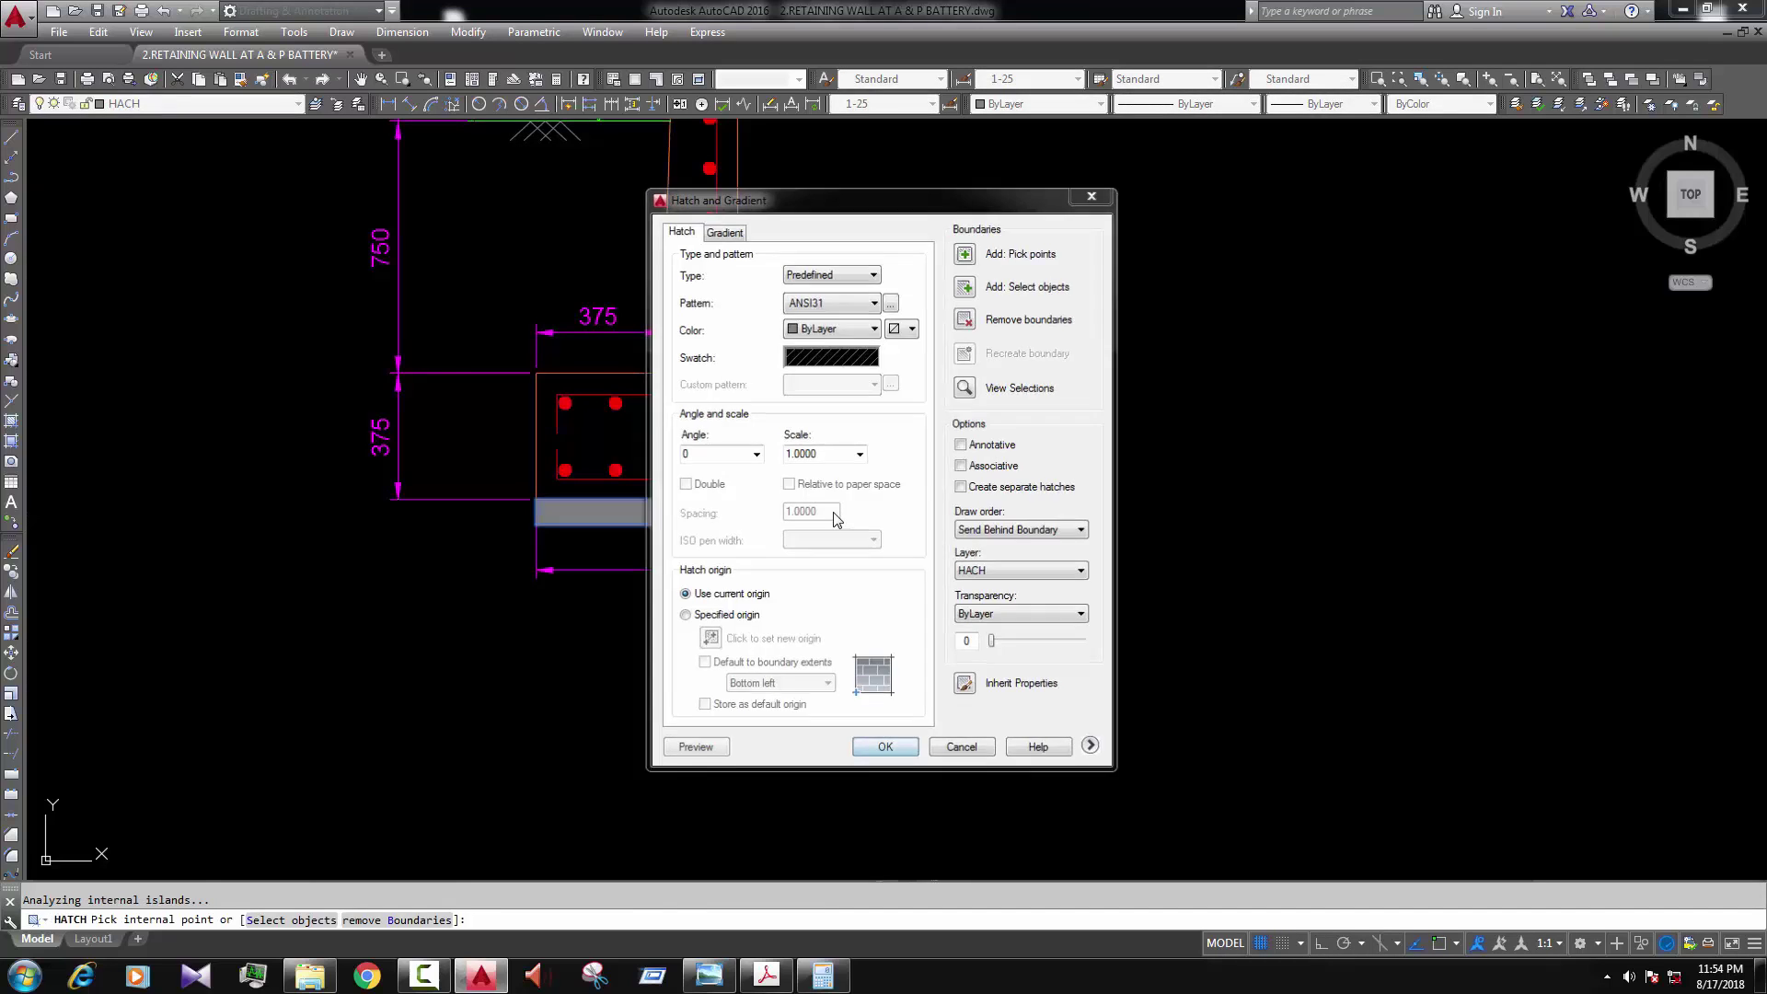
pyautogui.press('Return')
# Step: Set the strip hatch's scale to 25 and change its pattern to BRICK
pyautogui.click(819, 506)
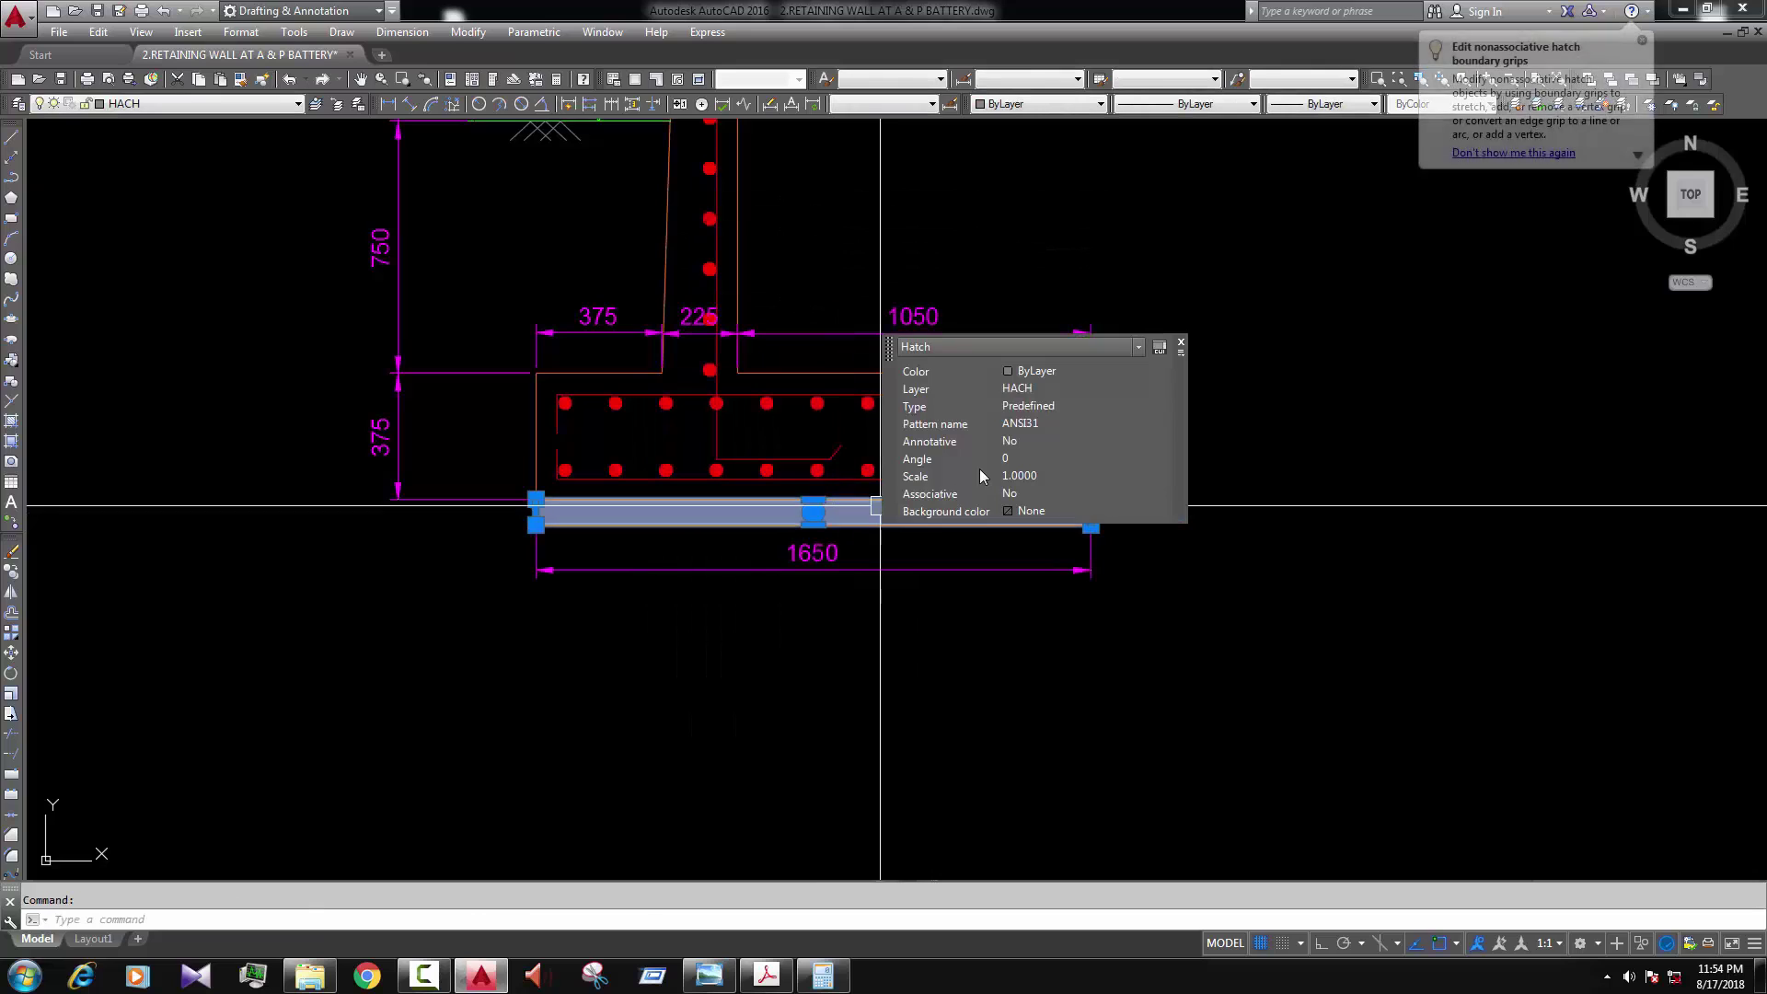
pyautogui.click(1022, 476)
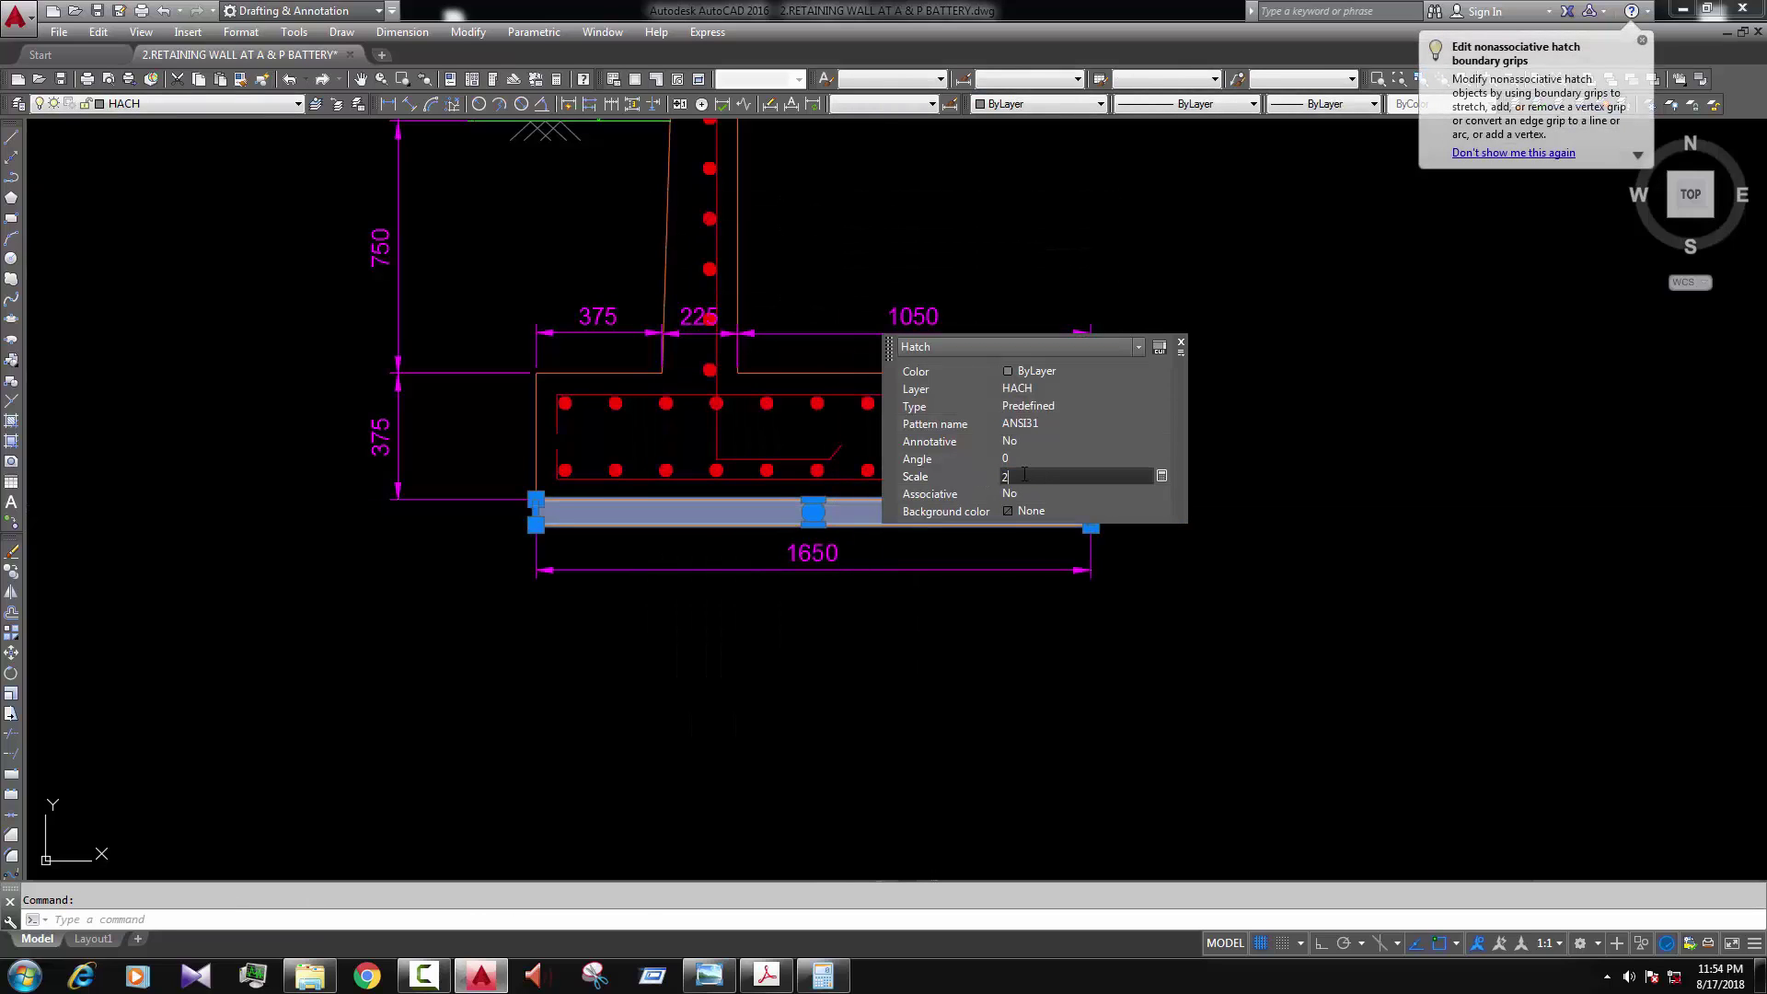
pyautogui.press('Tab')
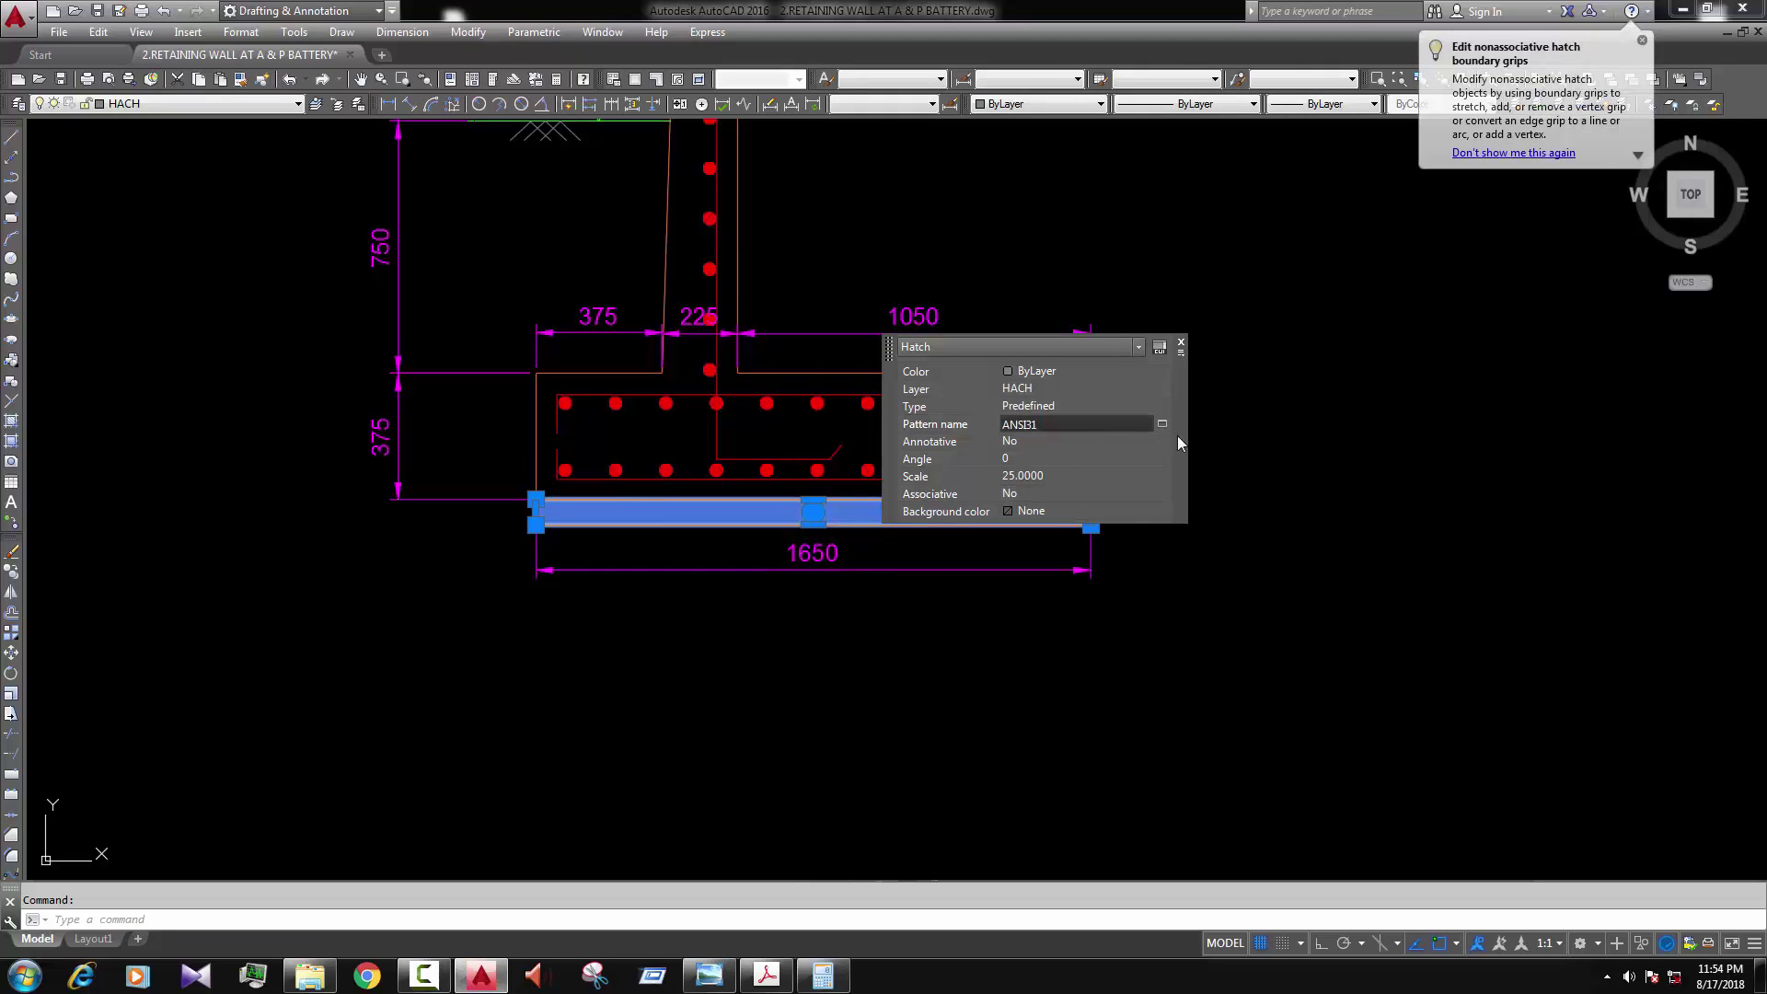
pyautogui.click(1163, 424)
pyautogui.click(1086, 150)
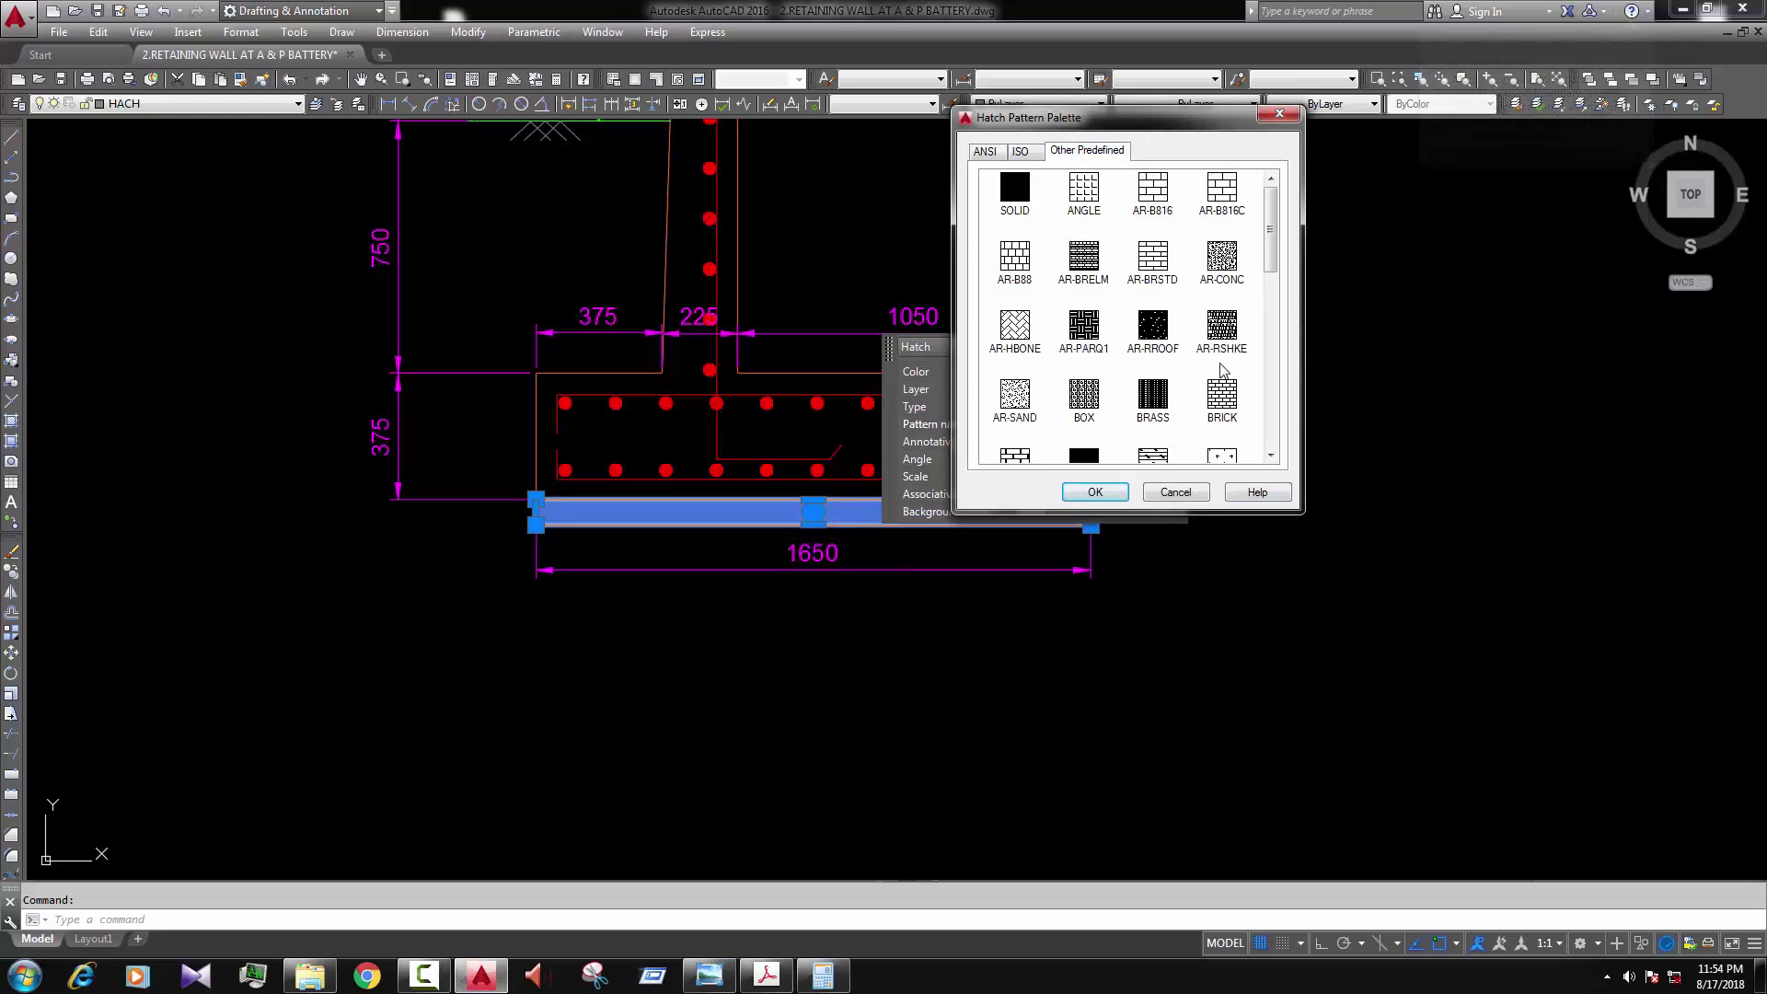
pyautogui.click(1091, 494)
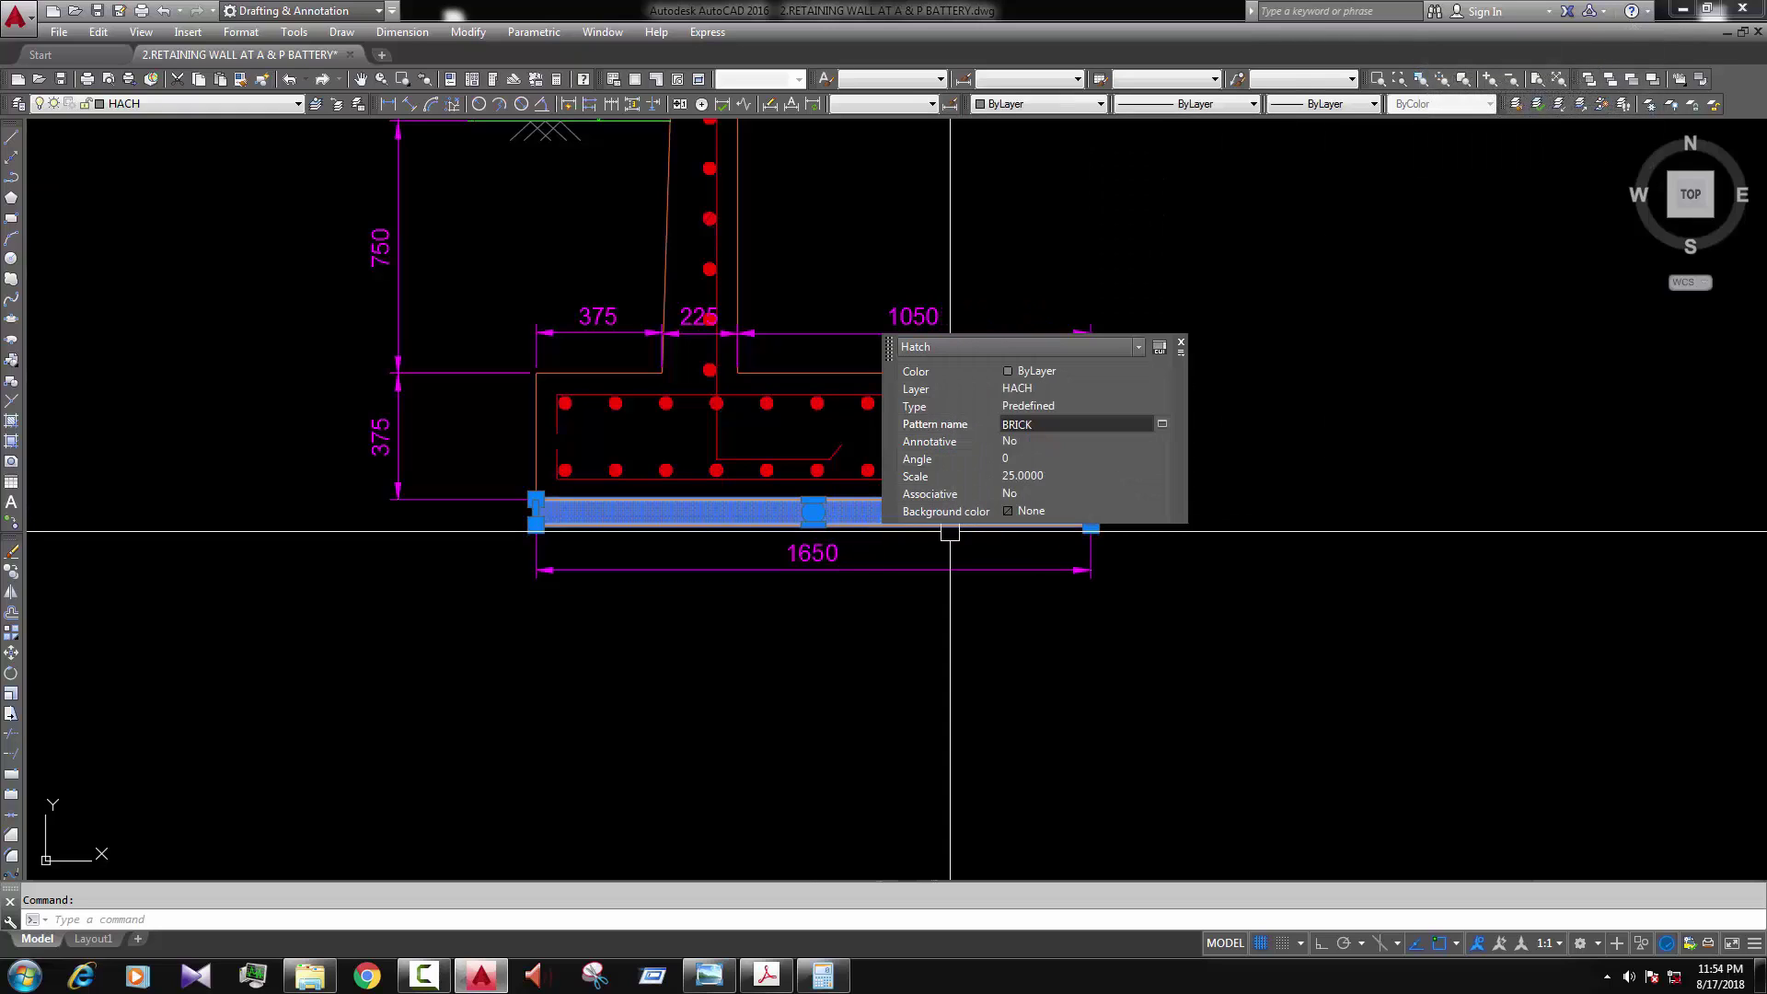
# Step: Enlarge the brick hatch pattern beneath the footing to scale 250
pyautogui.click(1038, 474)
pyautogui.press('Return')
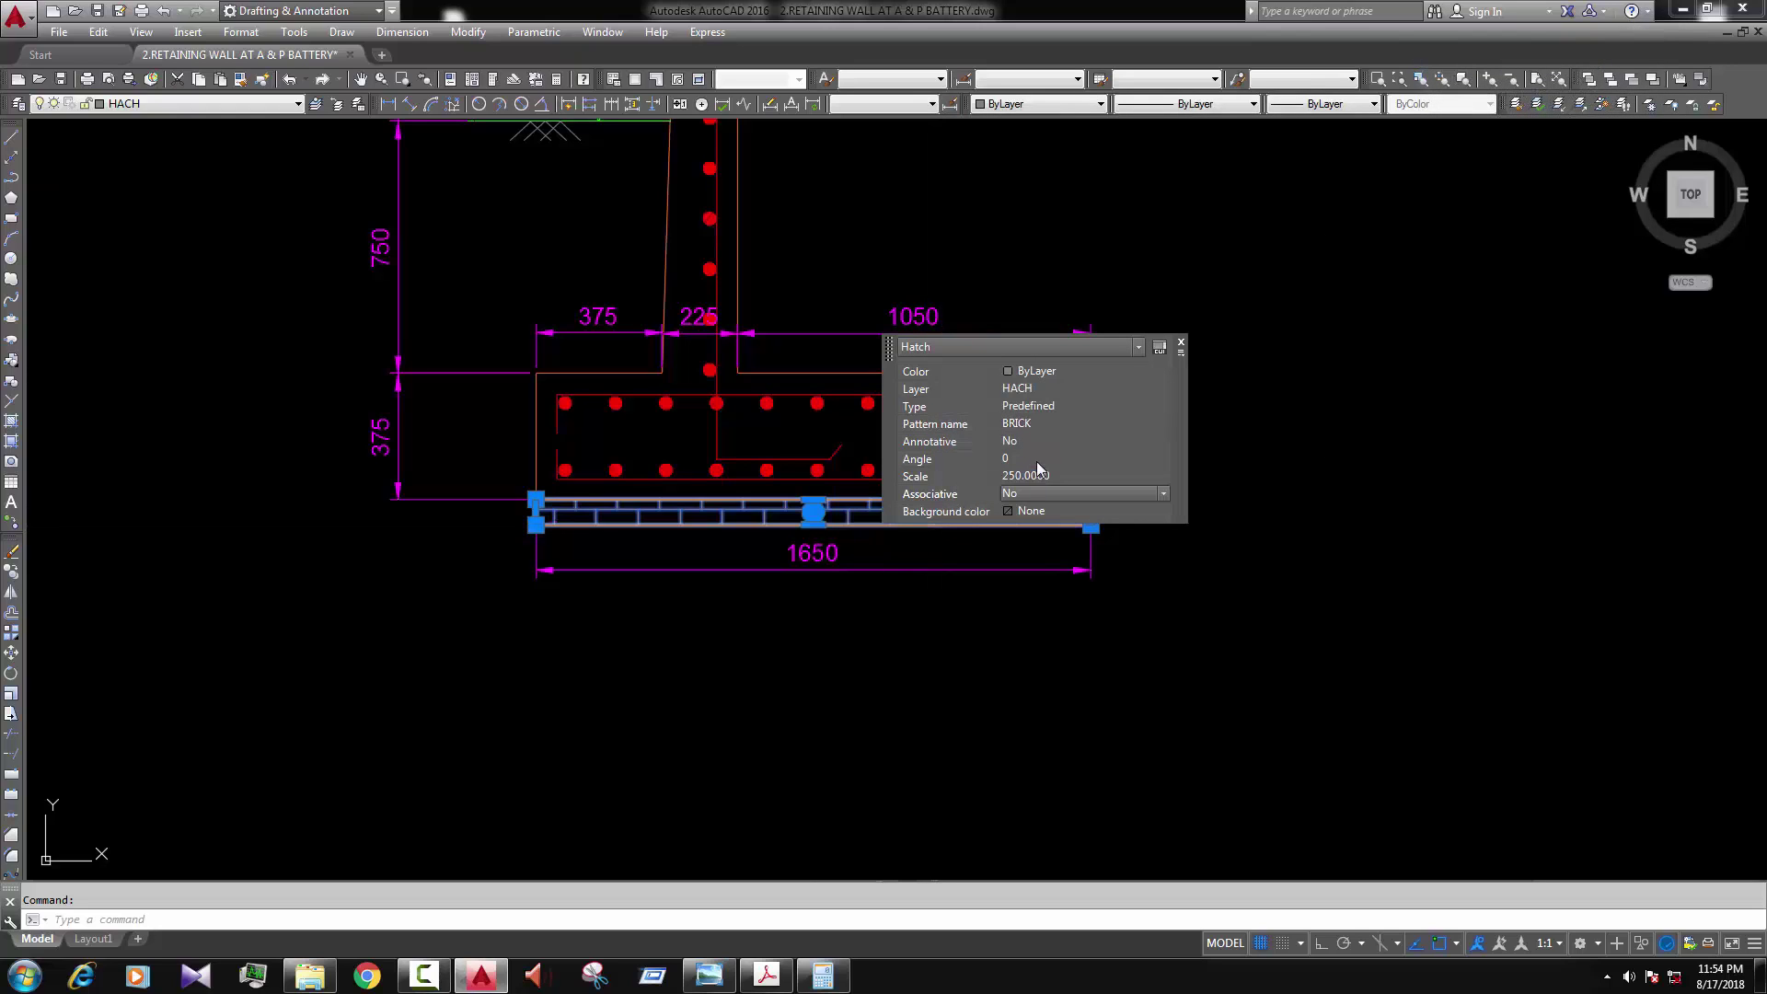
pyautogui.press('Escape')
# Step: Move both origin points of the overall footing width dimension down to the lower corners of the brick layer
pyautogui.scroll(-4, 874, 571)
pyautogui.scroll(6, 901, 554)
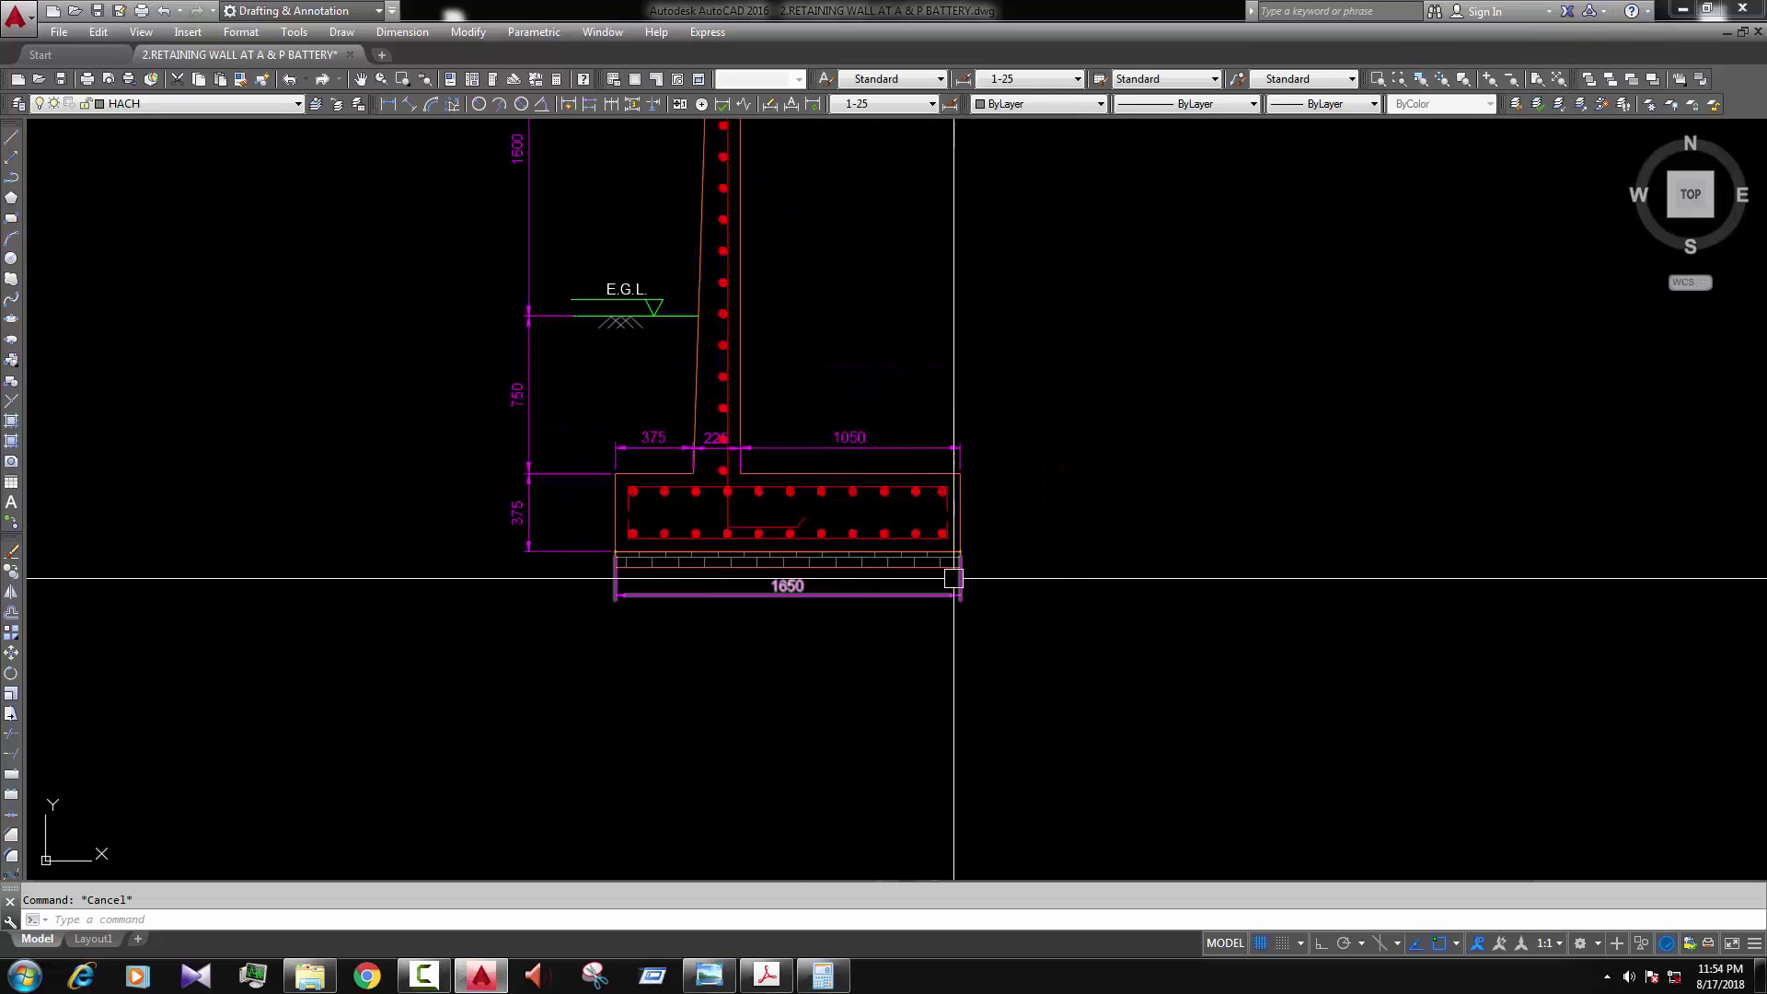
pyautogui.click(966, 549)
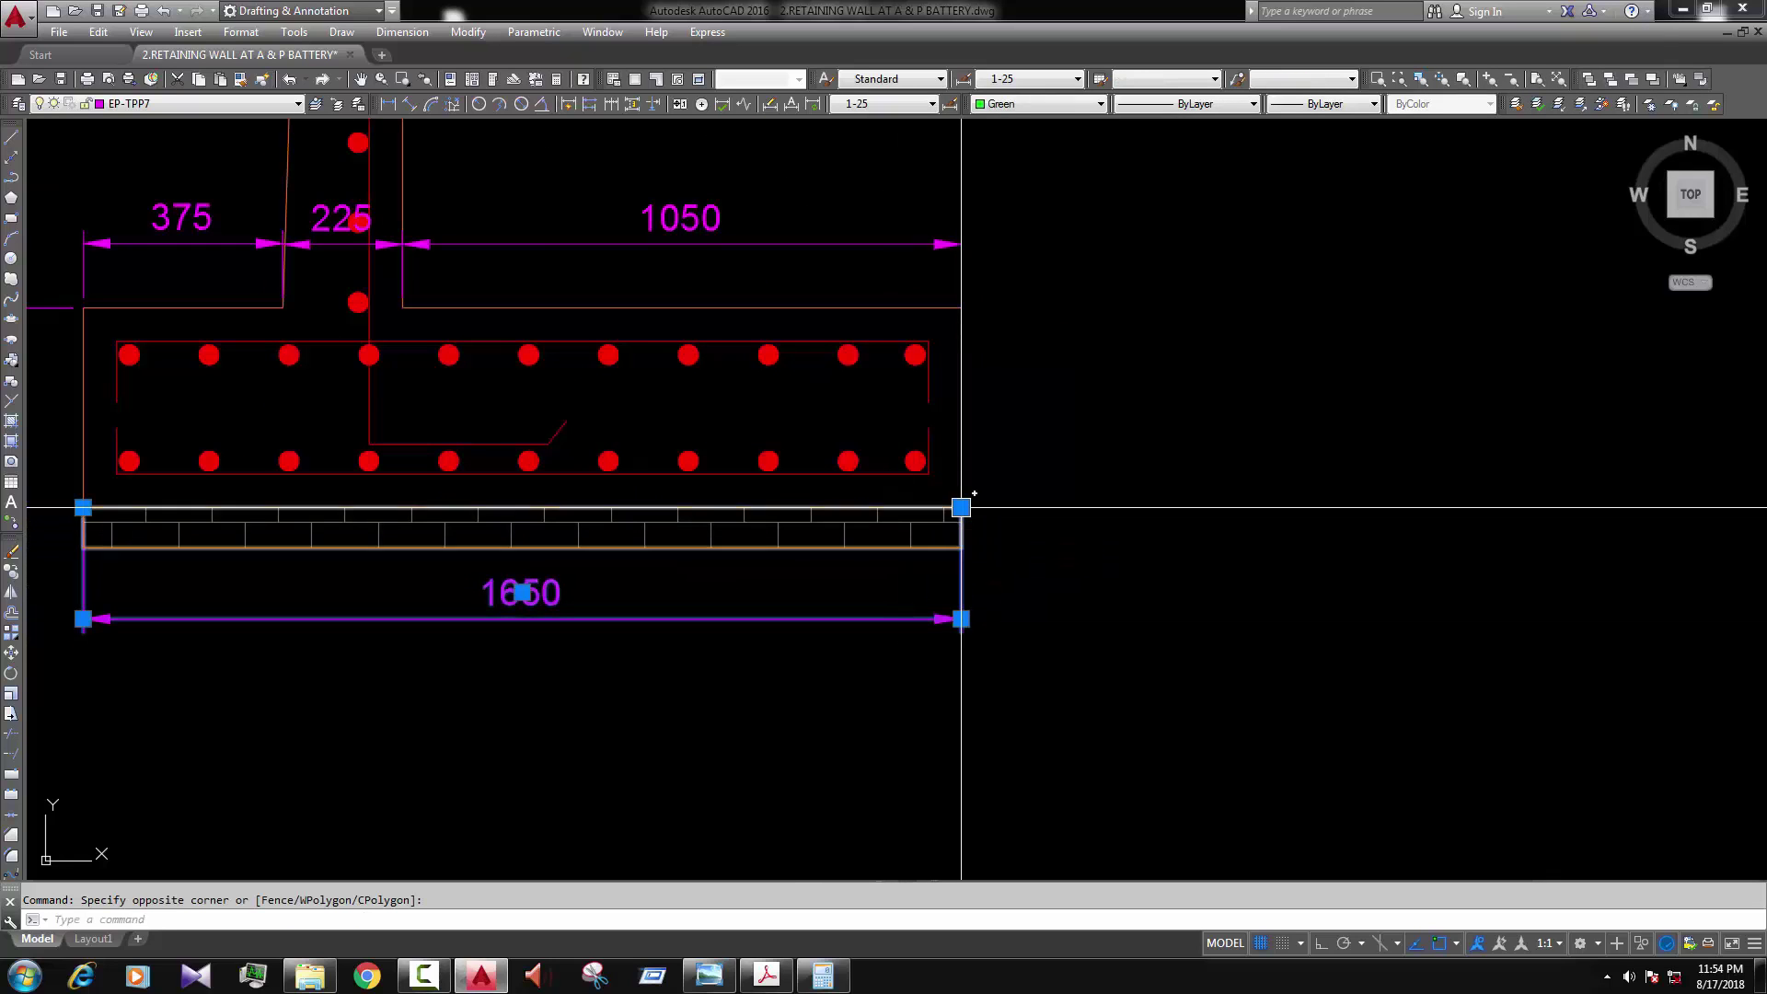
pyautogui.click(960, 507)
pyautogui.click(963, 548)
pyautogui.scroll(-2, 963, 580)
pyautogui.click(413, 539)
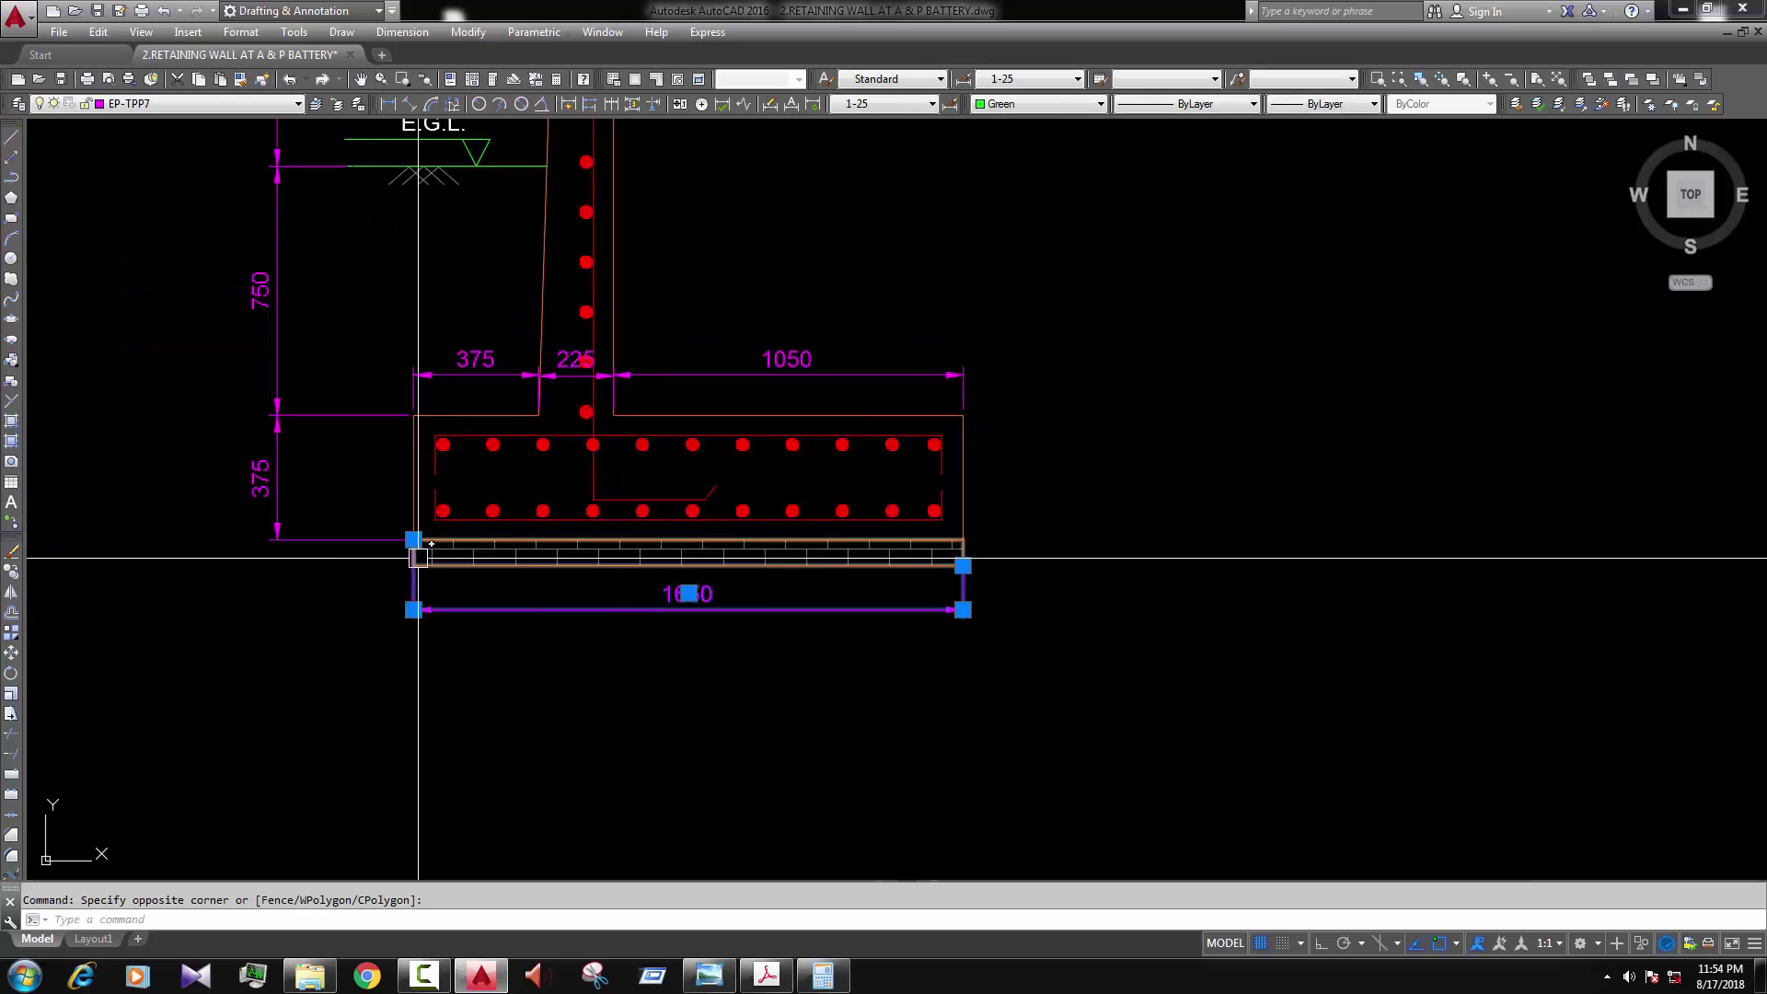
pyautogui.click(413, 565)
pyautogui.press('Escape')
pyautogui.scroll(4, 758, 359)
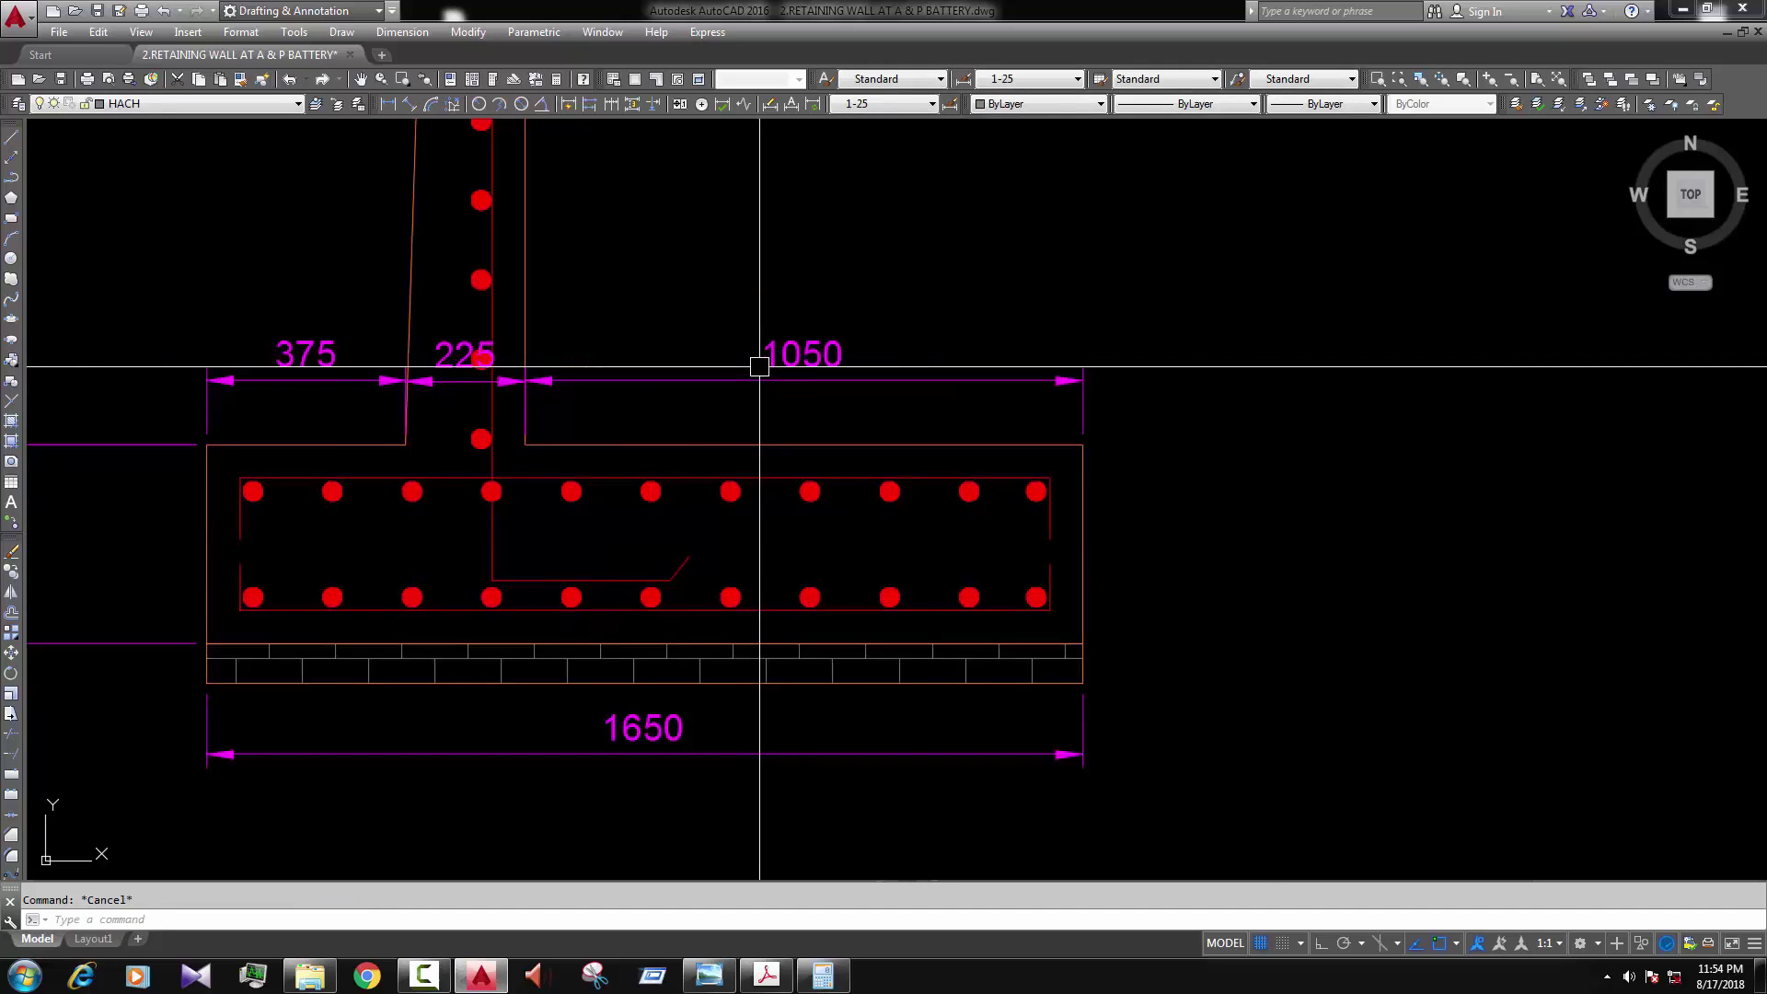
# Step: Draw a small circle around the seventh bar from the left in the footing's upper reinforcement row
pyautogui.scroll(-4, 867, 492)
pyautogui.write('c')
pyautogui.press('Return')
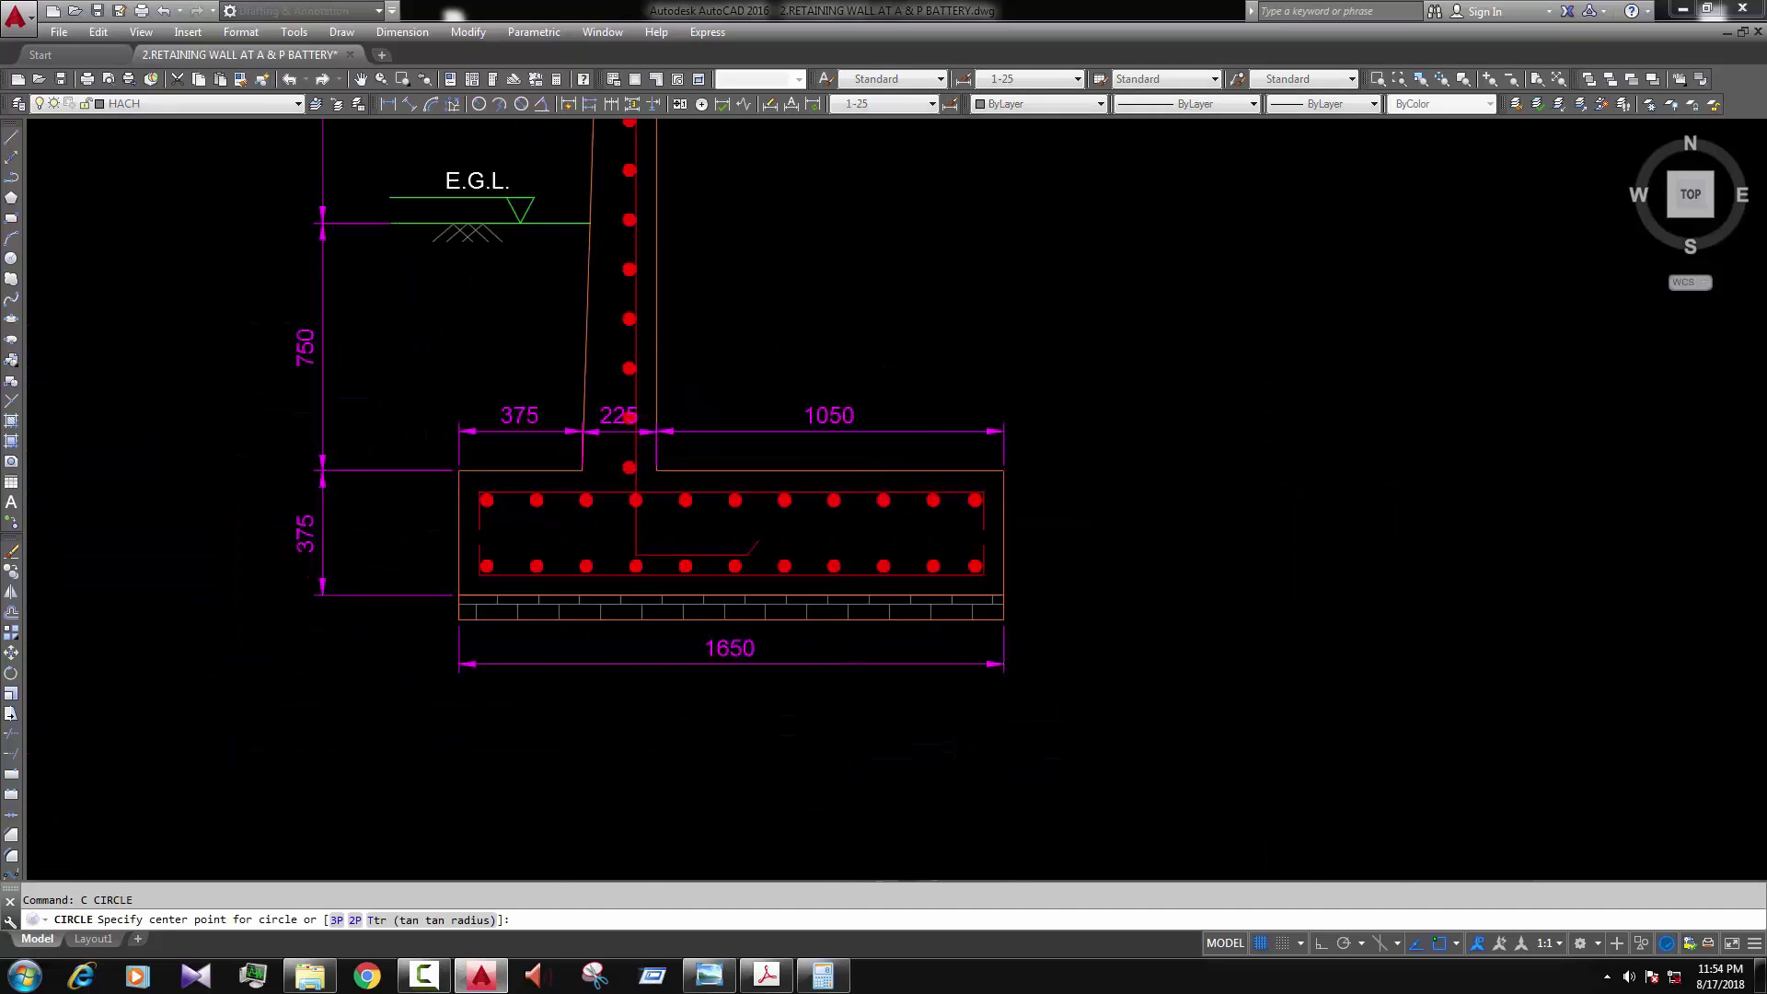
pyautogui.scroll(4, 866, 491)
pyautogui.click(834, 500)
pyautogui.press('Escape')
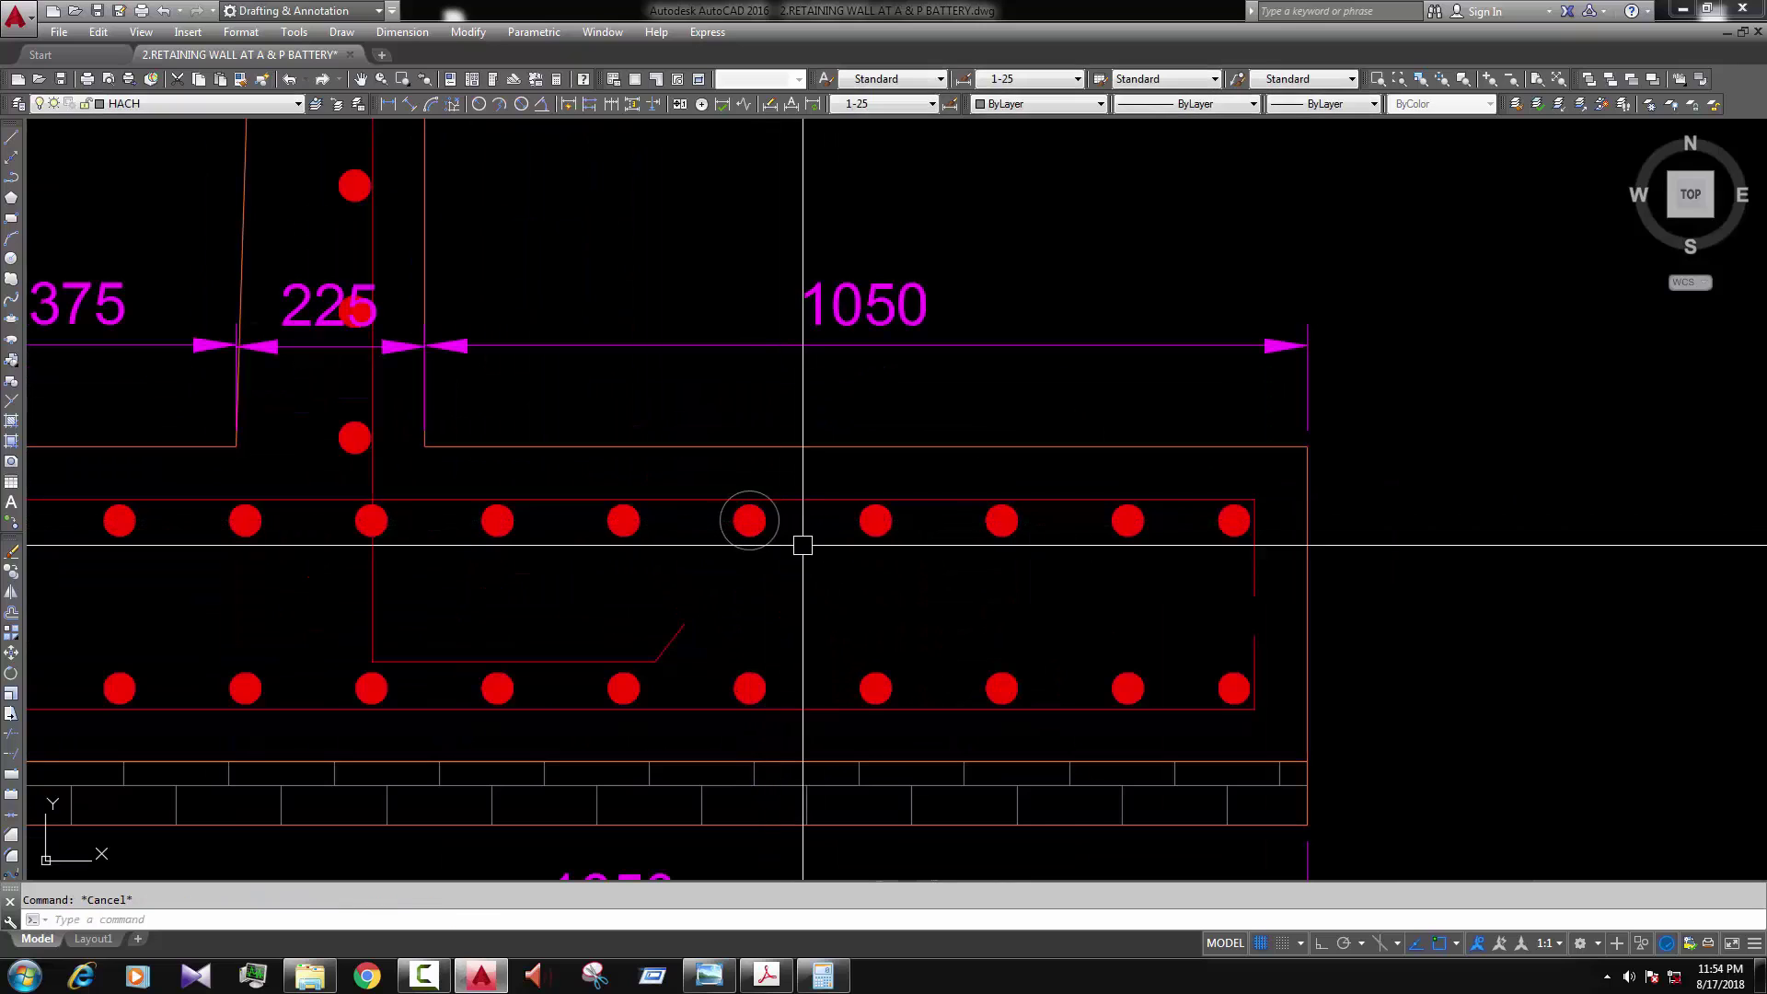
# Step: Draw a quick leader from the circled upper bar straight up above the footing, ending in a short horizontal landing to the right
pyautogui.write('Le')
pyautogui.press('Return')
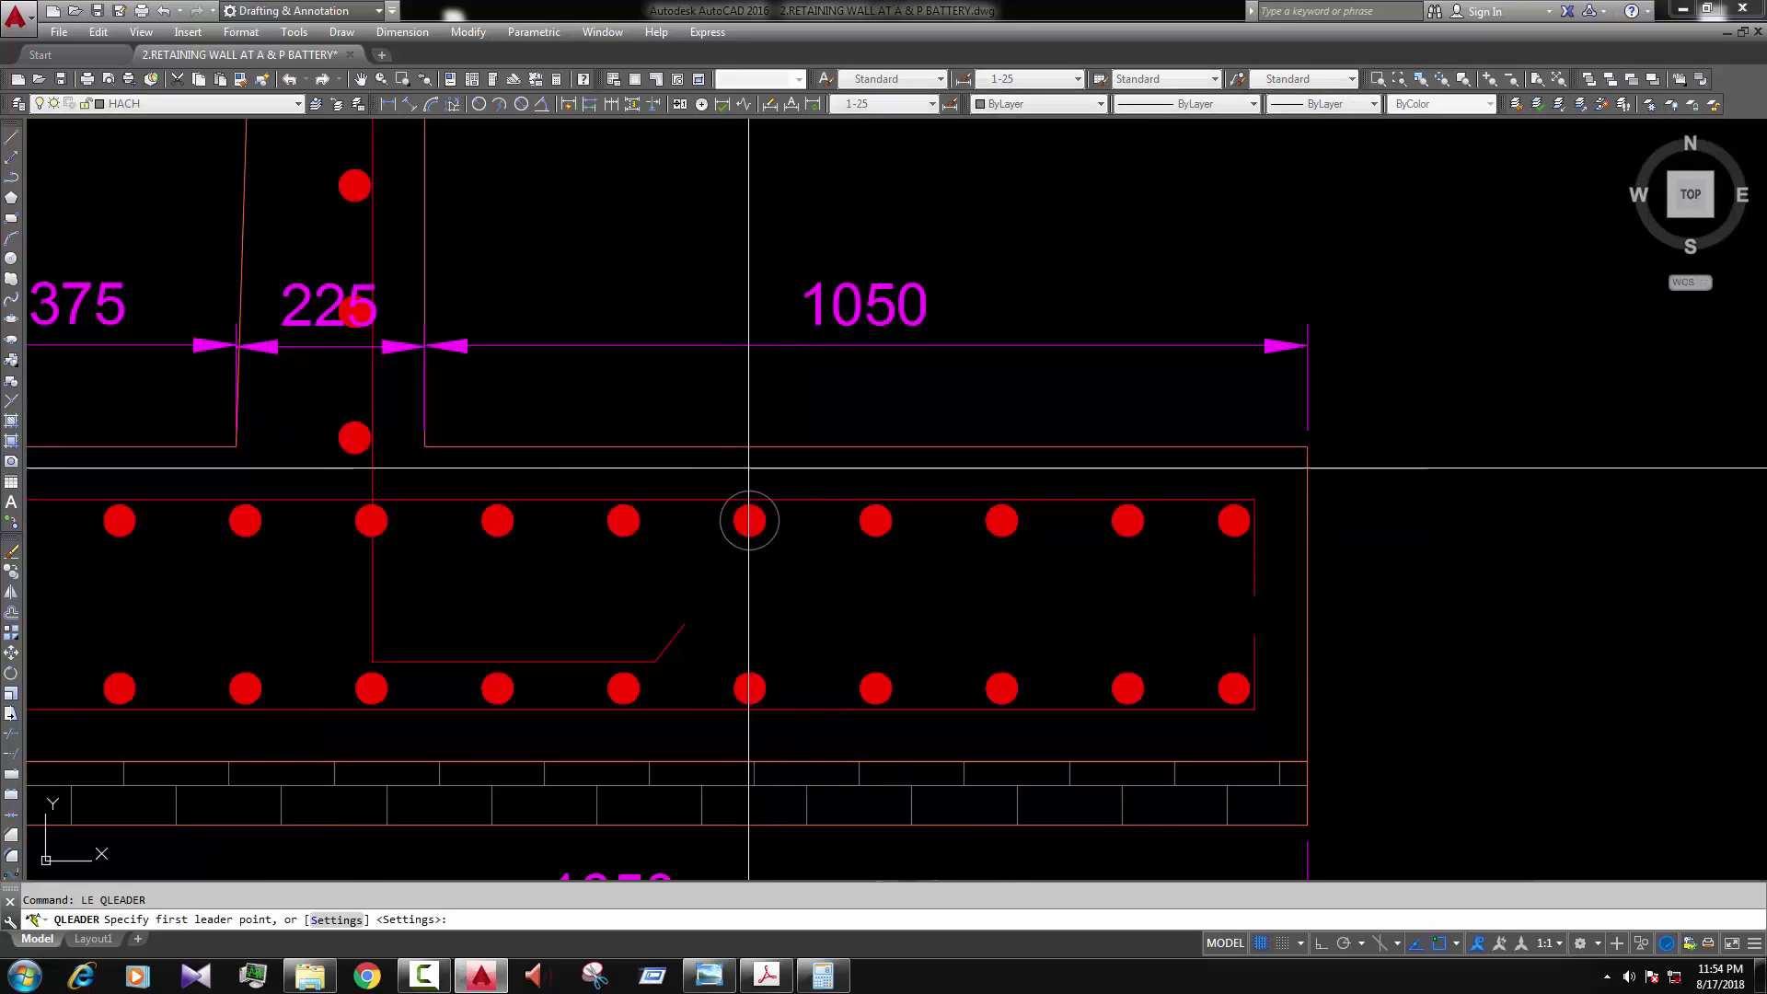
pyautogui.click(749, 502)
pyautogui.scroll(-4, 846, 319)
pyautogui.click(819, 208)
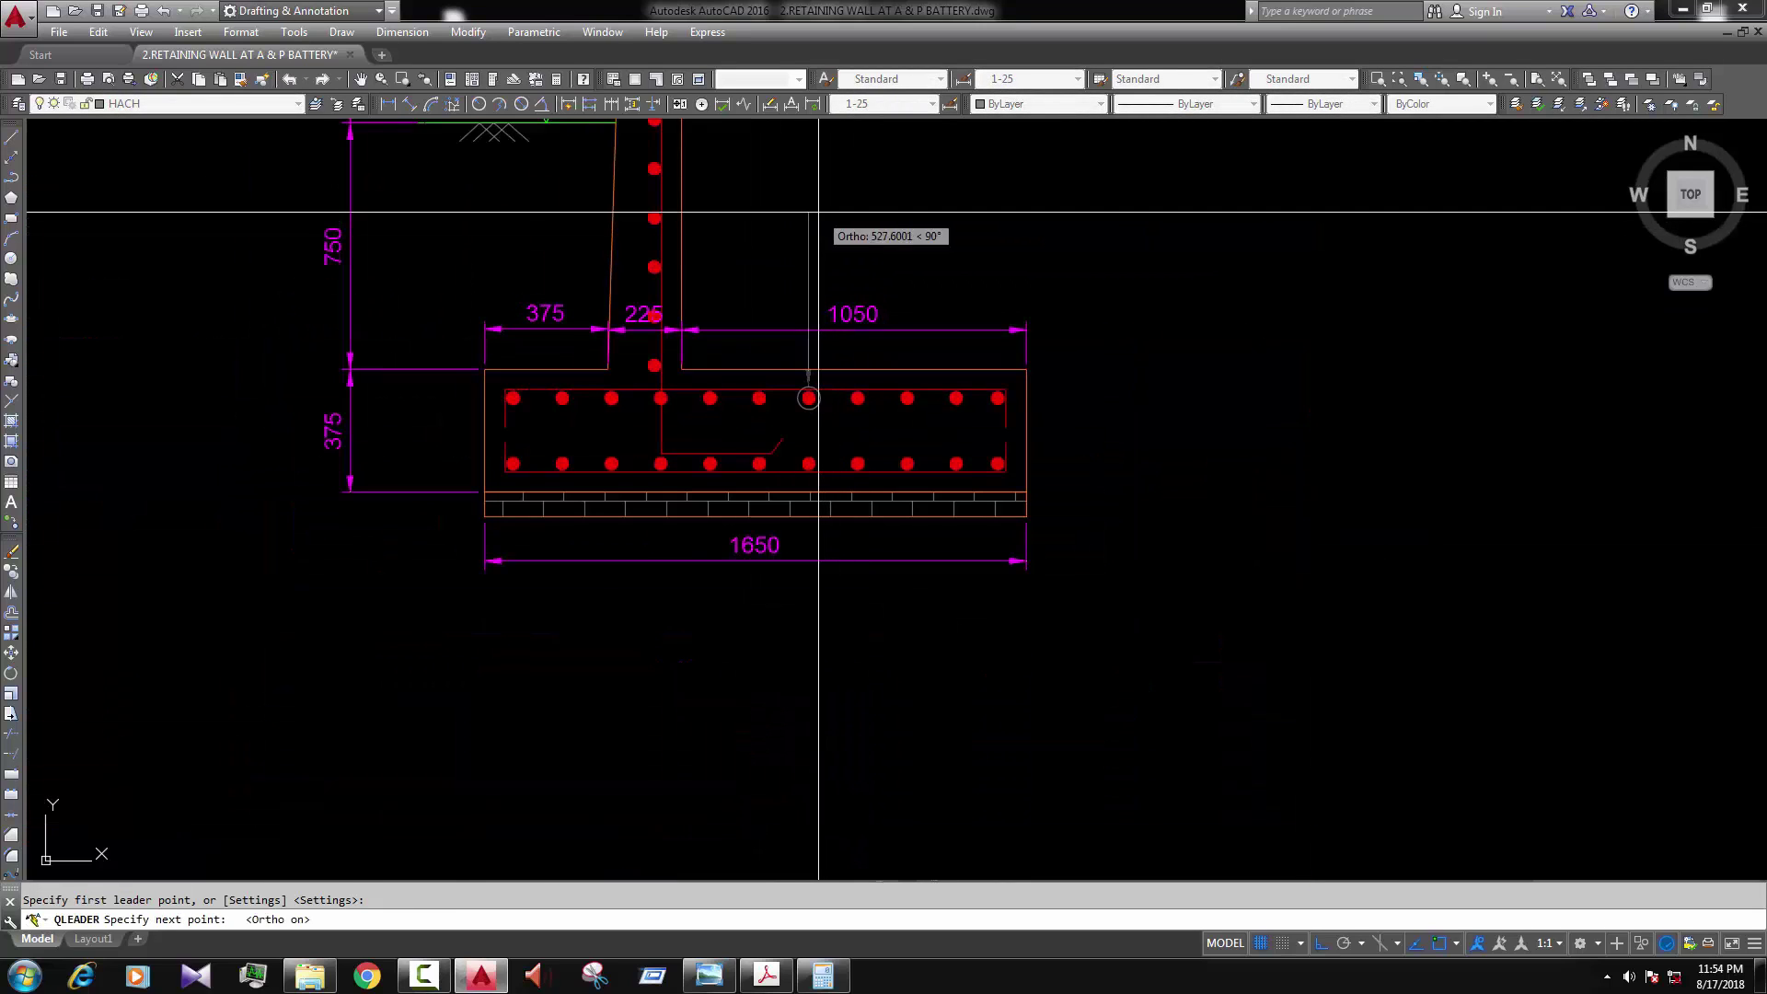
pyautogui.click(890, 223)
pyautogui.press('Escape')
# Step: Add a second leader from the footing's upper reinforcement line to the corner of the first leader, sharing its horizontal landing
pyautogui.scroll(2, 842, 369)
pyautogui.press('Return')
pyautogui.click(841, 383)
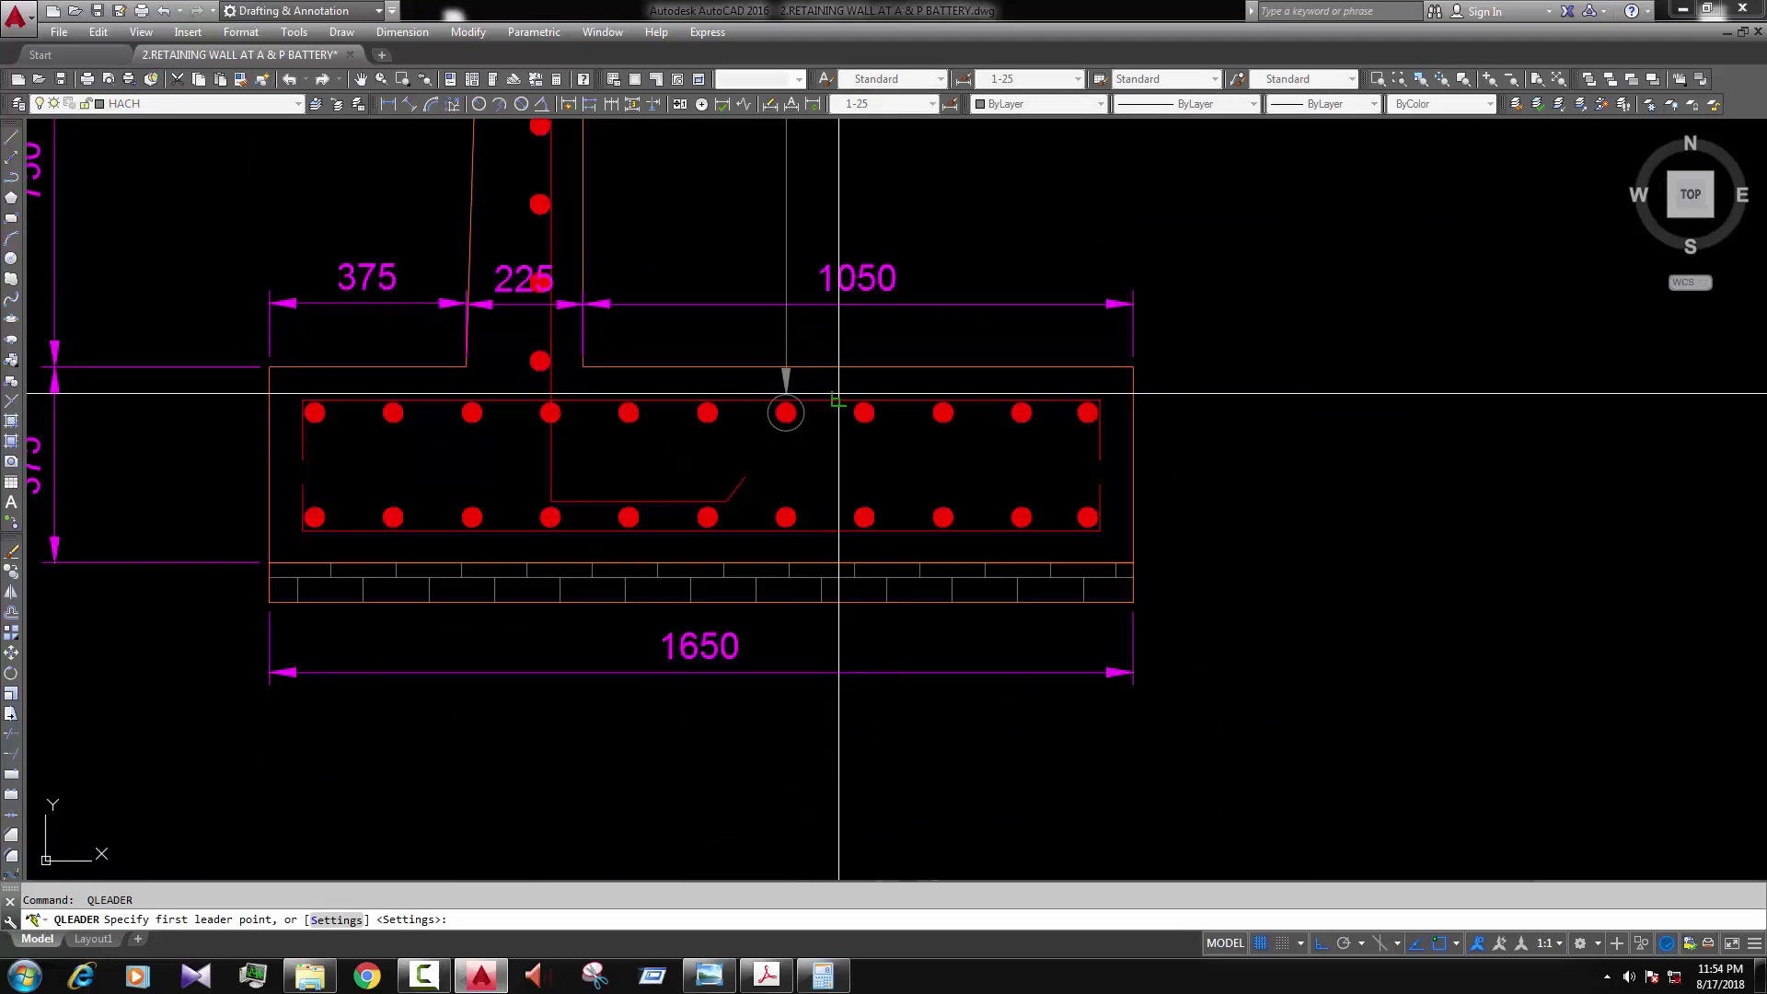
pyautogui.moveTo(854, 473); pyautogui.dragTo(861, 583, button='middle')
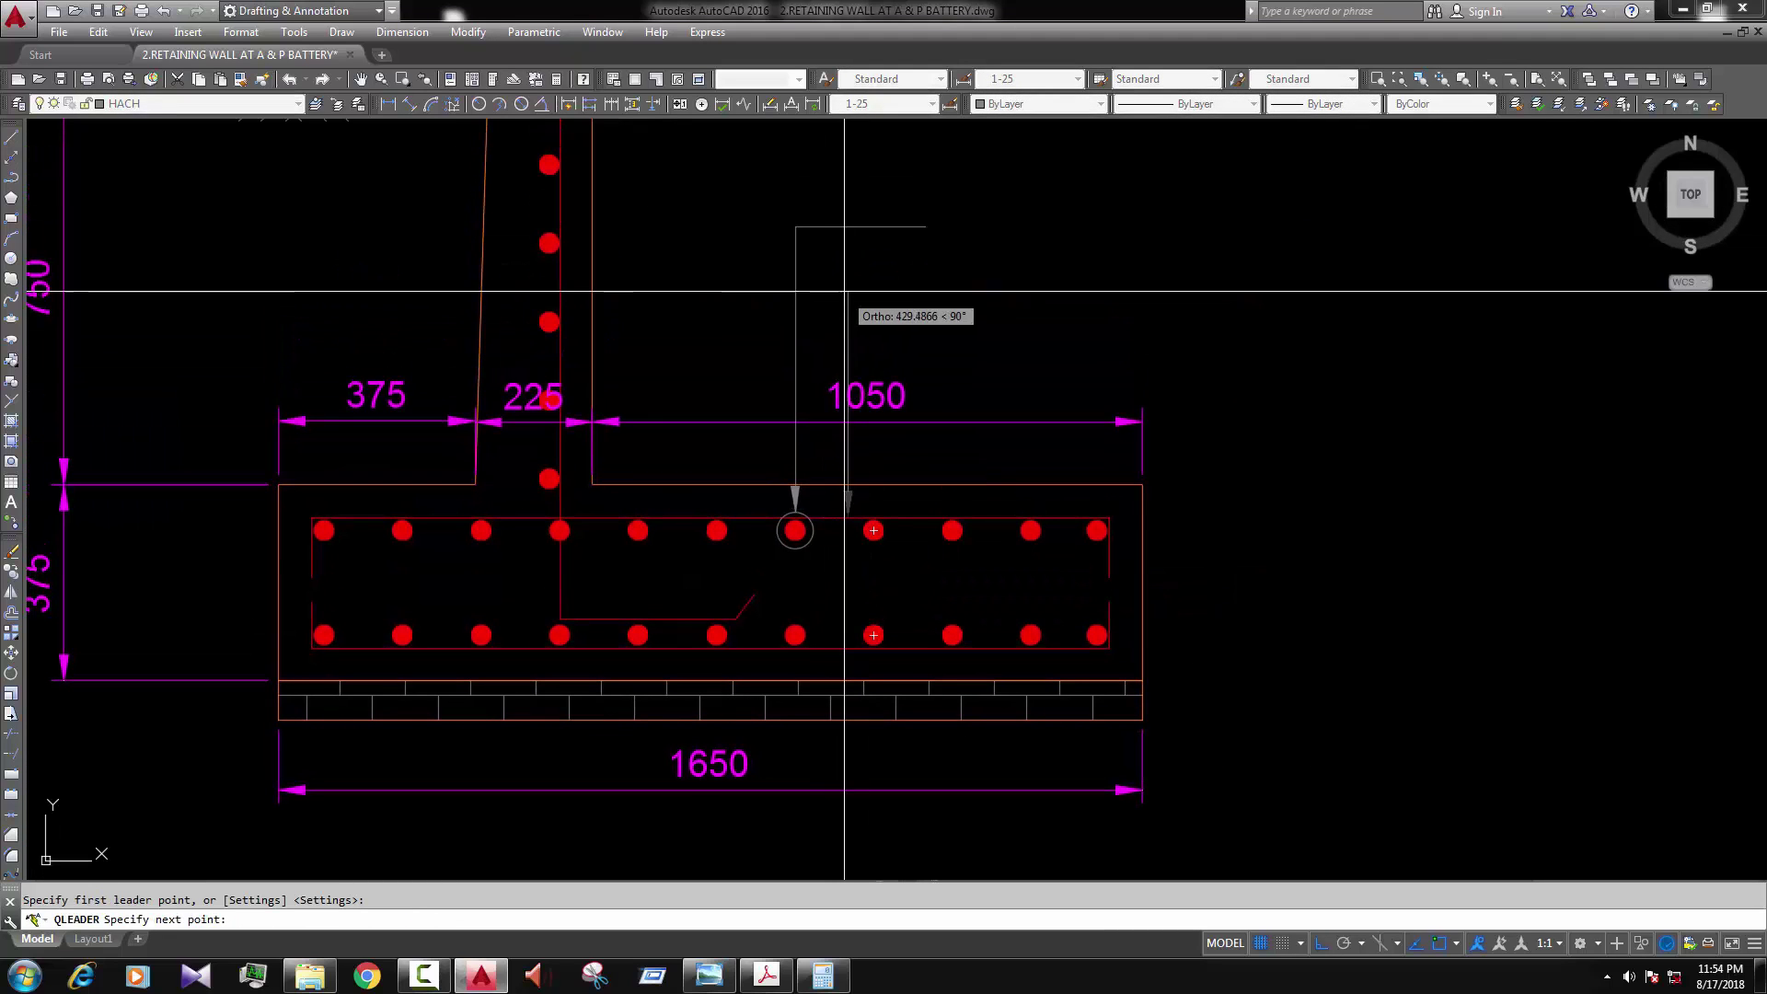
pyautogui.click(797, 228)
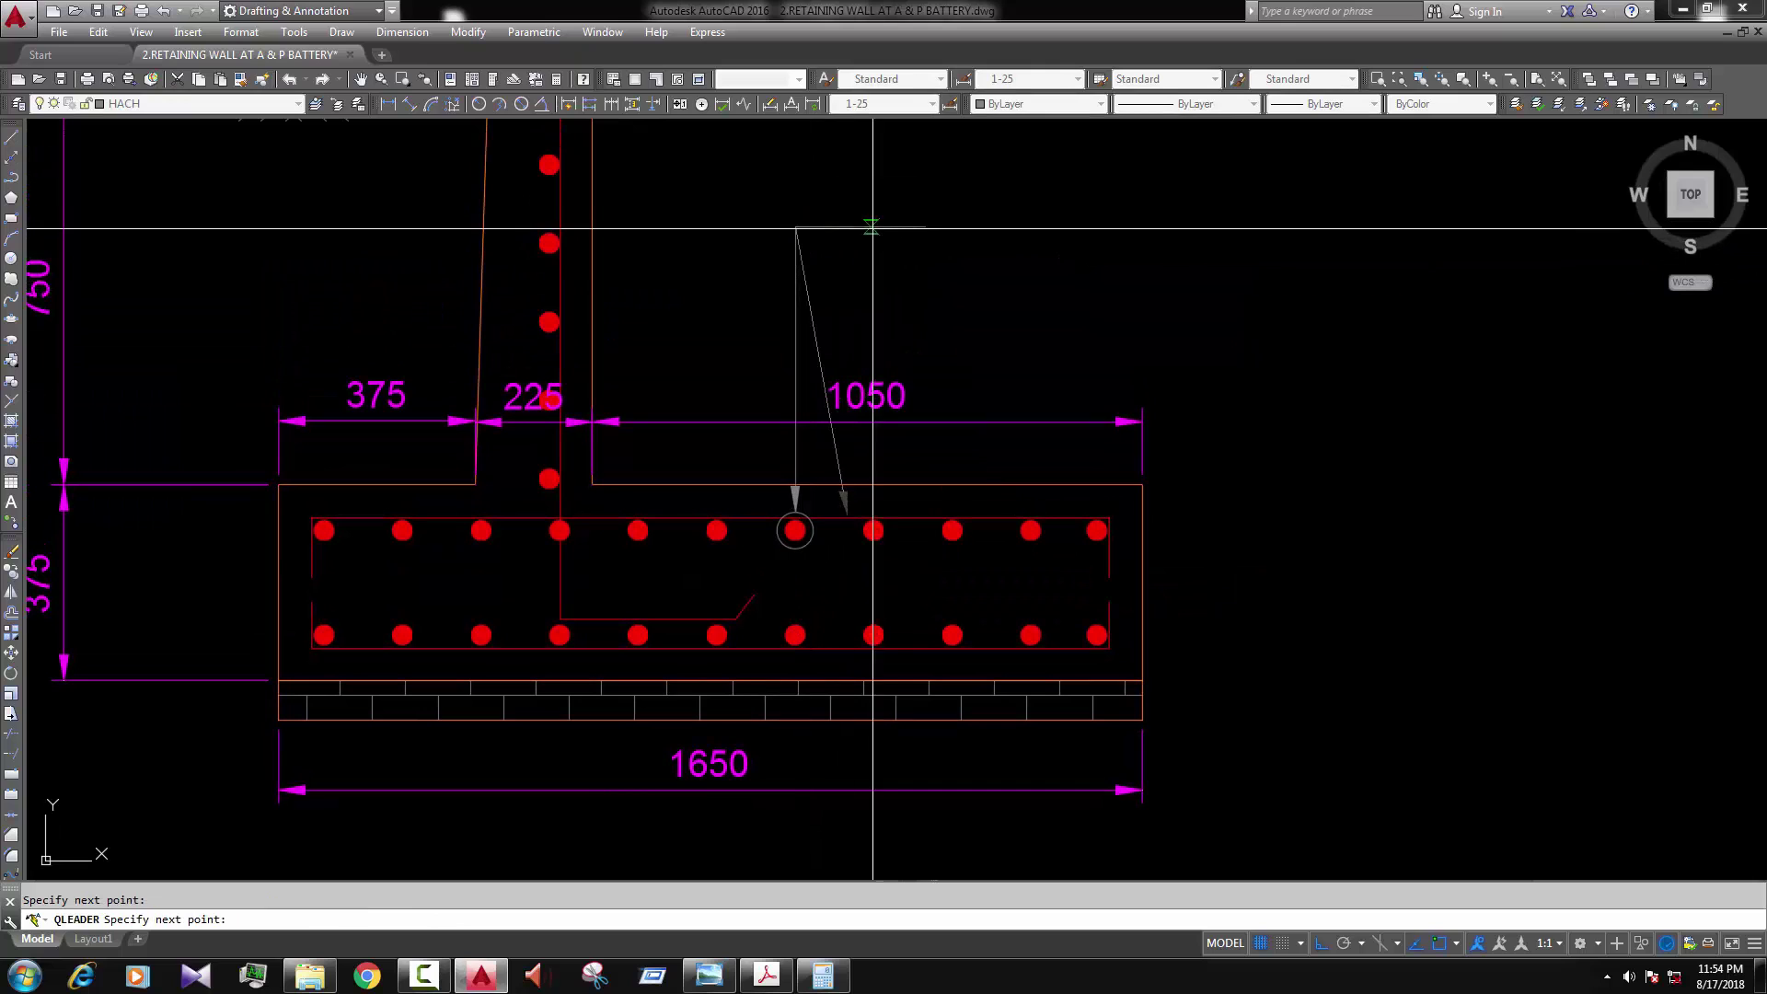
pyautogui.click(925, 227)
pyautogui.press('Escape')
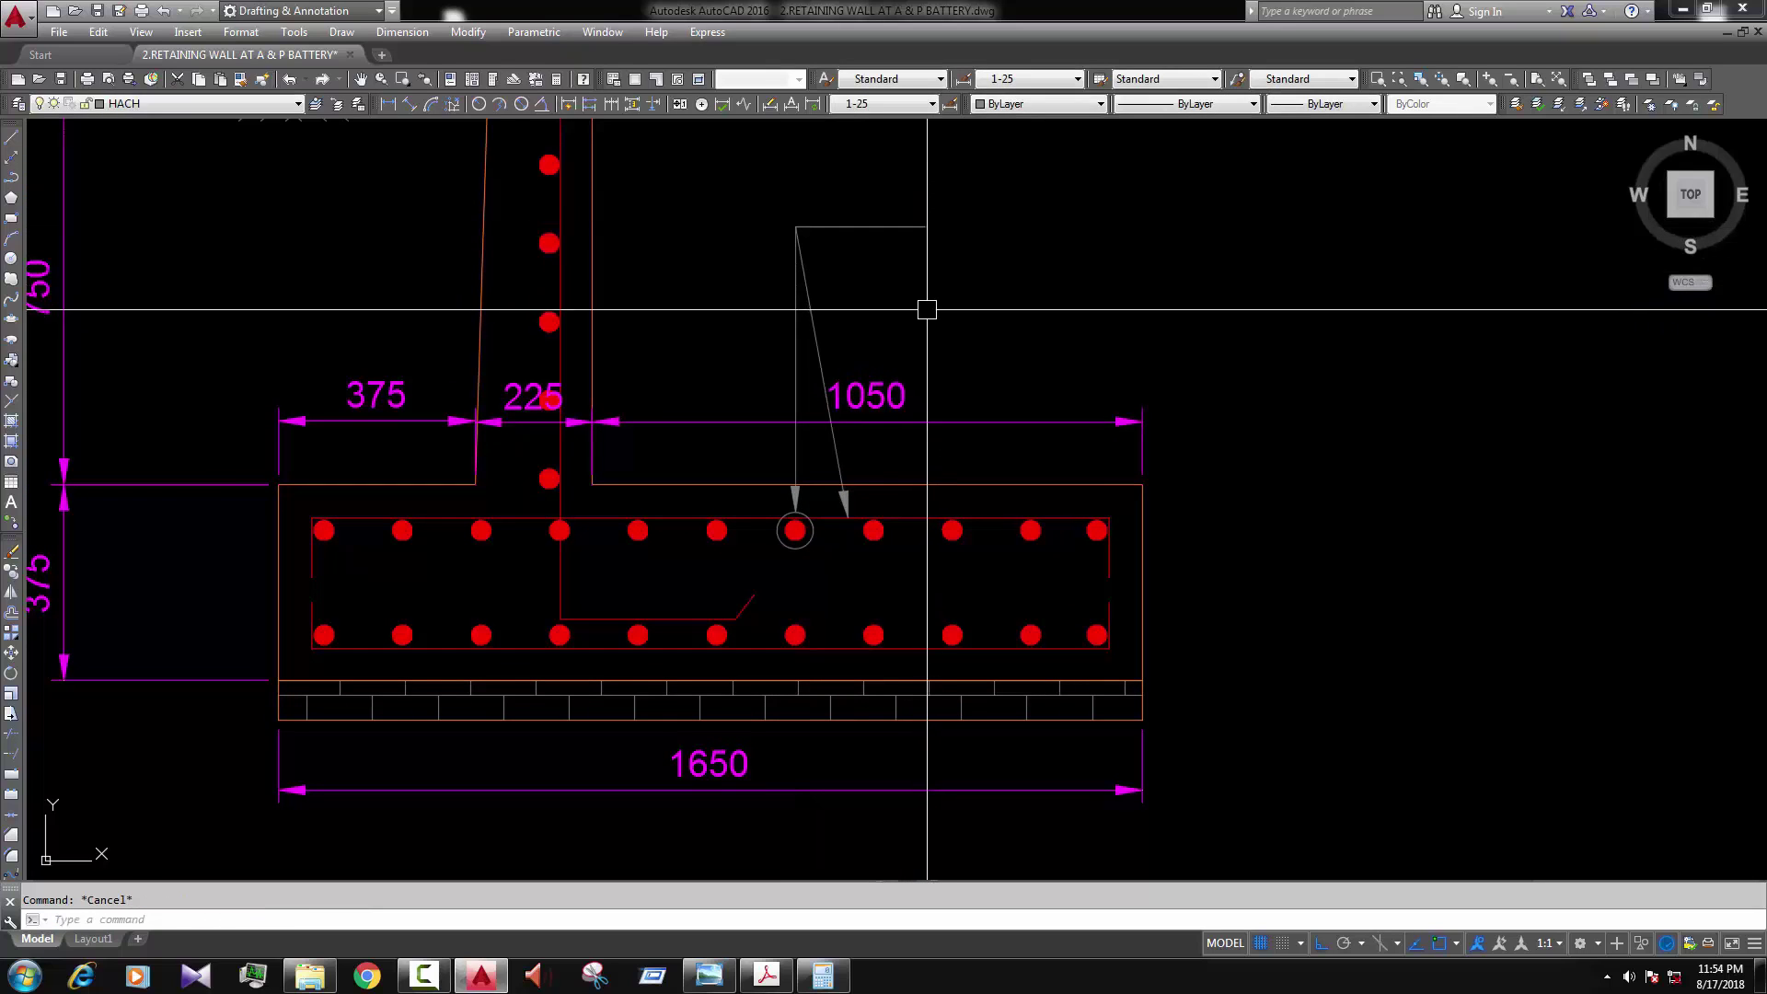
# Step: Copy the E.G.L. text to the end of the footing leader's horizontal landing
pyautogui.write('M')
pyautogui.press('Return')
pyautogui.press('Escape')
pyautogui.scroll(-4, 840, 340)
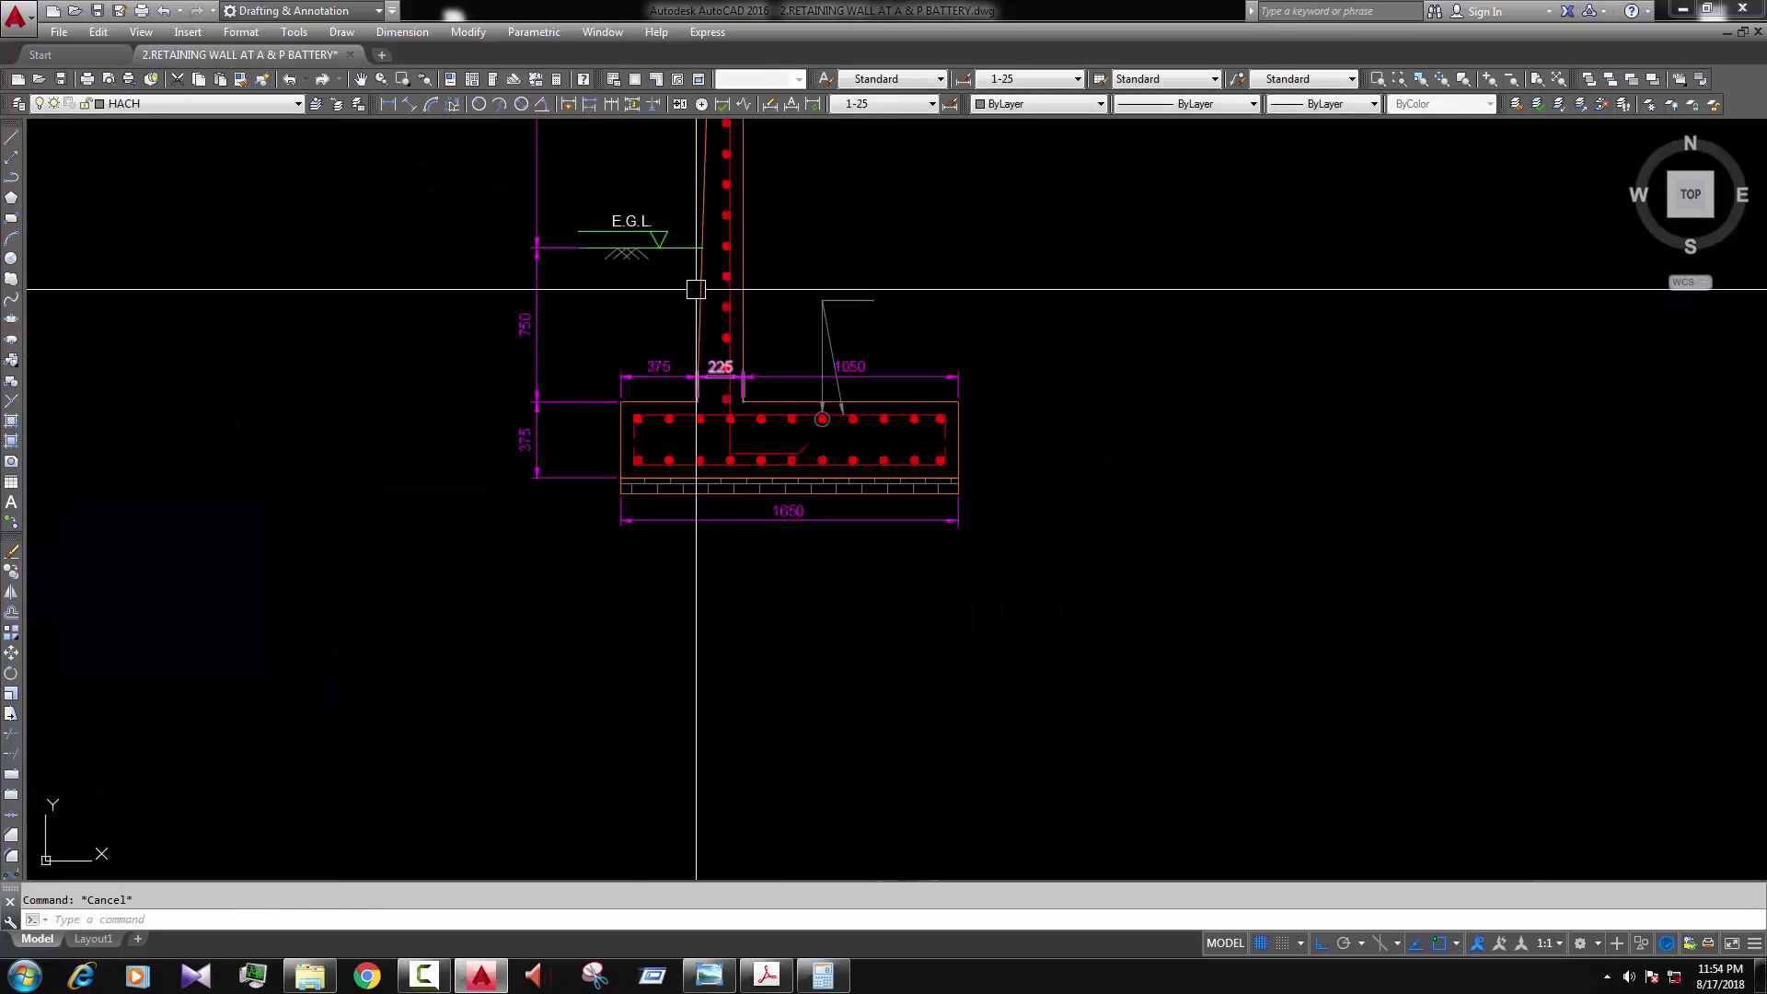
pyautogui.press('Return')
pyautogui.click(613, 215)
pyautogui.scroll(2, 894, 306)
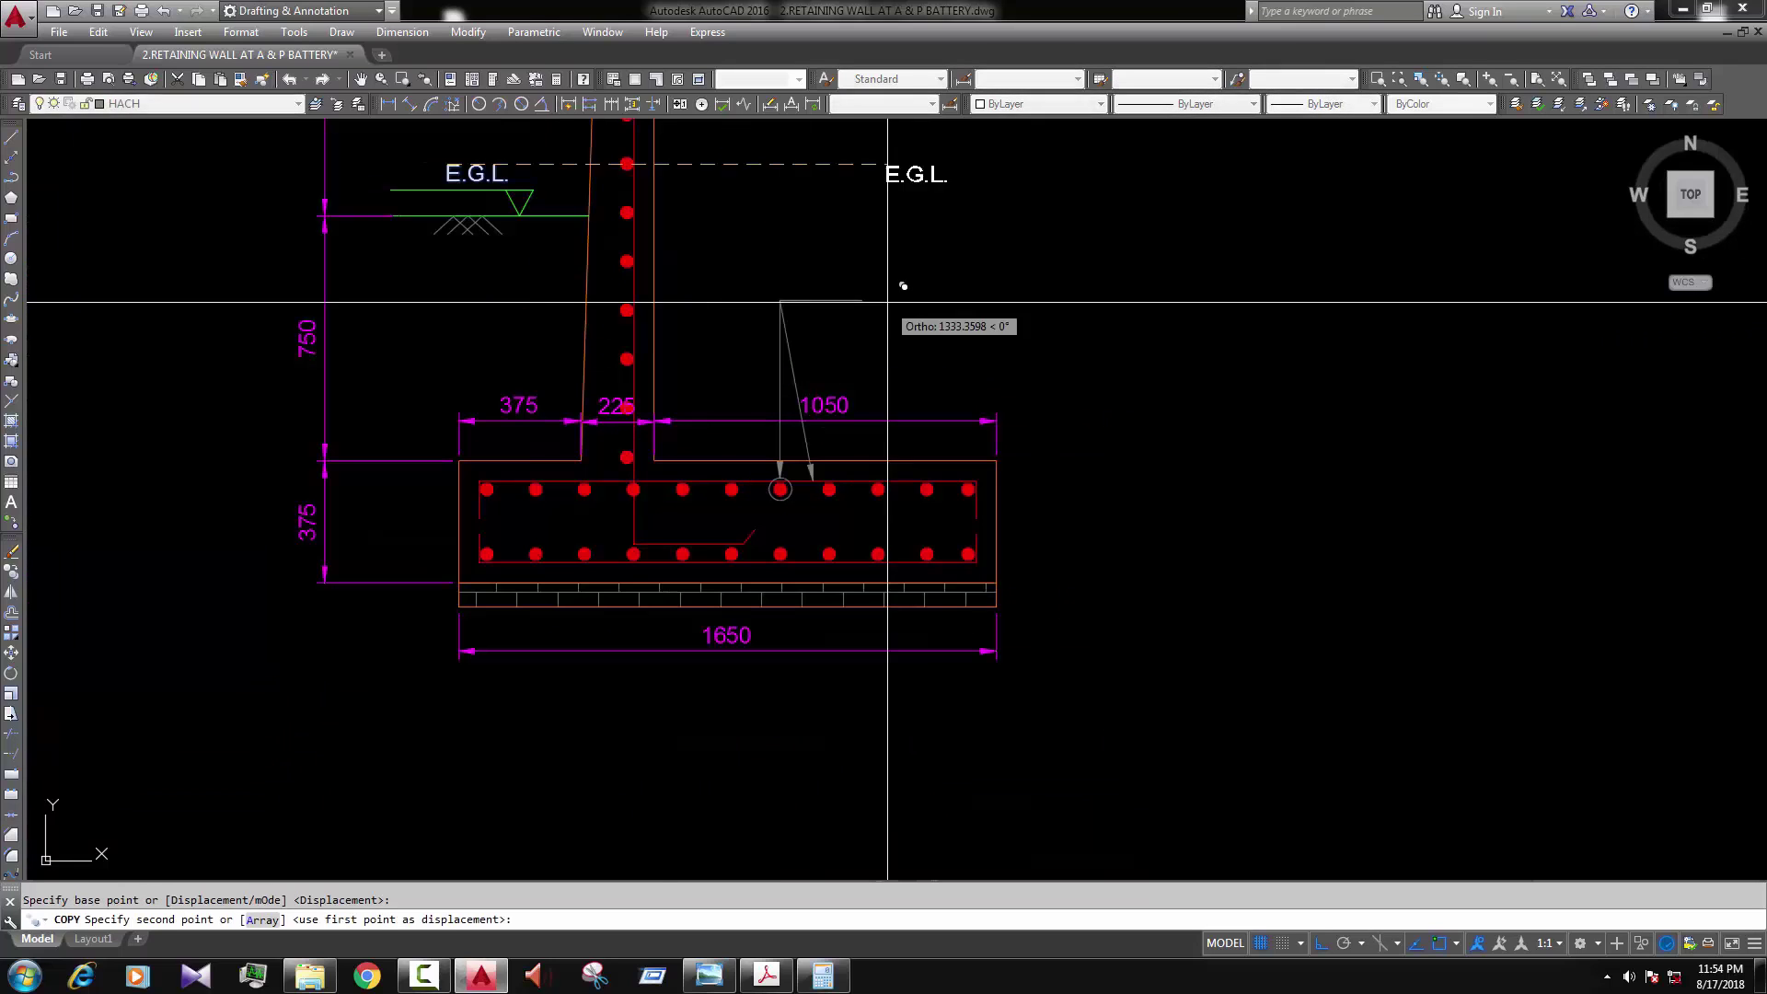
pyautogui.click(881, 289)
pyautogui.press('Escape')
# Step: Change the copied label to "16mmØ @ 150mm C/C" and widen its text box so it fits on one line
pyautogui.scroll(2, 896, 299)
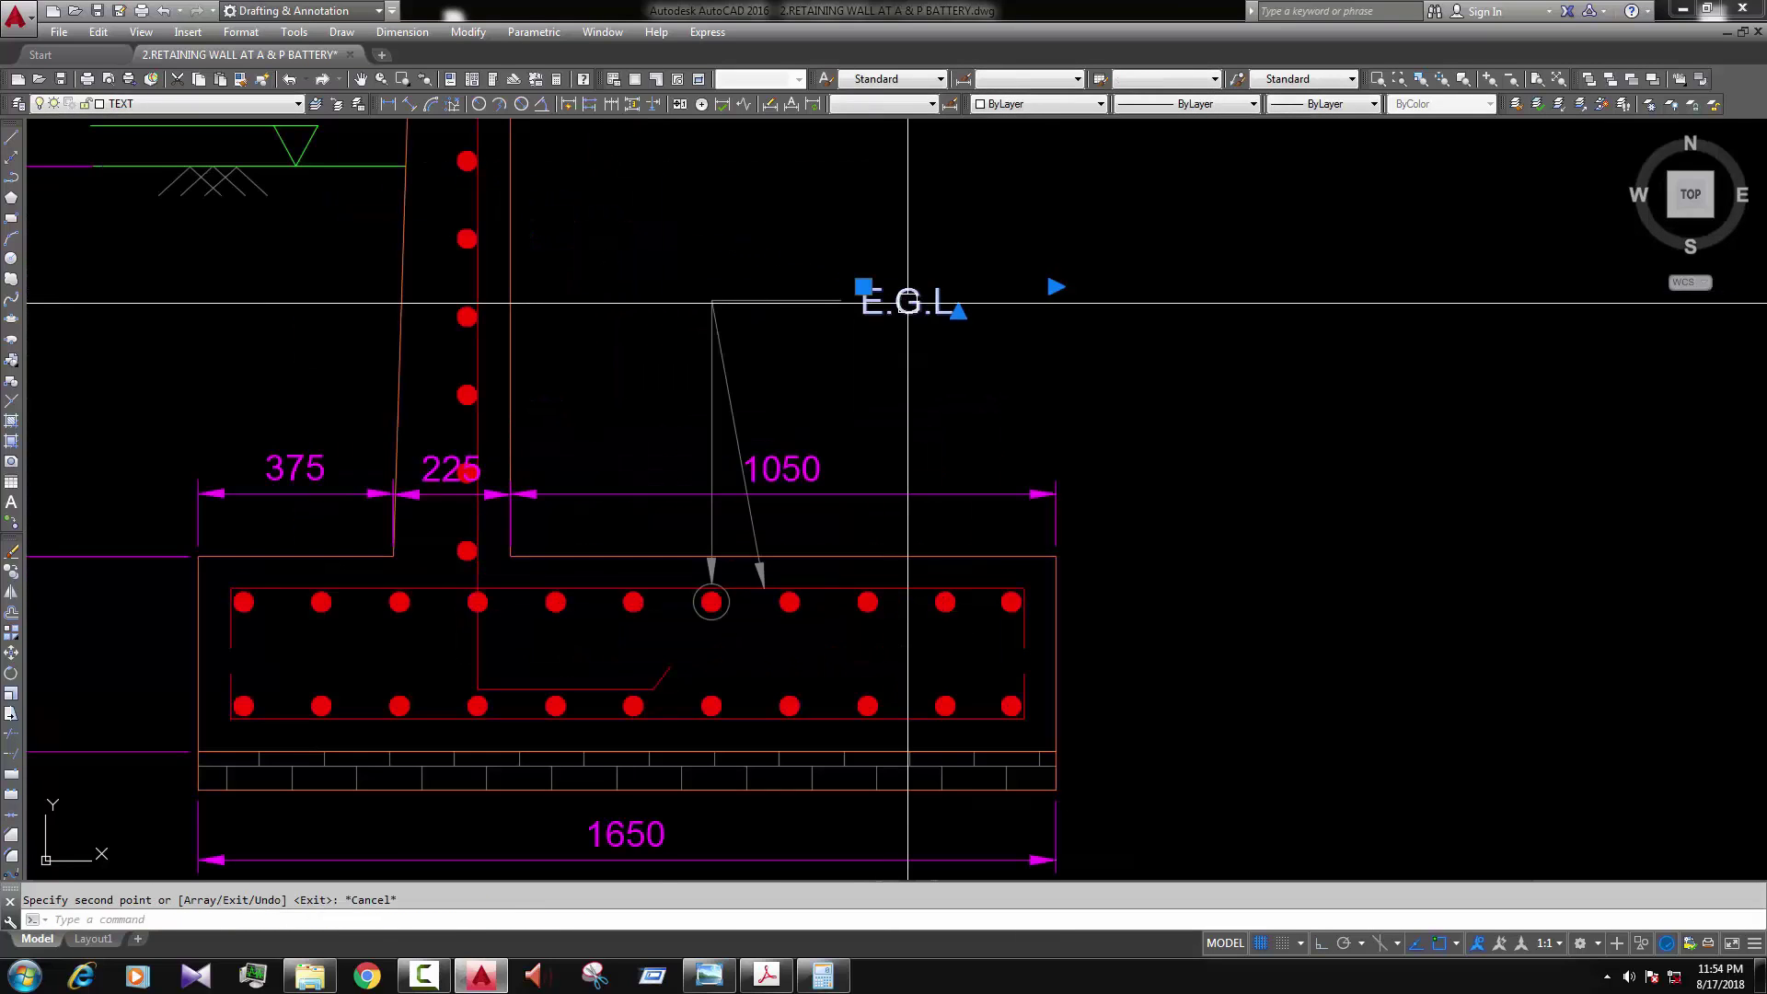
pyautogui.doubleClick(906, 301)
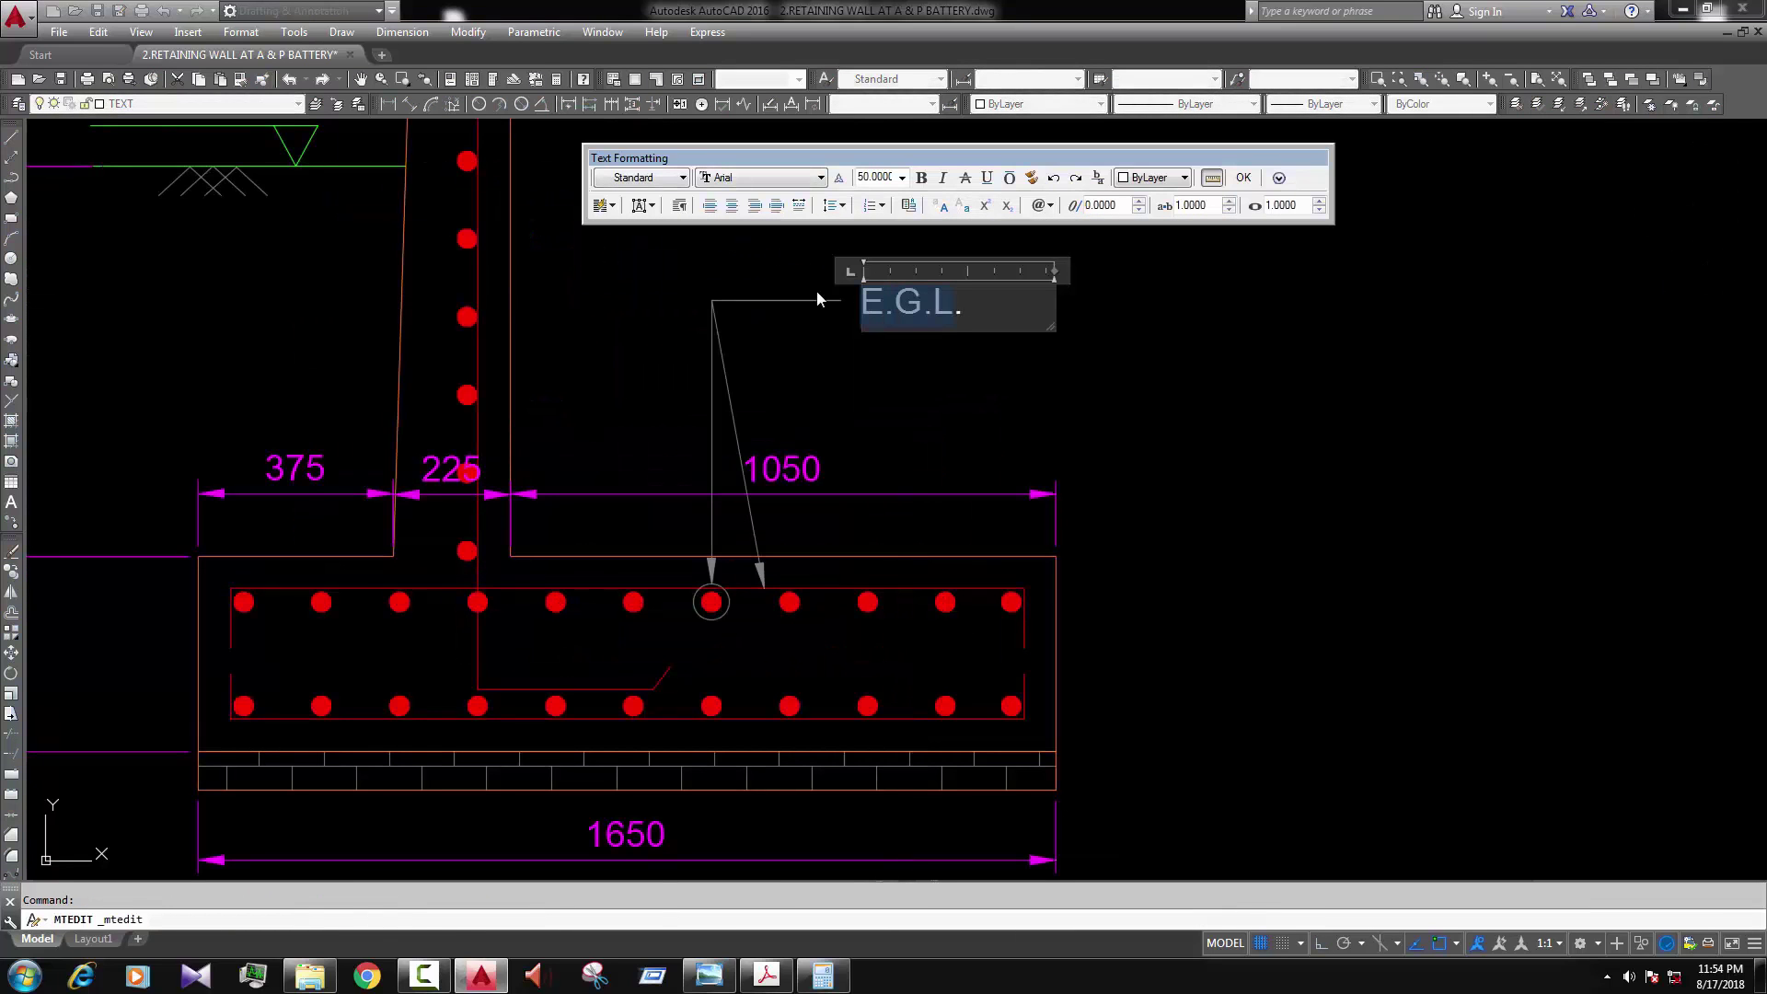
pyautogui.write('16mm%')
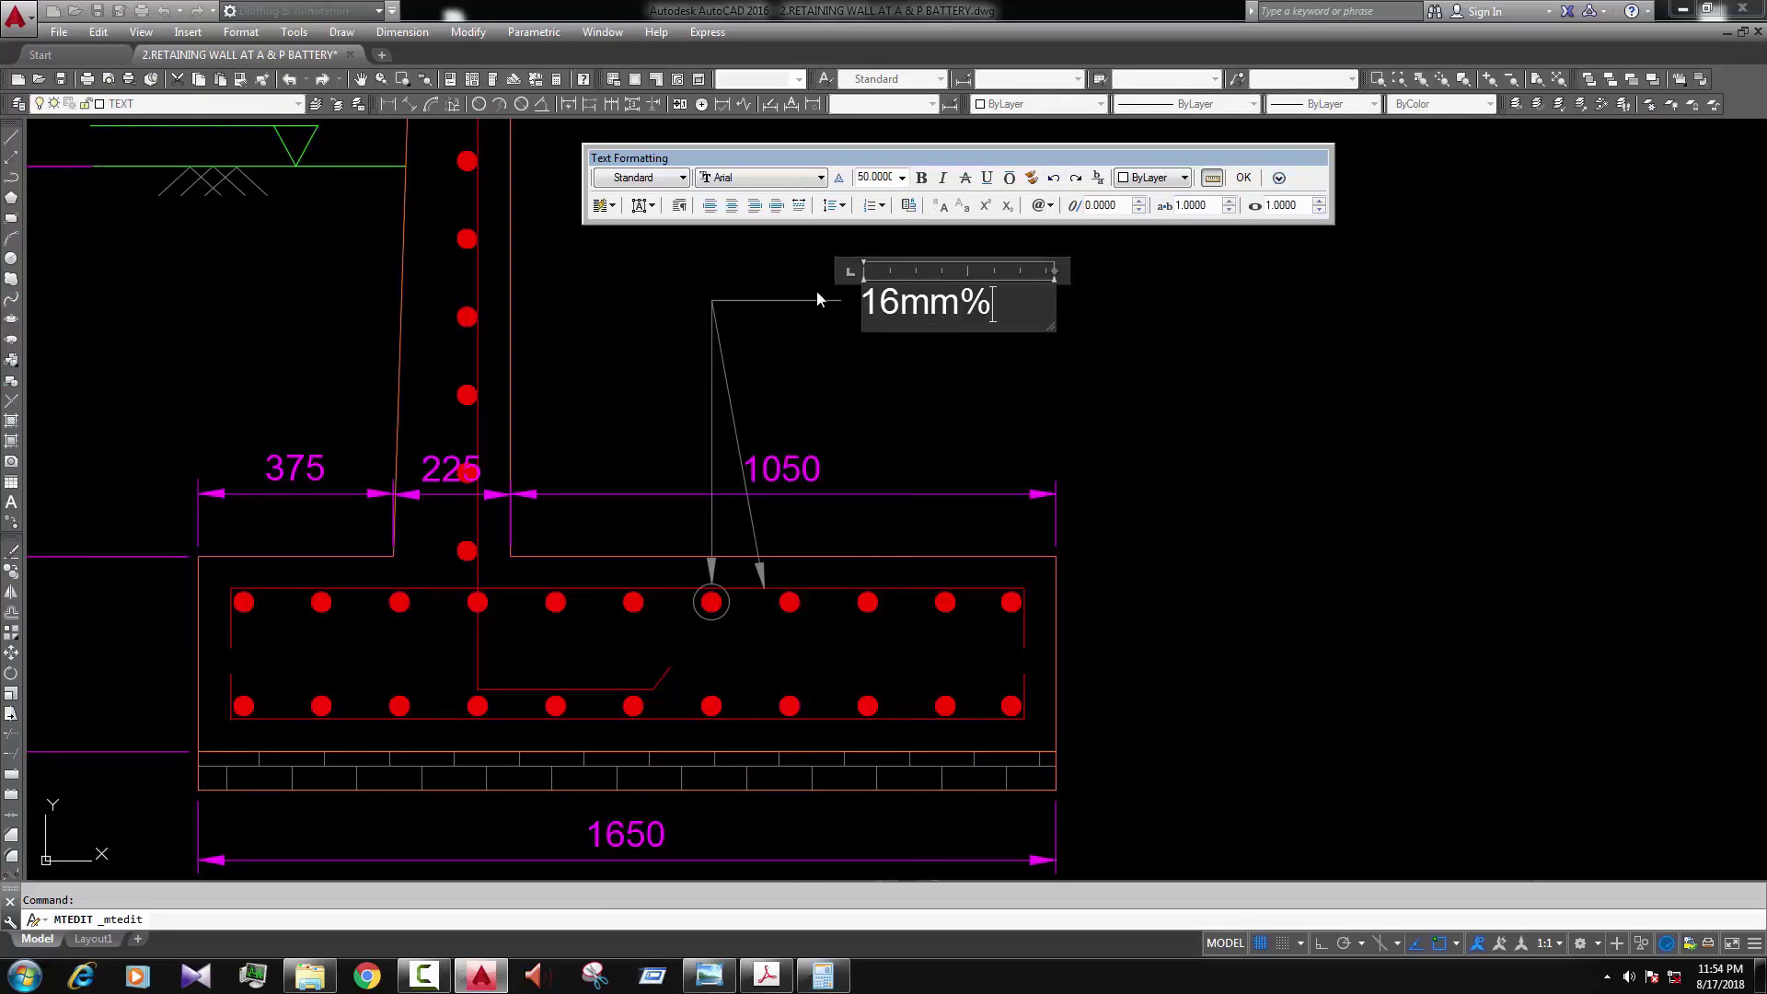
pyautogui.write('%c @')
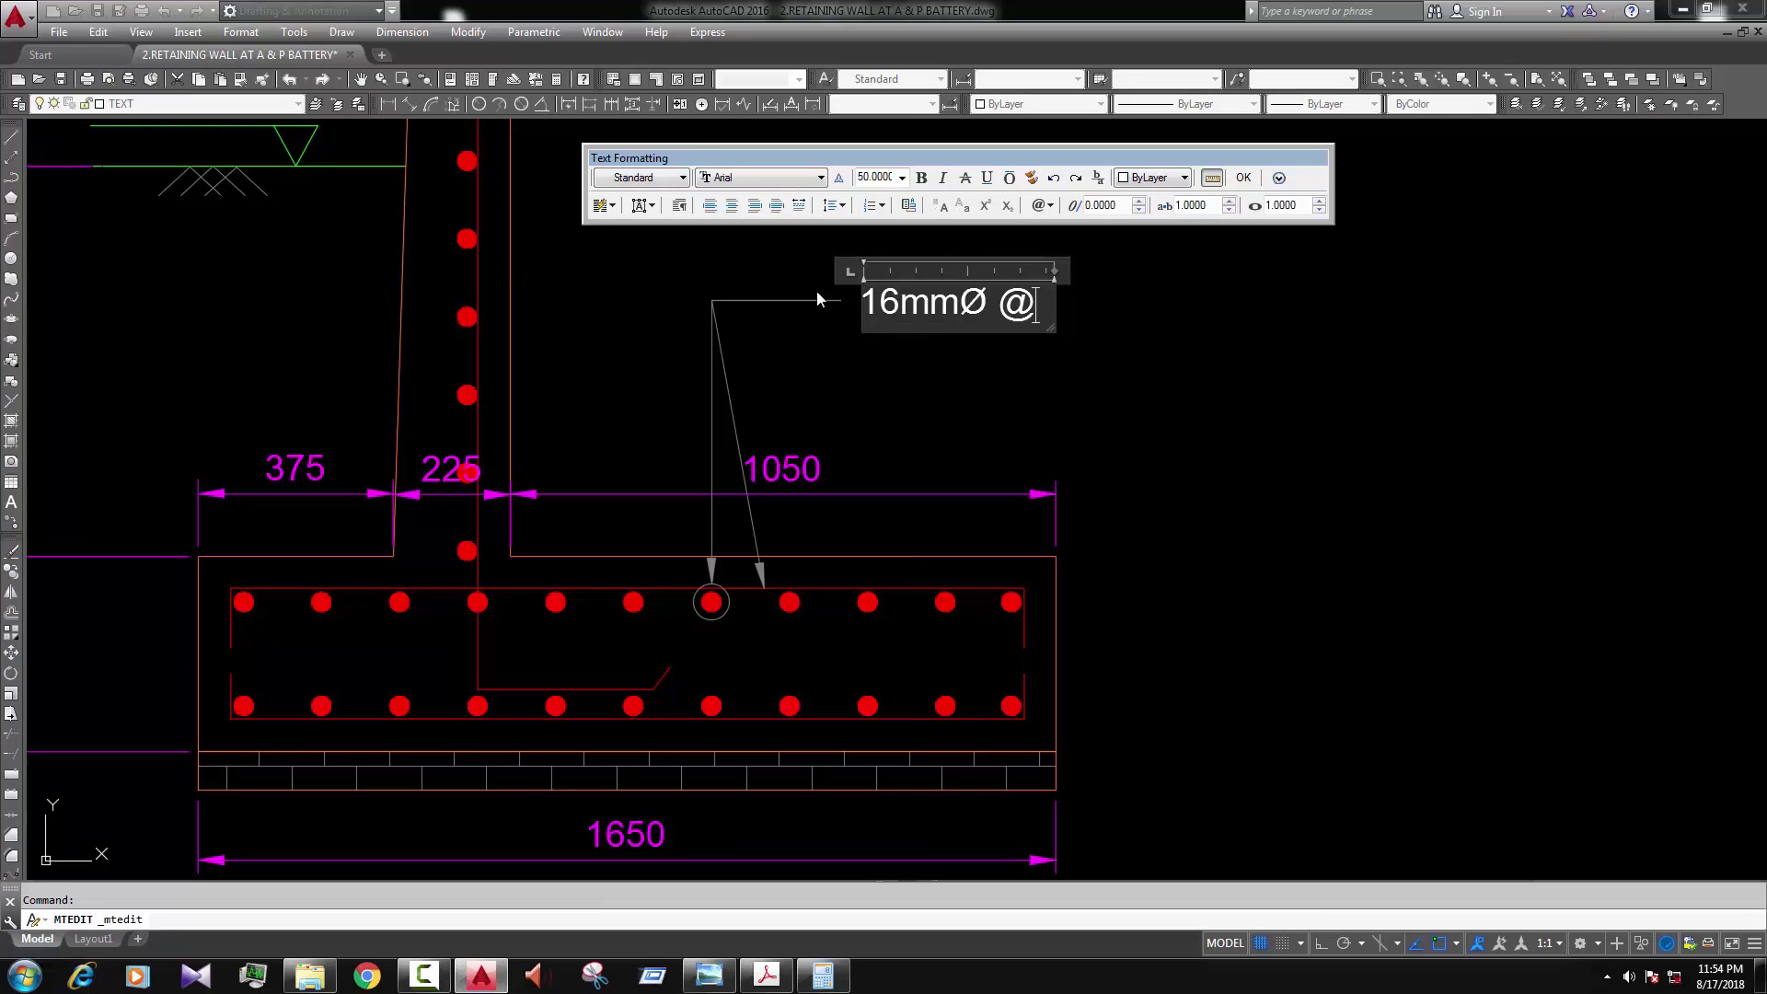
pyautogui.write(' 150')
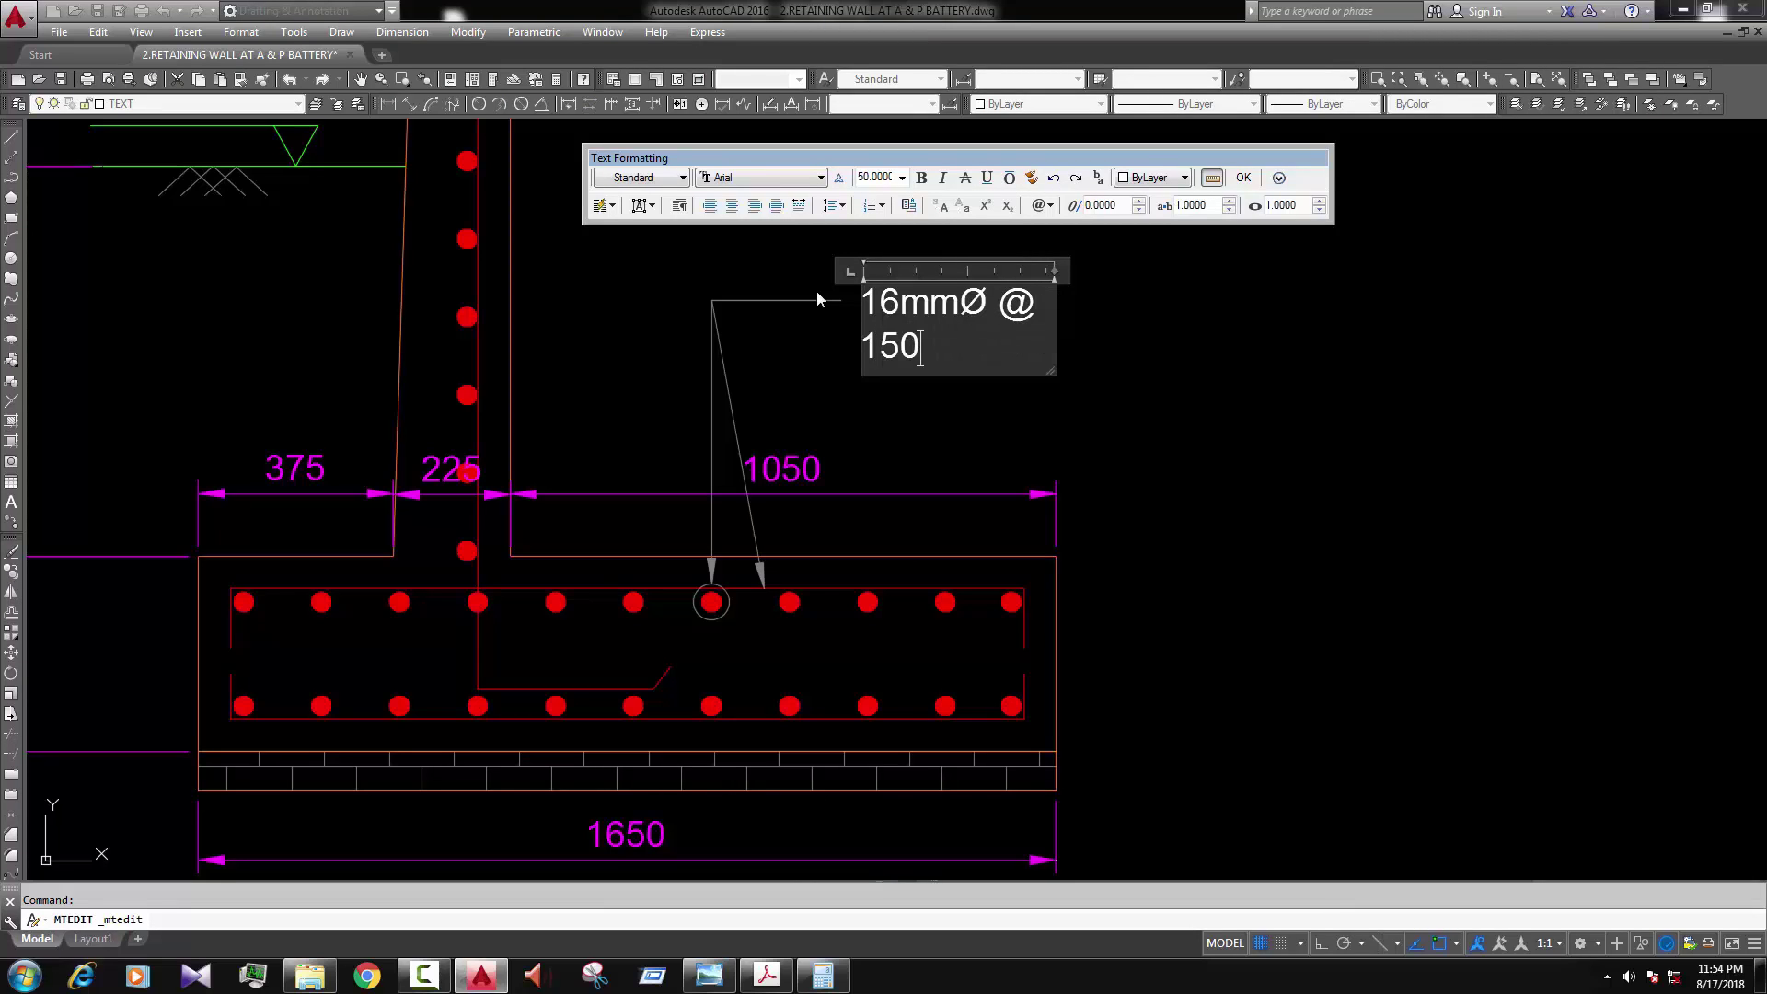
pyautogui.write('mm C/C')
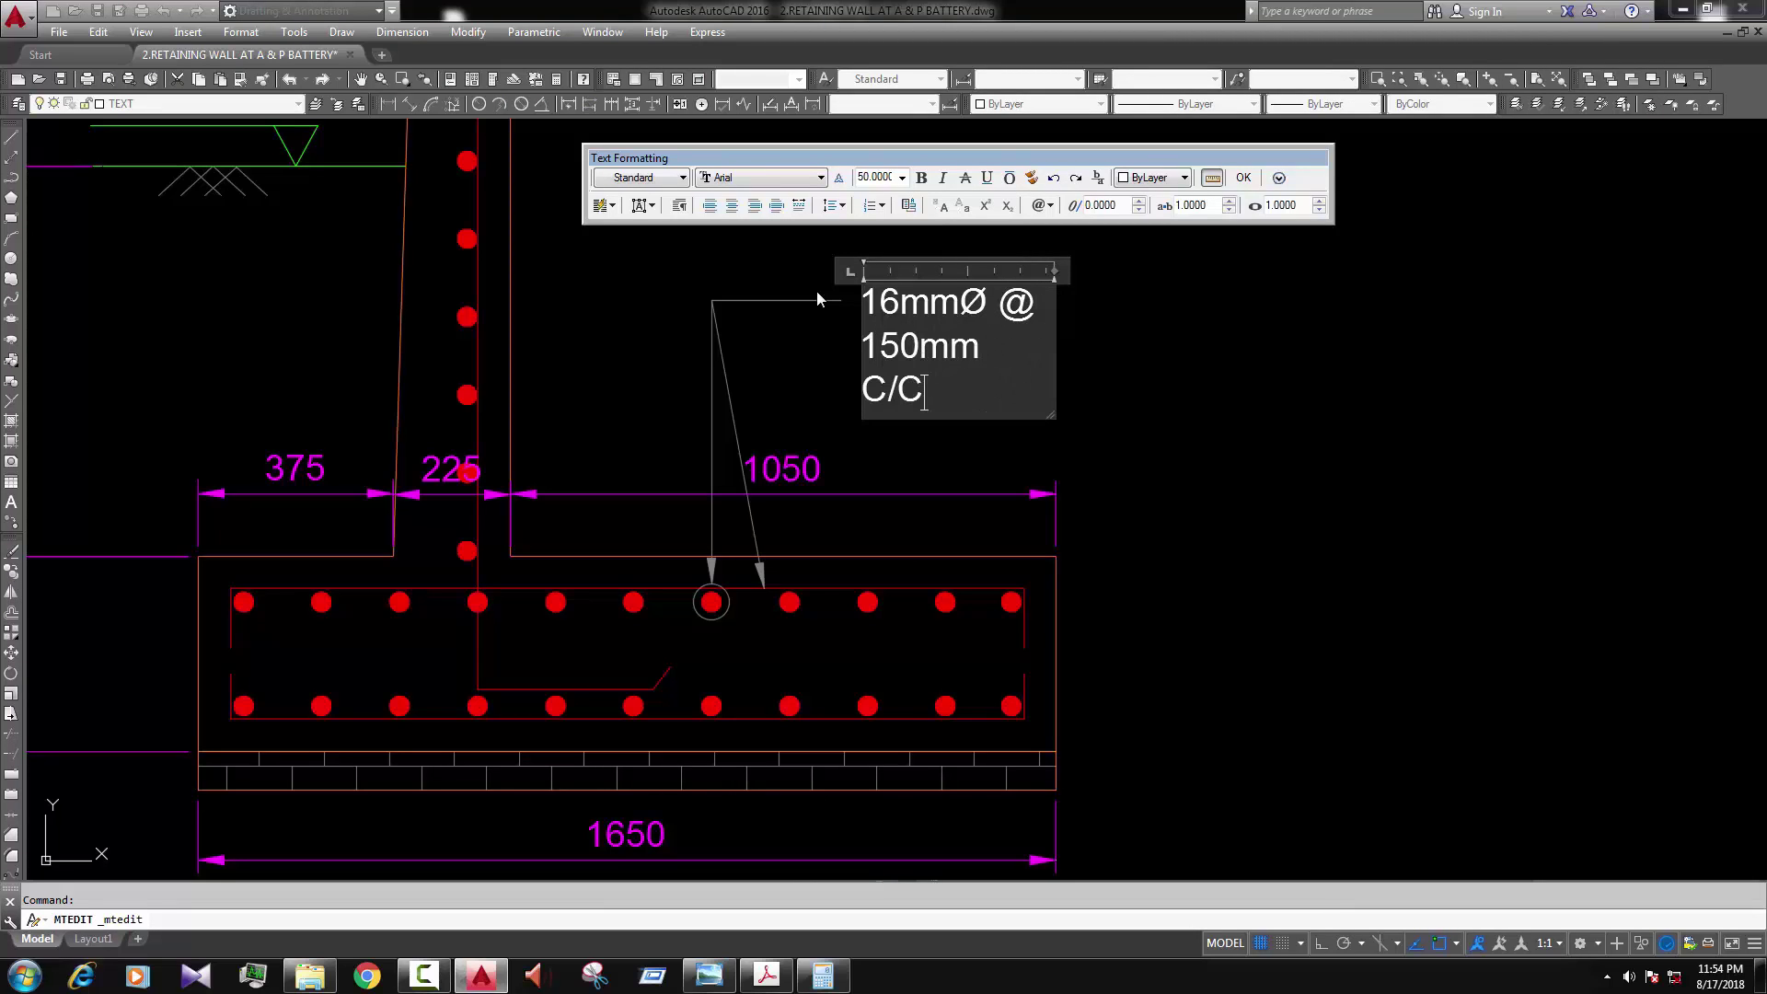
pyautogui.moveTo(1054, 271); pyautogui.dragTo(1257, 271)
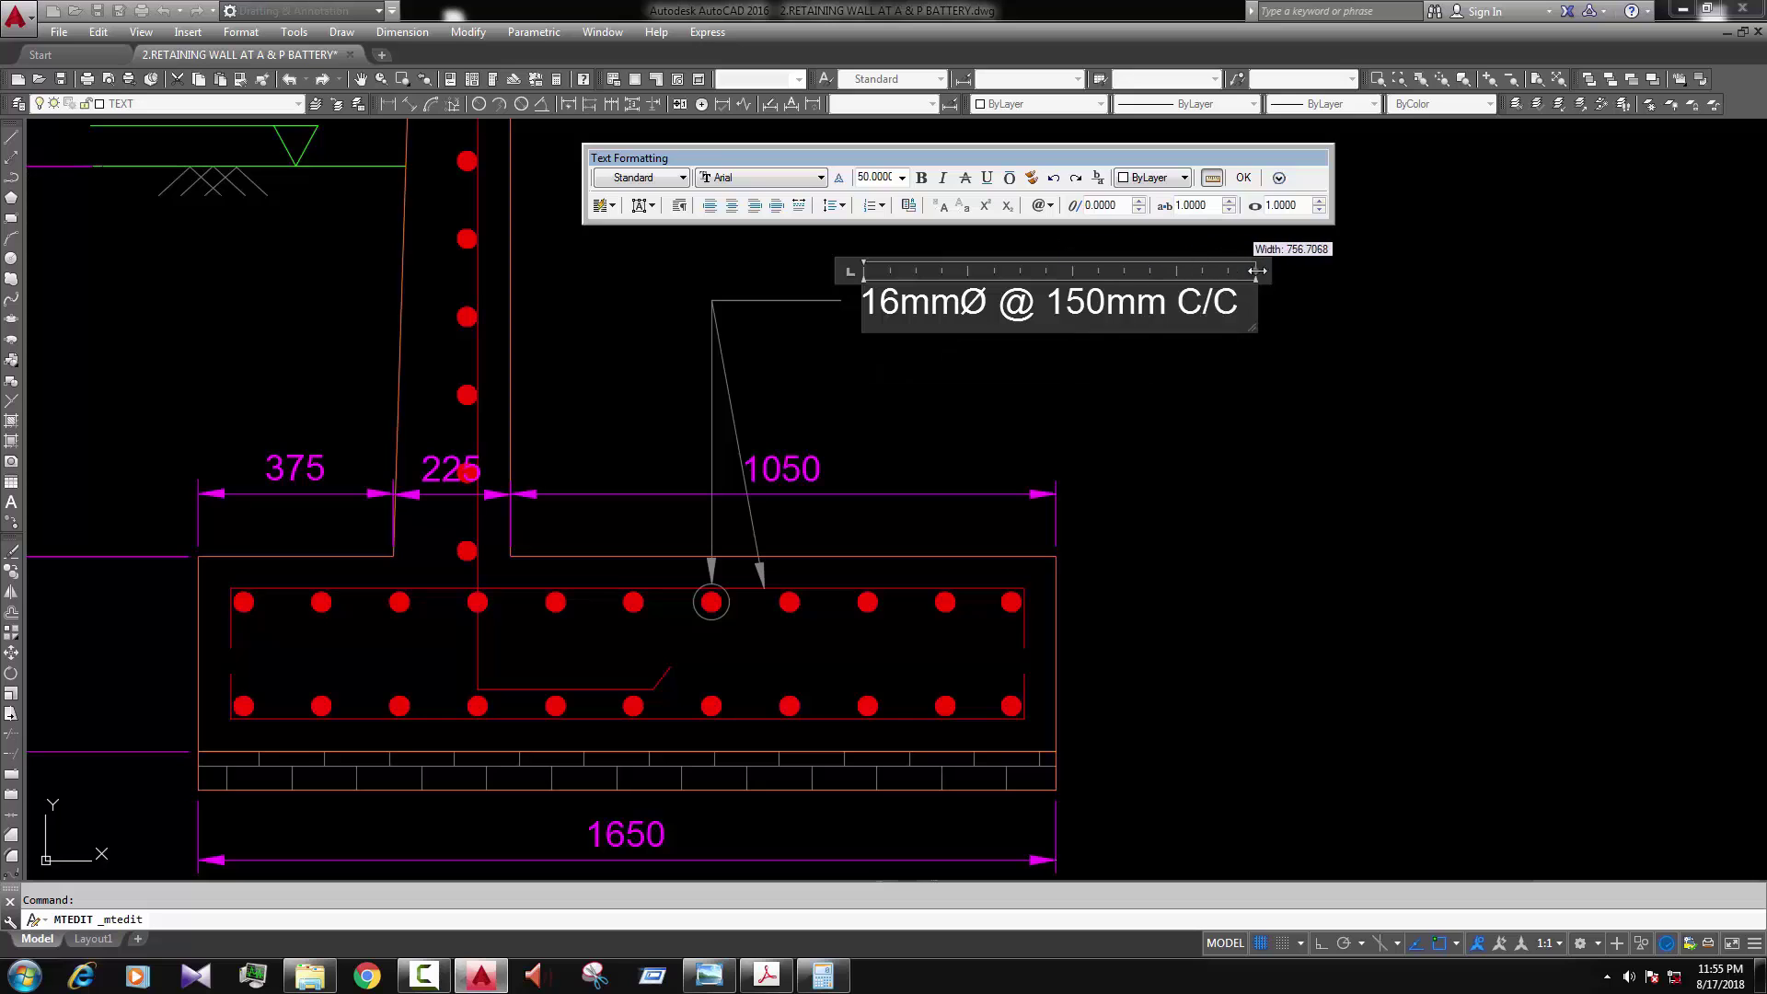
pyautogui.click(986, 533)
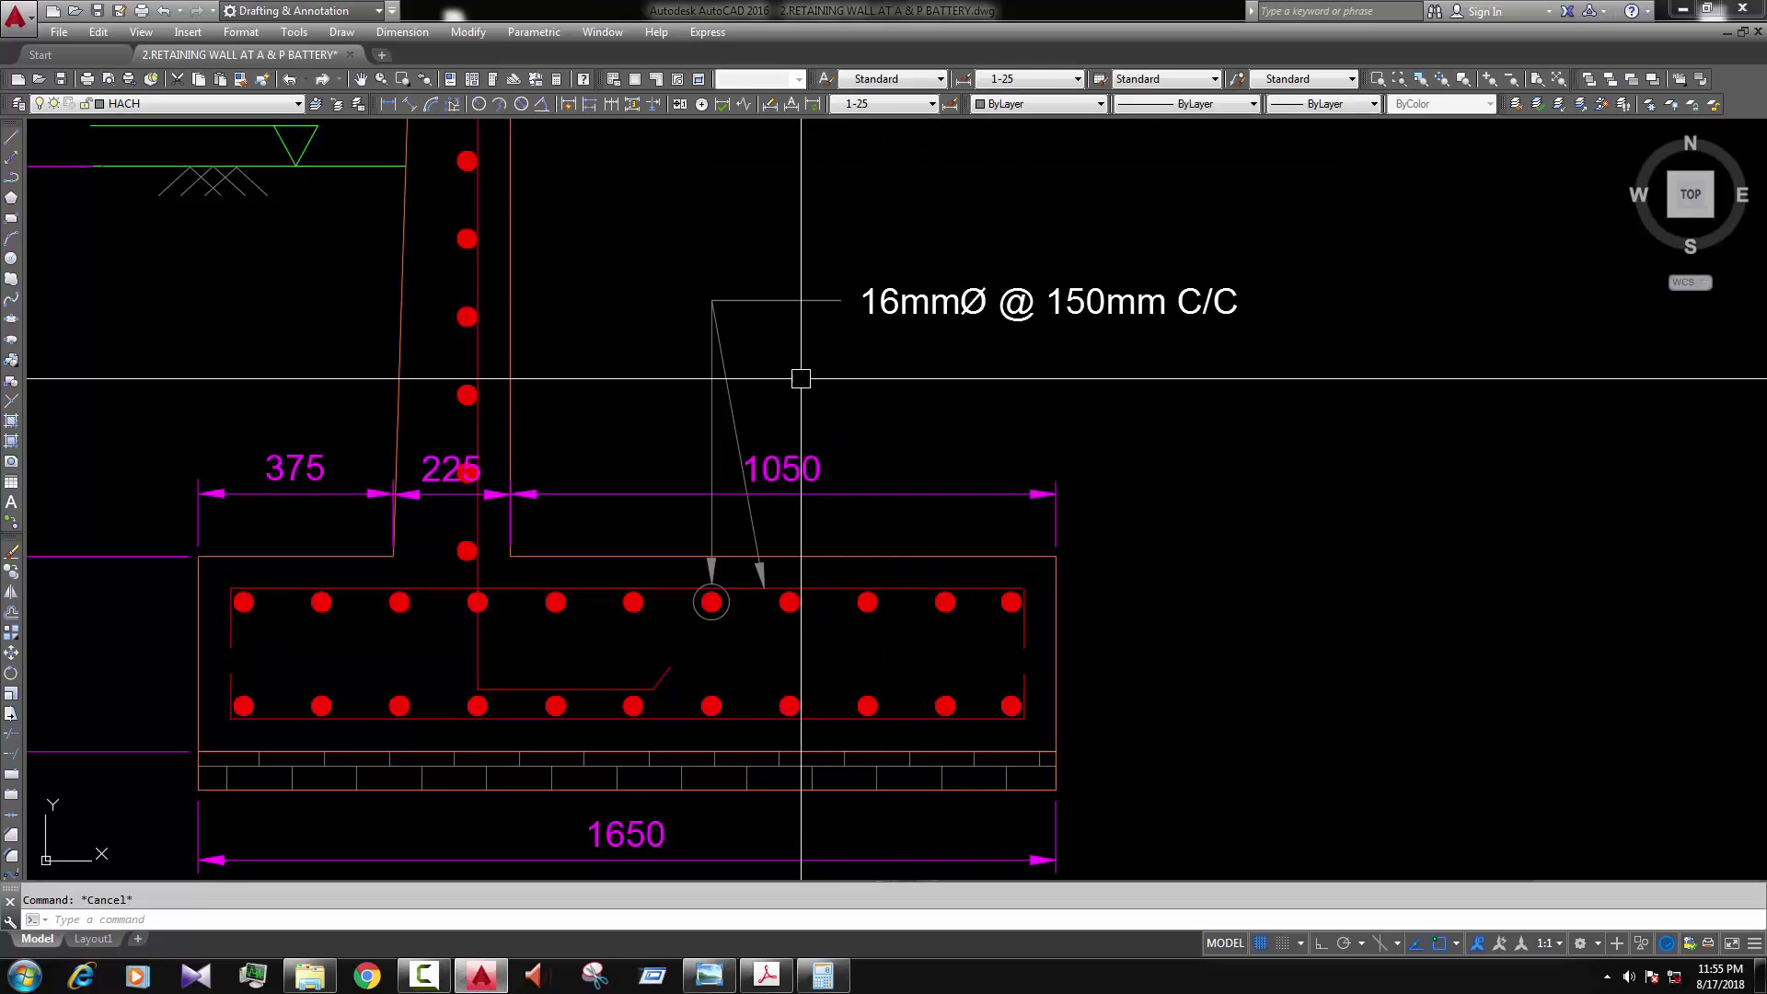
# Step: Copy the bar circle and its two leaders onto the ninth bar from the left in the footing's lower row
pyautogui.click(642, 242)
pyautogui.click(737, 635)
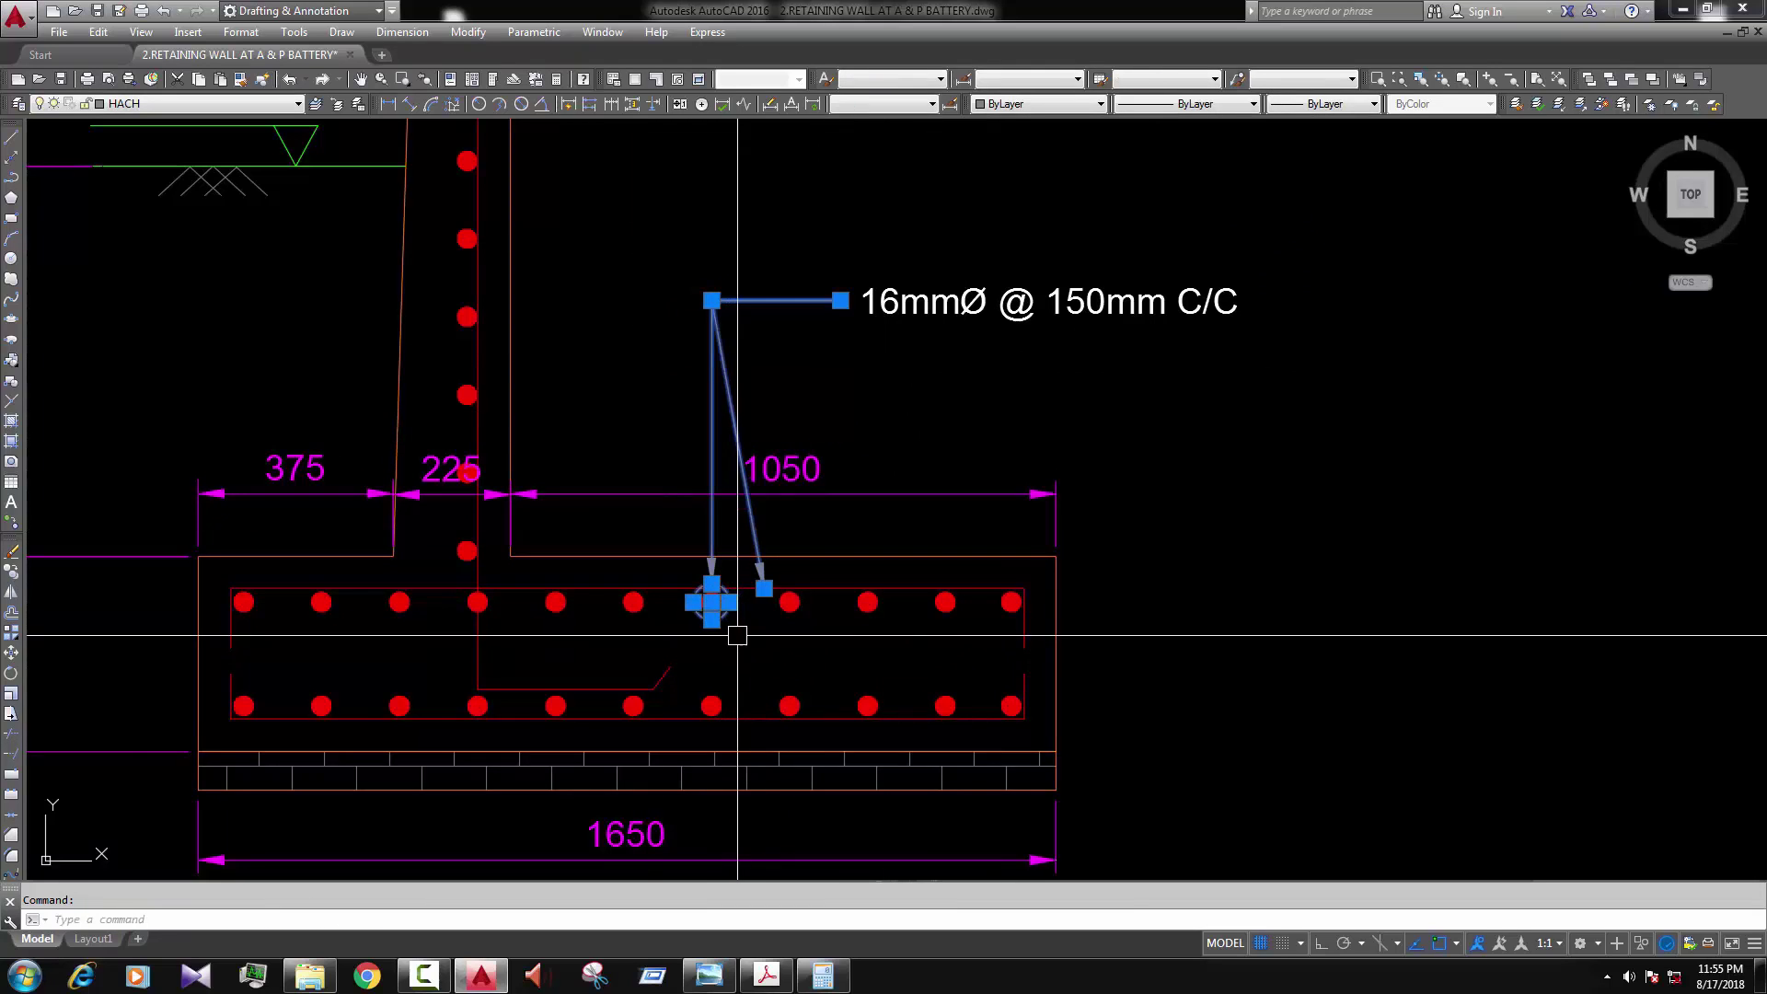
pyautogui.write('o')
pyautogui.press('Return')
pyautogui.scroll(2, 737, 636)
pyautogui.click(711, 602)
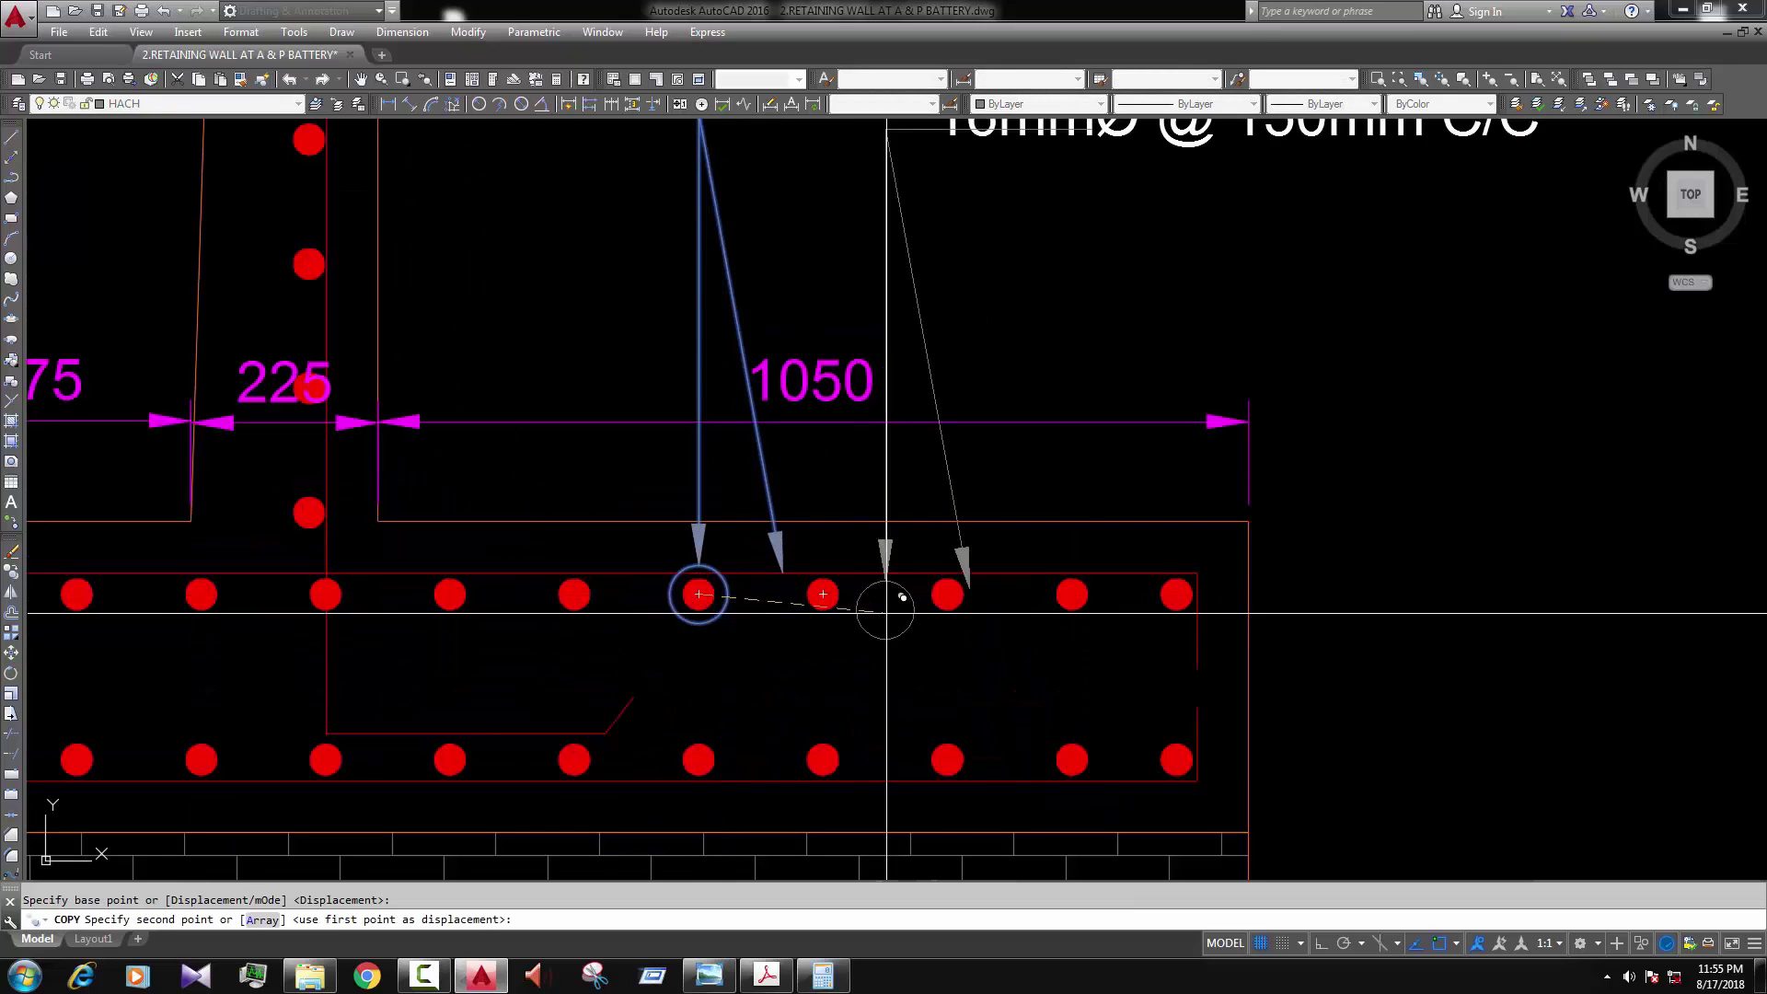
pyautogui.click(947, 756)
pyautogui.press('Escape')
pyautogui.scroll(-2, 1045, 511)
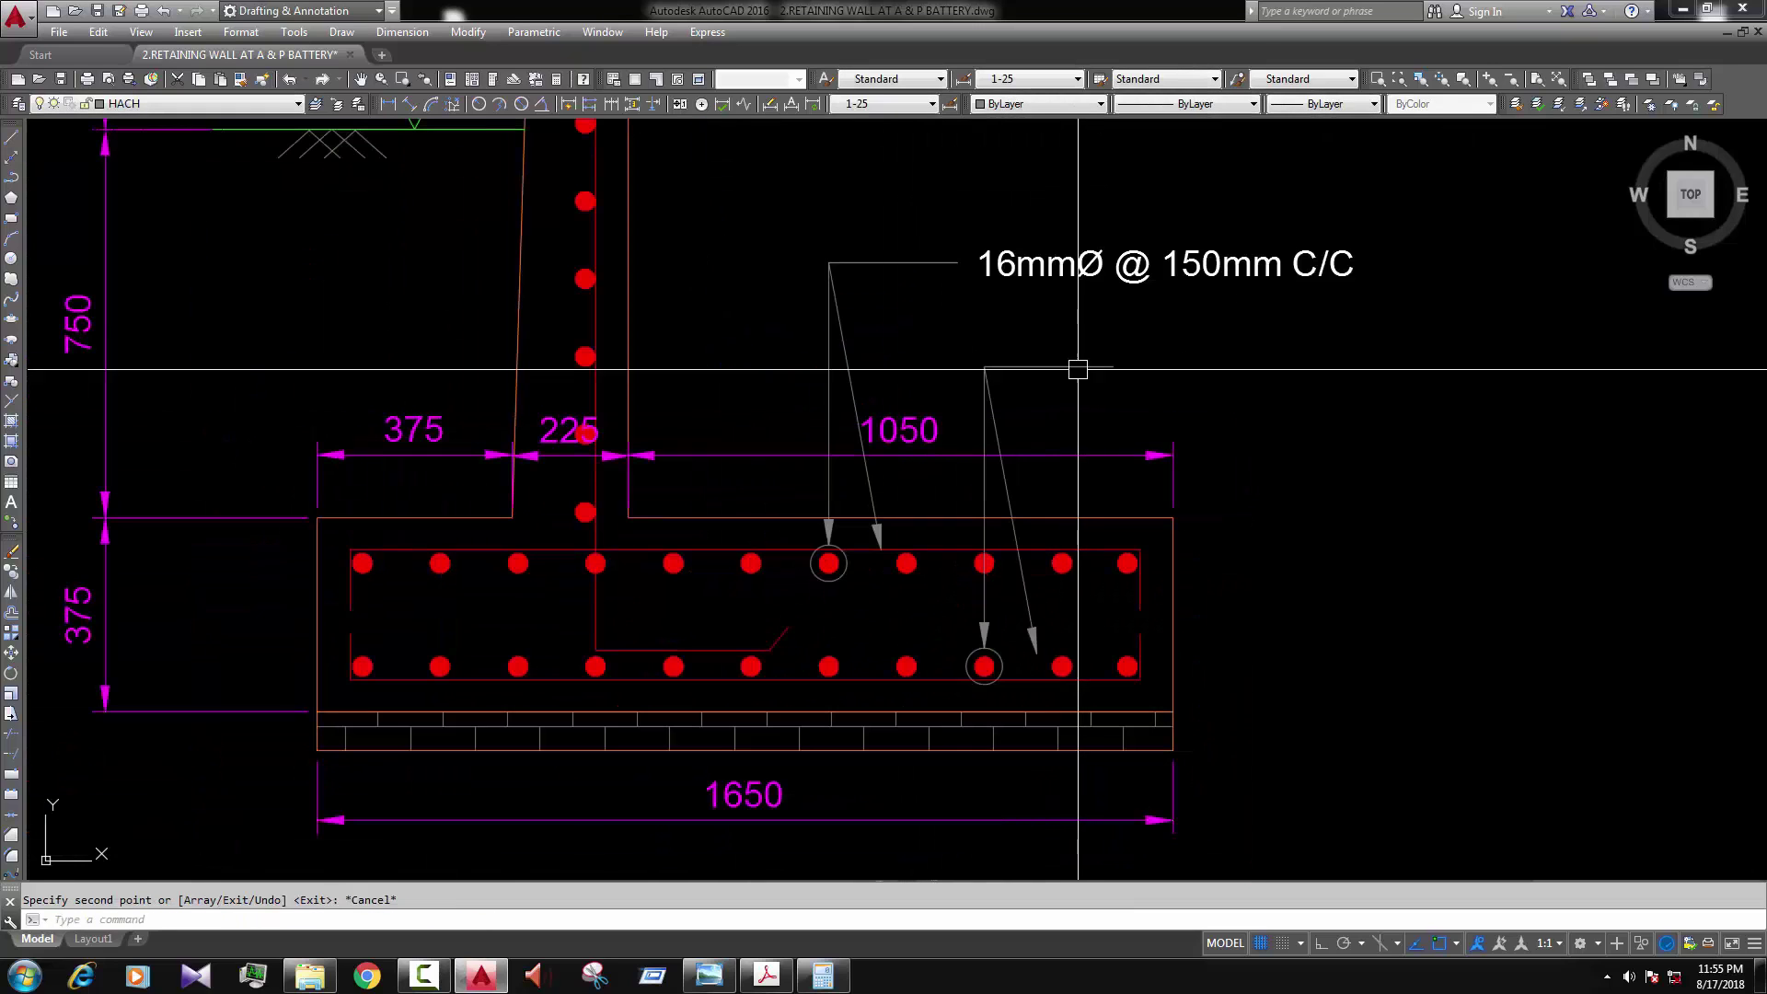
# Step: Copy the "16mmØ @ 150mm C/C" label to the end of the lower bar's leader landing
pyautogui.press('Return')
pyautogui.click(1114, 323)
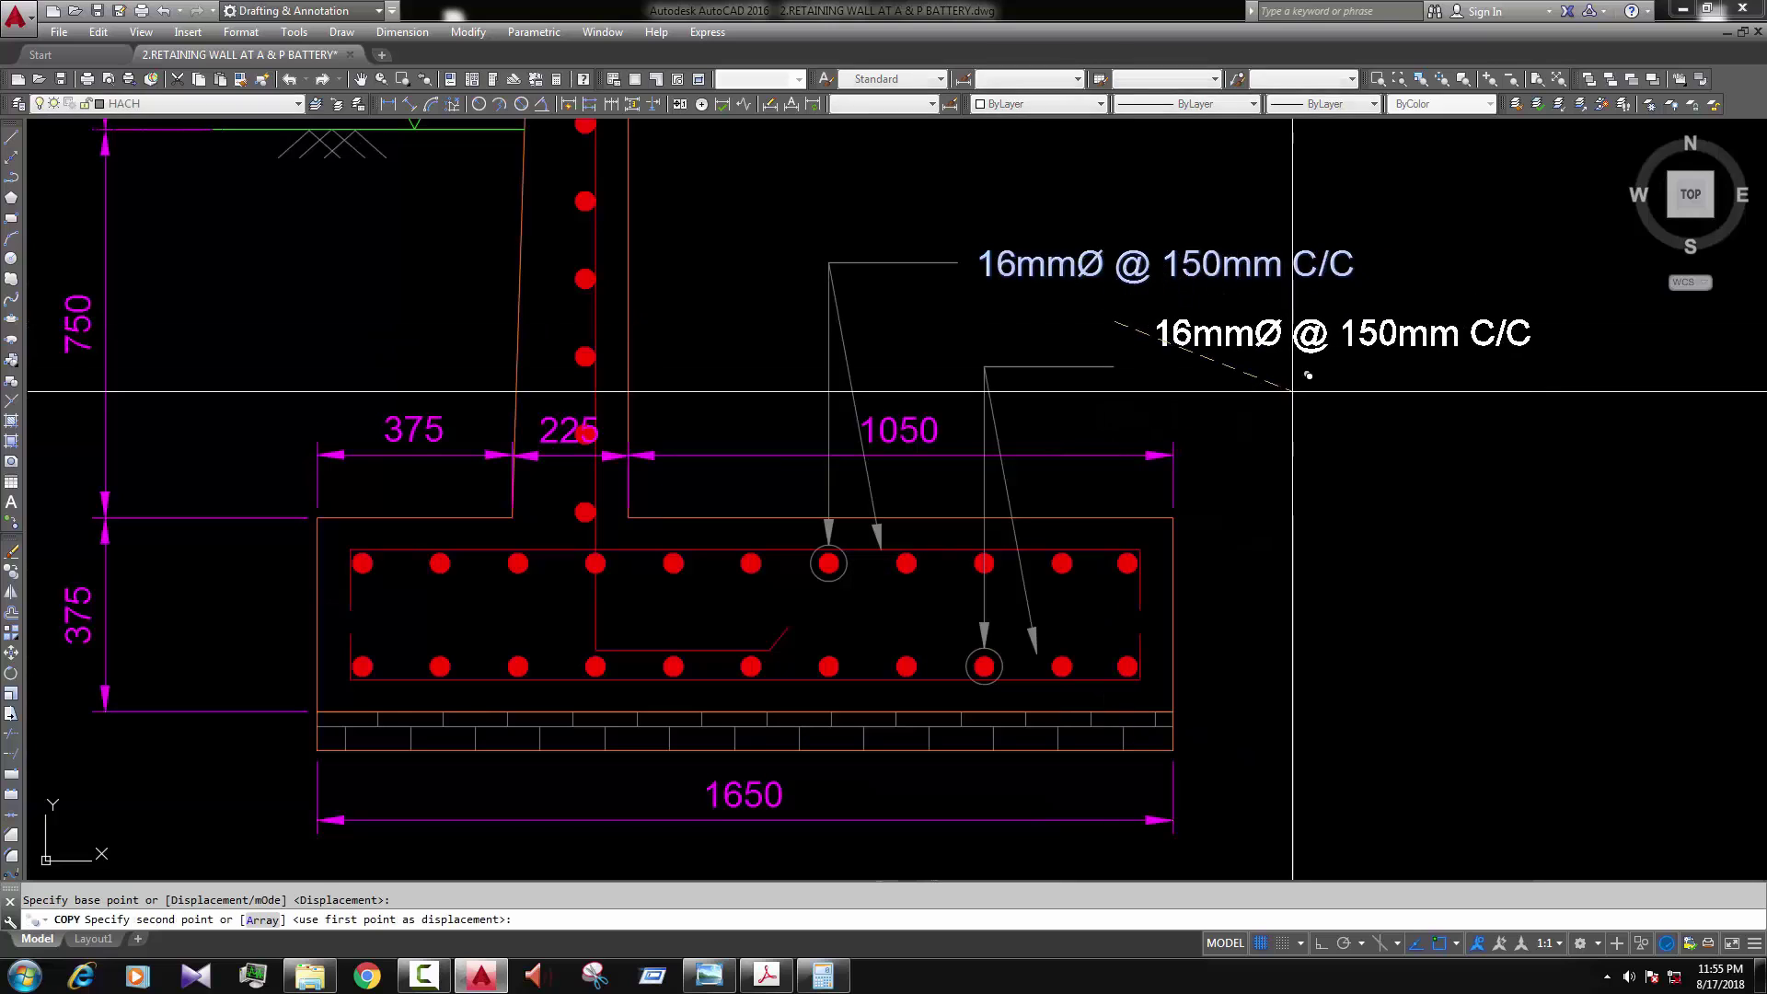
pyautogui.click(1259, 423)
pyautogui.press('Escape')
# Step: Stretch the lower bar's leader landing and its label vertically upward, closer to the first label
pyautogui.click(1321, 381)
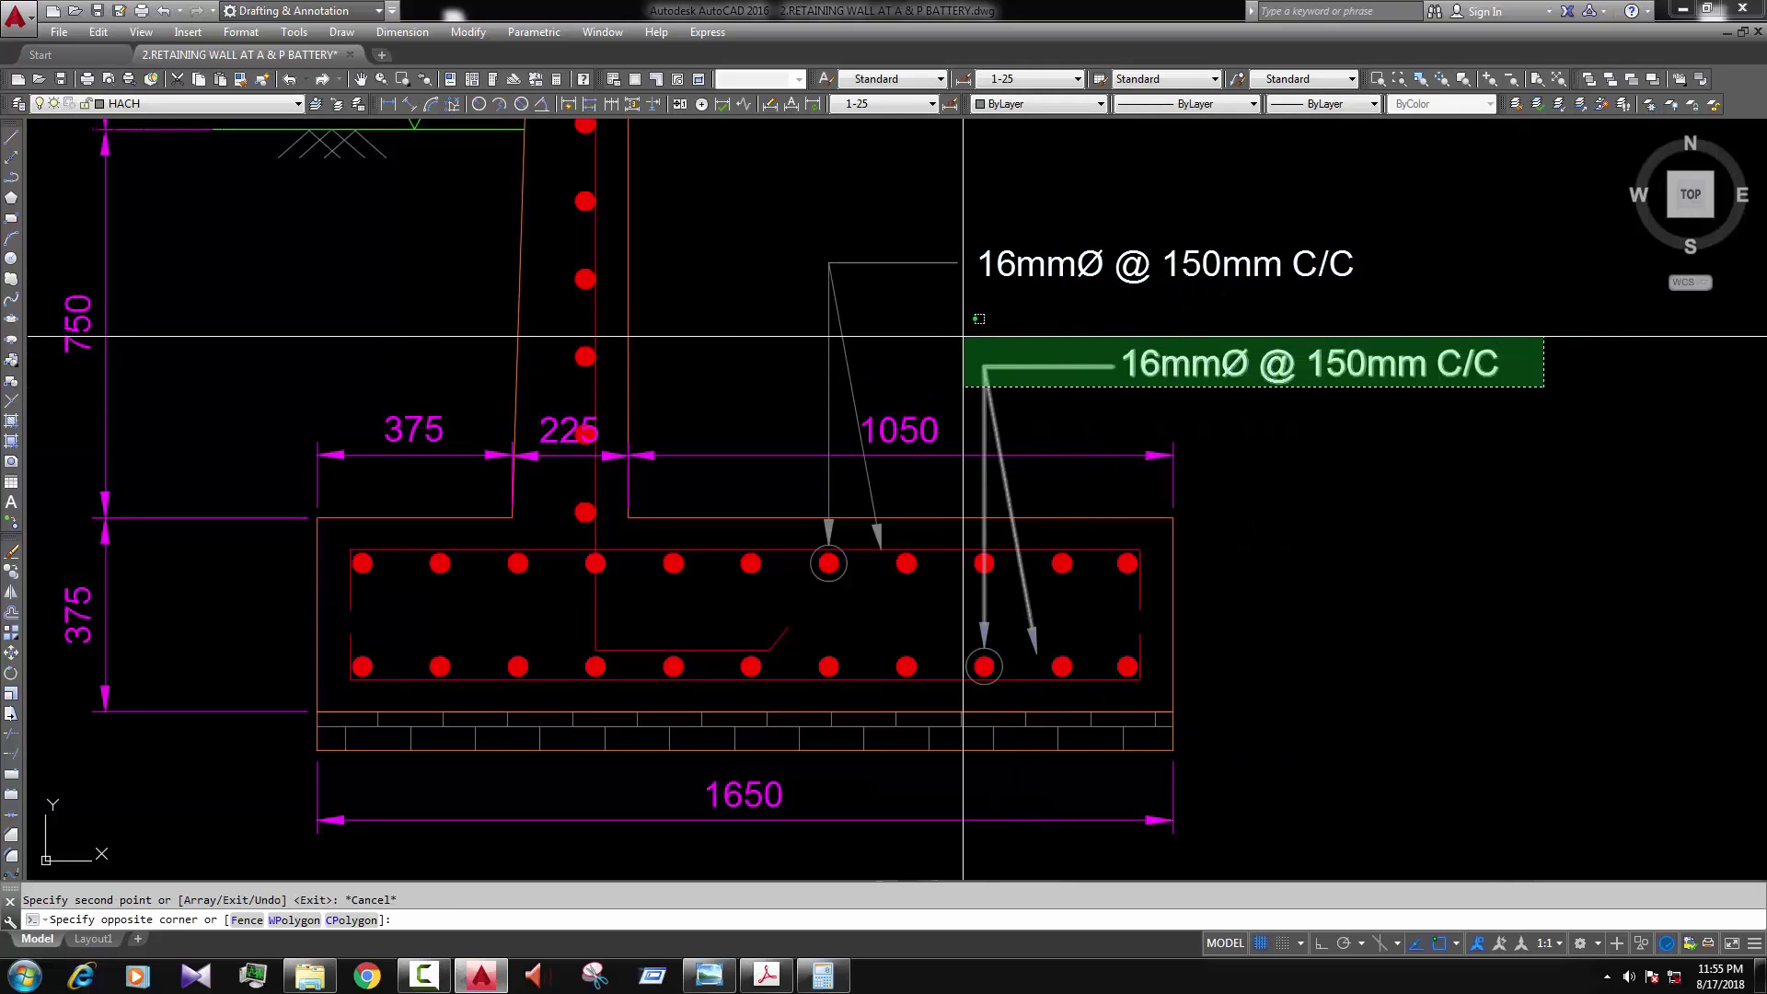
pyautogui.click(942, 350)
pyautogui.write('s')
pyautogui.press('Return')
pyautogui.click(941, 349)
pyautogui.click(940, 314)
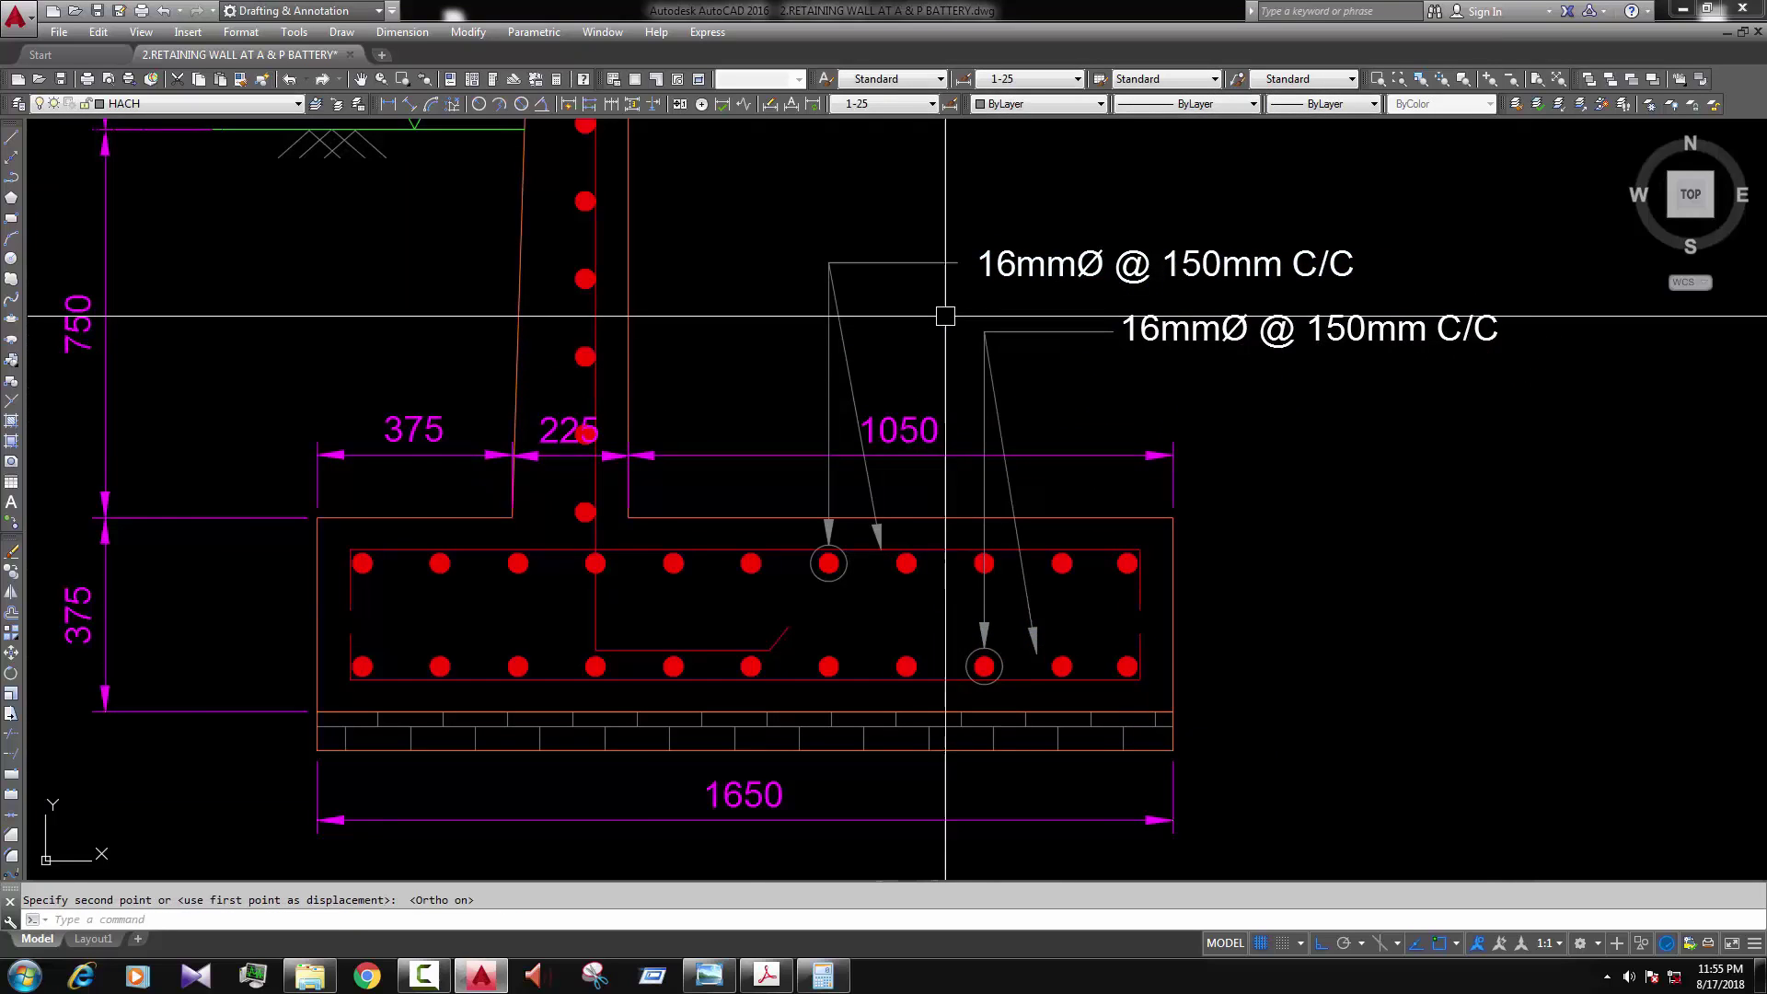
pyautogui.press('Escape')
# Step: Copy the circle from the footing's upper bar onto a vertical stem bar above the E.G.L. level
pyautogui.scroll(-5, 679, 684)
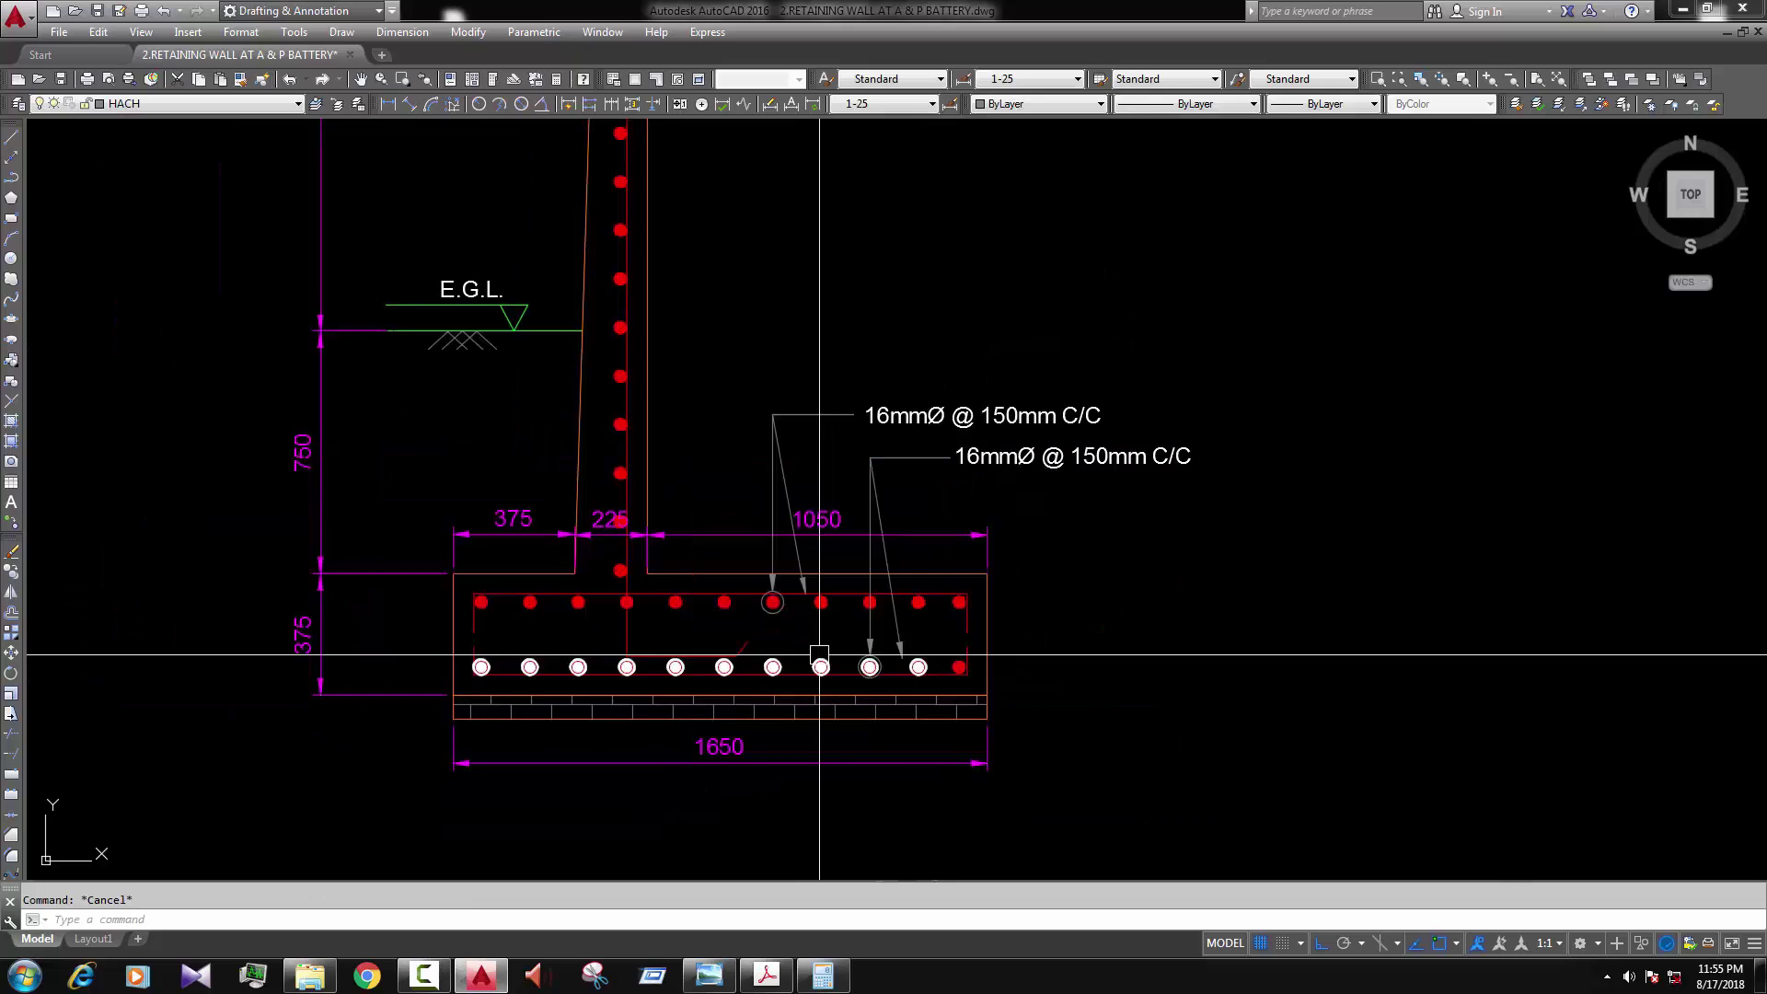
pyautogui.scroll(3, 733, 422)
pyautogui.scroll(2, 788, 635)
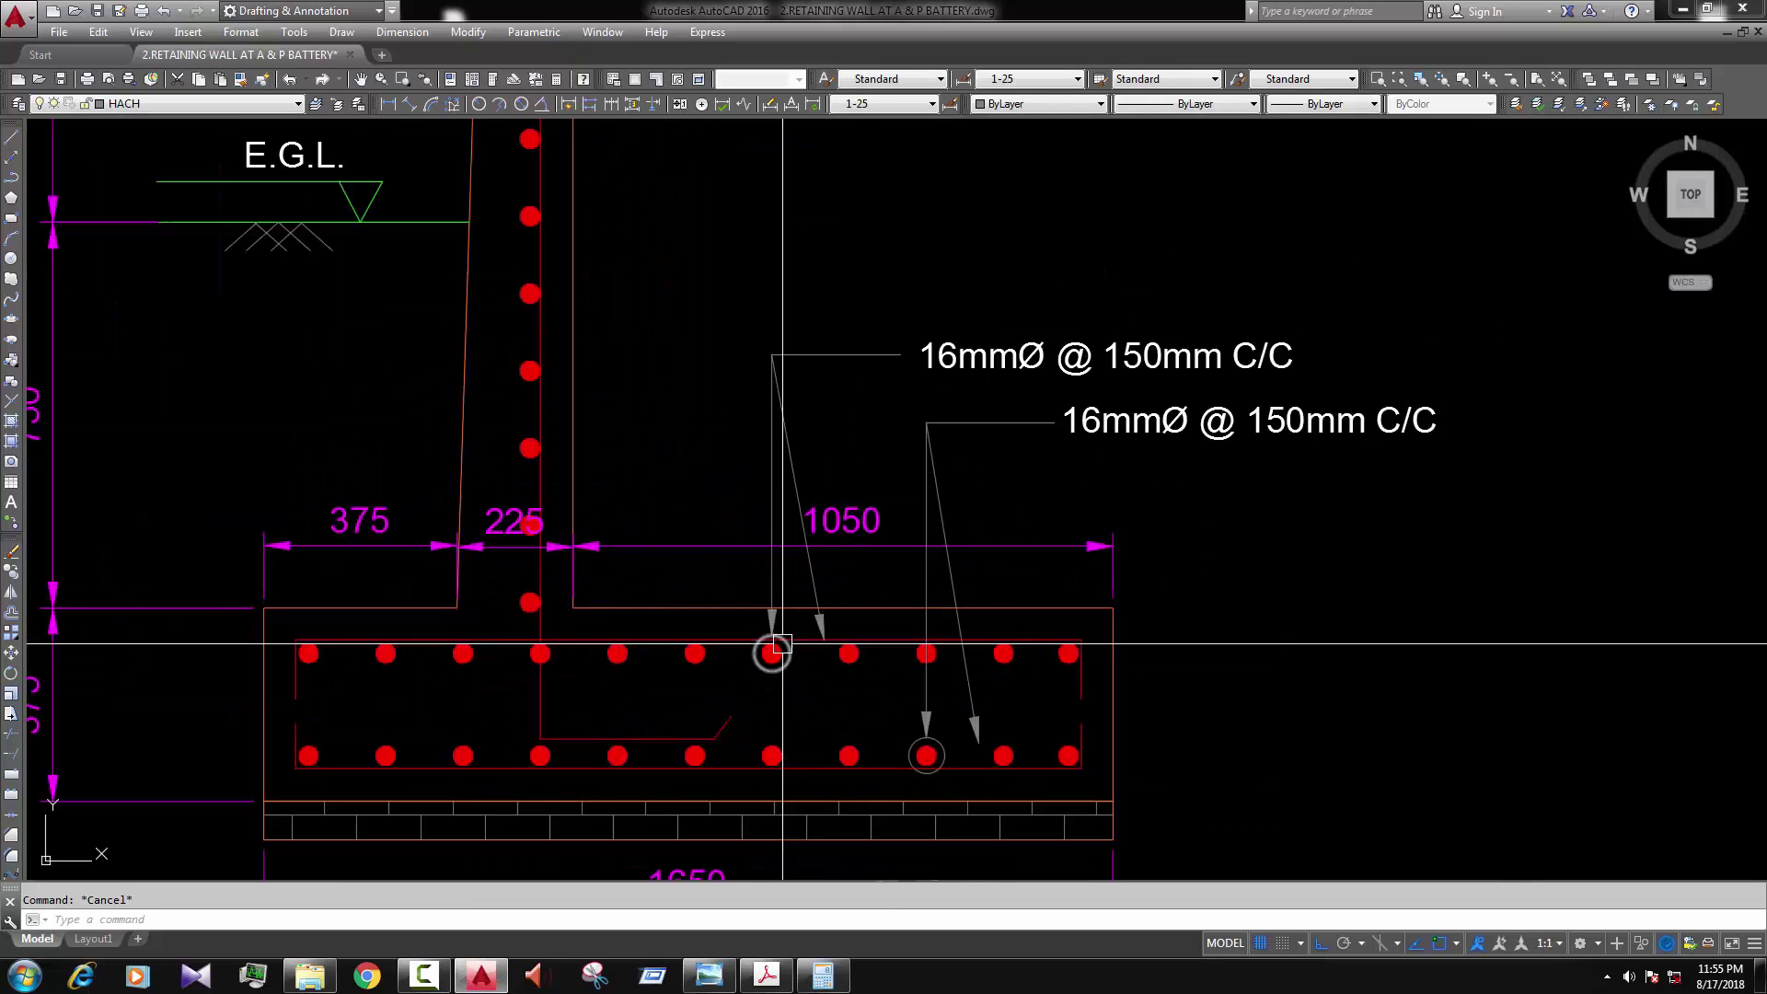
pyautogui.click(778, 643)
pyautogui.write('co')
pyautogui.press('Return')
pyautogui.scroll(1, 771, 661)
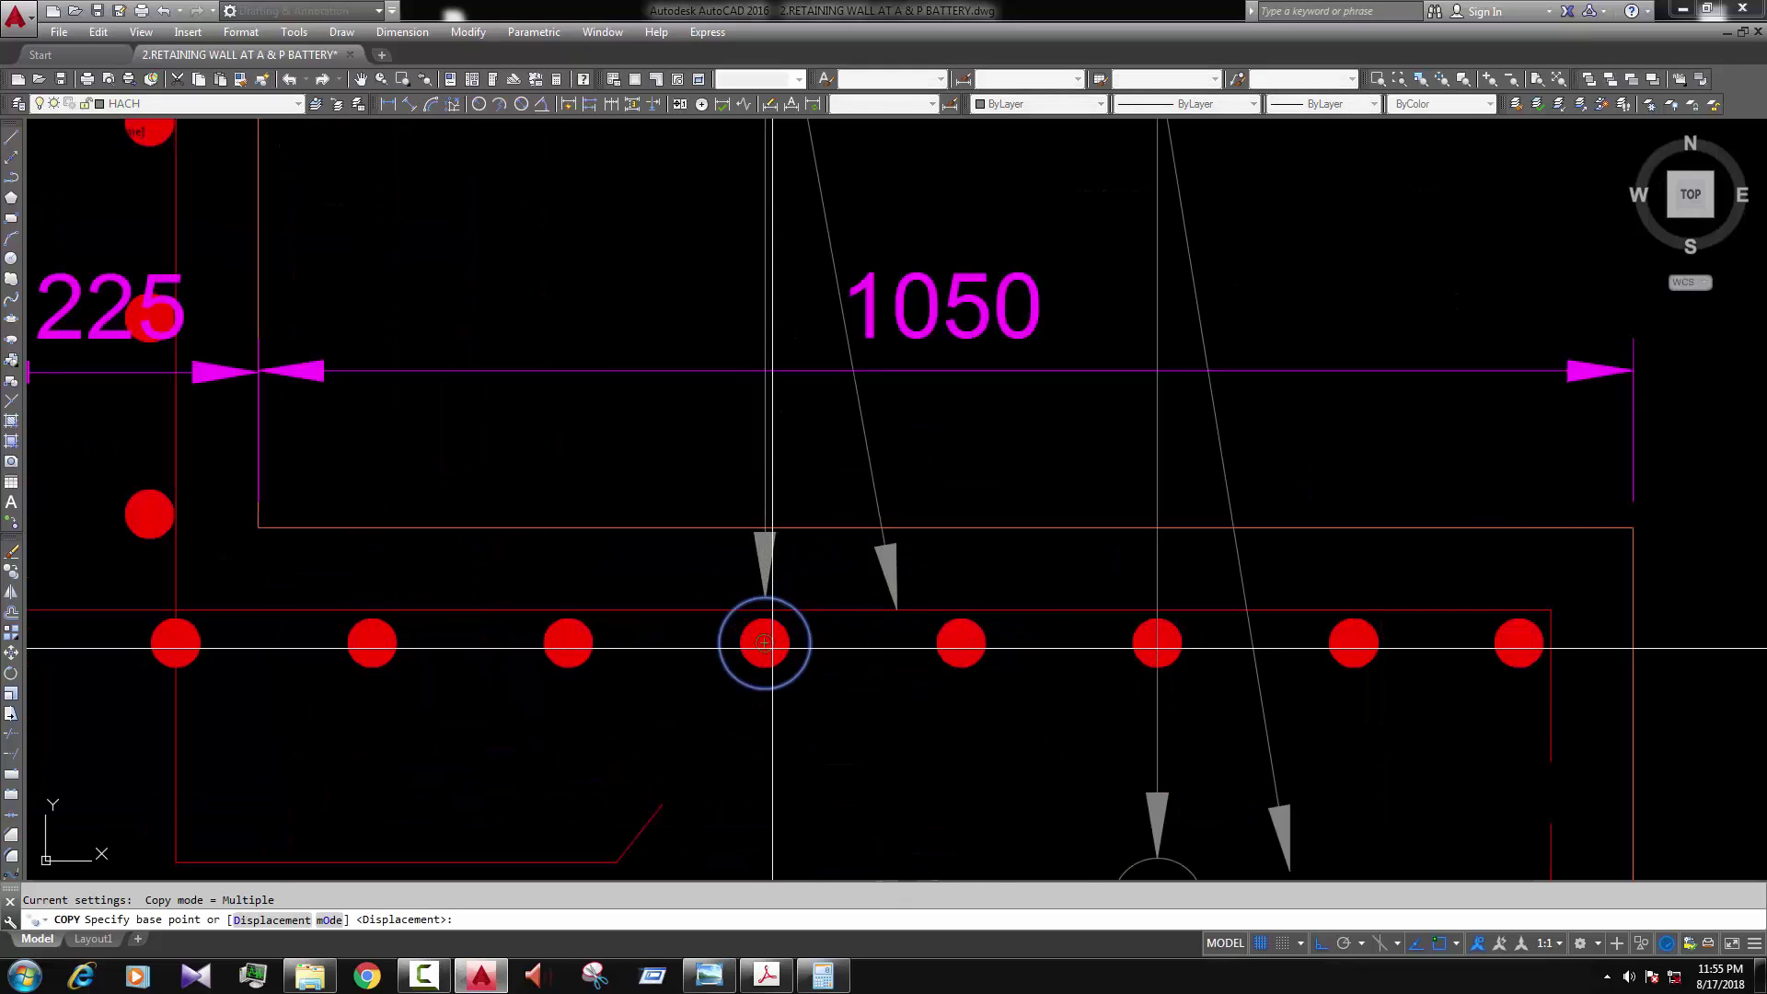
pyautogui.click(772, 655)
pyautogui.scroll(-2, 710, 414)
pyautogui.scroll(2, 598, 313)
pyautogui.scroll(-3, 598, 313)
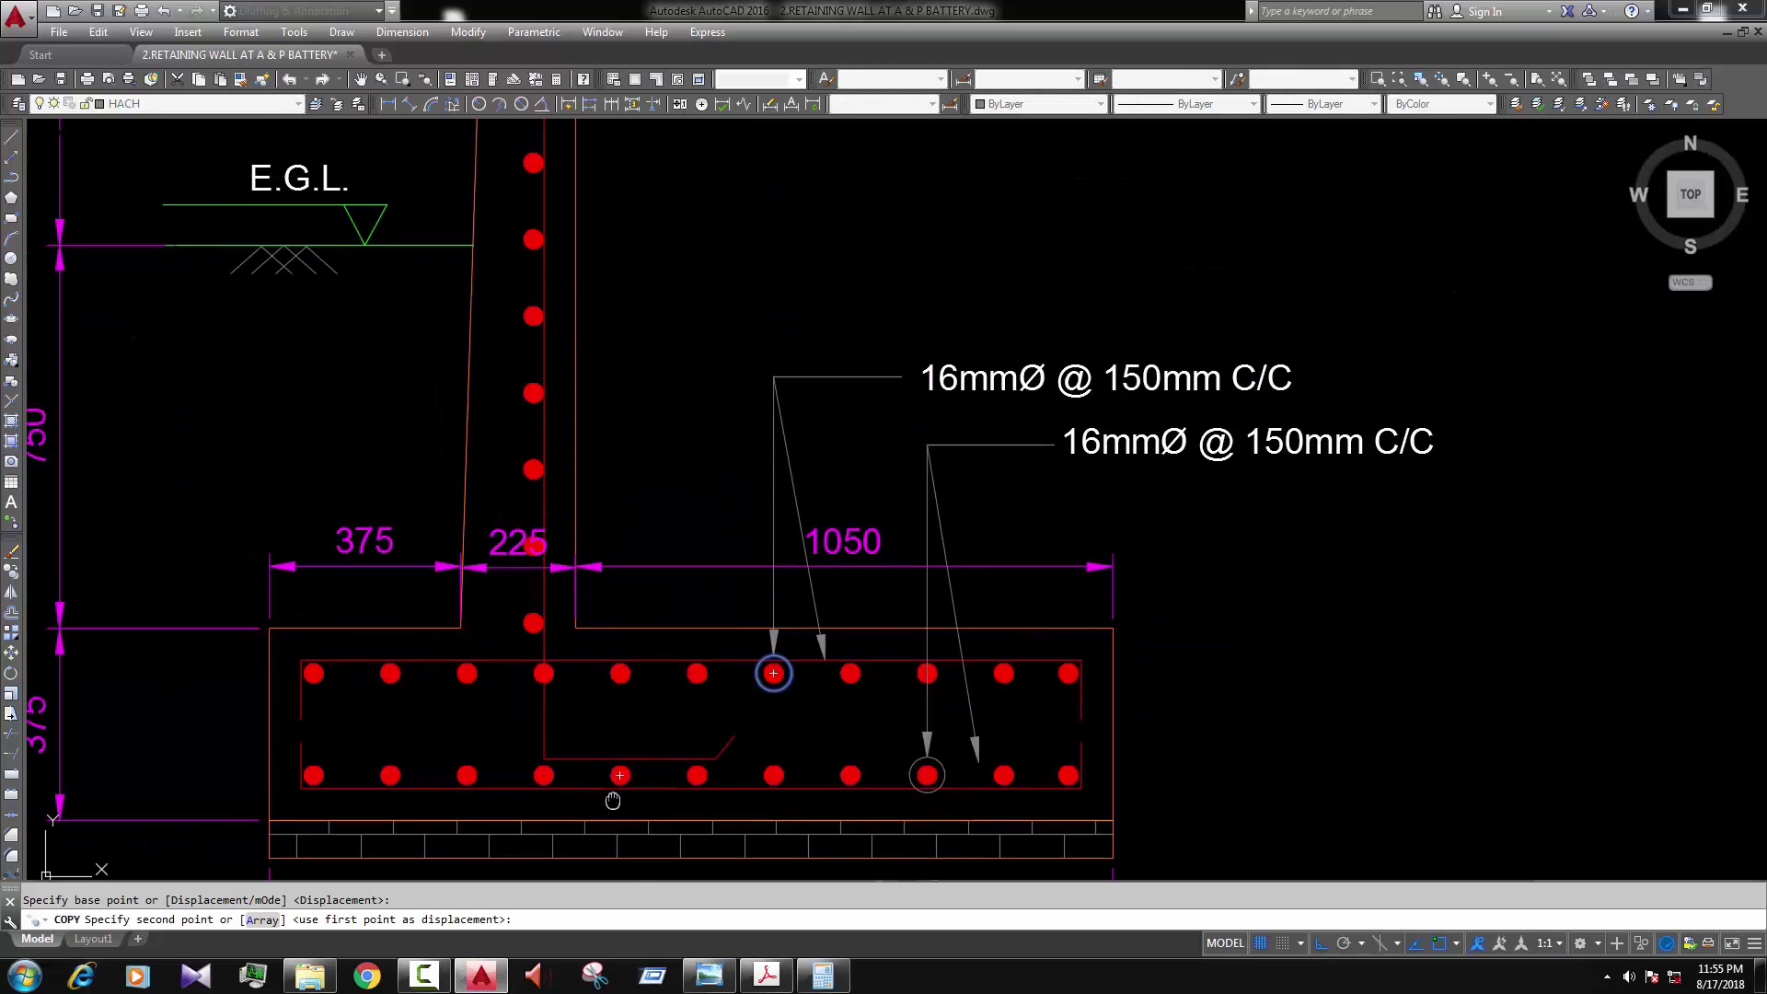
pyautogui.scroll(5, 533, 286)
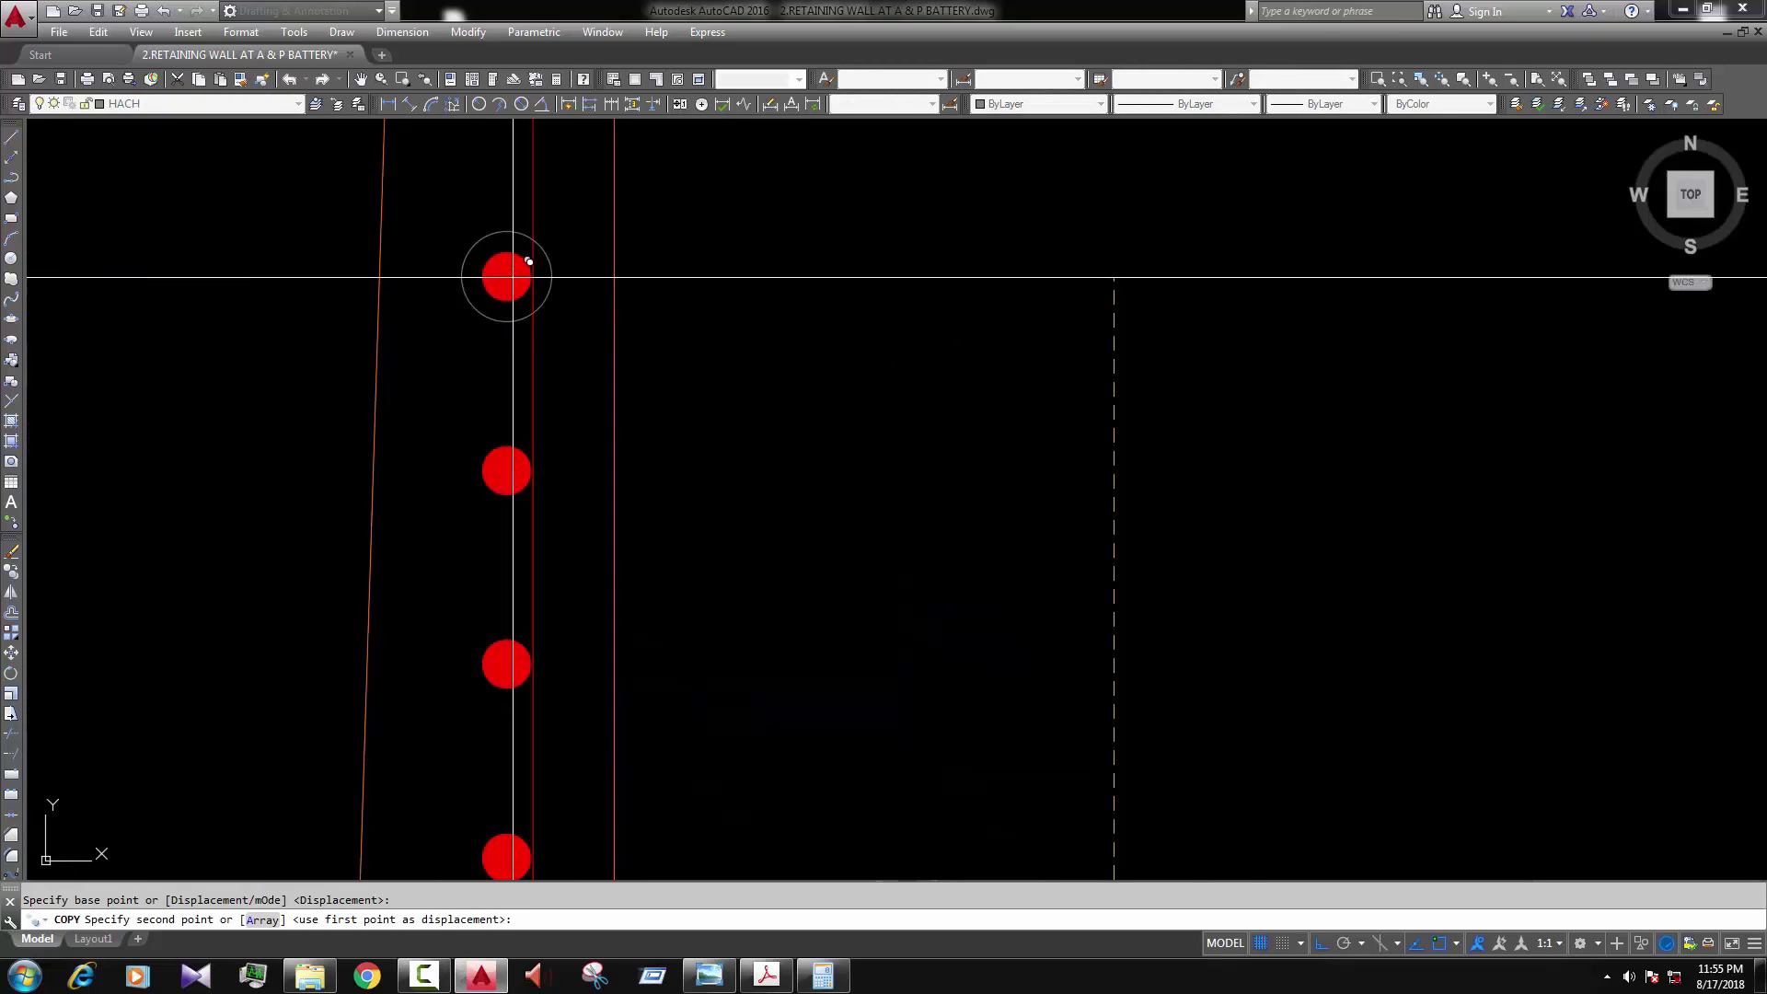
pyautogui.click(512, 276)
pyautogui.scroll(-5, 553, 304)
pyautogui.press('Escape')
# Step: Draw a horizontal leader pointing to the circled stem bar above the E.G.L. level, extending out past the wall's vertical face
pyautogui.write('L')
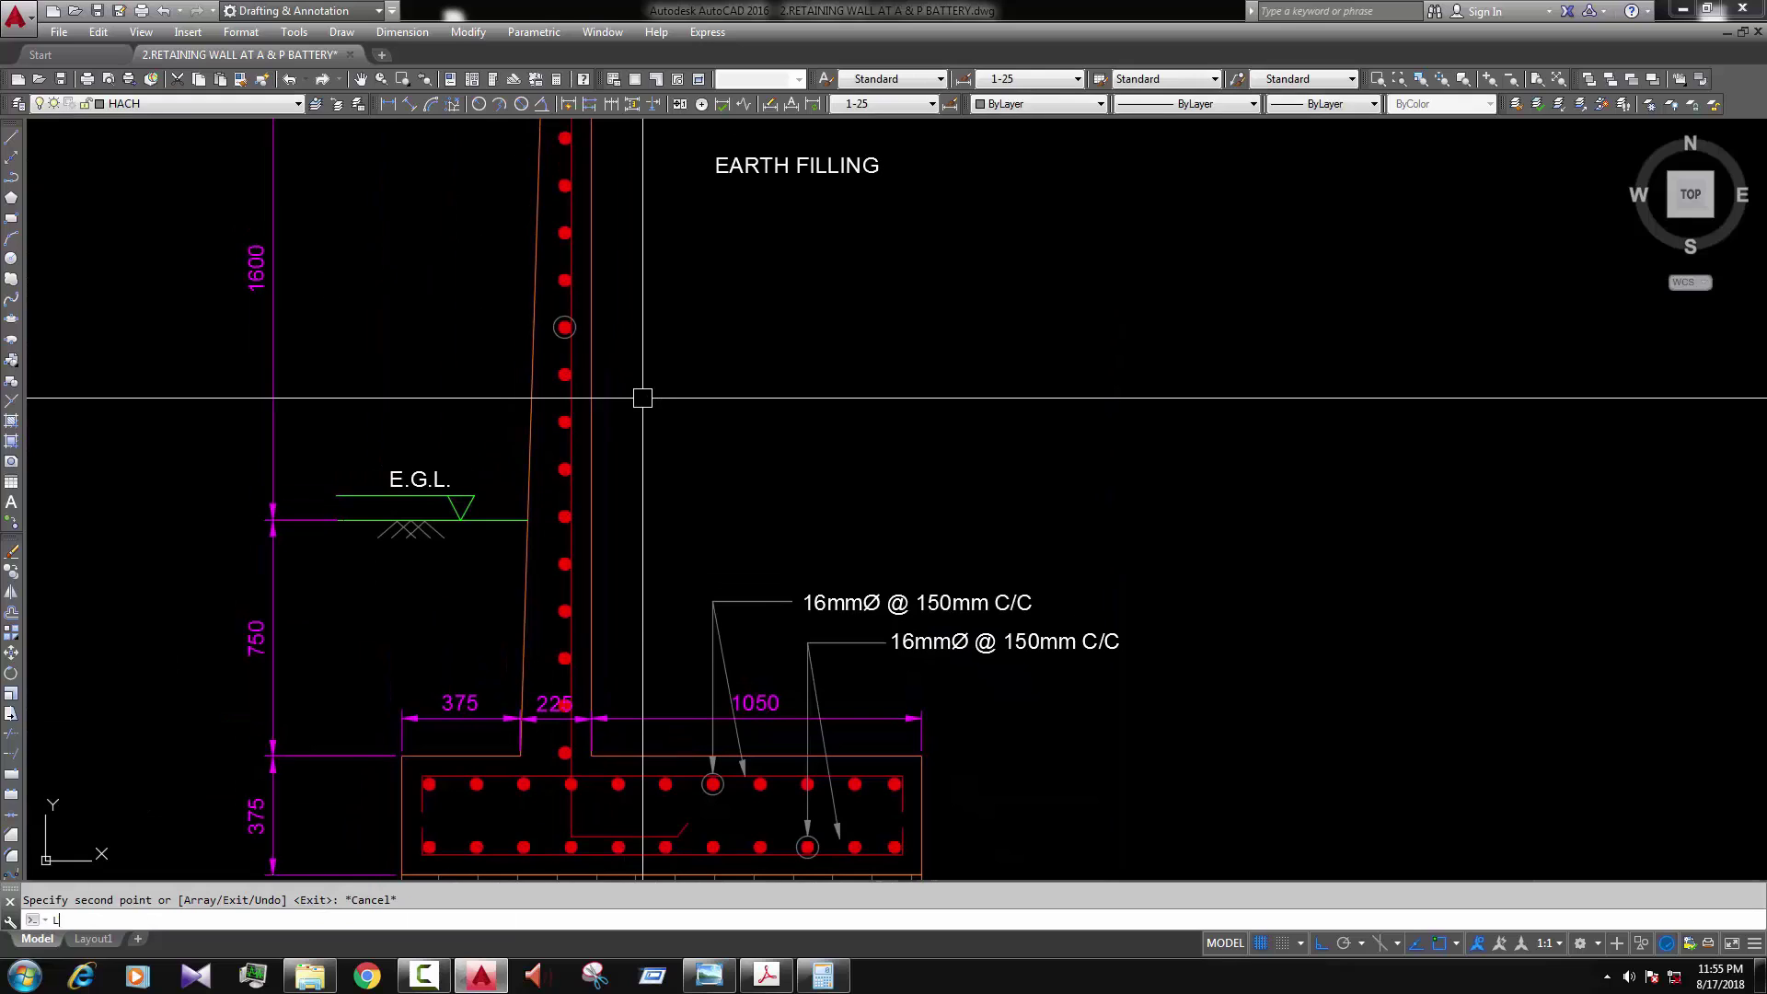
pyautogui.write('E')
pyautogui.press('Return')
pyautogui.scroll(4, 564, 327)
pyautogui.scroll(2, 553, 328)
pyautogui.click(572, 327)
pyautogui.scroll(-4, 644, 349)
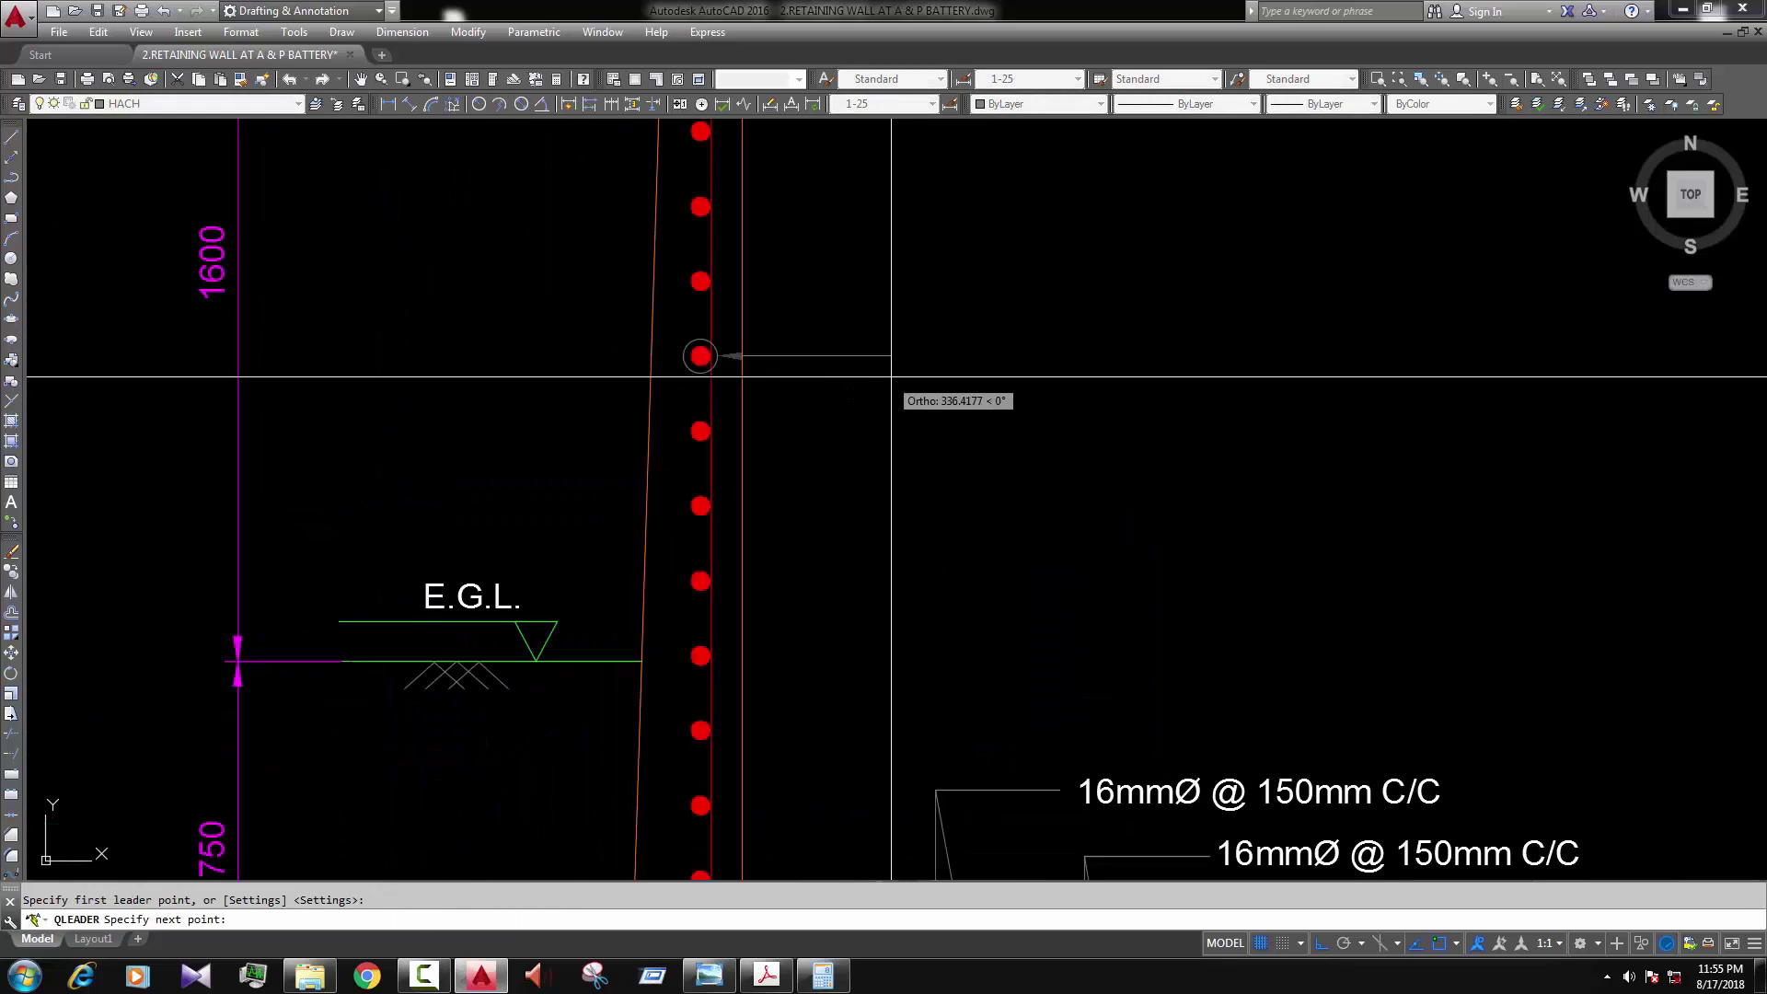
pyautogui.press('Escape')
# Step: Copy the footing's "16mmØ @ 150mm C/C" label to the end of the stem bar's leader
pyautogui.scroll(-4, 910, 373)
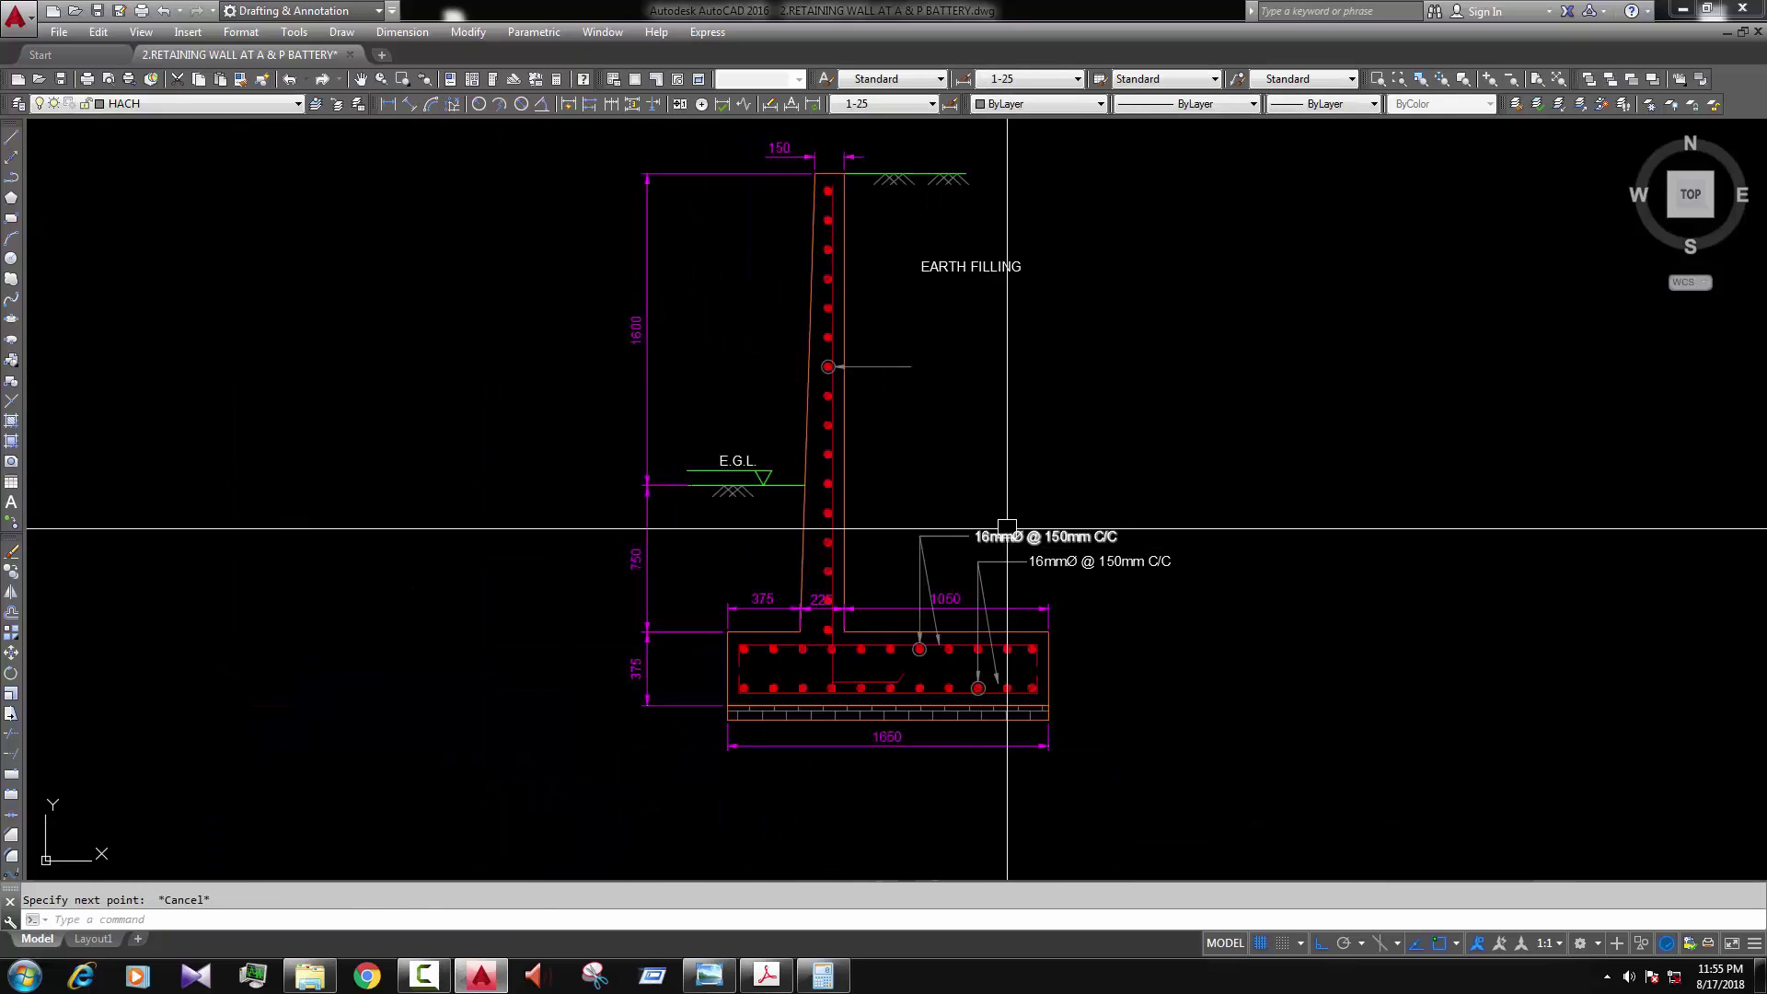
pyautogui.click(1007, 531)
pyautogui.write('co')
pyautogui.press('Return')
pyautogui.click(977, 539)
pyautogui.scroll(3, 965, 377)
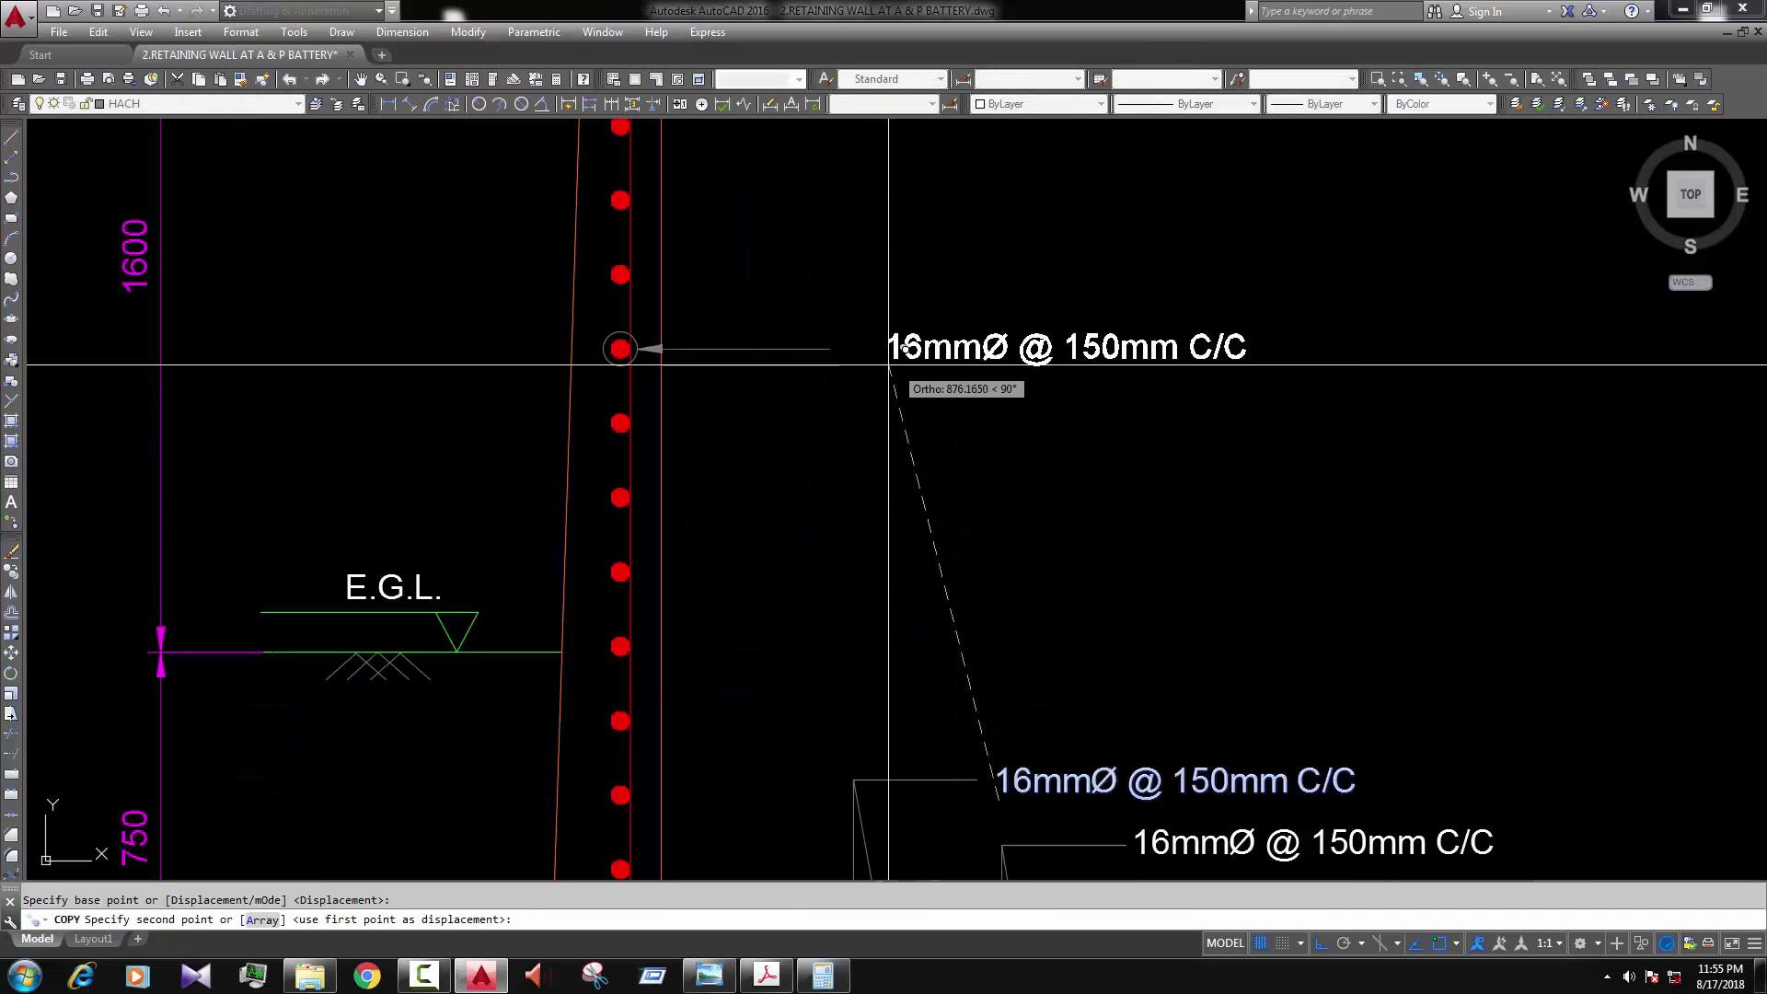
pyautogui.press('F8')
pyautogui.click(841, 368)
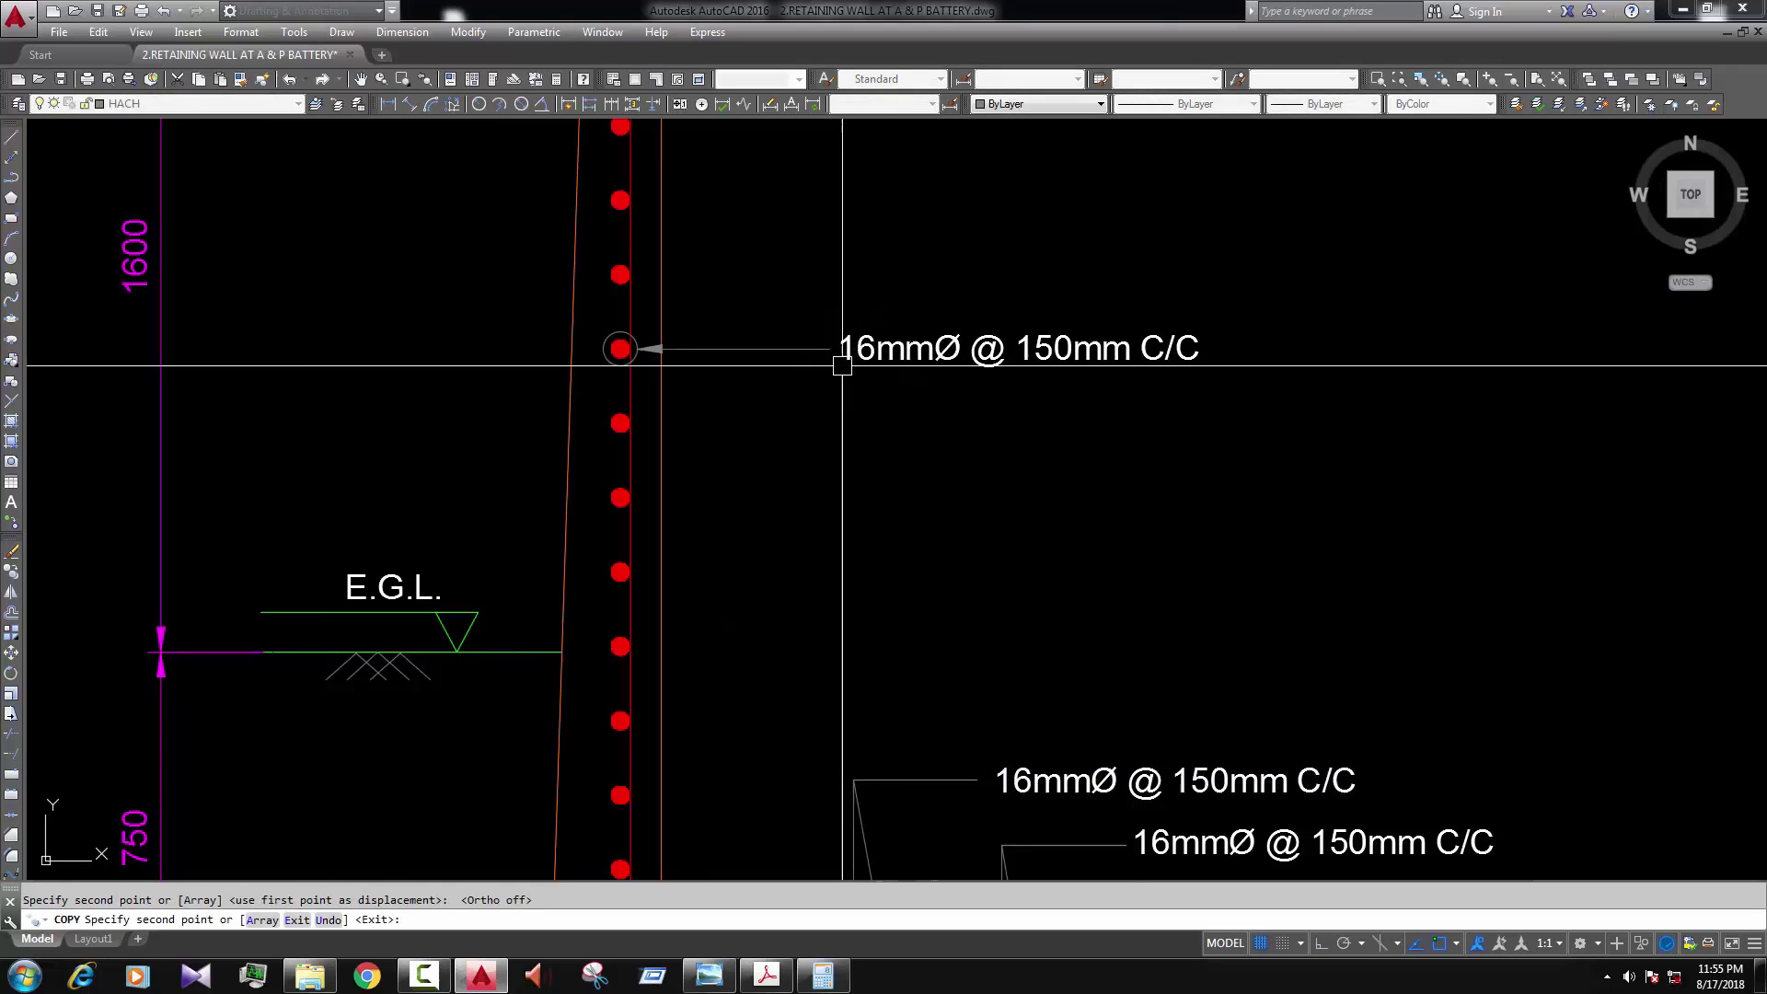
# Step: Change the stem bar's label to "12mmØ @ 150mm C/C"
pyautogui.doubleClick(864, 355)
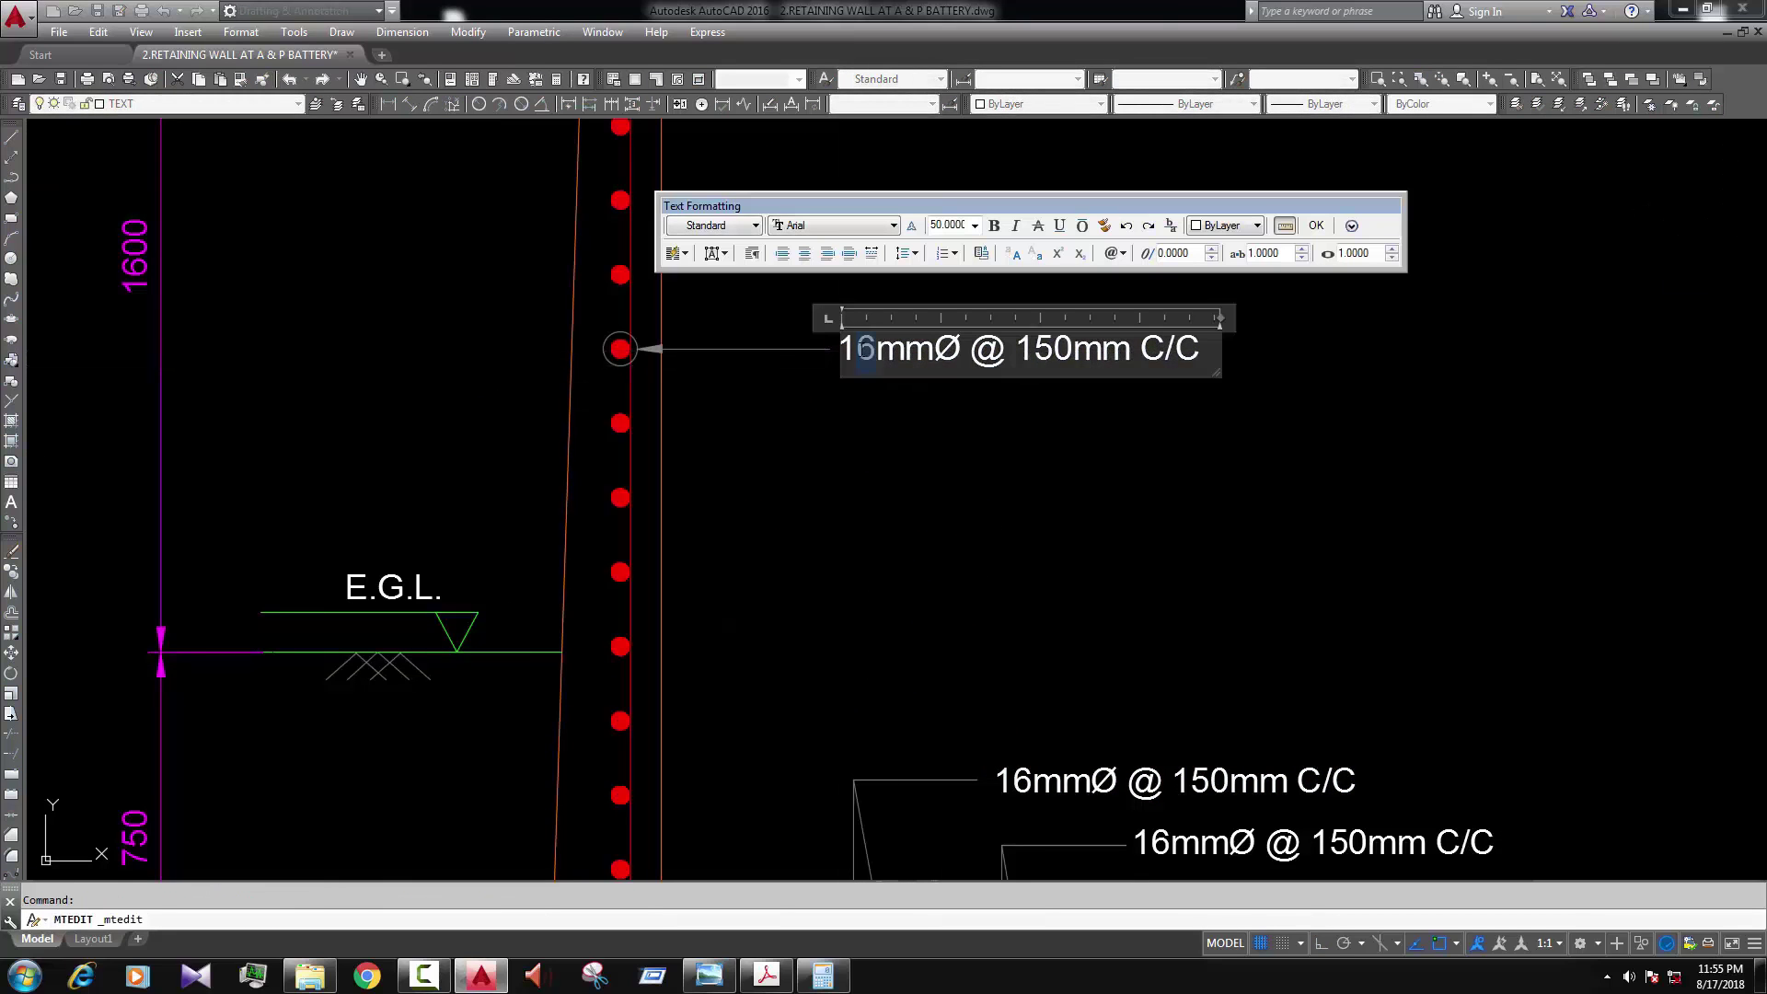
pyautogui.write('2')
pyautogui.click(903, 411)
# Step: Copy the stem leader with its "12mmØ @ 150mm C/C" label straight down, just below the original
pyautogui.click(833, 350)
pyautogui.click(806, 446)
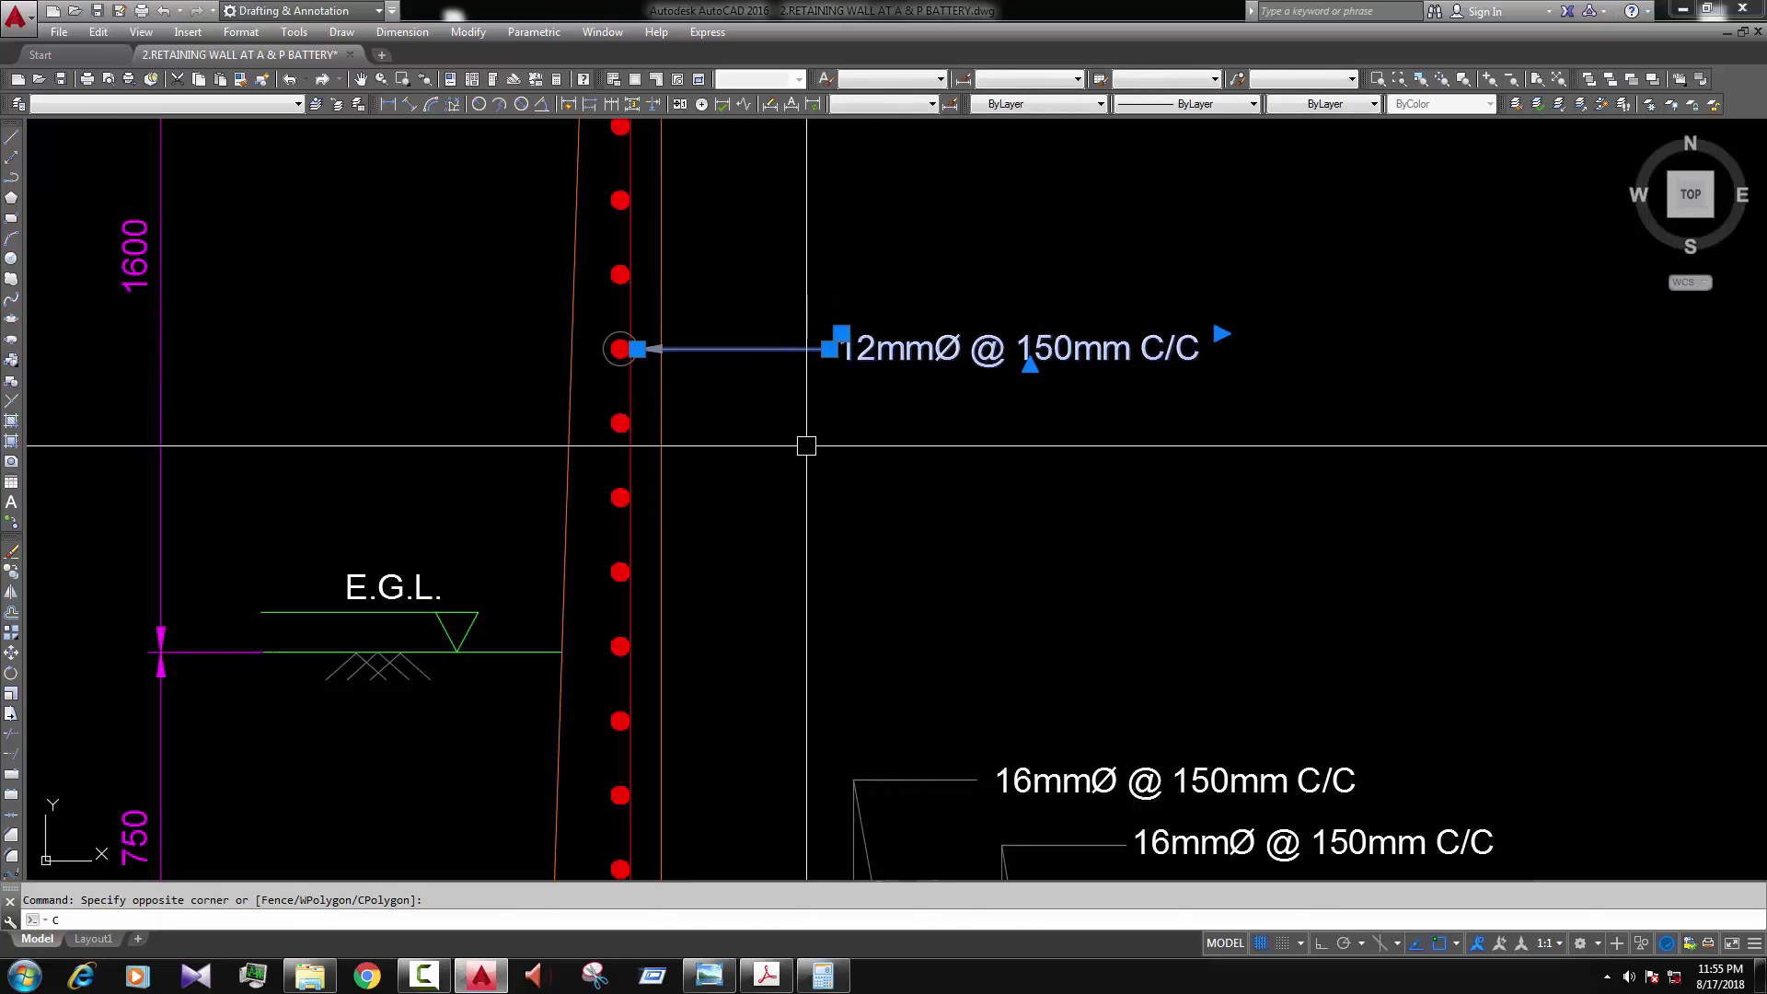
pyautogui.write('o')
pyautogui.press('Return')
pyautogui.click(818, 460)
pyautogui.press('F8')
pyautogui.click(821, 485)
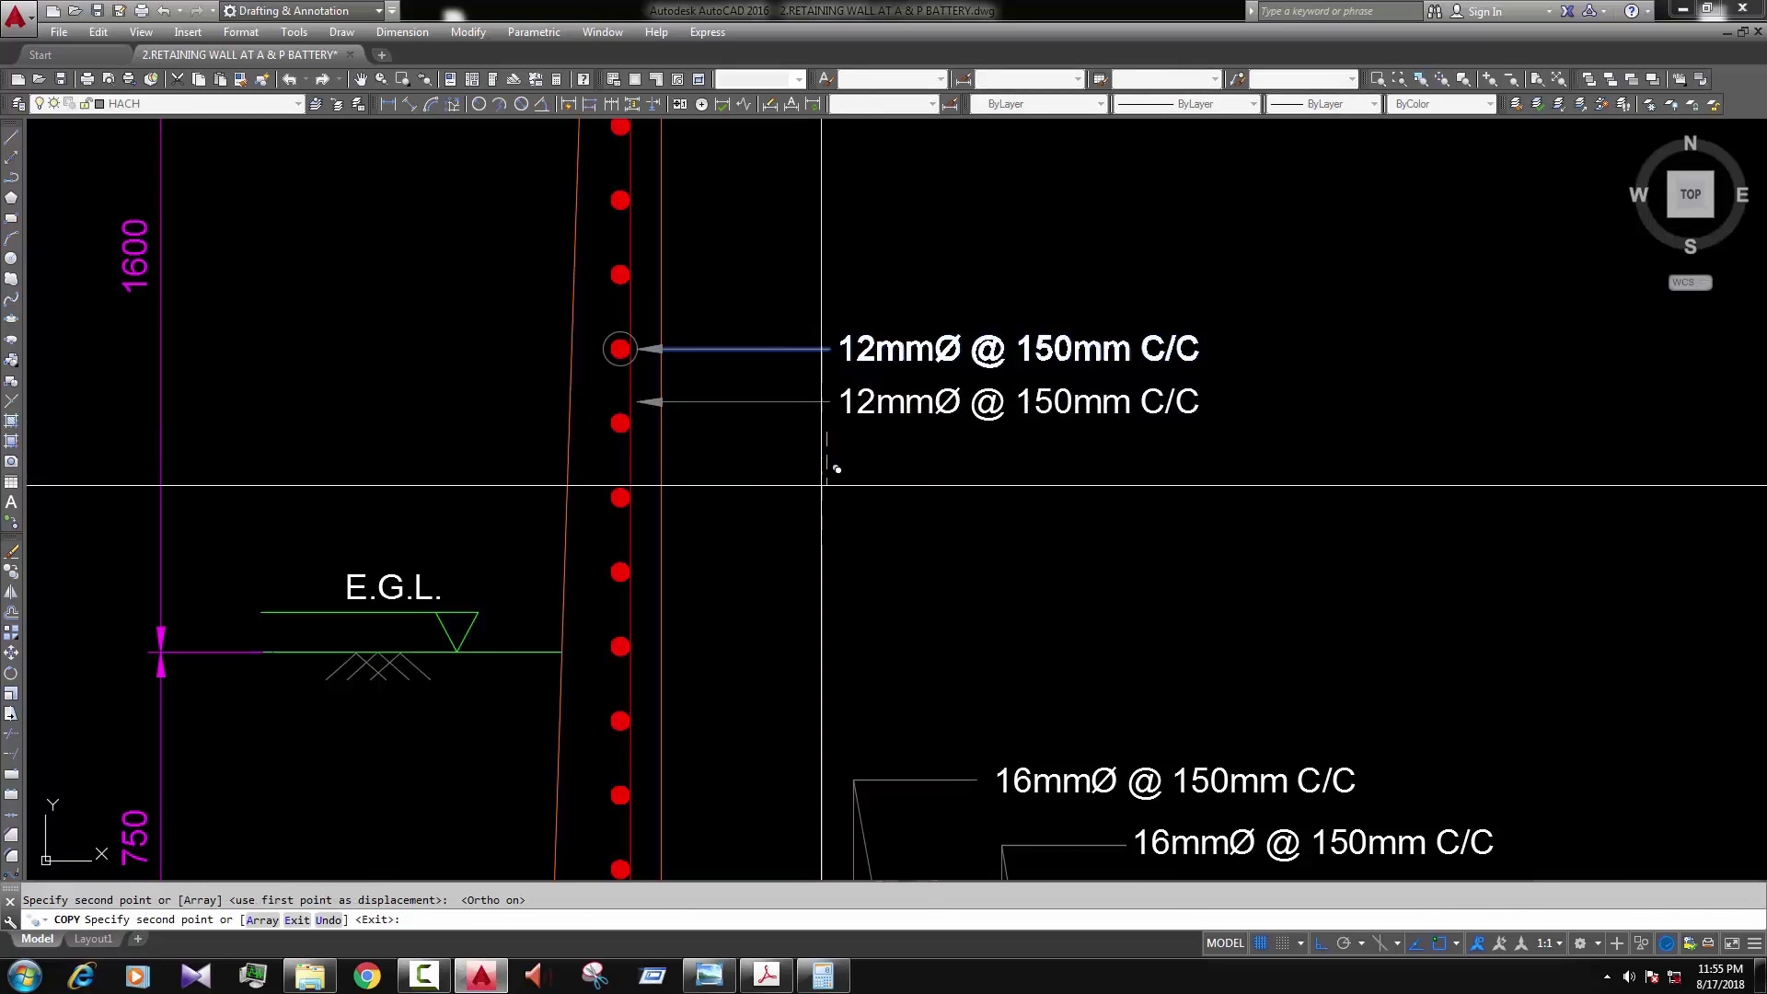
pyautogui.press('Escape')
# Step: Stretch the lower stem leader's arrowhead horizontally until it touches the vertical main bar line
pyautogui.scroll(2, 700, 414)
pyautogui.click(617, 391)
pyautogui.click(604, 391)
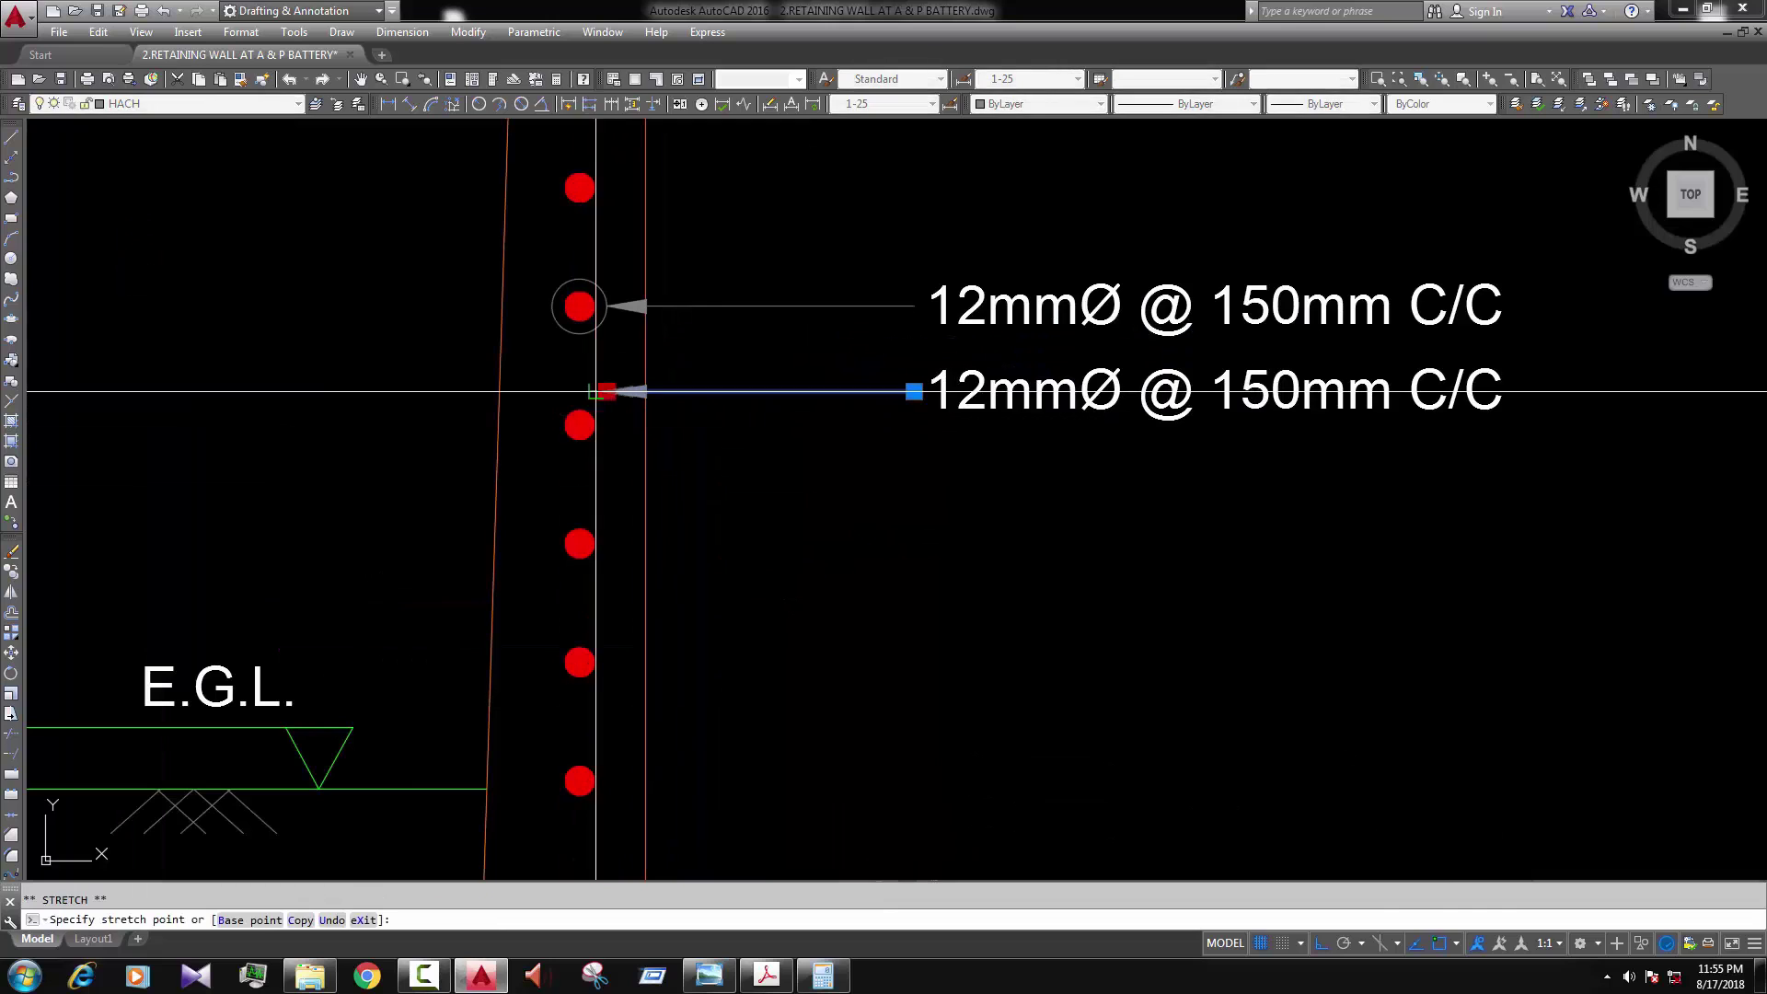
pyautogui.click(596, 391)
# Step: Change the lower stem leader's label to "16mmØ @ 150mm C/C"
pyautogui.doubleClick(961, 391)
pyautogui.moveTo(986, 393); pyautogui.dragTo(962, 391)
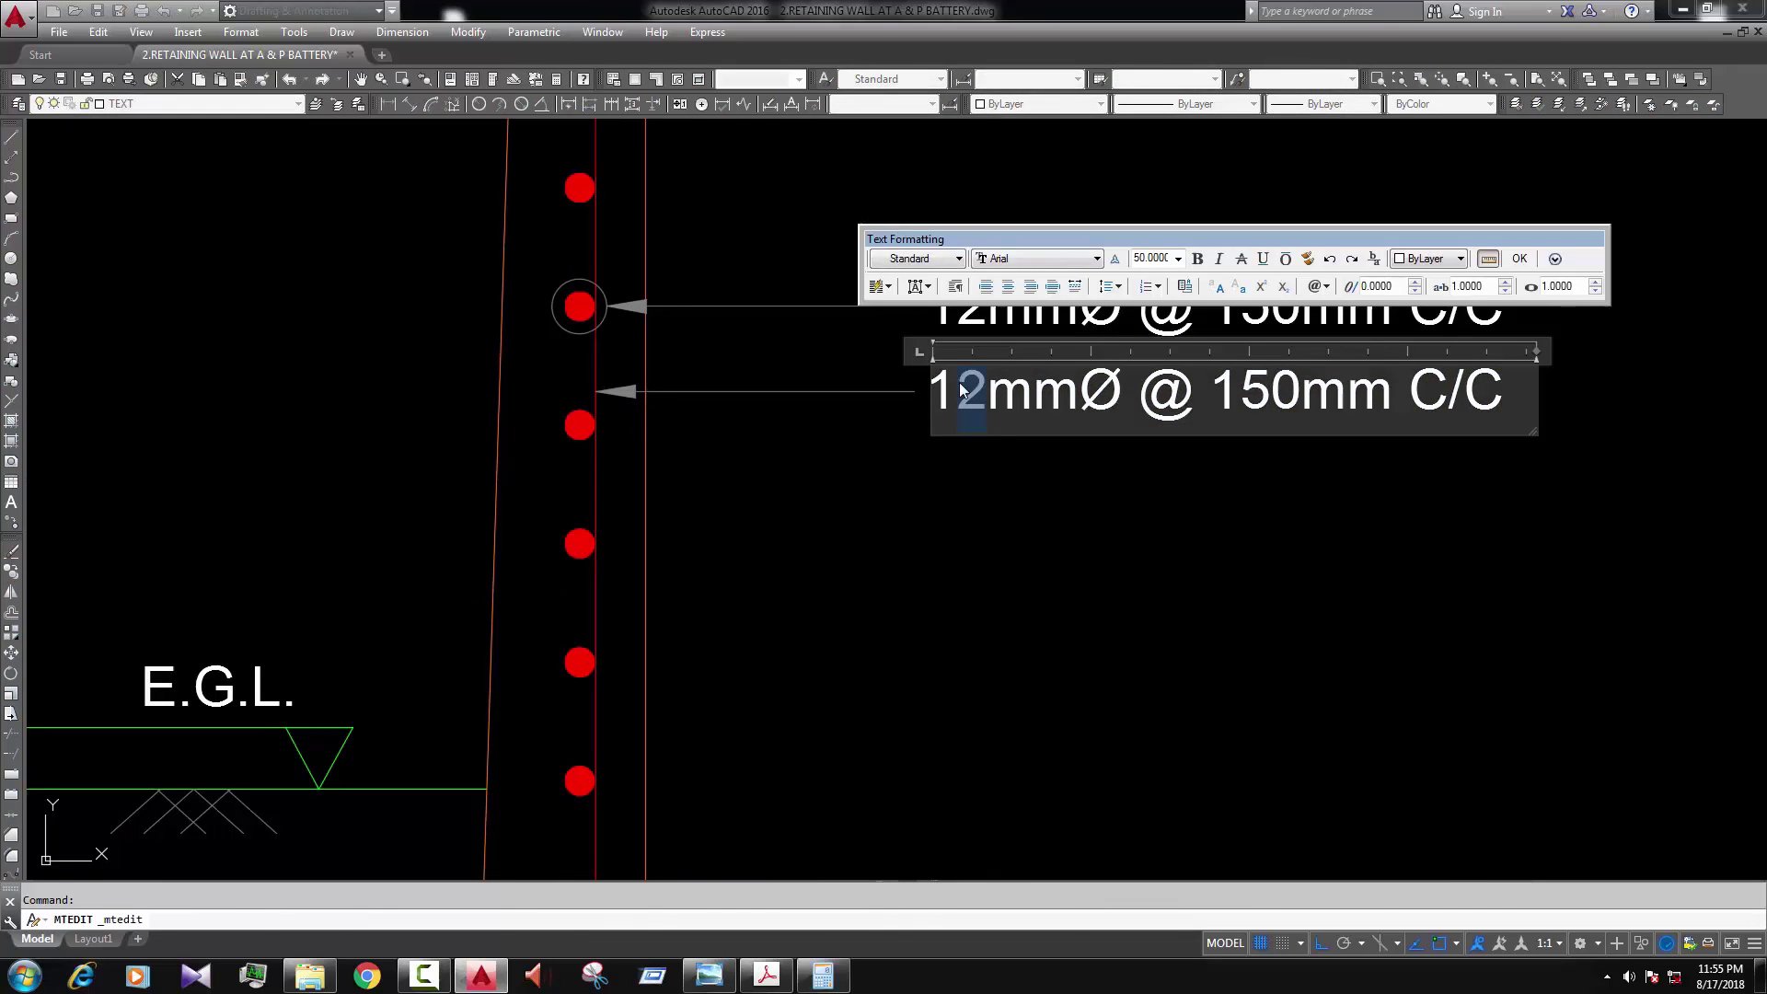
pyautogui.click(992, 525)
# Step: Copy the footing's upper "16mmØ @ 150mm C/C" label to the space below the 1650 dimension
pyautogui.scroll(-8, 994, 525)
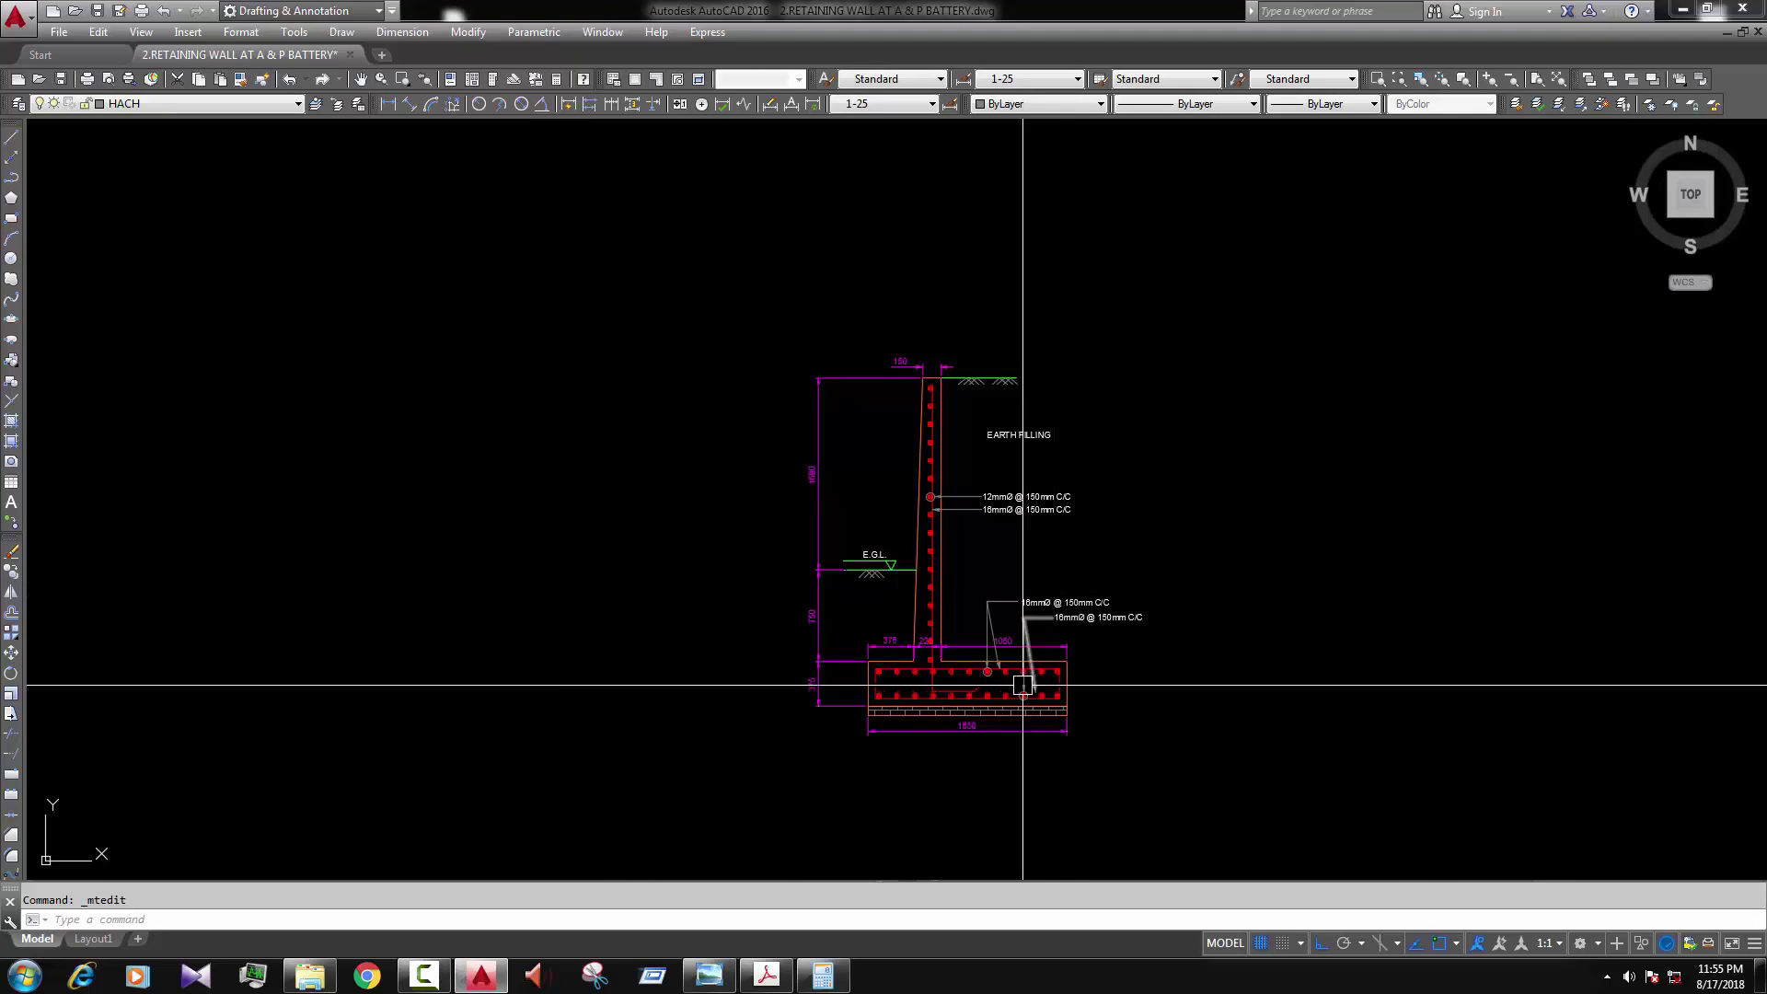
pyautogui.scroll(4, 1021, 694)
pyautogui.scroll(-4, 970, 491)
pyautogui.scroll(4, 1012, 442)
pyautogui.click(1040, 405)
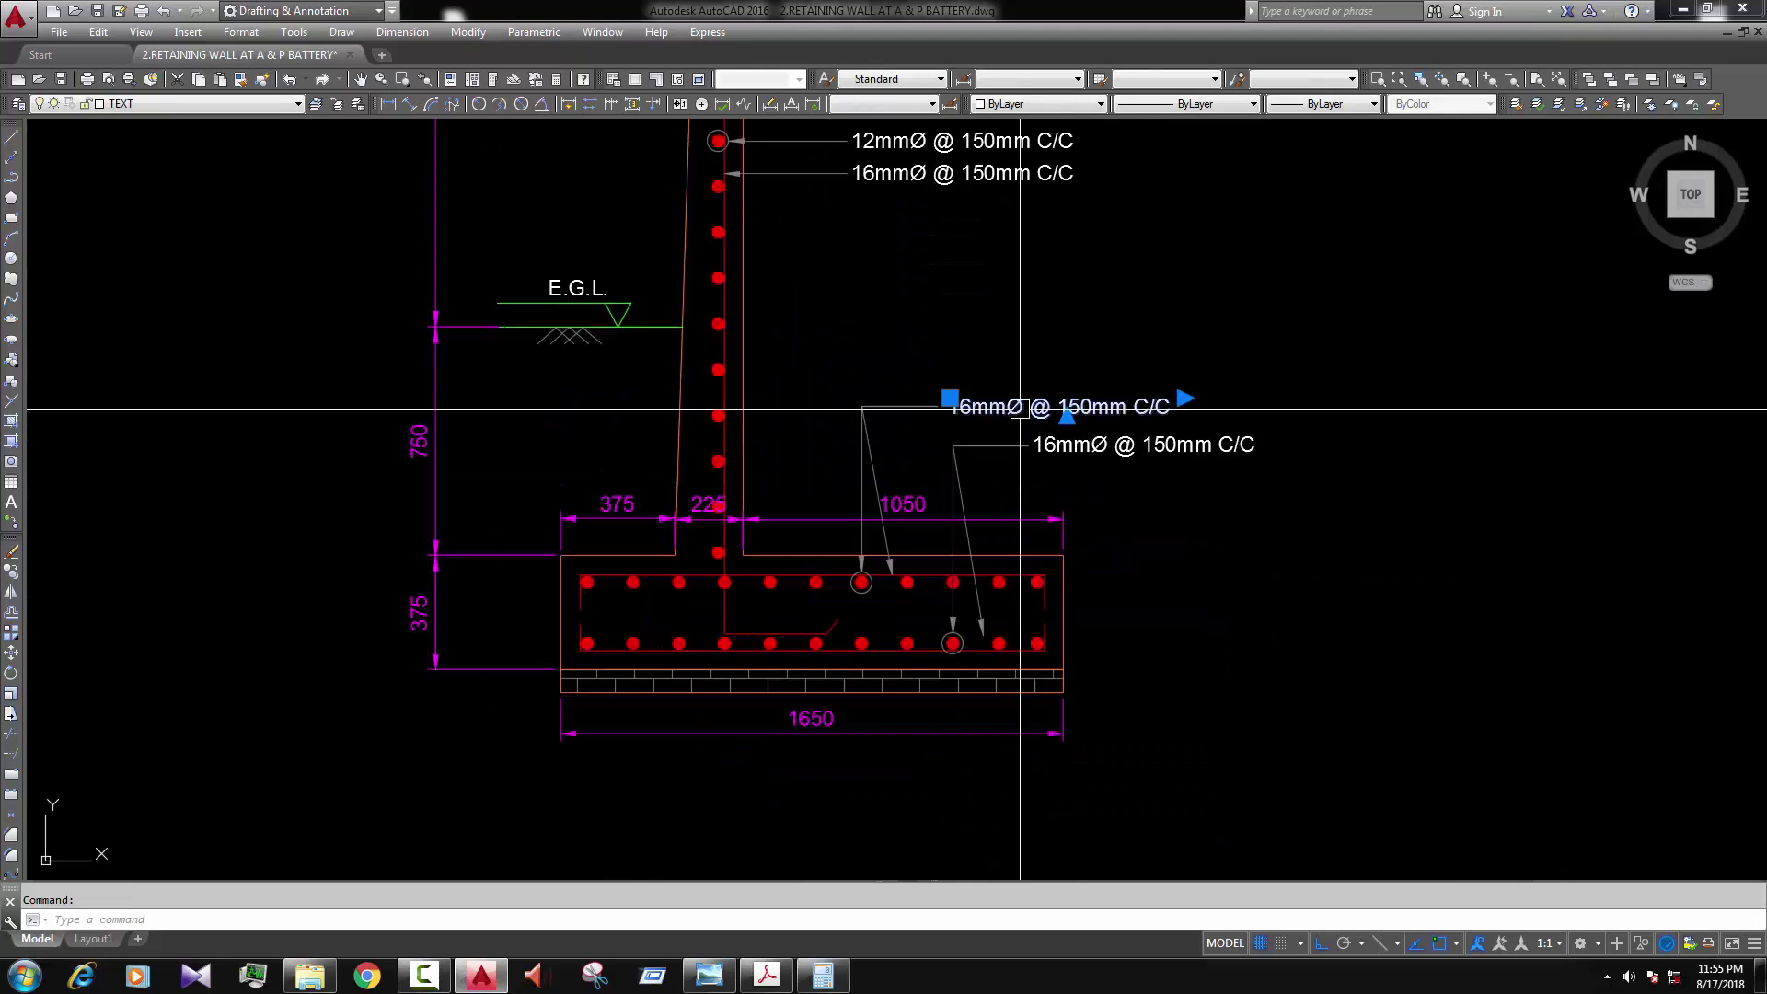
pyautogui.write('co')
pyautogui.press('Return')
pyautogui.click(1043, 407)
pyautogui.scroll(-4, 1042, 408)
pyautogui.scroll(4, 986, 620)
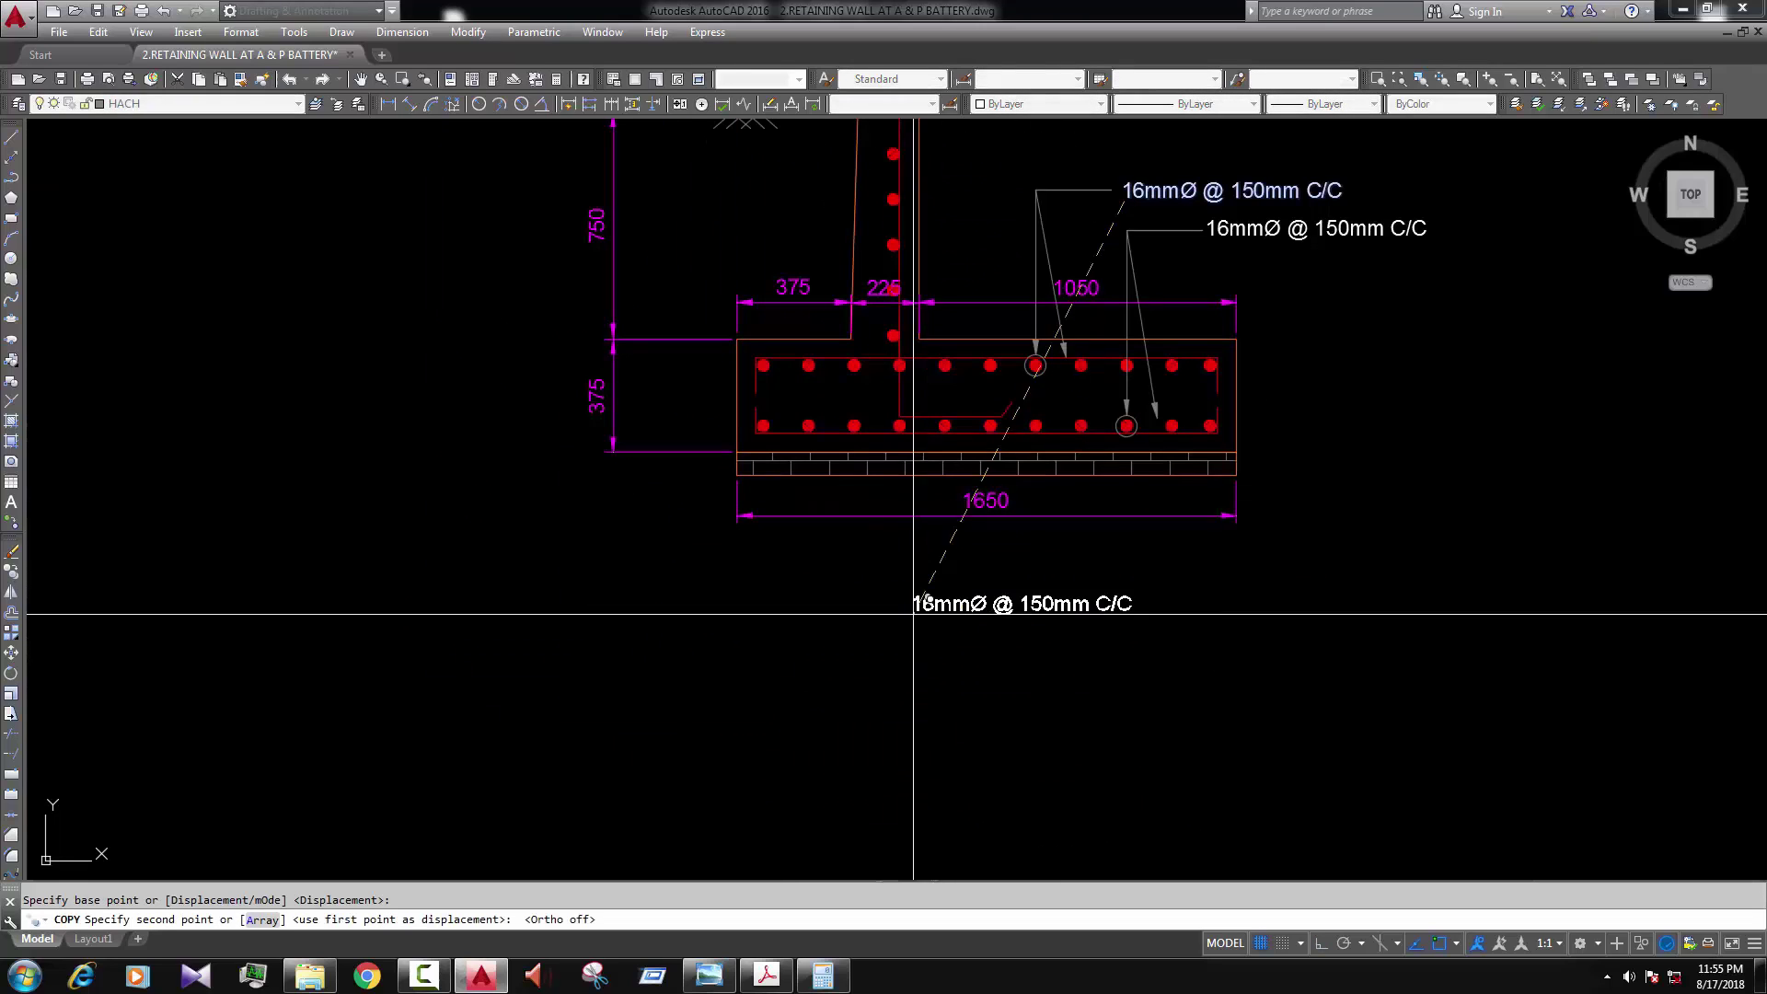
pyautogui.click(960, 550)
pyautogui.press('Escape')
# Step: Set the text height of the copied label below the footing to 65
pyautogui.doubleClick(959, 550)
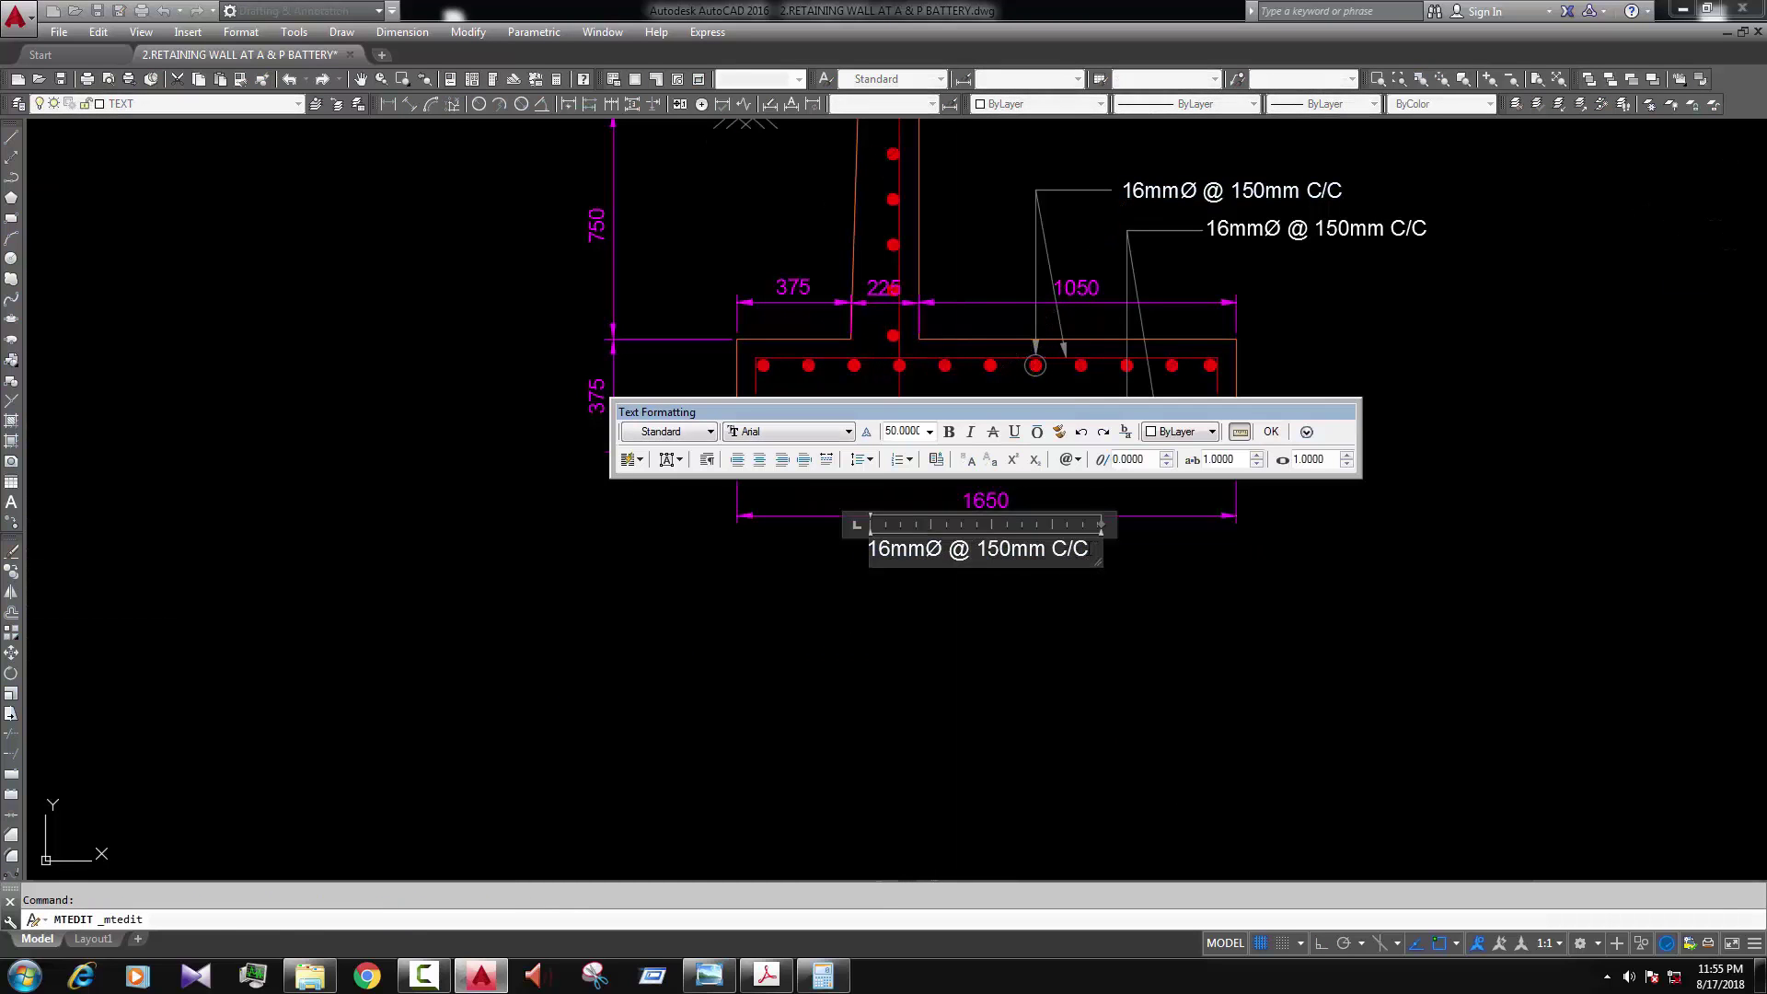
pyautogui.click(892, 433)
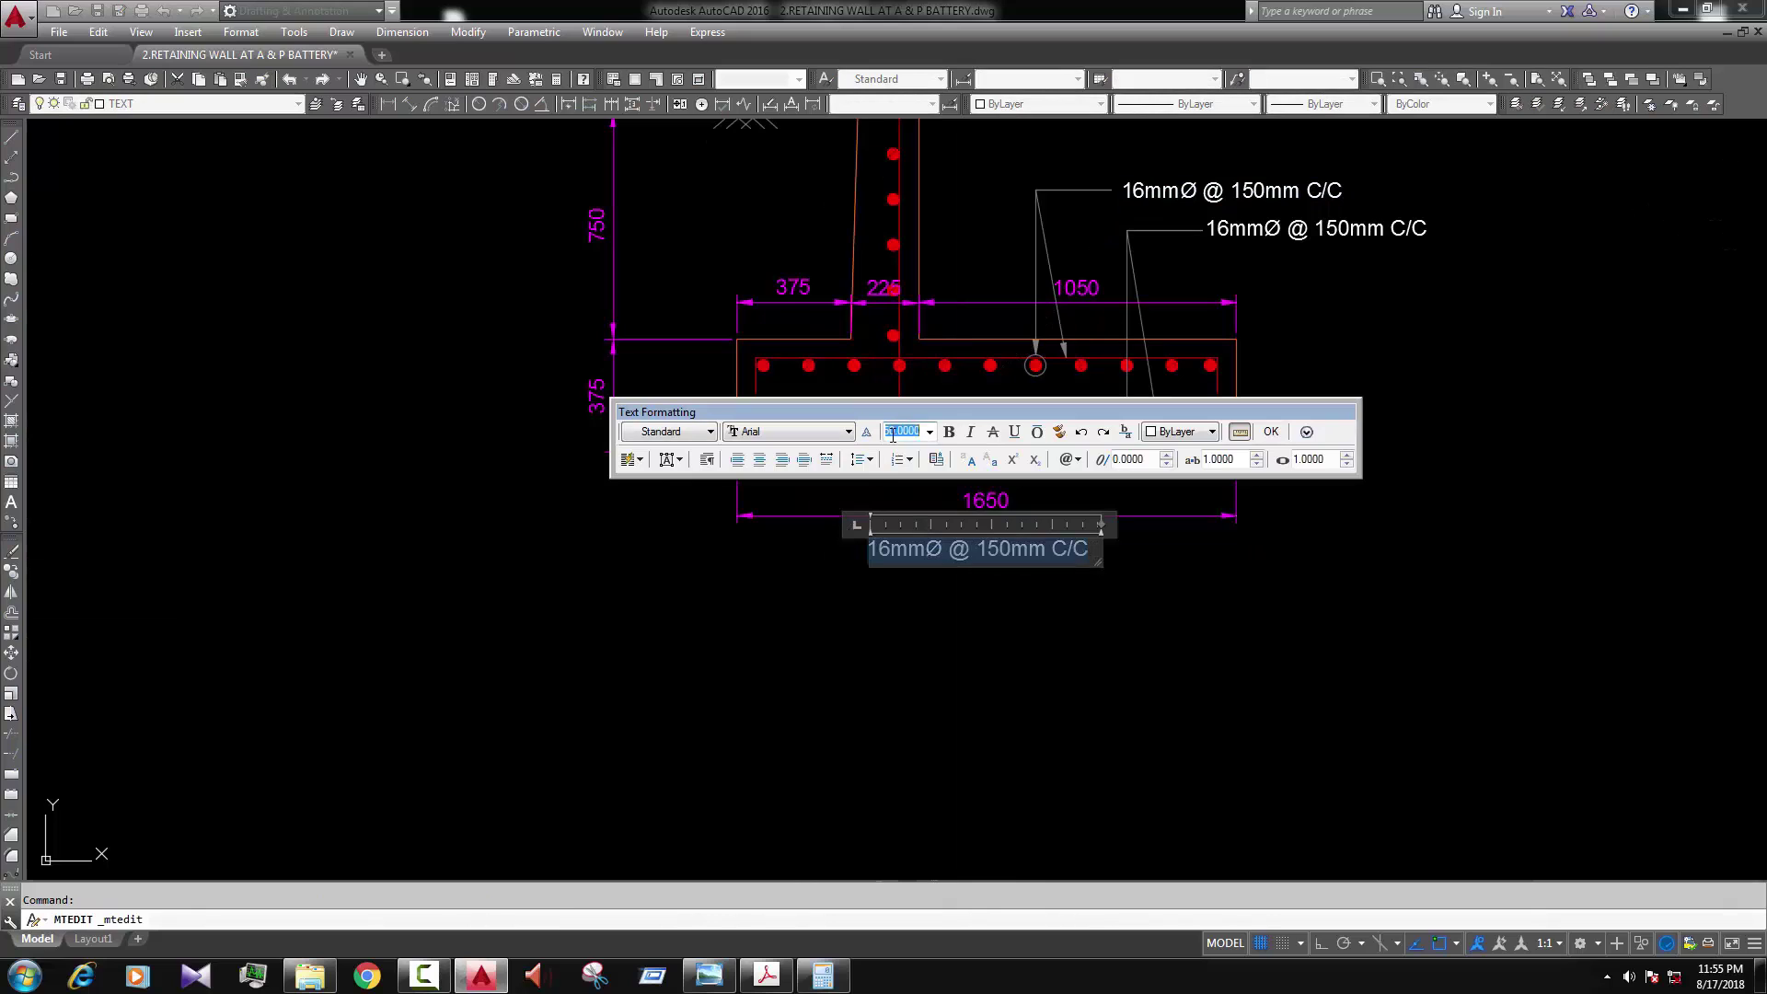
pyautogui.write('65')
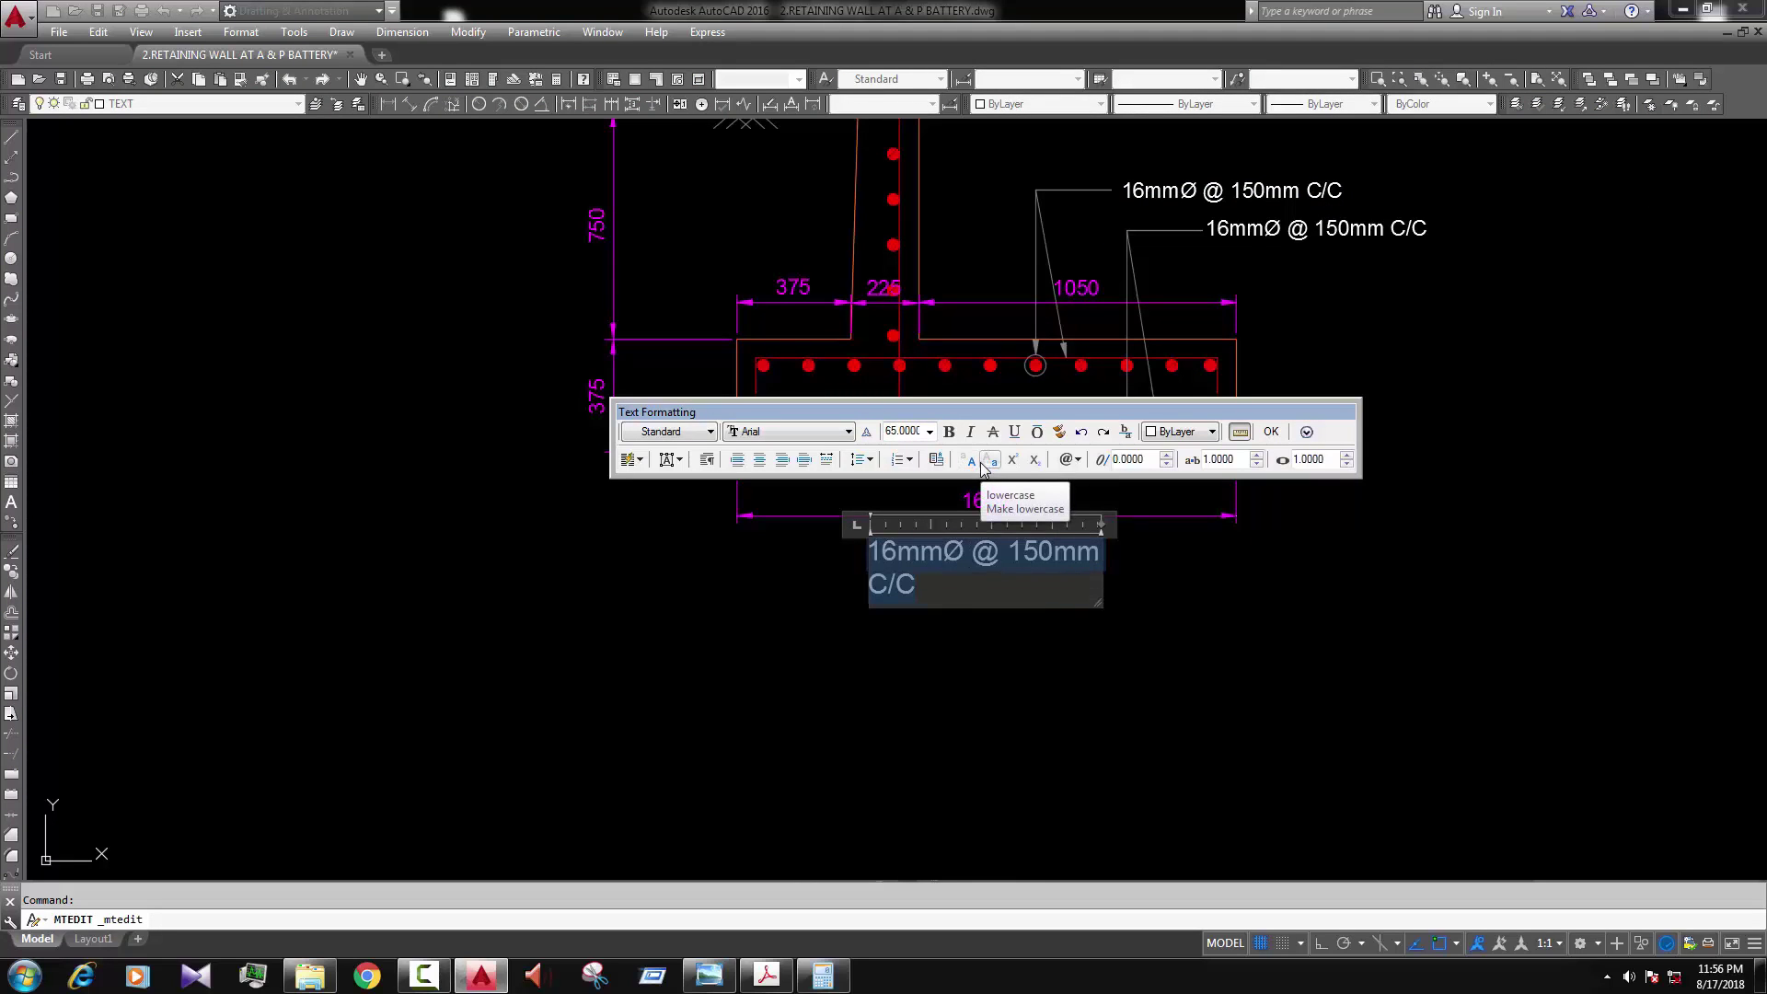
# Step: Replace the copied label's text with the underlined title "SECTION OF RETAINING WALL" and widen its text box to one line
pyautogui.write('SEC')
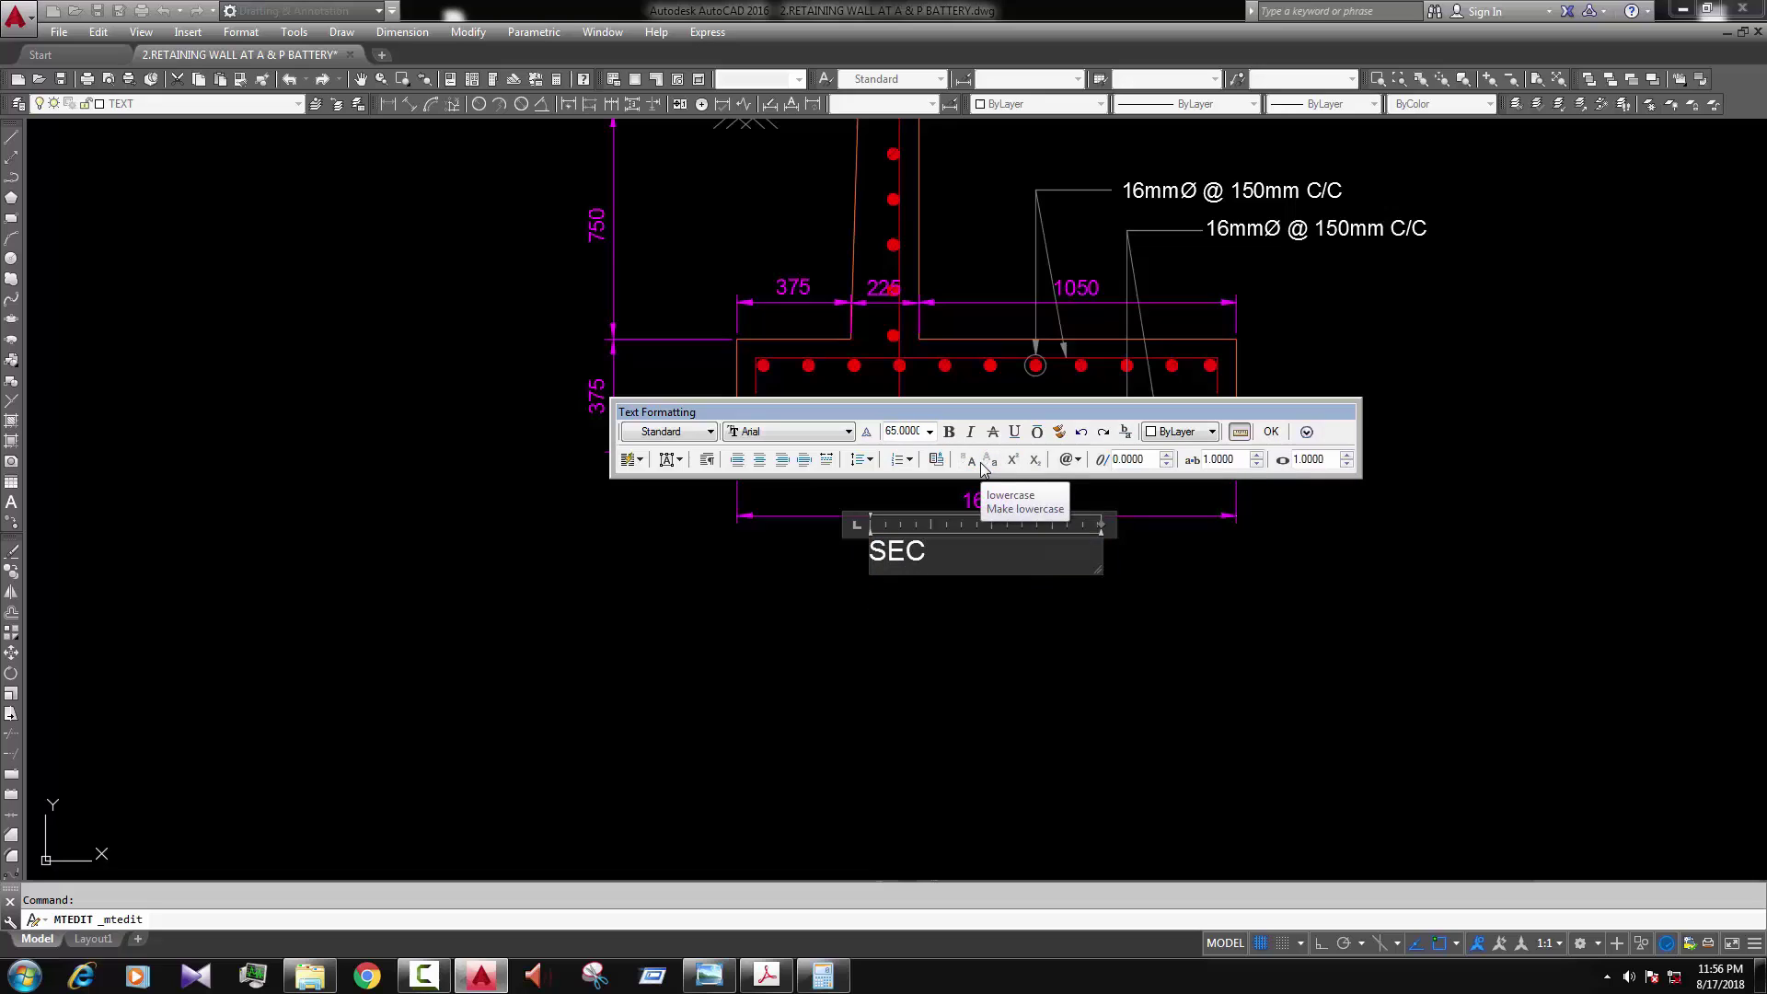
pyautogui.write('TION OF RETAINNI')
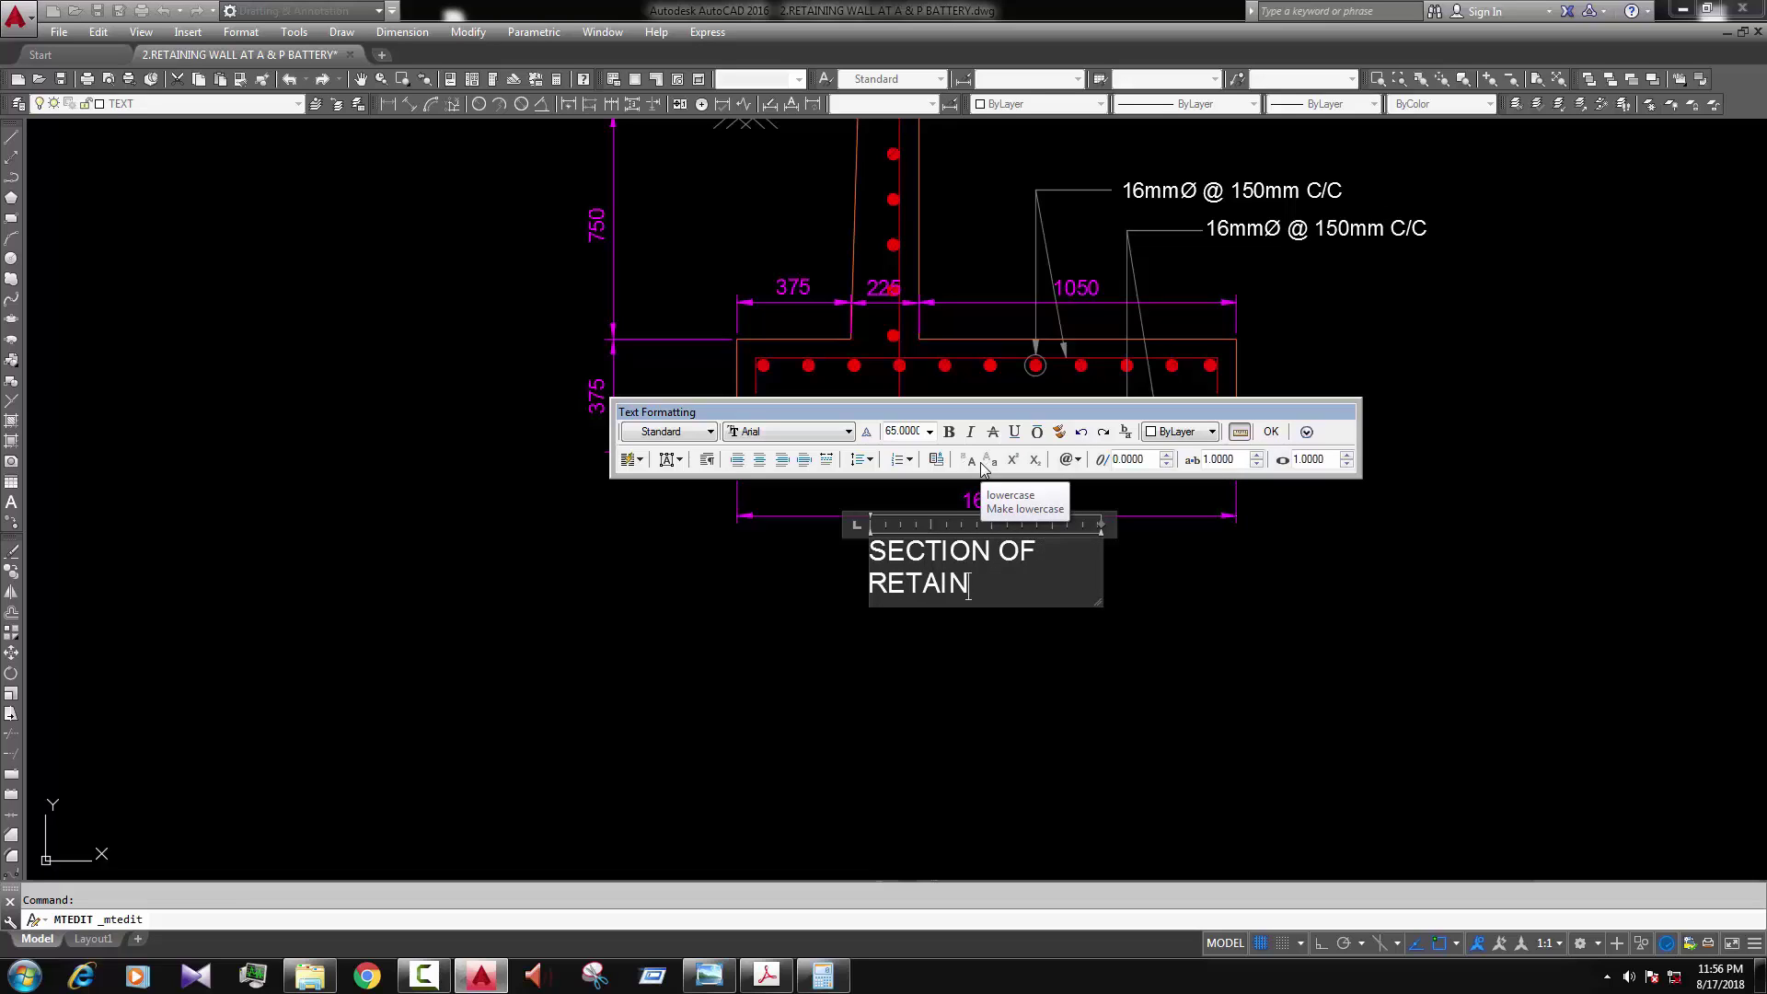
pyautogui.press('BackSpace')
pyautogui.press('BackSpace')
pyautogui.write('ING ')
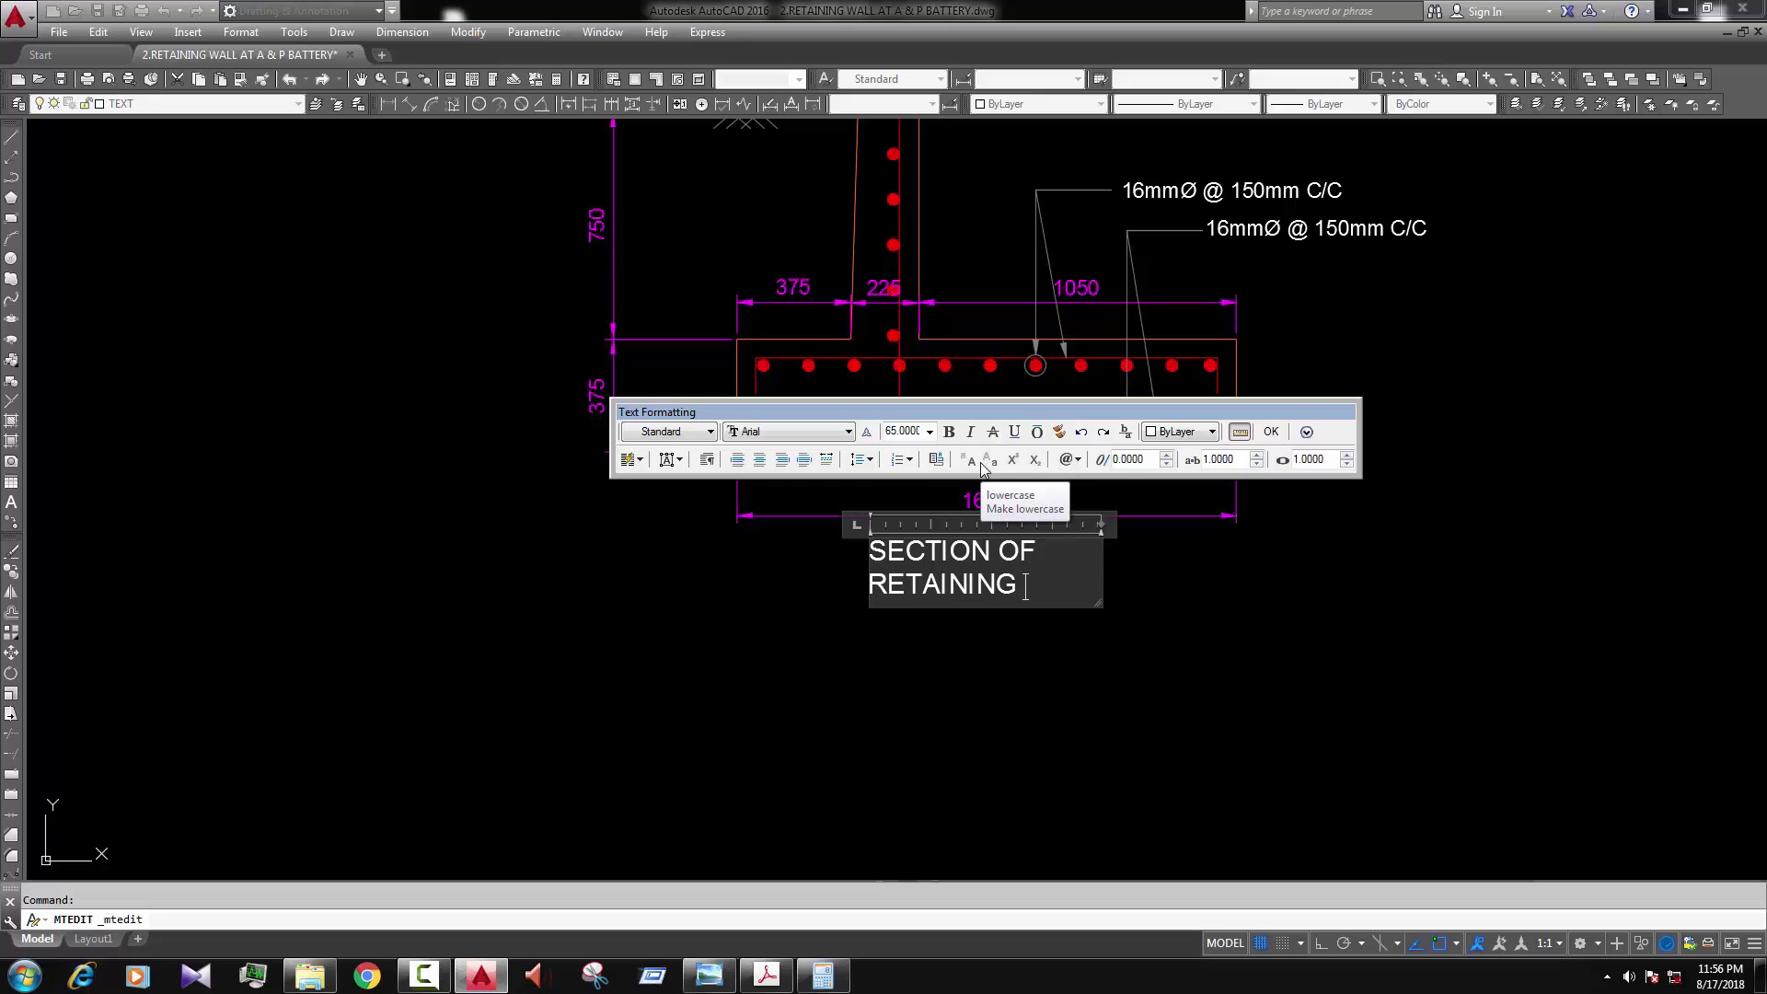
pyautogui.write('WALL')
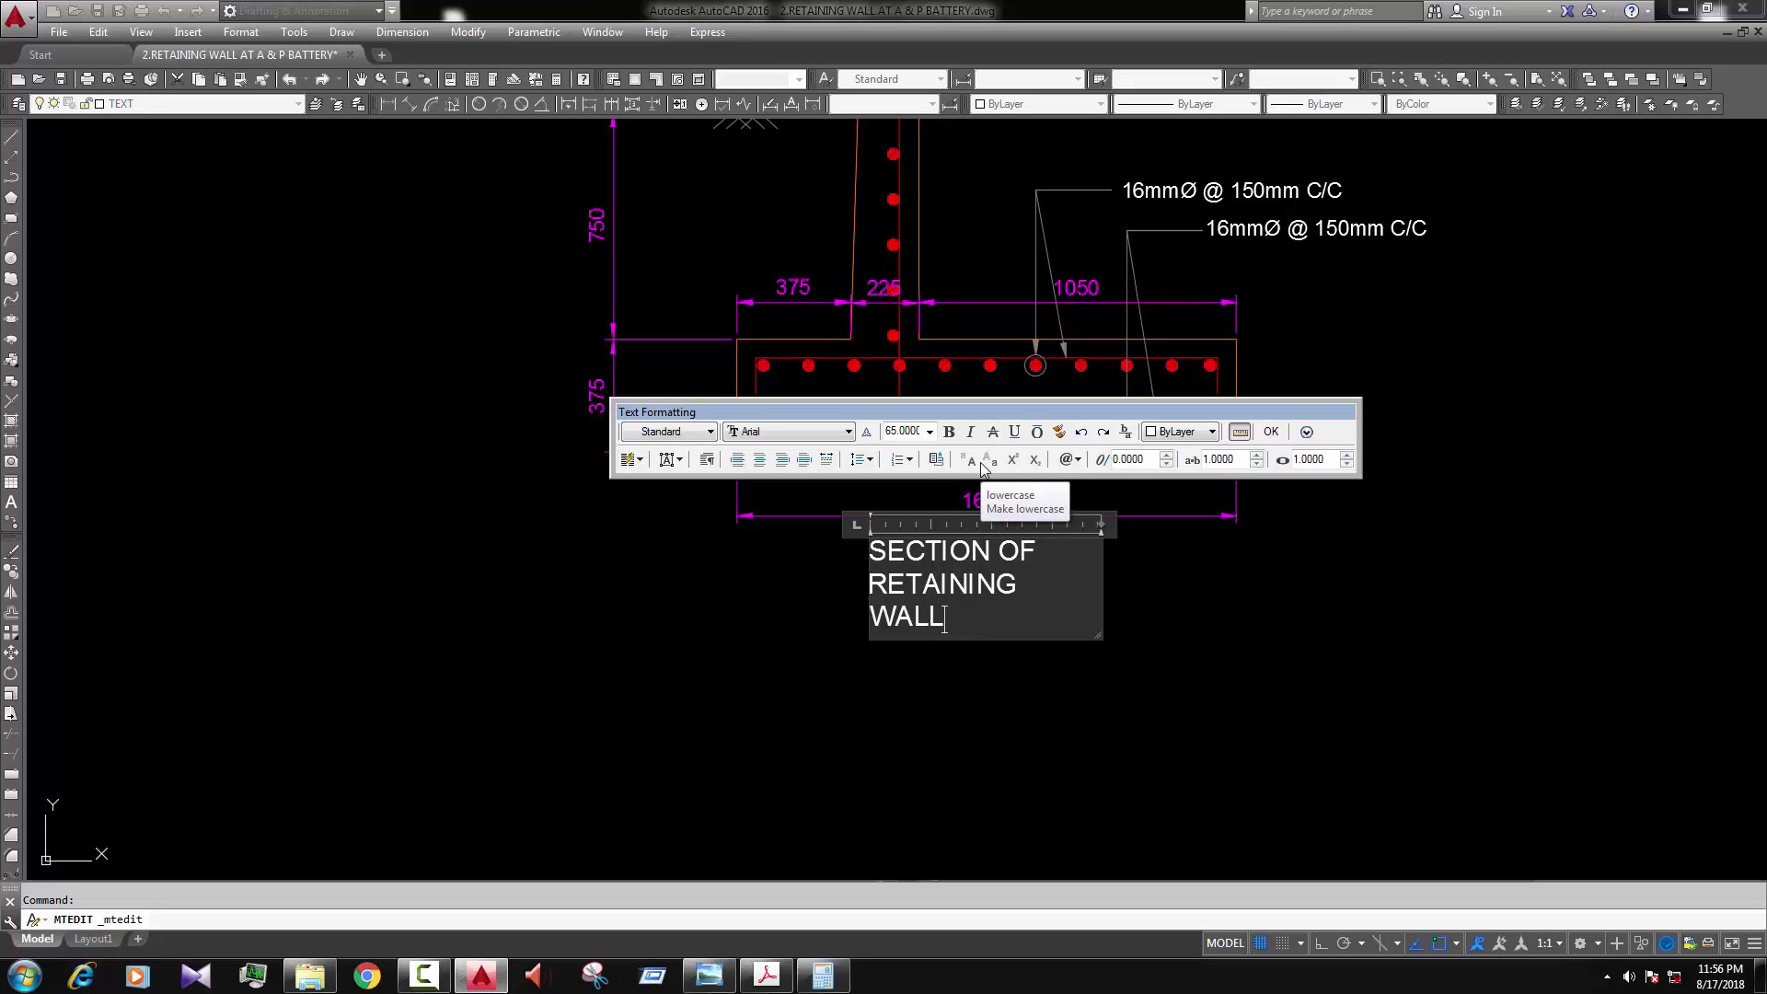
pyautogui.moveTo(1102, 522); pyautogui.dragTo(1347, 523)
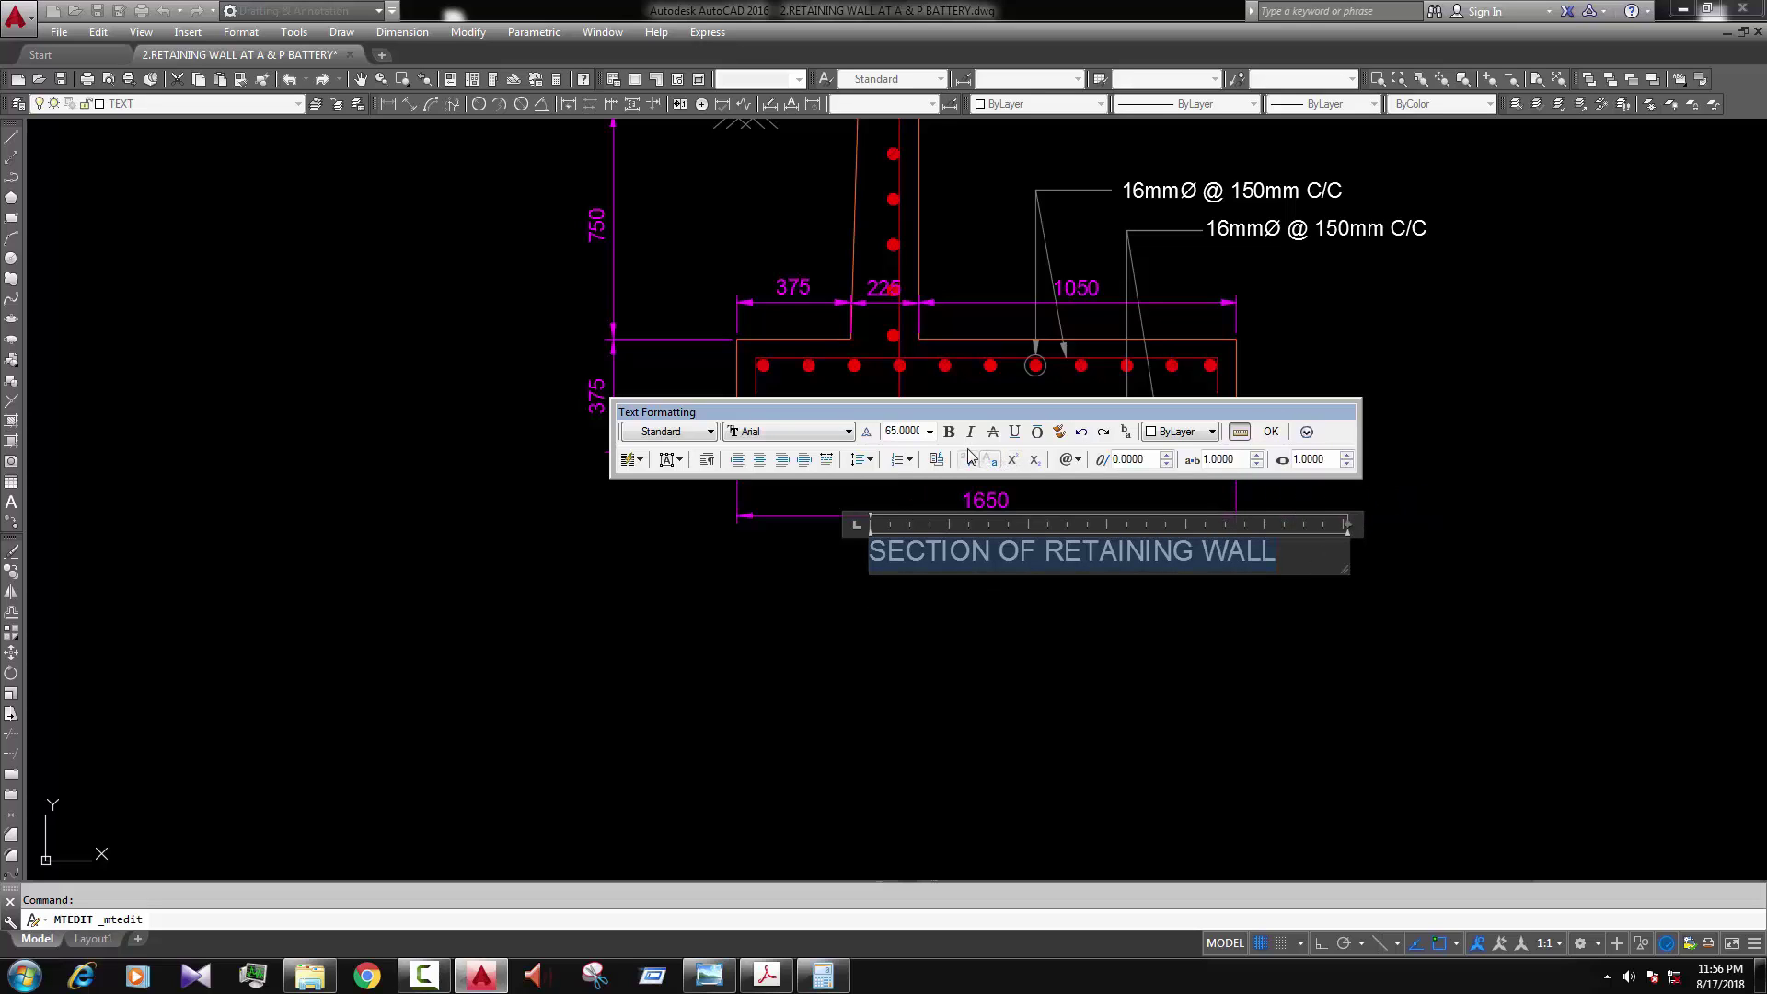
pyautogui.click(1008, 608)
# Step: Move the "SECTION OF RETAINING WALL" title so it sits centred beneath the footing's 1650 dimension
pyautogui.click(975, 577)
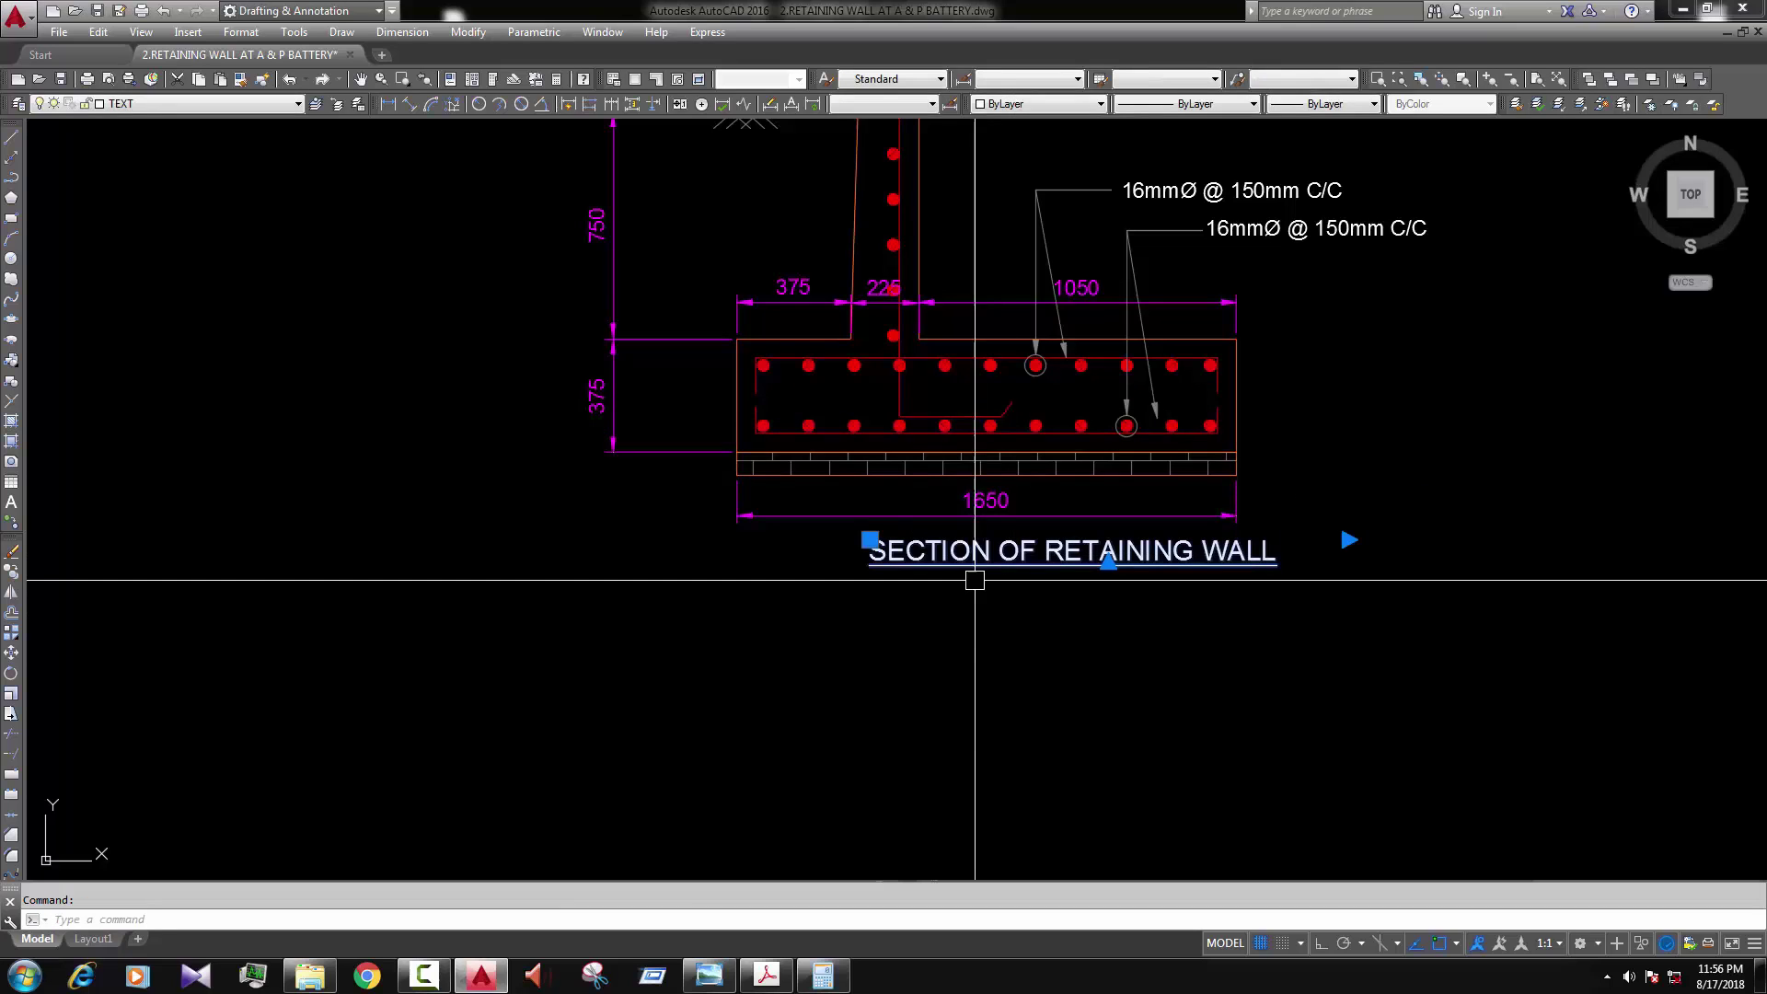
pyautogui.write('m')
pyautogui.press('Return')
pyautogui.click(991, 693)
pyautogui.press('Escape')
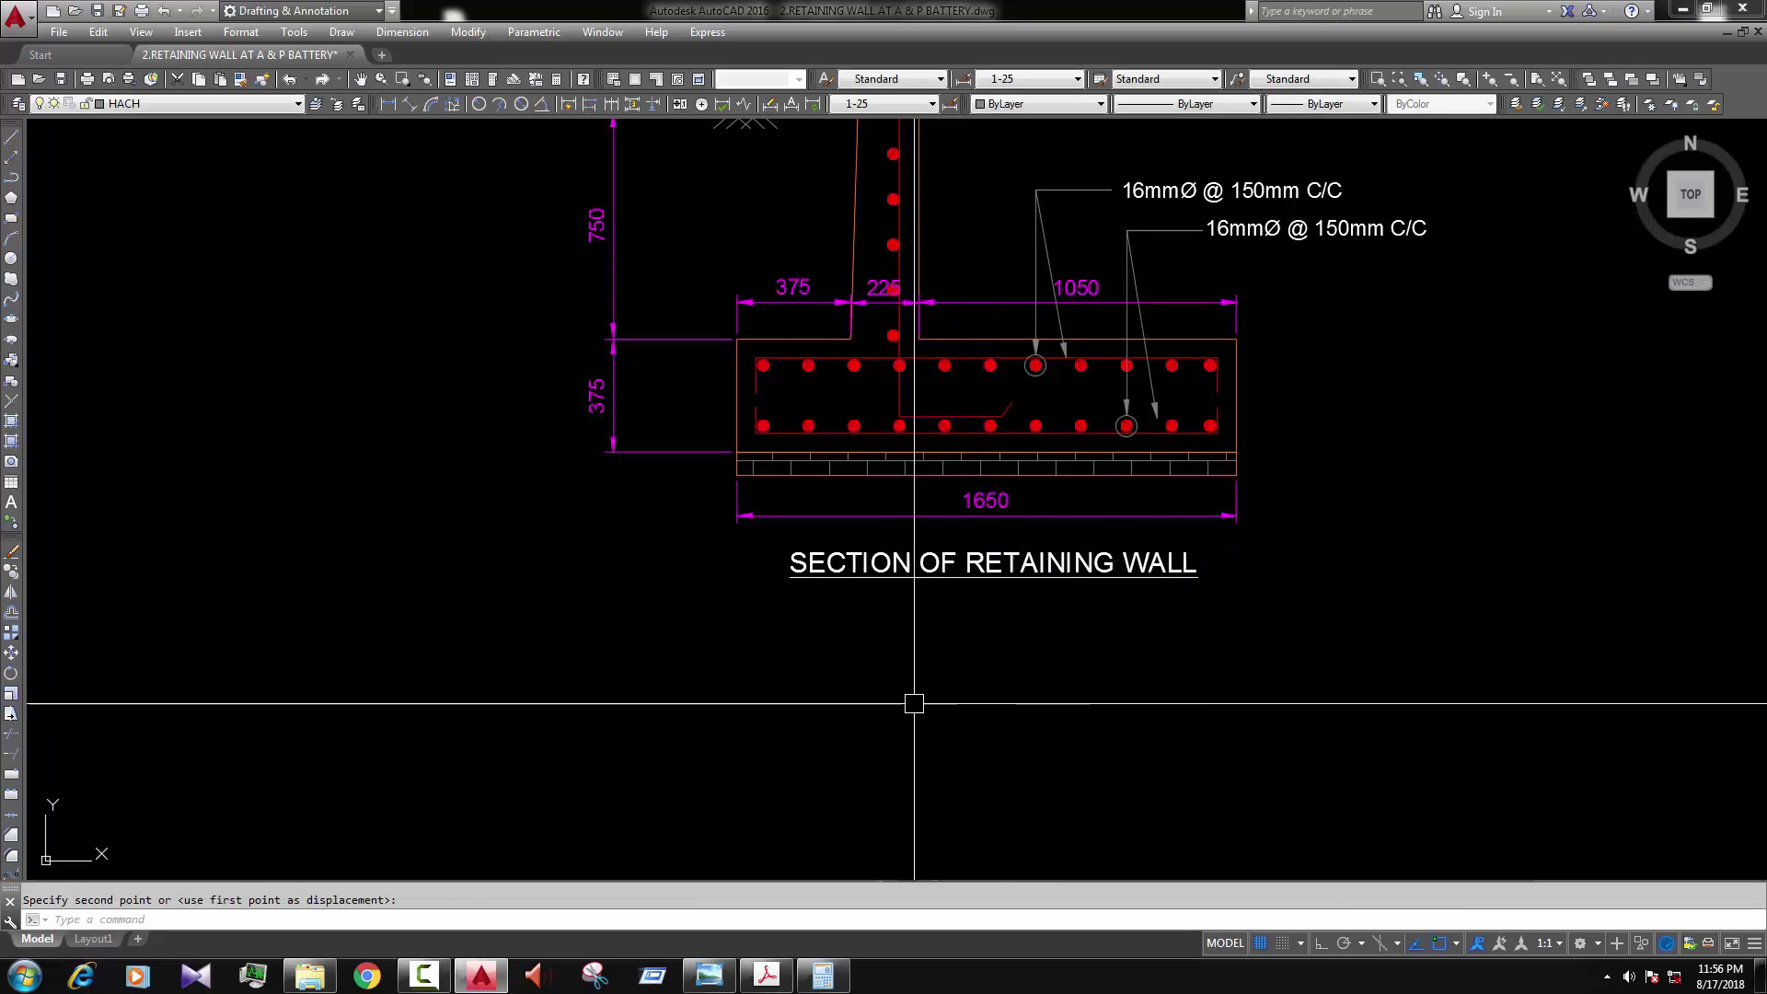
# Step: Continue the footing's vertical 375 dimension down to the underside of the brick soling
pyautogui.scroll(-4, 920, 700)
pyautogui.scroll(2, 1140, 460)
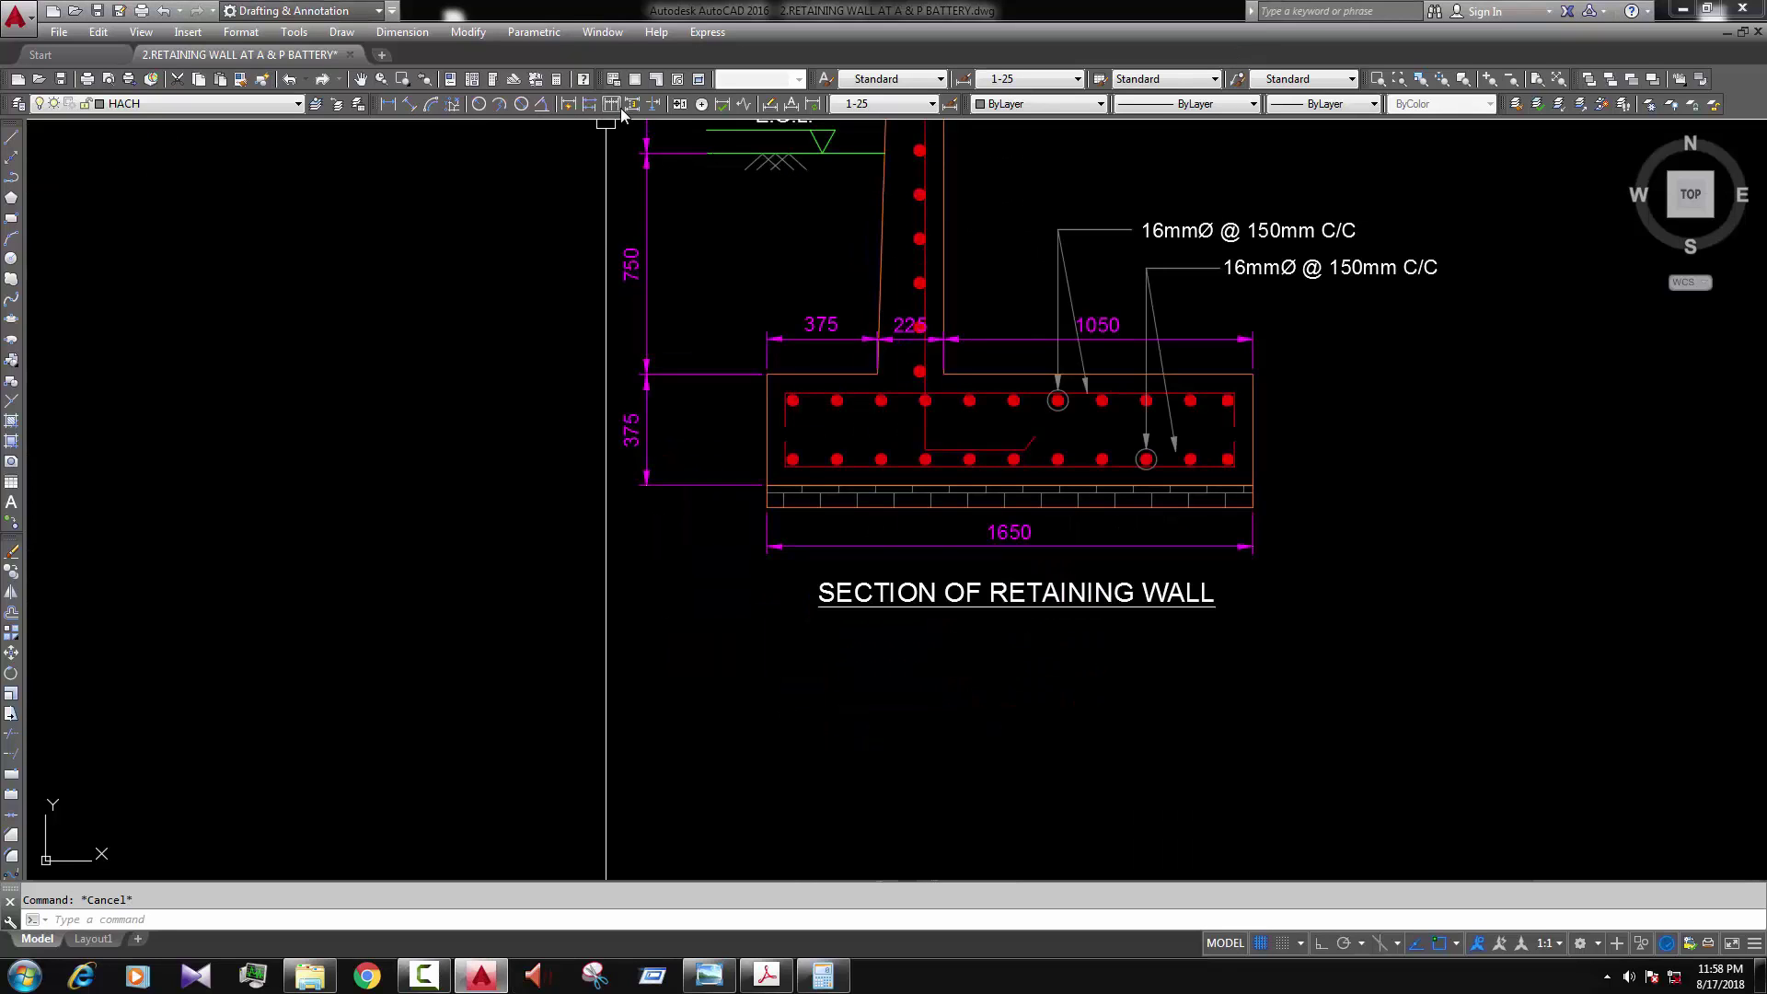
pyautogui.click(615, 105)
pyautogui.press('Return')
pyautogui.click(734, 473)
pyautogui.scroll(2, 742, 481)
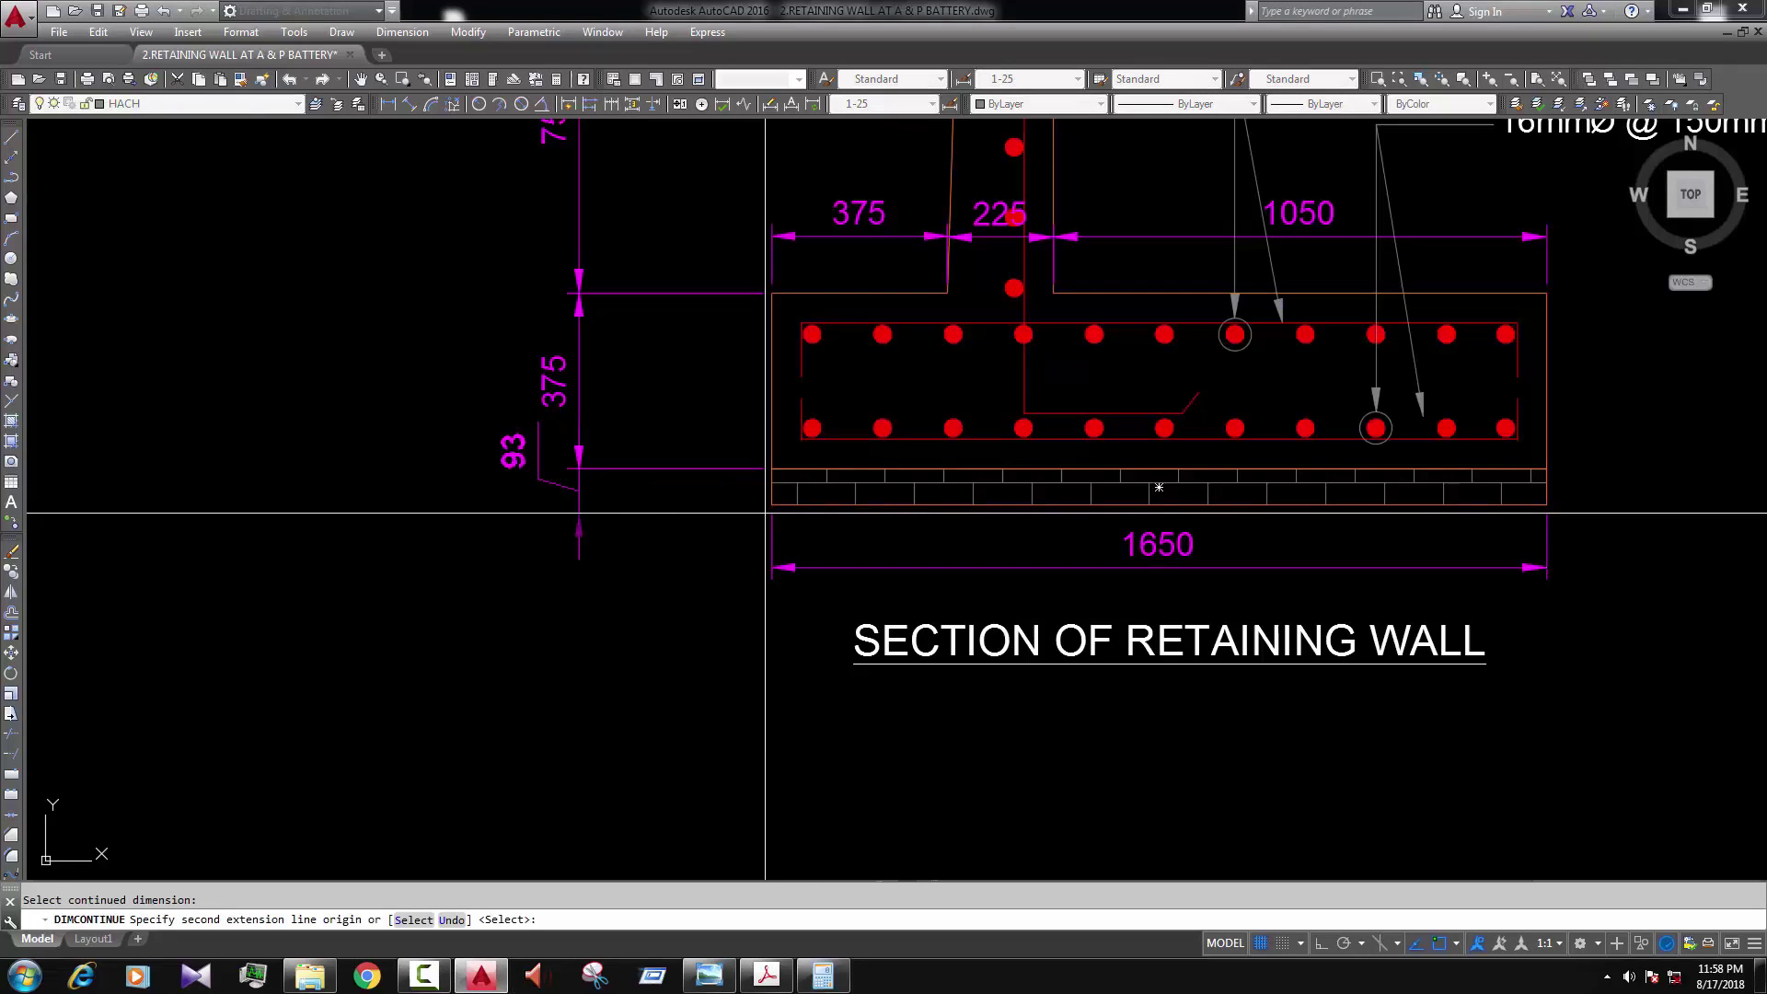
pyautogui.click(585, 512)
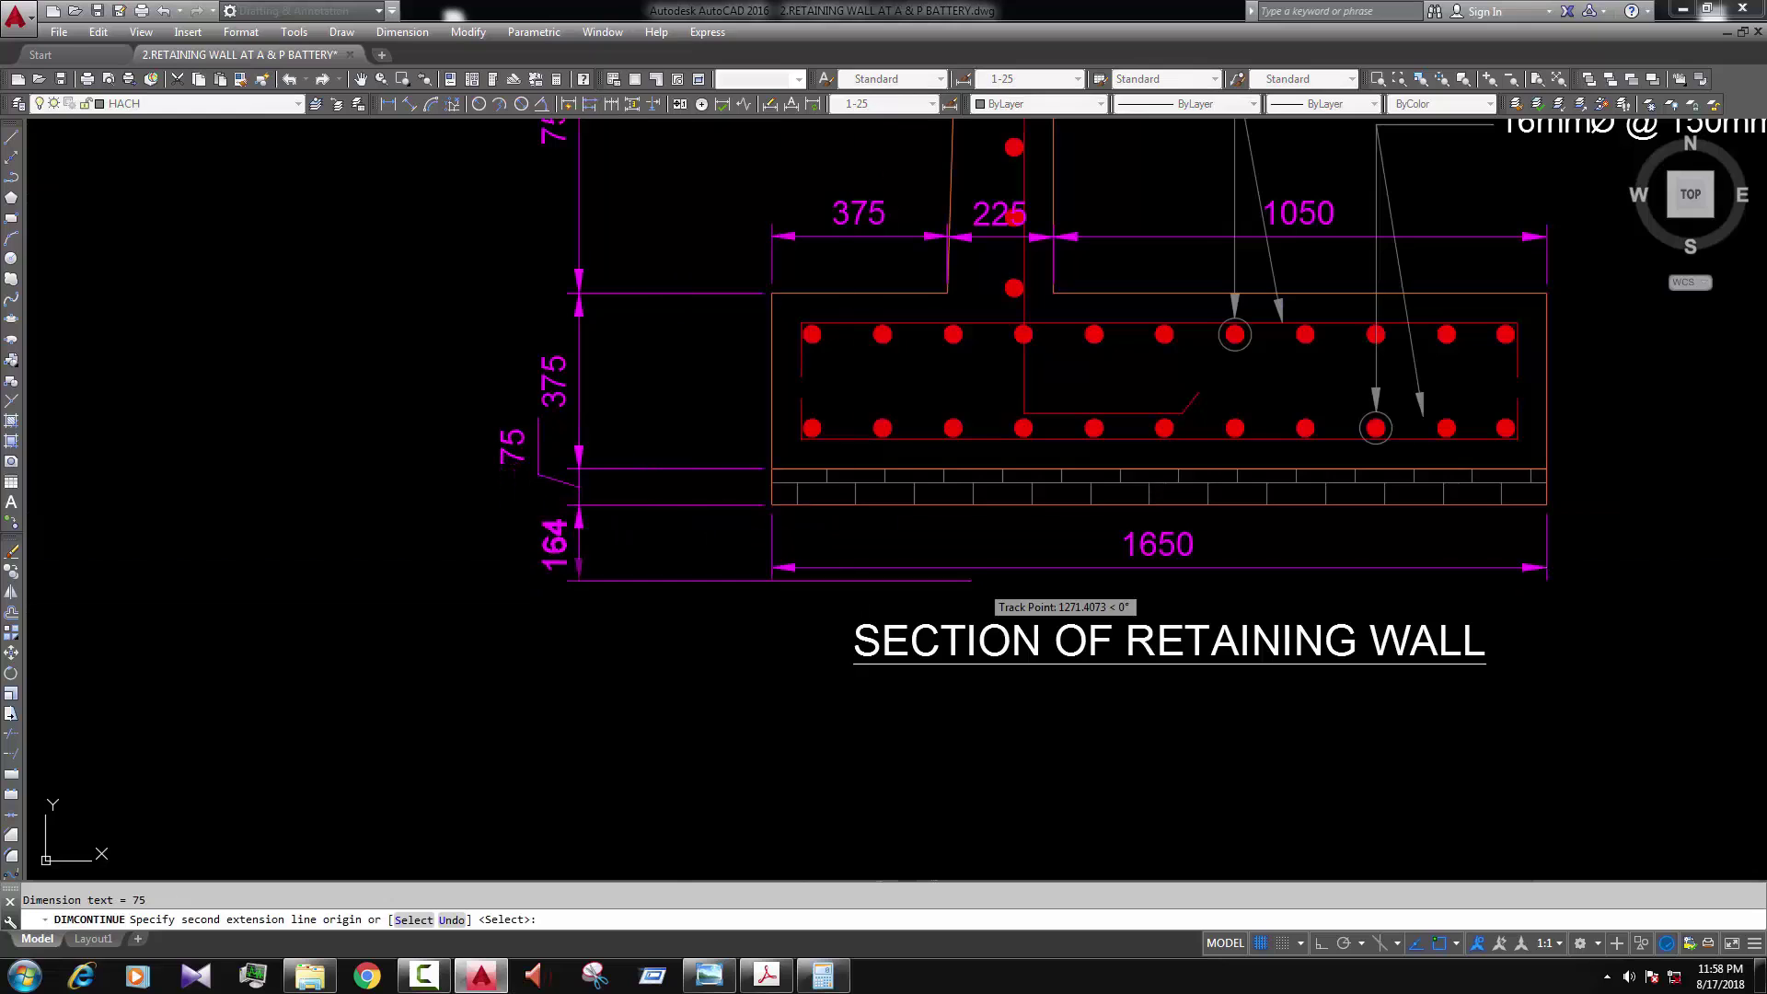
pyautogui.press('Escape')
# Step: Draw a horizontal leader pointing to the right end of the brick soling beneath the footing
pyautogui.write('LE')
pyautogui.press('Return')
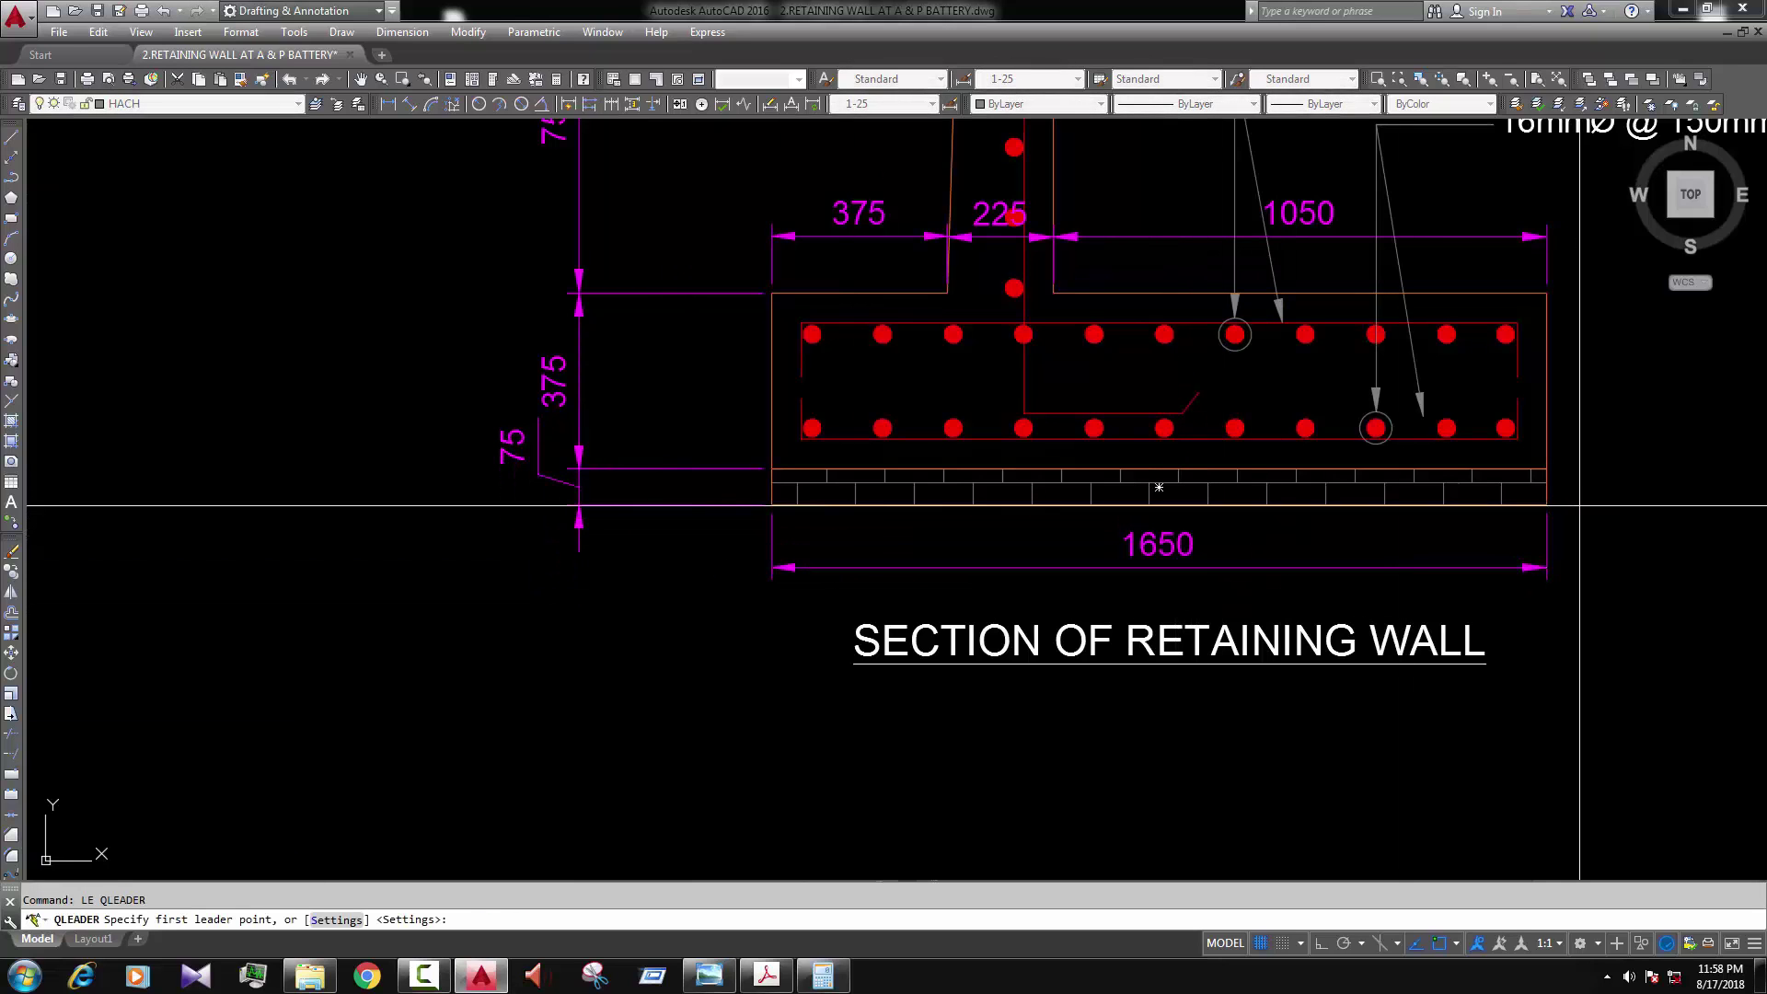
pyautogui.click(1549, 490)
pyautogui.moveTo(1664, 507); pyautogui.dragTo(1146, 502, button='middle')
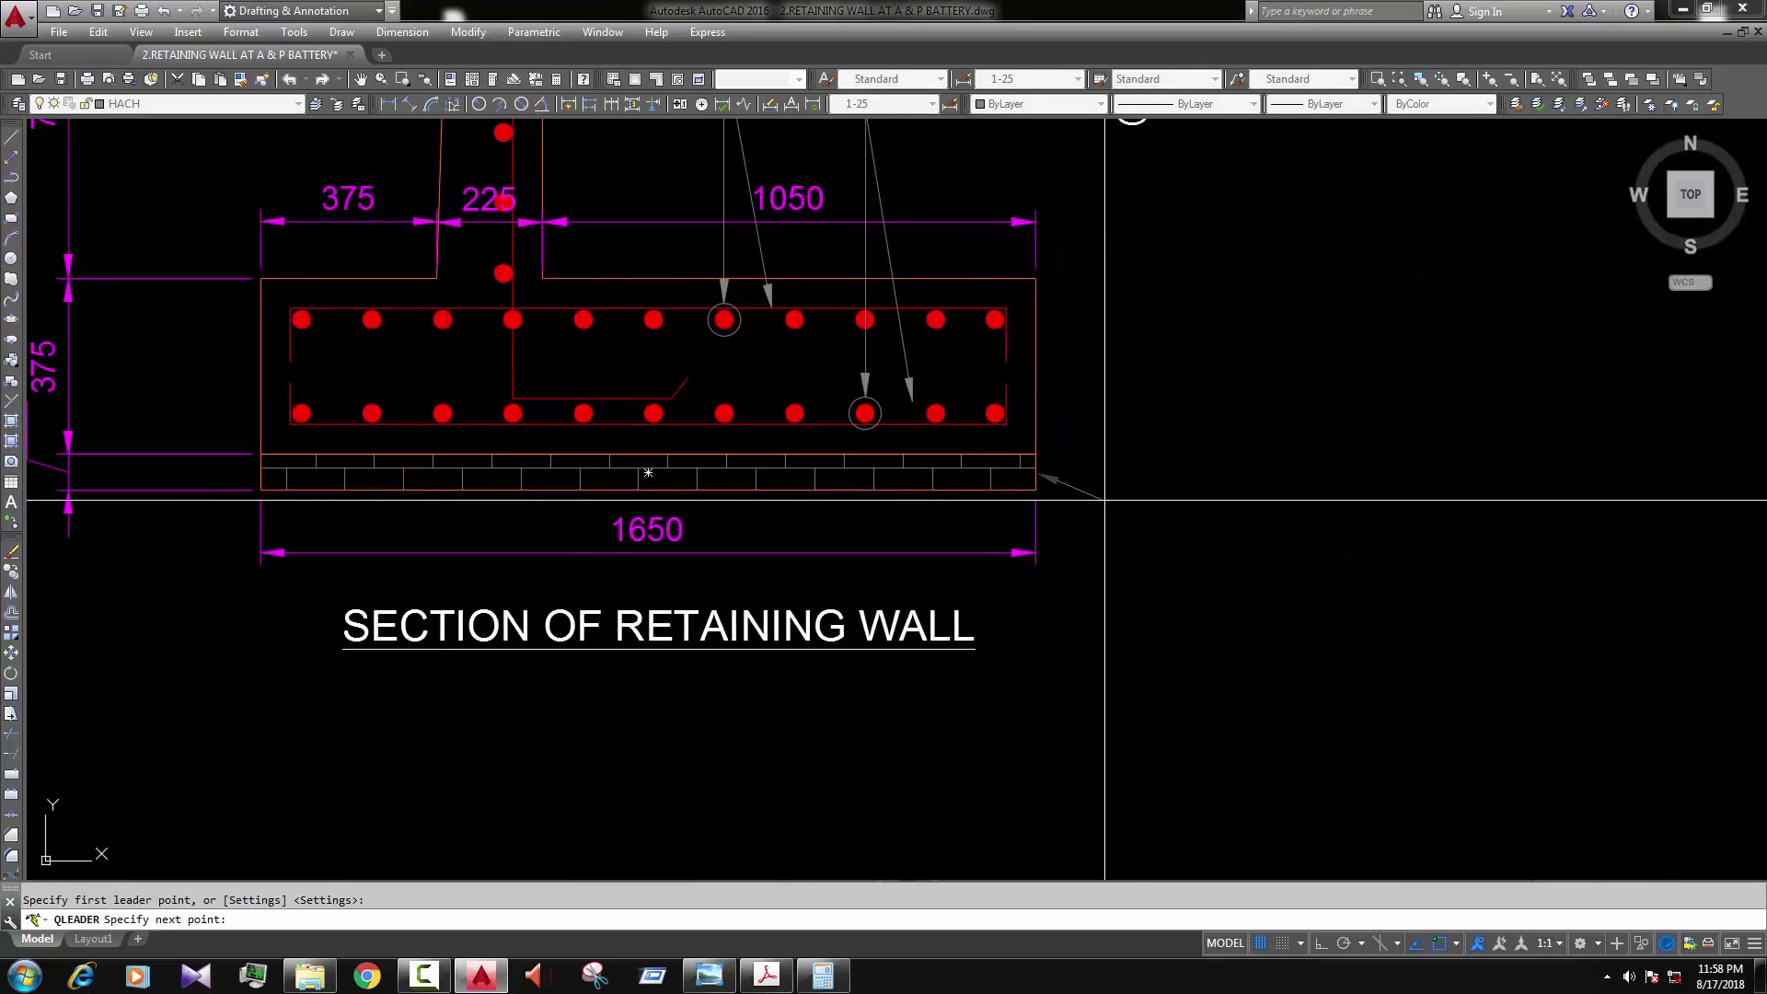
pyautogui.press('Escape')
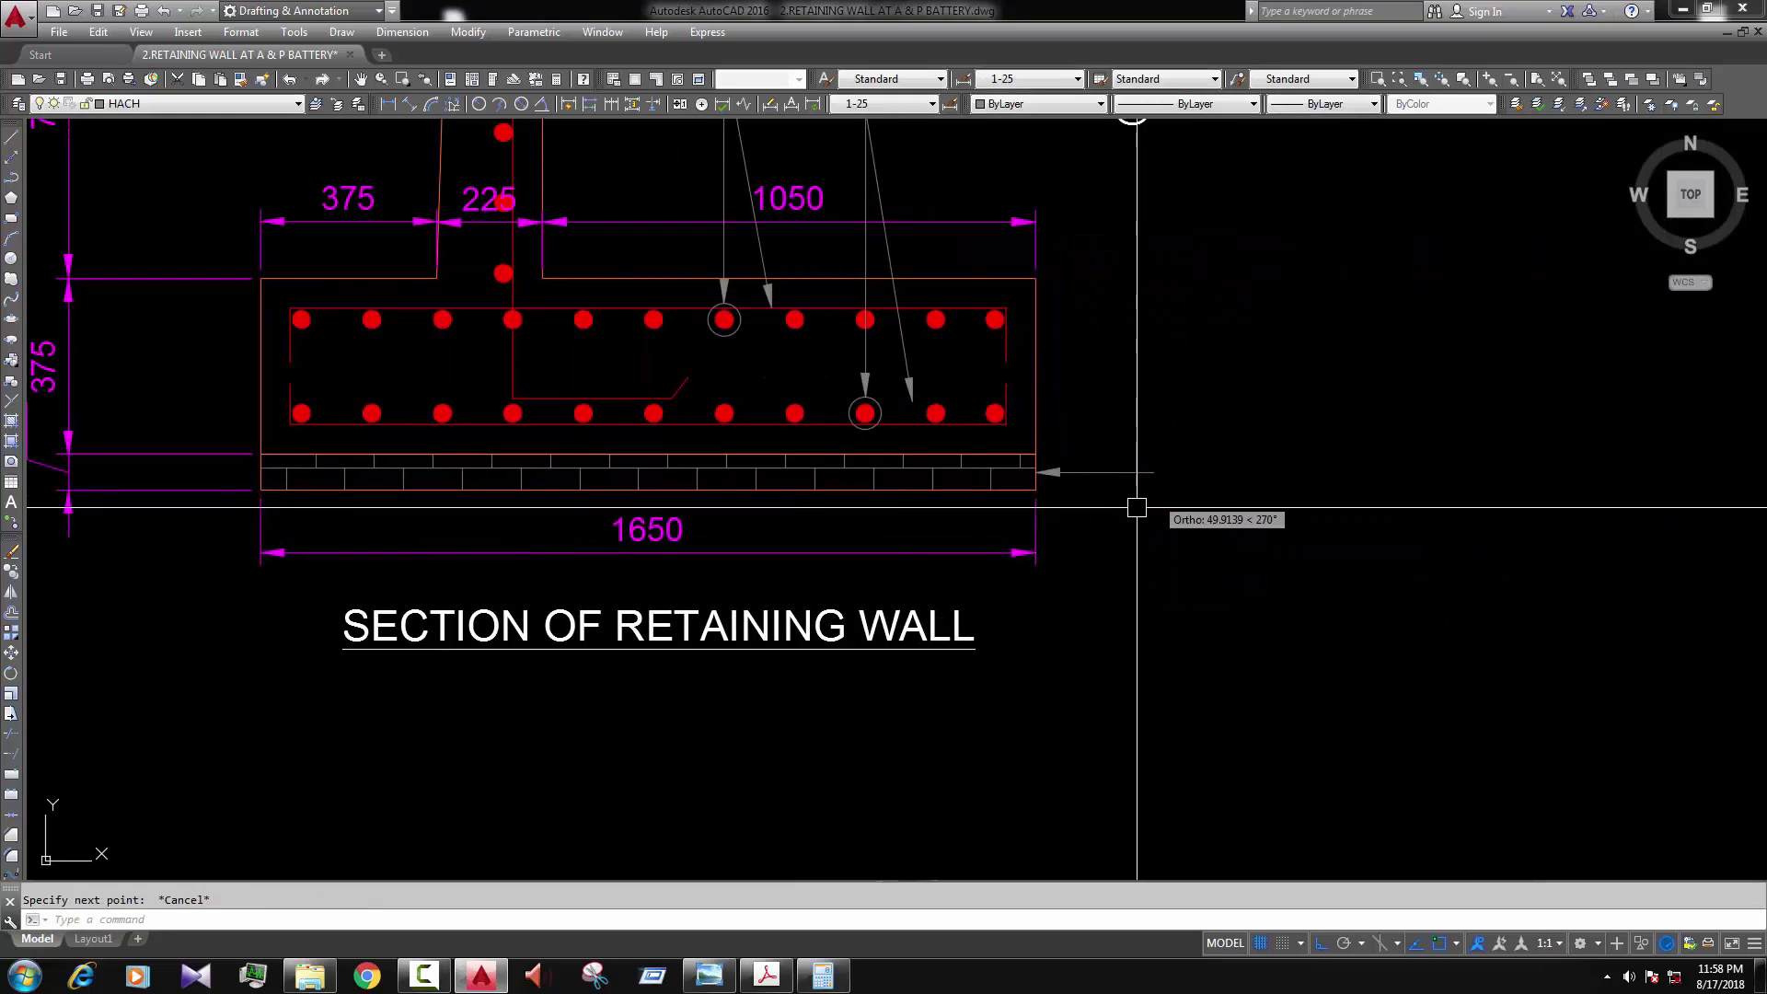
# Step: Copy the footing's lower bar label to the end of the soling leader and change its text to "75mm B.F.S."
pyautogui.scroll(-4, 1159, 525)
pyautogui.scroll(4, 1103, 369)
pyautogui.click(1115, 309)
pyautogui.write('co')
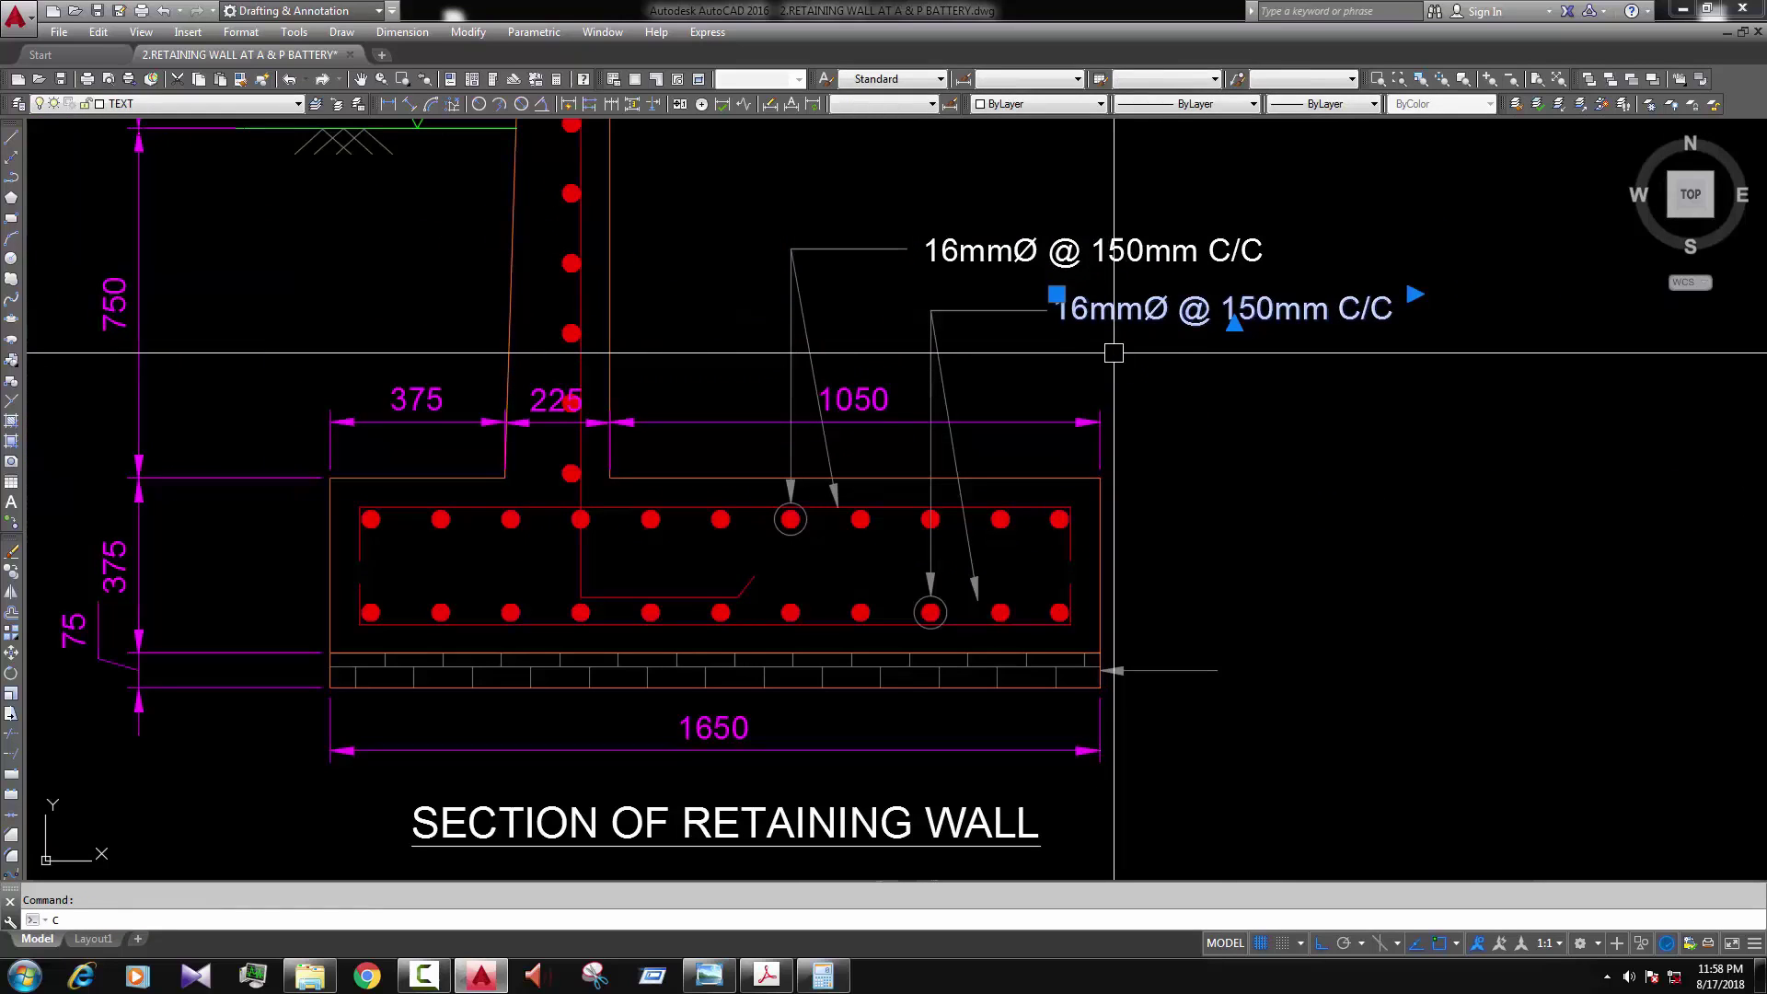
pyautogui.press('Return')
pyautogui.click(1109, 361)
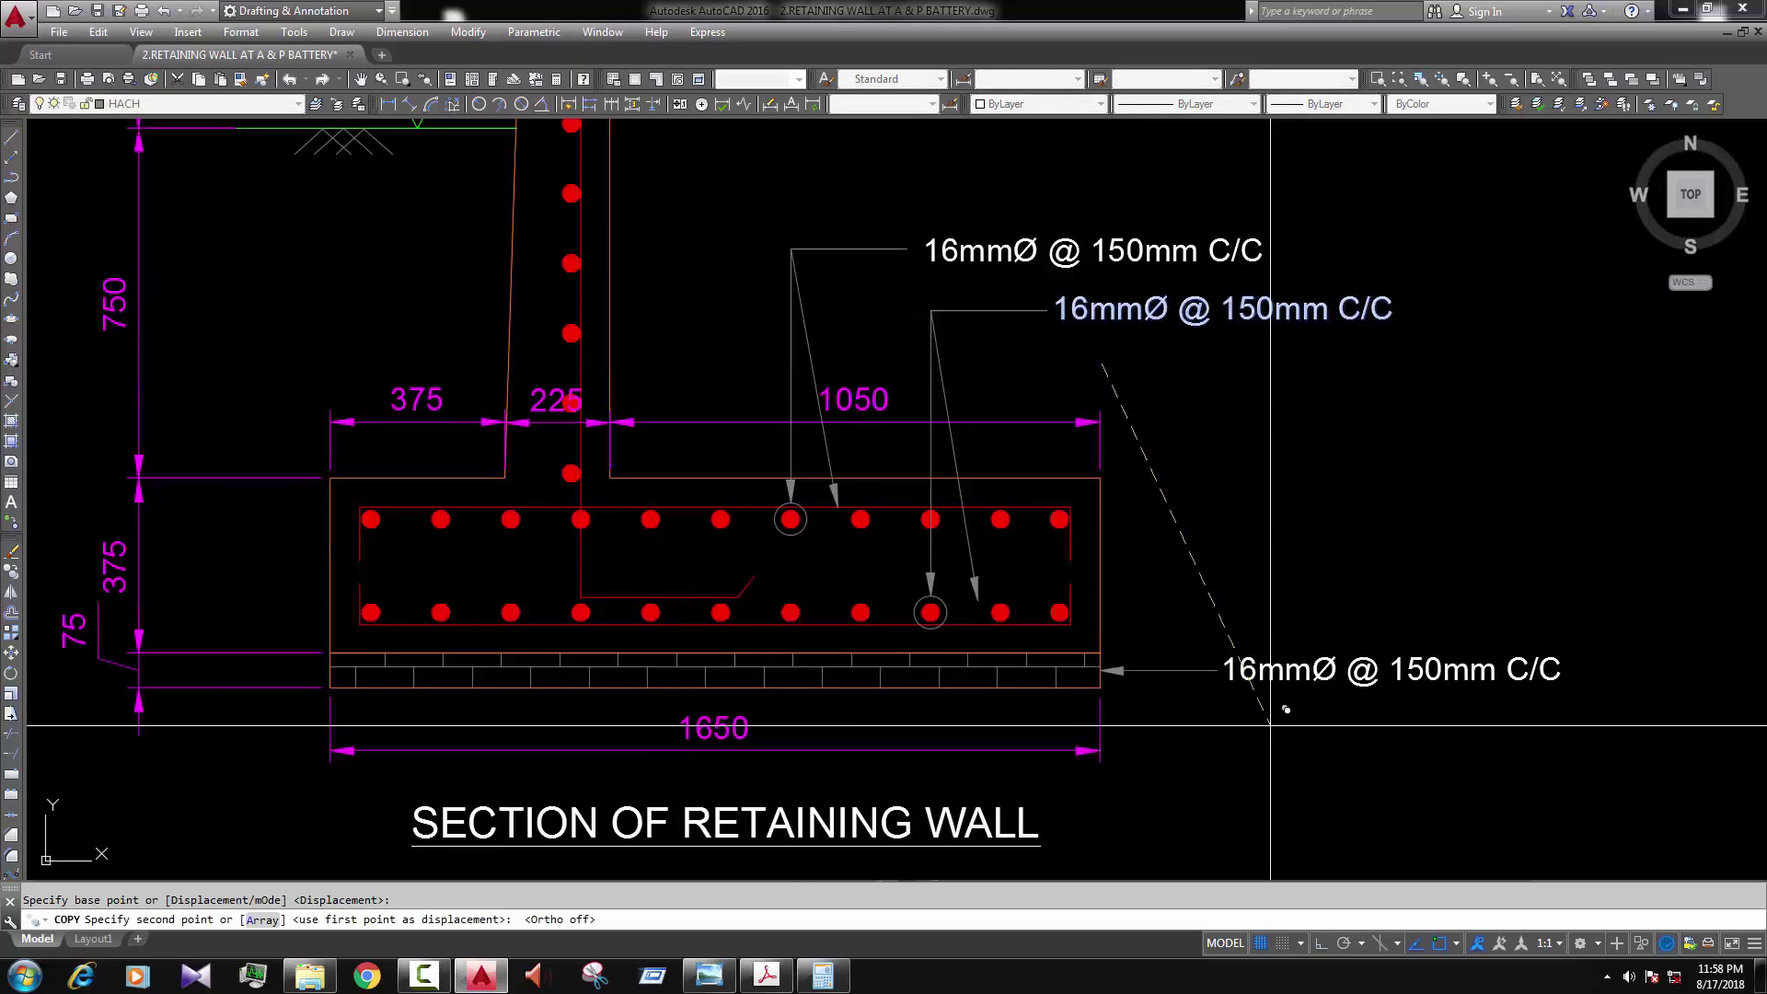
pyautogui.click(1278, 722)
pyautogui.press('Return')
pyautogui.doubleClick(1392, 669)
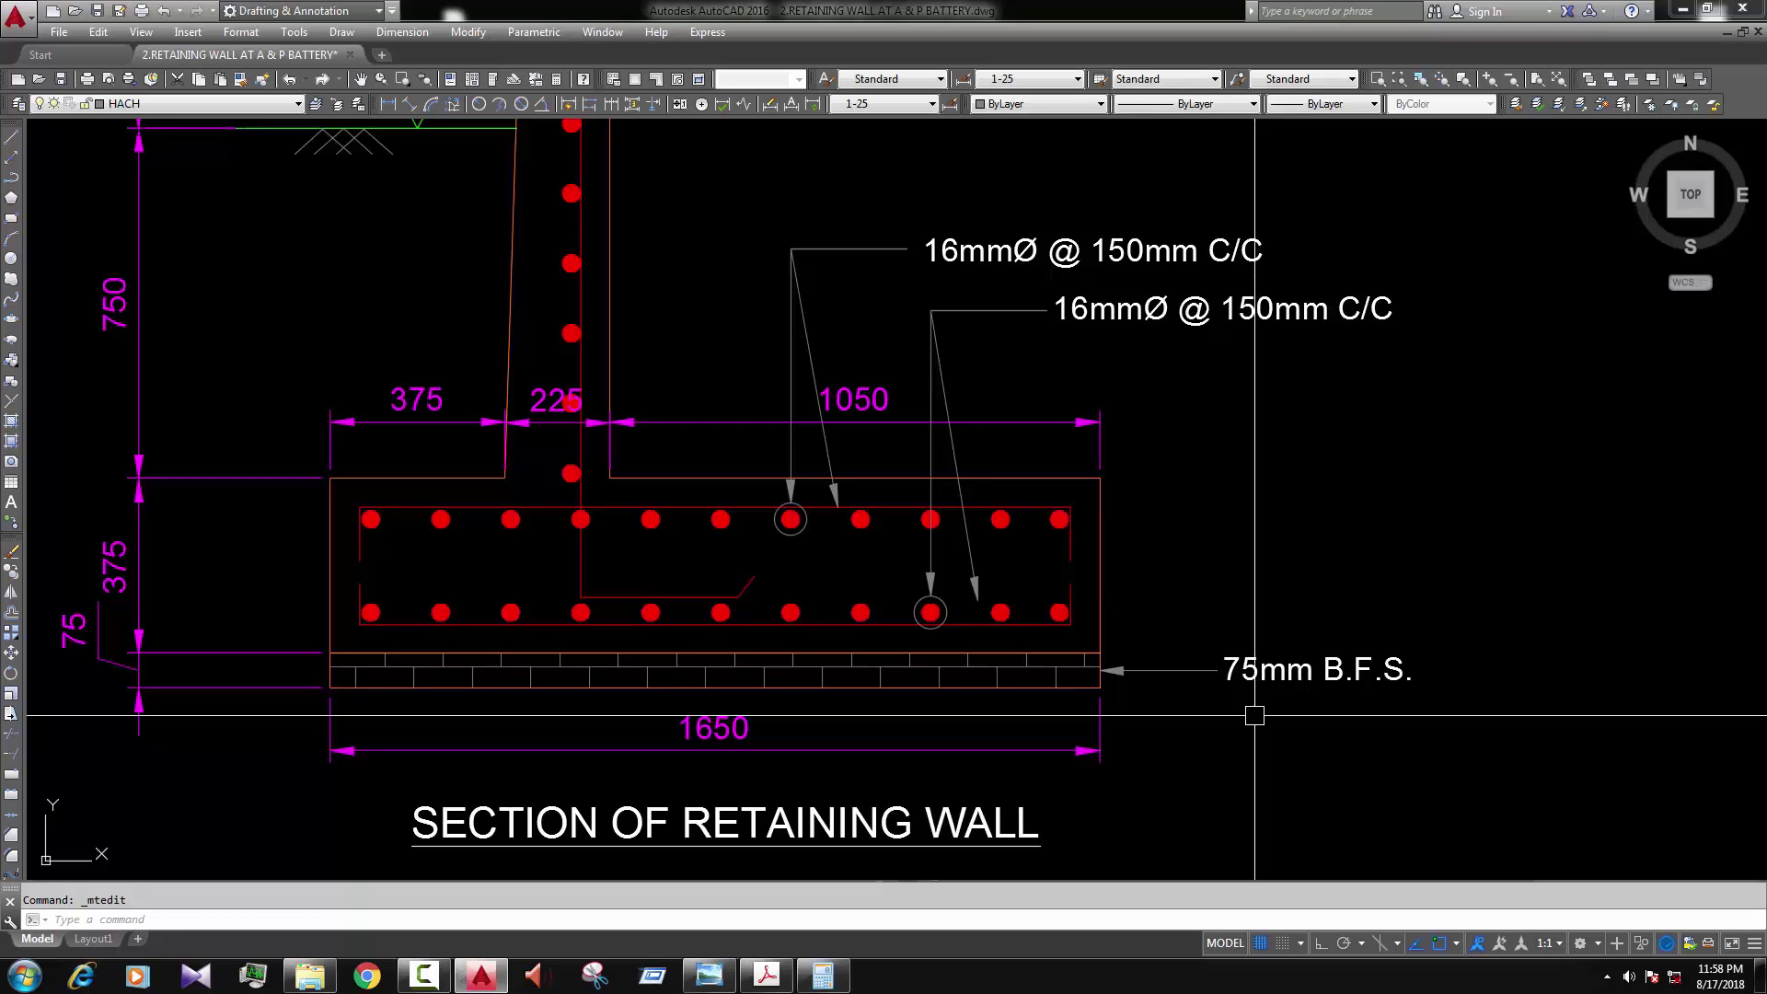
pyautogui.scroll(-4, 1254, 715)
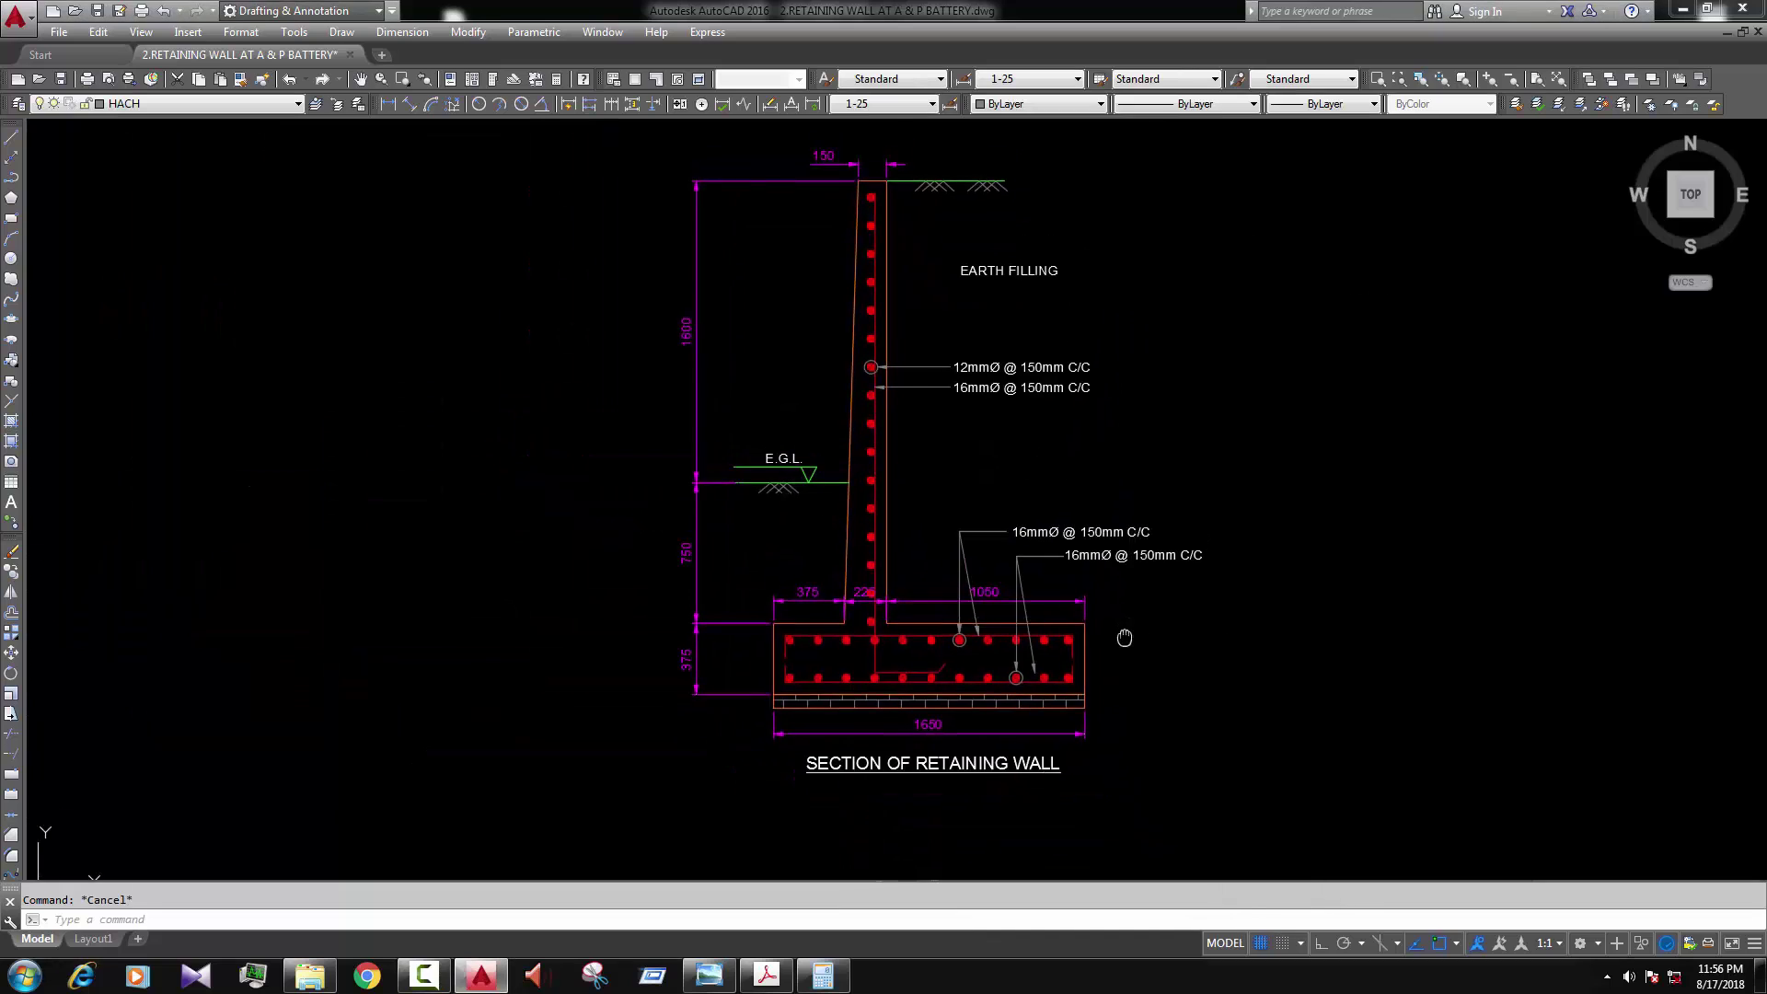
pyautogui.moveTo(1125, 638); pyautogui.dragTo(1096, 697, button='middle')
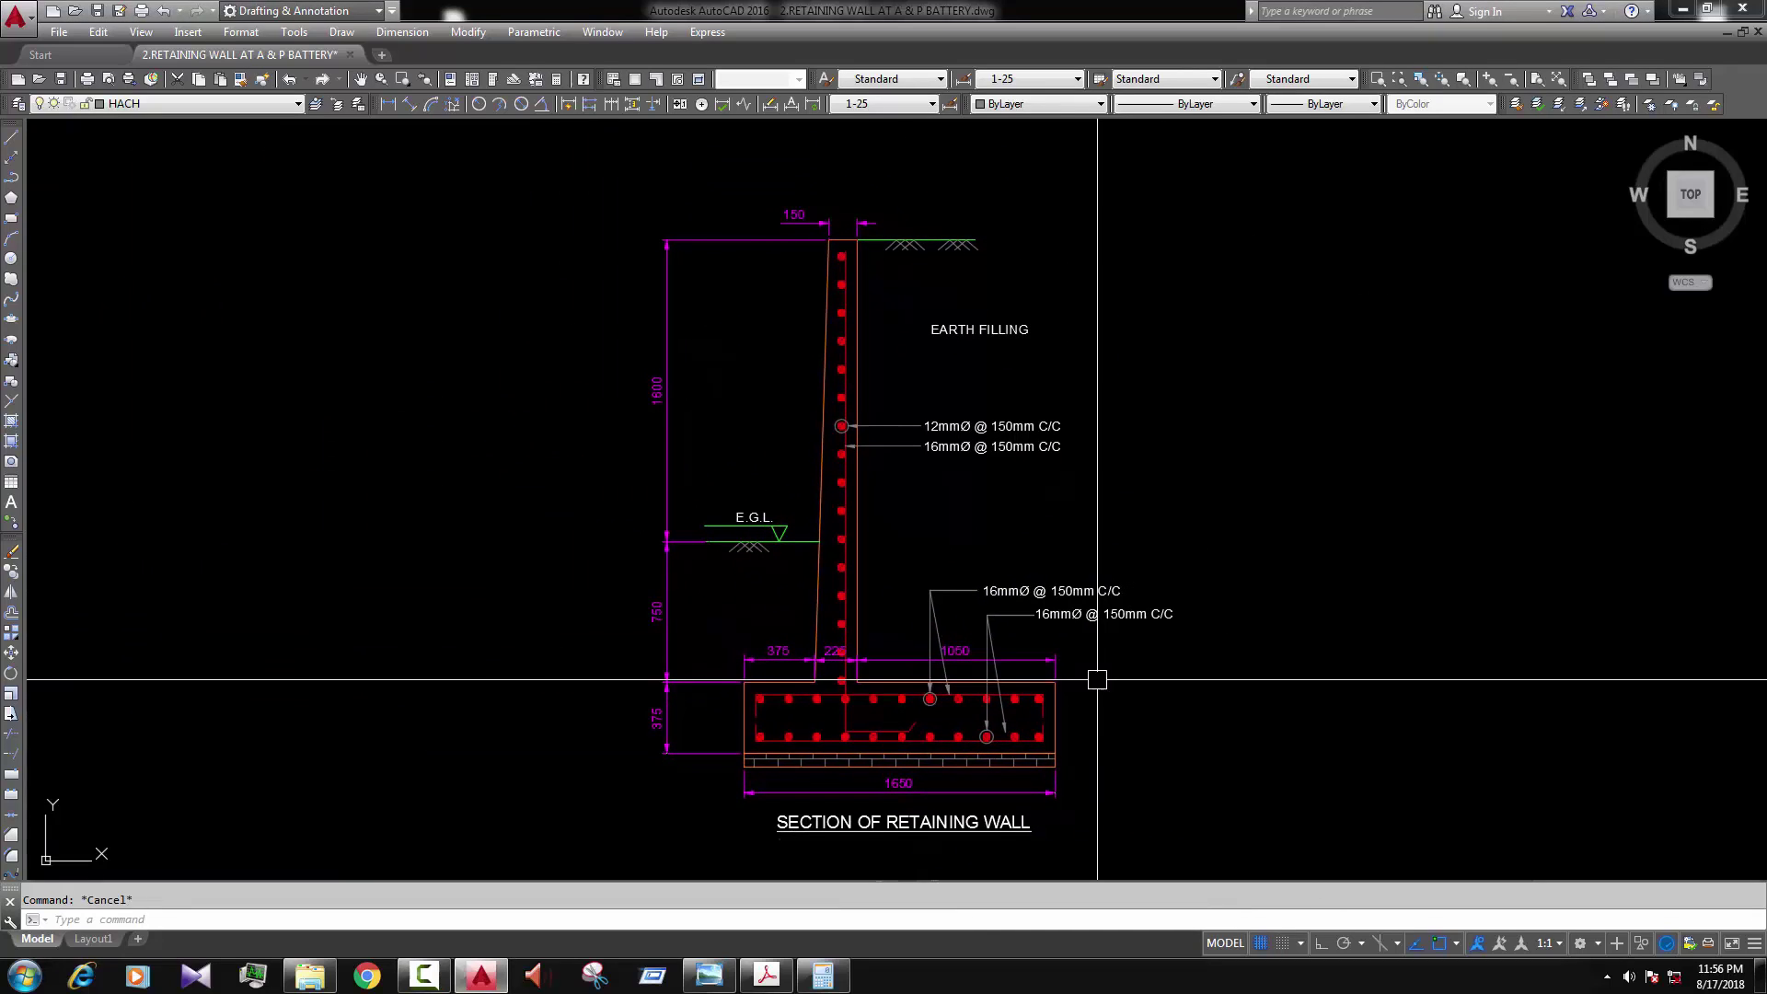